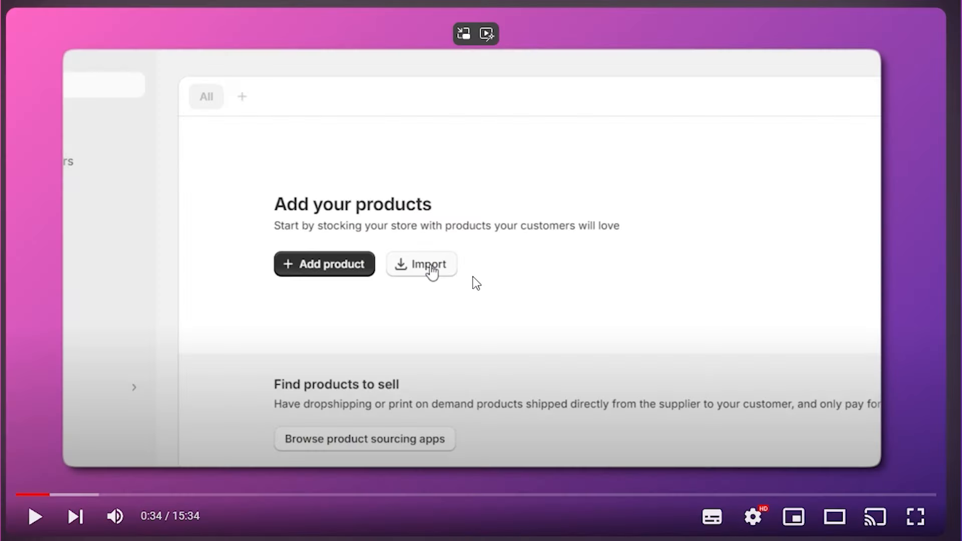
Resume the Shopify course video and set its playback speed to 2x.
{"action": "left_click", "coordinate": [474, 279]}
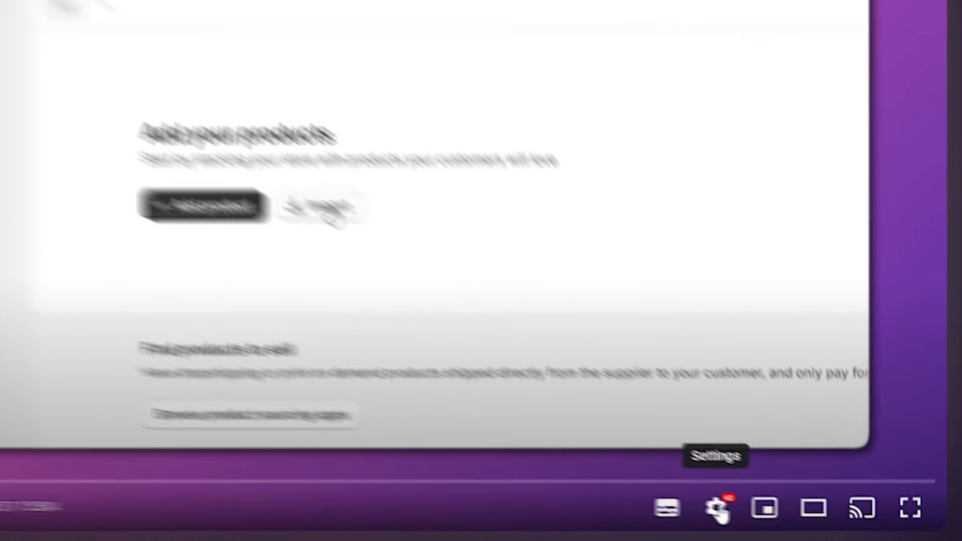
{"action": "left_click", "coordinate": [690, 498]}
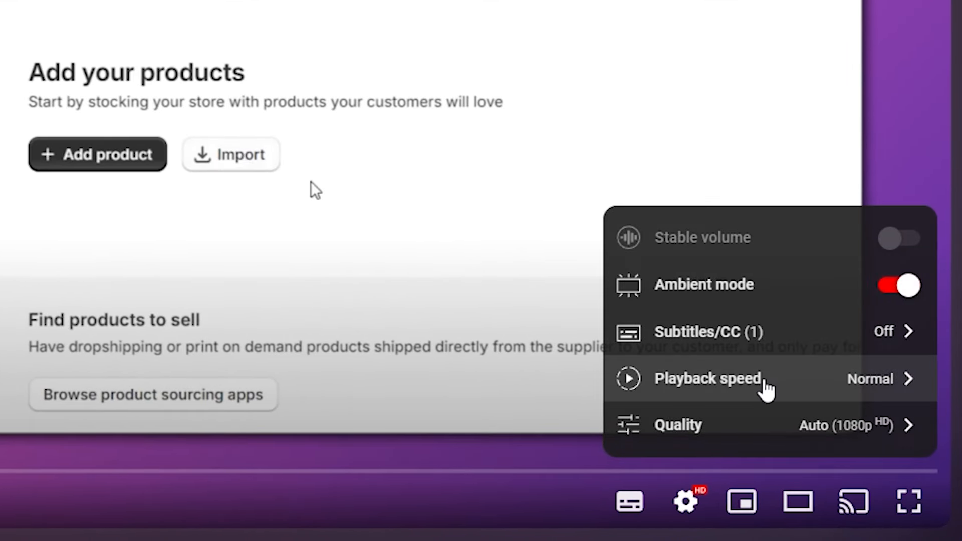
{"action": "left_click", "coordinate": [763, 387]}
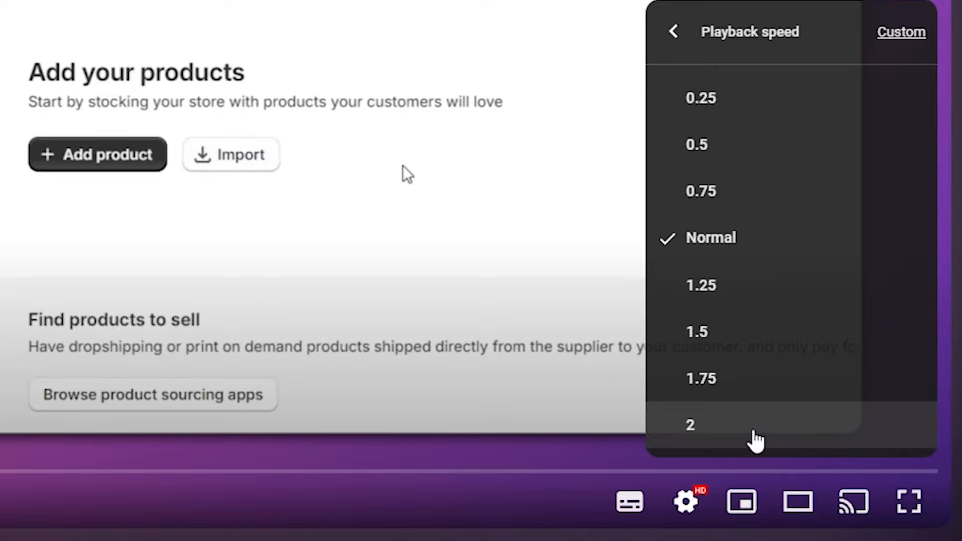
{"action": "left_click", "coordinate": [755, 440]}
{"action": "left_click", "coordinate": [686, 501]}
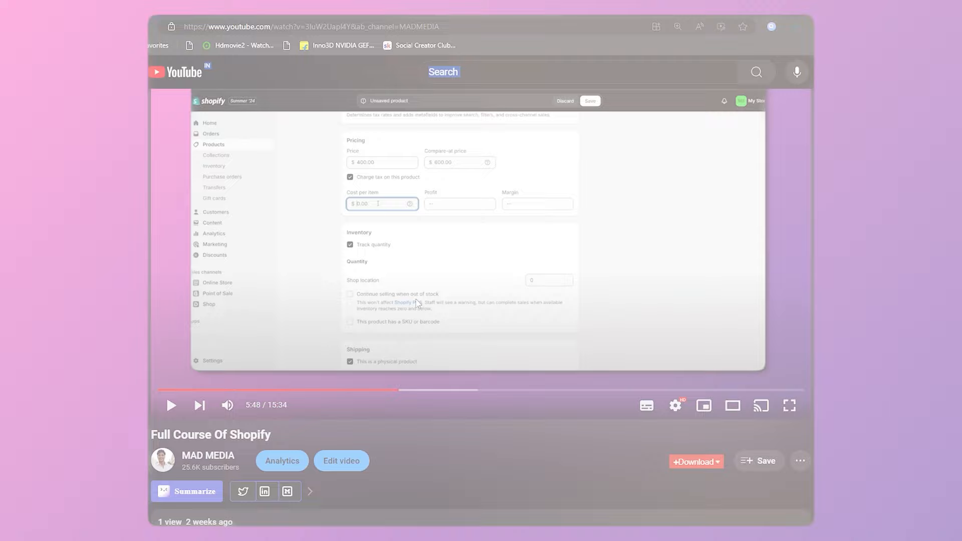
Copy the shopify.pxf.io free-trial link from the video description and load it in the browser.
{"action": "scroll", "coordinate": [416, 298], "scroll_direction": "down", "scroll_amount": 5}
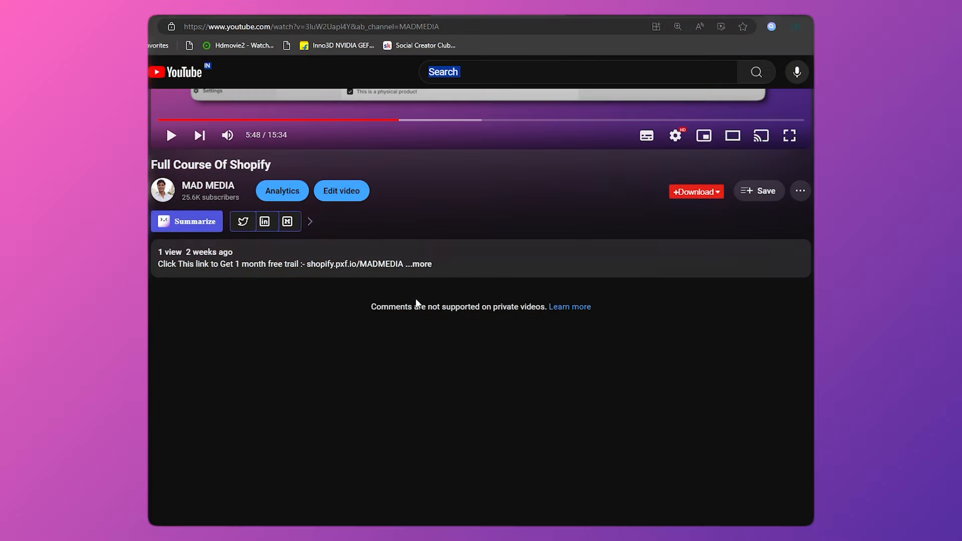
{"action": "left_click", "coordinate": [425, 266]}
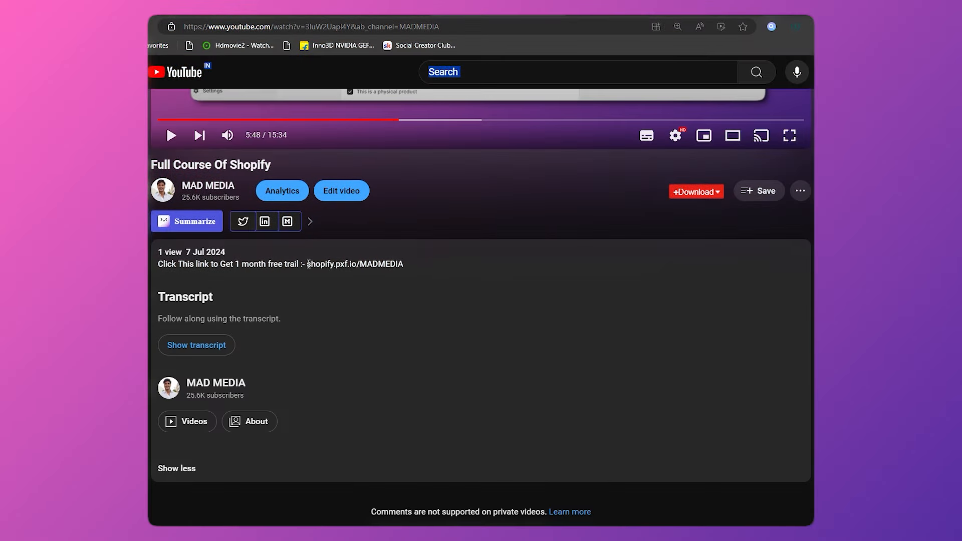
{"action": "left_click_drag", "start_coordinate": [308, 264], "coordinate": [412, 271]}
{"action": "key", "text": "ctrl+c"}
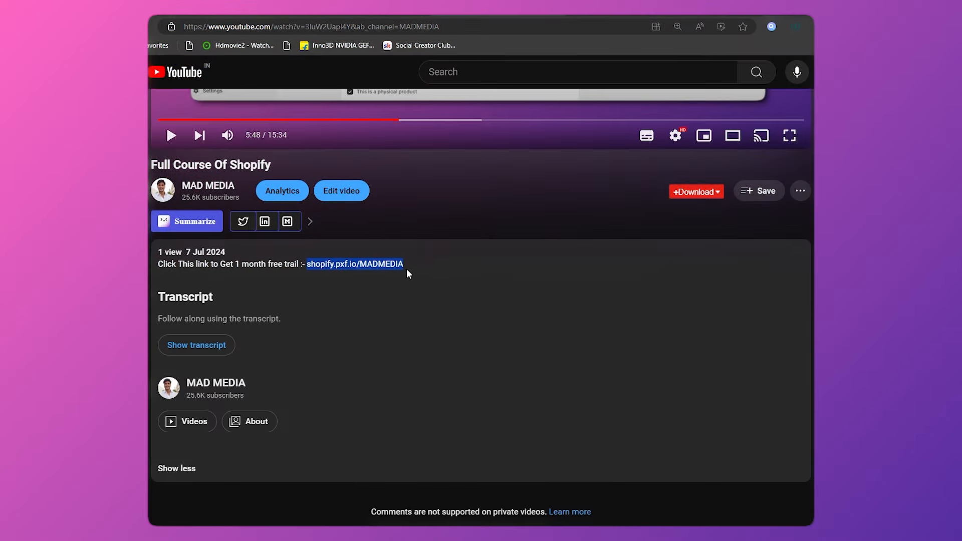
{"action": "scroll", "coordinate": [537, 185], "scroll_direction": "up", "scroll_amount": 1}
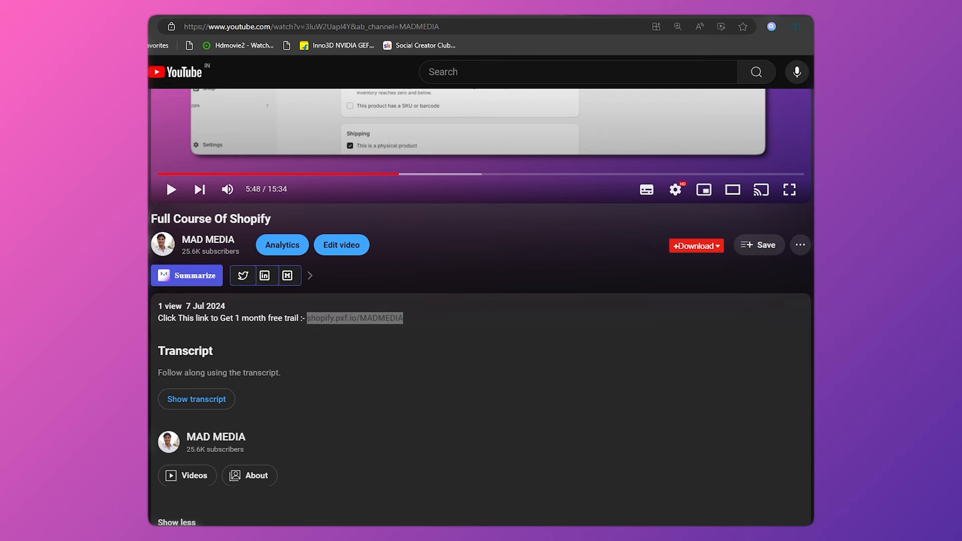
{"action": "left_click", "coordinate": [532, 28]}
{"action": "key", "text": "ctrl+v"}
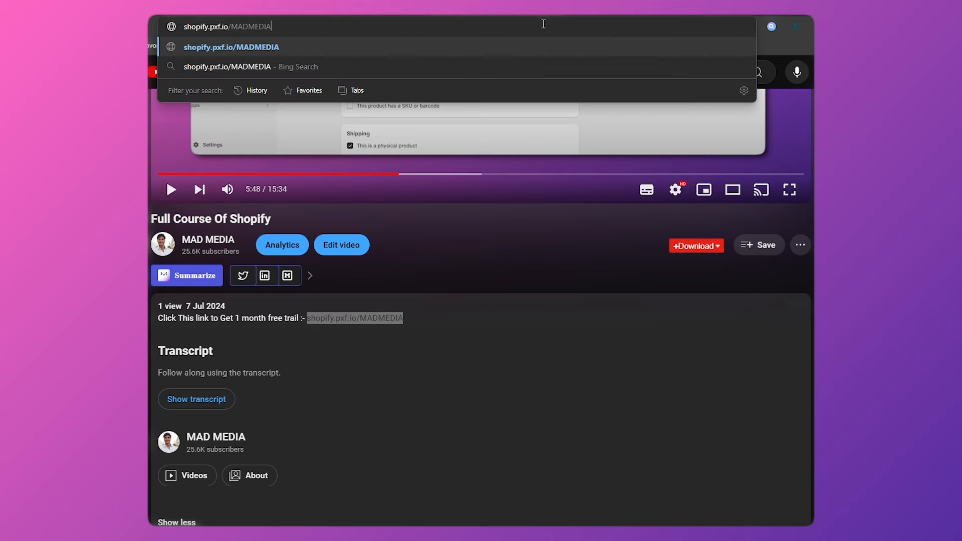
{"action": "key", "text": "Return"}
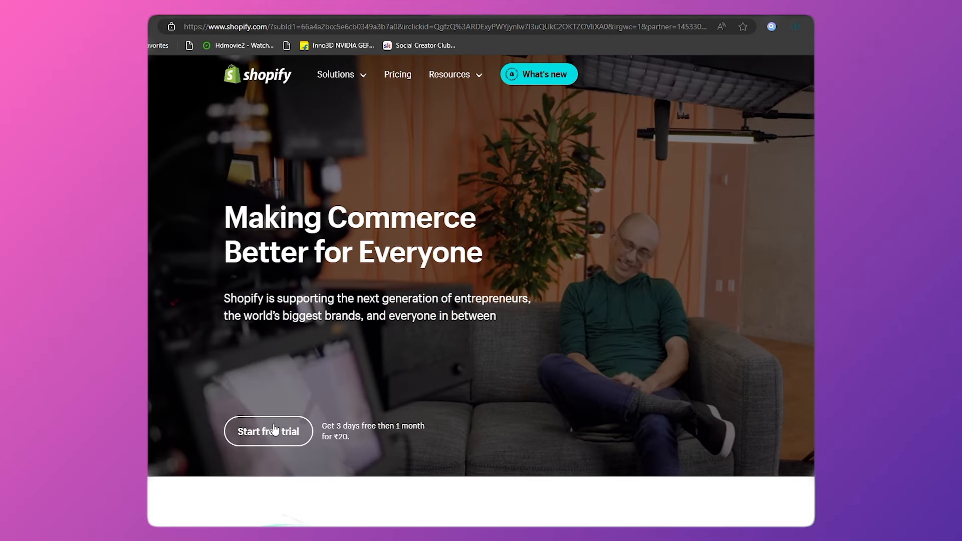
Begin the Shopify free trial and submit your email address.
{"action": "left_click", "coordinate": [275, 429]}
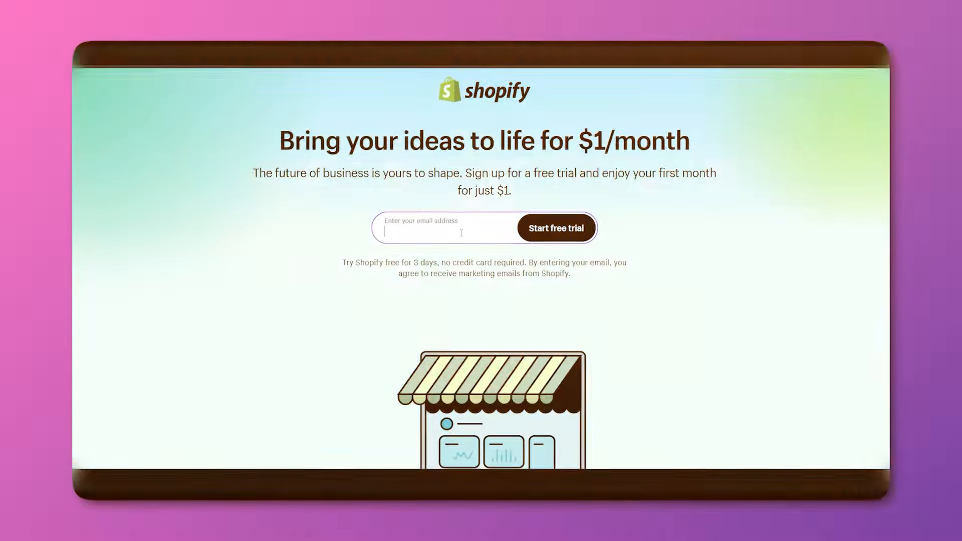
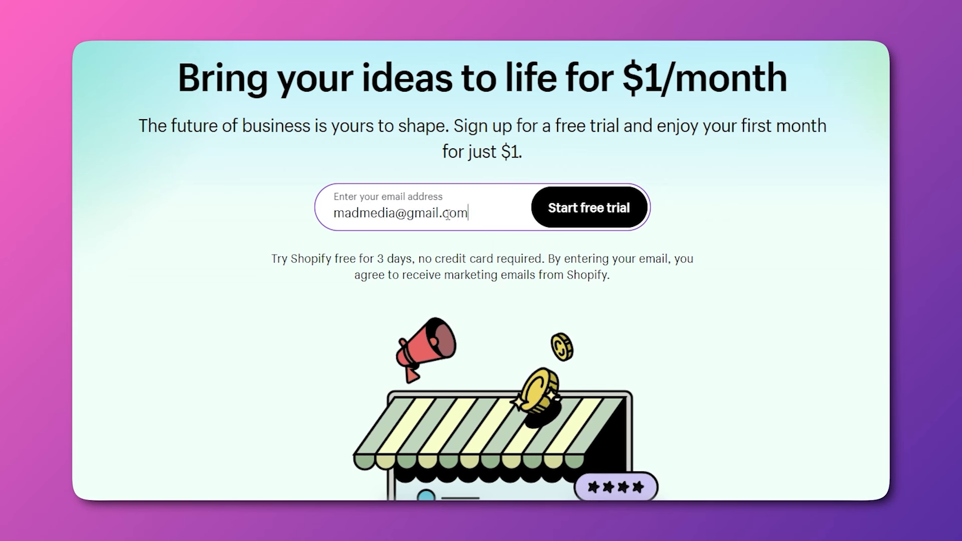
{"action": "left_click", "coordinate": [570, 220]}
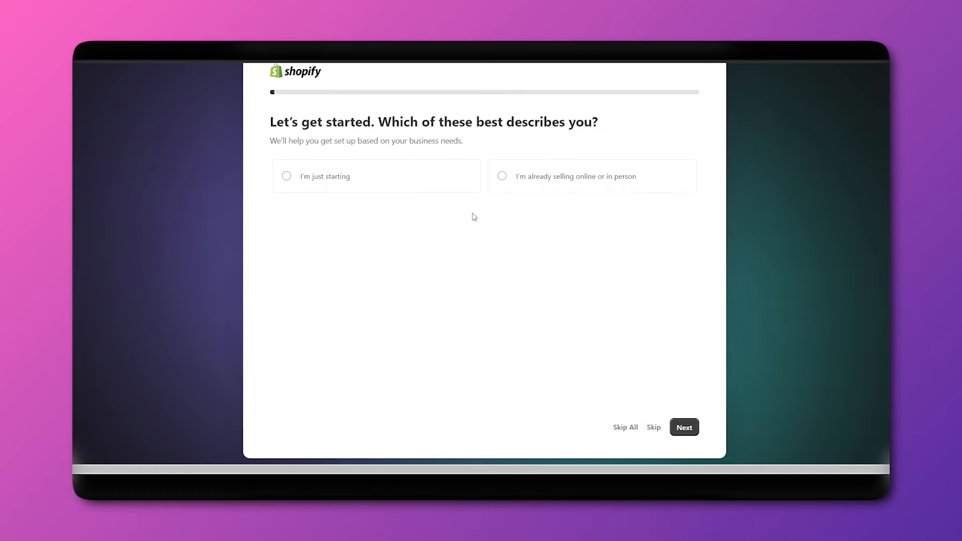
Skip the onboarding questions and confirm United States as the business location.
{"action": "left_click", "coordinate": [626, 428]}
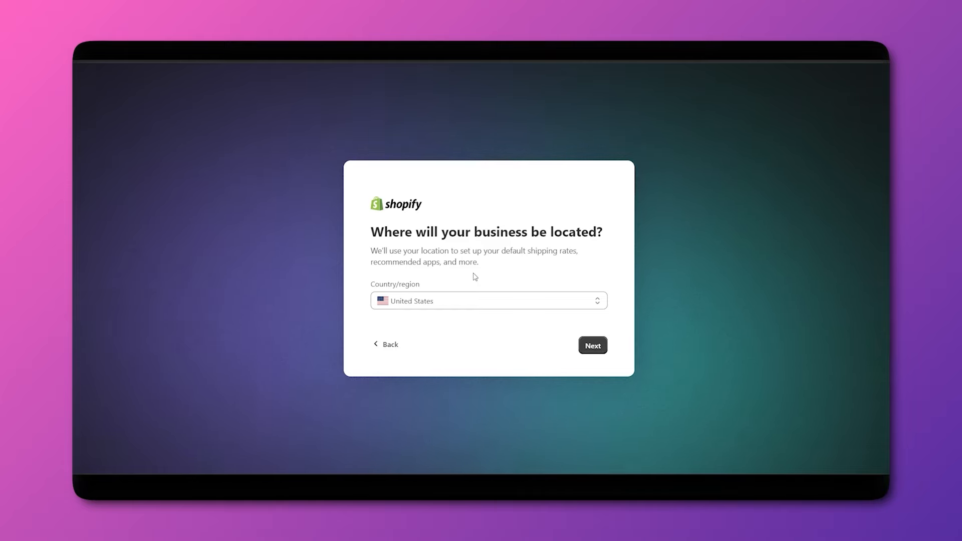
{"action": "left_click", "coordinate": [456, 306]}
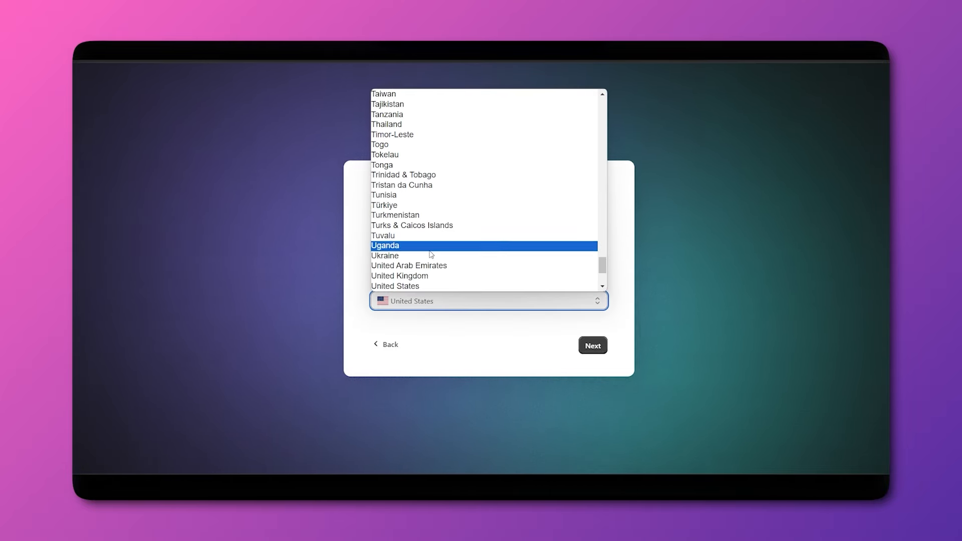
{"action": "left_click", "coordinate": [622, 252]}
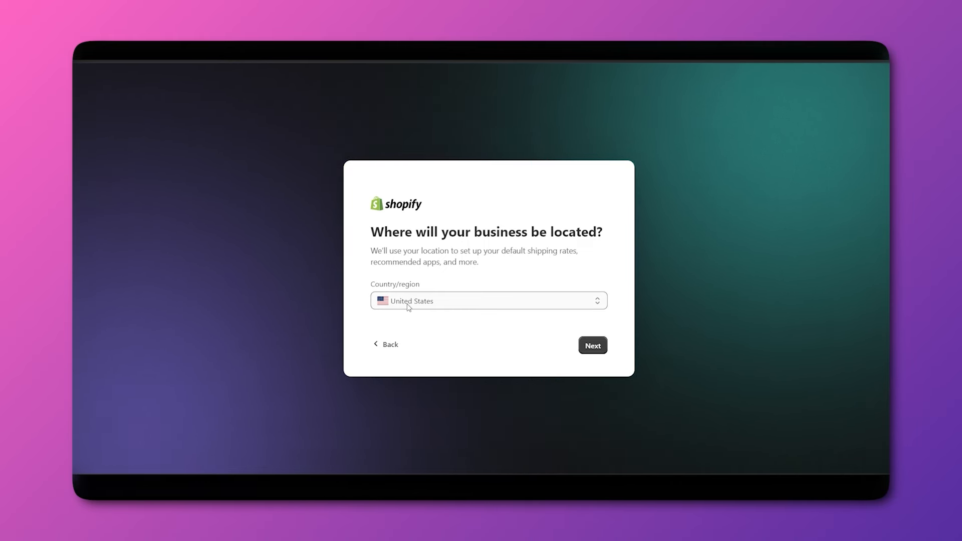
{"action": "left_click", "coordinate": [587, 346]}
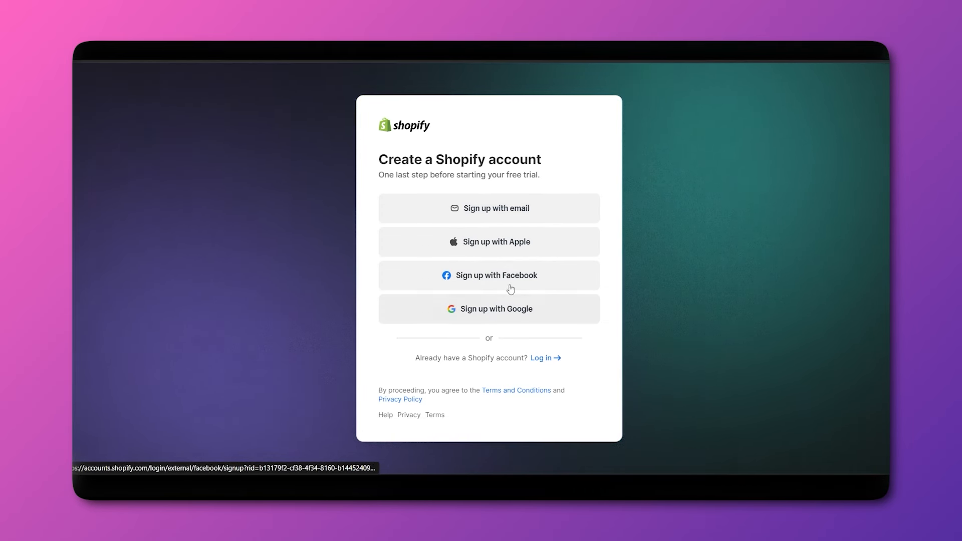
Choose 'Sign up with email' to create the Shopify account.
{"action": "left_click", "coordinate": [469, 217]}
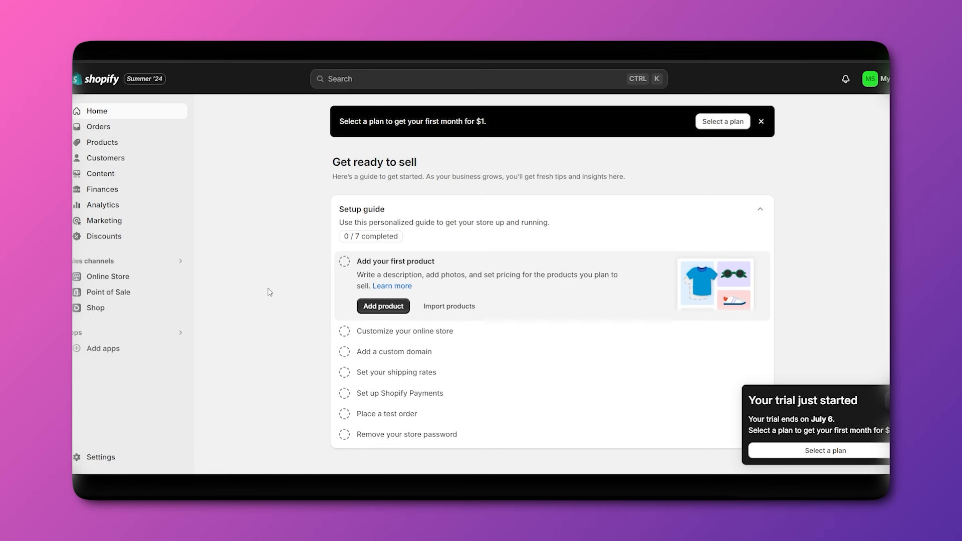
Use 'Select a plan' in the top banner to reach the plan options.
{"action": "left_click", "coordinate": [712, 126]}
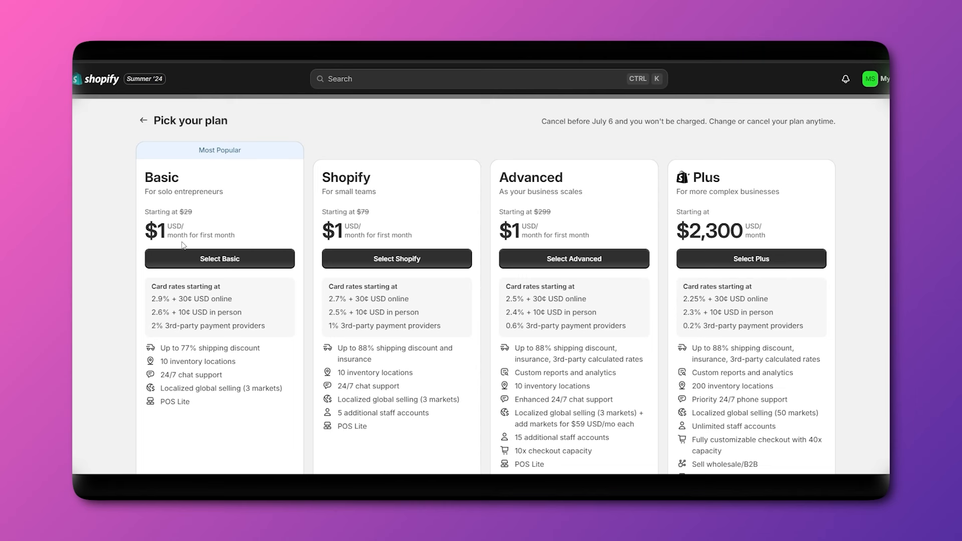
Browse the Basic, Shopify, Advanced and Plus plan cards.
{"action": "left_click_drag", "start_coordinate": [160, 236], "coordinate": [230, 237]}
{"action": "left_click", "coordinate": [250, 221]}
{"action": "scroll", "coordinate": [529, 309], "scroll_direction": "down", "scroll_amount": 1}
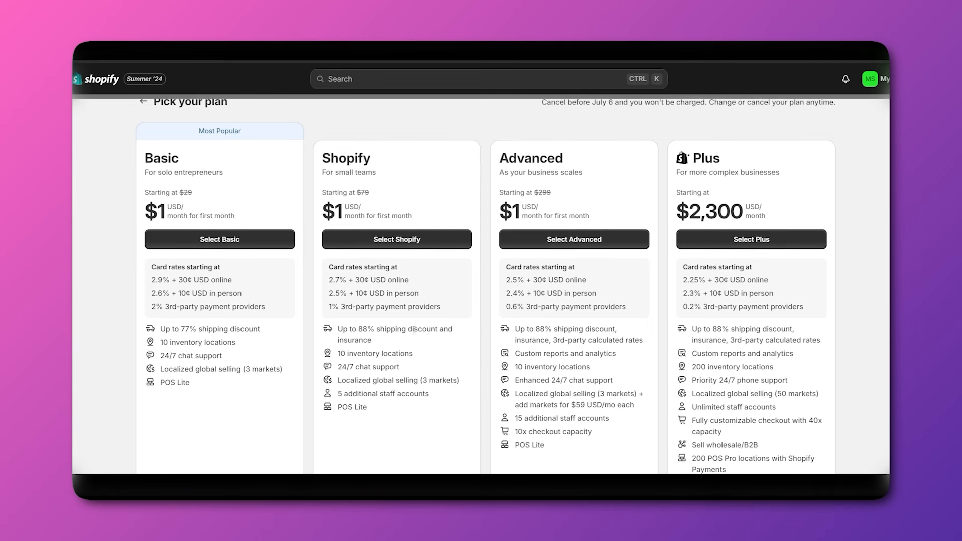
{"action": "scroll", "coordinate": [414, 329], "scroll_direction": "up", "scroll_amount": 1}
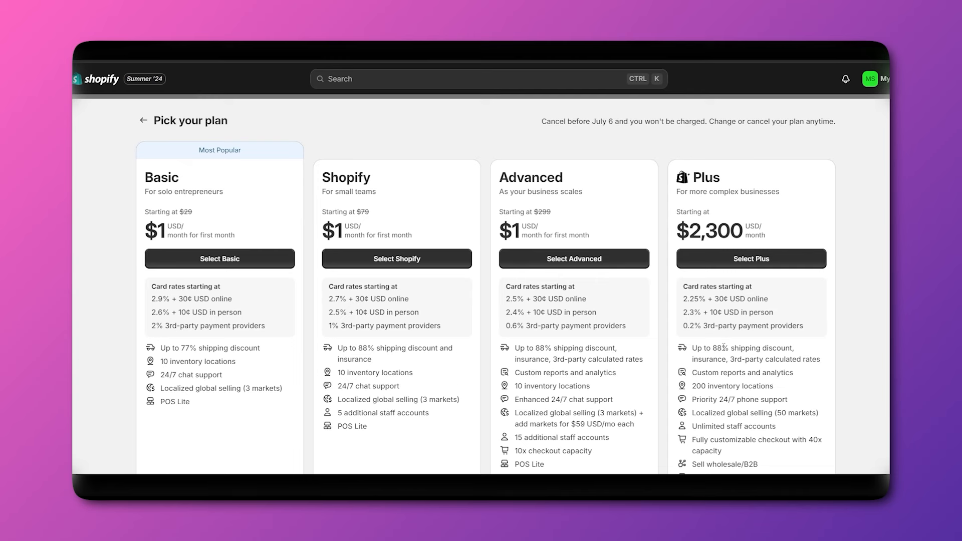
{"action": "scroll", "coordinate": [723, 347], "scroll_direction": "down", "scroll_amount": 2}
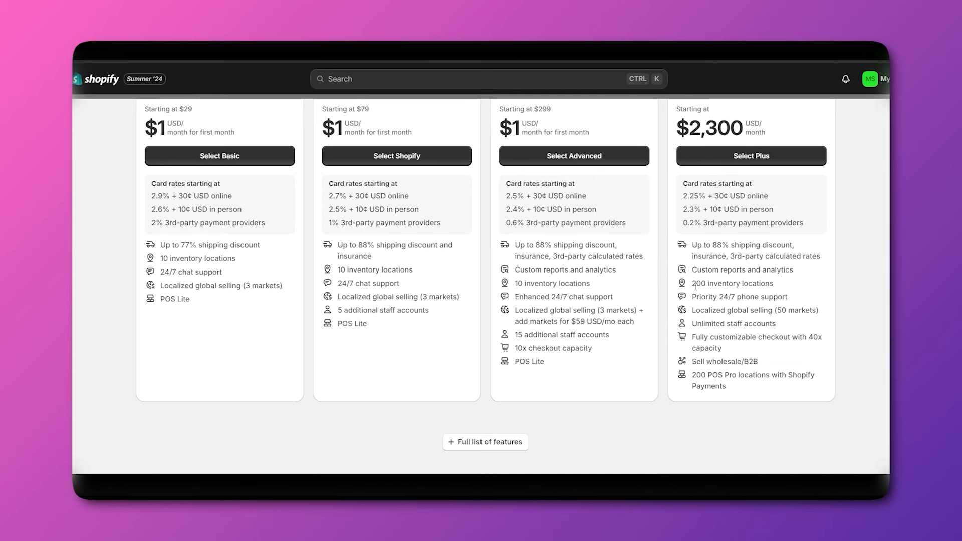
Review the full feature comparison table for all plans, then choose the Basic plan.
{"action": "left_click", "coordinate": [479, 447]}
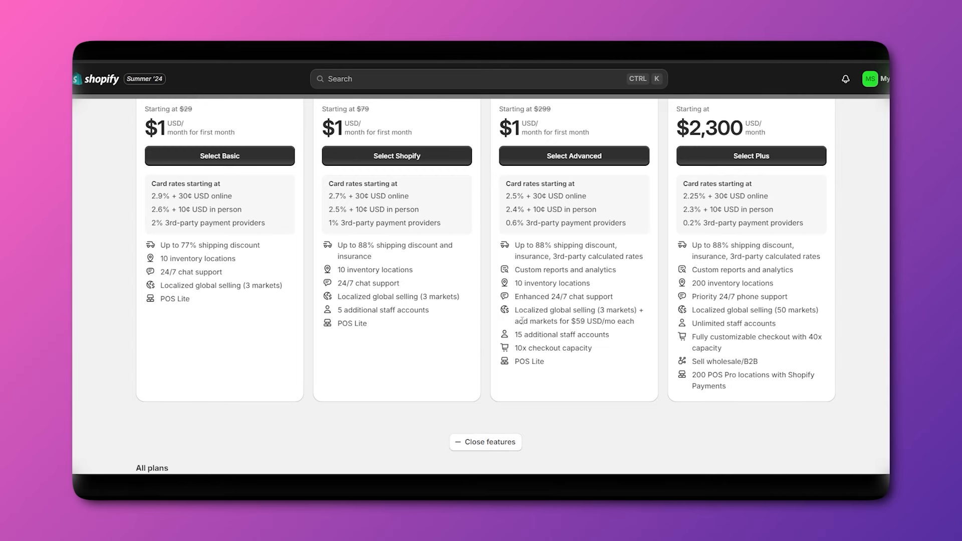
{"action": "scroll", "coordinate": [522, 321], "scroll_direction": "down", "scroll_amount": 6}
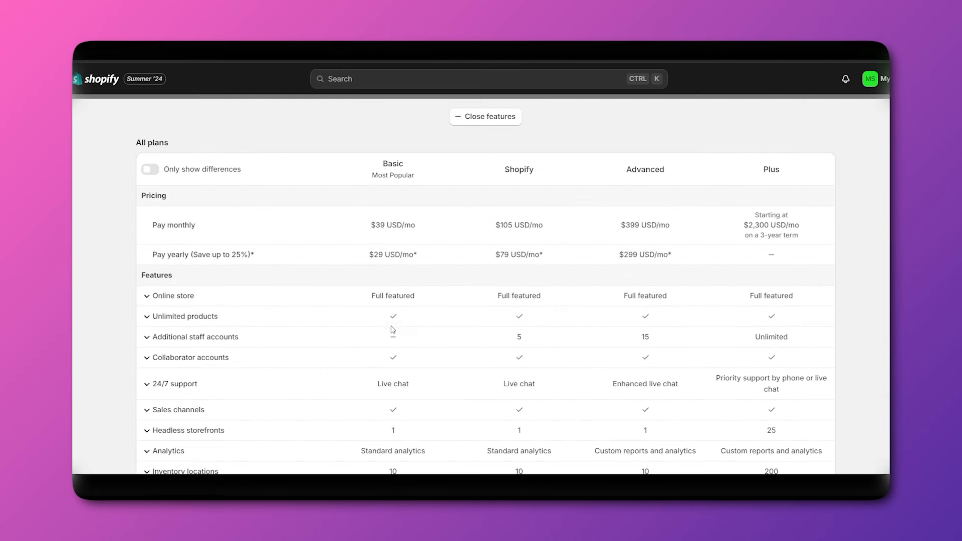
{"action": "scroll", "coordinate": [393, 331], "scroll_direction": "down", "scroll_amount": 1}
{"action": "scroll", "coordinate": [393, 341], "scroll_direction": "up", "scroll_amount": 2}
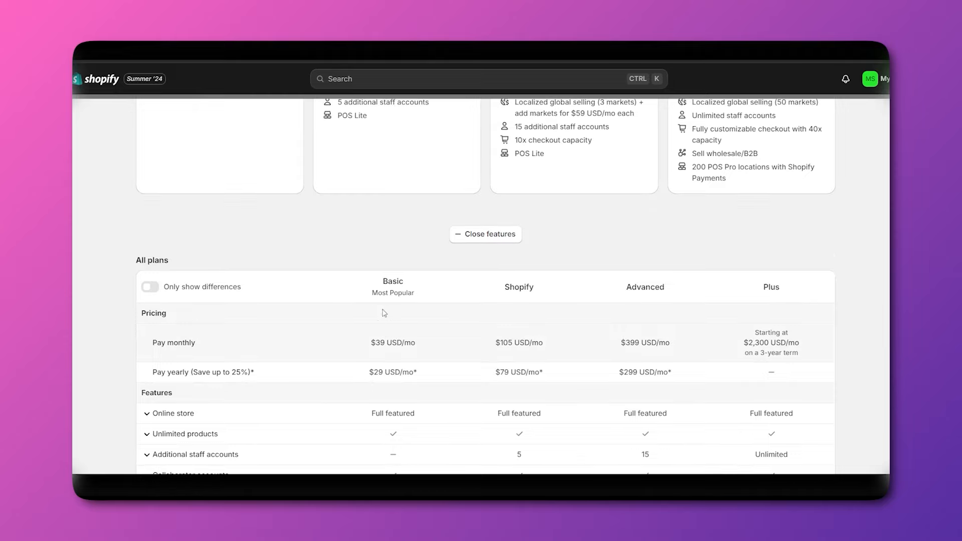
{"action": "scroll", "coordinate": [384, 313], "scroll_direction": "up", "scroll_amount": 1}
{"action": "scroll", "coordinate": [396, 313], "scroll_direction": "up", "scroll_amount": 3}
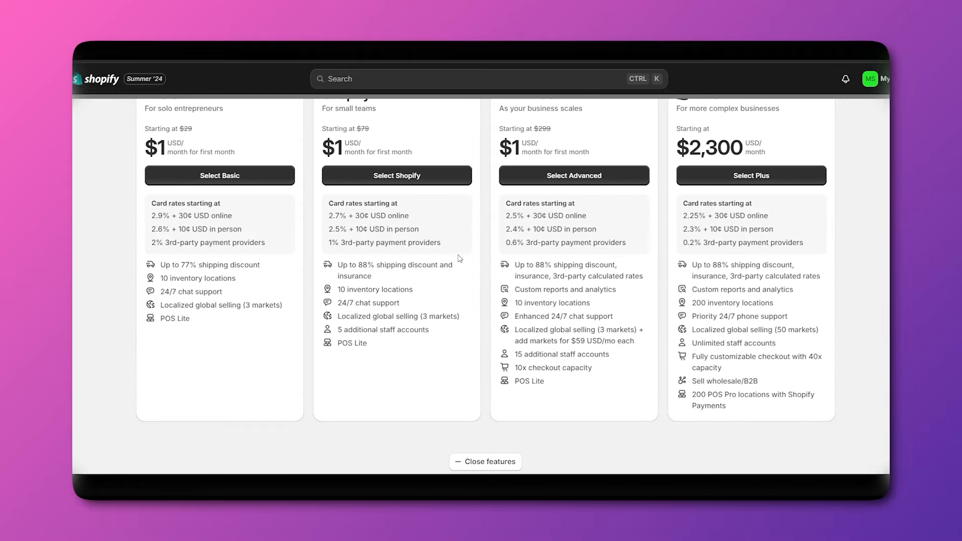
{"action": "scroll", "coordinate": [488, 296], "scroll_direction": "down", "scroll_amount": 1}
{"action": "scroll", "coordinate": [481, 309], "scroll_direction": "up", "scroll_amount": 1}
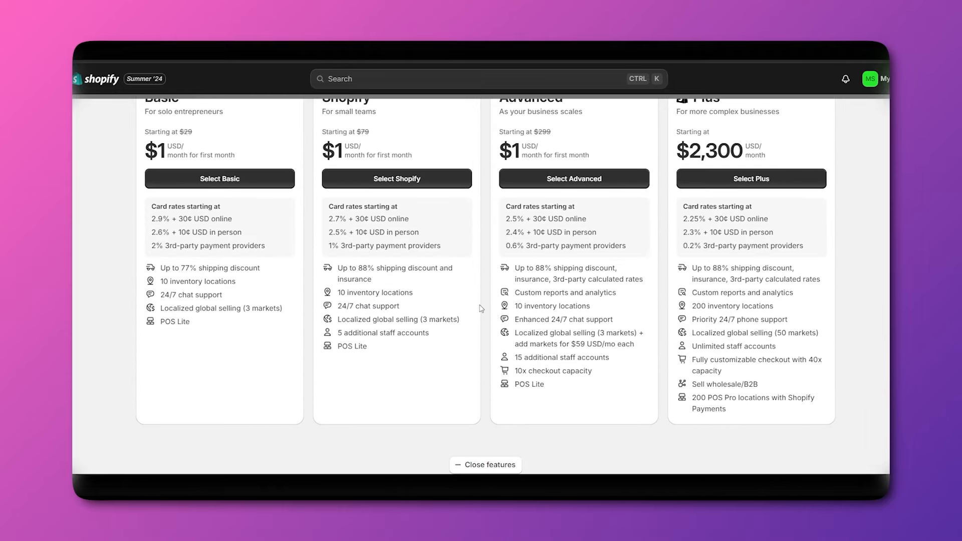
{"action": "scroll", "coordinate": [481, 308], "scroll_direction": "up", "scroll_amount": 1}
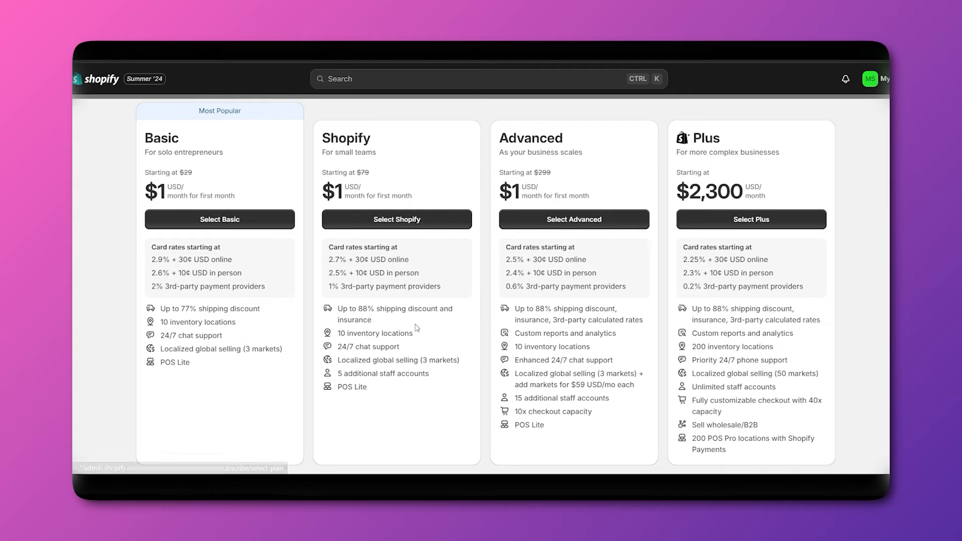
{"action": "scroll", "coordinate": [436, 349], "scroll_direction": "down", "scroll_amount": 6}
{"action": "scroll", "coordinate": [451, 371], "scroll_direction": "down", "scroll_amount": 7}
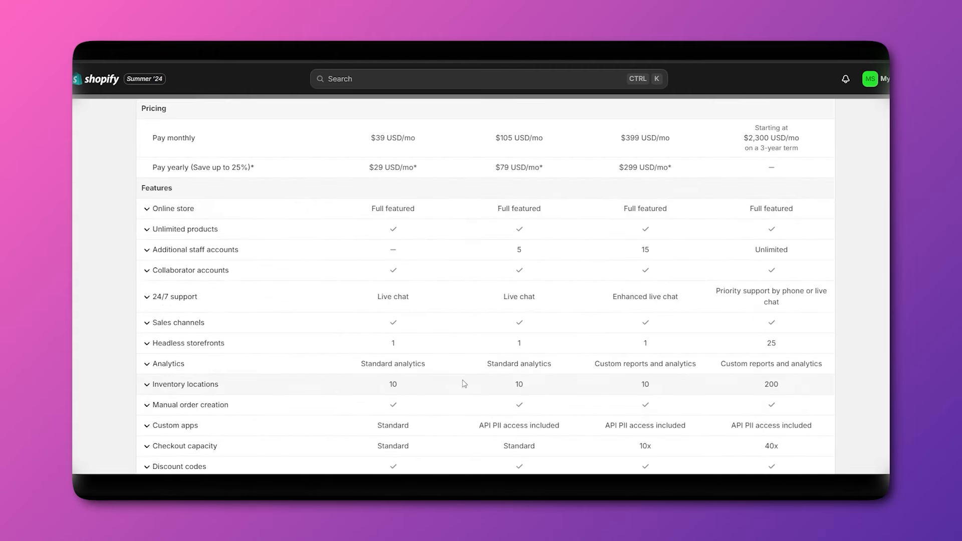
{"action": "scroll", "coordinate": [465, 384], "scroll_direction": "up", "scroll_amount": 15}
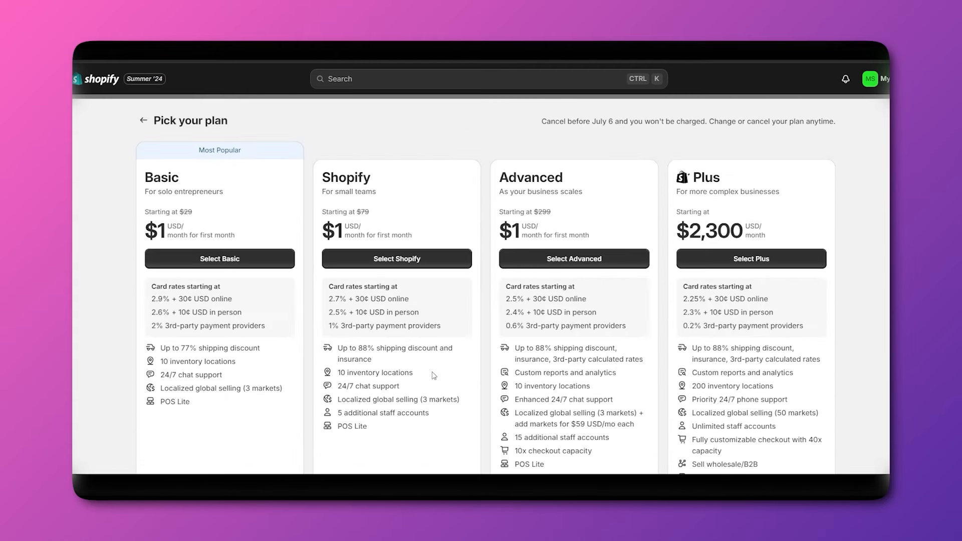
{"action": "left_click", "coordinate": [238, 260]}
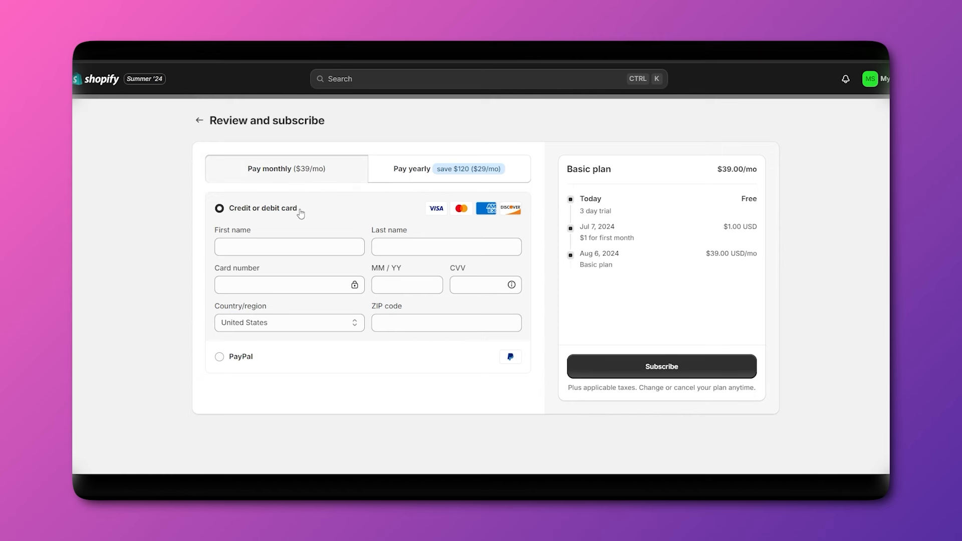
Preview yearly billing, keep monthly billing at $39.00/mo, and select PayPal as payment.
{"action": "left_click", "coordinate": [392, 176]}
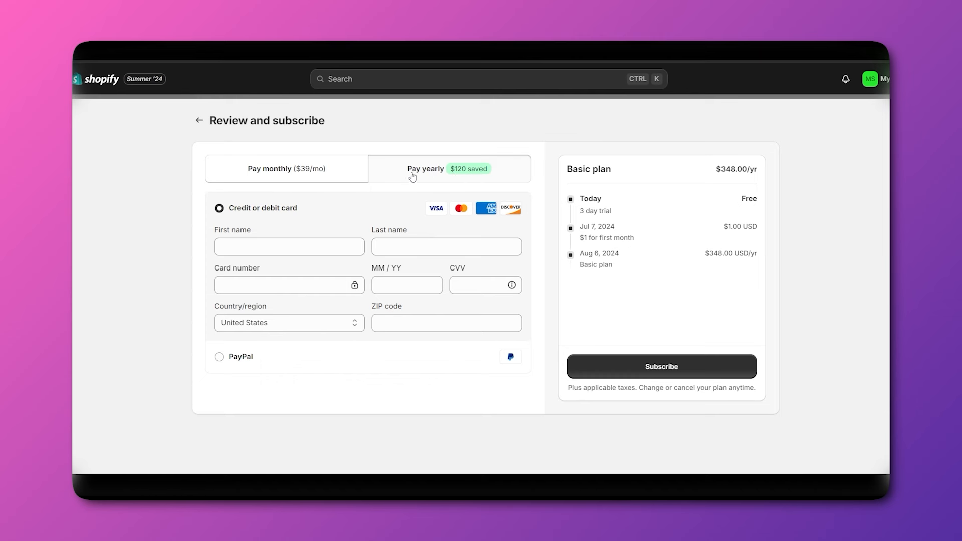
{"action": "left_click", "coordinate": [307, 175]}
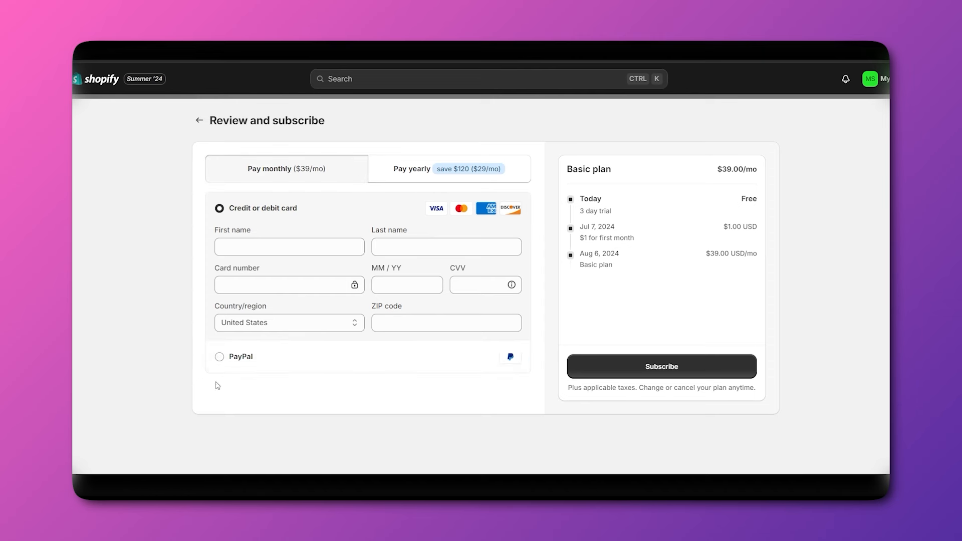
{"action": "left_click", "coordinate": [297, 369]}
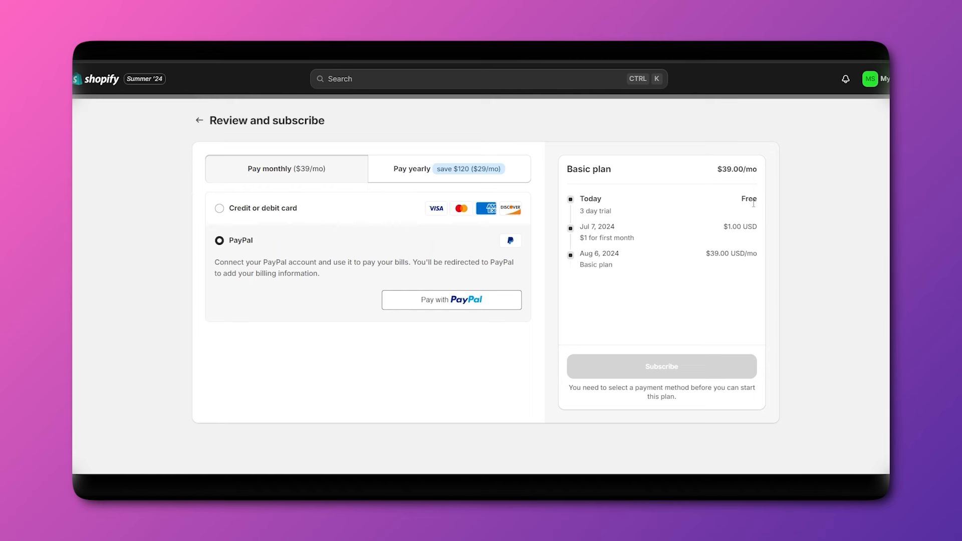
Log in and approve through 'Pay with PayPal' to link the PayPal account.
{"action": "left_click_drag", "start_coordinate": [582, 213], "coordinate": [629, 216]}
{"action": "left_click", "coordinate": [650, 241]}
{"action": "left_click", "coordinate": [451, 302]}
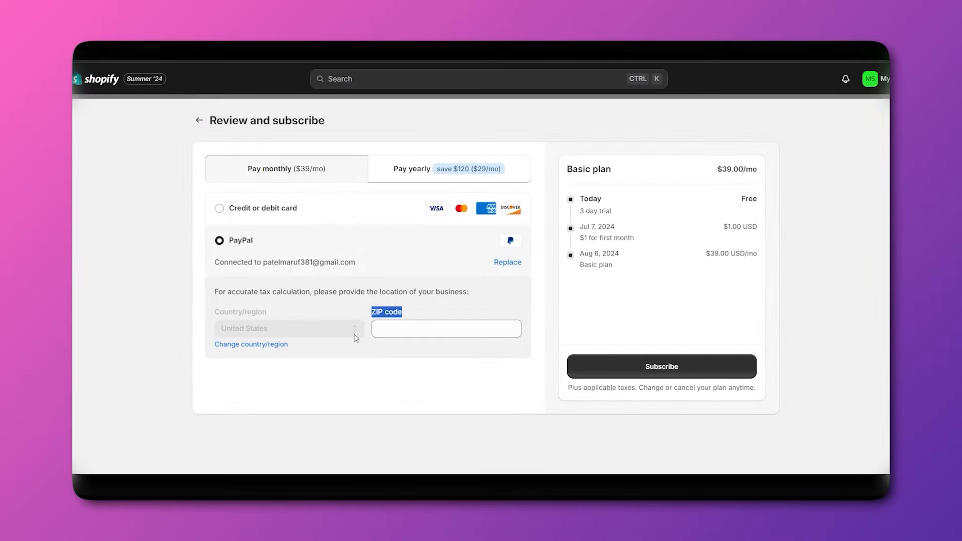
{"action": "left_click", "coordinate": [443, 308]}
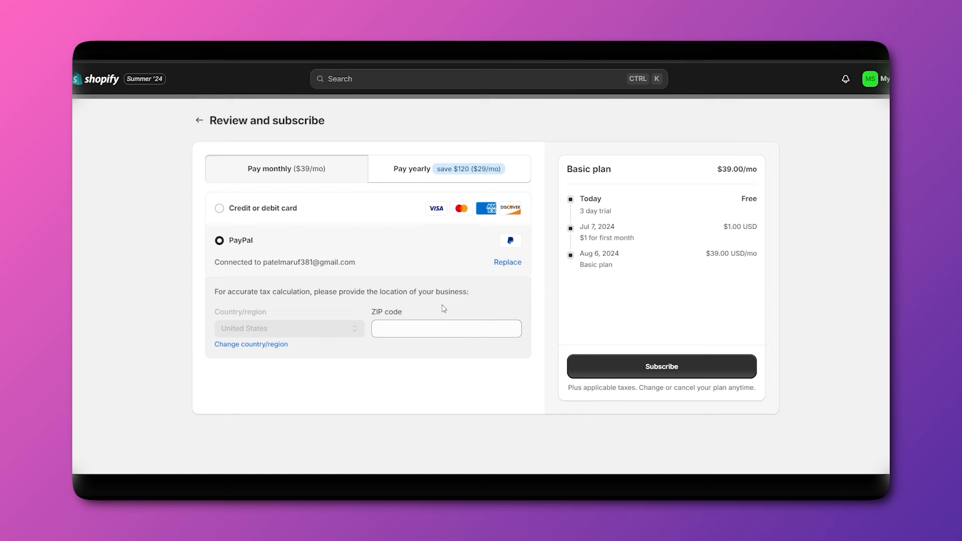
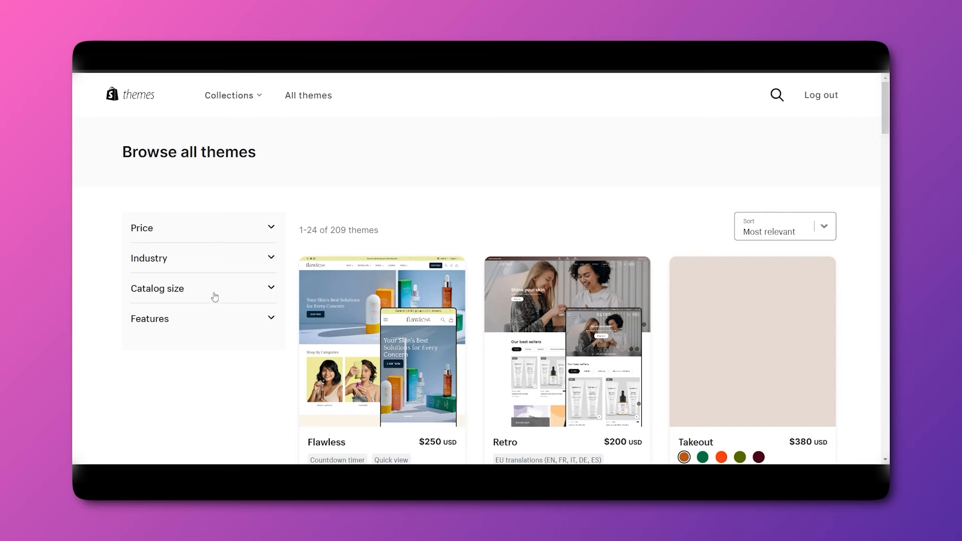
Filter the theme list to Paid themes and scroll through the results.
{"action": "scroll", "coordinate": [219, 362], "scroll_direction": "down", "scroll_amount": 1}
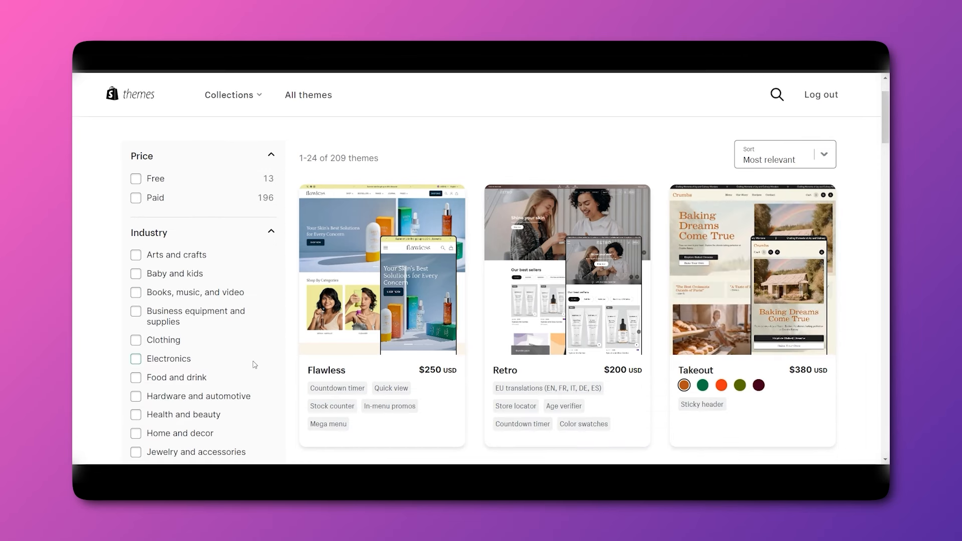
{"action": "scroll", "coordinate": [255, 365], "scroll_direction": "up", "scroll_amount": 1}
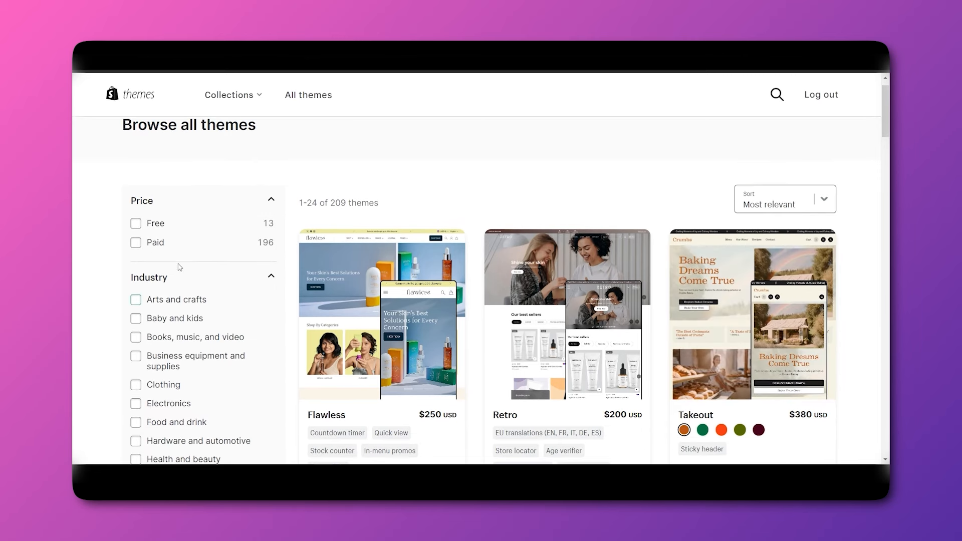
{"action": "left_click", "coordinate": [136, 242]}
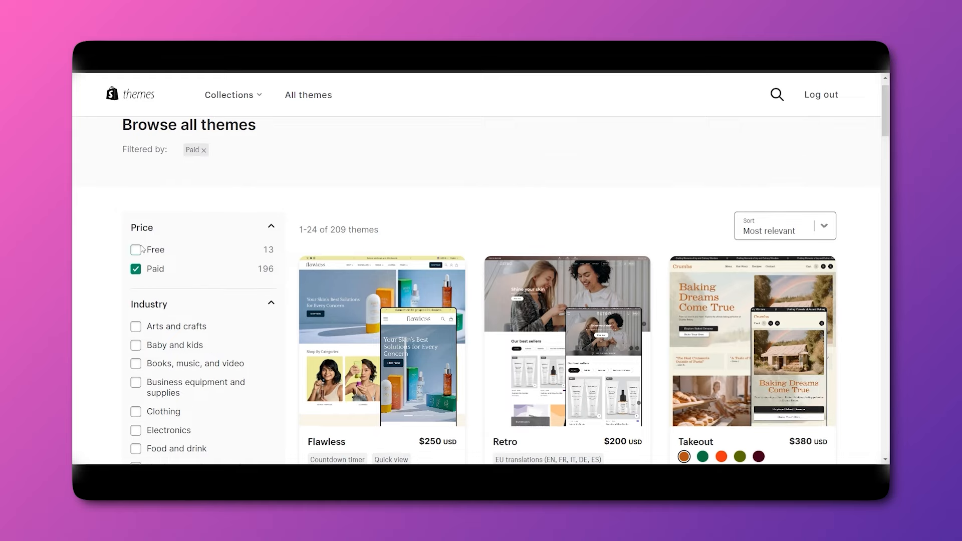
{"action": "scroll", "coordinate": [416, 350], "scroll_direction": "down", "scroll_amount": 3}
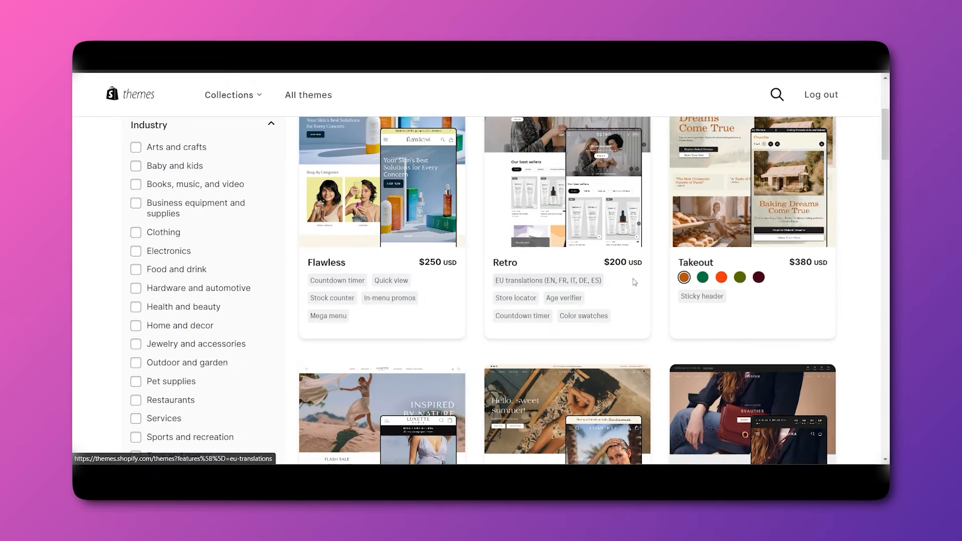
{"action": "scroll", "coordinate": [852, 337], "scroll_direction": "down", "scroll_amount": 2}
{"action": "scroll", "coordinate": [852, 344], "scroll_direction": "up", "scroll_amount": 2}
{"action": "scroll", "coordinate": [651, 320], "scroll_direction": "down", "scroll_amount": 5}
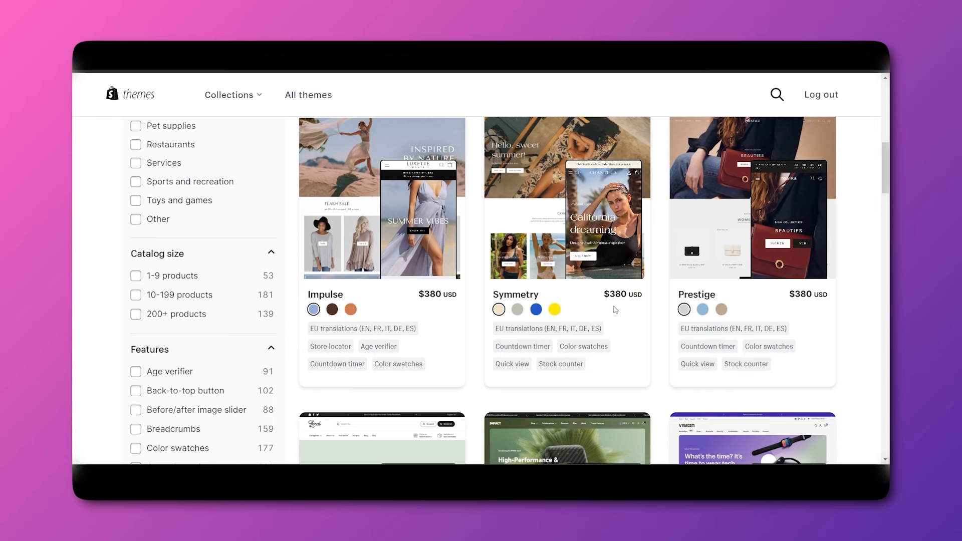
{"action": "scroll", "coordinate": [615, 310], "scroll_direction": "up", "scroll_amount": 1}
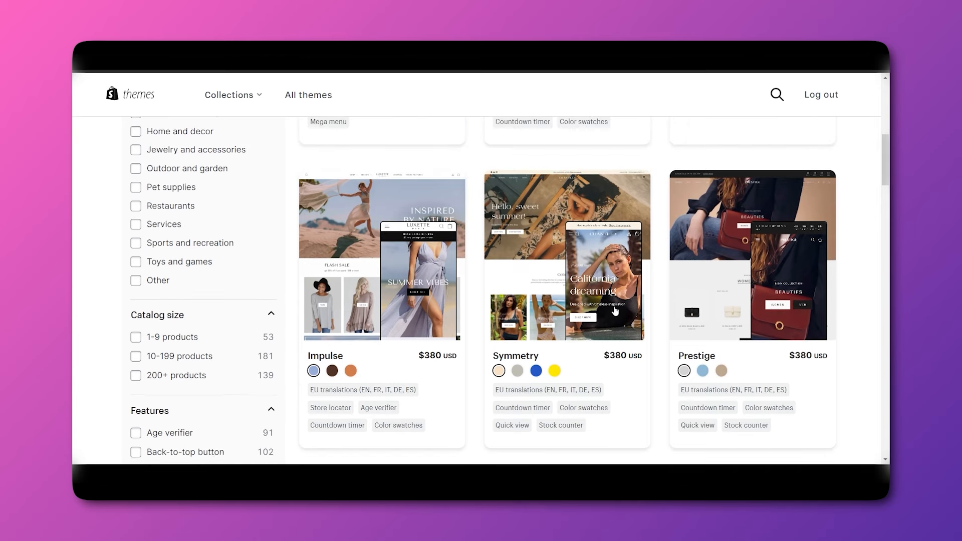
{"action": "scroll", "coordinate": [603, 230], "scroll_direction": "up", "scroll_amount": 3}
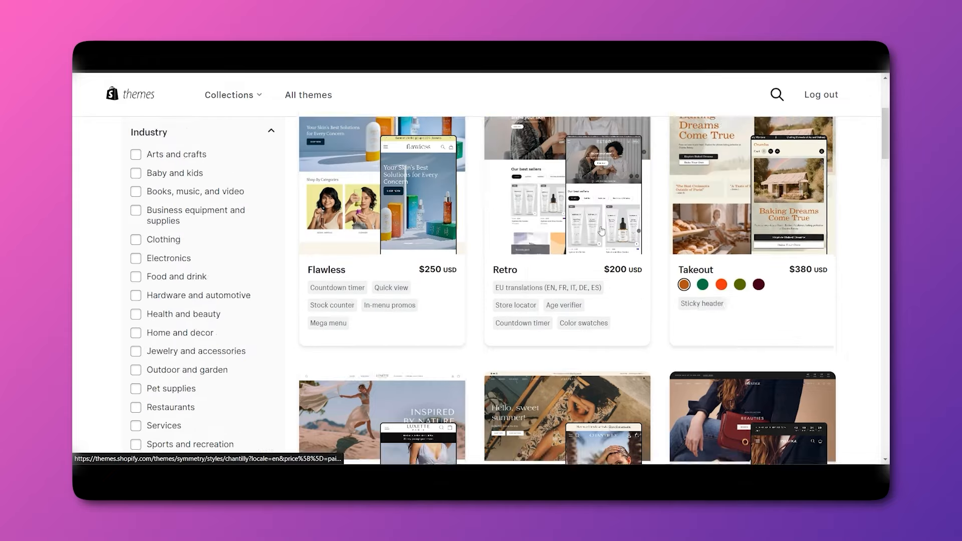
{"action": "scroll", "coordinate": [602, 230], "scroll_direction": "up", "scroll_amount": 3}
Switch the Price filter to Free only and browse the 13 free themes.
{"action": "left_click", "coordinate": [136, 249]}
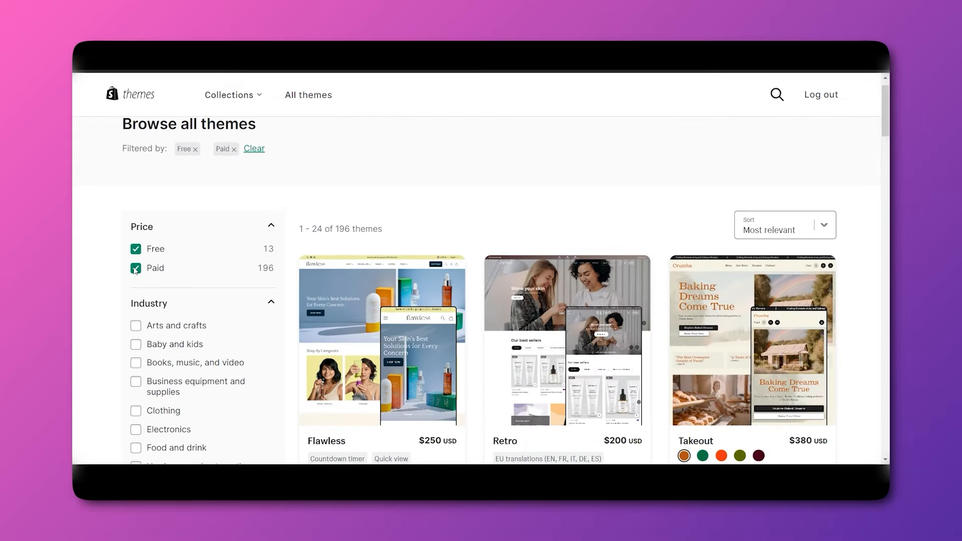
{"action": "left_click", "coordinate": [136, 269]}
{"action": "scroll", "coordinate": [527, 352], "scroll_direction": "down", "scroll_amount": 3}
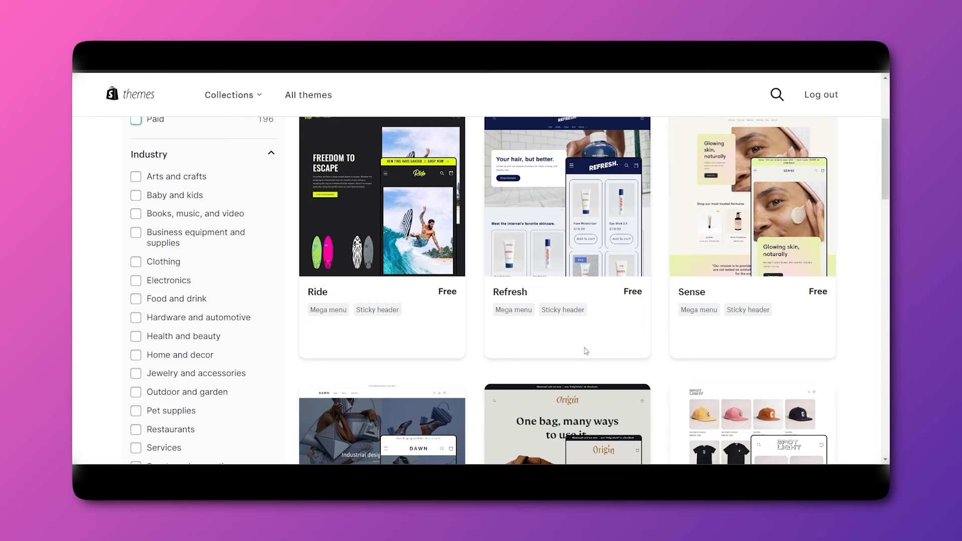
{"action": "scroll", "coordinate": [638, 355], "scroll_direction": "down", "scroll_amount": 10}
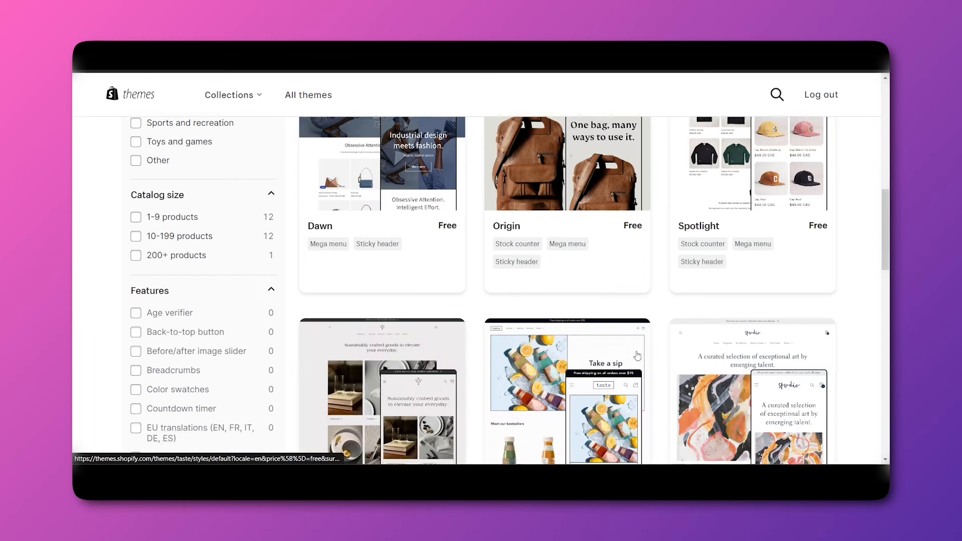
{"action": "scroll", "coordinate": [638, 355], "scroll_direction": "down", "scroll_amount": 7}
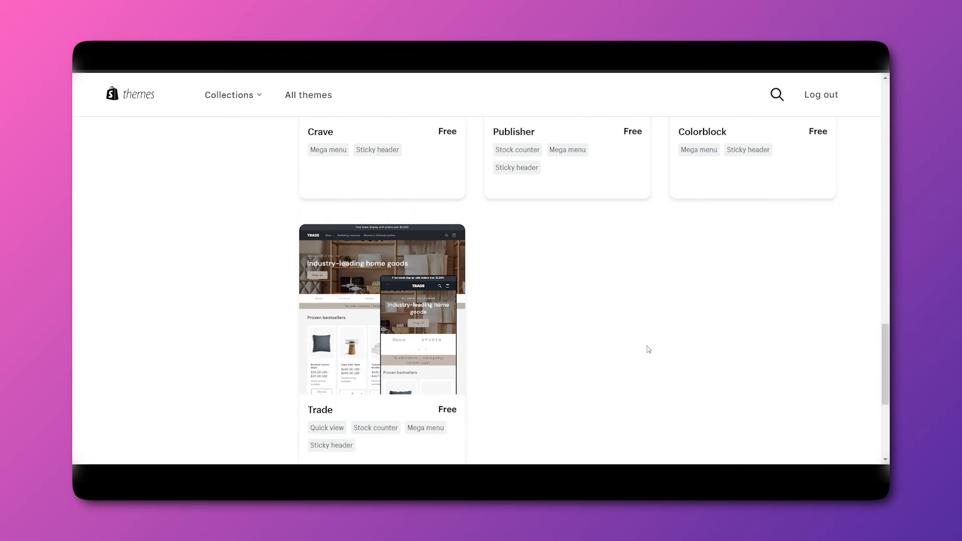
{"action": "scroll", "coordinate": [649, 349], "scroll_direction": "up", "scroll_amount": 3}
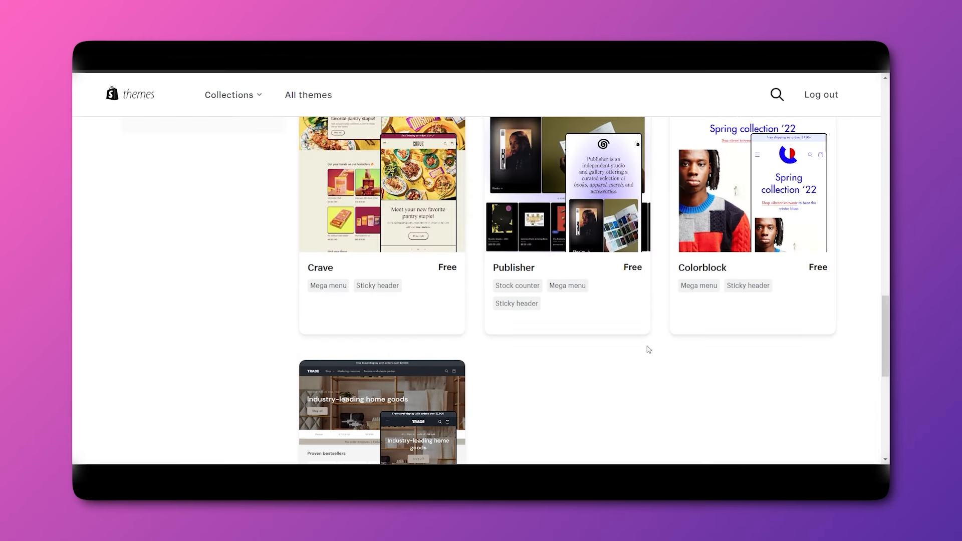
{"action": "scroll", "coordinate": [649, 350], "scroll_direction": "up", "scroll_amount": 2}
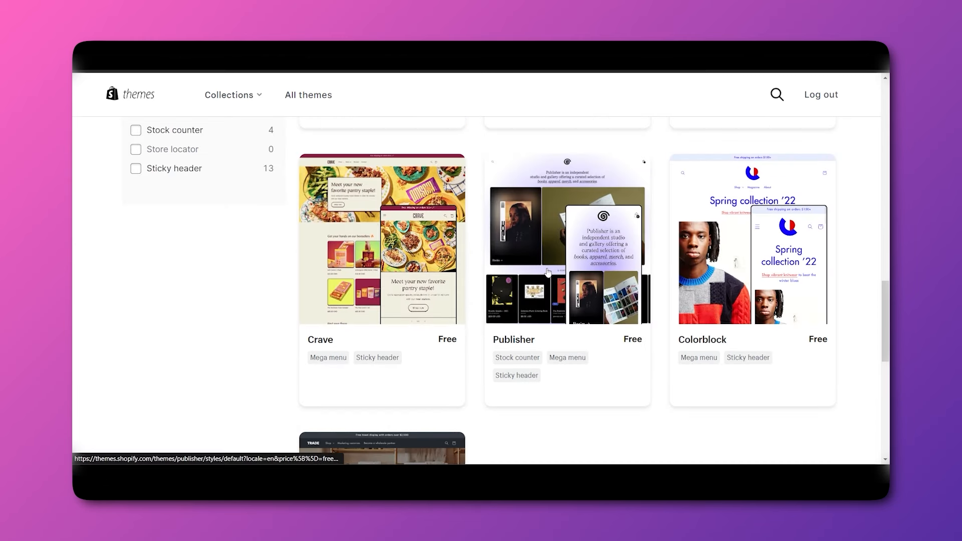
{"action": "scroll", "coordinate": [572, 341], "scroll_direction": "up", "scroll_amount": 5}
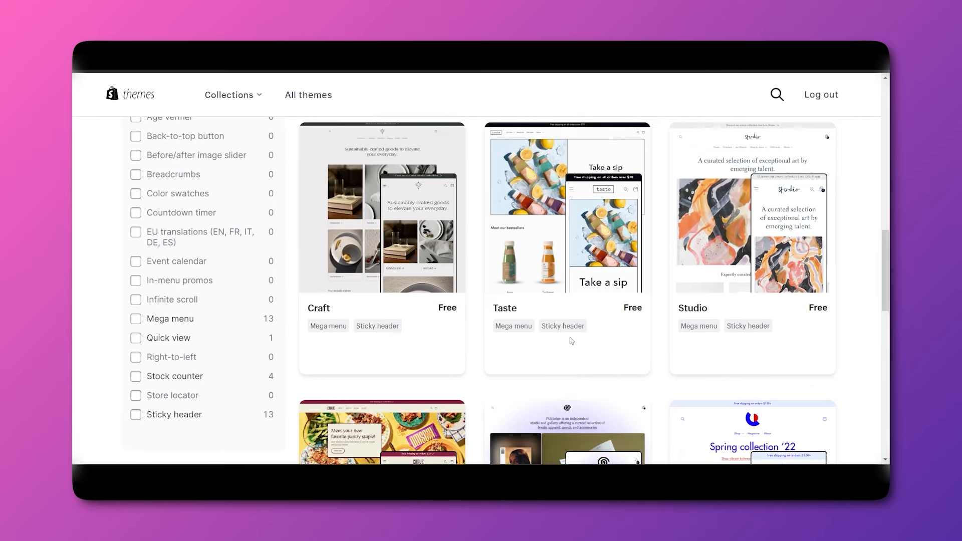
{"action": "scroll", "coordinate": [571, 341], "scroll_direction": "up", "scroll_amount": 6}
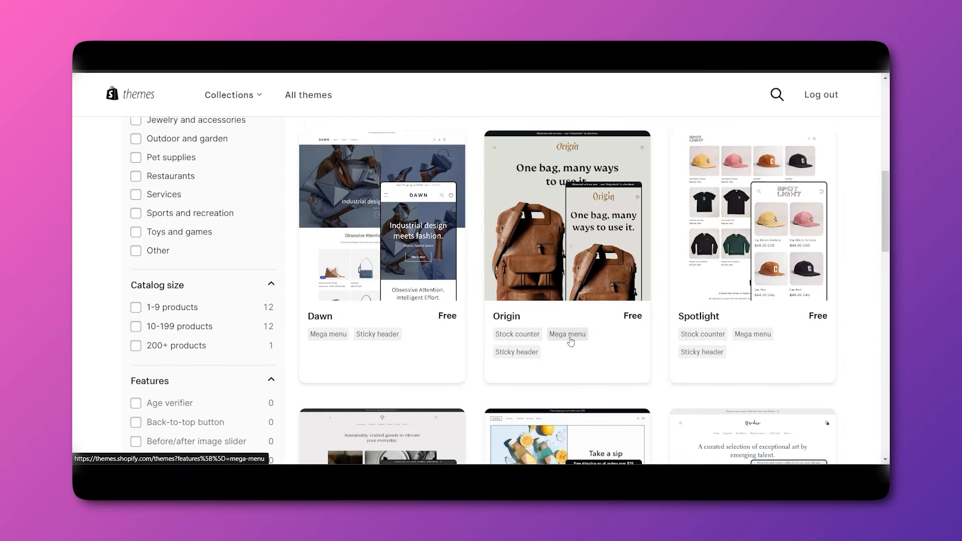
{"action": "scroll", "coordinate": [570, 341], "scroll_direction": "up", "scroll_amount": 1}
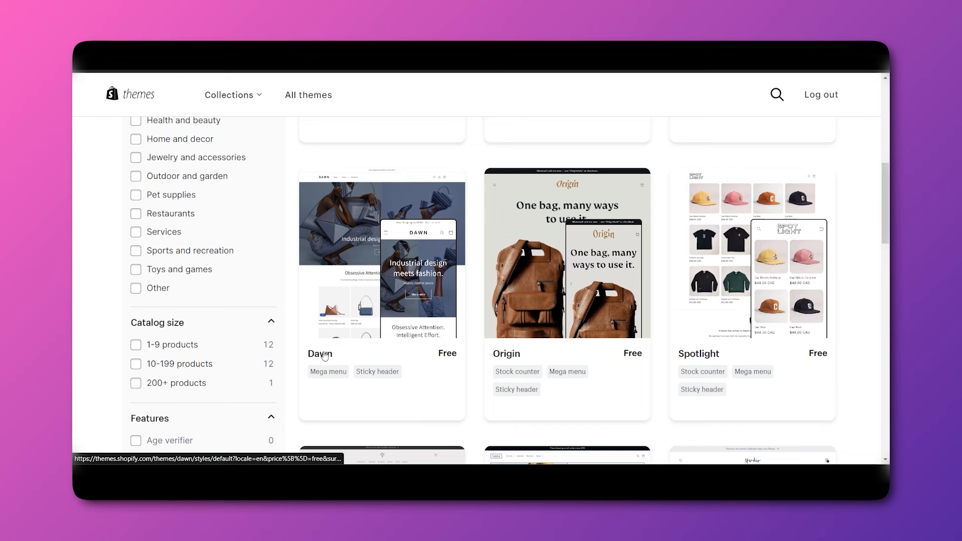
{"action": "scroll", "coordinate": [389, 265], "scroll_direction": "up", "scroll_amount": 5}
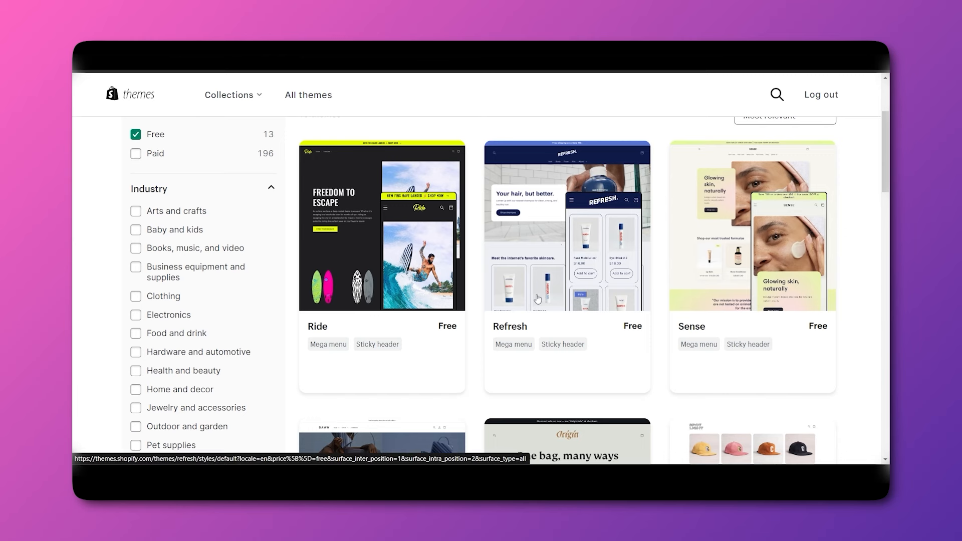
Open the free Refresh theme's detail page and scroll through its description.
{"action": "left_click", "coordinate": [523, 321]}
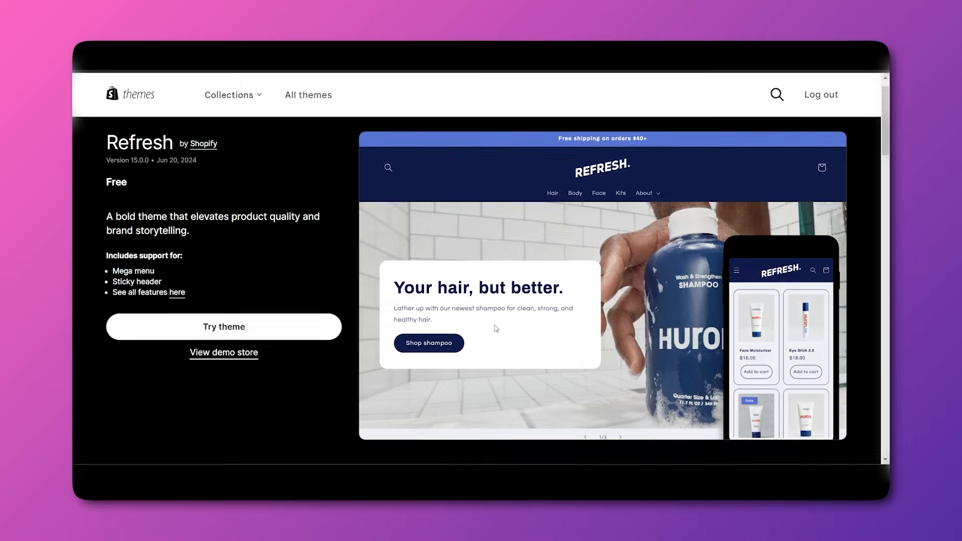
{"action": "scroll", "coordinate": [460, 328], "scroll_direction": "down", "scroll_amount": 2}
{"action": "scroll", "coordinate": [461, 328], "scroll_direction": "down", "scroll_amount": 7}
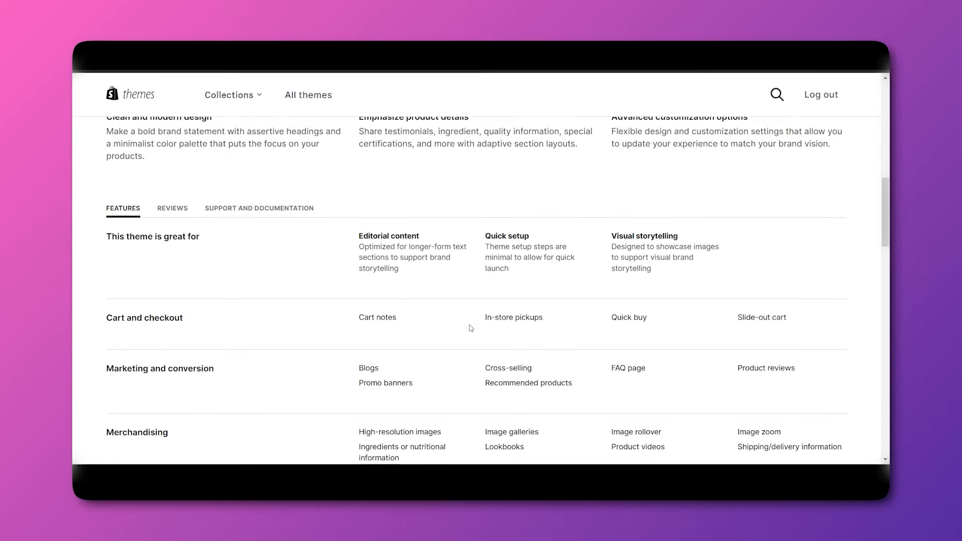
{"action": "scroll", "coordinate": [390, 279], "scroll_direction": "down", "scroll_amount": 1}
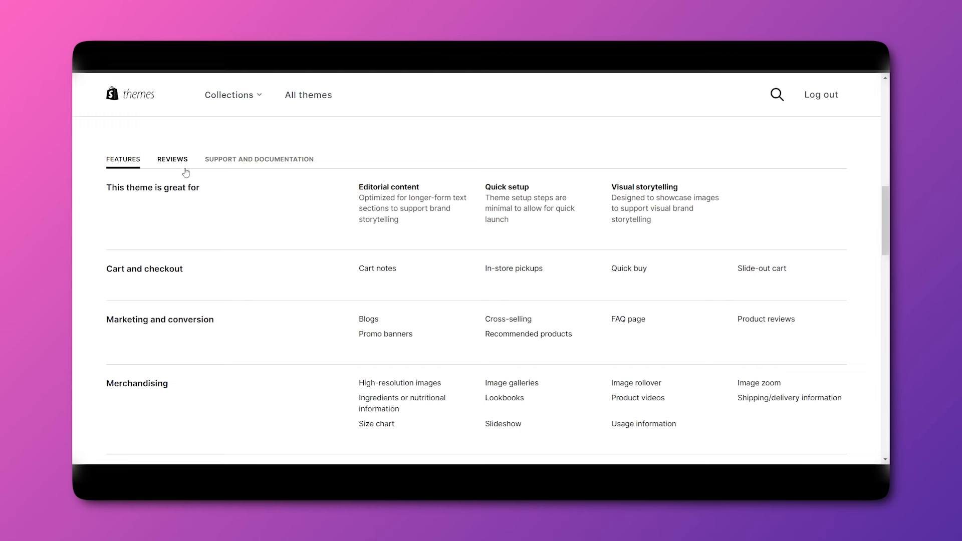
Browse Refresh's Reviews, Support and Documentation, and Features tabs, then return to the top.
{"action": "left_click", "coordinate": [171, 161]}
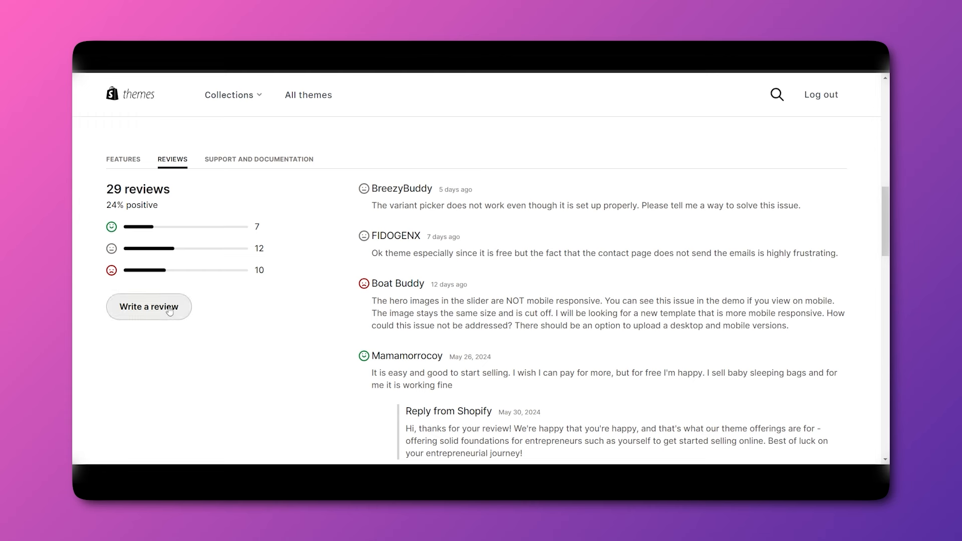
{"action": "left_click", "coordinate": [251, 159]}
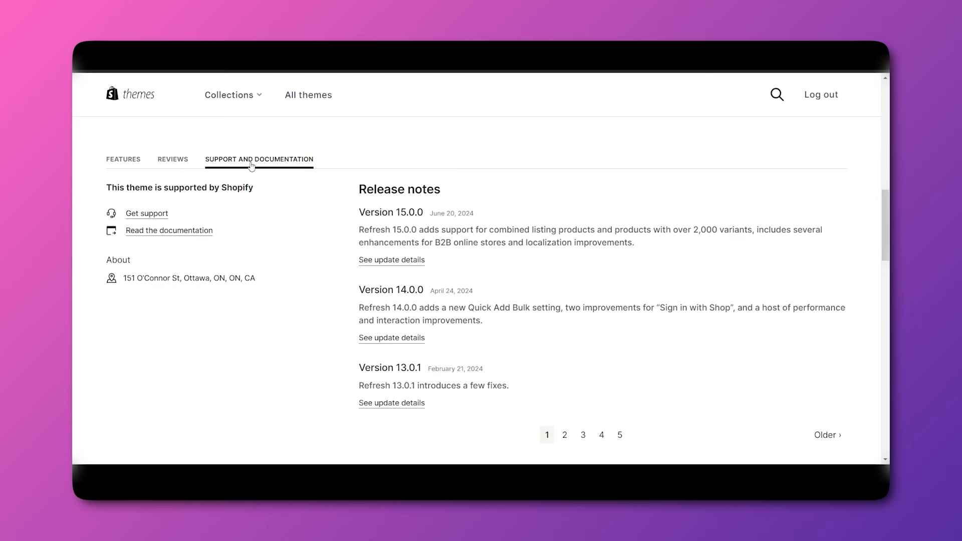
{"action": "left_click", "coordinate": [169, 160]}
{"action": "left_click", "coordinate": [123, 159]}
{"action": "scroll", "coordinate": [370, 334], "scroll_direction": "down", "scroll_amount": 10}
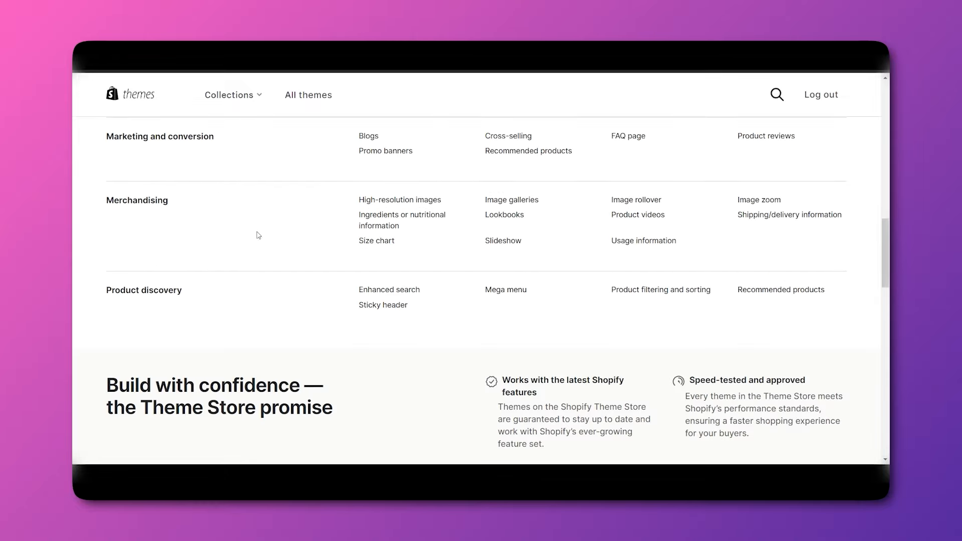
{"action": "scroll", "coordinate": [392, 240], "scroll_direction": "up", "scroll_amount": 12}
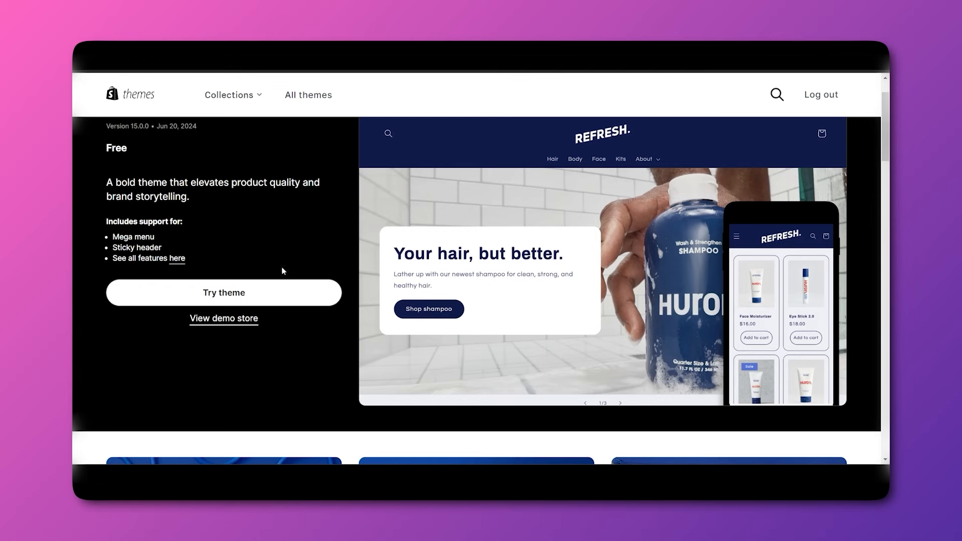
{"action": "left_click", "coordinate": [224, 319]}
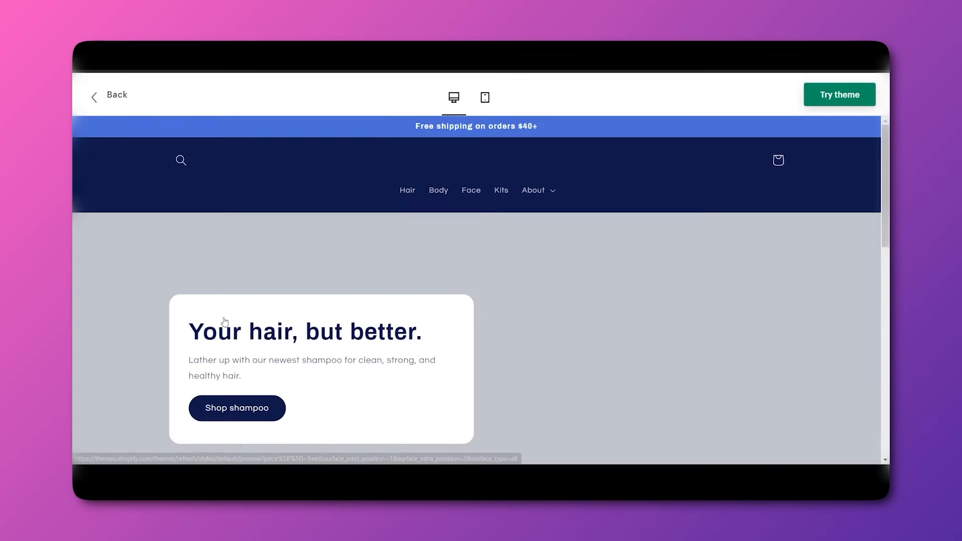
{"action": "scroll", "coordinate": [551, 321], "scroll_direction": "up", "scroll_amount": 3}
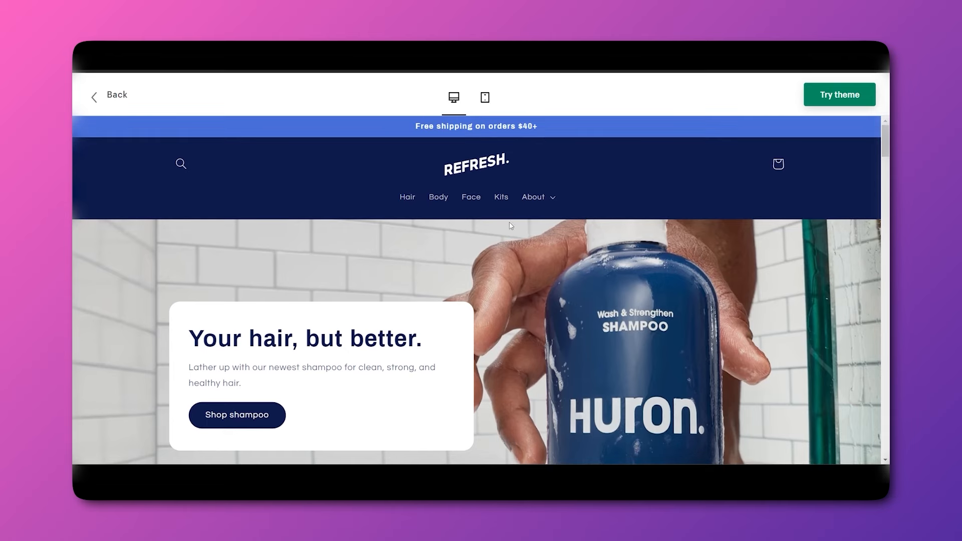
{"action": "scroll", "coordinate": [738, 296], "scroll_direction": "down", "scroll_amount": 2}
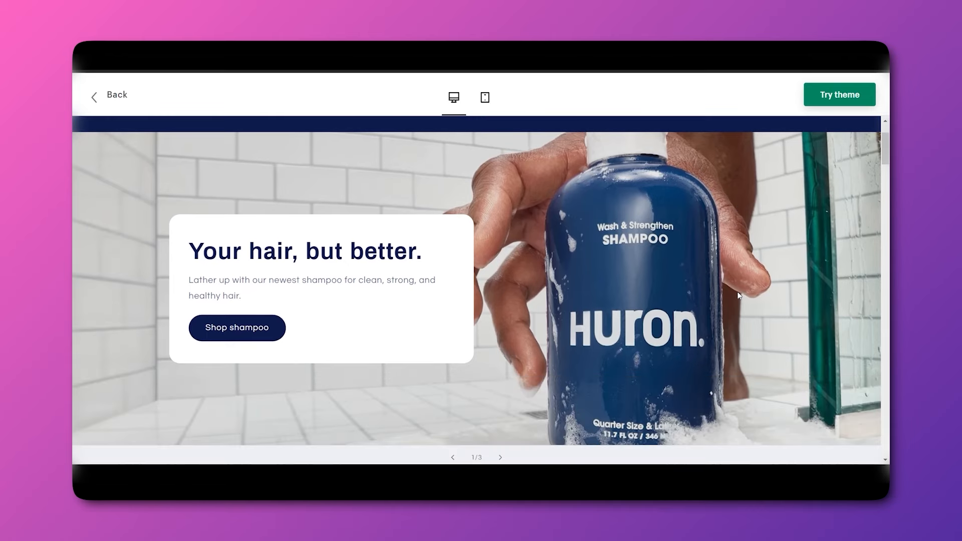
{"action": "scroll", "coordinate": [739, 295], "scroll_direction": "down", "scroll_amount": 2}
{"action": "scroll", "coordinate": [630, 358], "scroll_direction": "down", "scroll_amount": 4}
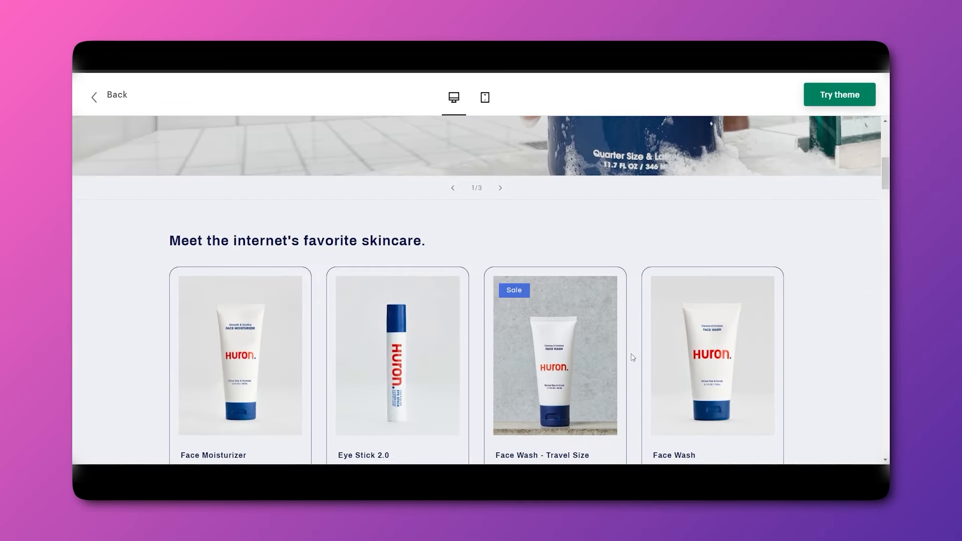
{"action": "scroll", "coordinate": [651, 353], "scroll_direction": "down", "scroll_amount": 3}
{"action": "scroll", "coordinate": [832, 340], "scroll_direction": "down", "scroll_amount": 1}
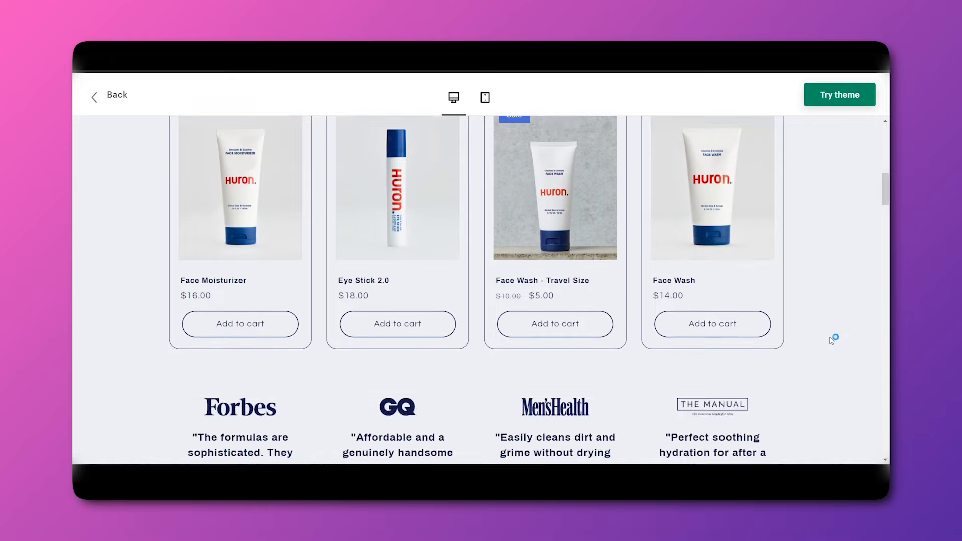
{"action": "scroll", "coordinate": [830, 337], "scroll_direction": "up", "scroll_amount": 2}
{"action": "scroll", "coordinate": [171, 355], "scroll_direction": "up", "scroll_amount": 1}
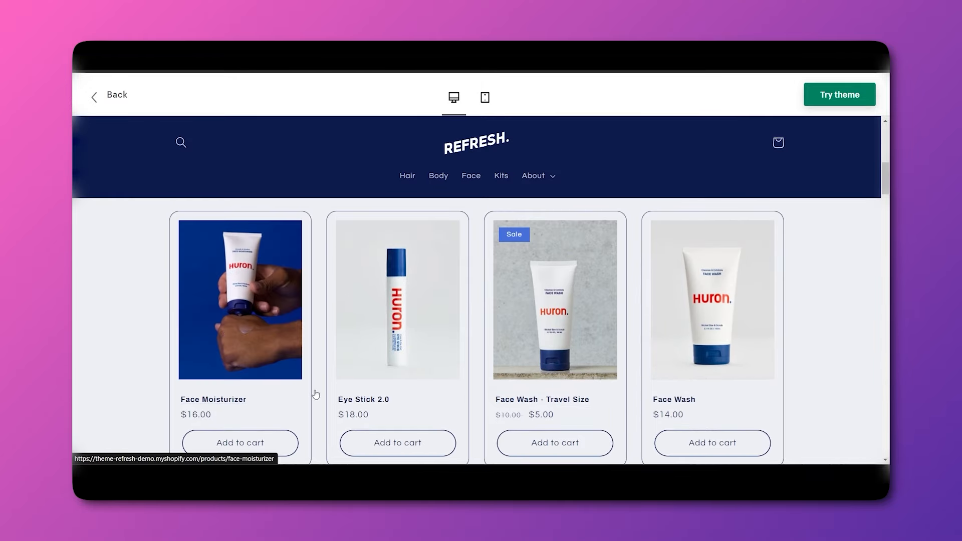
{"action": "scroll", "coordinate": [581, 340], "scroll_direction": "down", "scroll_amount": 3}
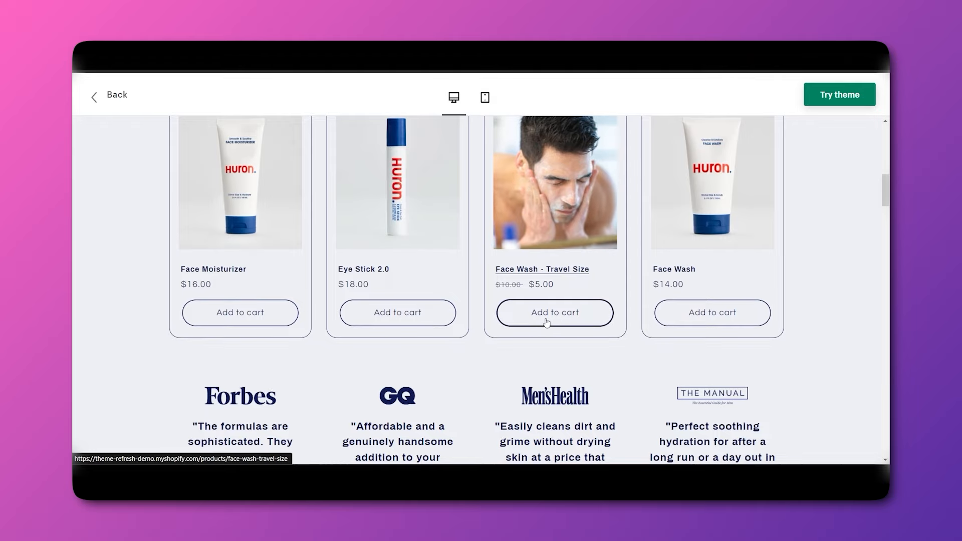
{"action": "scroll", "coordinate": [569, 314], "scroll_direction": "down", "scroll_amount": 3}
{"action": "scroll", "coordinate": [479, 345], "scroll_direction": "down", "scroll_amount": 2}
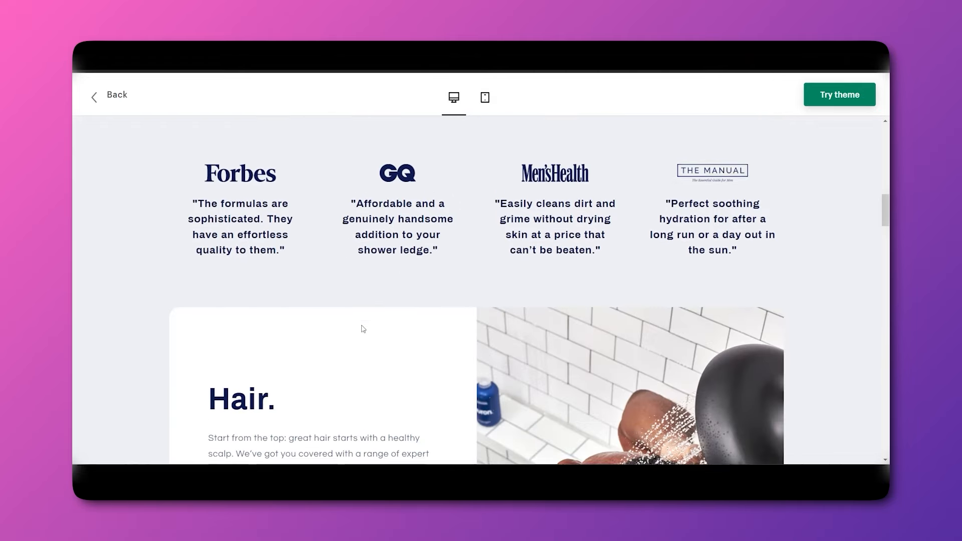
{"action": "scroll", "coordinate": [361, 329], "scroll_direction": "down", "scroll_amount": 4}
{"action": "scroll", "coordinate": [403, 311], "scroll_direction": "down", "scroll_amount": 6}
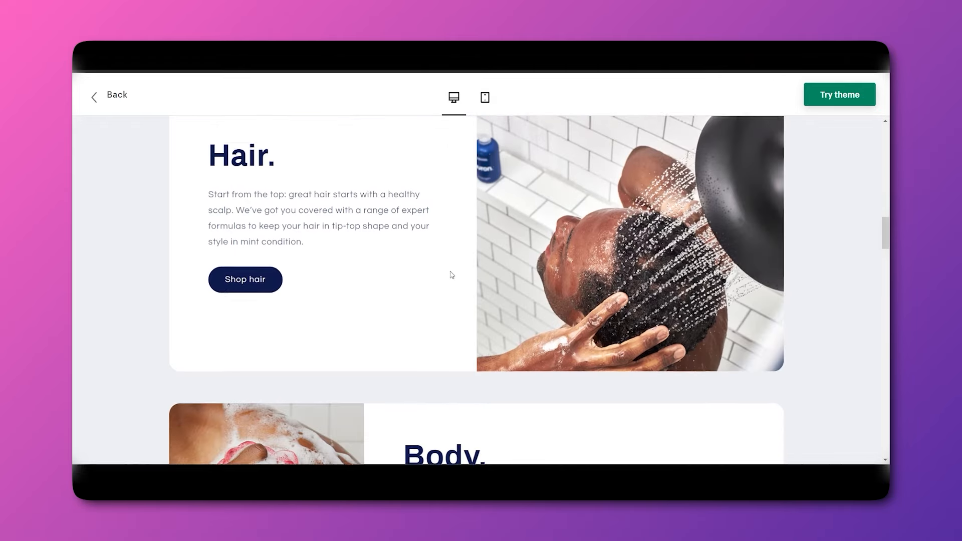
{"action": "scroll", "coordinate": [453, 359], "scroll_direction": "down", "scroll_amount": 4}
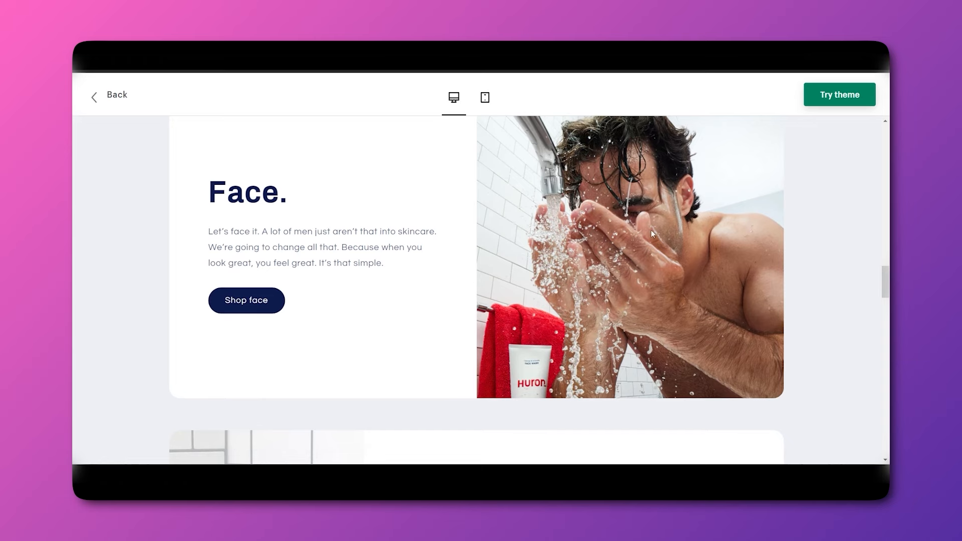
{"action": "scroll", "coordinate": [652, 234], "scroll_direction": "down", "scroll_amount": 7}
{"action": "scroll", "coordinate": [552, 270], "scroll_direction": "down", "scroll_amount": 4}
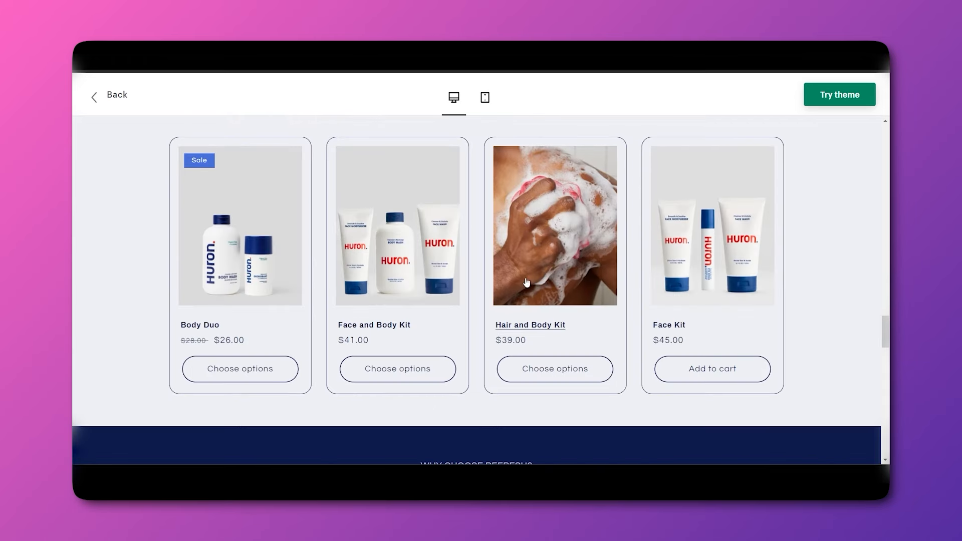
{"action": "scroll", "coordinate": [824, 121], "scroll_direction": "up", "scroll_amount": 1}
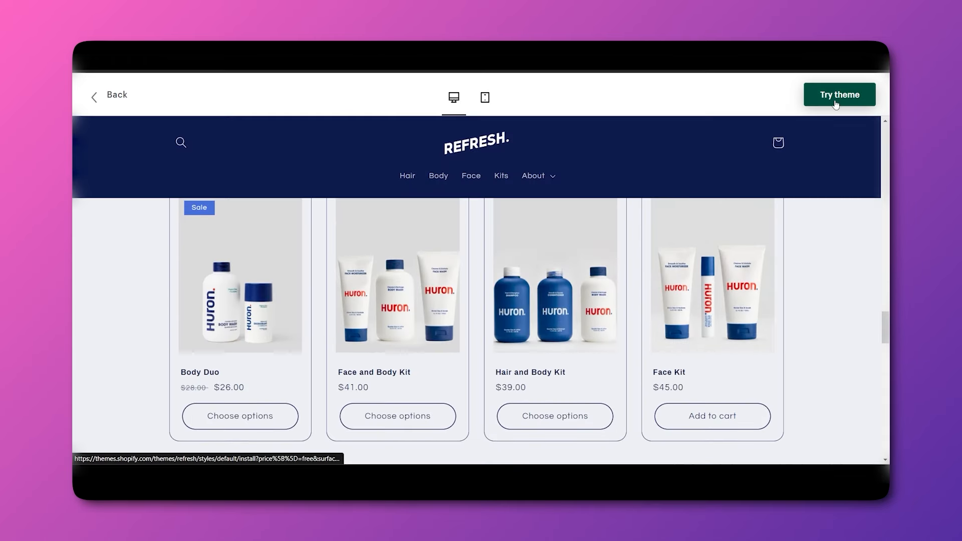
Add Refresh 15.0.0 to the Theme library via Try theme, alongside the current Dawn theme.
{"action": "left_click", "coordinate": [836, 104]}
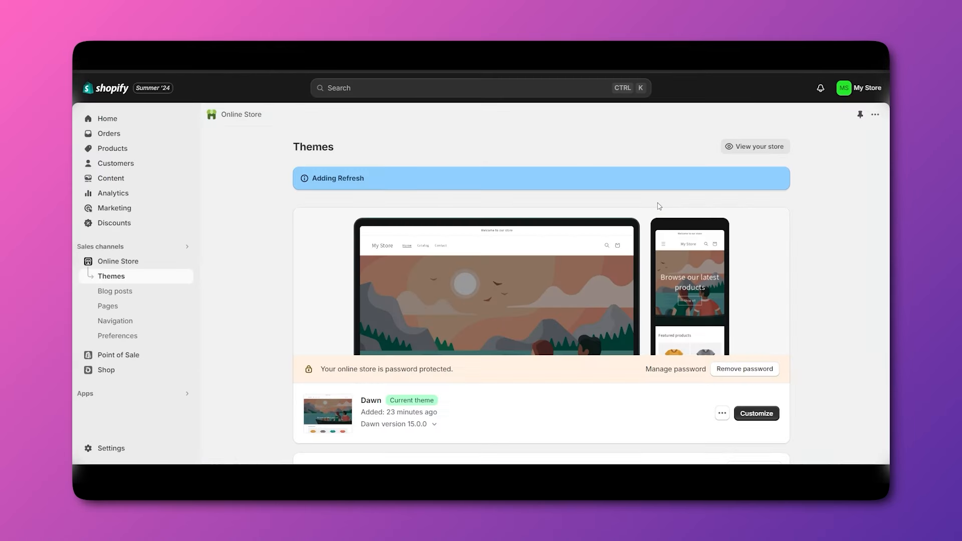
{"action": "scroll", "coordinate": [621, 223], "scroll_direction": "down", "scroll_amount": 5}
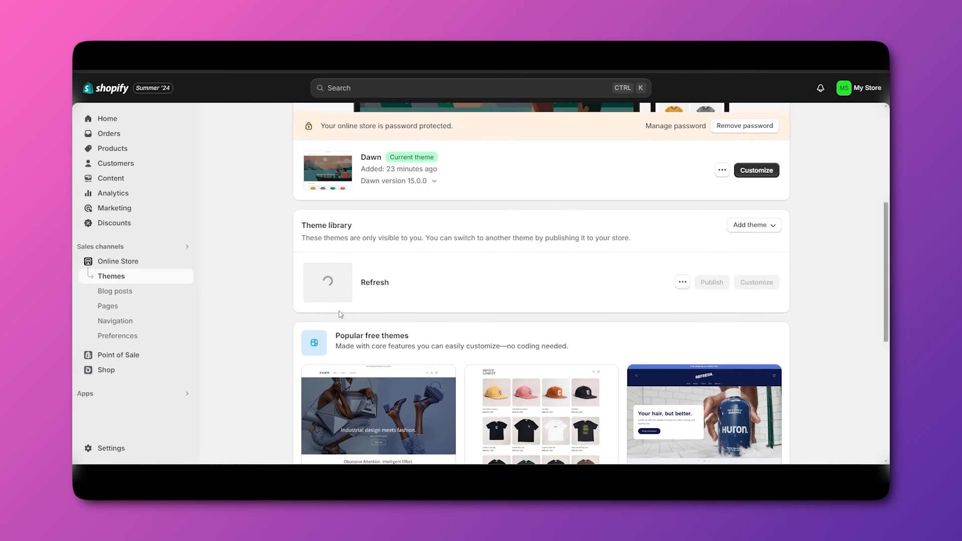
{"action": "scroll", "coordinate": [387, 281], "scroll_direction": "up", "scroll_amount": 2}
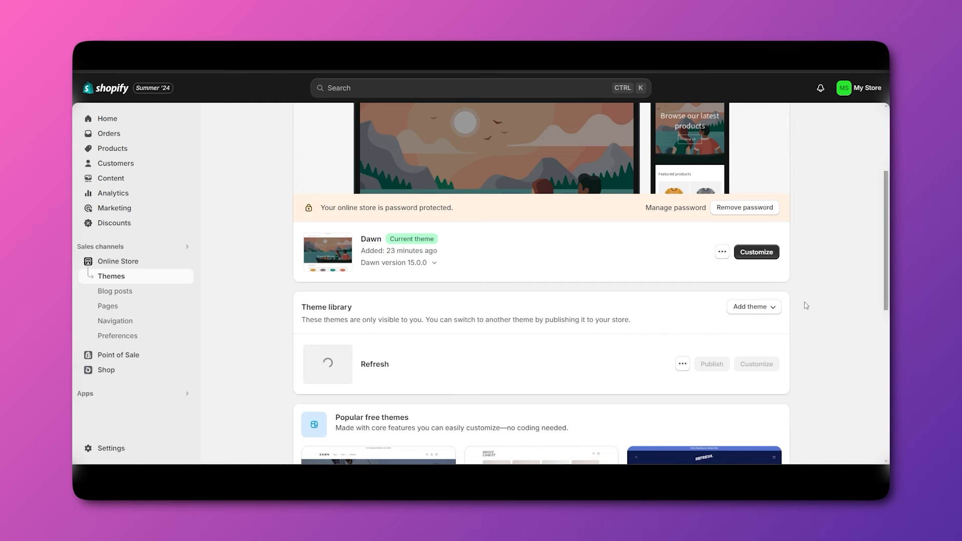
{"action": "scroll", "coordinate": [806, 306], "scroll_direction": "up", "scroll_amount": 1}
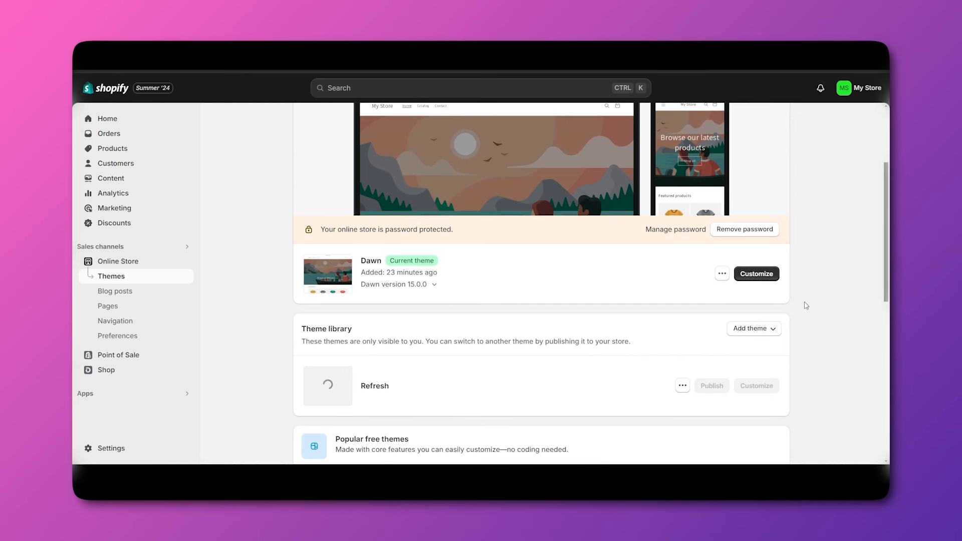
{"action": "scroll", "coordinate": [806, 306], "scroll_direction": "up", "scroll_amount": 2}
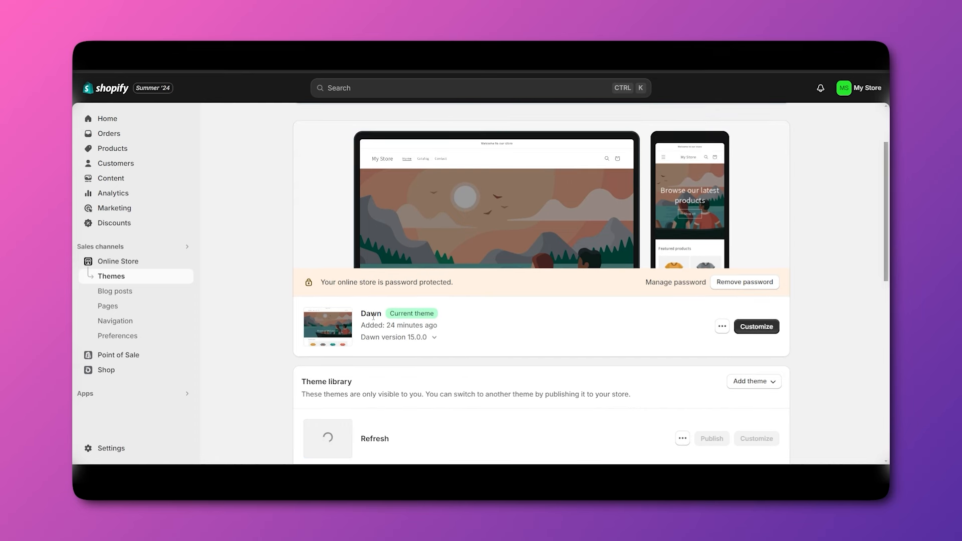
{"action": "scroll", "coordinate": [517, 331], "scroll_direction": "down", "scroll_amount": 5}
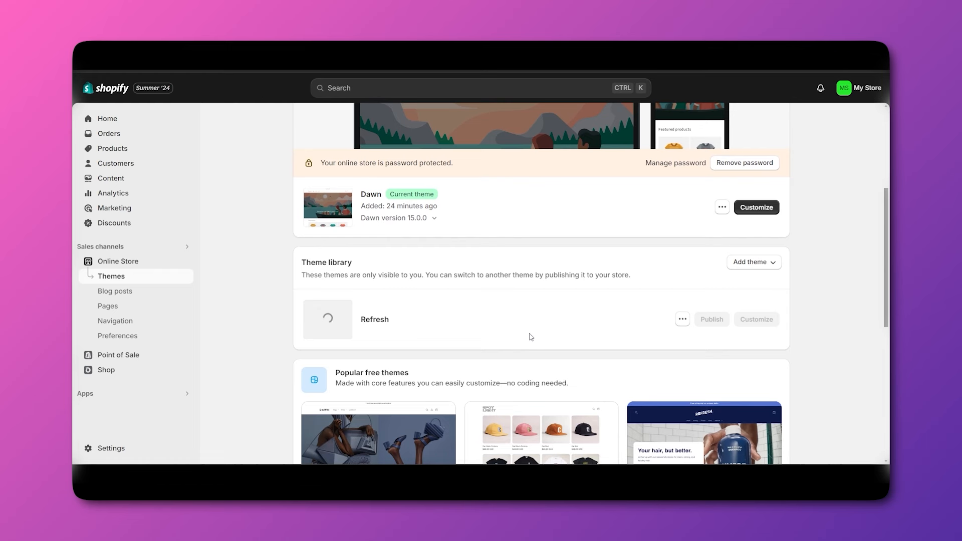
{"action": "scroll", "coordinate": [556, 334], "scroll_direction": "down", "scroll_amount": 1}
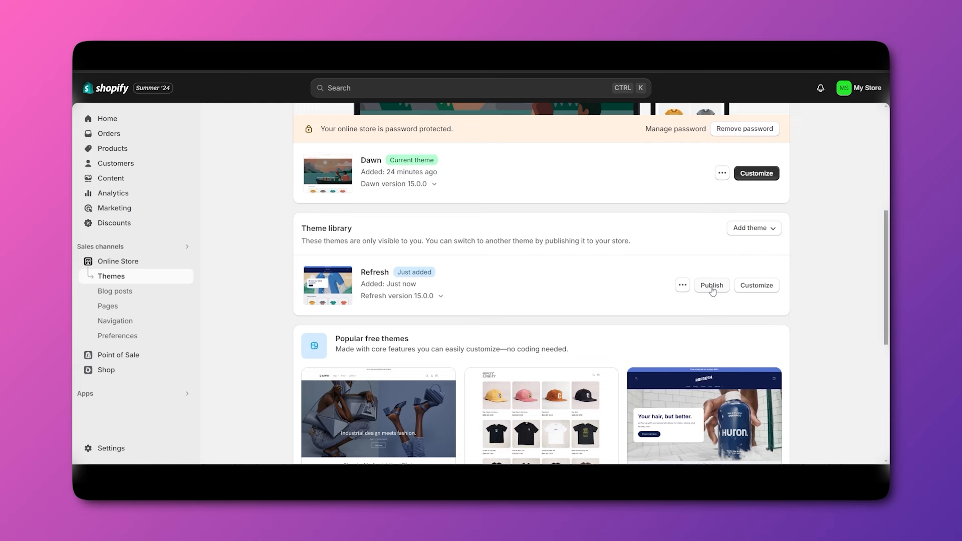
{"action": "scroll", "coordinate": [722, 281], "scroll_direction": "up", "scroll_amount": 3}
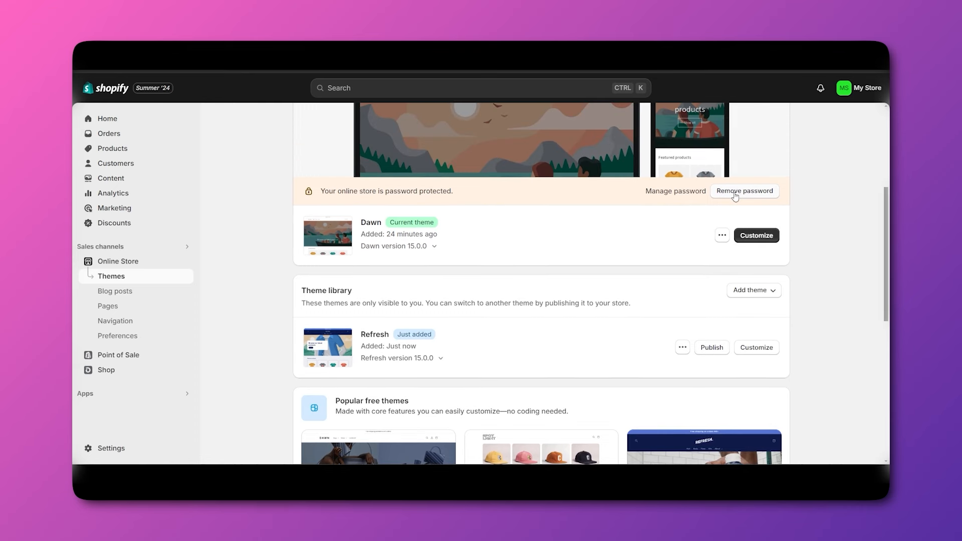
Remove the store password from the Themes page banner so everyone can visit.
{"action": "left_click", "coordinate": [740, 193]}
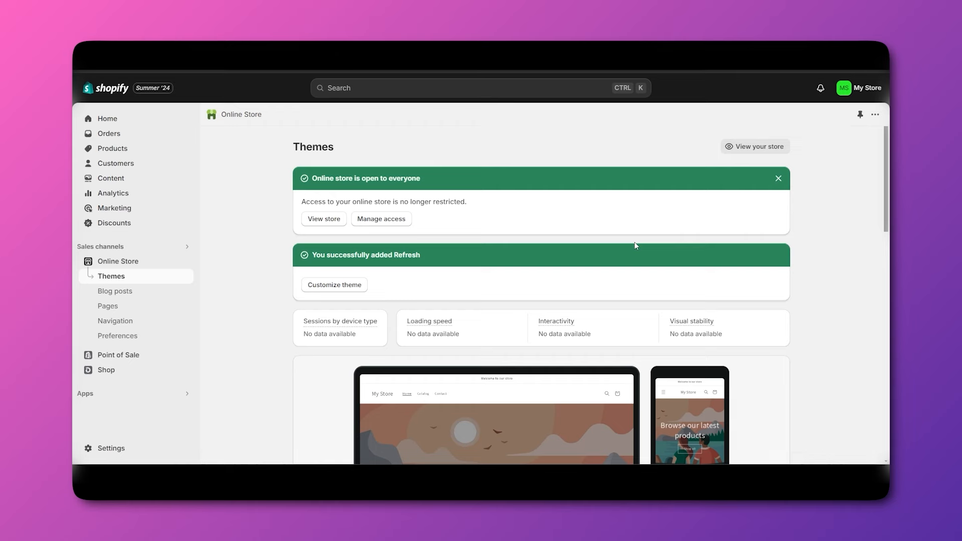
{"action": "scroll", "coordinate": [235, 328], "scroll_direction": "down", "scroll_amount": 6}
{"action": "scroll", "coordinate": [272, 334], "scroll_direction": "down", "scroll_amount": 1}
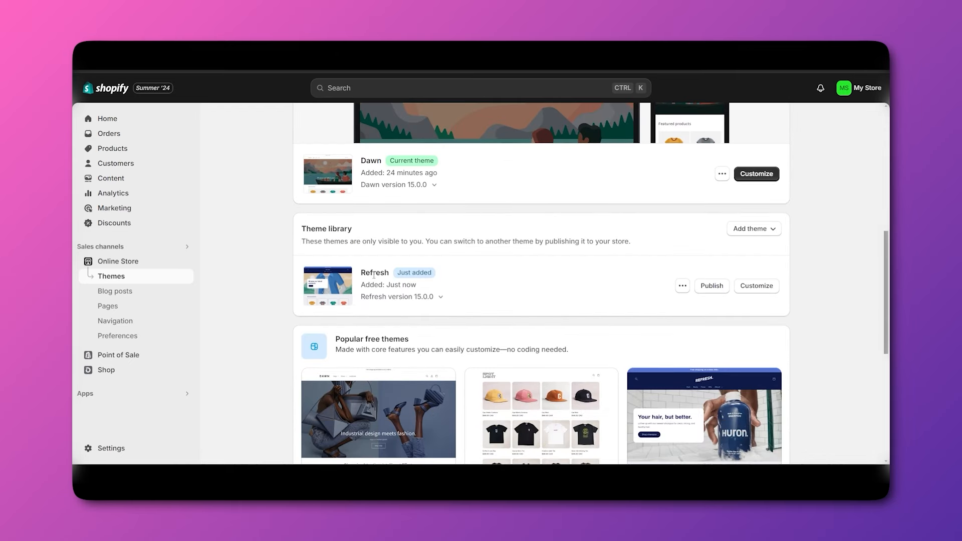
Publish Refresh as the live theme and confirm, sending Dawn back to the library.
{"action": "left_click", "coordinate": [712, 286]}
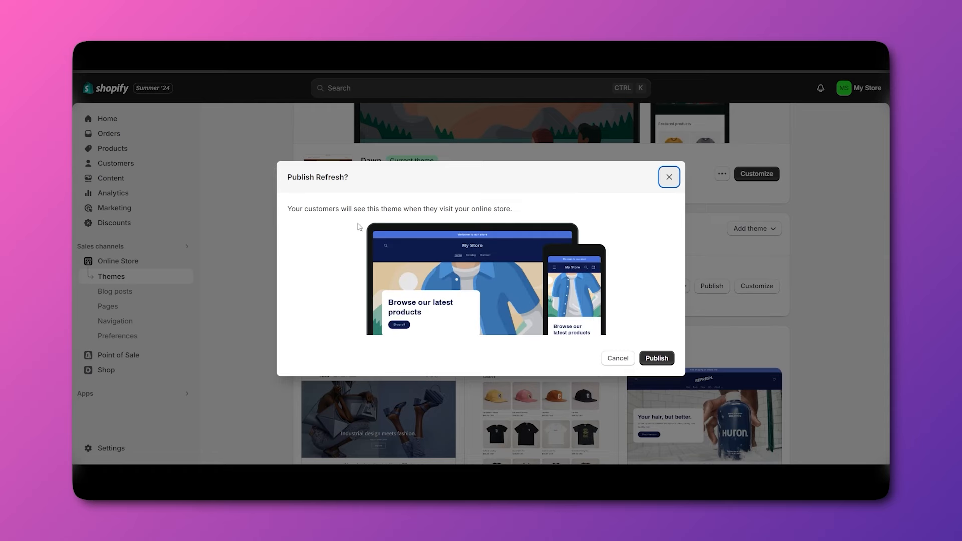
{"action": "left_click", "coordinate": [657, 358]}
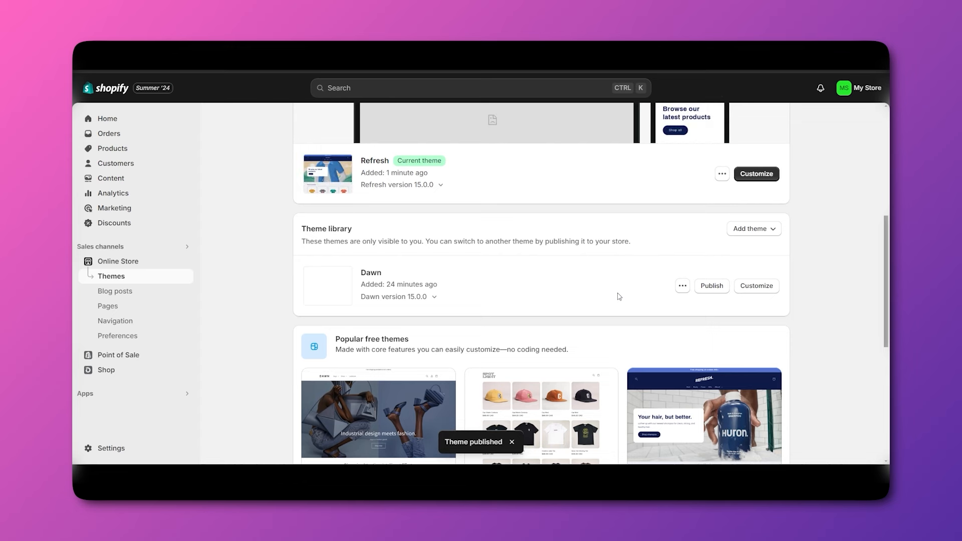
{"action": "scroll", "coordinate": [620, 297], "scroll_direction": "up", "scroll_amount": 1}
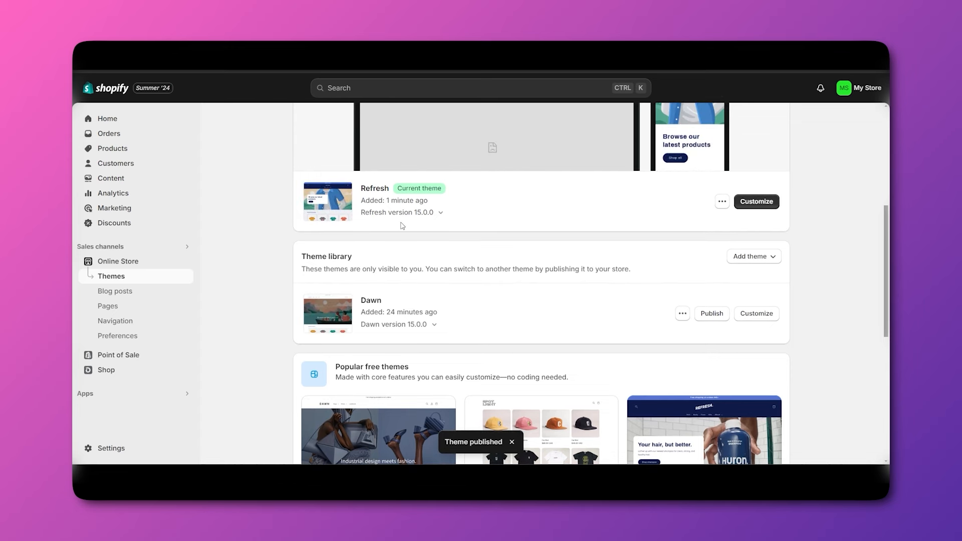
{"action": "scroll", "coordinate": [403, 226], "scroll_direction": "up", "scroll_amount": 4}
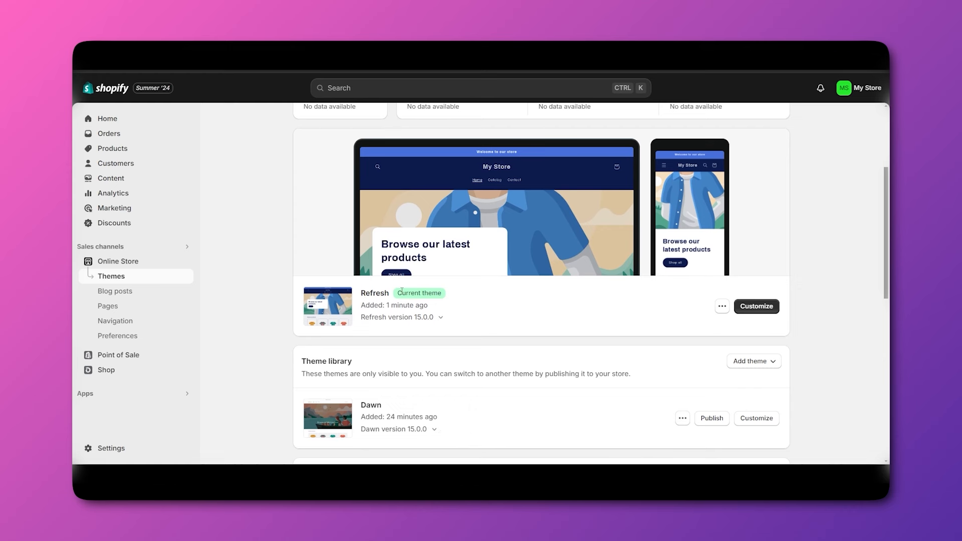
{"action": "scroll", "coordinate": [404, 275], "scroll_direction": "down", "scroll_amount": 1}
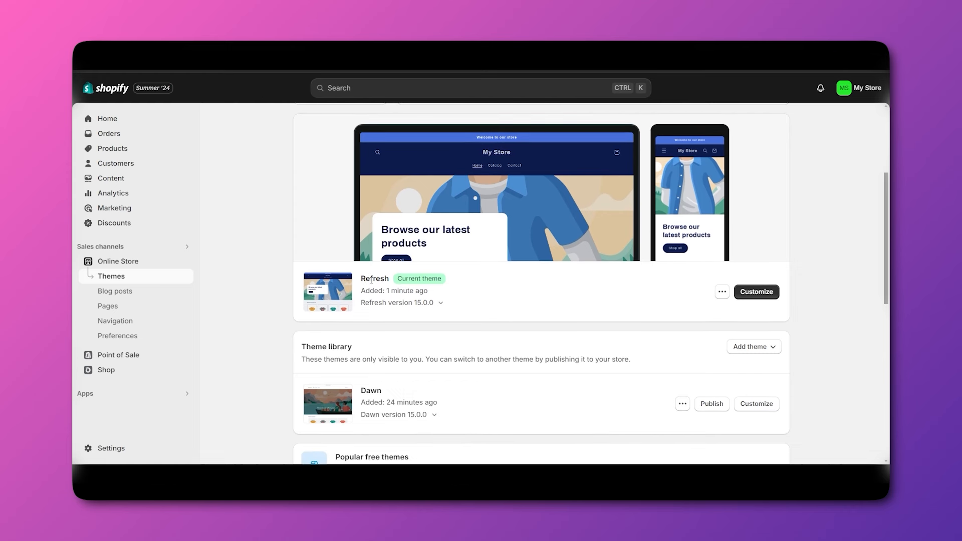
{"action": "scroll", "coordinate": [517, 320], "scroll_direction": "down", "scroll_amount": 2}
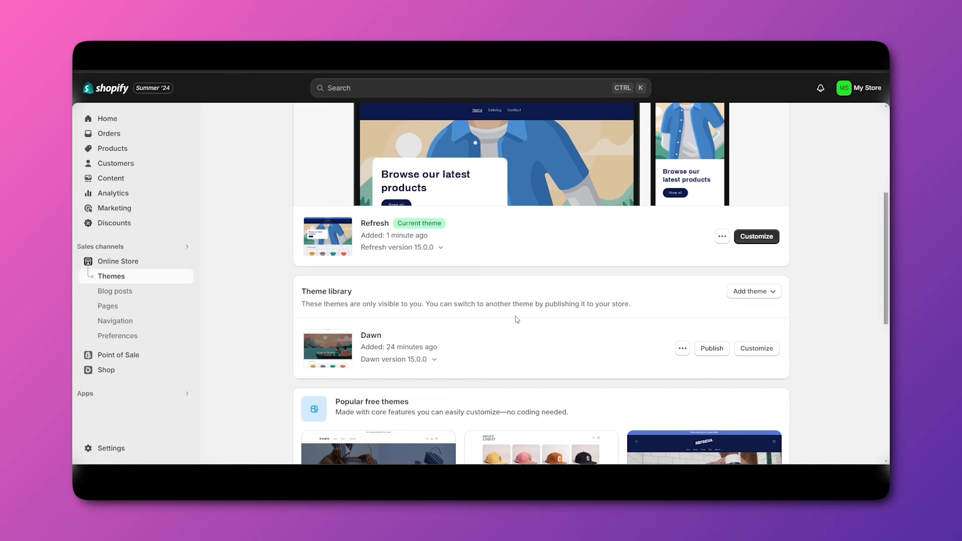
{"action": "scroll", "coordinate": [517, 319], "scroll_direction": "up", "scroll_amount": 1}
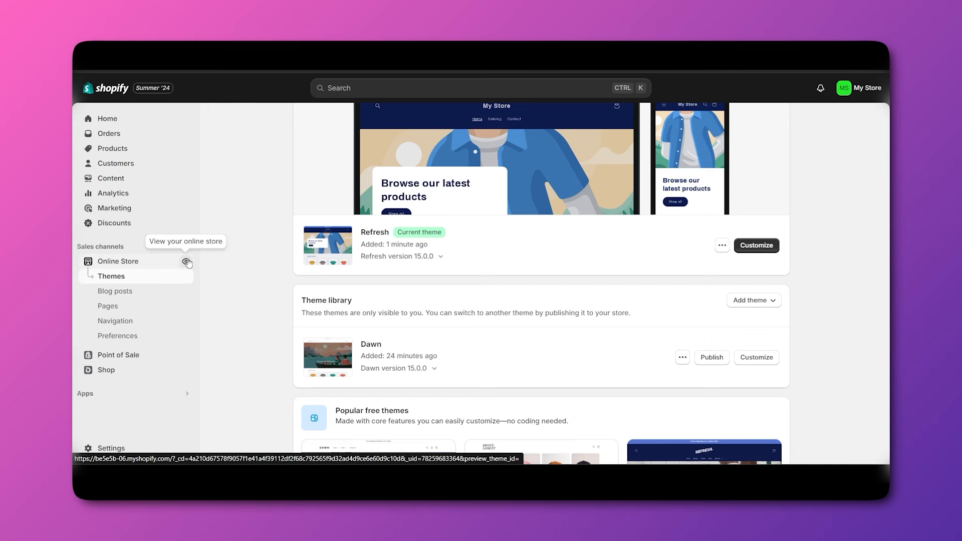
Open the live store and preview the storefront with the Refresh theme.
{"action": "left_click", "coordinate": [186, 261]}
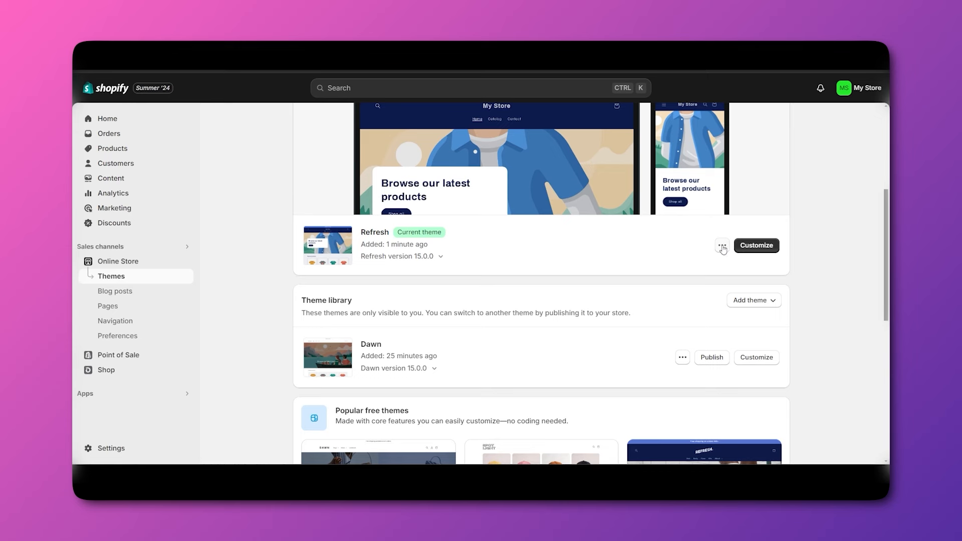
{"action": "left_click", "coordinate": [722, 246]}
{"action": "left_click", "coordinate": [655, 267]}
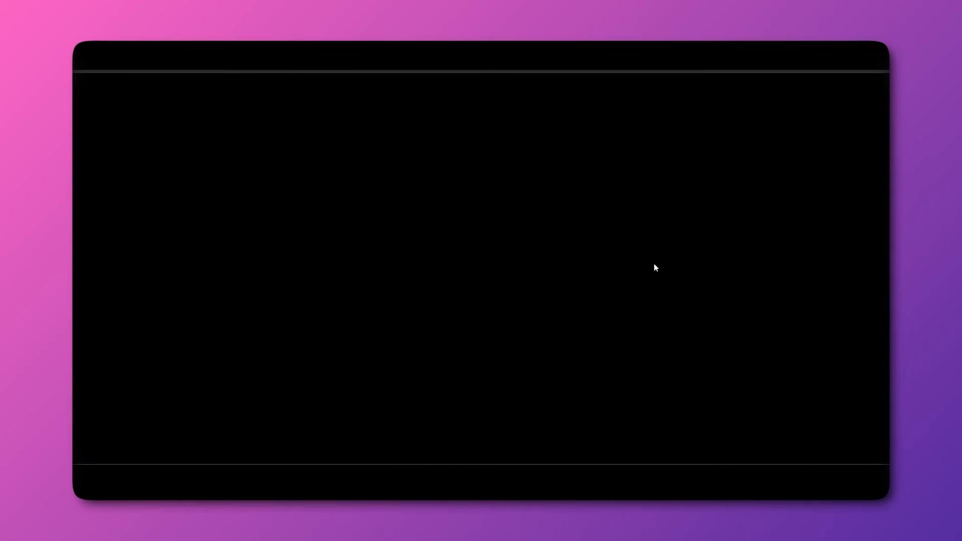
{"action": "scroll", "coordinate": [526, 305], "scroll_direction": "down", "scroll_amount": 2}
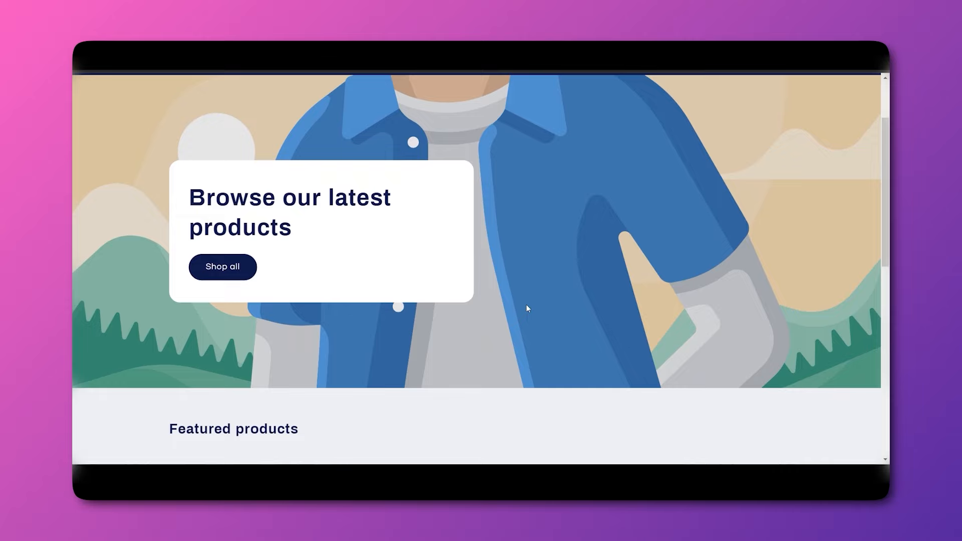
{"action": "scroll", "coordinate": [526, 305], "scroll_direction": "down", "scroll_amount": 5}
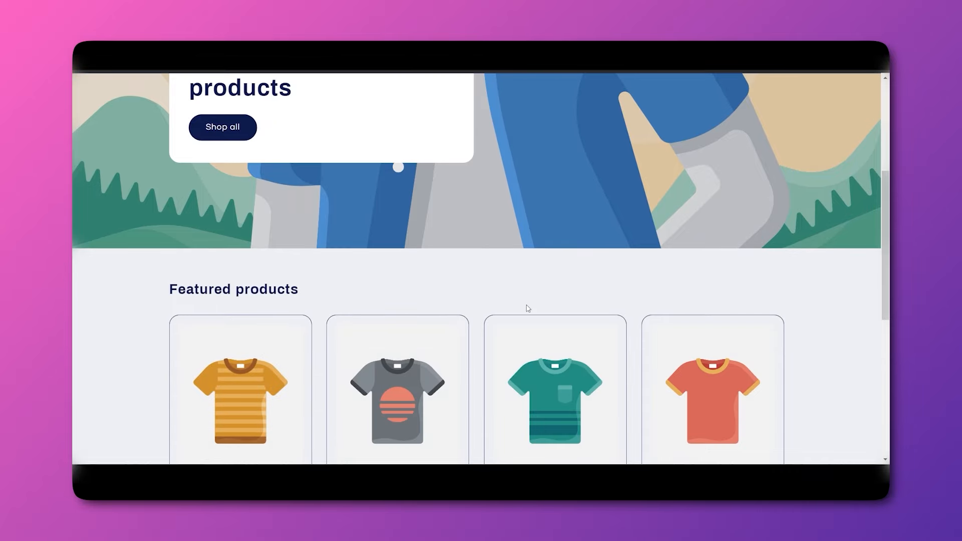
{"action": "scroll", "coordinate": [526, 304], "scroll_direction": "down", "scroll_amount": 4}
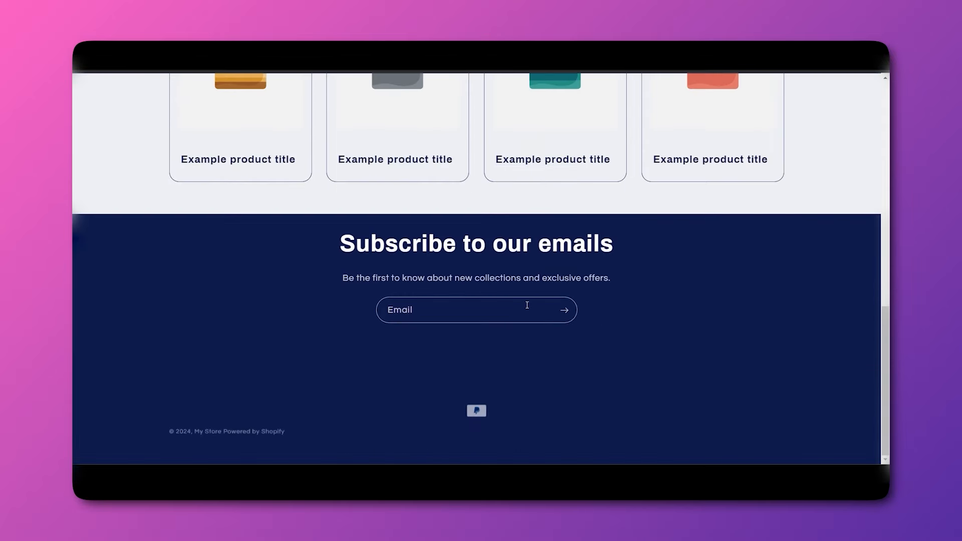
{"action": "scroll", "coordinate": [527, 305], "scroll_direction": "up", "scroll_amount": 9}
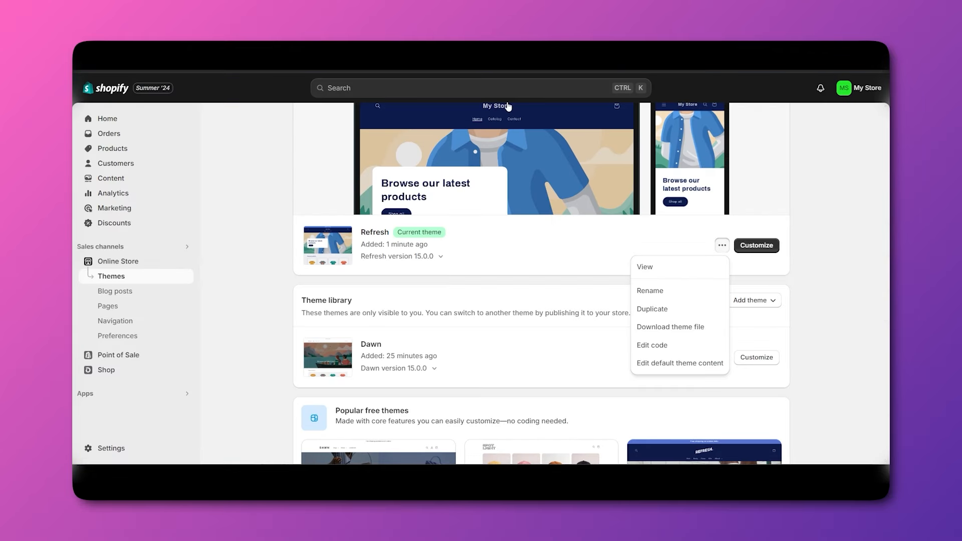
Close the theme actions list and scroll the home page to Featured products and email signup.
{"action": "left_click", "coordinate": [256, 307]}
{"action": "scroll", "coordinate": [256, 308], "scroll_direction": "up", "scroll_amount": 1}
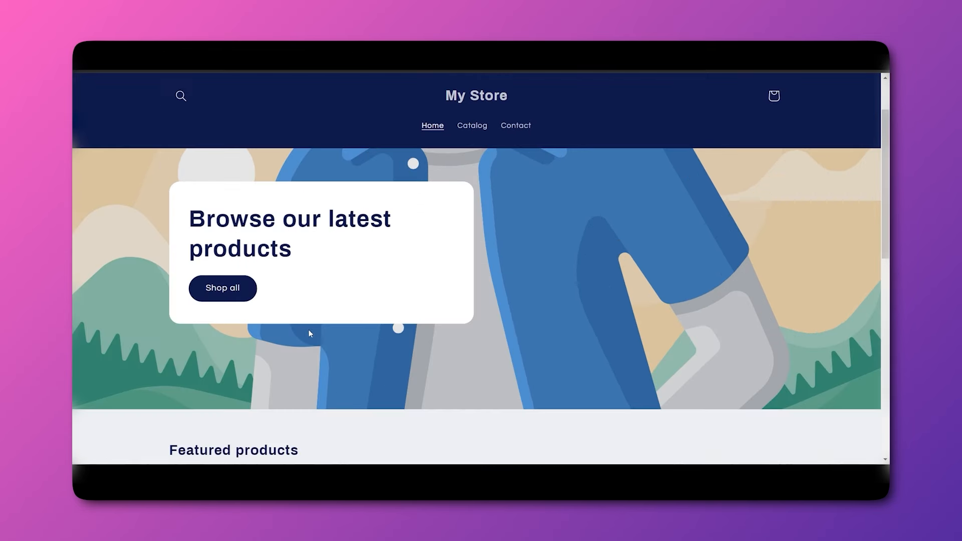
{"action": "scroll", "coordinate": [502, 308], "scroll_direction": "down", "scroll_amount": 3}
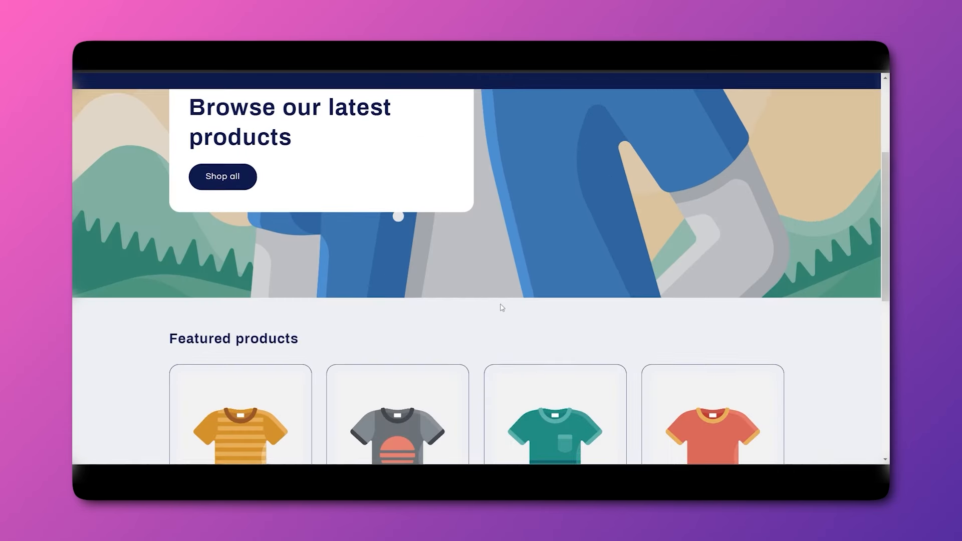
{"action": "scroll", "coordinate": [503, 308], "scroll_direction": "up", "scroll_amount": 3}
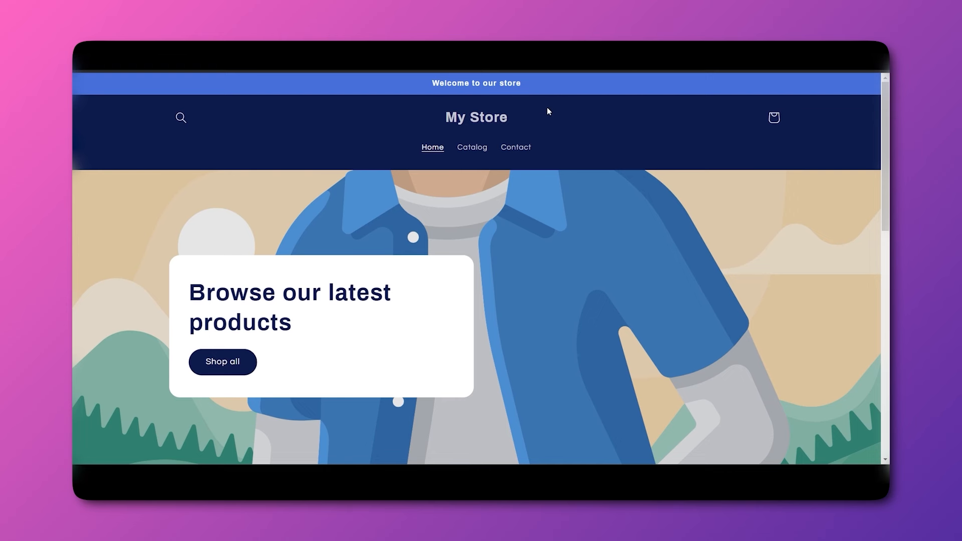
{"action": "scroll", "coordinate": [543, 272], "scroll_direction": "down", "scroll_amount": 5}
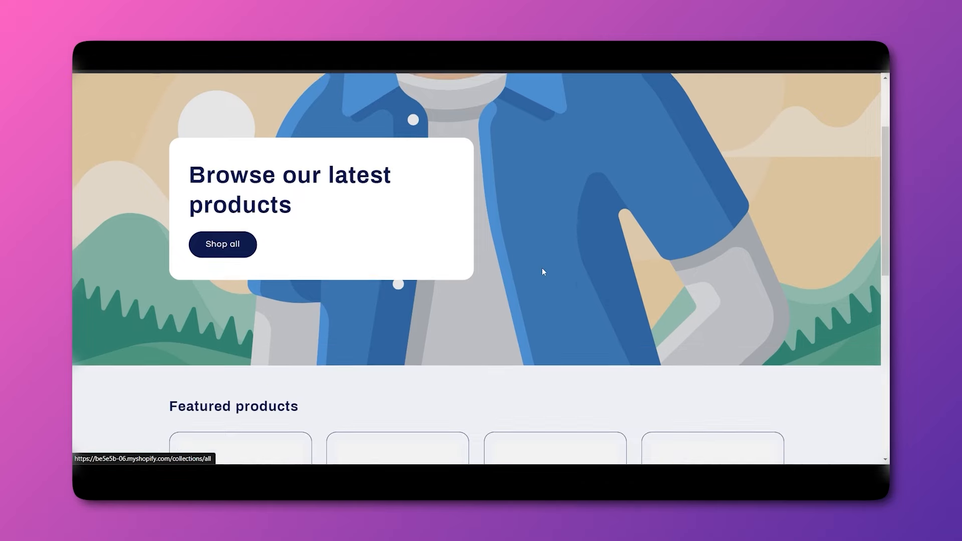
{"action": "scroll", "coordinate": [510, 297], "scroll_direction": "down", "scroll_amount": 3}
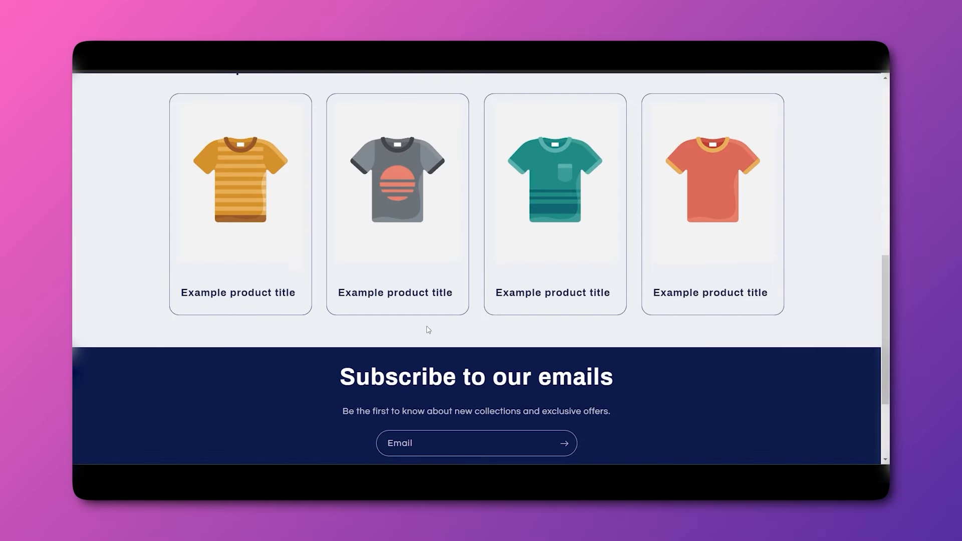
Go to the admin Products page, which still lists no products.
{"action": "scroll", "coordinate": [496, 333], "scroll_direction": "down", "scroll_amount": 2}
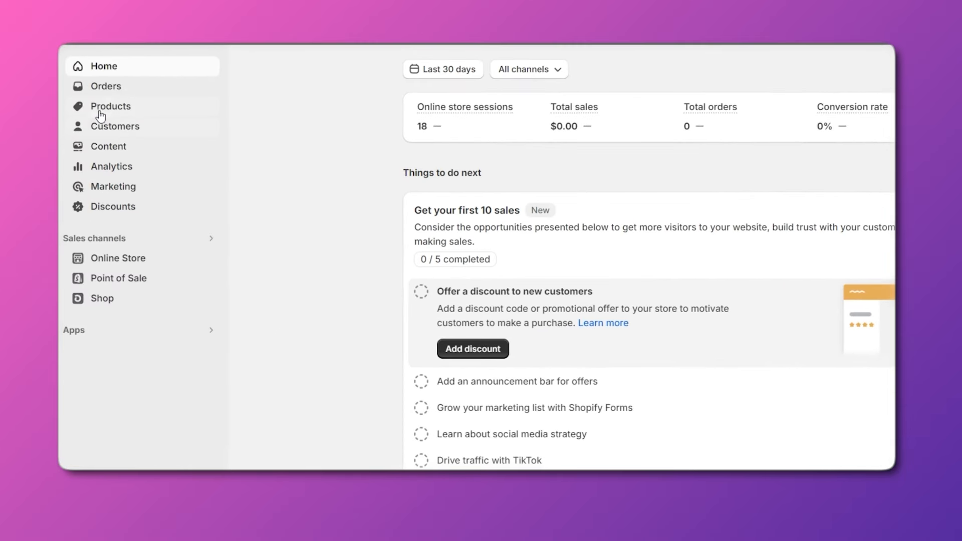
{"action": "left_click", "coordinate": [99, 128]}
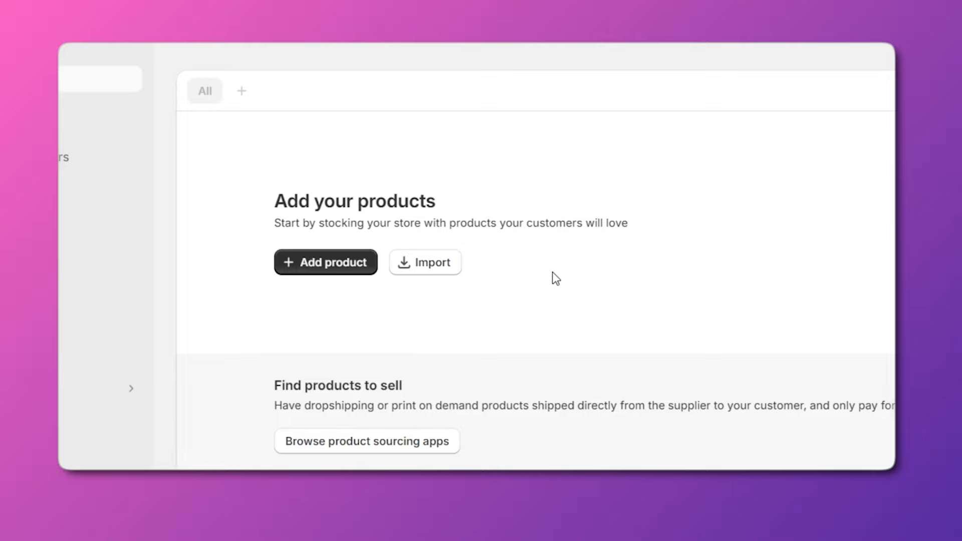
Create a new product titled 'Oversized Smash Club Tee with Drop Shoulders', copied from the storefront.
{"action": "left_click", "coordinate": [316, 262]}
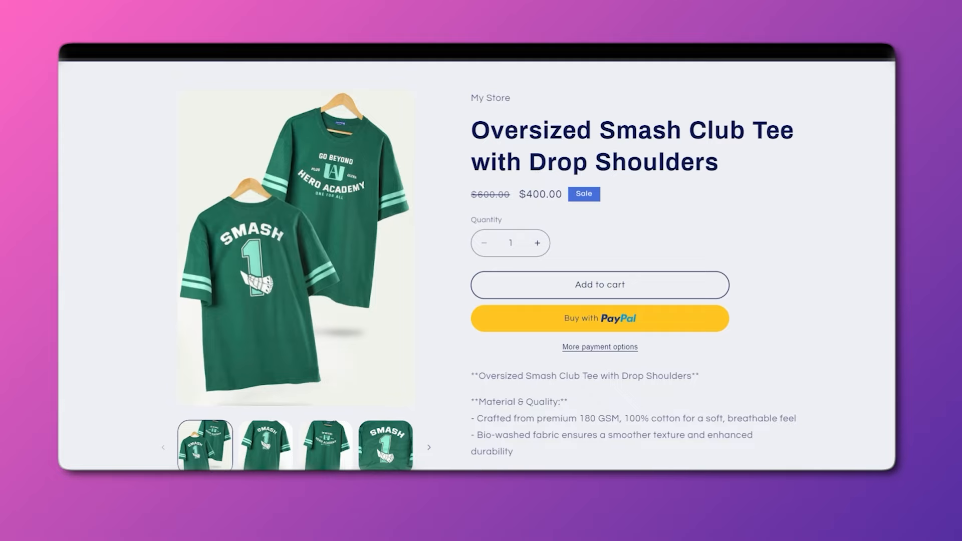
{"action": "left_click_drag", "start_coordinate": [717, 173], "coordinate": [514, 132]}
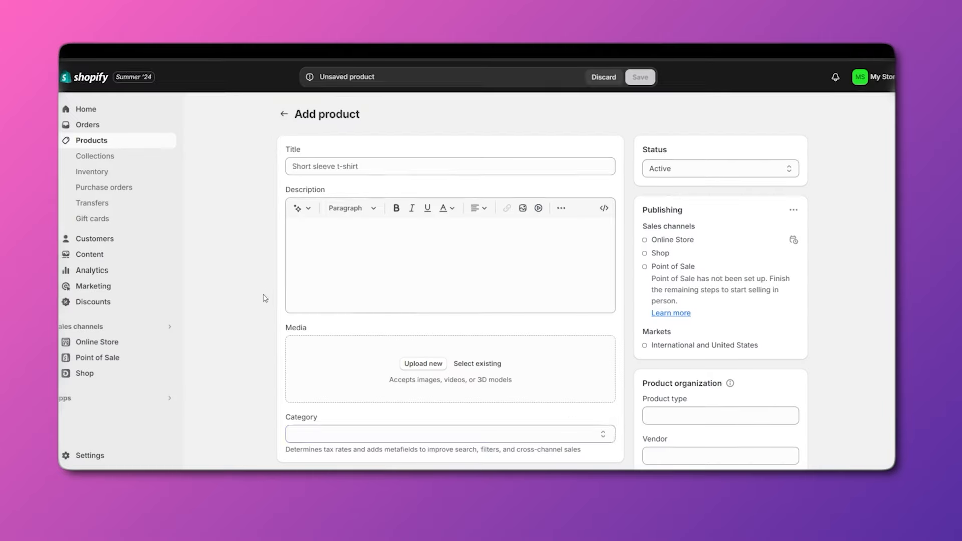
{"action": "type", "text": "Oversized Smash Club Tee with Drop Shoulders"}
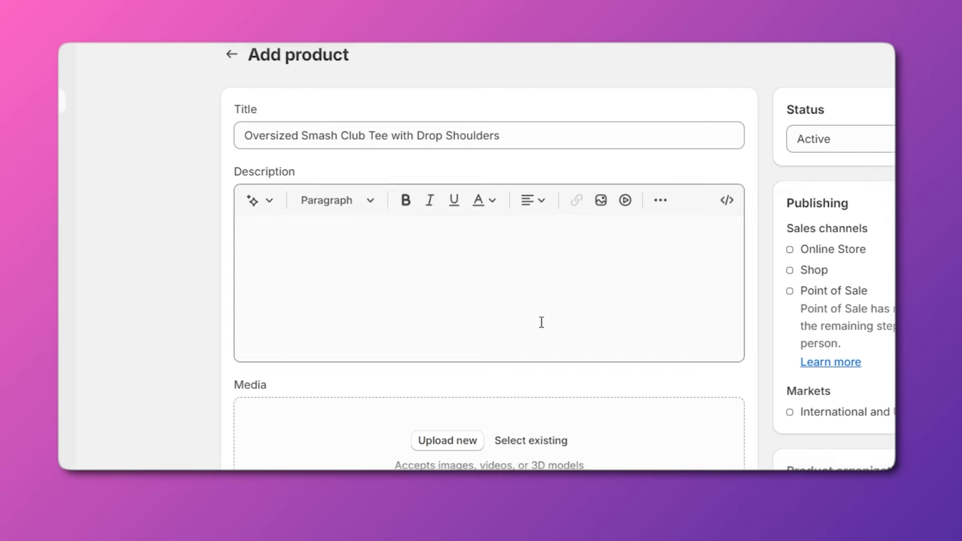
Set the product category to T-Shirts and scroll the form down to Pricing and back.
{"action": "scroll", "coordinate": [542, 322], "scroll_direction": "down", "scroll_amount": 2}
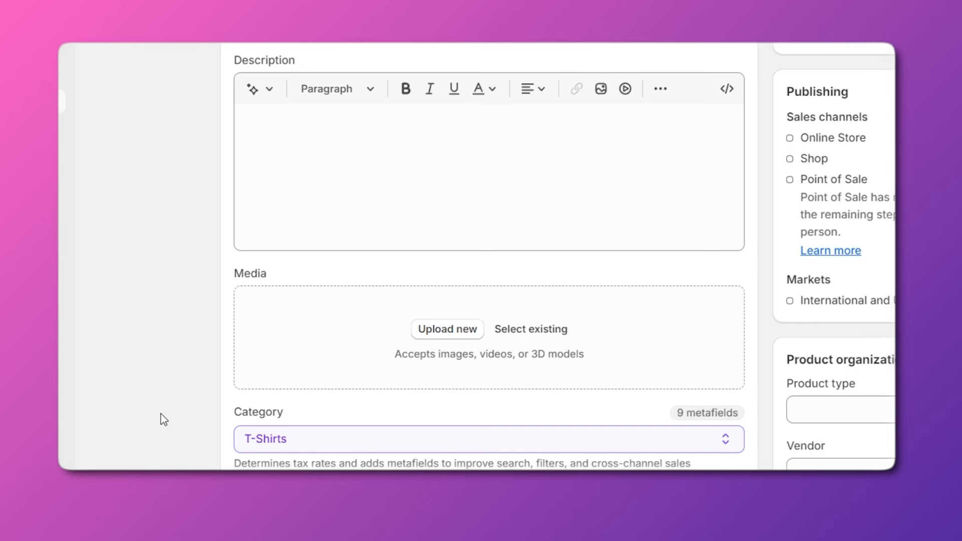
{"action": "left_click", "coordinate": [477, 441]}
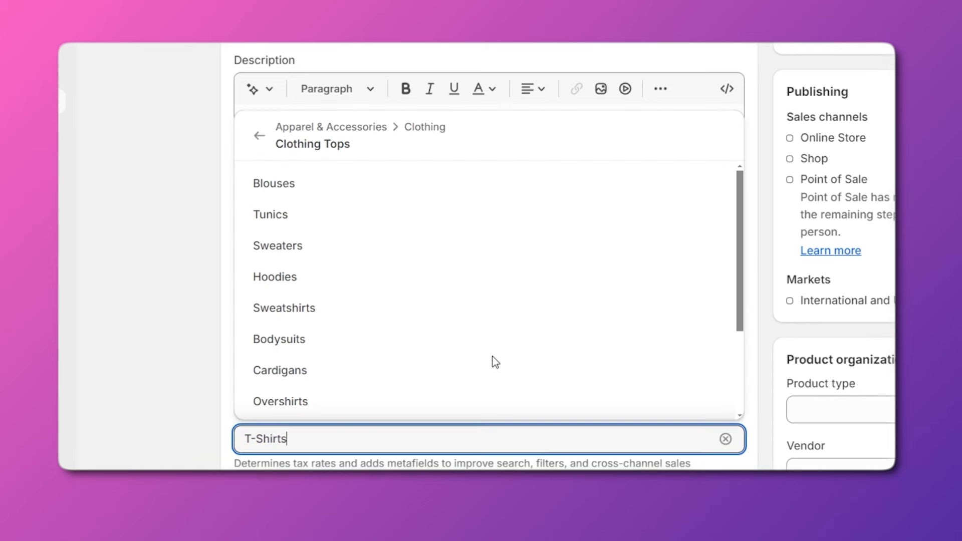
{"action": "left_click", "coordinate": [155, 355]}
{"action": "scroll", "coordinate": [427, 404], "scroll_direction": "down", "scroll_amount": 1}
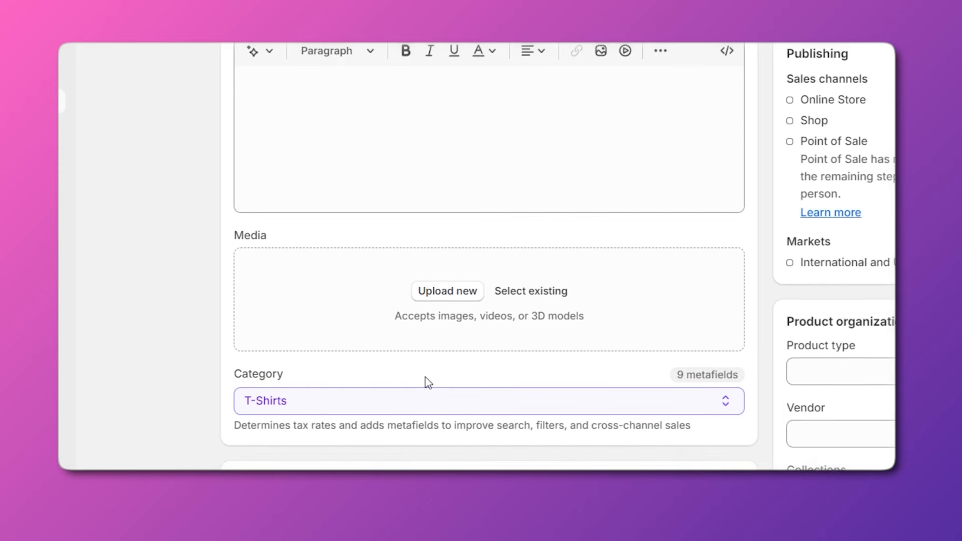
{"action": "scroll", "coordinate": [426, 386], "scroll_direction": "down", "scroll_amount": 3}
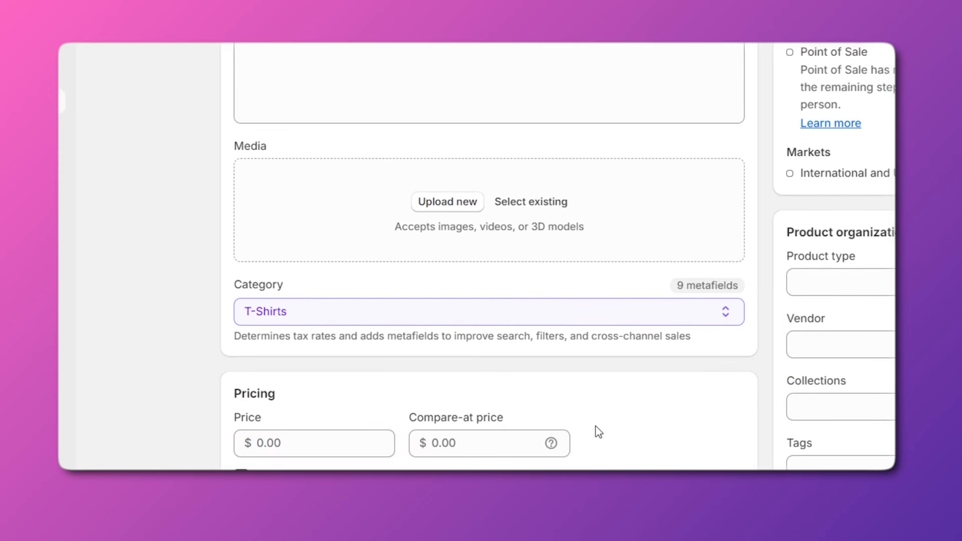
{"action": "scroll", "coordinate": [598, 433], "scroll_direction": "up", "scroll_amount": 5}
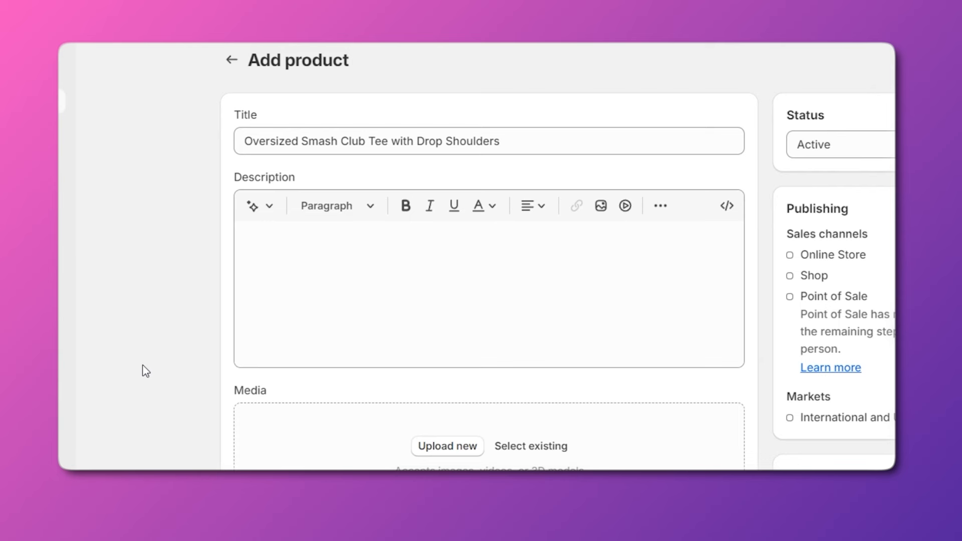
Generate an Expert-tone AI description from the prompt 'add a description of my tshirt'.
{"action": "left_click", "coordinate": [362, 294]}
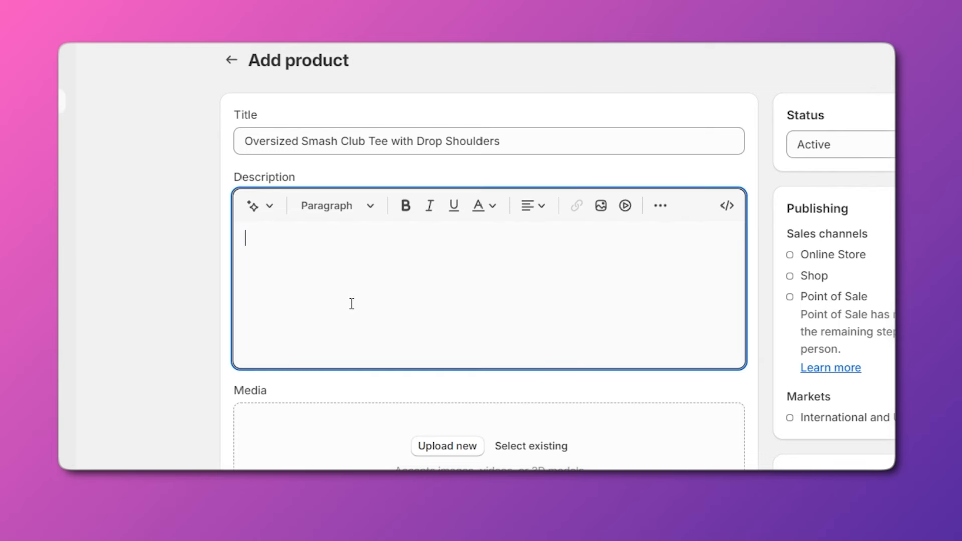
{"action": "left_click", "coordinate": [272, 212]}
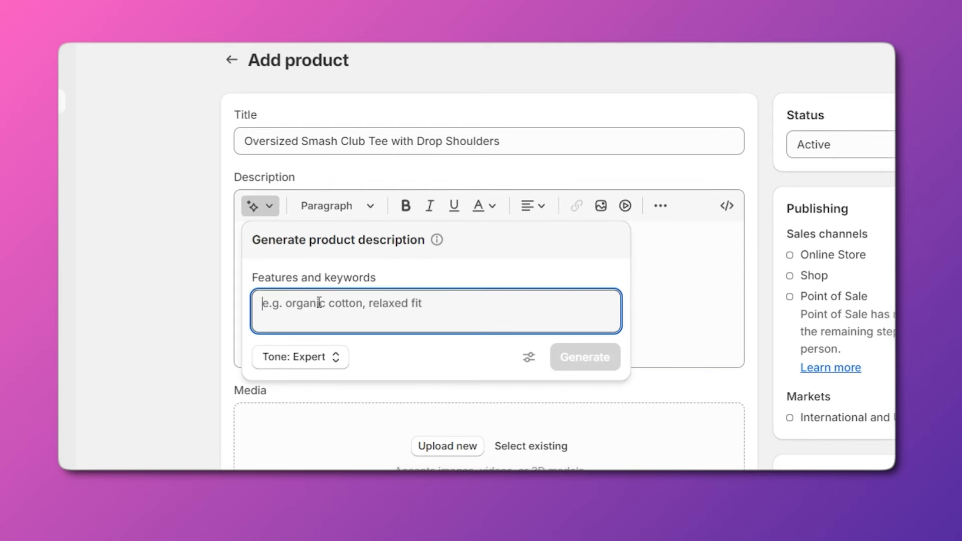
{"action": "type", "text": "add "}
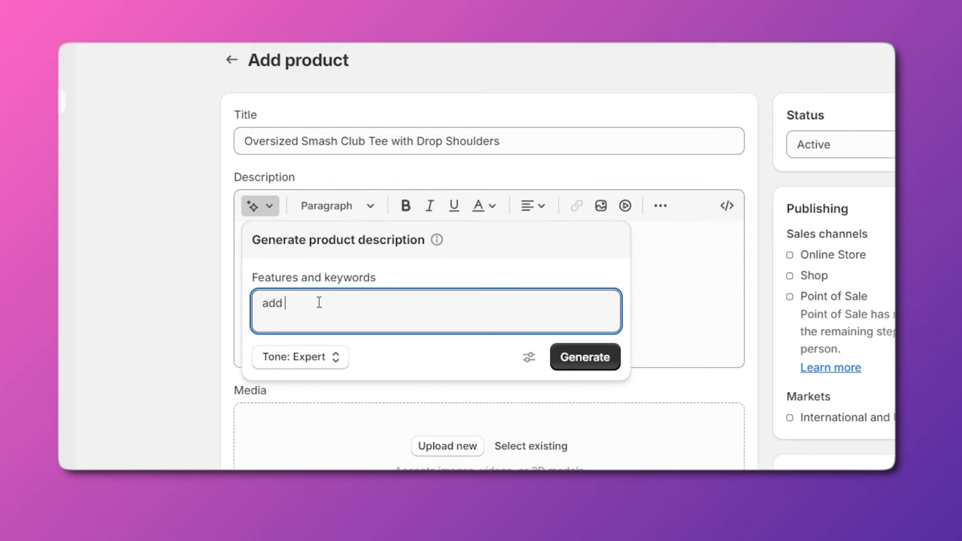
{"action": "type", "text": "a description of my t"}
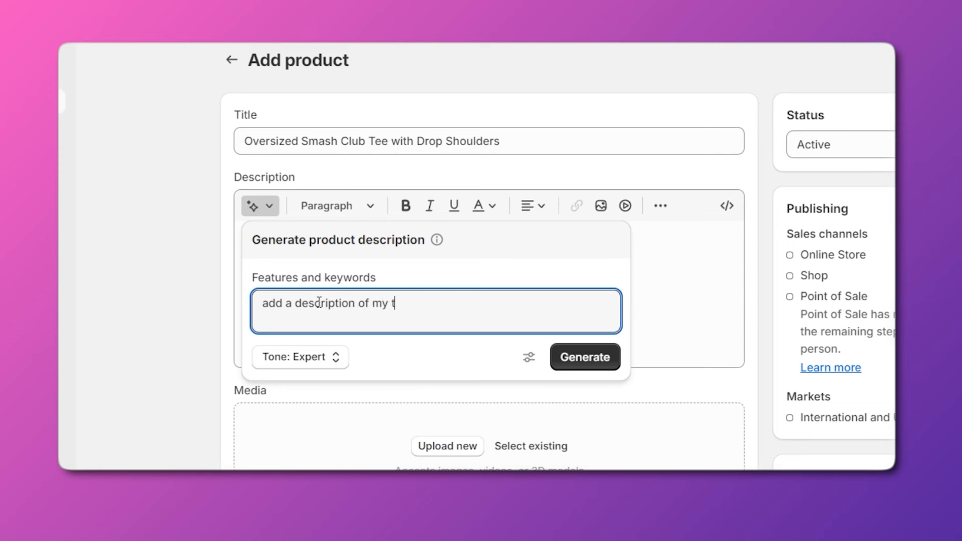
{"action": "type", "text": "shirt"}
{"action": "key", "text": "Return"}
{"action": "left_click", "coordinate": [327, 366]}
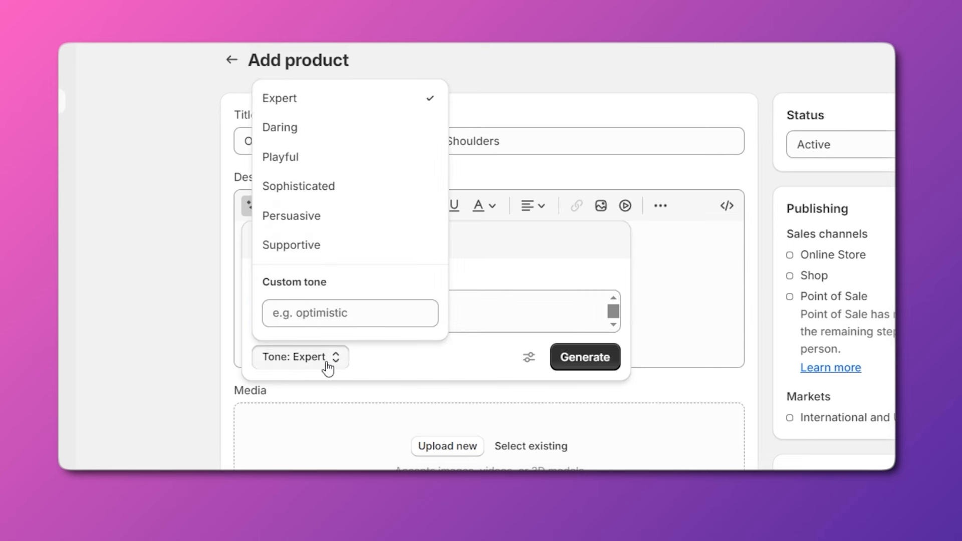
{"action": "left_click", "coordinate": [312, 107]}
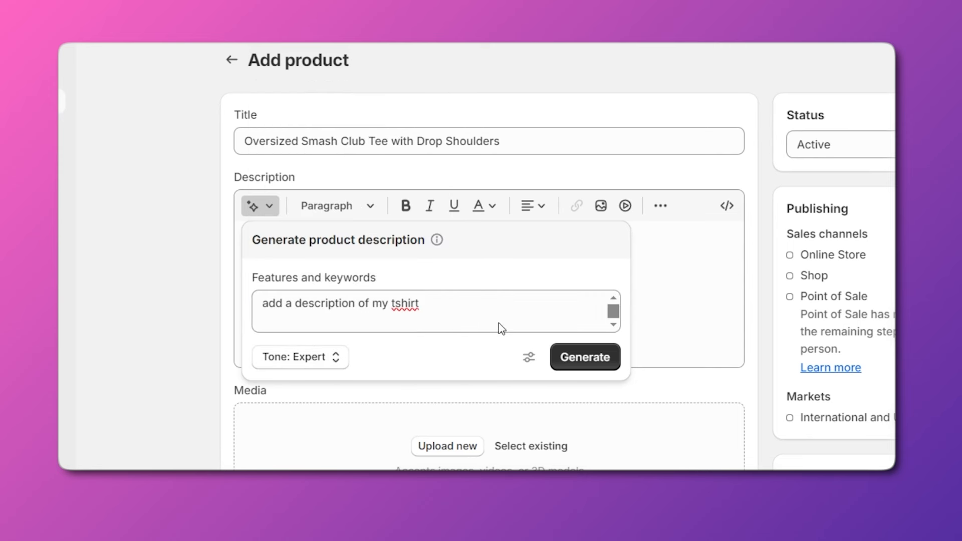
{"action": "left_click", "coordinate": [571, 357]}
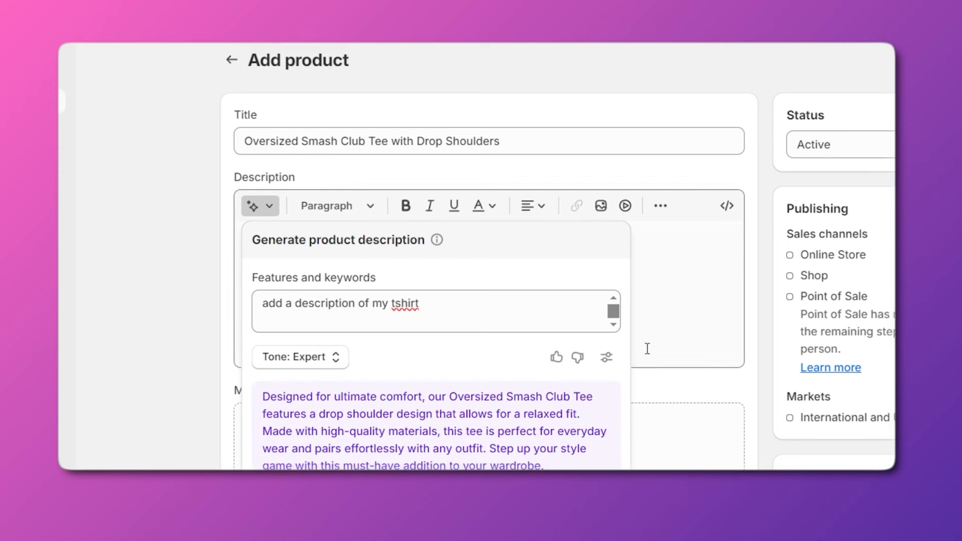
Paste the description with material, design, colour and care sections into the Description editor.
{"action": "left_click", "coordinate": [664, 318]}
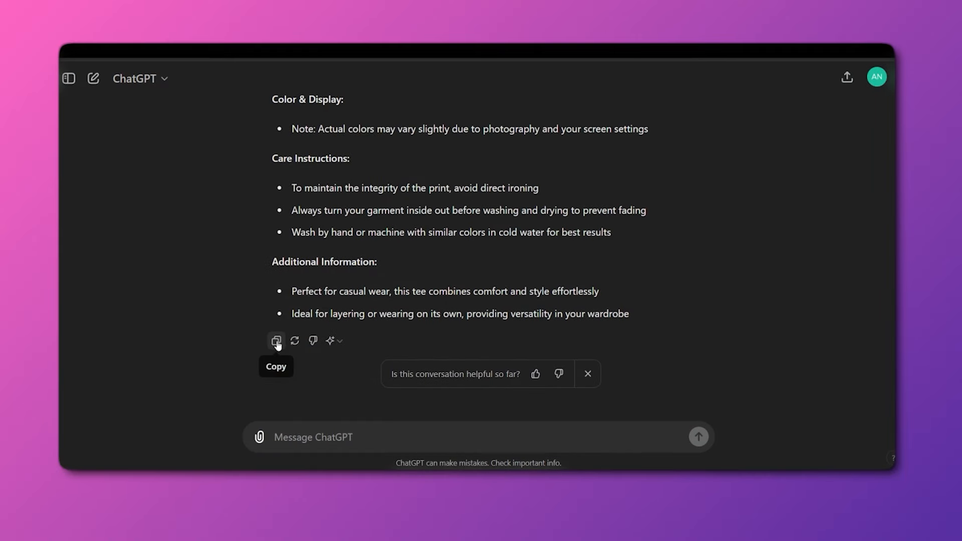
{"action": "left_click", "coordinate": [276, 342]}
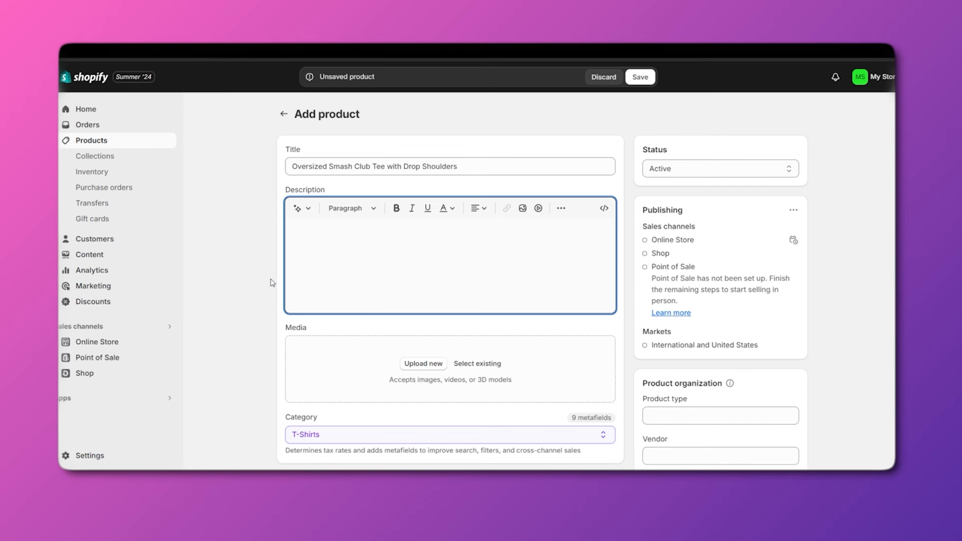
{"action": "key", "text": "ctrl+v"}
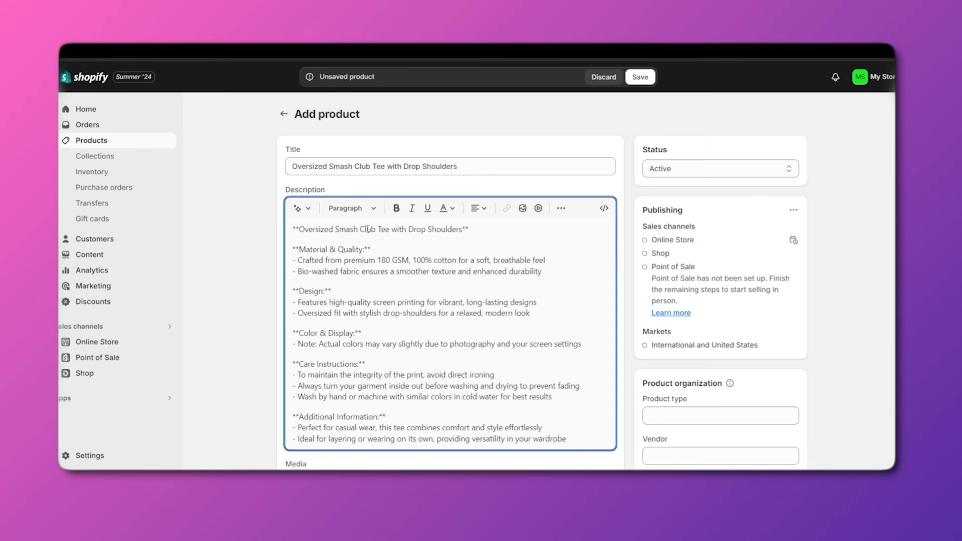
{"action": "left_click", "coordinate": [351, 208]}
{"action": "left_click", "coordinate": [487, 273]}
Bold the fabric details text in the description, then undo the bolding.
{"action": "left_click_drag", "start_coordinate": [378, 260], "coordinate": [442, 271]}
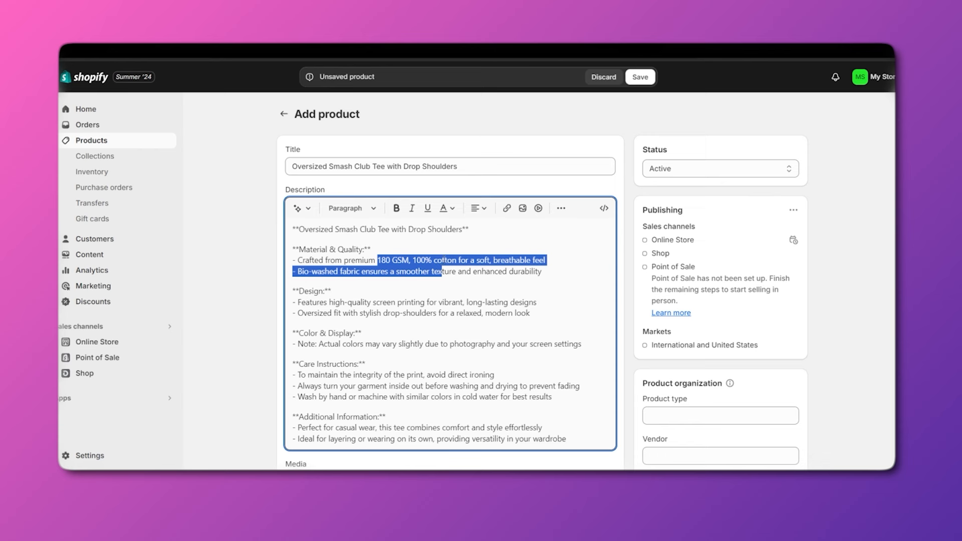
{"action": "left_click", "coordinate": [395, 208]}
{"action": "left_click", "coordinate": [476, 296]}
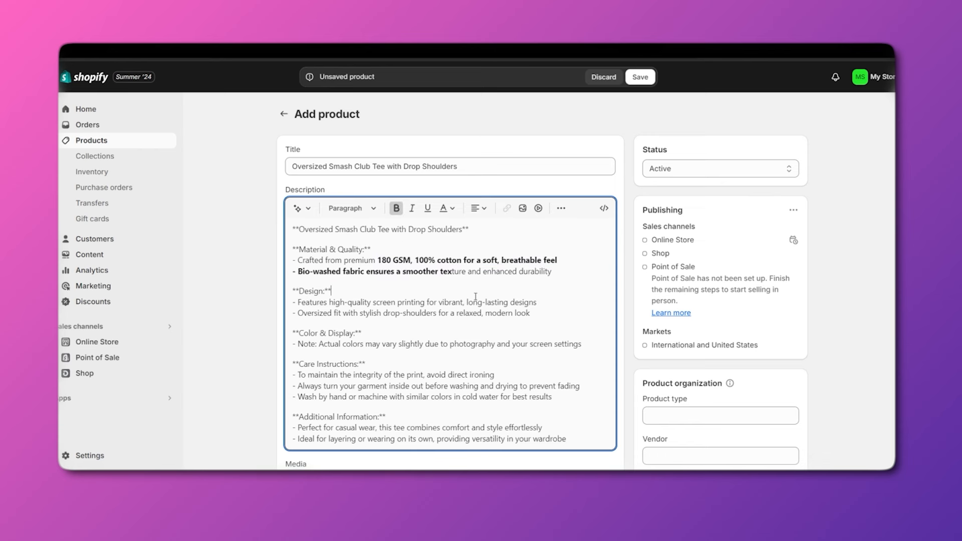
{"action": "key", "text": "ctrl+z"}
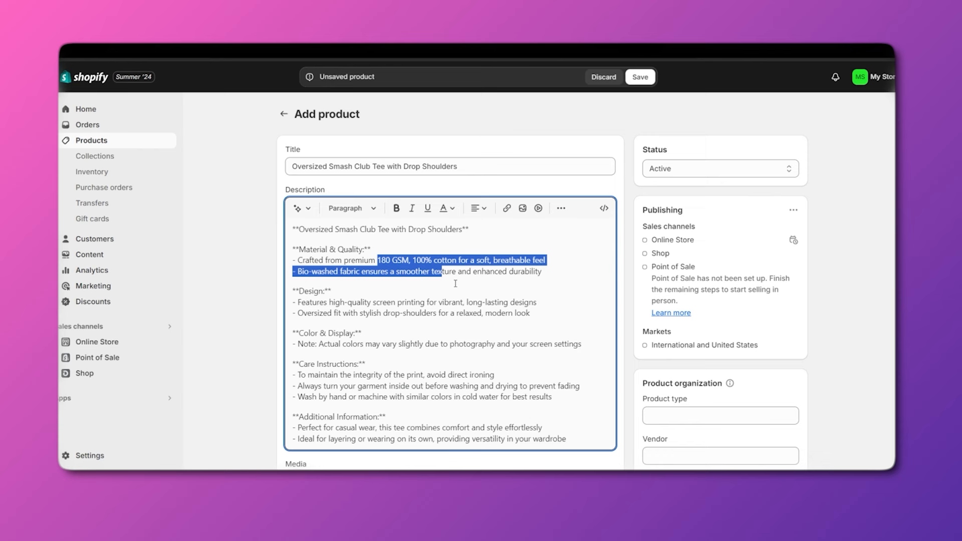
{"action": "left_click", "coordinate": [482, 287]}
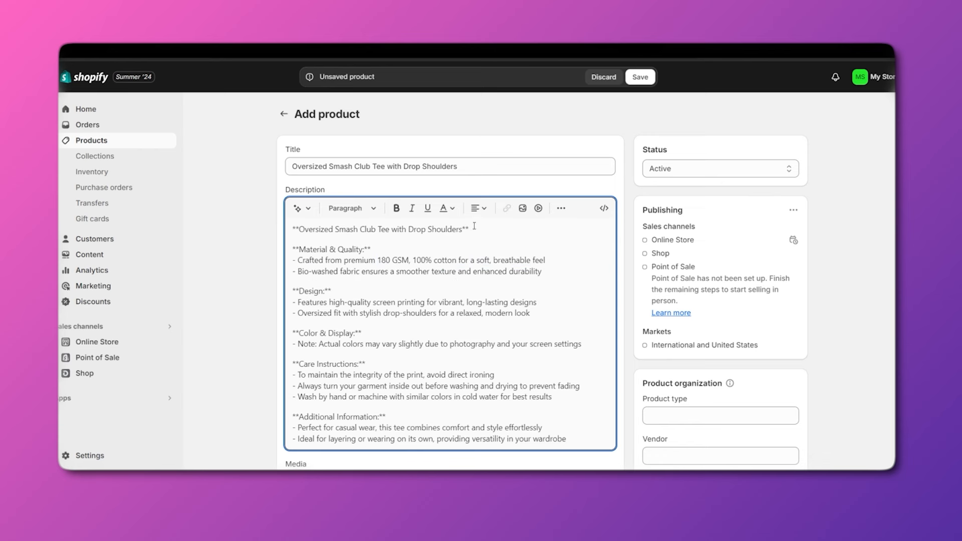
Look over the text alignment options, then select '180 GSM' in the description.
{"action": "left_click", "coordinate": [485, 211]}
{"action": "left_click", "coordinate": [522, 282]}
{"action": "left_click_drag", "start_coordinate": [377, 261], "coordinate": [402, 262]}
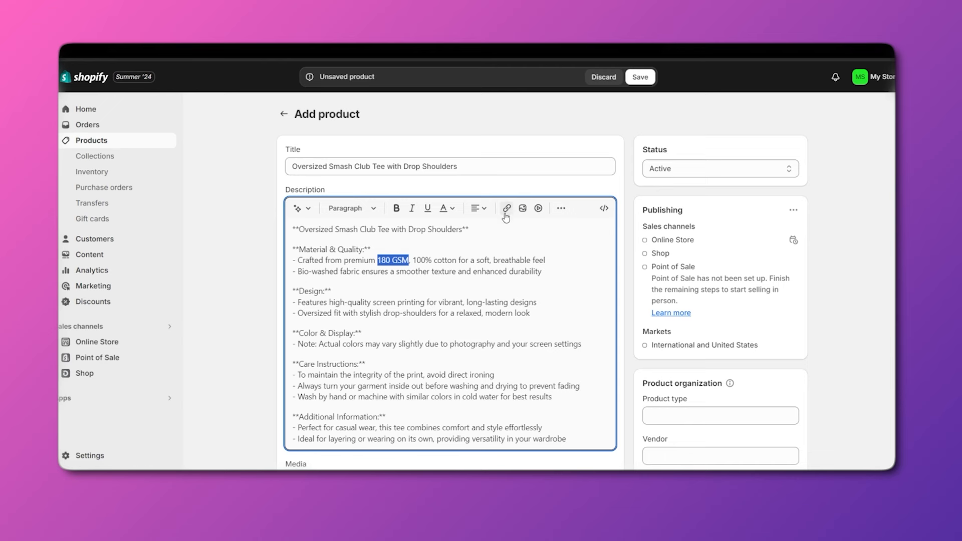
Start a link on '180 GSM', check the 'Open this link in' choices, then cancel it.
{"action": "left_click", "coordinate": [508, 210]}
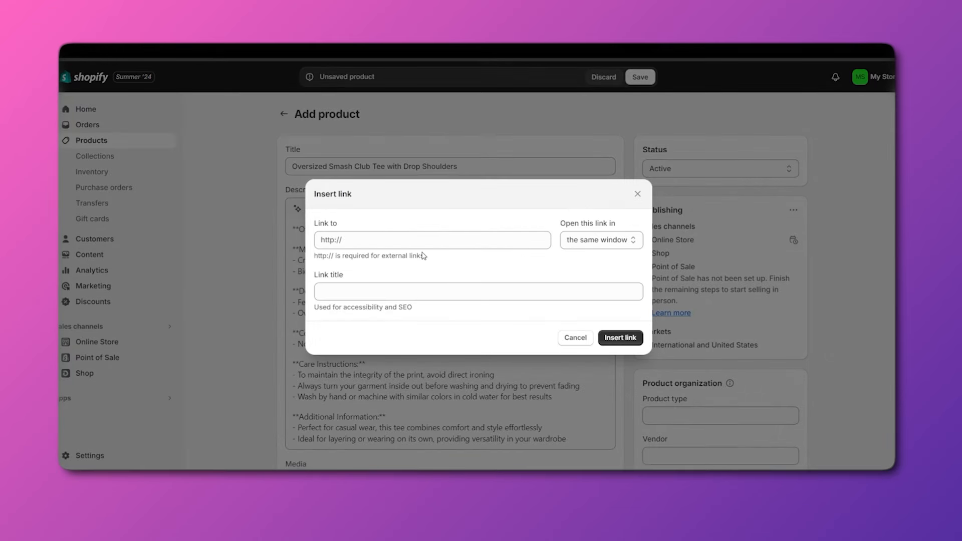
{"action": "left_click", "coordinate": [383, 242]}
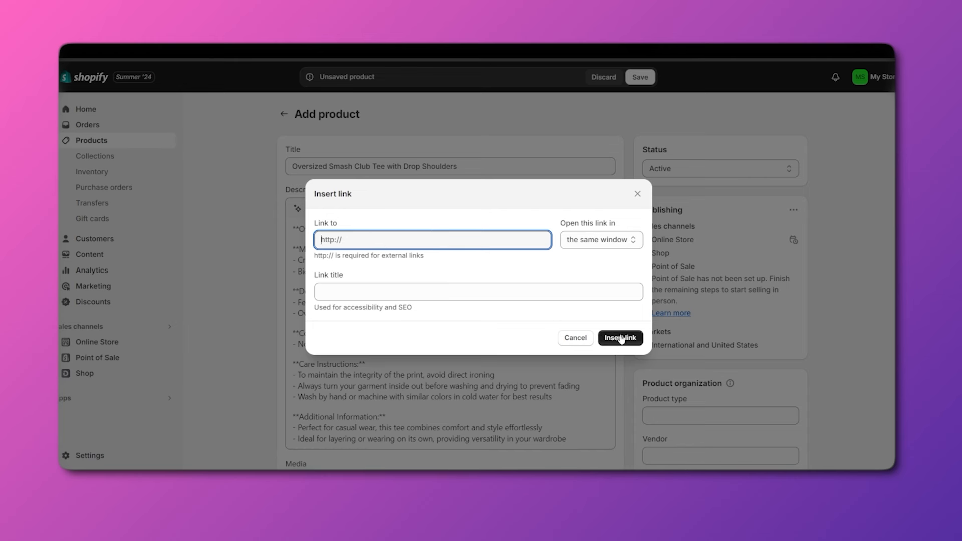
{"action": "left_click", "coordinate": [599, 242]}
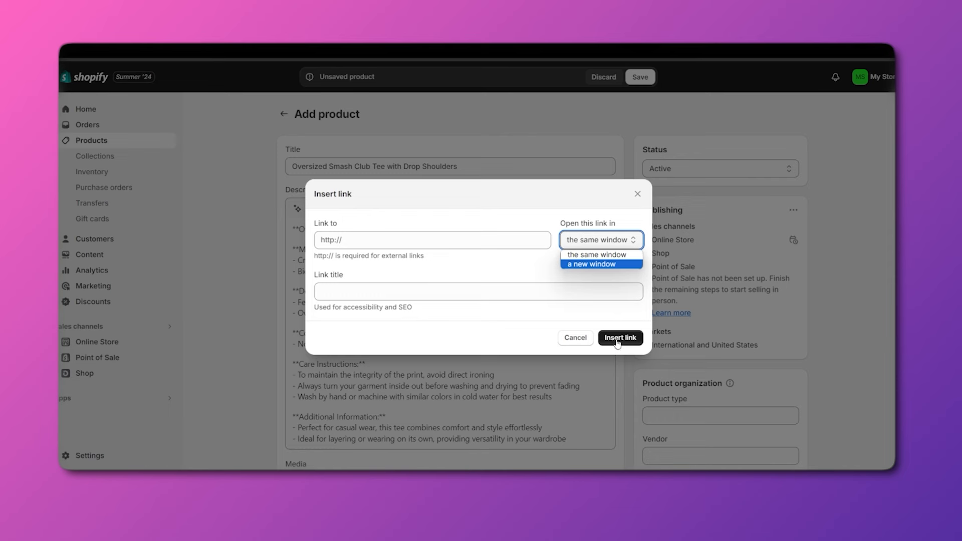
{"action": "left_click", "coordinate": [574, 337]}
{"action": "left_click", "coordinate": [574, 338]}
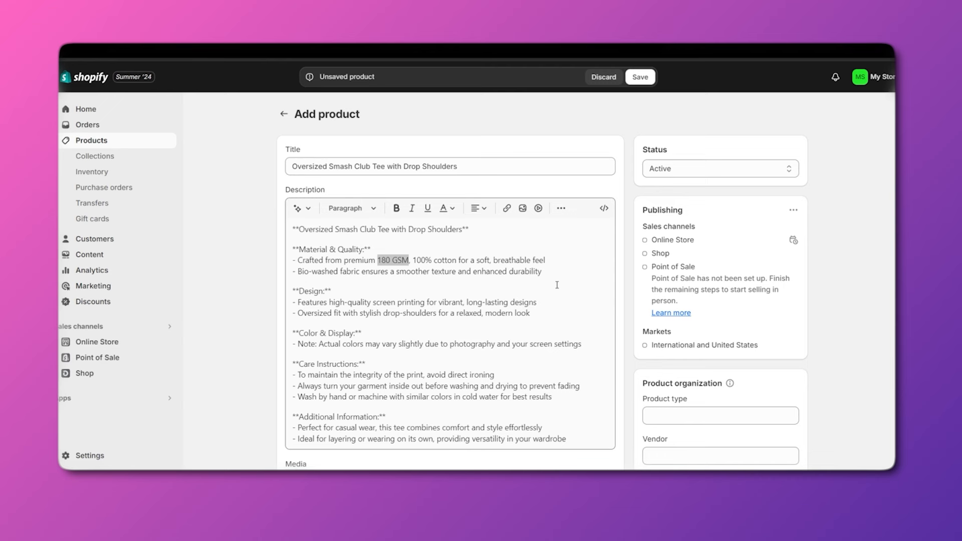
{"action": "scroll", "coordinate": [557, 284], "scroll_direction": "down", "scroll_amount": 4}
{"action": "scroll", "coordinate": [557, 284], "scroll_direction": "up", "scroll_amount": 4}
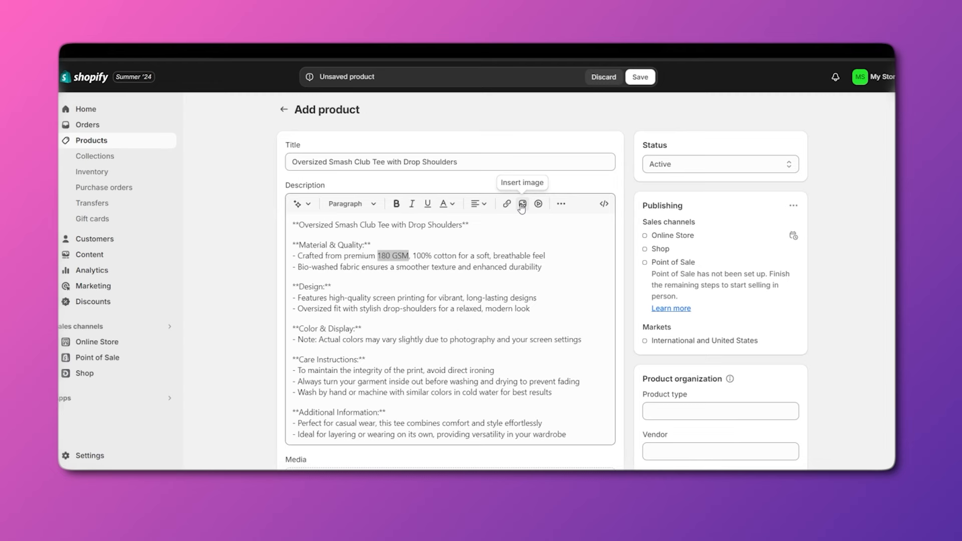
{"action": "scroll", "coordinate": [469, 285], "scroll_direction": "down", "scroll_amount": 1}
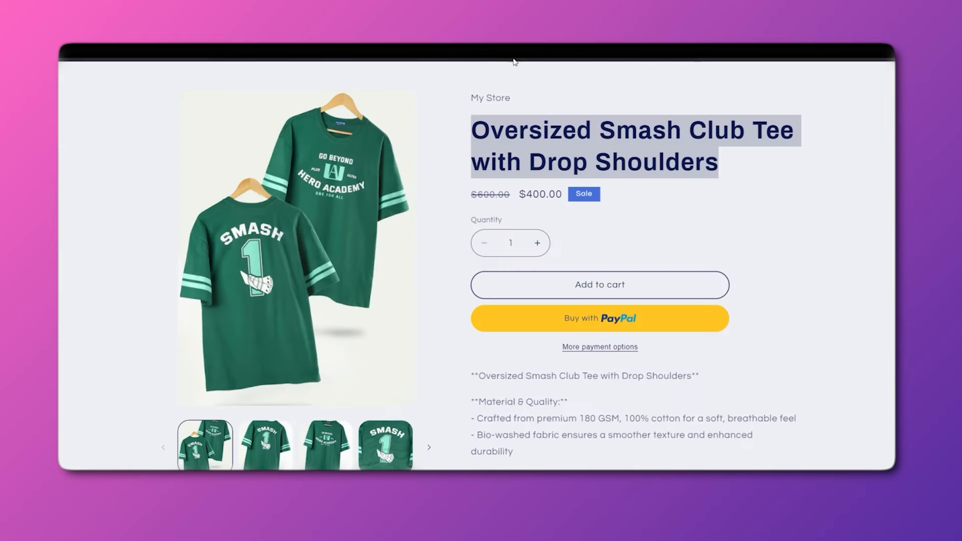
{"action": "scroll", "coordinate": [596, 333], "scroll_direction": "down", "scroll_amount": 4}
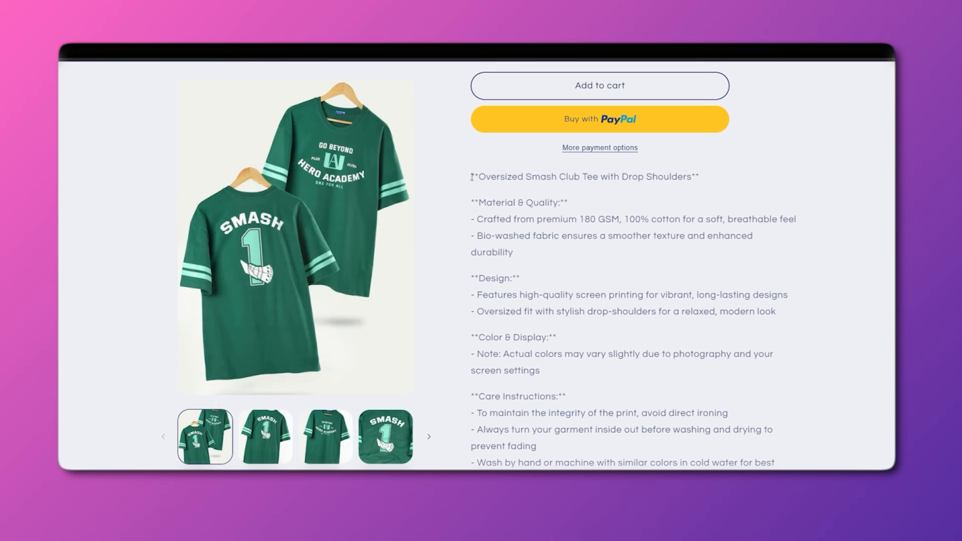
{"action": "scroll", "coordinate": [525, 193], "scroll_direction": "down", "scroll_amount": 6}
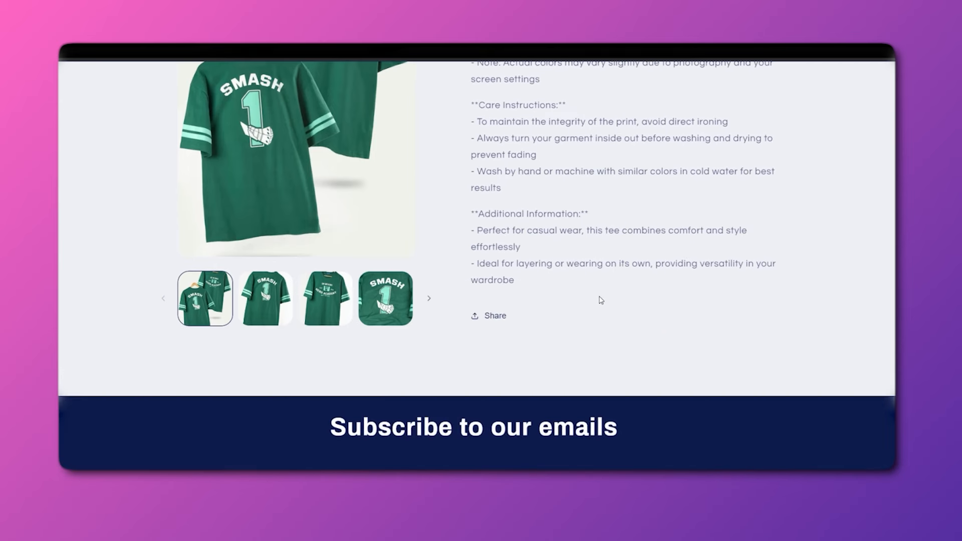
{"action": "scroll", "coordinate": [599, 300], "scroll_direction": "up", "scroll_amount": 3}
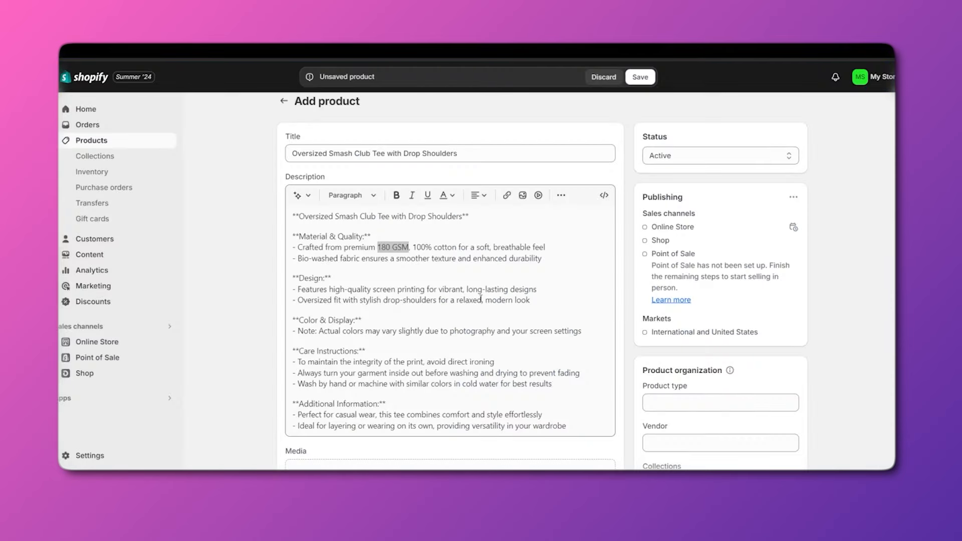
{"action": "scroll", "coordinate": [394, 284], "scroll_direction": "down", "scroll_amount": 5}
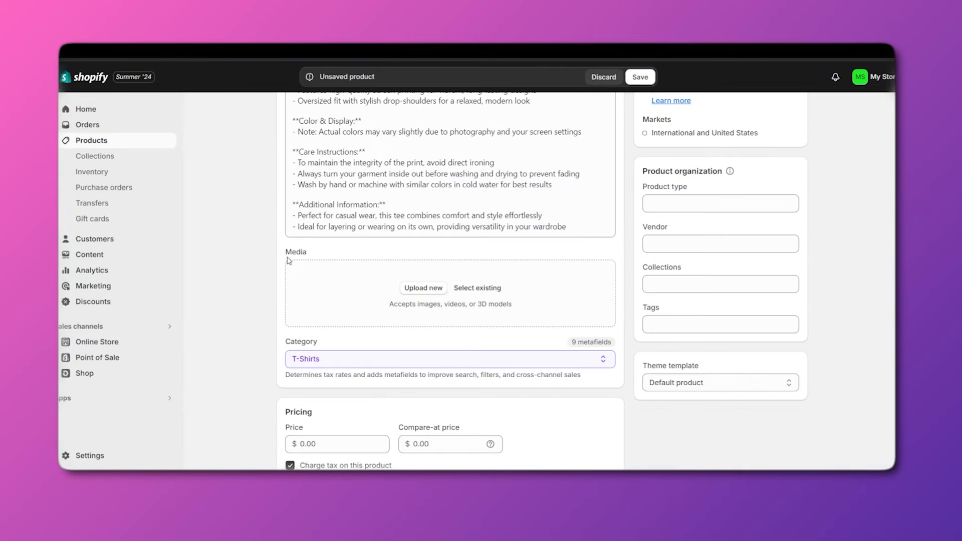
Upload 1.webp–5.webp as product media and move the Hero Academy front view first.
{"action": "left_click", "coordinate": [434, 294]}
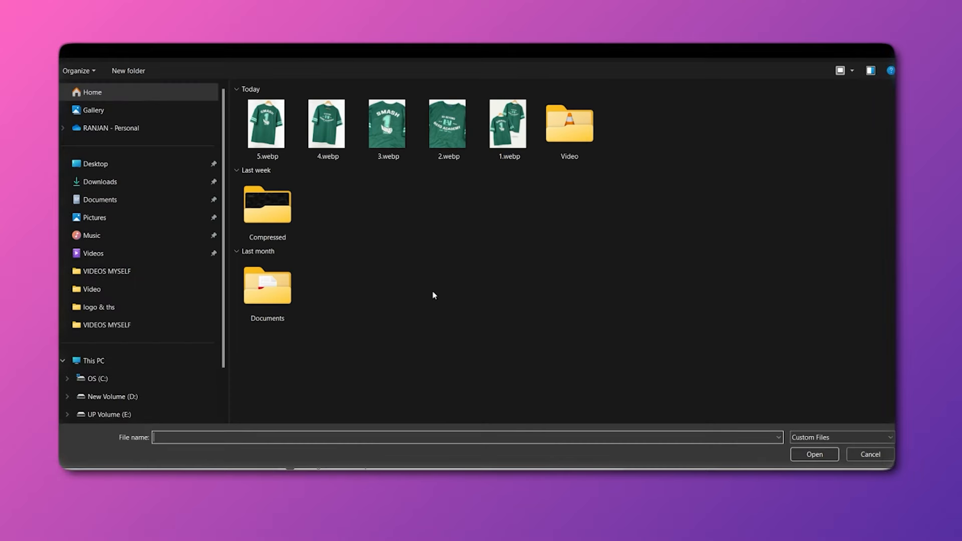
{"action": "left_click_drag", "start_coordinate": [233, 125], "coordinate": [509, 149]}
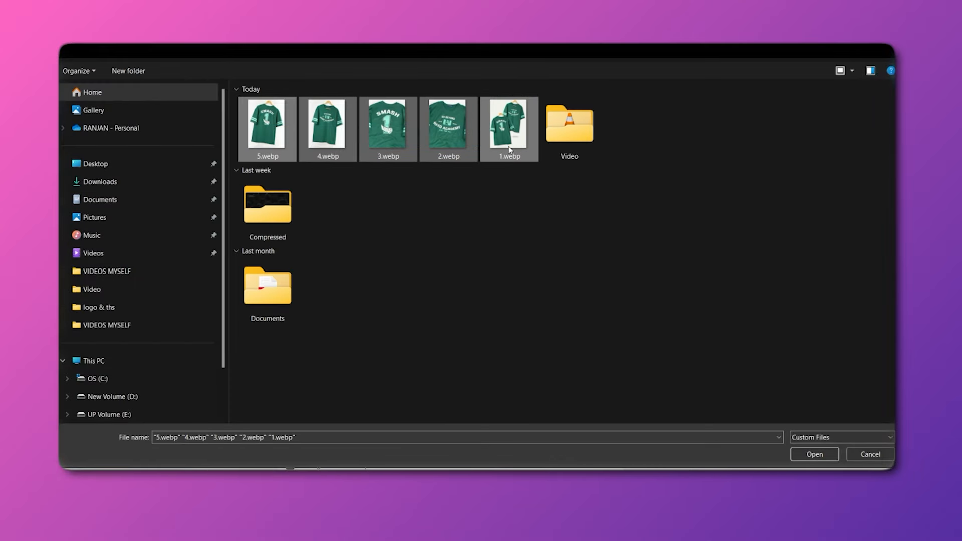
{"action": "left_click", "coordinate": [817, 455]}
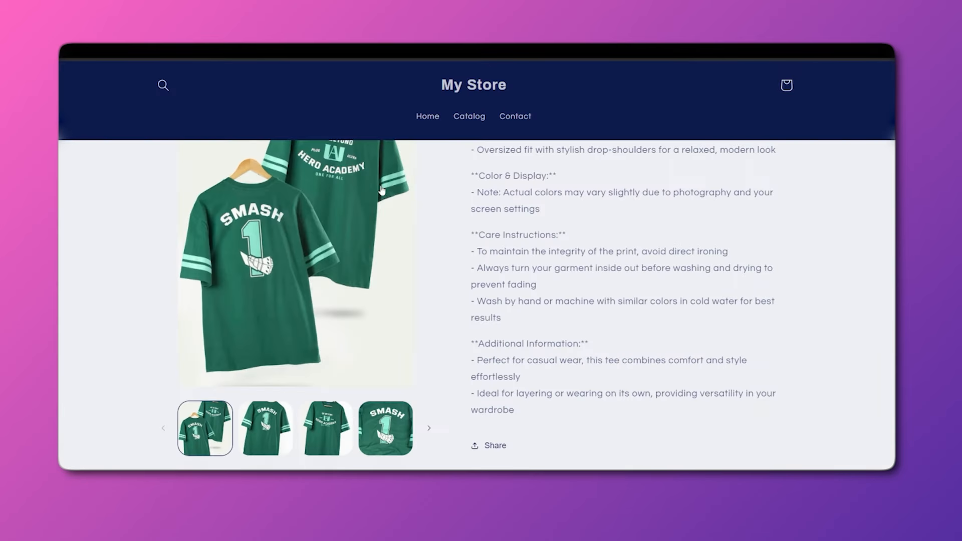
{"action": "scroll", "coordinate": [311, 285], "scroll_direction": "up", "scroll_amount": 1}
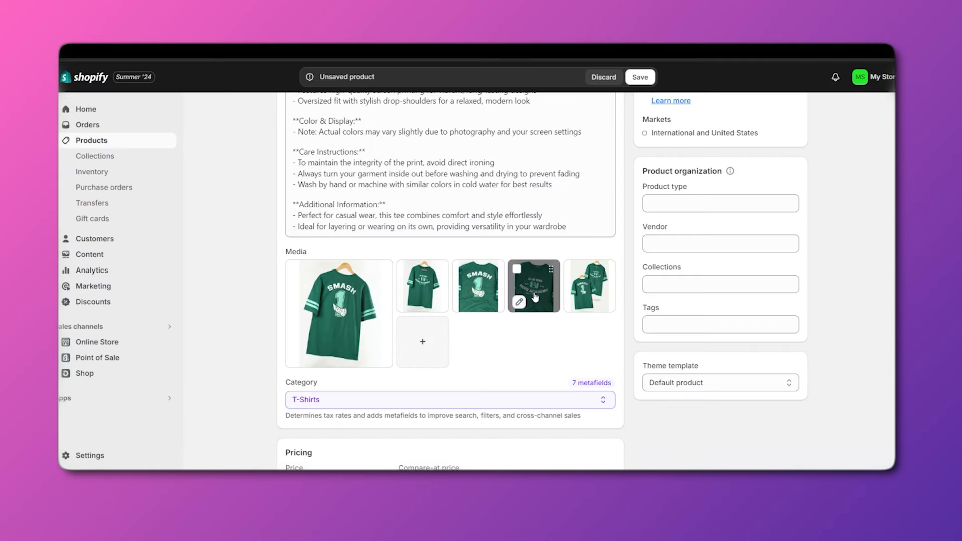
{"action": "left_click_drag", "start_coordinate": [534, 295], "coordinate": [346, 313]}
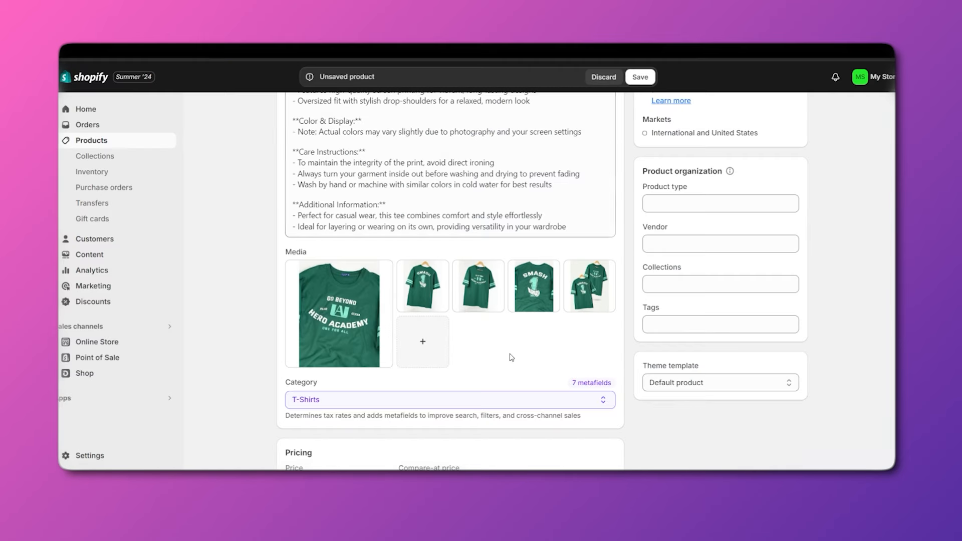
Browse the product category list and close it with T-Shirts still selected.
{"action": "scroll", "coordinate": [511, 357], "scroll_direction": "down", "scroll_amount": 3}
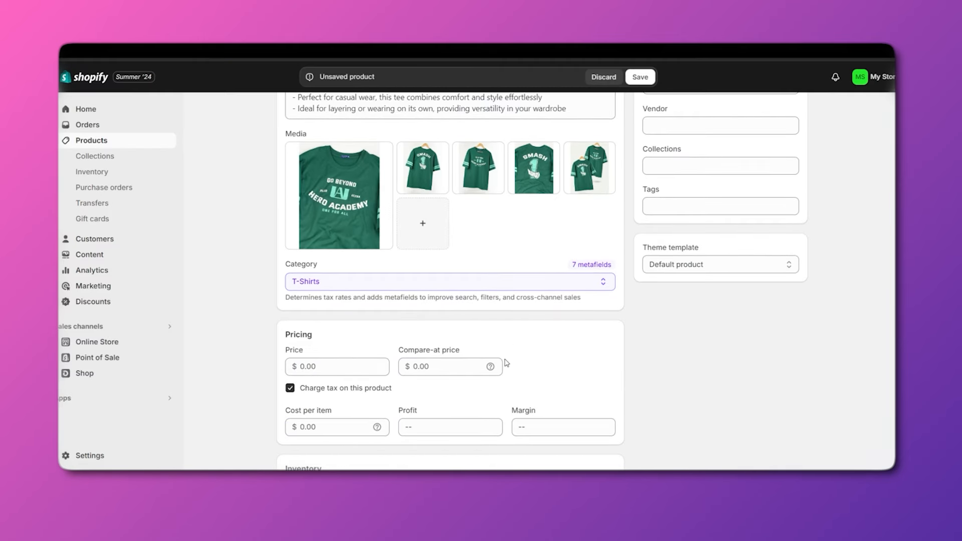
{"action": "scroll", "coordinate": [506, 362], "scroll_direction": "down", "scroll_amount": 1}
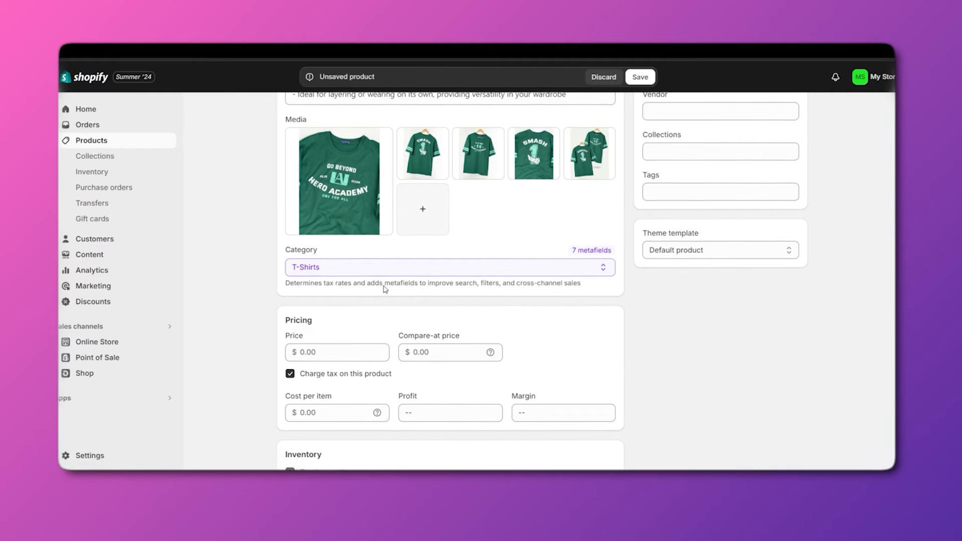
{"action": "left_click", "coordinate": [598, 269]}
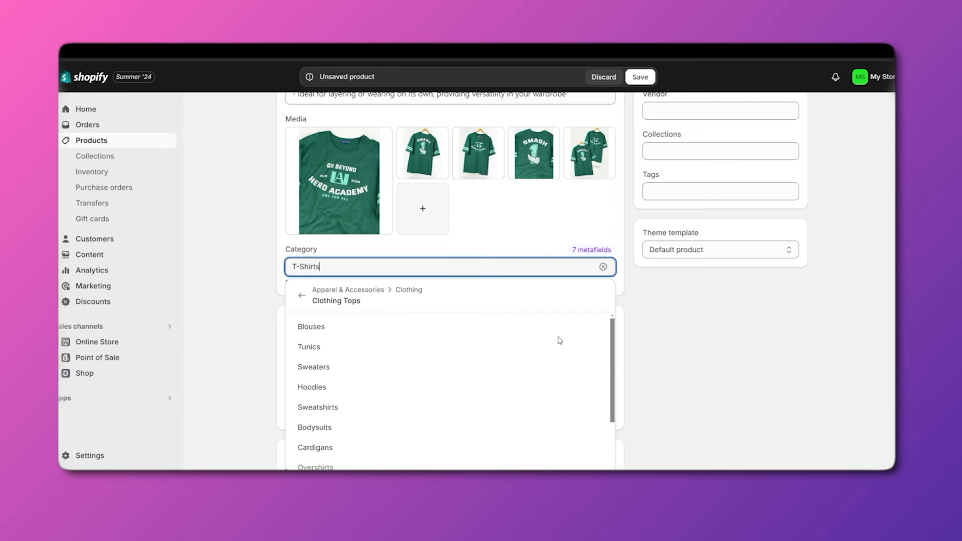
{"action": "scroll", "coordinate": [560, 340], "scroll_direction": "down", "scroll_amount": 1}
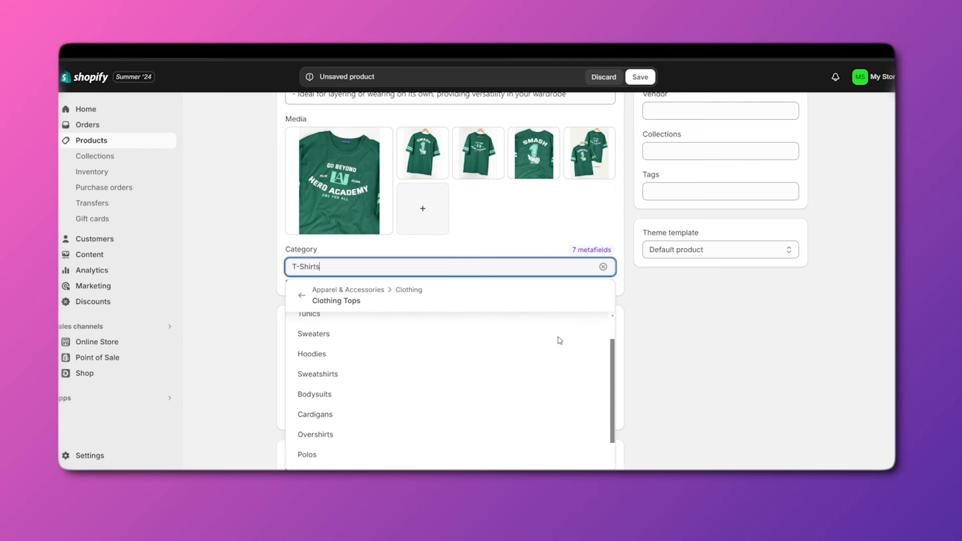
{"action": "scroll", "coordinate": [493, 375], "scroll_direction": "up", "scroll_amount": 1}
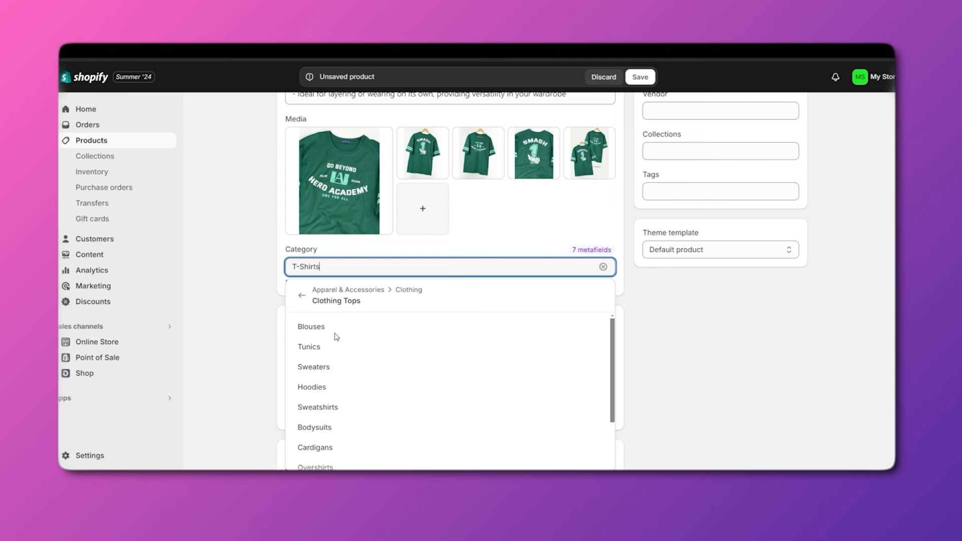
{"action": "left_click", "coordinate": [452, 244]}
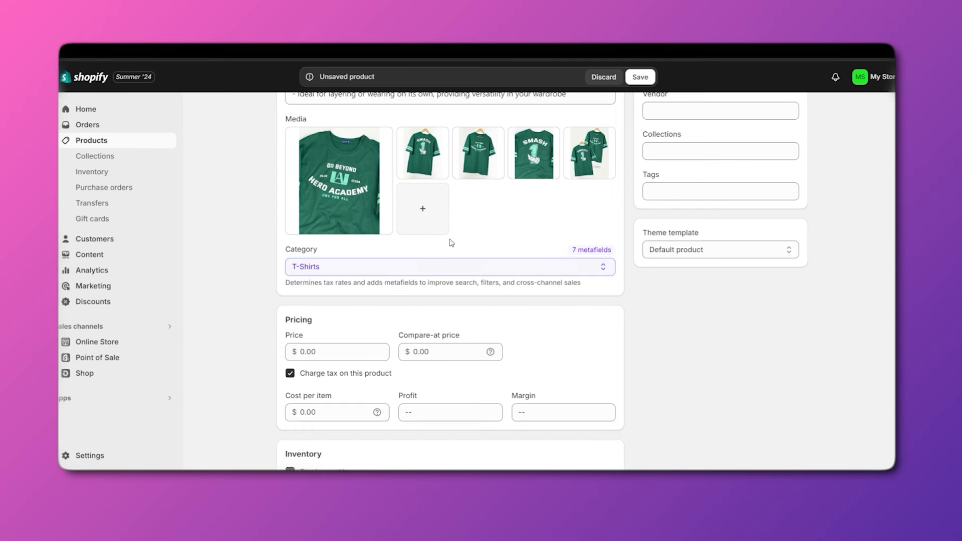
Change the category to Shirts, then back to T-Shirts under Clothing Tops.
{"action": "left_click", "coordinate": [362, 269]}
{"action": "scroll", "coordinate": [381, 367], "scroll_direction": "down", "scroll_amount": 3}
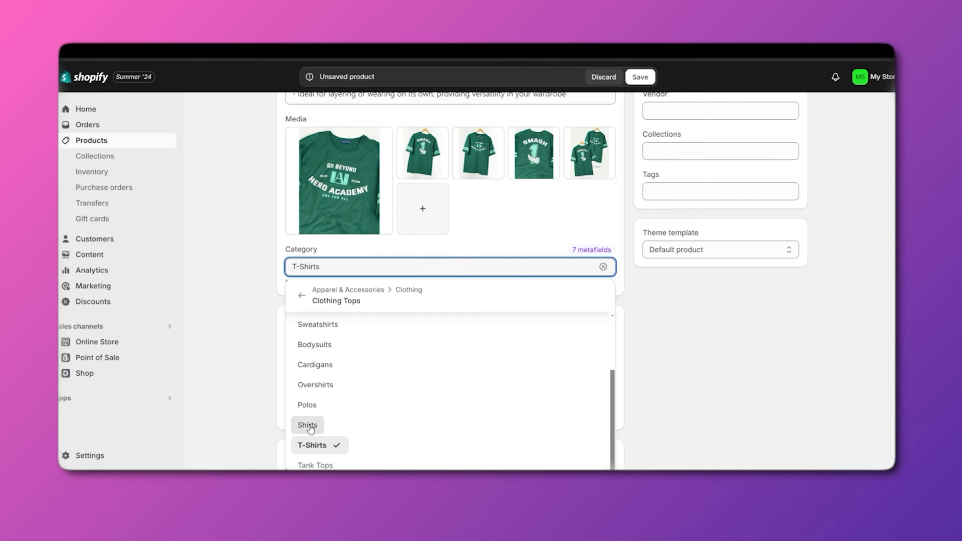
{"action": "left_click", "coordinate": [307, 425]}
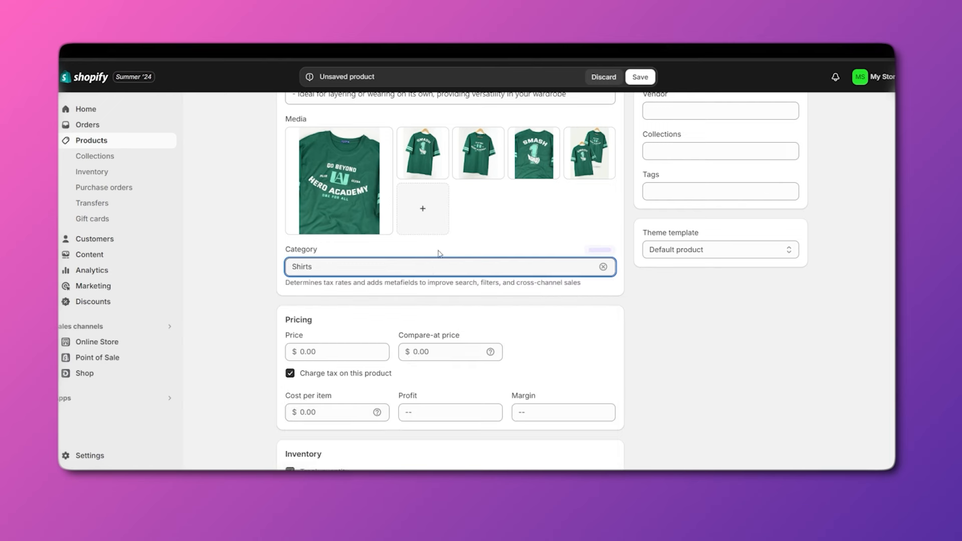
{"action": "left_click", "coordinate": [435, 269]}
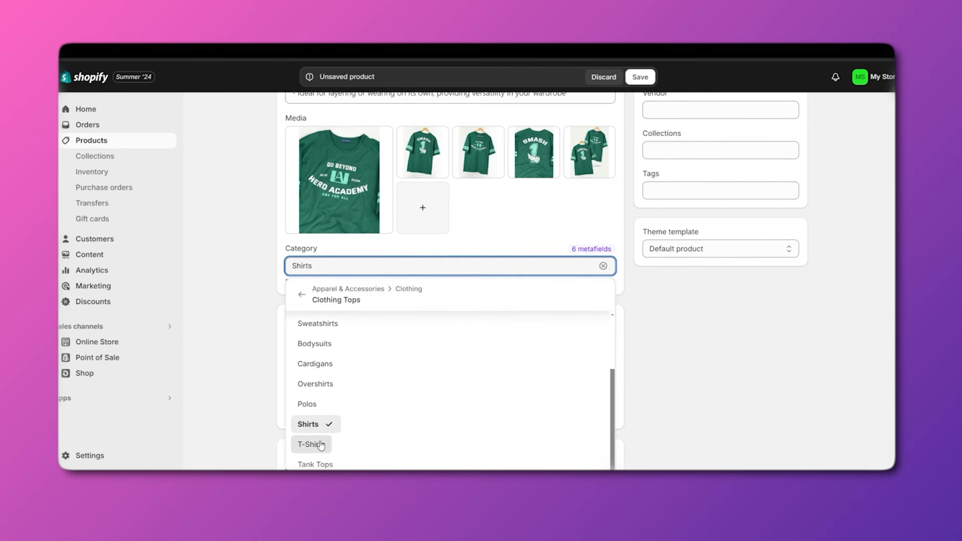
{"action": "left_click", "coordinate": [321, 445]}
{"action": "scroll", "coordinate": [404, 327], "scroll_direction": "down", "scroll_amount": 2}
{"action": "left_click", "coordinate": [317, 250]}
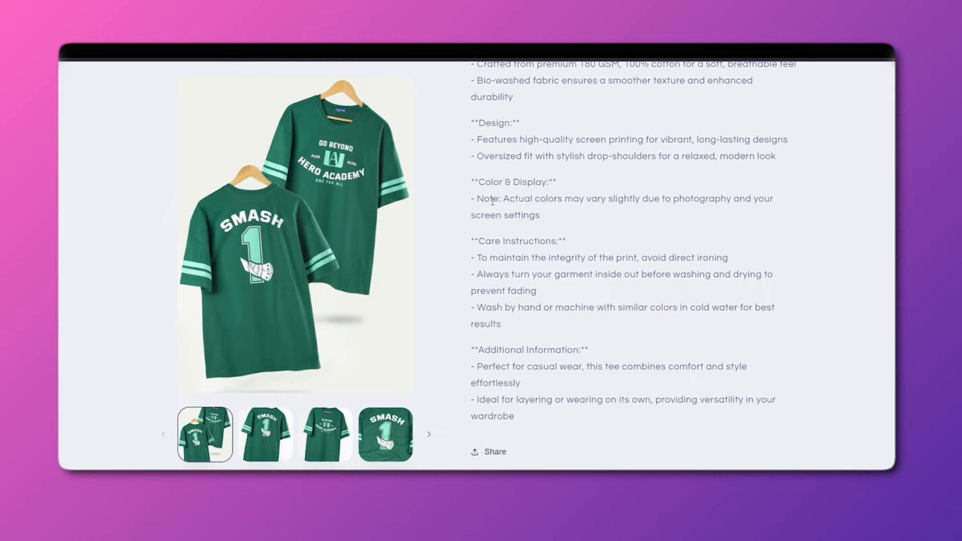
Set the Price to $400.00 and the Compare-at price to $600.00.
{"action": "scroll", "coordinate": [570, 331], "scroll_direction": "up", "scroll_amount": 5}
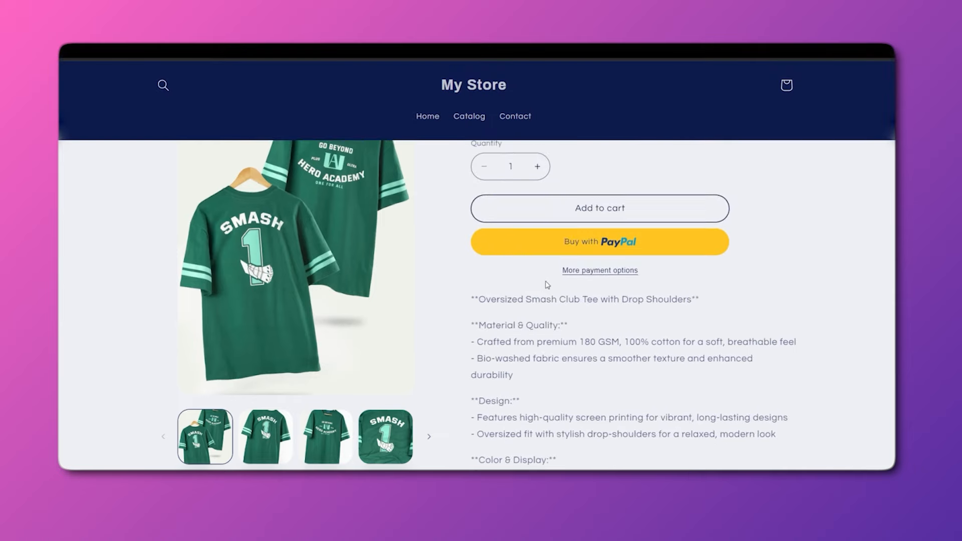
{"action": "scroll", "coordinate": [570, 331], "scroll_direction": "up", "scroll_amount": 2}
{"action": "left_click_drag", "start_coordinate": [527, 241], "coordinate": [549, 241]}
{"action": "left_click_drag", "start_coordinate": [483, 242], "coordinate": [511, 248]}
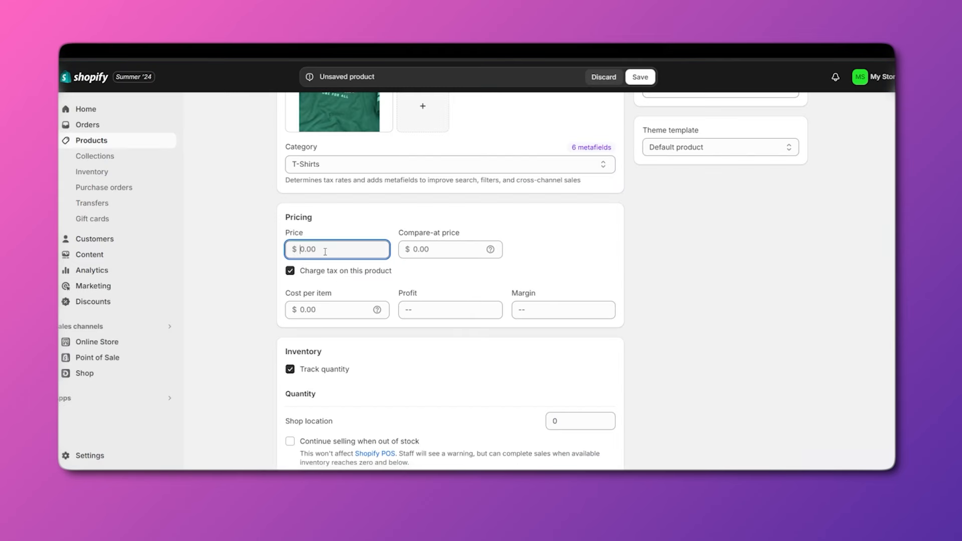
{"action": "type", "text": "400"}
{"action": "left_click", "coordinate": [432, 250]}
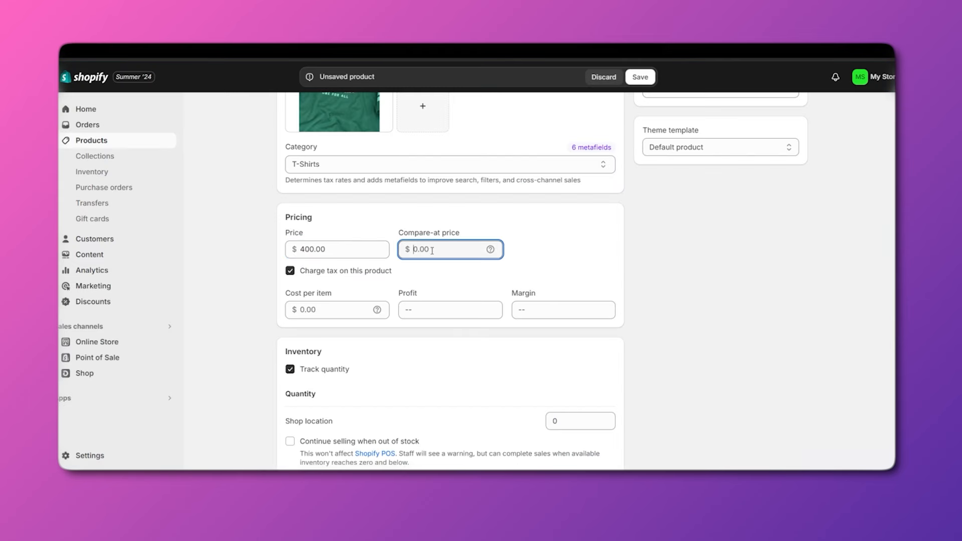
{"action": "type", "text": "600"}
{"action": "left_click", "coordinate": [564, 233]}
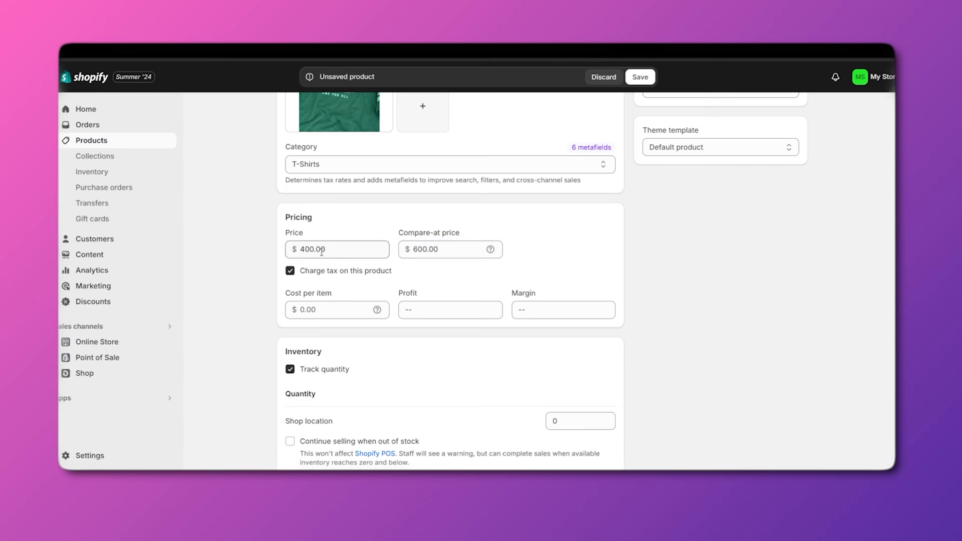
{"action": "scroll", "coordinate": [322, 253], "scroll_direction": "down", "scroll_amount": 1}
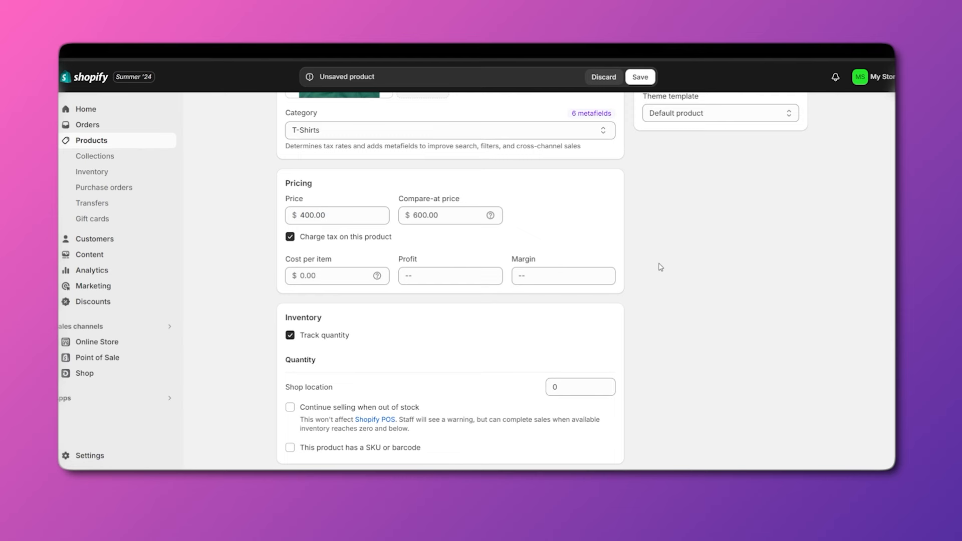
{"action": "scroll", "coordinate": [645, 272], "scroll_direction": "down", "scroll_amount": 1}
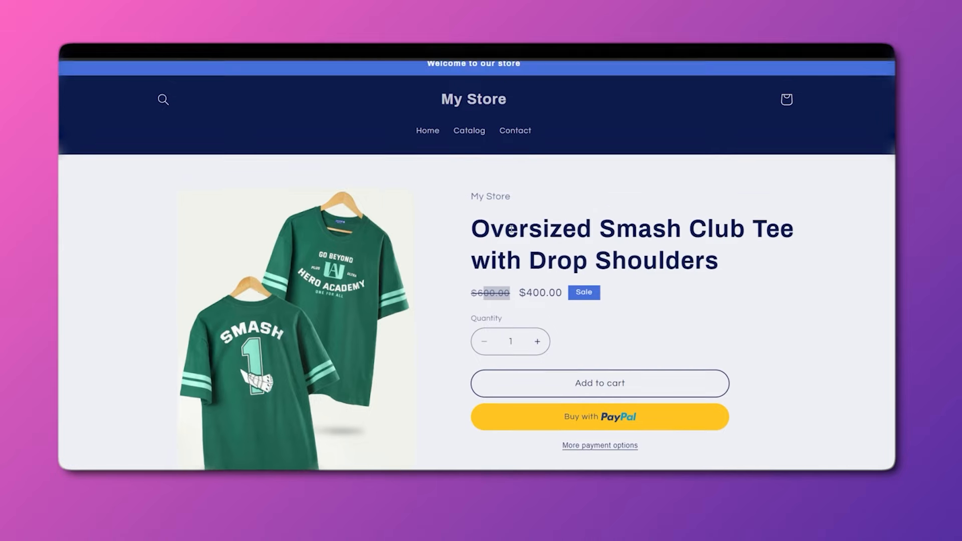
{"action": "scroll", "coordinate": [537, 205], "scroll_direction": "down", "scroll_amount": 3}
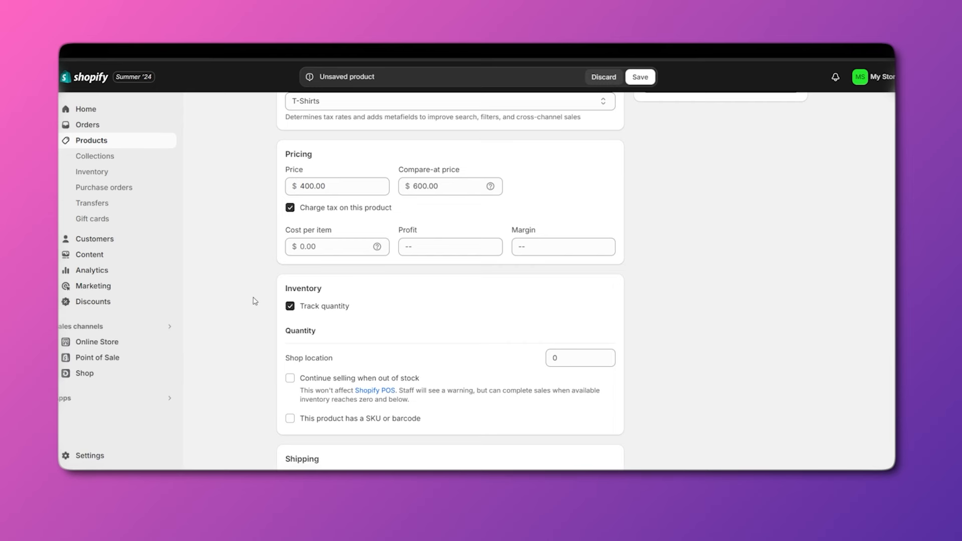
{"action": "scroll", "coordinate": [408, 226], "scroll_direction": "up", "scroll_amount": 6}
{"action": "scroll", "coordinate": [528, 228], "scroll_direction": "up", "scroll_amount": 2}
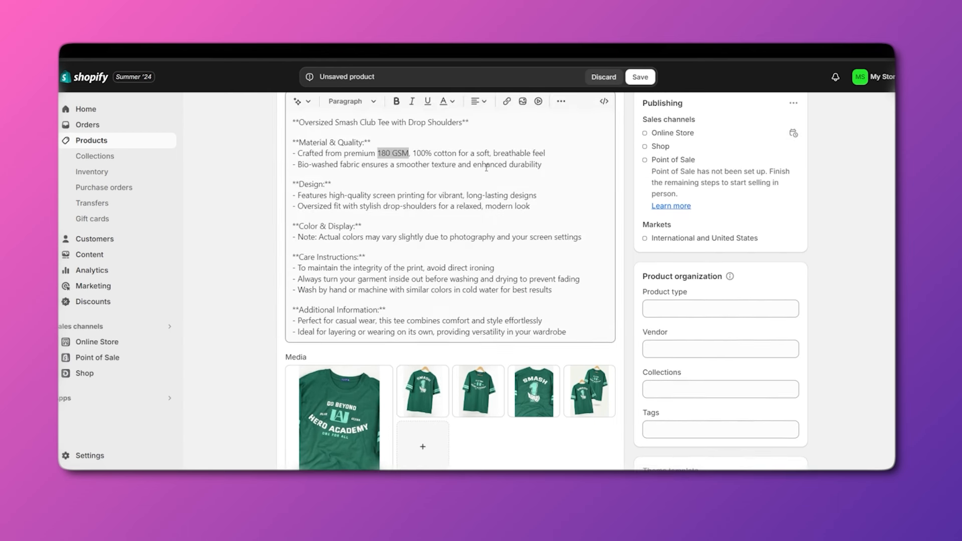
{"action": "scroll", "coordinate": [334, 230], "scroll_direction": "down", "scroll_amount": 8}
Enter a cost per item of $120.00.
{"action": "left_click", "coordinate": [331, 227]}
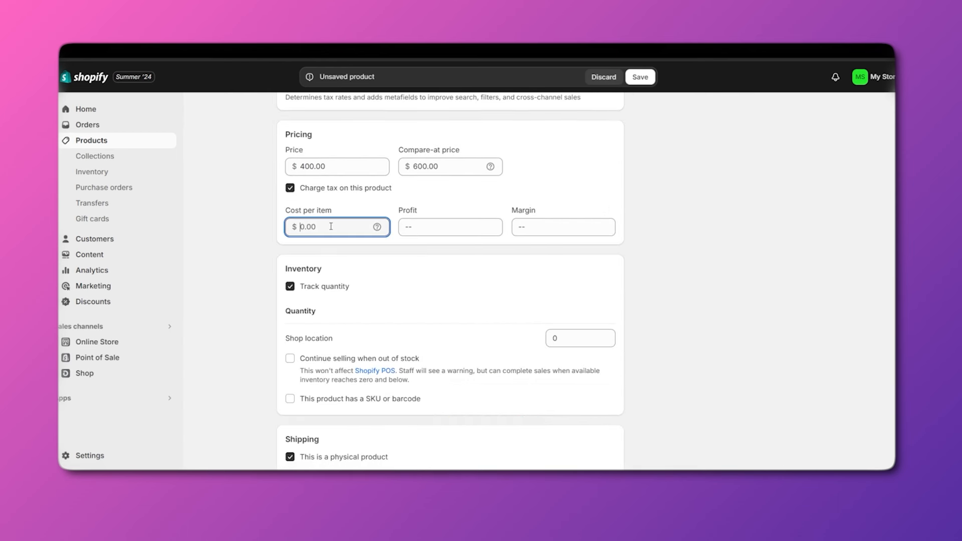
{"action": "type", "text": "120"}
{"action": "double_click", "coordinate": [338, 227]}
{"action": "left_click", "coordinate": [396, 271]}
On the storefront preview, raise the purchase quantity to 5.
{"action": "scroll", "coordinate": [336, 172], "scroll_direction": "up", "scroll_amount": 1}
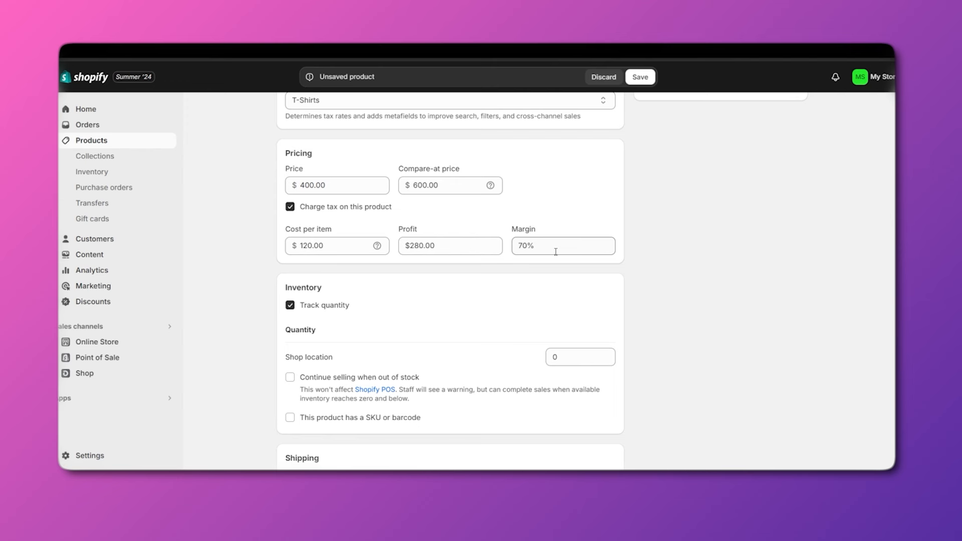
{"action": "scroll", "coordinate": [541, 258], "scroll_direction": "down", "scroll_amount": 2}
{"action": "scroll", "coordinate": [361, 251], "scroll_direction": "down", "scroll_amount": 1}
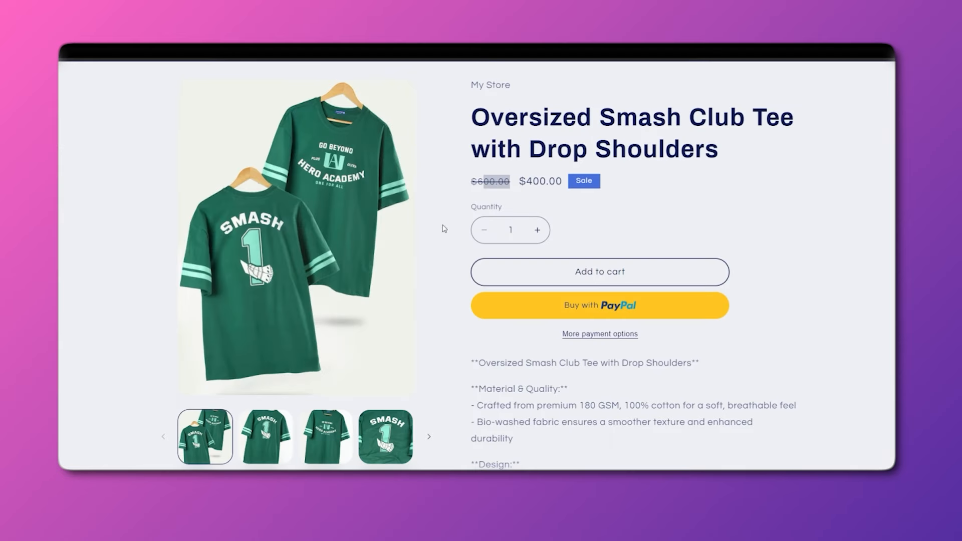
{"action": "left_click", "coordinate": [537, 231]}
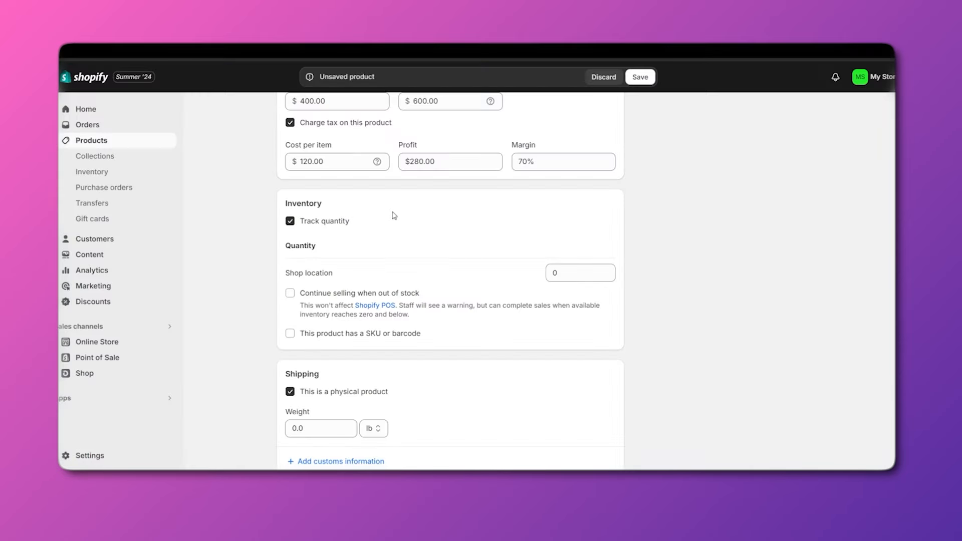
{"action": "scroll", "coordinate": [326, 241], "scroll_direction": "down", "scroll_amount": 1}
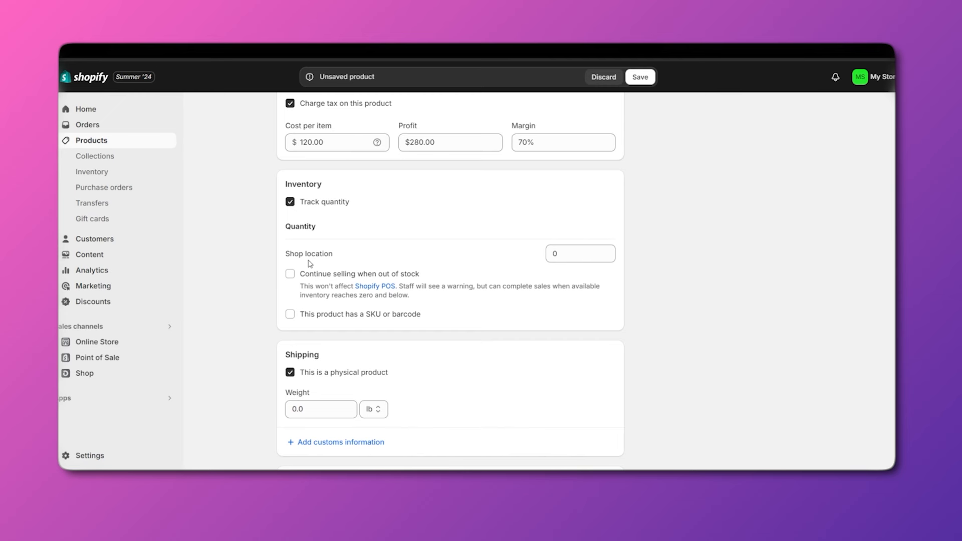
Toggle Track quantity off and back on, then stock 100 units at Shop location.
{"action": "left_click", "coordinate": [291, 202]}
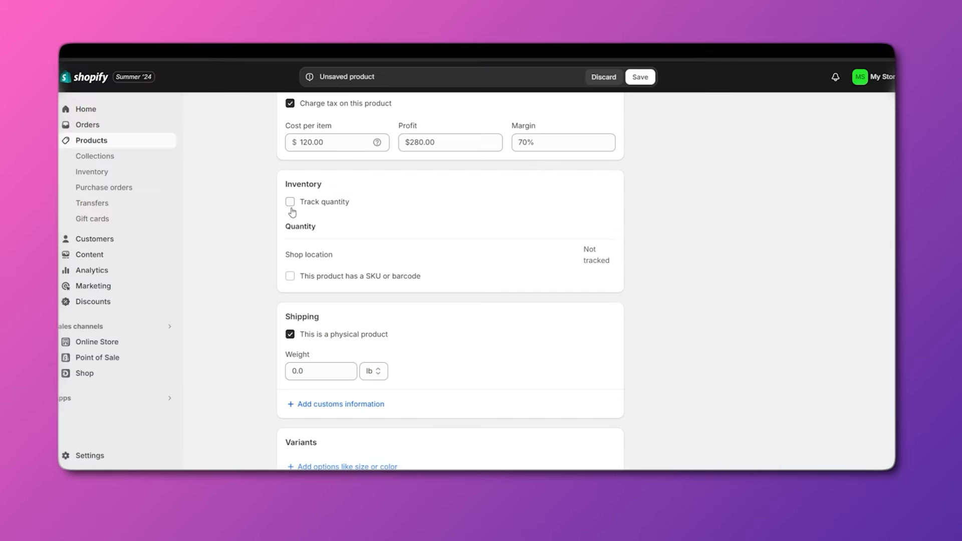
{"action": "left_click", "coordinate": [289, 202]}
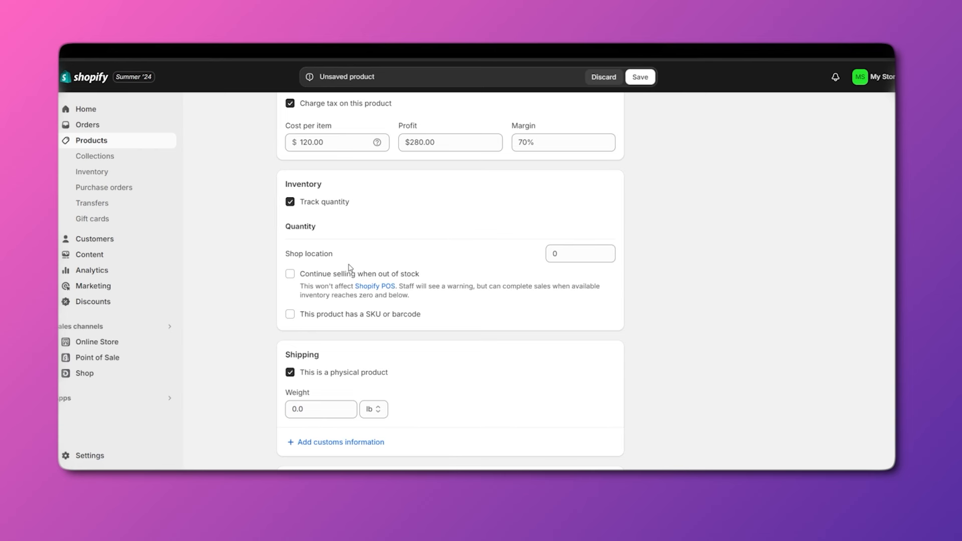
{"action": "left_click", "coordinate": [588, 254]}
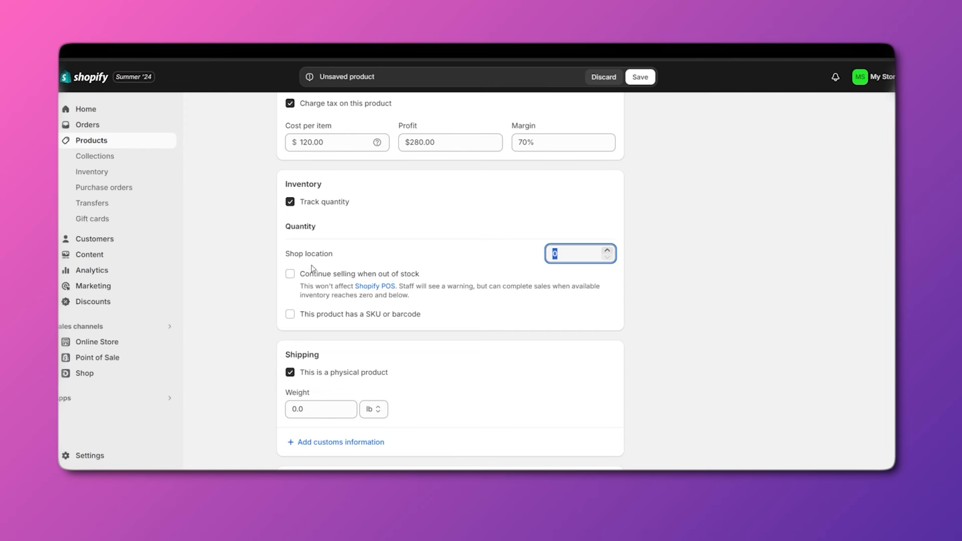
{"action": "scroll", "coordinate": [390, 262], "scroll_direction": "down", "scroll_amount": 1}
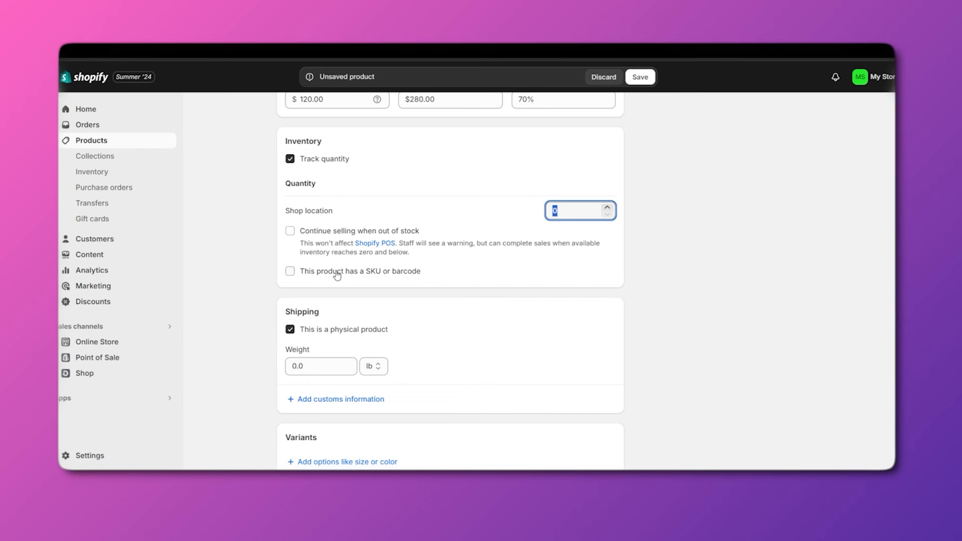
{"action": "left_click", "coordinate": [575, 209]}
{"action": "type", "text": "100"}
{"action": "left_click", "coordinate": [505, 210]}
{"action": "scroll", "coordinate": [492, 200], "scroll_direction": "down", "scroll_amount": 1}
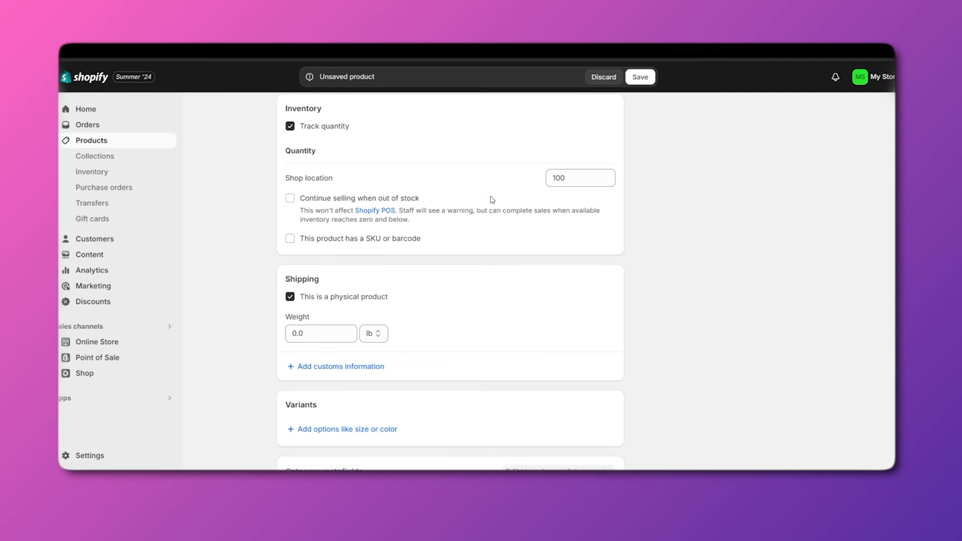
{"action": "scroll", "coordinate": [551, 201], "scroll_direction": "up", "scroll_amount": 1}
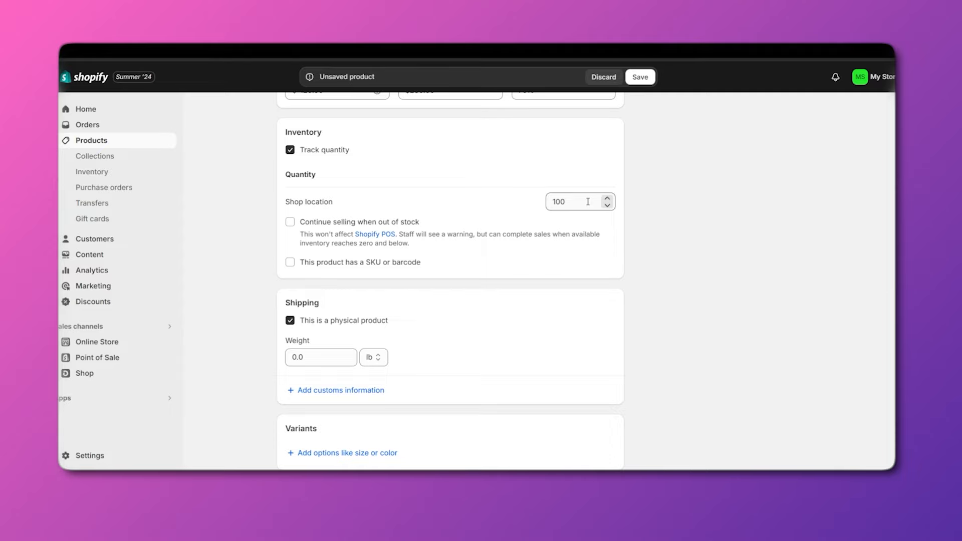
{"action": "scroll", "coordinate": [588, 201], "scroll_direction": "up", "scroll_amount": 15}
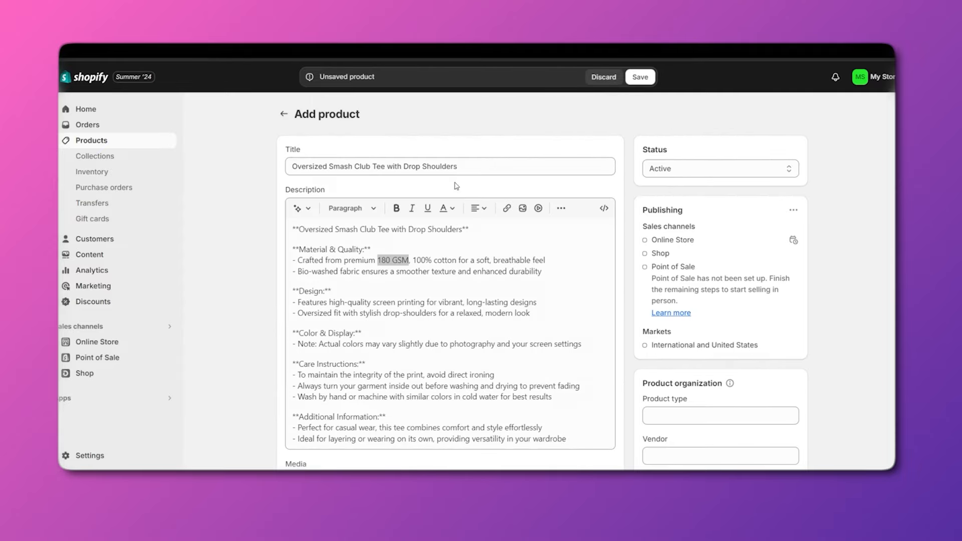
{"action": "scroll", "coordinate": [515, 264], "scroll_direction": "down", "scroll_amount": 10}
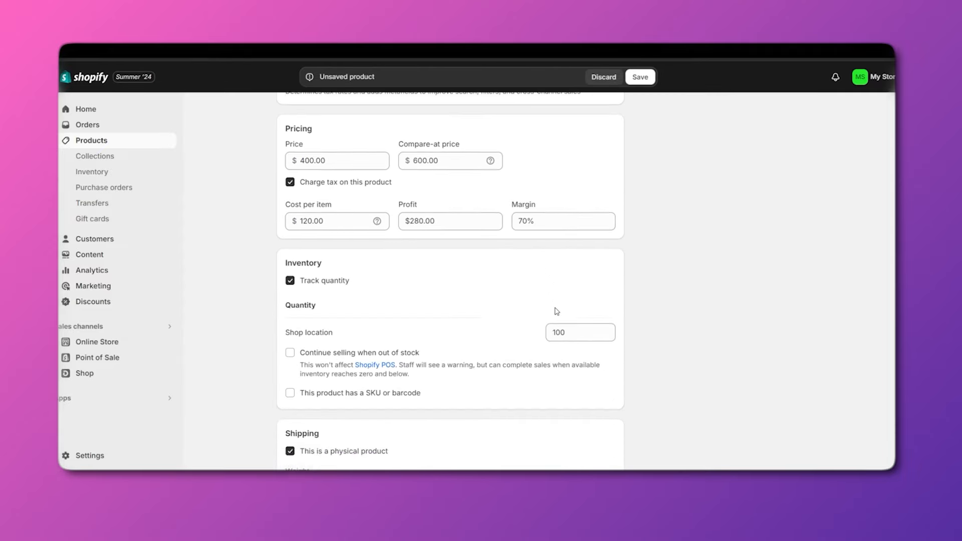
{"action": "scroll", "coordinate": [556, 311], "scroll_direction": "down", "scroll_amount": 2}
{"action": "scroll", "coordinate": [548, 271], "scroll_direction": "down", "scroll_amount": 1}
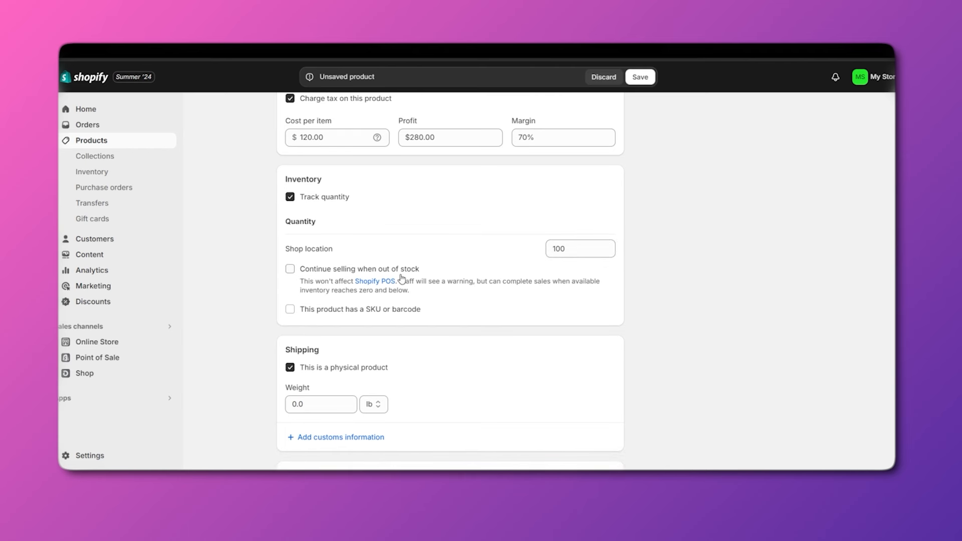
Allow selling when out of stock and give the product SKU 1001, leaving the barcode empty.
{"action": "left_click", "coordinate": [290, 269]}
{"action": "left_click", "coordinate": [290, 309]}
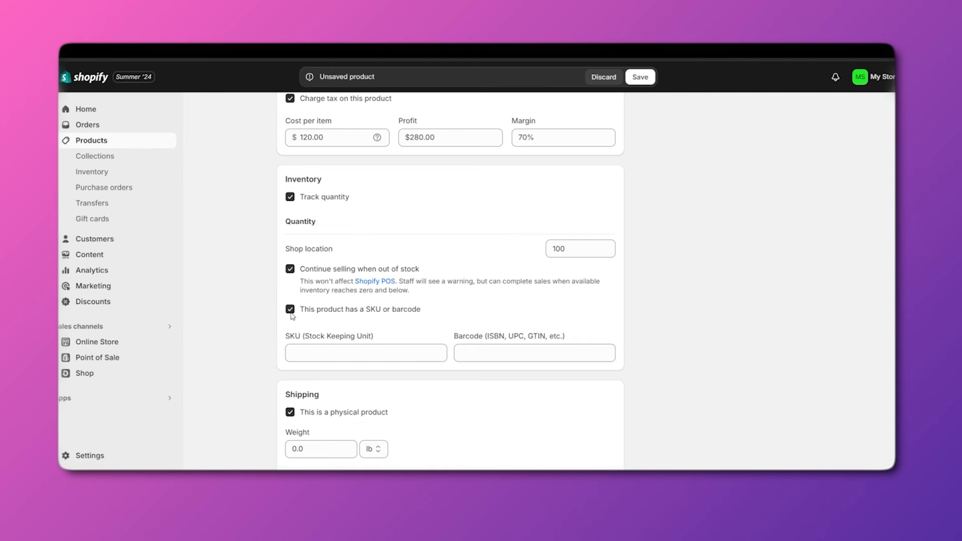
{"action": "scroll", "coordinate": [398, 333], "scroll_direction": "down", "scroll_amount": 1}
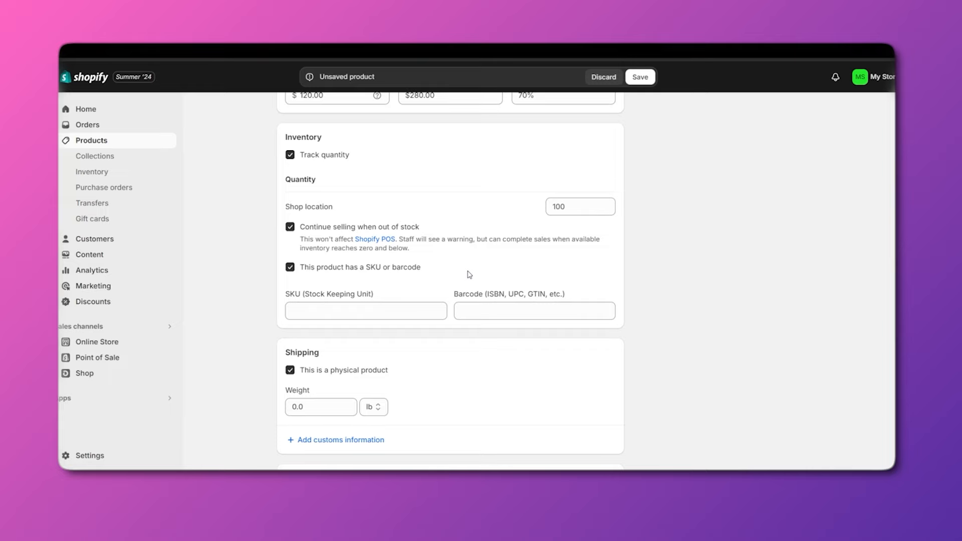
{"action": "left_click", "coordinate": [368, 314]}
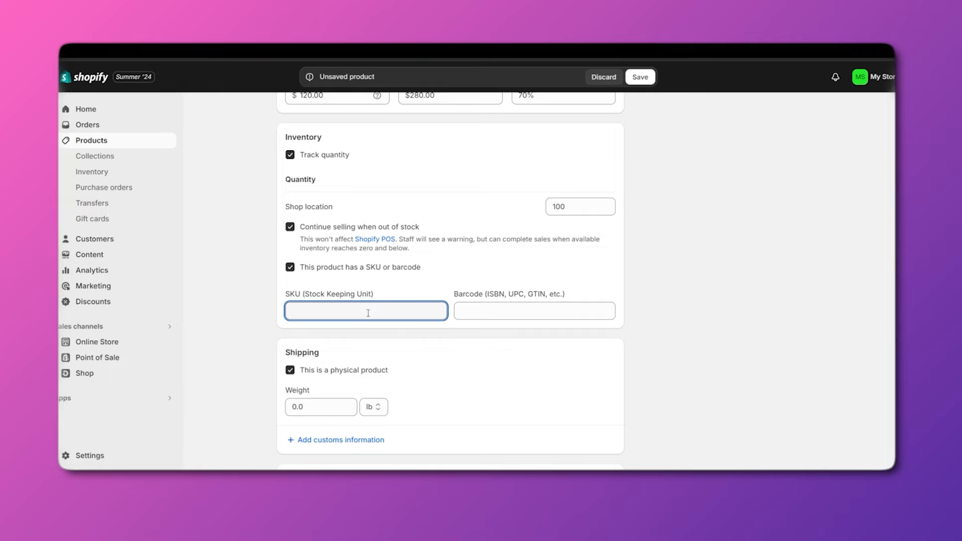
{"action": "scroll", "coordinate": [369, 313], "scroll_direction": "up", "scroll_amount": 10}
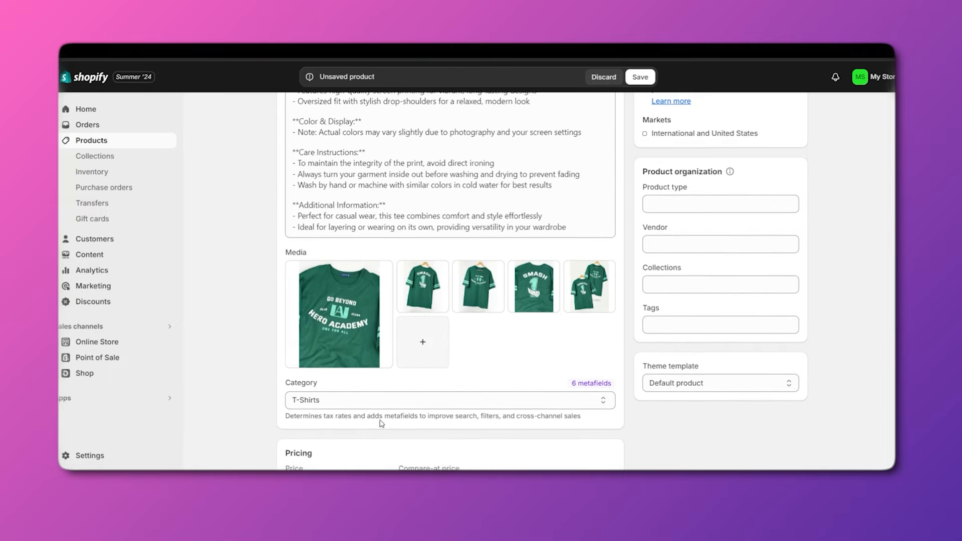
{"action": "scroll", "coordinate": [384, 334], "scroll_direction": "down", "scroll_amount": 10}
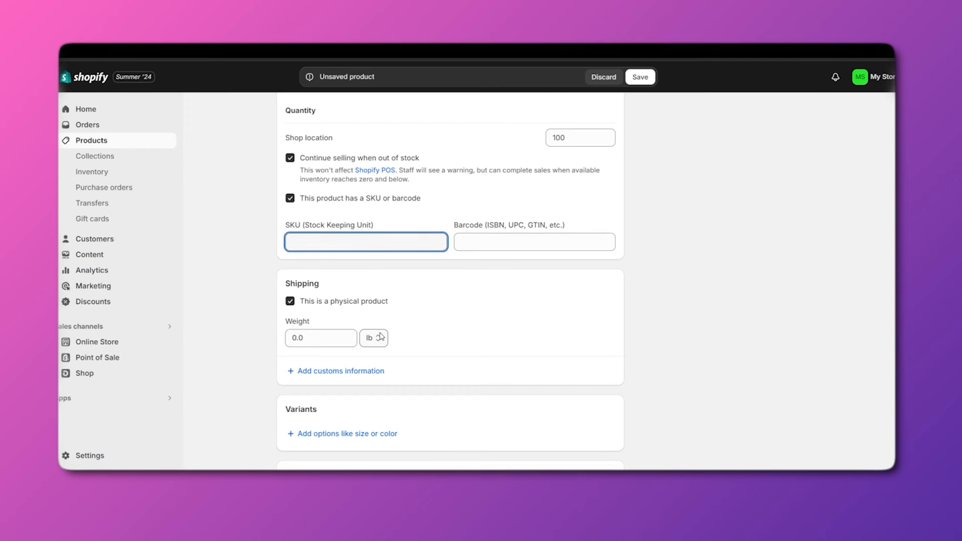
{"action": "type", "text": "1001"}
{"action": "left_click", "coordinate": [507, 243]}
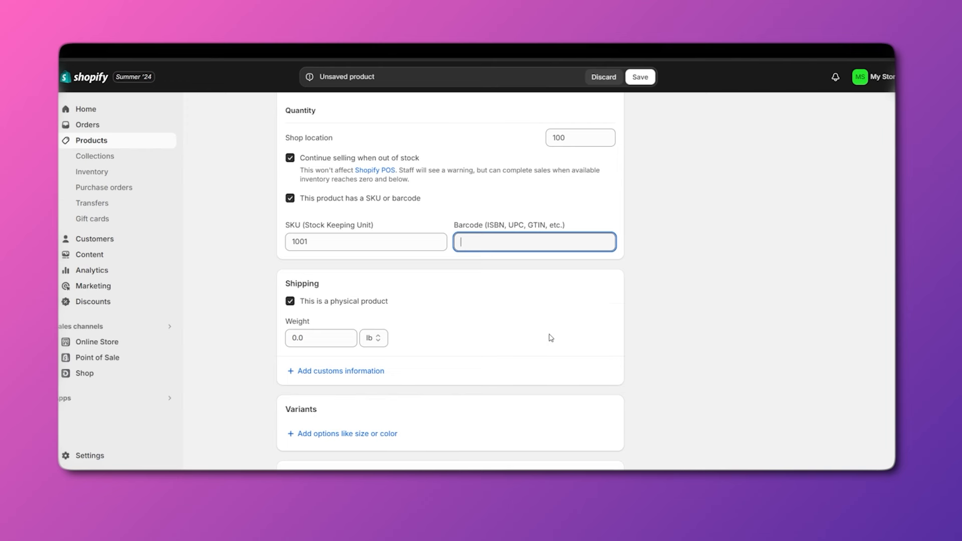
{"action": "scroll", "coordinate": [337, 289], "scroll_direction": "down", "scroll_amount": 1}
{"action": "left_click", "coordinate": [295, 287]}
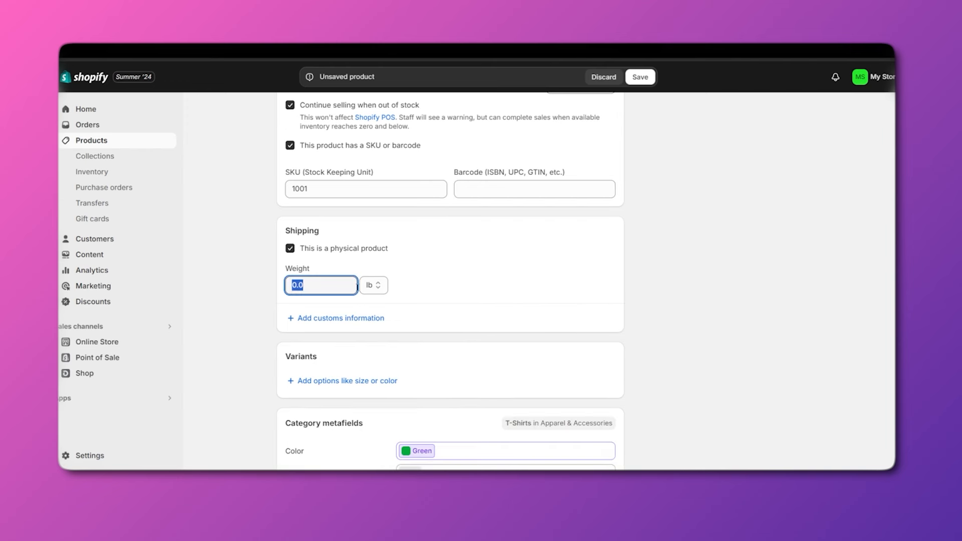
{"action": "left_click", "coordinate": [377, 287]}
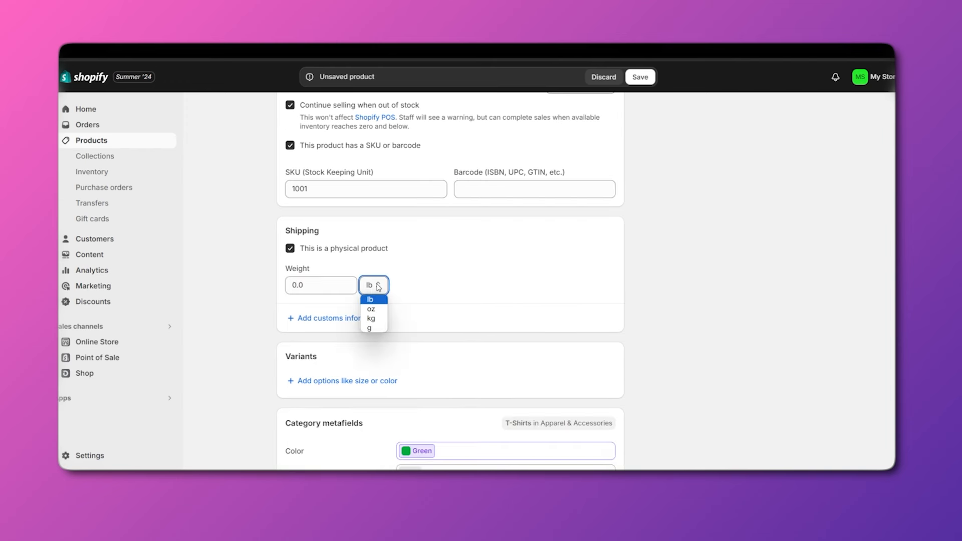
{"action": "left_click", "coordinate": [380, 321]}
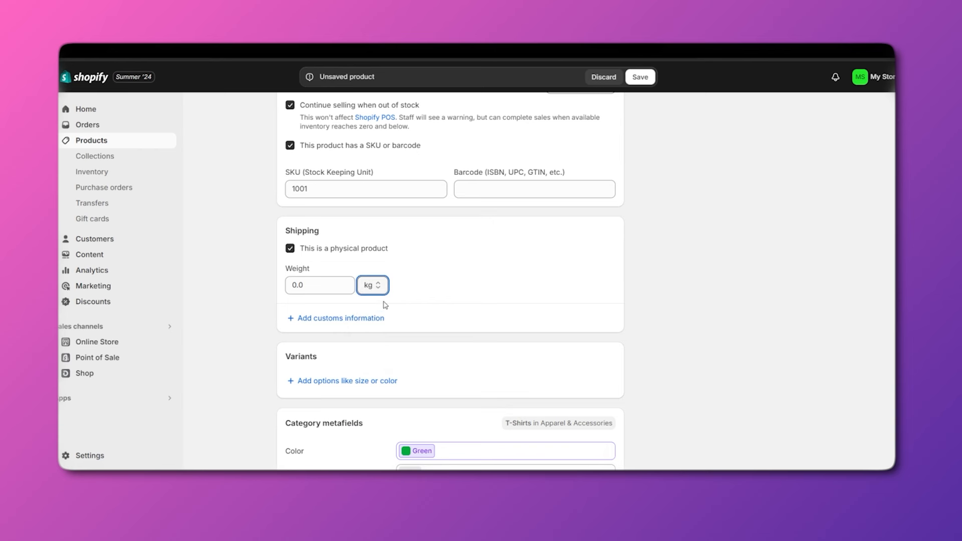
{"action": "left_click", "coordinate": [294, 284]}
{"action": "left_click_drag", "start_coordinate": [296, 285], "coordinate": [286, 285]}
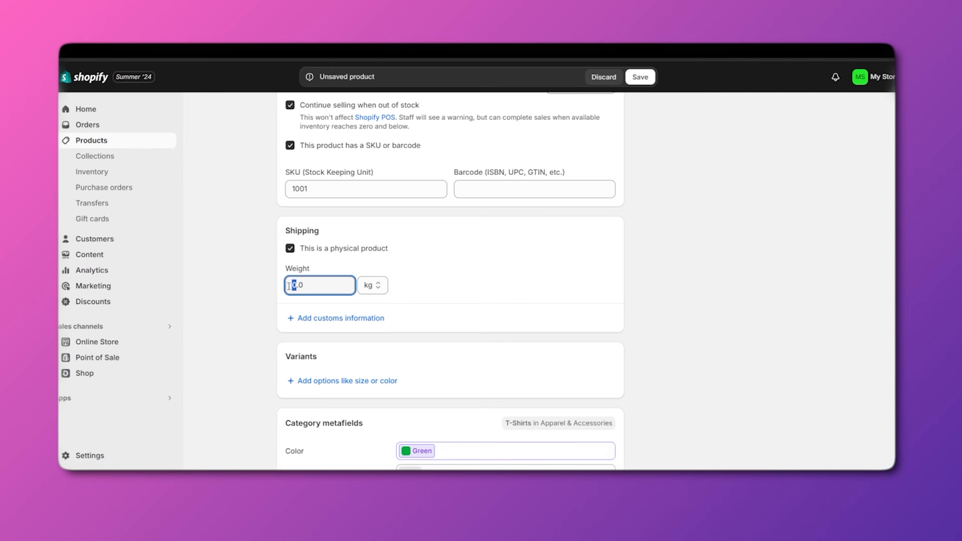
{"action": "left_click", "coordinate": [311, 283]}
{"action": "type", "text": "4"}
{"action": "left_click", "coordinate": [490, 299]}
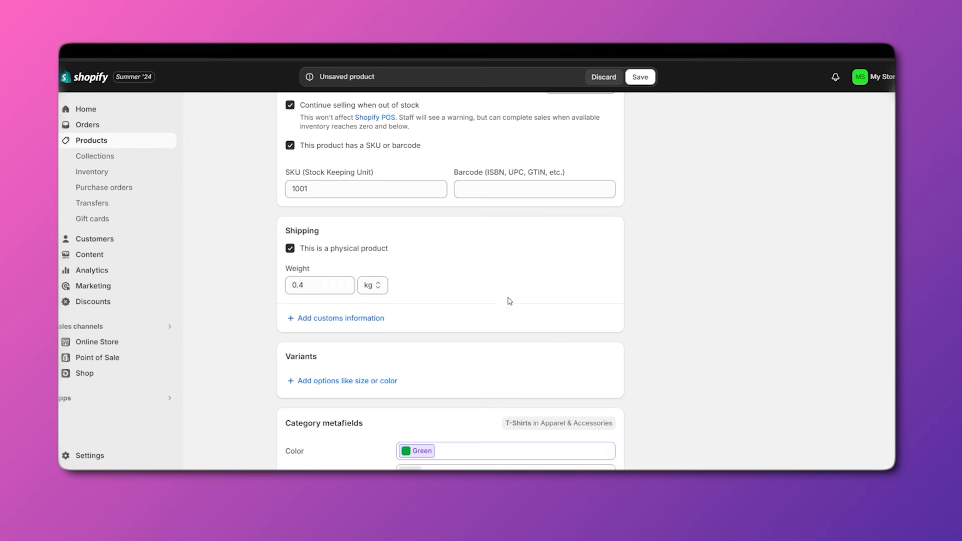
{"action": "scroll", "coordinate": [509, 301], "scroll_direction": "down", "scroll_amount": 1}
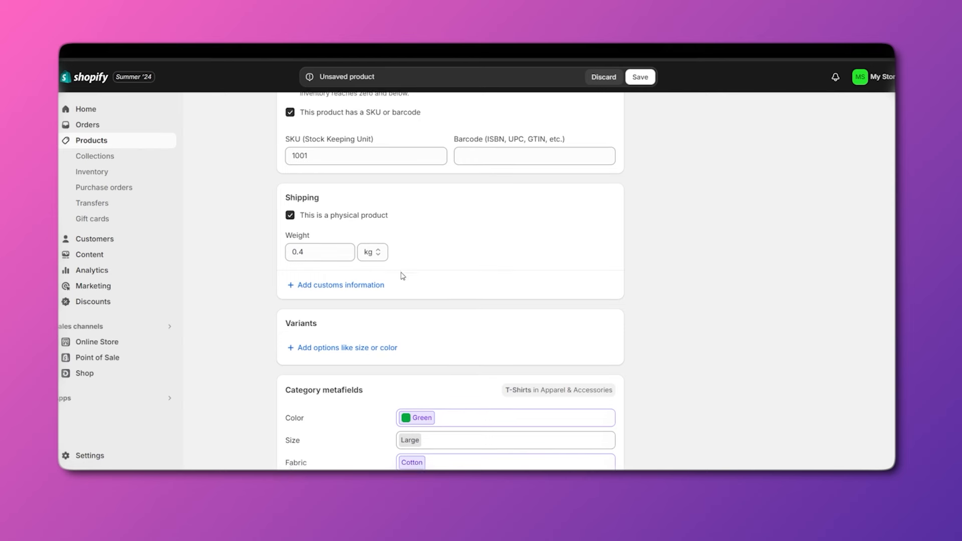
{"action": "scroll", "coordinate": [381, 276], "scroll_direction": "down", "scroll_amount": 1}
{"action": "left_click", "coordinate": [321, 279]}
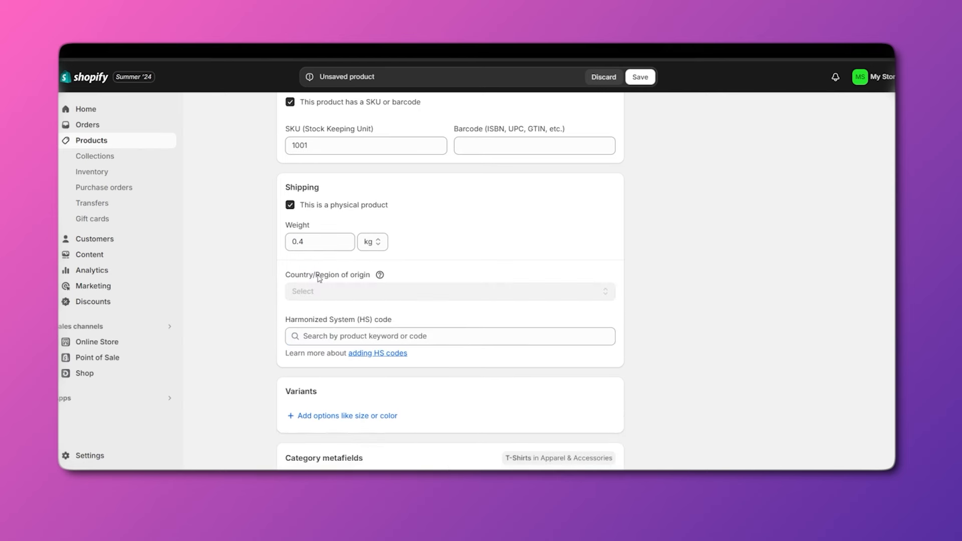
{"action": "scroll", "coordinate": [341, 298], "scroll_direction": "down", "scroll_amount": 1}
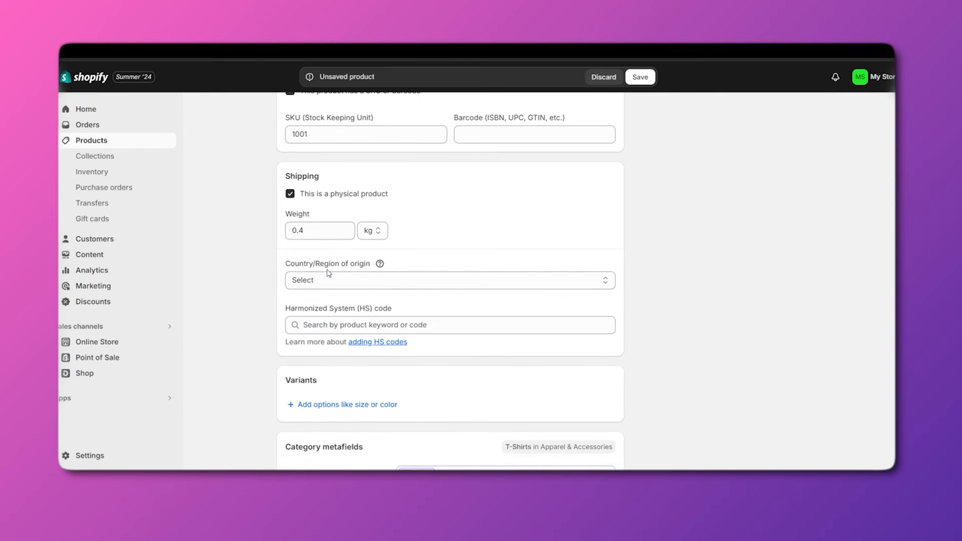
{"action": "left_click", "coordinate": [361, 279]}
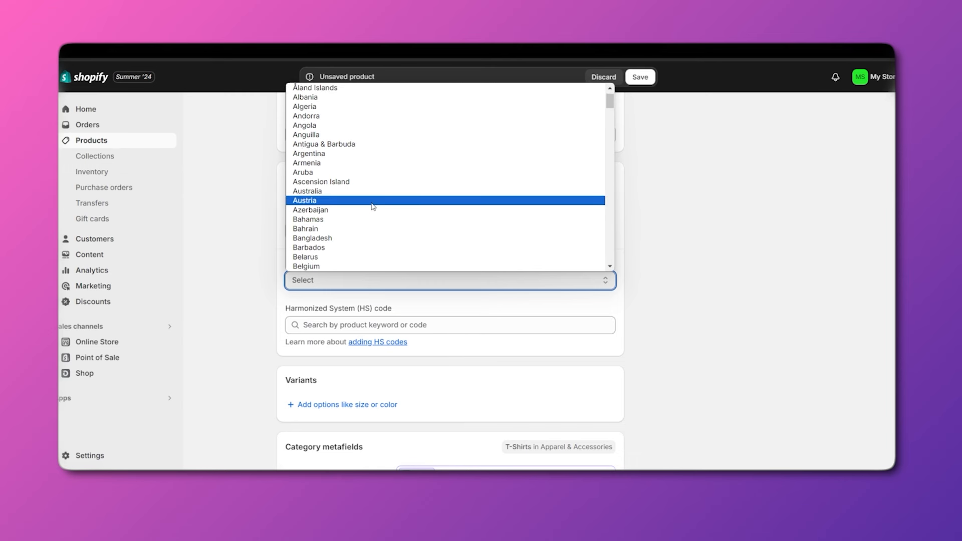
{"action": "left_click", "coordinate": [456, 305]}
{"action": "scroll", "coordinate": [443, 305], "scroll_direction": "down", "scroll_amount": 1}
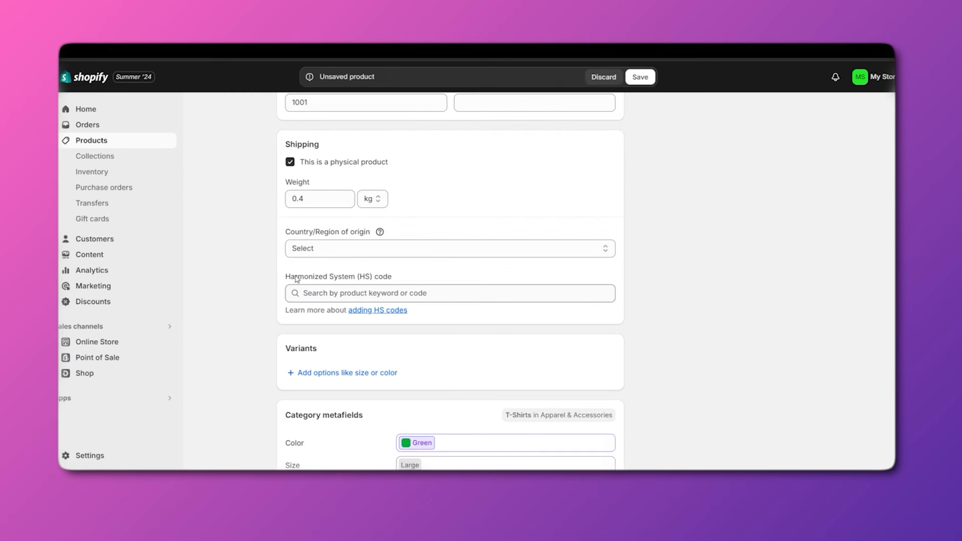
{"action": "left_click", "coordinate": [421, 294]}
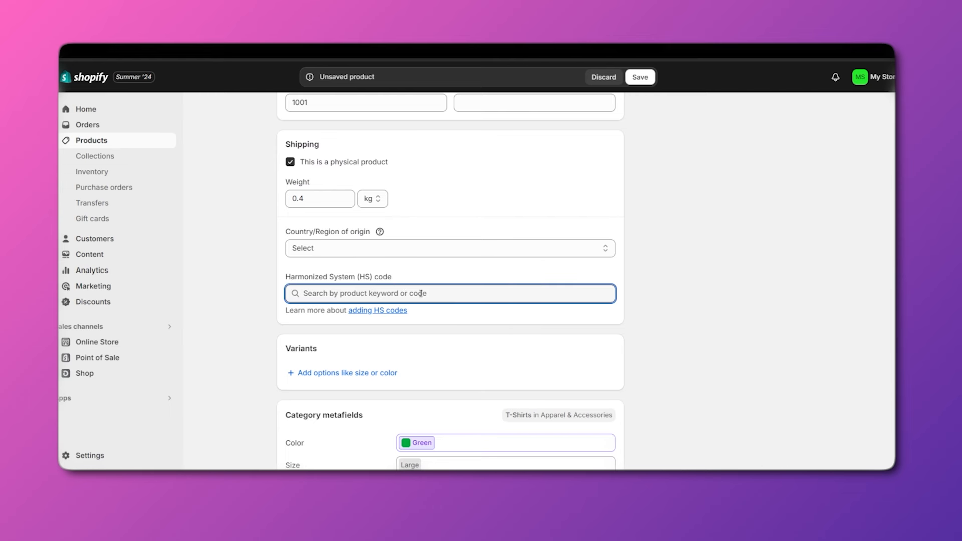
{"action": "left_click", "coordinate": [377, 312]}
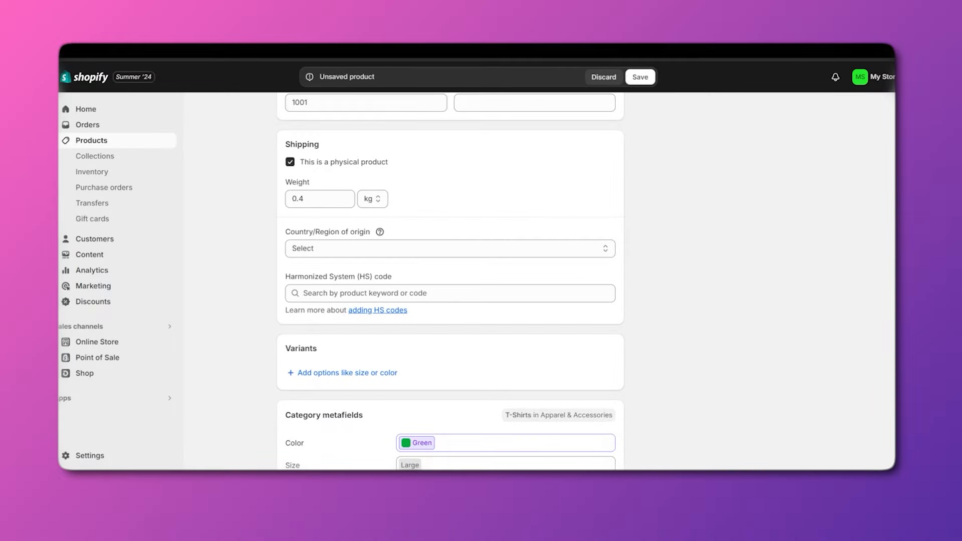
{"action": "scroll", "coordinate": [457, 203], "scroll_direction": "down", "scroll_amount": 2}
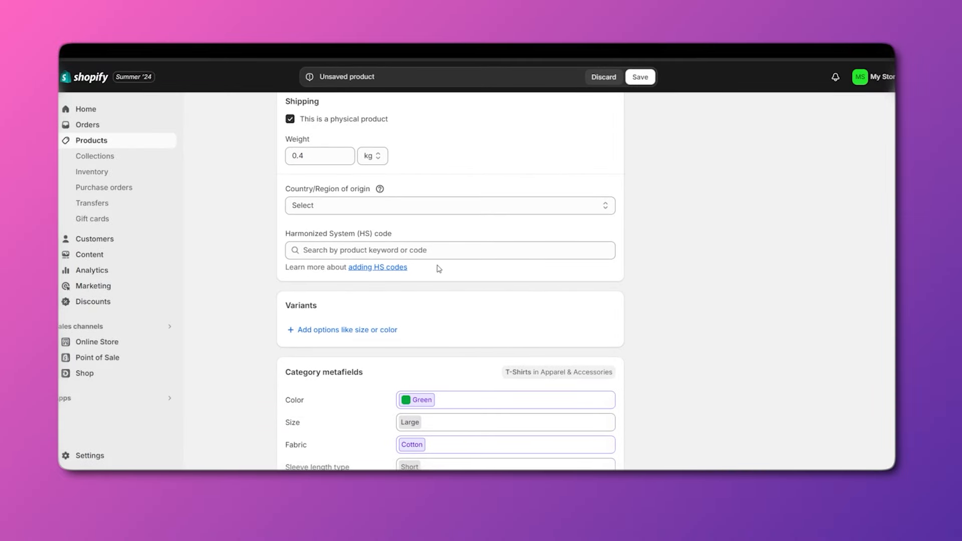
{"action": "scroll", "coordinate": [440, 269], "scroll_direction": "down", "scroll_amount": 1}
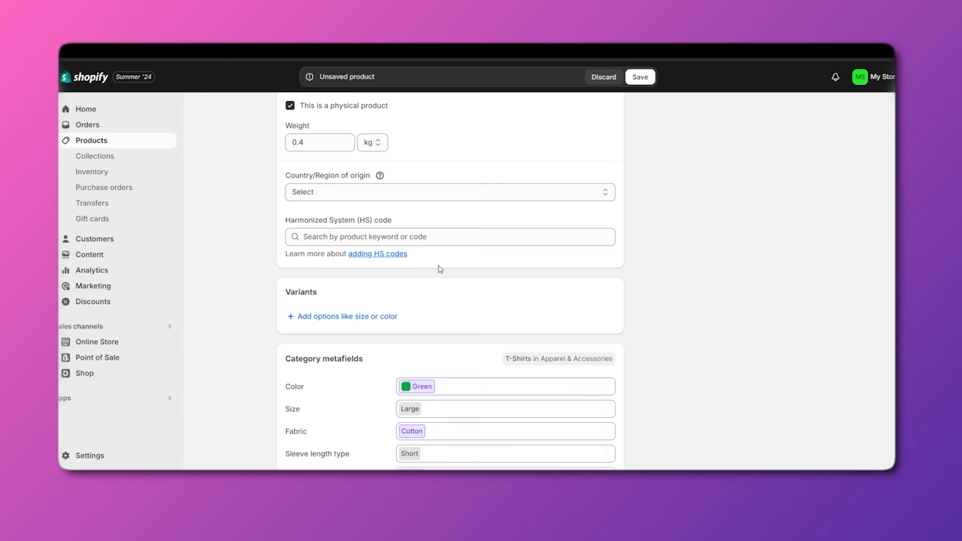
{"action": "scroll", "coordinate": [432, 276], "scroll_direction": "down", "scroll_amount": 2}
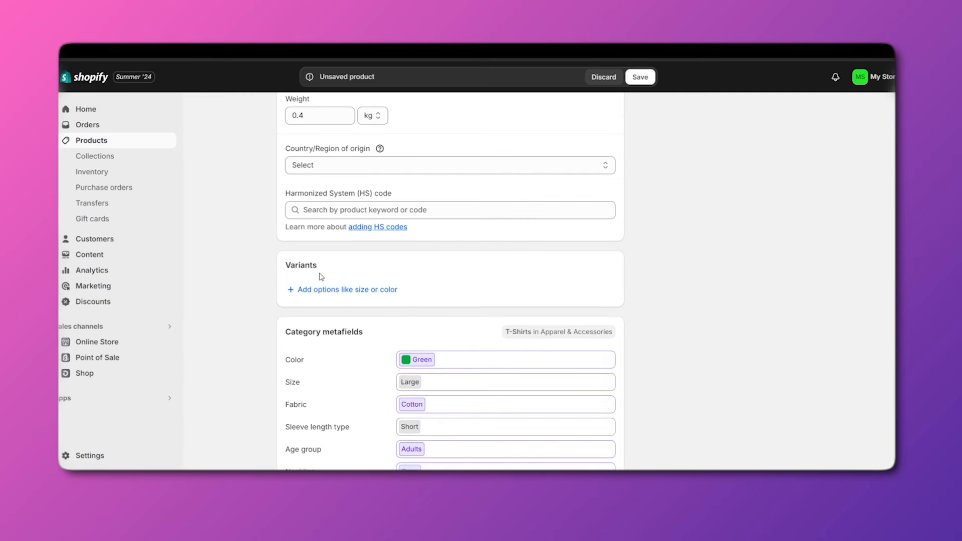
{"action": "scroll", "coordinate": [416, 287], "scroll_direction": "up", "scroll_amount": 3}
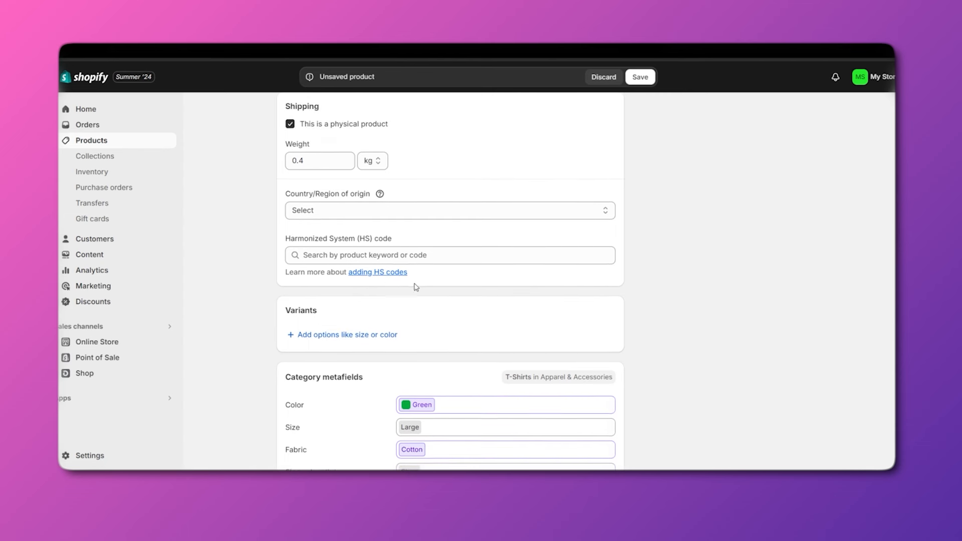
{"action": "scroll", "coordinate": [597, 271], "scroll_direction": "up", "scroll_amount": 1}
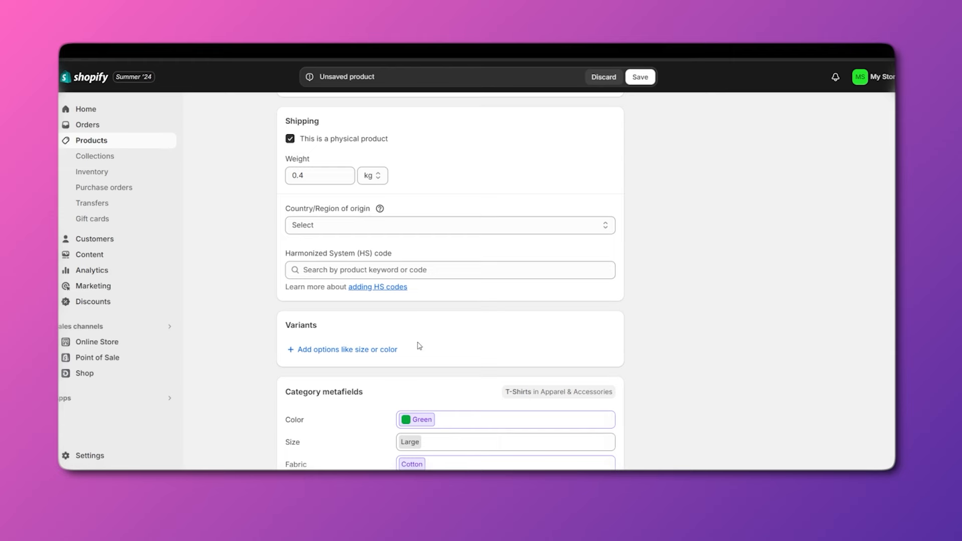
Create a custom Size option with values Small, medium and large.
{"action": "scroll", "coordinate": [396, 338], "scroll_direction": "down", "scroll_amount": 1}
{"action": "scroll", "coordinate": [337, 332], "scroll_direction": "down", "scroll_amount": 2}
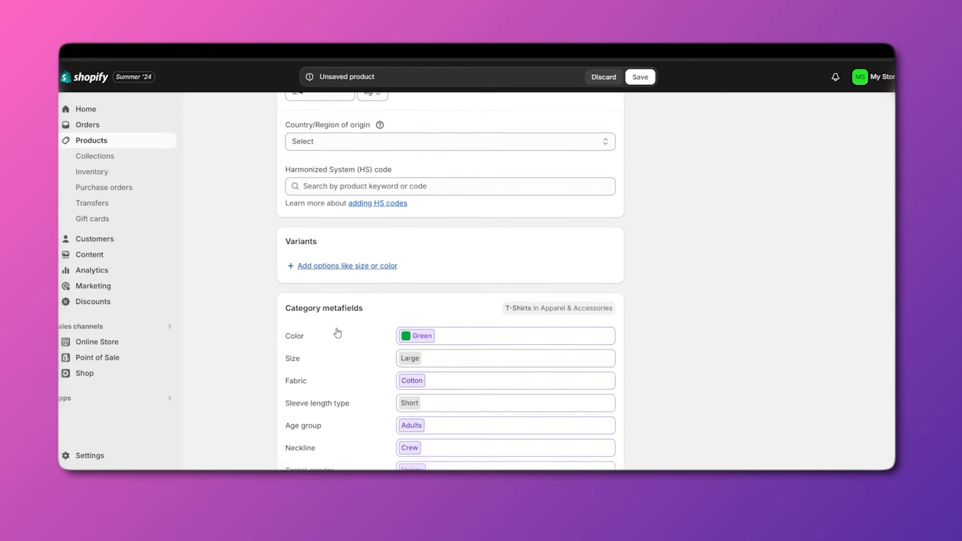
{"action": "left_click", "coordinate": [332, 270]}
{"action": "scroll", "coordinate": [331, 280], "scroll_direction": "down", "scroll_amount": 1}
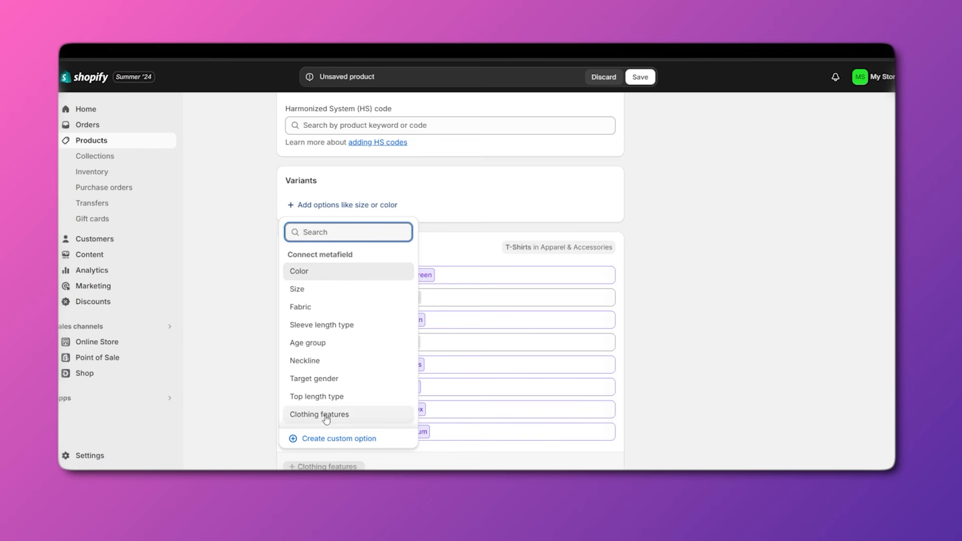
{"action": "left_click", "coordinate": [321, 440]}
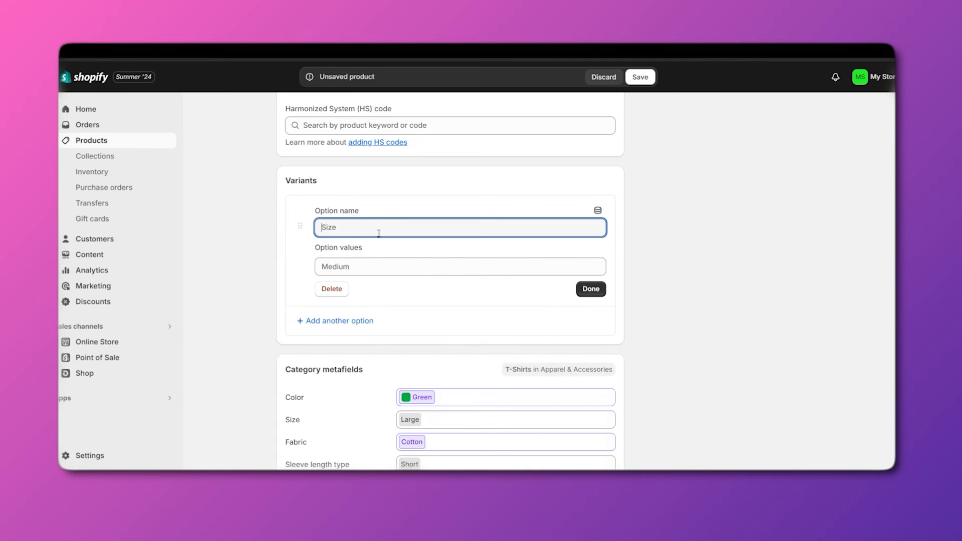
{"action": "type", "text": "Size"}
{"action": "left_click", "coordinate": [354, 266]}
{"action": "type", "text": "Small"}
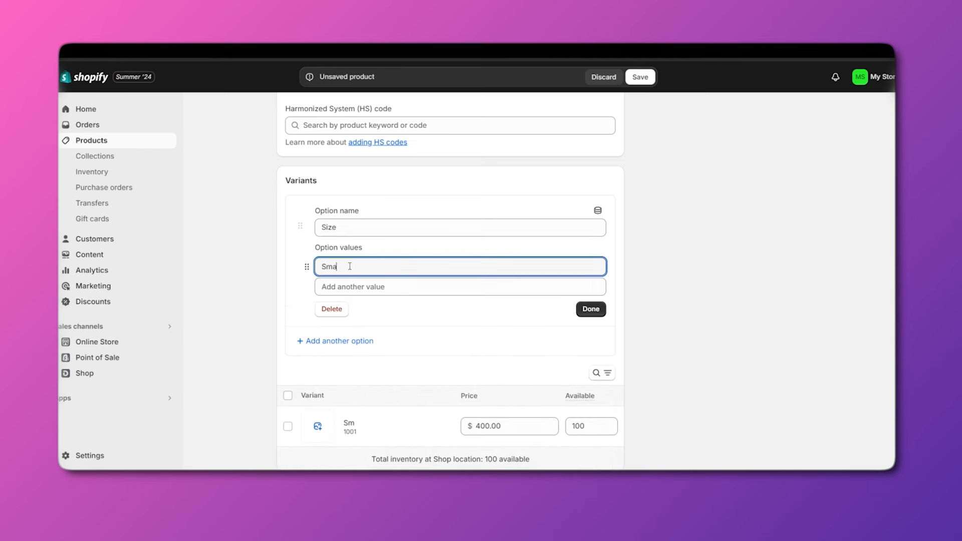
{"action": "left_click", "coordinate": [351, 283]}
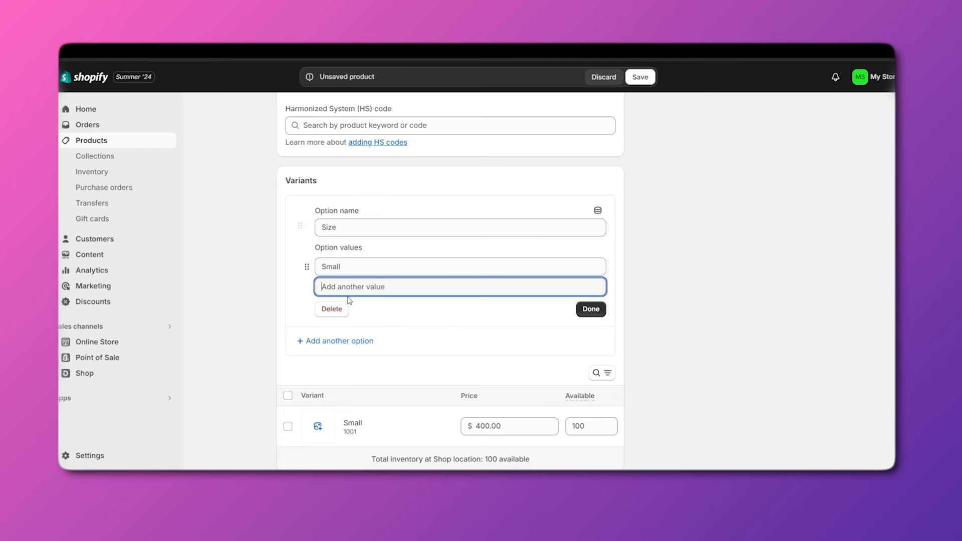
{"action": "type", "text": "medium"}
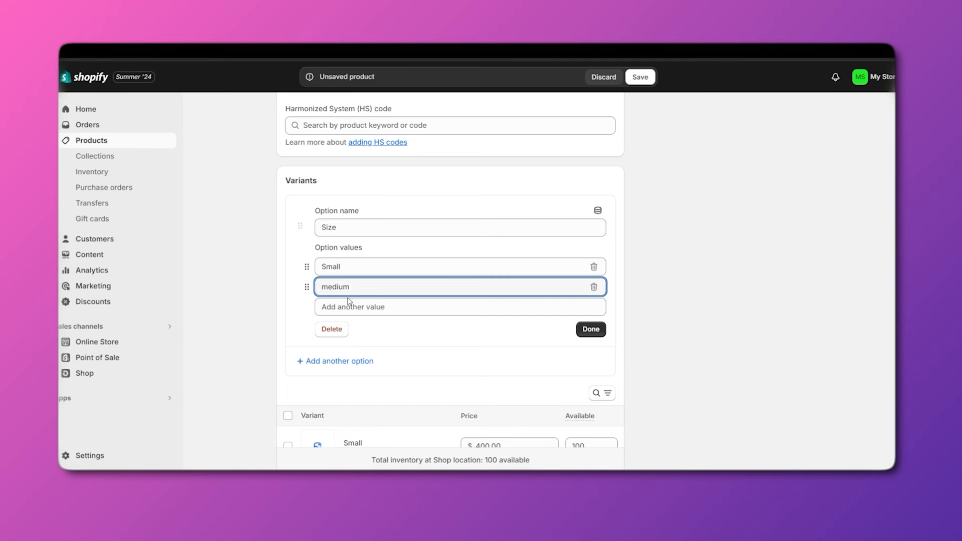
{"action": "left_click", "coordinate": [350, 302]}
{"action": "type", "text": "larg"}
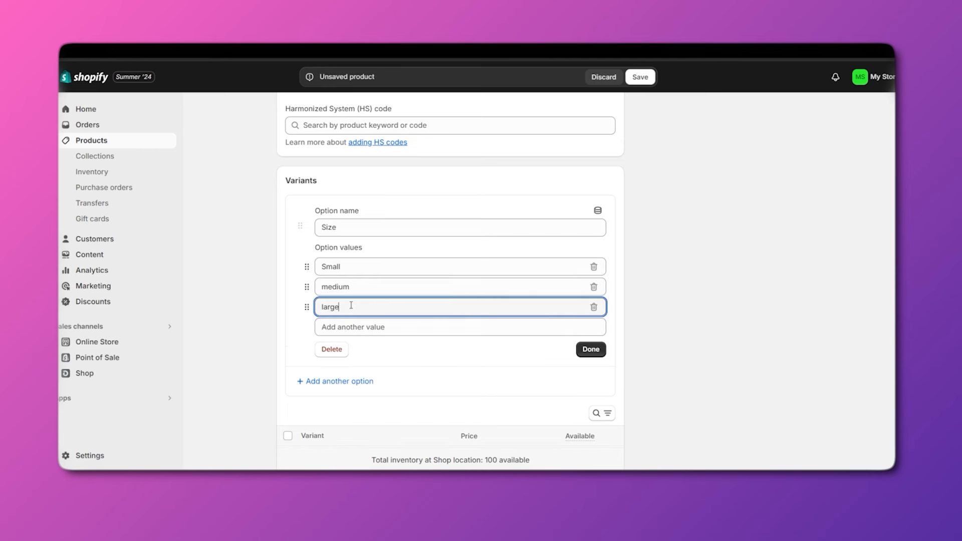
{"action": "type", "text": "e"}
{"action": "left_click", "coordinate": [589, 353]}
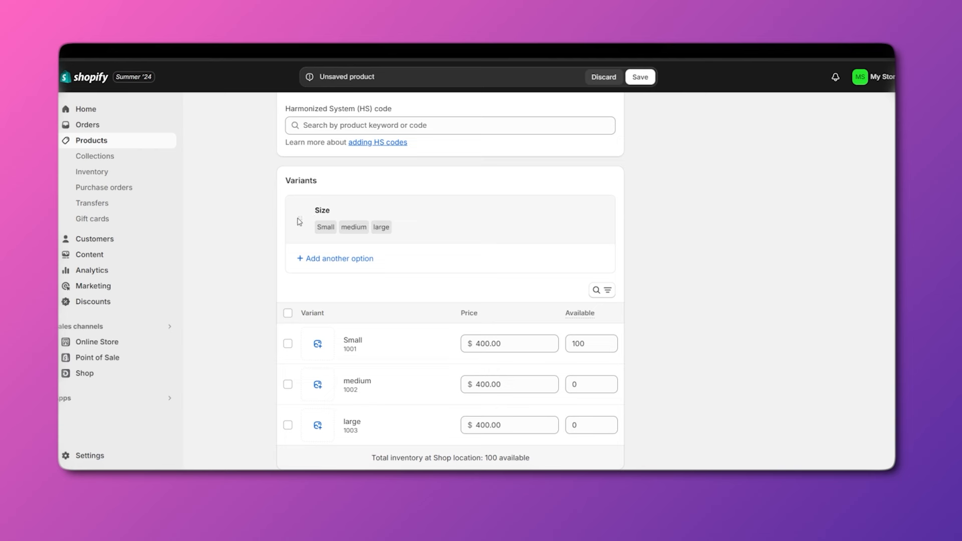
Start a second variant option, then dismiss the list without adding one.
{"action": "left_click", "coordinate": [321, 258]}
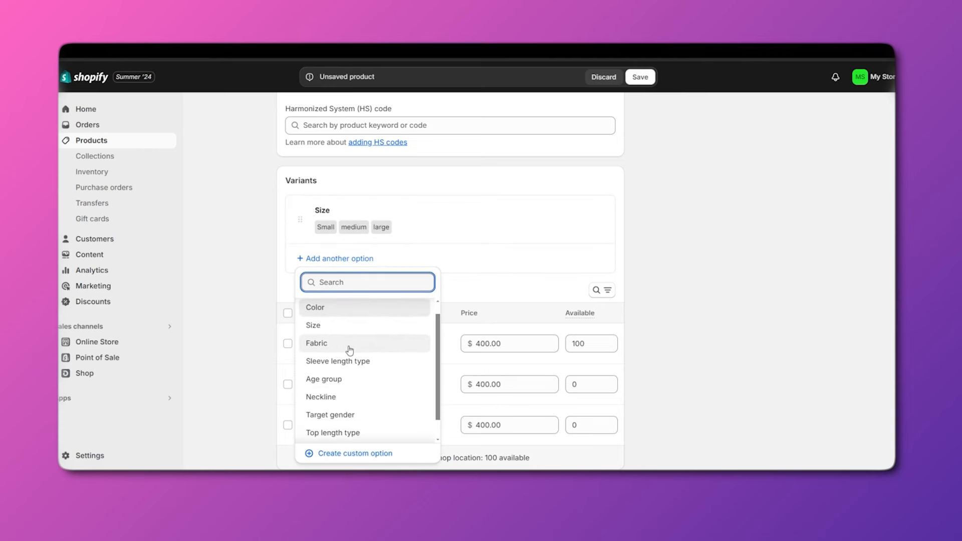
{"action": "scroll", "coordinate": [351, 361], "scroll_direction": "down", "scroll_amount": 1}
{"action": "scroll", "coordinate": [364, 381], "scroll_direction": "up", "scroll_amount": 2}
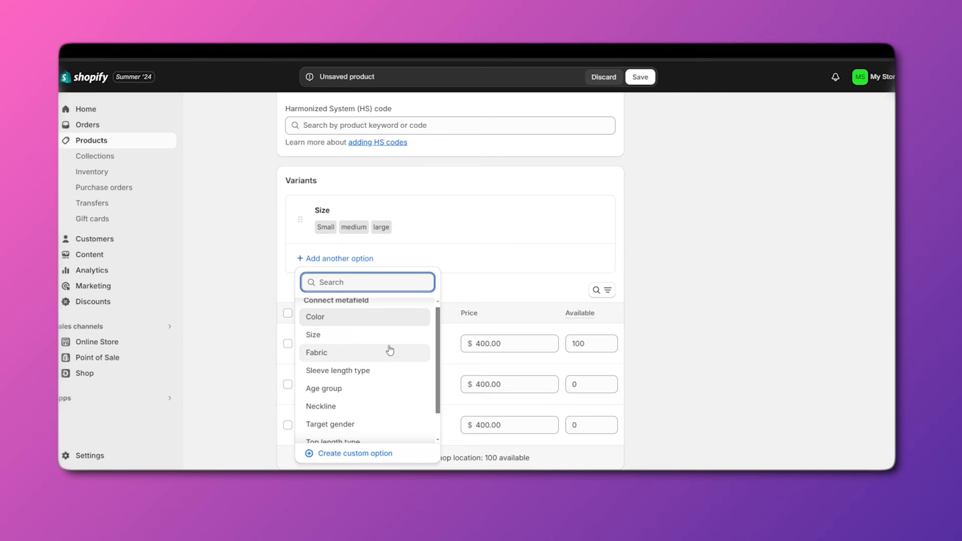
{"action": "left_click", "coordinate": [746, 269]}
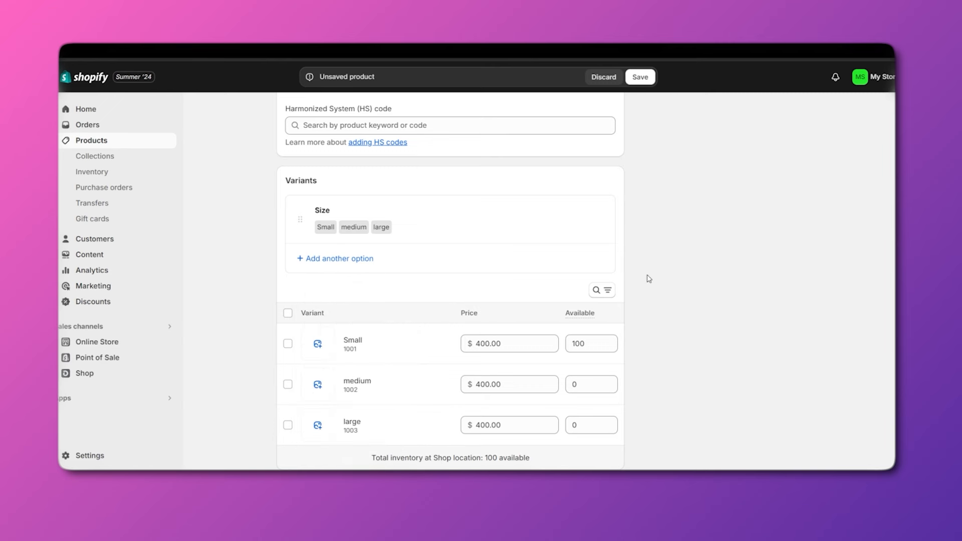
{"action": "scroll", "coordinate": [398, 311], "scroll_direction": "down", "scroll_amount": 2}
{"action": "scroll", "coordinate": [309, 210], "scroll_direction": "up", "scroll_amount": 1}
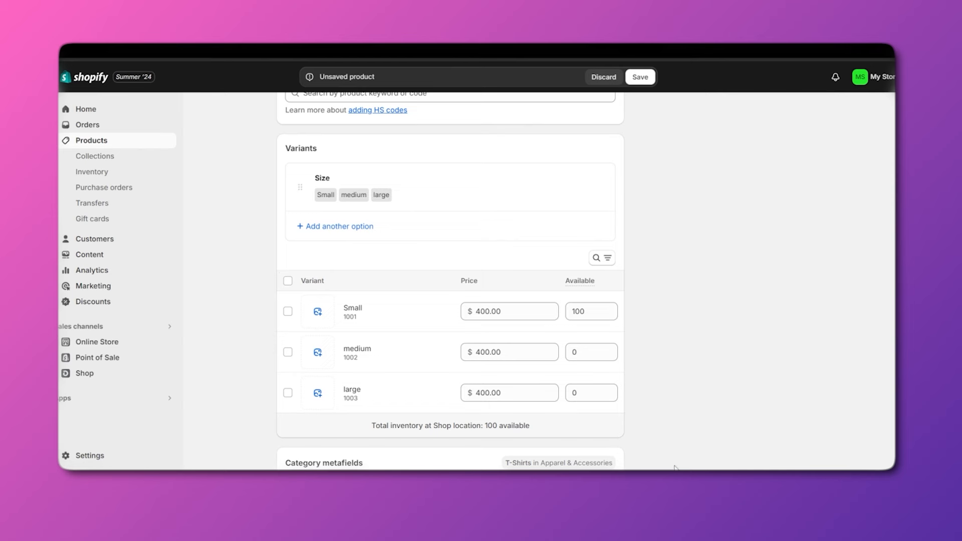
{"action": "scroll", "coordinate": [322, 303], "scroll_direction": "down", "scroll_amount": 2}
{"action": "scroll", "coordinate": [325, 300], "scroll_direction": "up", "scroll_amount": 1}
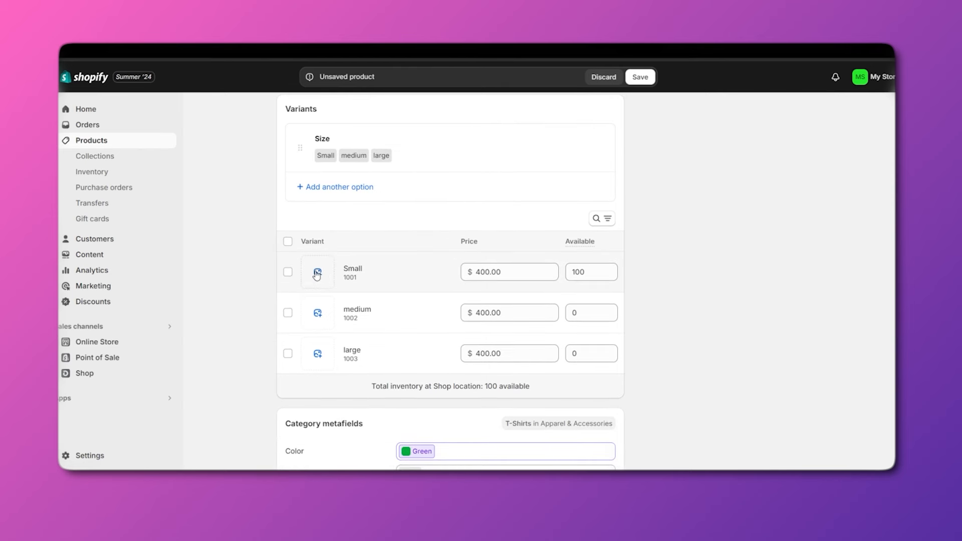
Assign tee photos 1, 3 and 4 to the Small, medium and large variants.
{"action": "left_click", "coordinate": [319, 274]}
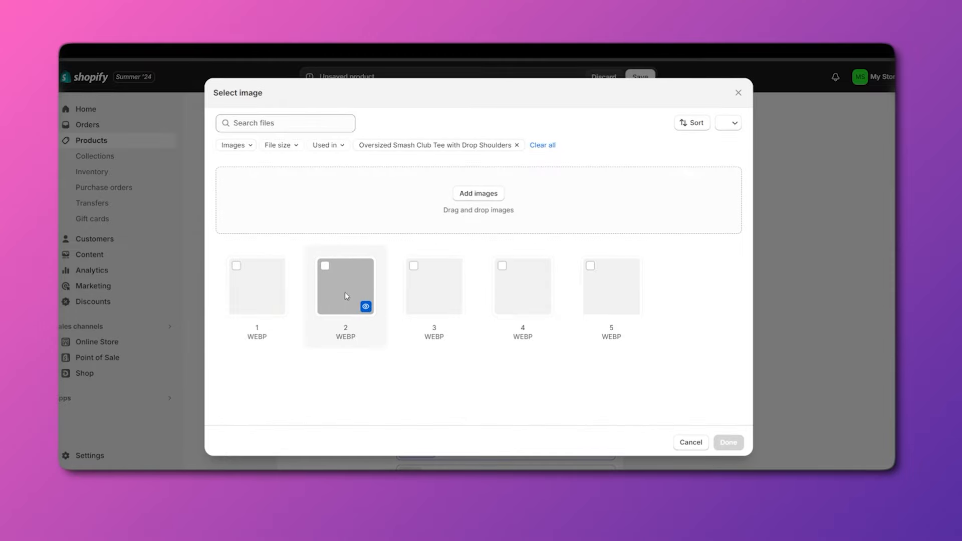
{"action": "left_click", "coordinate": [262, 297]}
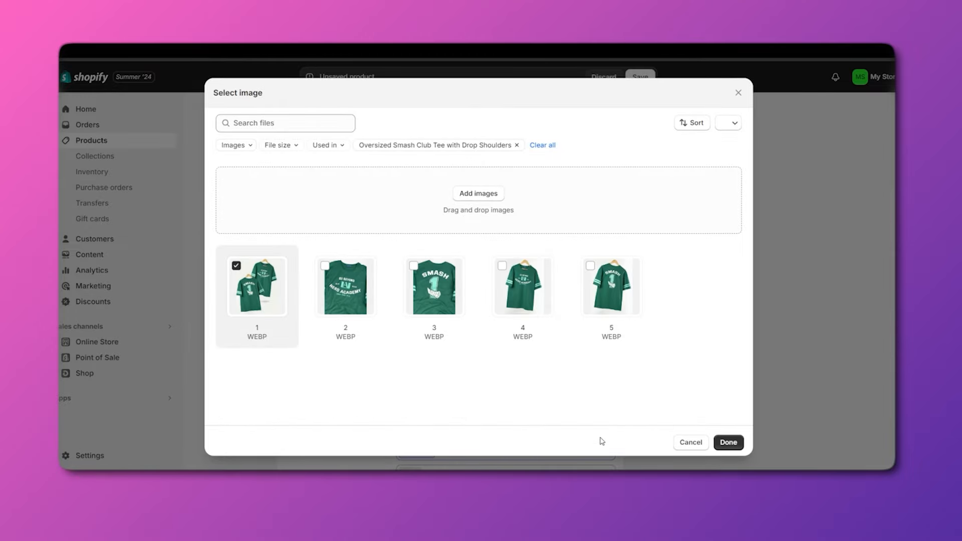
{"action": "left_click", "coordinate": [726, 442]}
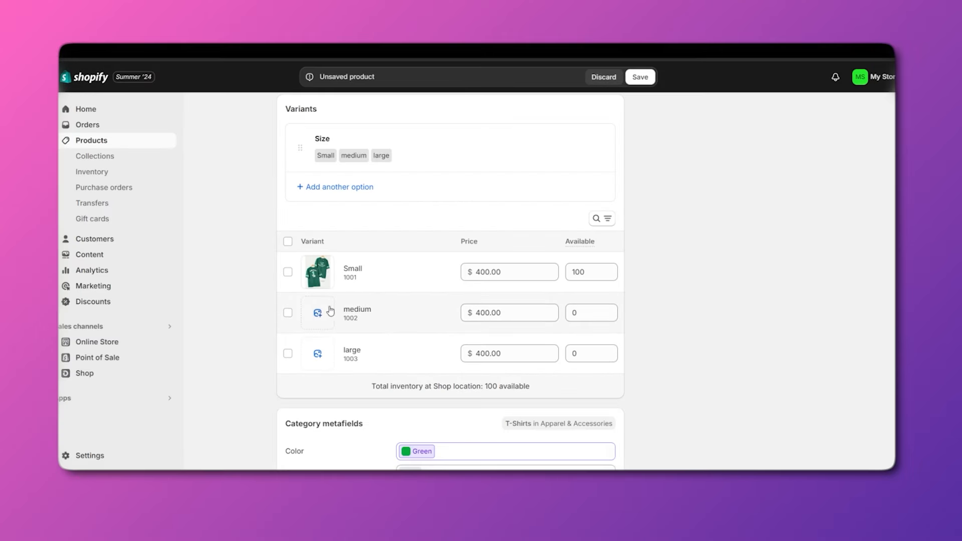
{"action": "left_click", "coordinate": [330, 311]}
{"action": "left_click", "coordinate": [434, 291]}
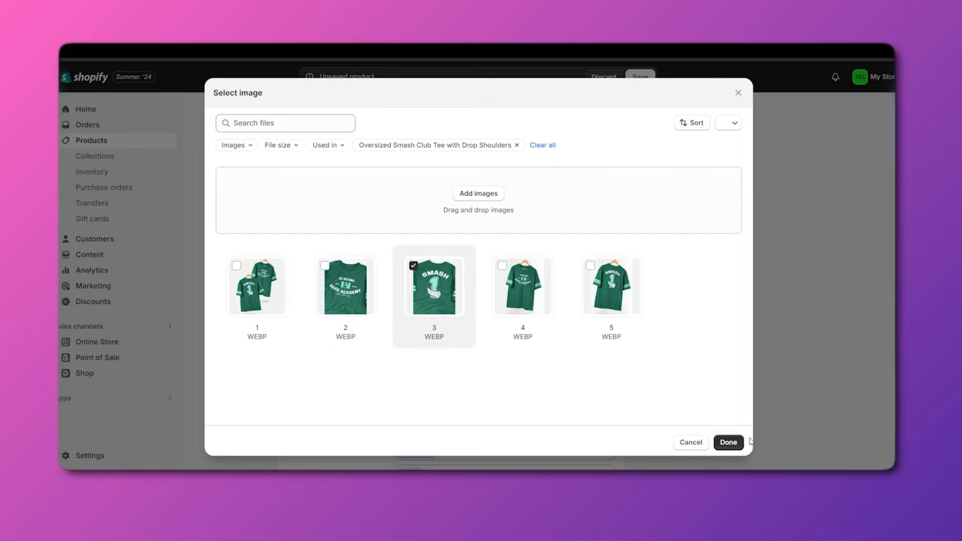
{"action": "left_click", "coordinate": [729, 443]}
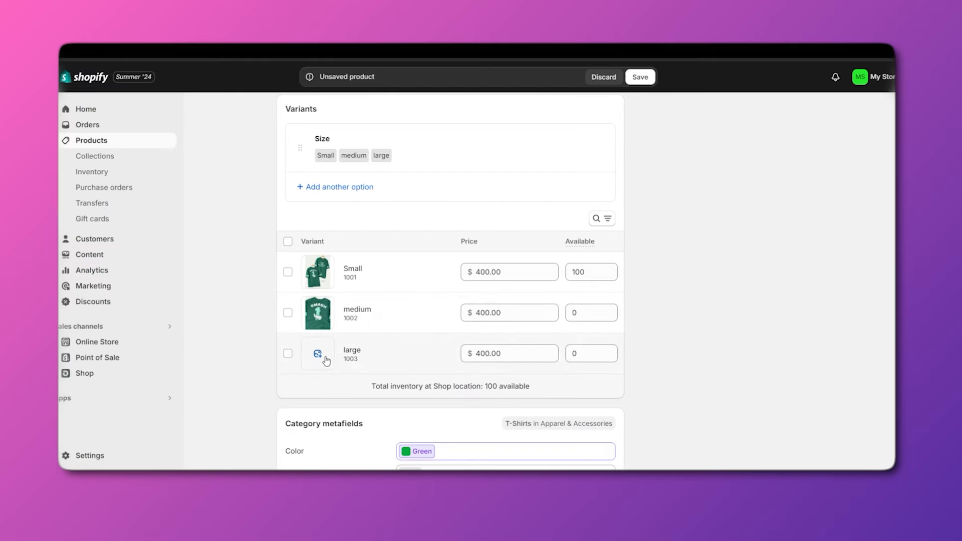
{"action": "left_click", "coordinate": [326, 361]}
{"action": "left_click", "coordinate": [471, 320]}
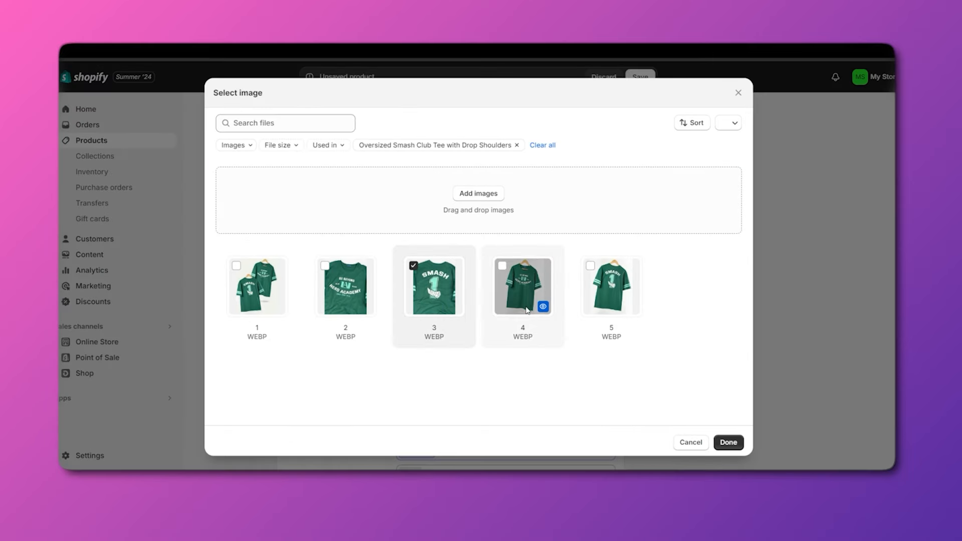
{"action": "left_click", "coordinate": [526, 310]}
{"action": "left_click", "coordinate": [729, 443]}
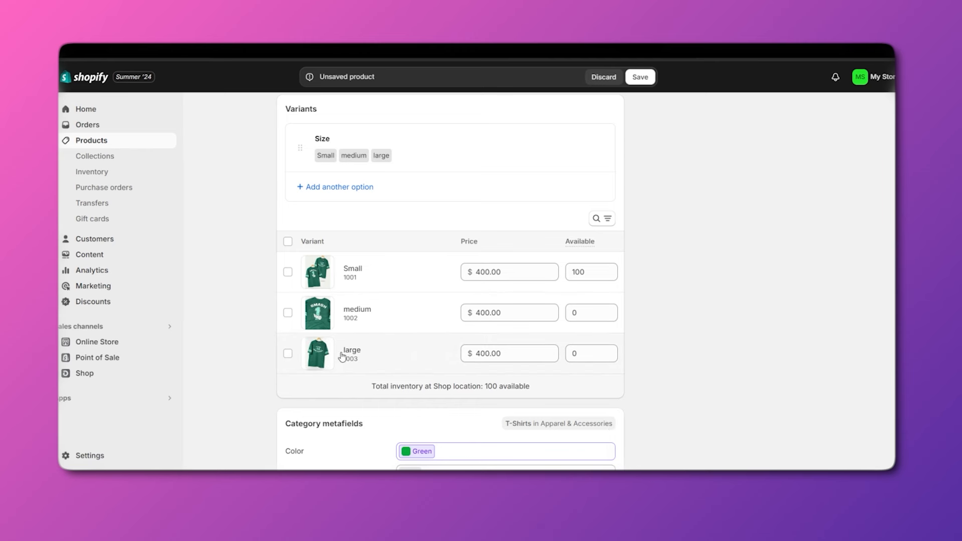
Change the large variant's price from 400.00 to 410.00.
{"action": "double_click", "coordinate": [490, 356]}
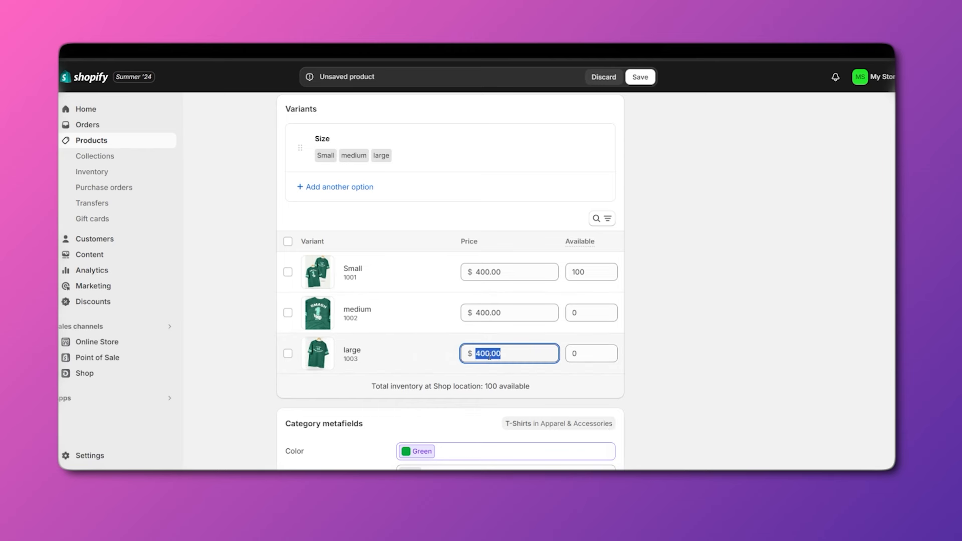
{"action": "left_click", "coordinate": [490, 357]}
{"action": "key", "text": "BackSpace"}
{"action": "key", "text": "BackSpace"}
{"action": "type", "text": "10"}
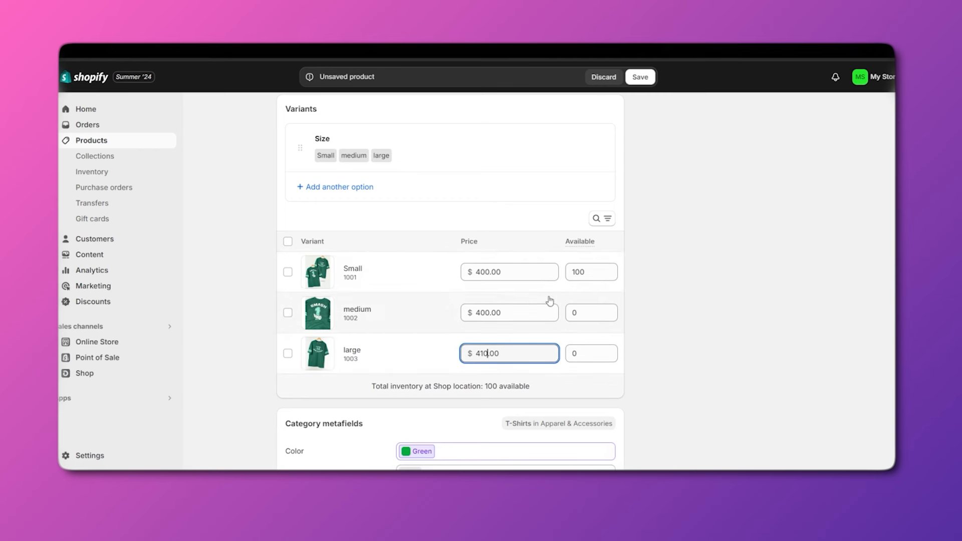
Set available stock to 50 for medium and 30 for large, totalling 180.
{"action": "left_click", "coordinate": [593, 312]}
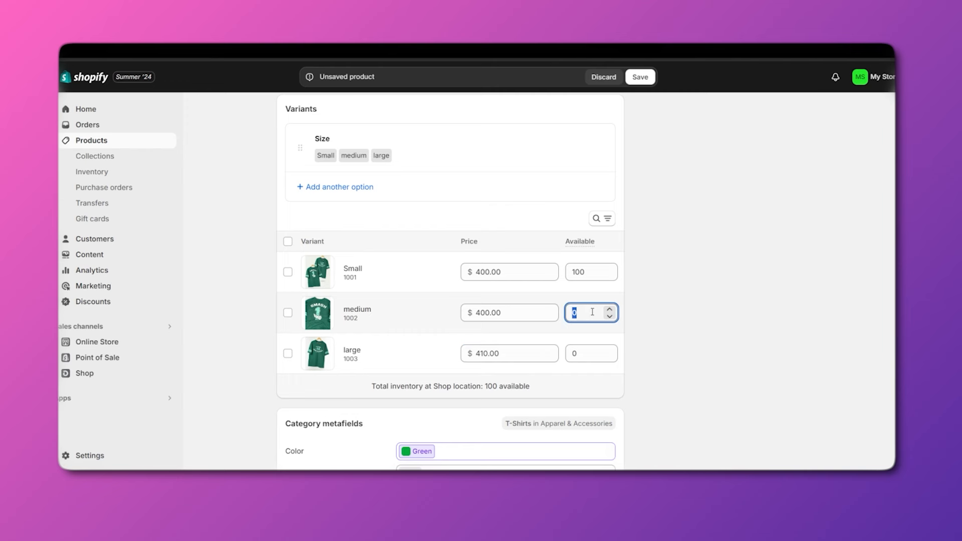
{"action": "type", "text": "50"}
{"action": "left_click", "coordinate": [586, 354]}
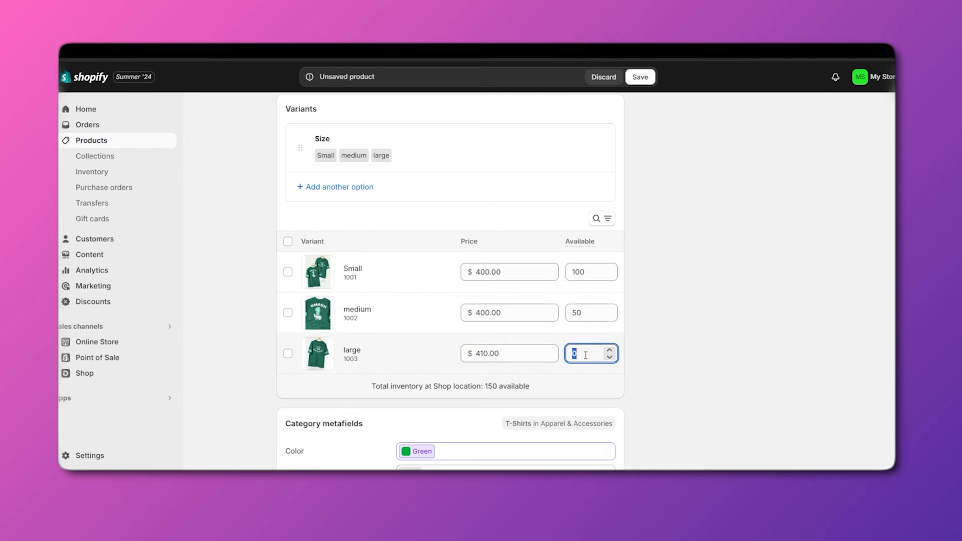
{"action": "type", "text": "30"}
{"action": "left_click", "coordinate": [636, 363]}
{"action": "scroll", "coordinate": [726, 361], "scroll_direction": "down", "scroll_amount": 2}
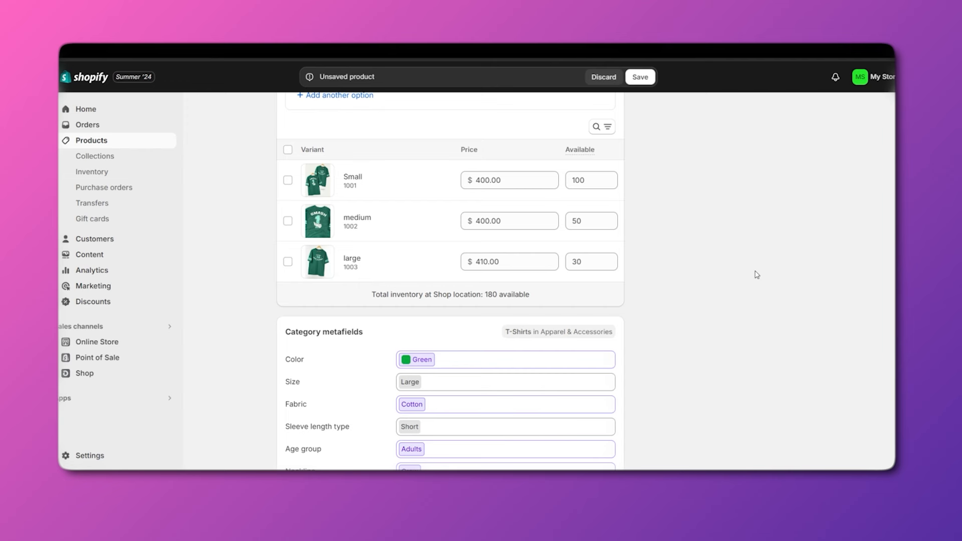
{"action": "scroll", "coordinate": [752, 274], "scroll_direction": "down", "scroll_amount": 3}
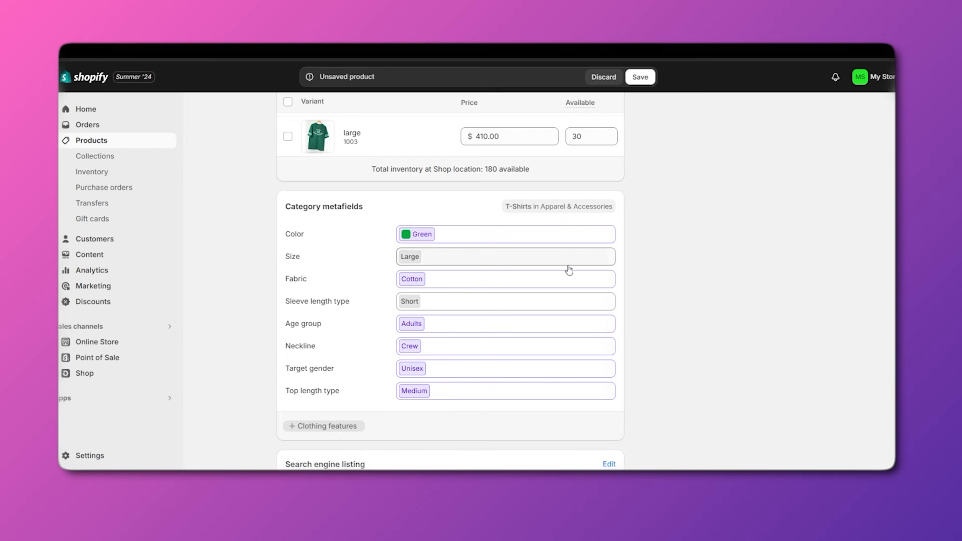
{"action": "scroll", "coordinate": [556, 319], "scroll_direction": "down", "scroll_amount": 1}
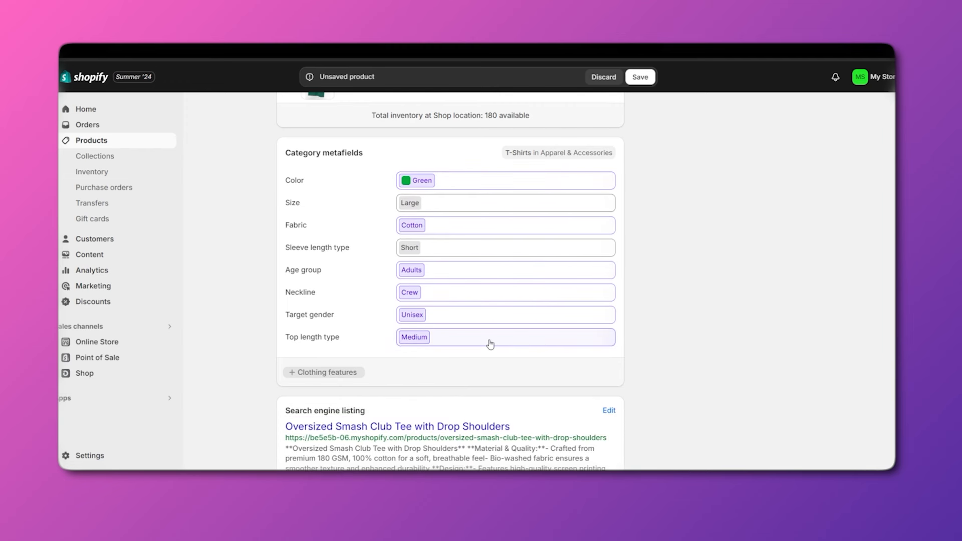
{"action": "scroll", "coordinate": [489, 341], "scroll_direction": "down", "scroll_amount": 1}
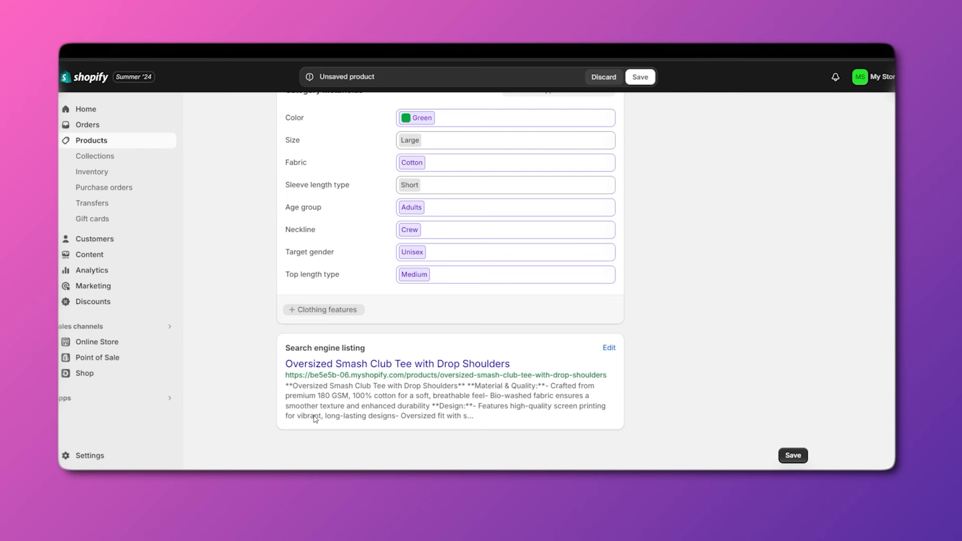
Make the search listing page title 'Oversized Smash Club Tee with Drop Shoulders SUMMER'.
{"action": "left_click", "coordinate": [610, 349]}
{"action": "scroll", "coordinate": [610, 366], "scroll_direction": "down", "scroll_amount": 2}
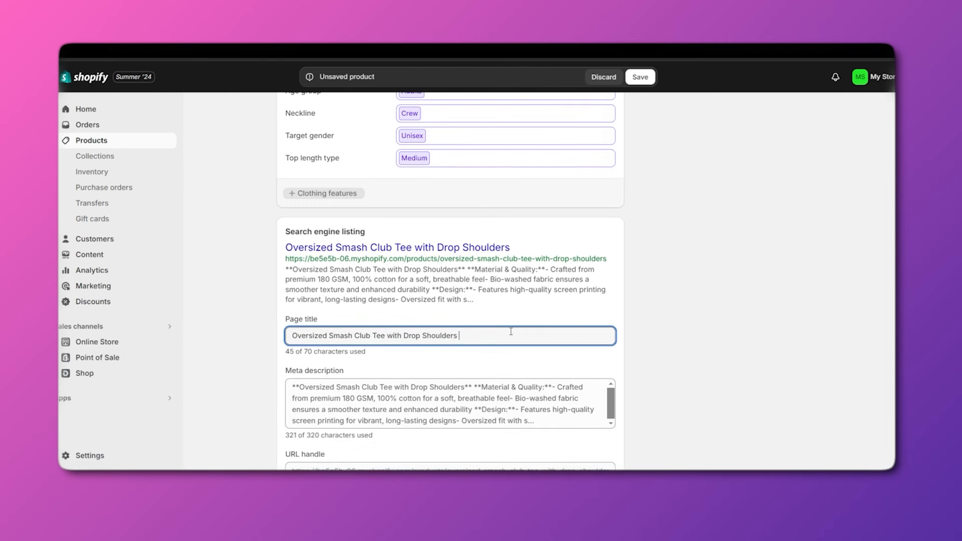
{"action": "type", "text": "- MAD "}
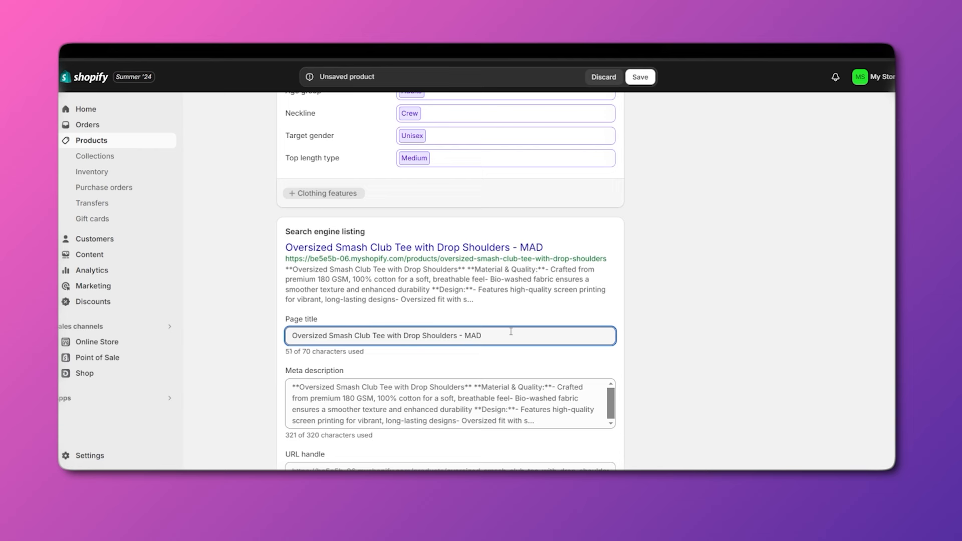
{"action": "type", "text": "CLOTHING"}
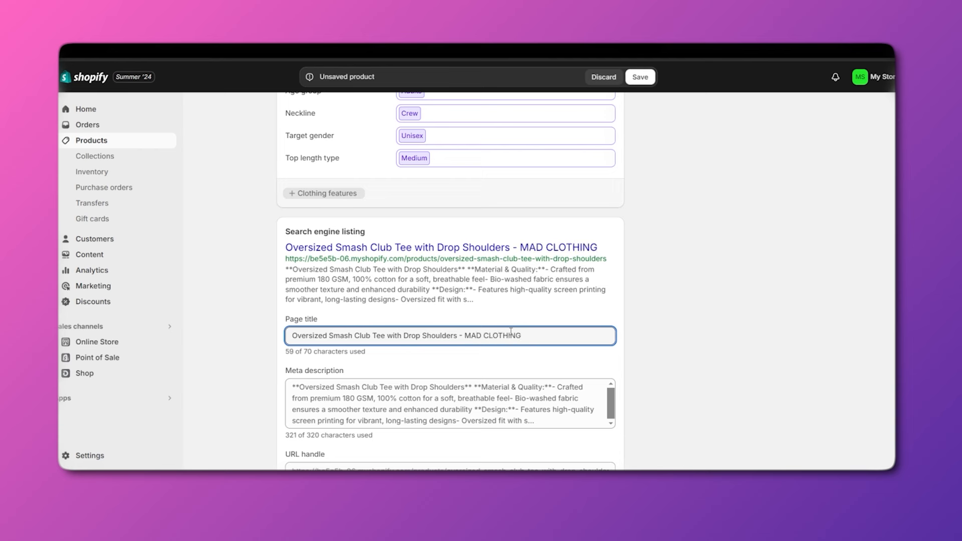
{"action": "key", "text": "shift+Left"}
{"action": "key", "text": "shift+Left"}
{"action": "key", "text": "shift+Left"}
{"action": "key", "text": "shift+Left"}
{"action": "key", "text": "shift+Left"}
{"action": "key", "text": "shift+Left"}
{"action": "key", "text": "shift+Left"}
{"action": "key", "text": "shift+Left"}
{"action": "key", "text": "shift+Left"}
{"action": "key", "text": "shift+Left"}
{"action": "key", "text": "shift+Left"}
{"action": "key", "text": "shift+Left"}
{"action": "key", "text": "shift+Left"}
{"action": "key", "text": "shift+Left"}
{"action": "key", "text": "BackSpace"}
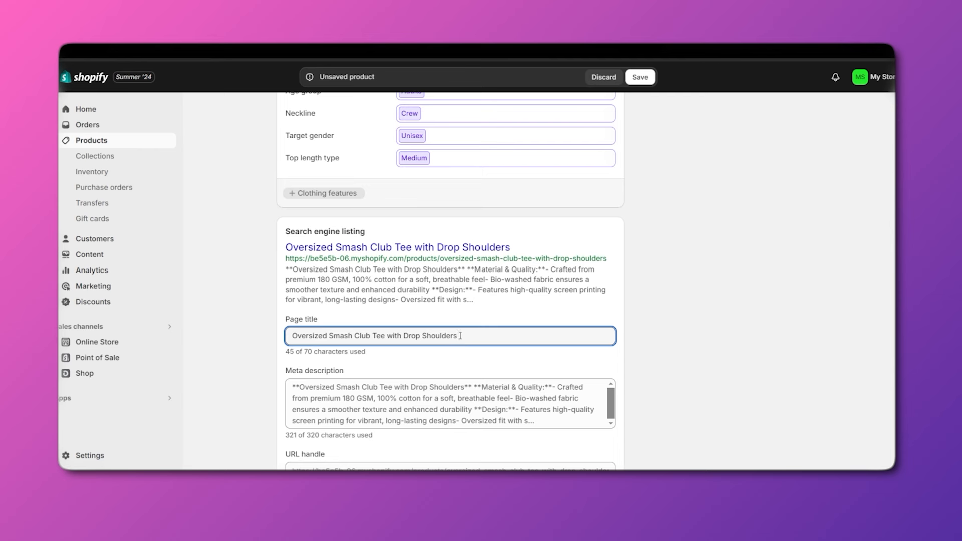
{"action": "type", "text": "SUMMER"}
{"action": "scroll", "coordinate": [775, 325], "scroll_direction": "down", "scroll_amount": 1}
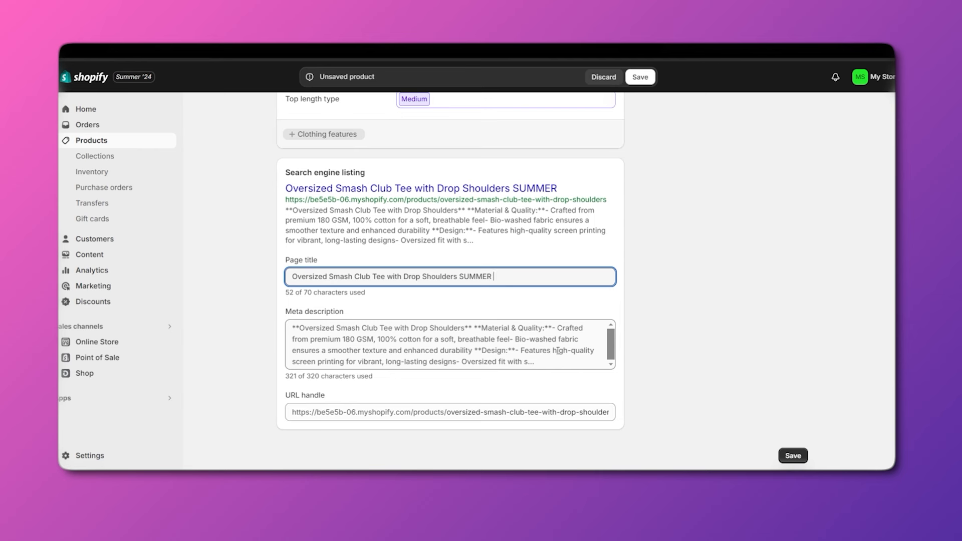
Trim the URL handle to 'oversized-smash-club-tee' plus random letters and save the product.
{"action": "left_click", "coordinate": [540, 411]}
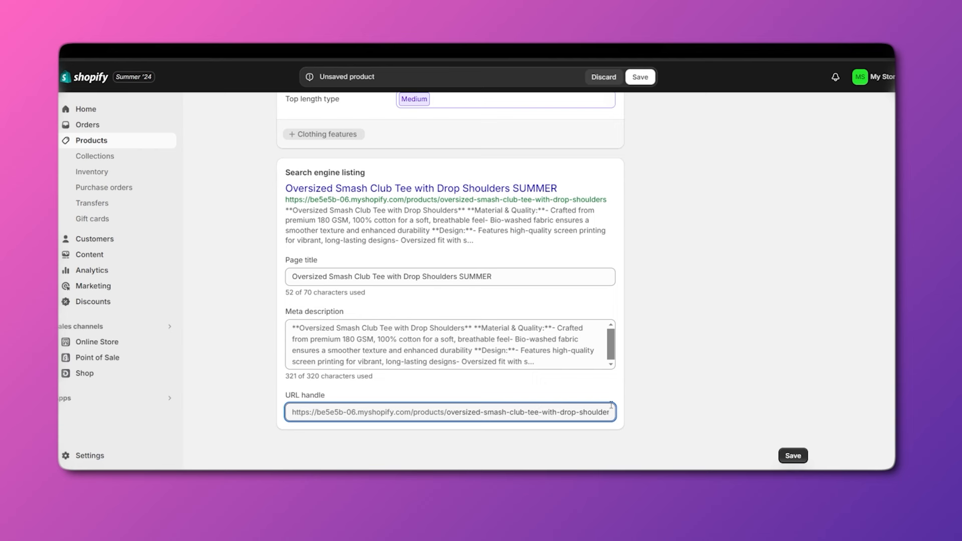
{"action": "left_click_drag", "start_coordinate": [613, 410], "coordinate": [447, 413]}
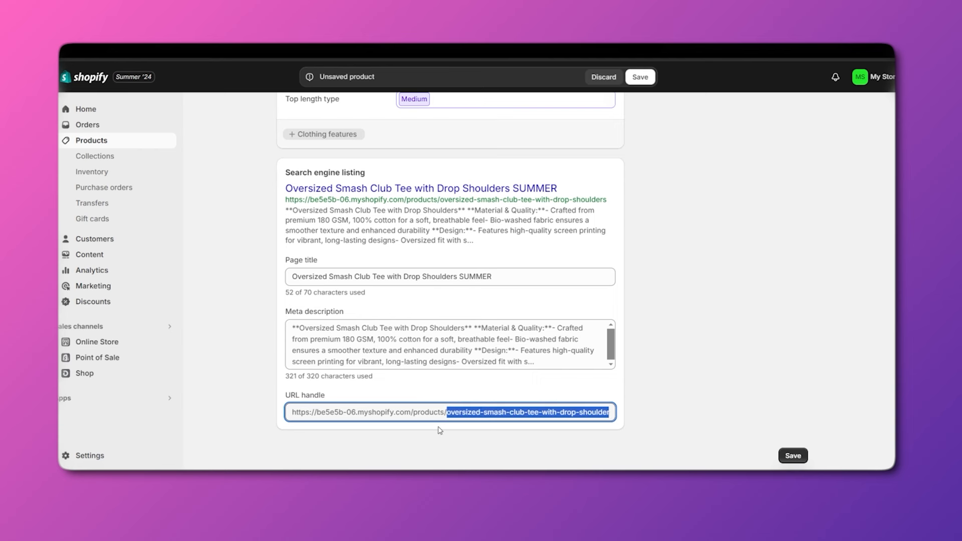
{"action": "key", "text": "Right"}
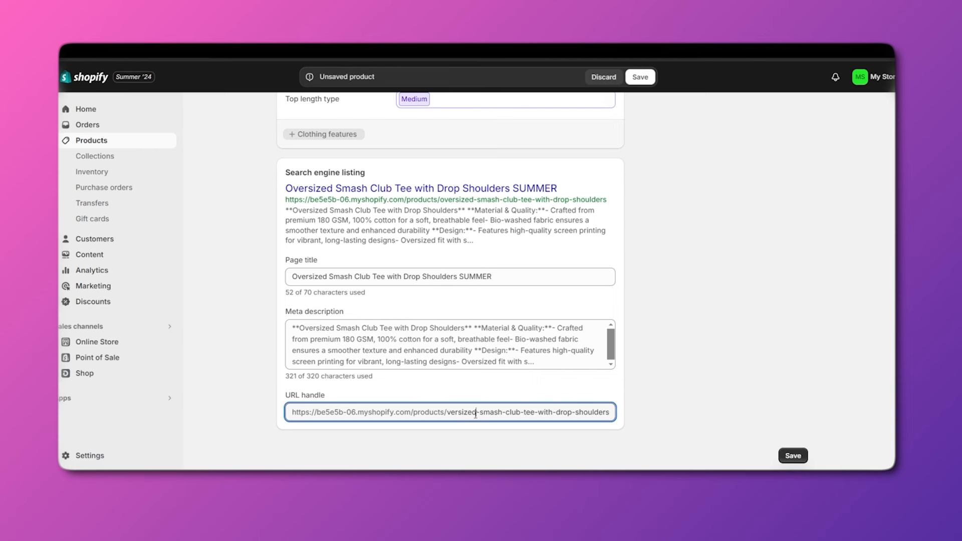
{"action": "key", "text": "Right"}
{"action": "key", "text": "Right"}
{"action": "key", "text": "Right"}
{"action": "key", "text": "Right"}
{"action": "key", "text": "Right"}
{"action": "key", "text": "Right"}
{"action": "key", "text": "Right"}
{"action": "key", "text": "Right"}
{"action": "key", "text": "Right"}
{"action": "key", "text": "Right"}
{"action": "key", "text": "Right"}
{"action": "key", "text": "Right"}
{"action": "key", "text": "Right"}
{"action": "key", "text": "Right"}
{"action": "key", "text": "Right"}
{"action": "key", "text": "BackSpace"}
{"action": "key", "text": "BackSpace"}
{"action": "key", "text": "BackSpace"}
{"action": "key", "text": "BackSpace"}
{"action": "key", "text": "BackSpace"}
{"action": "key", "text": "BackSpace"}
{"action": "key", "text": "BackSpace"}
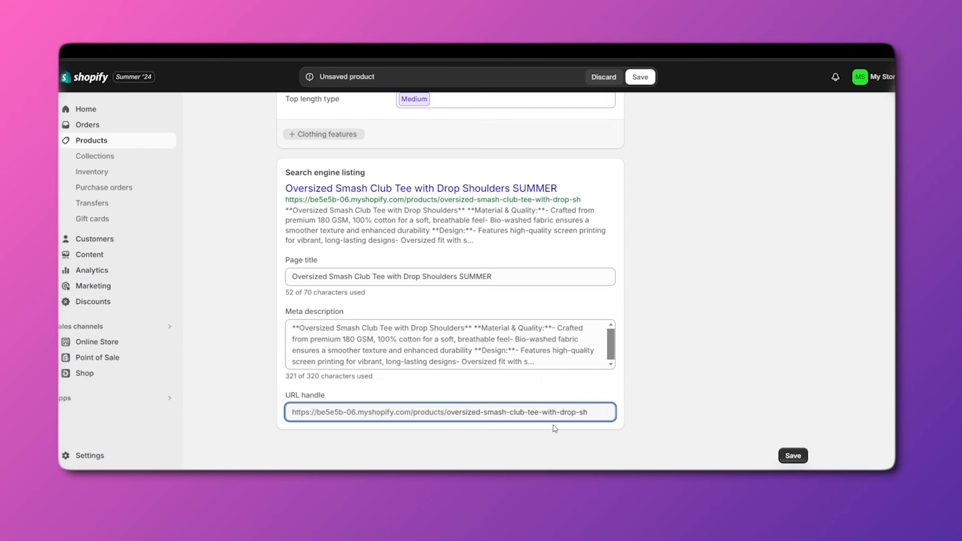
{"action": "key", "text": "BackSpace"}
{"action": "key", "text": "BackSpace"}
{"action": "key", "text": "BackSpace"}
{"action": "key", "text": "BackSpace"}
{"action": "key", "text": "BackSpace"}
{"action": "key", "text": "BackSpace"}
{"action": "key", "text": "BackSpace"}
{"action": "key", "text": "BackSpace"}
{"action": "key", "text": "BackSpace"}
{"action": "key", "text": "BackSpace"}
{"action": "key", "text": "BackSpace"}
{"action": "key", "text": "BackSpace"}
{"action": "key", "text": "BackSpace"}
{"action": "key", "text": "BackSpace"}
{"action": "key", "text": "BackSpace"}
{"action": "key", "text": "BackSpace"}
{"action": "key", "text": "BackSpace"}
{"action": "key", "text": "BackSpace"}
{"action": "key", "text": "BackSpace"}
{"action": "key", "text": "BackSpace"}
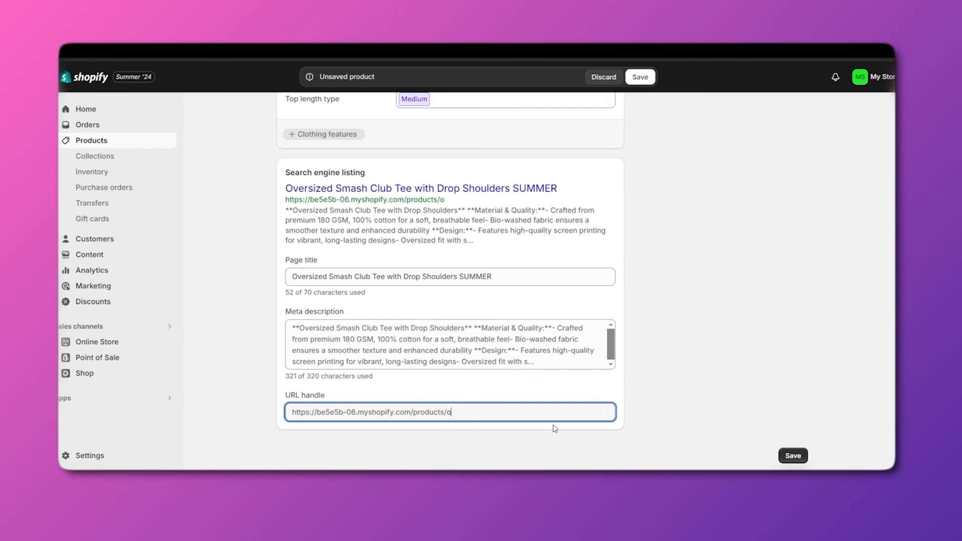
{"action": "type", "text": "versized-smash-club-tee-wit"}
{"action": "key", "text": "BackSpace"}
{"action": "key", "text": "BackSpace"}
{"action": "key", "text": "BackSpace"}
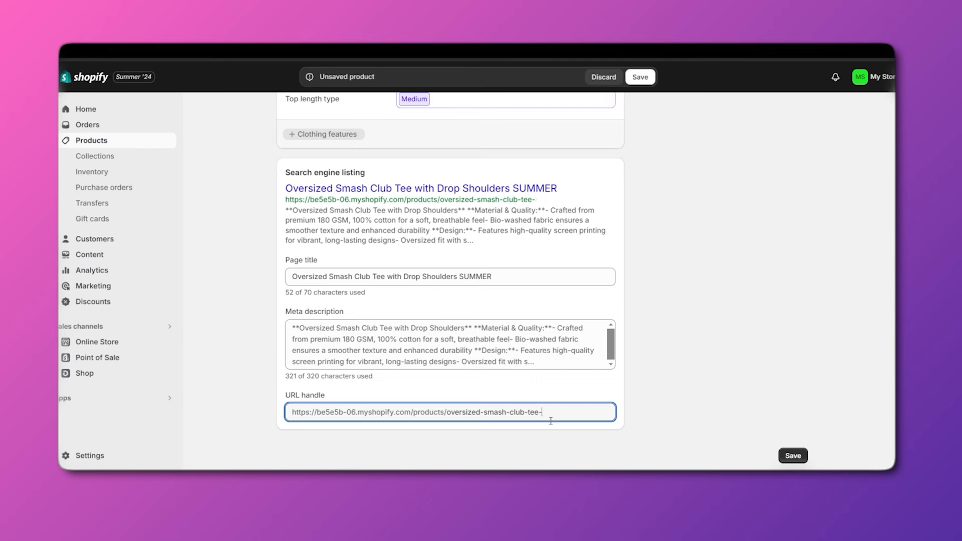
{"action": "type", "text": "WADAWKDKAWJDLAW"}
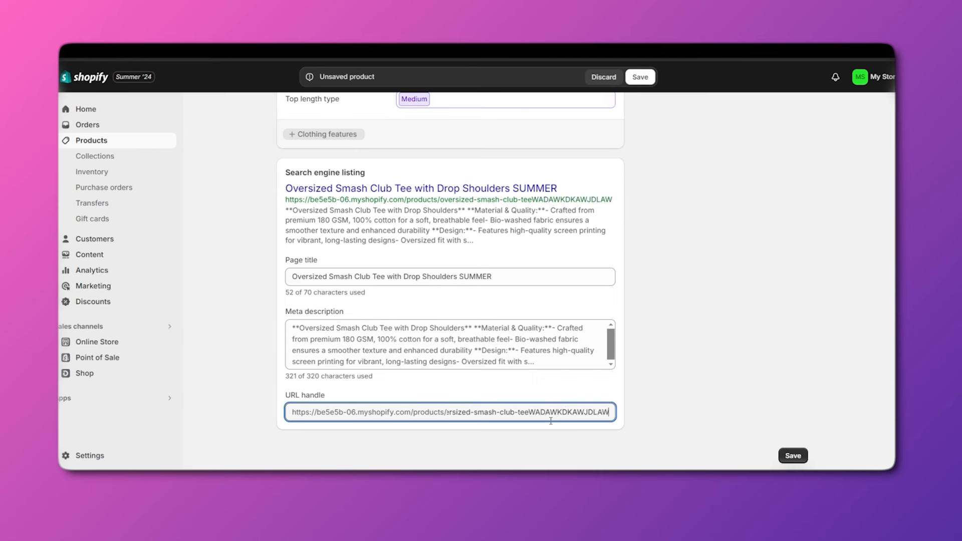
{"action": "left_click", "coordinate": [793, 456]}
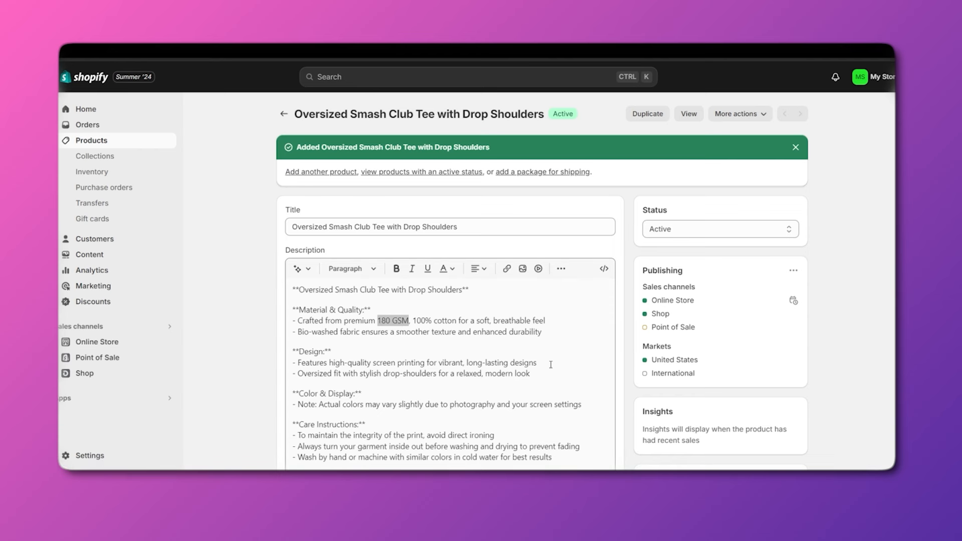
Review the Status choices and leave the saved product Active.
{"action": "left_click", "coordinate": [677, 234]}
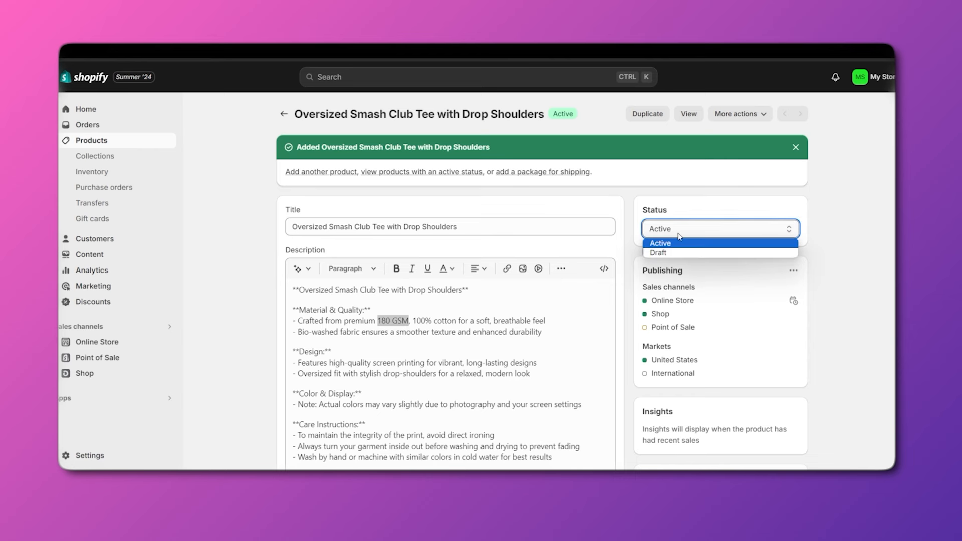
{"action": "left_click", "coordinate": [814, 252]}
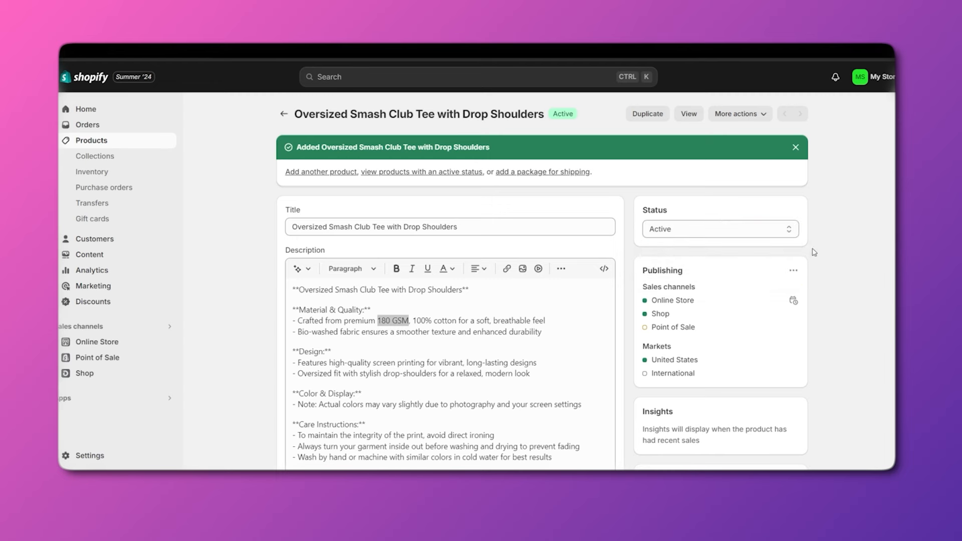
{"action": "left_click", "coordinate": [689, 115]}
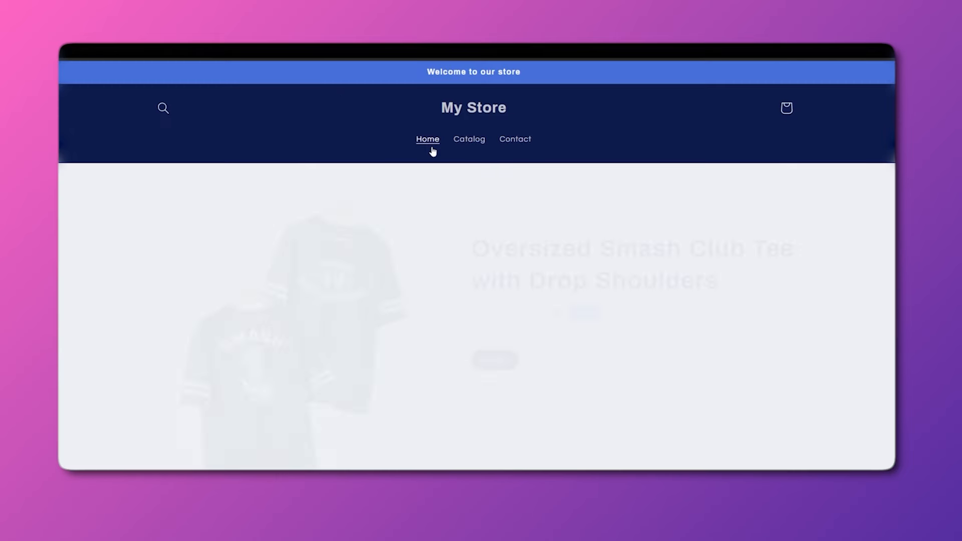
{"action": "scroll", "coordinate": [481, 210], "scroll_direction": "down", "scroll_amount": 4}
{"action": "scroll", "coordinate": [532, 250], "scroll_direction": "up", "scroll_amount": 2}
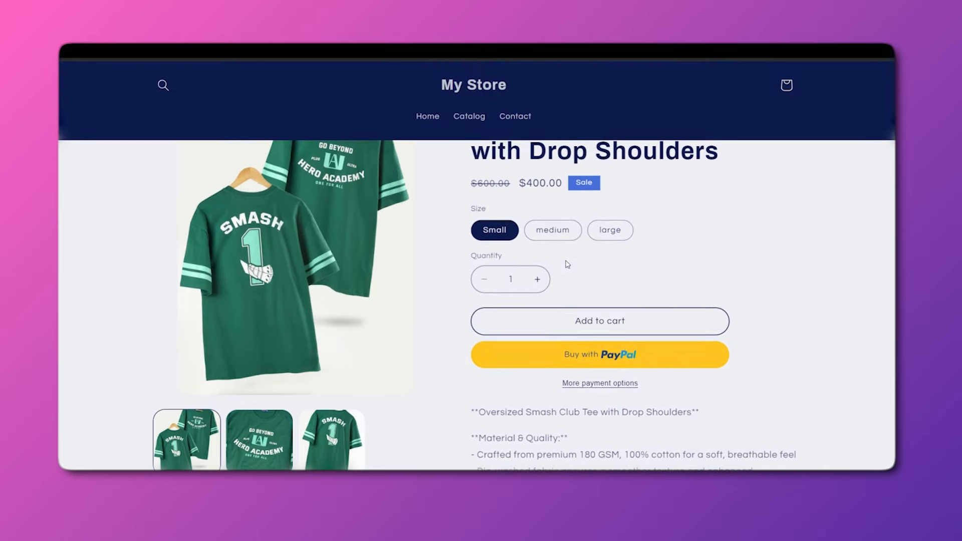
{"action": "scroll", "coordinate": [587, 294], "scroll_direction": "up", "scroll_amount": 1}
{"action": "scroll", "coordinate": [581, 301], "scroll_direction": "up", "scroll_amount": 2}
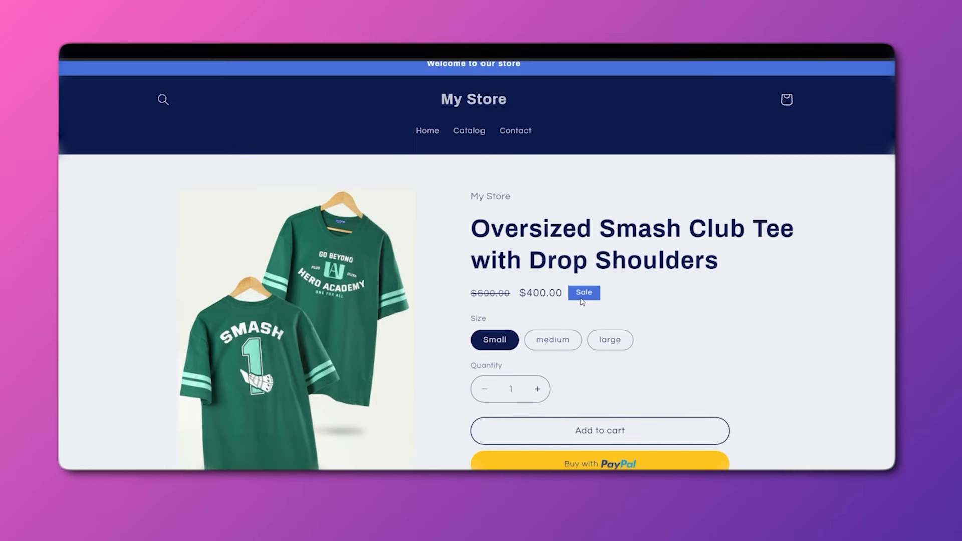
{"action": "scroll", "coordinate": [585, 236], "scroll_direction": "down", "scroll_amount": 1}
{"action": "scroll", "coordinate": [530, 216], "scroll_direction": "down", "scroll_amount": 1}
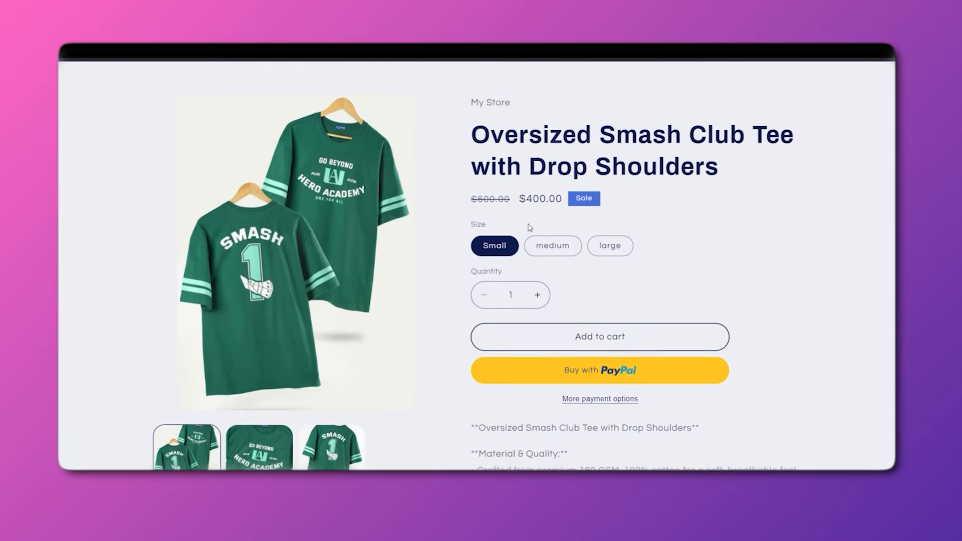
{"action": "scroll", "coordinate": [537, 225], "scroll_direction": "down", "scroll_amount": 1}
{"action": "left_click", "coordinate": [542, 225]}
{"action": "left_click", "coordinate": [612, 235]}
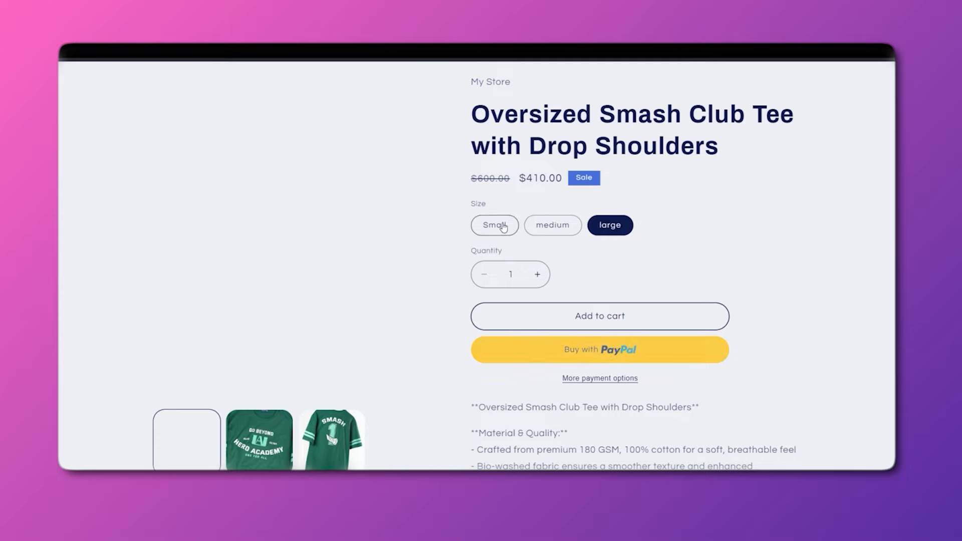
{"action": "scroll", "coordinate": [535, 260], "scroll_direction": "down", "scroll_amount": 4}
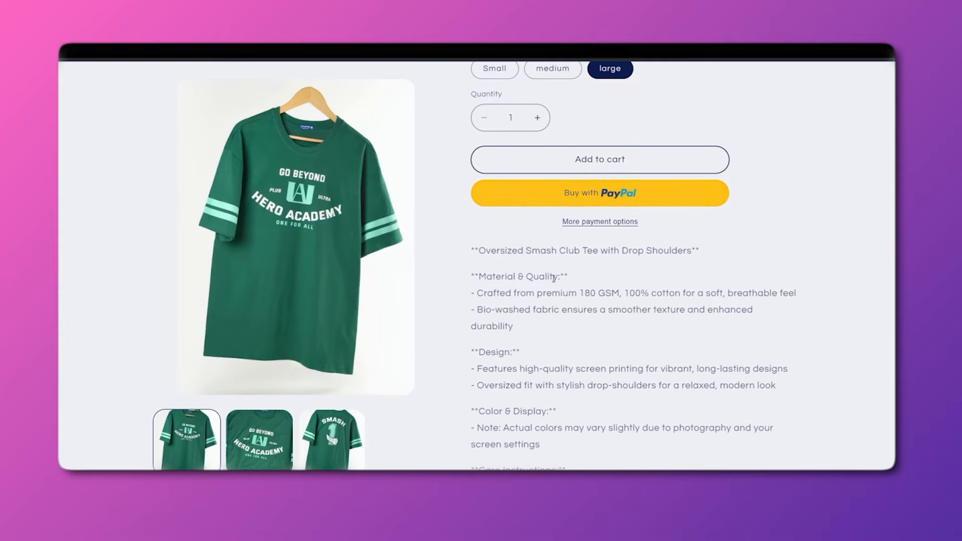
{"action": "scroll", "coordinate": [544, 280], "scroll_direction": "down", "scroll_amount": 10}
{"action": "scroll", "coordinate": [466, 166], "scroll_direction": "up", "scroll_amount": 3}
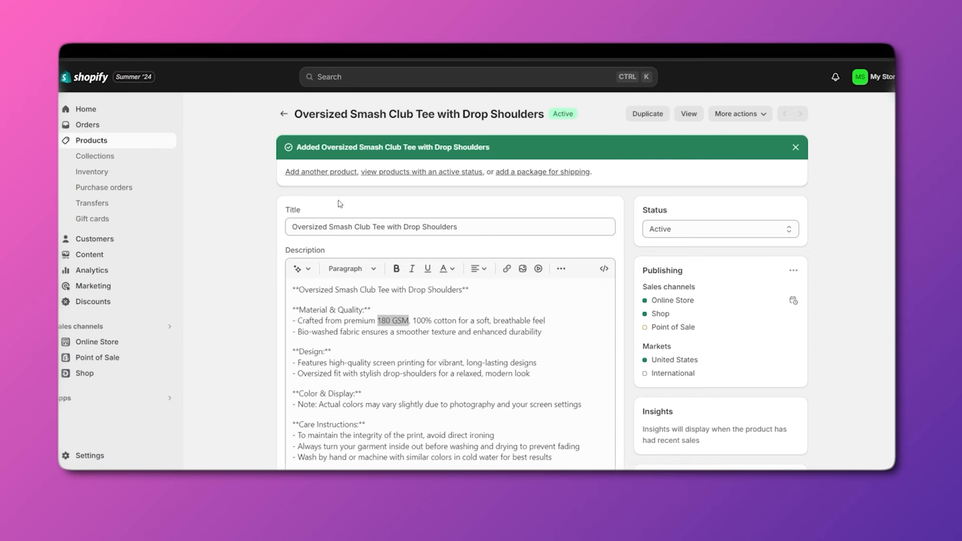
Copy the product link, verify it in a new browser tab, then reopen the share options.
{"action": "left_click", "coordinate": [759, 115]}
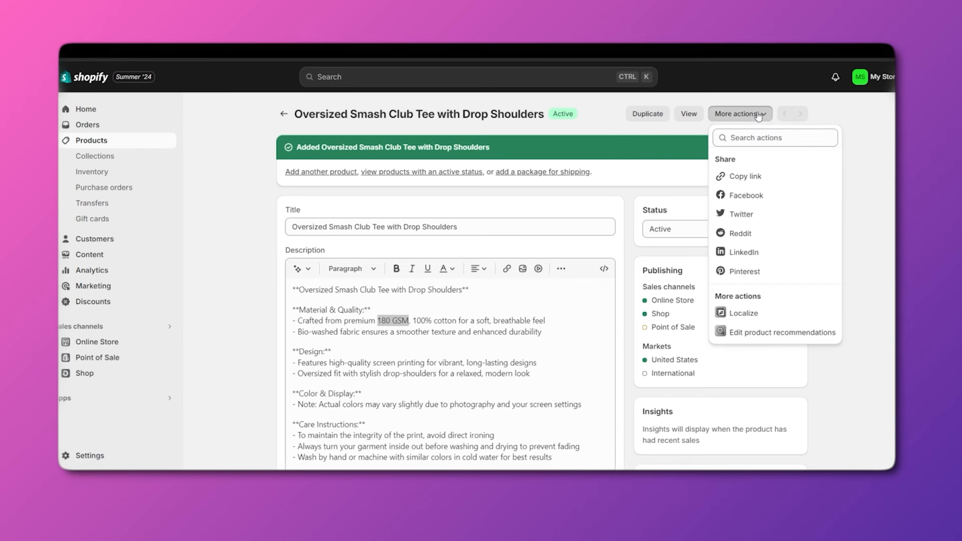
{"action": "left_click", "coordinate": [747, 182]}
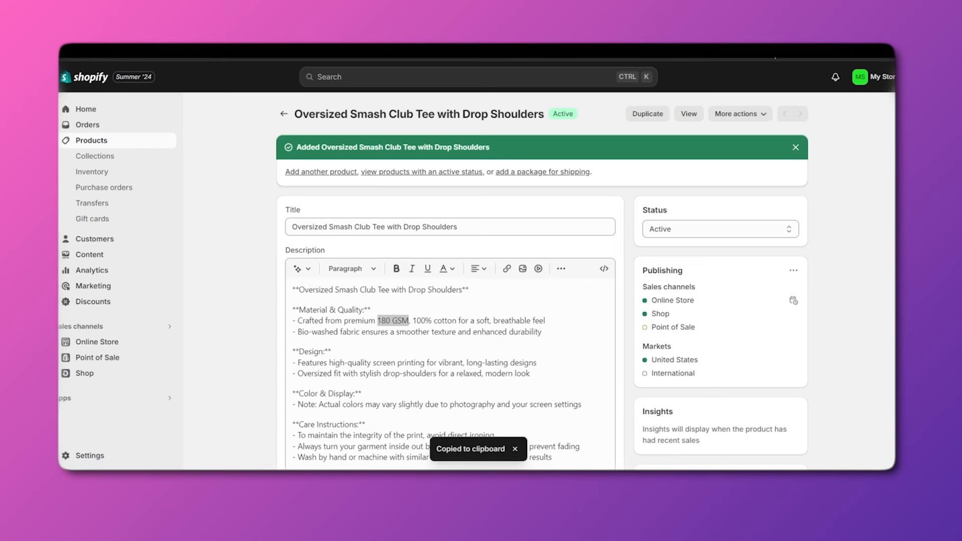
{"action": "key", "text": "ctrl+t"}
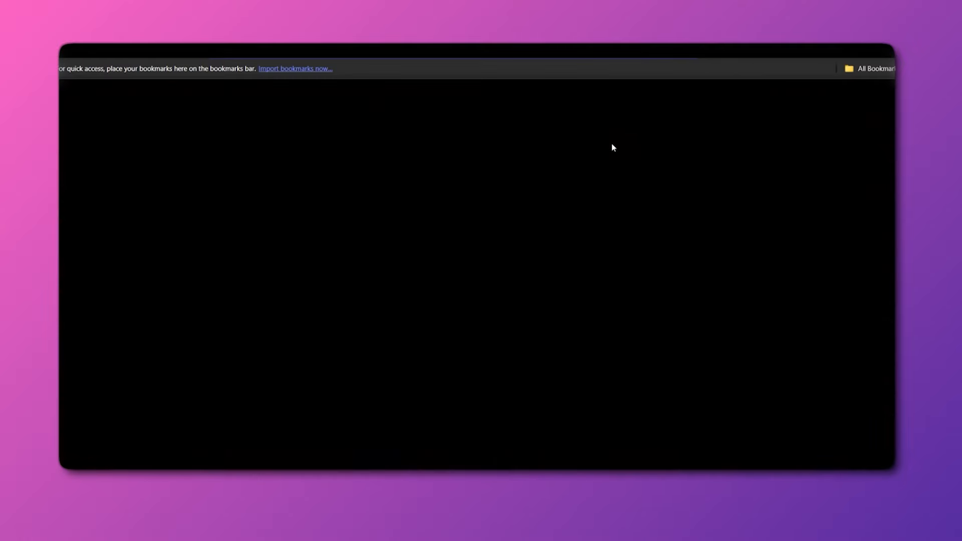
{"action": "key", "text": "ctrl+v"}
{"action": "key", "text": "Return"}
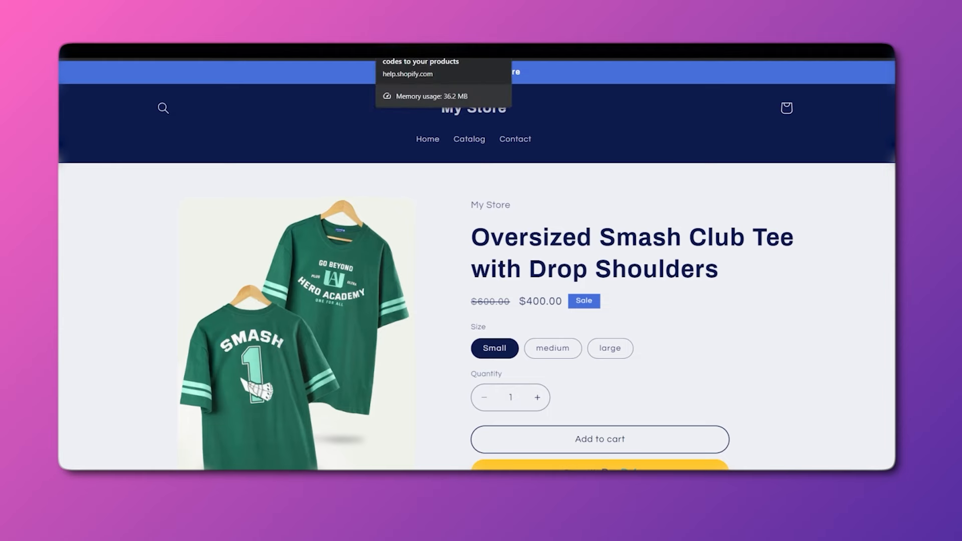
{"action": "scroll", "coordinate": [476, 260], "scroll_direction": "down", "scroll_amount": 10}
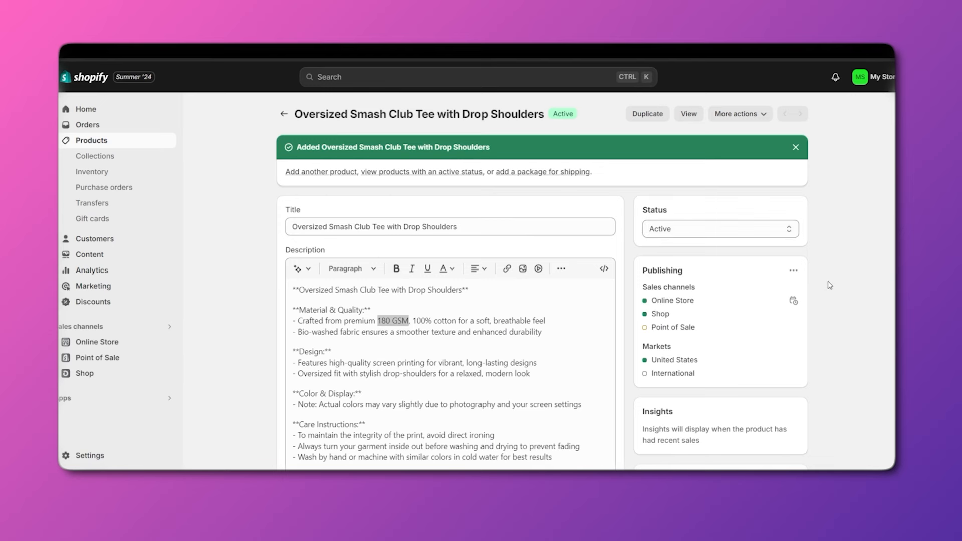
{"action": "scroll", "coordinate": [830, 285], "scroll_direction": "down", "scroll_amount": 2}
{"action": "scroll", "coordinate": [767, 140], "scroll_direction": "up", "scroll_amount": 2}
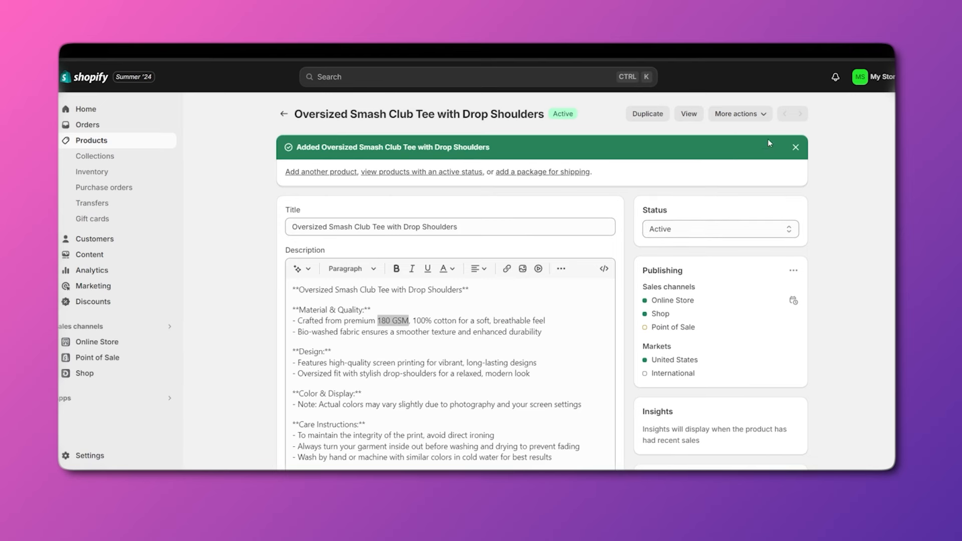
{"action": "left_click", "coordinate": [754, 116]}
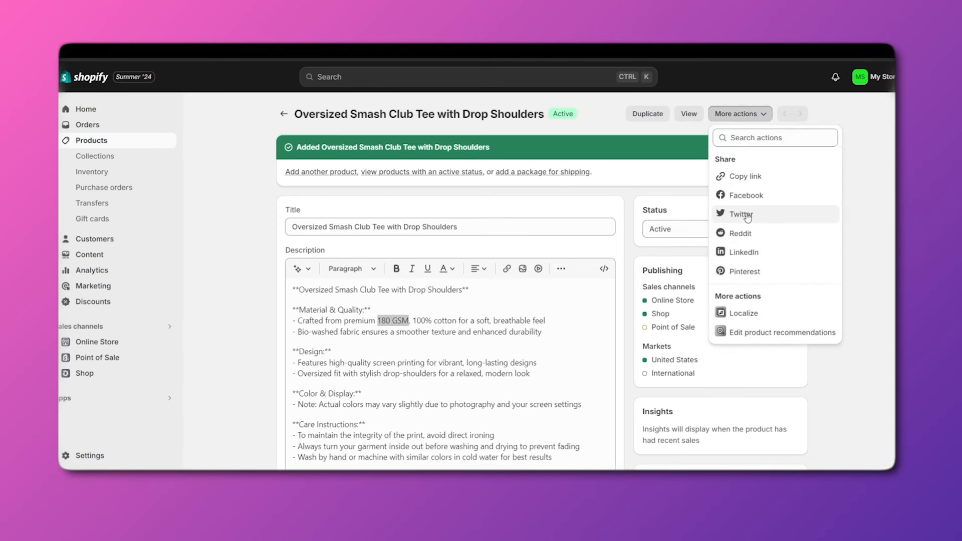
Set the tee's product type to 'Winter Tshirts'.
{"action": "left_click", "coordinate": [876, 307]}
{"action": "scroll", "coordinate": [876, 307], "scroll_direction": "down", "scroll_amount": 4}
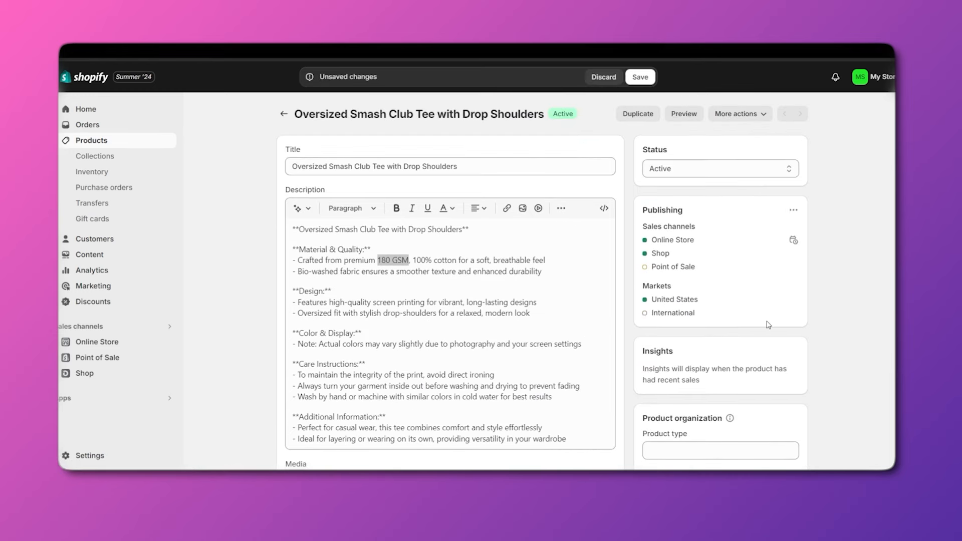
{"action": "scroll", "coordinate": [752, 300], "scroll_direction": "down", "scroll_amount": 5}
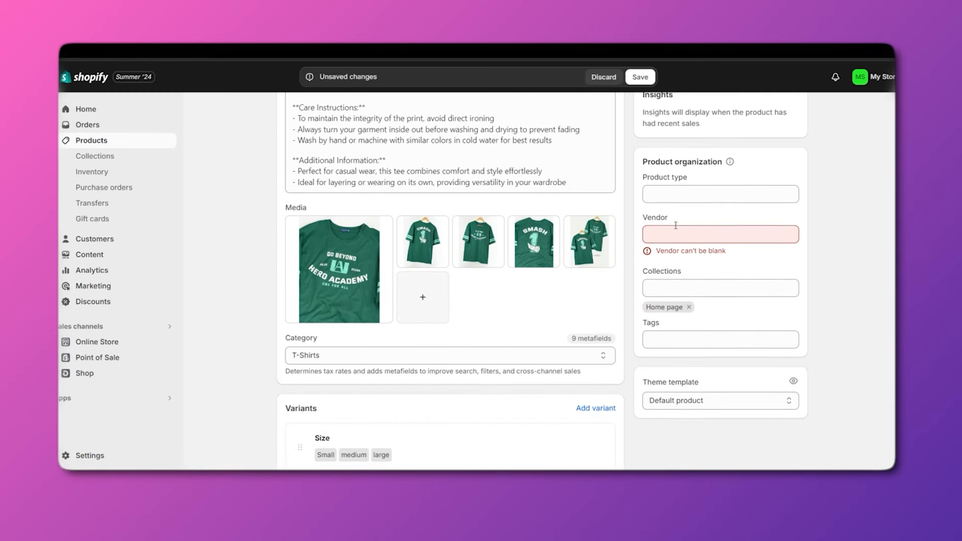
{"action": "left_click", "coordinate": [666, 196]}
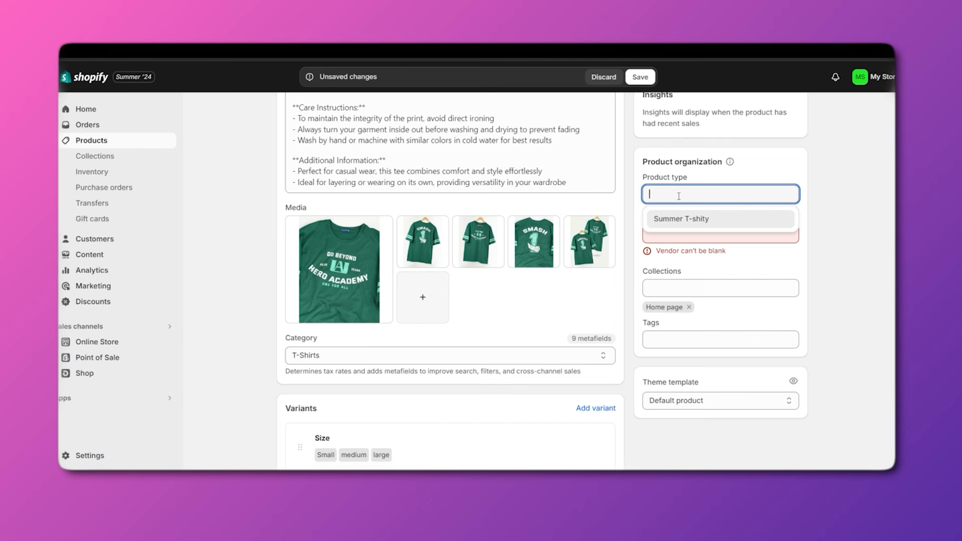
{"action": "type", "text": "wINTER"}
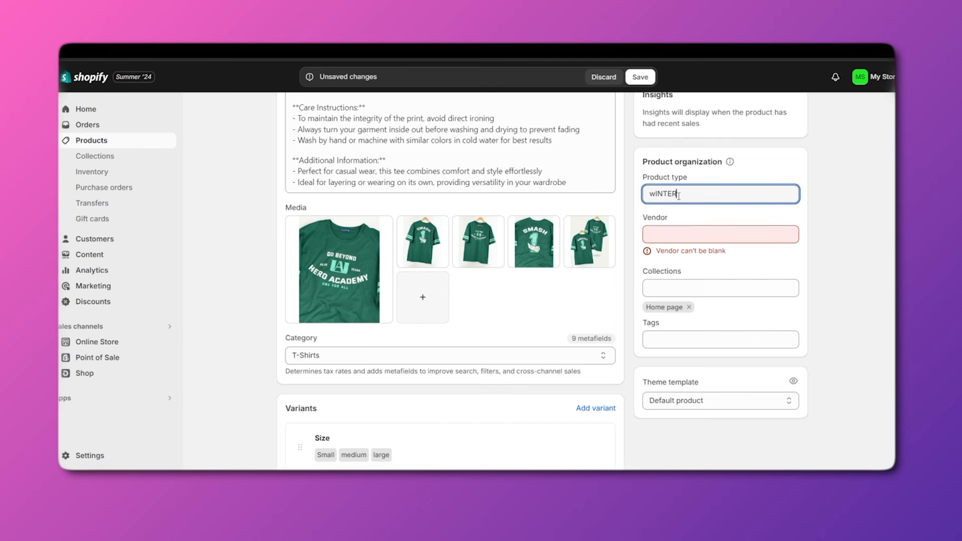
{"action": "key", "text": "BackSpace"}
{"action": "key", "text": "BackSpace"}
{"action": "key", "text": "BackSpace"}
{"action": "key", "text": "BackSpace"}
{"action": "key", "text": "BackSpace"}
{"action": "type", "text": "Winter"}
{"action": "type", "text": " Tshitys"}
{"action": "type", "text": "s"}
{"action": "left_click", "coordinate": [856, 312]}
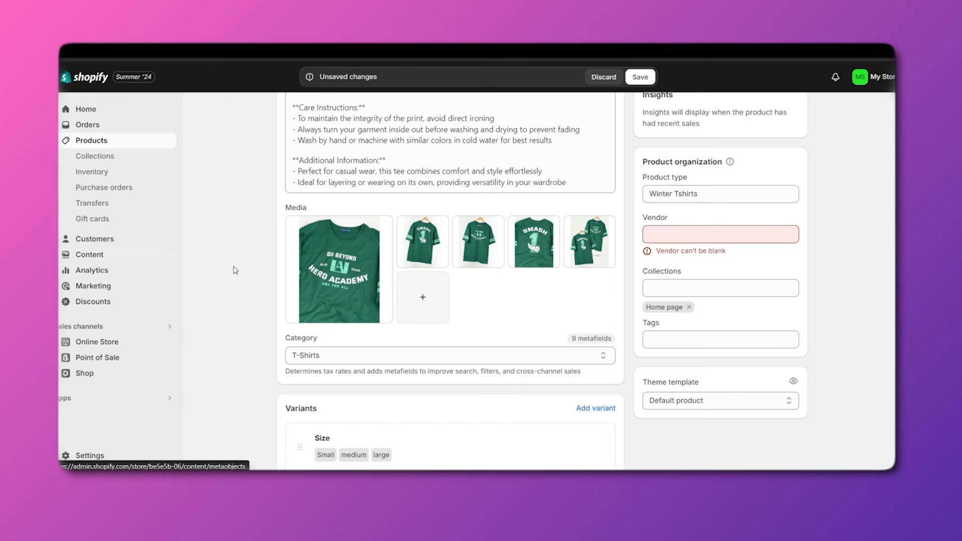
Add 'mad Clothing' as a new vendor for the tee.
{"action": "left_click", "coordinate": [680, 238]}
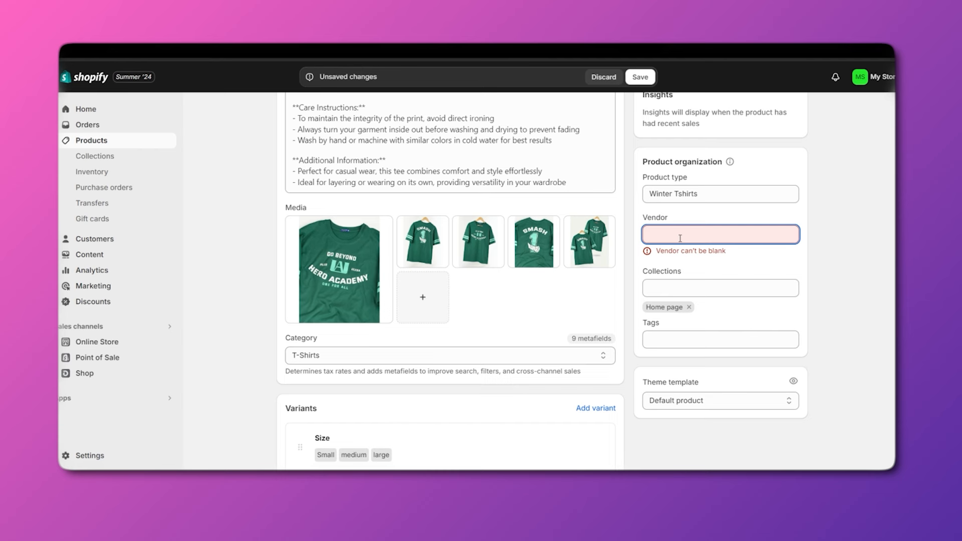
{"action": "type", "text": "mad"}
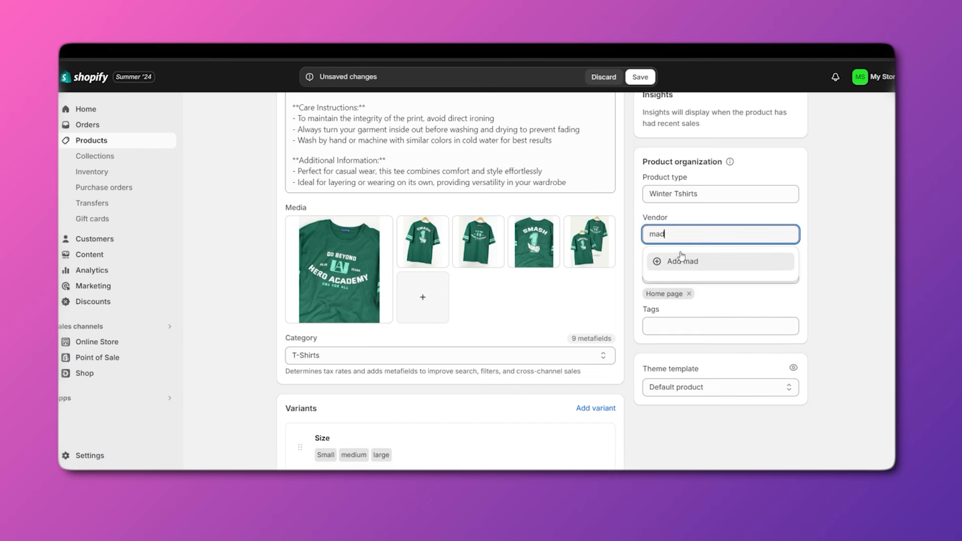
{"action": "type", "text": " Clothing"}
{"action": "left_click", "coordinate": [725, 270]}
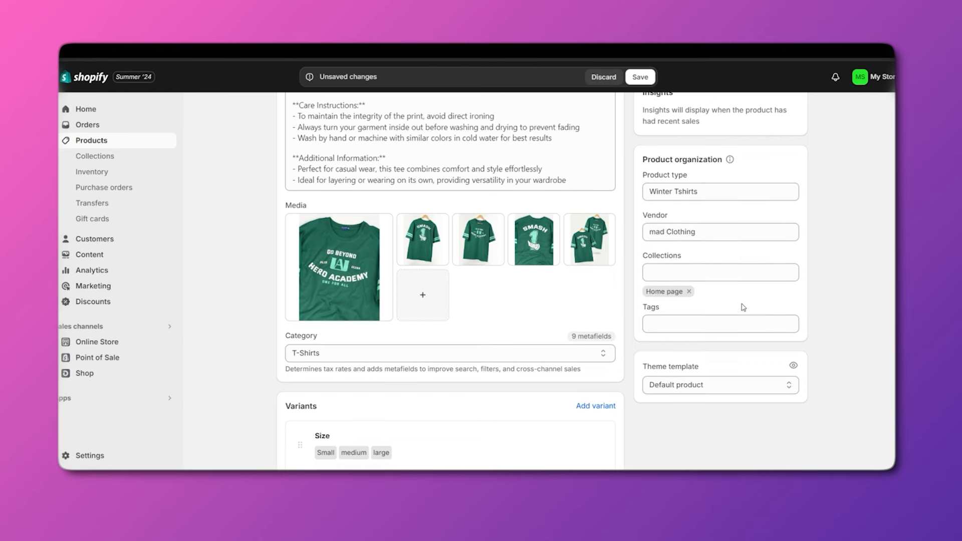
{"action": "scroll", "coordinate": [662, 250], "scroll_direction": "down", "scroll_amount": 1}
Delete the nonexistent 'Summer' collection entry and remove the tee from Home page.
{"action": "left_click", "coordinate": [661, 237]}
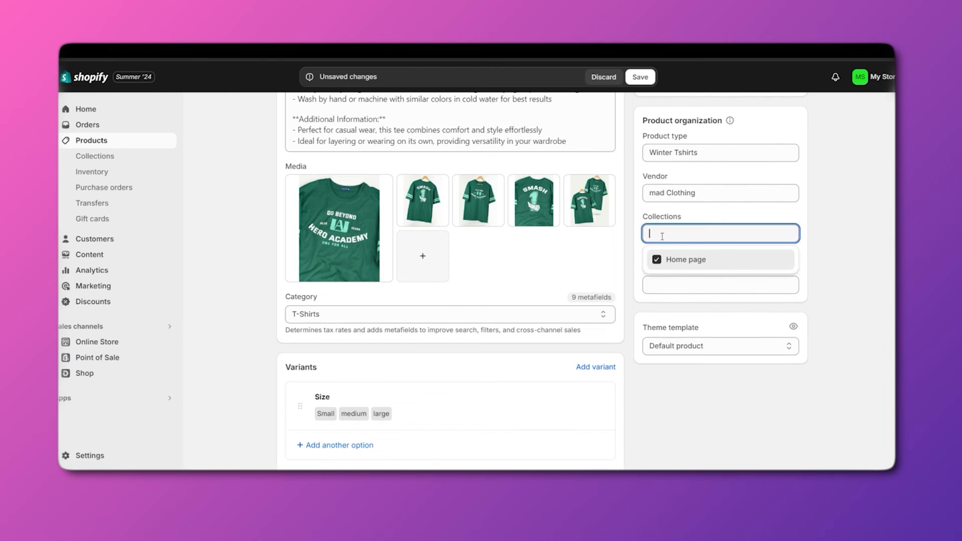
{"action": "type", "text": "Summer"}
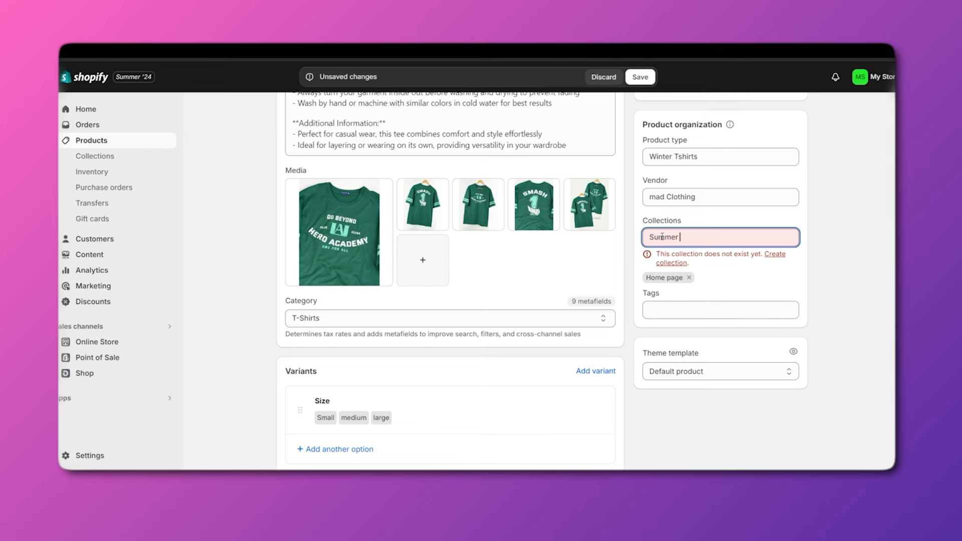
{"action": "scroll", "coordinate": [663, 237], "scroll_direction": "up", "scroll_amount": 1}
{"action": "left_click", "coordinate": [663, 245]}
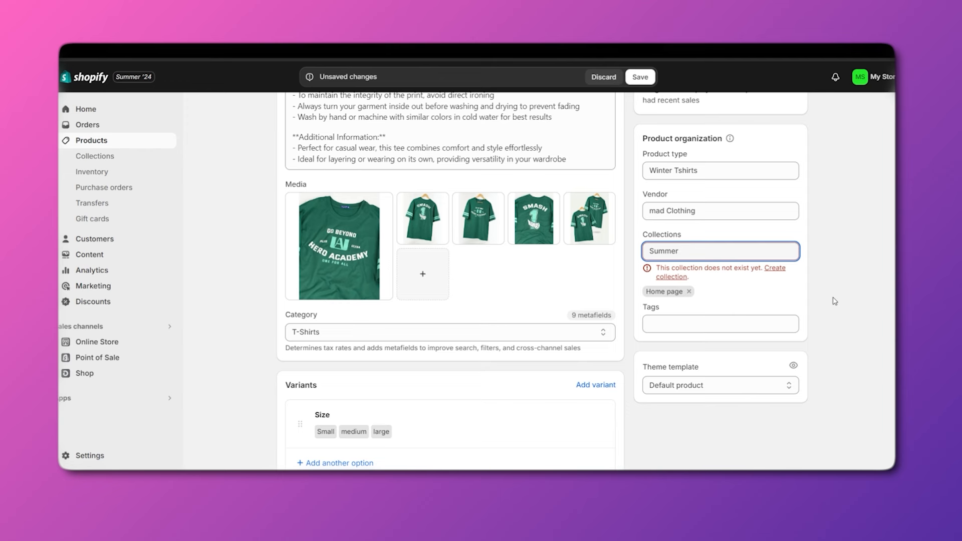
{"action": "left_click", "coordinate": [700, 327]}
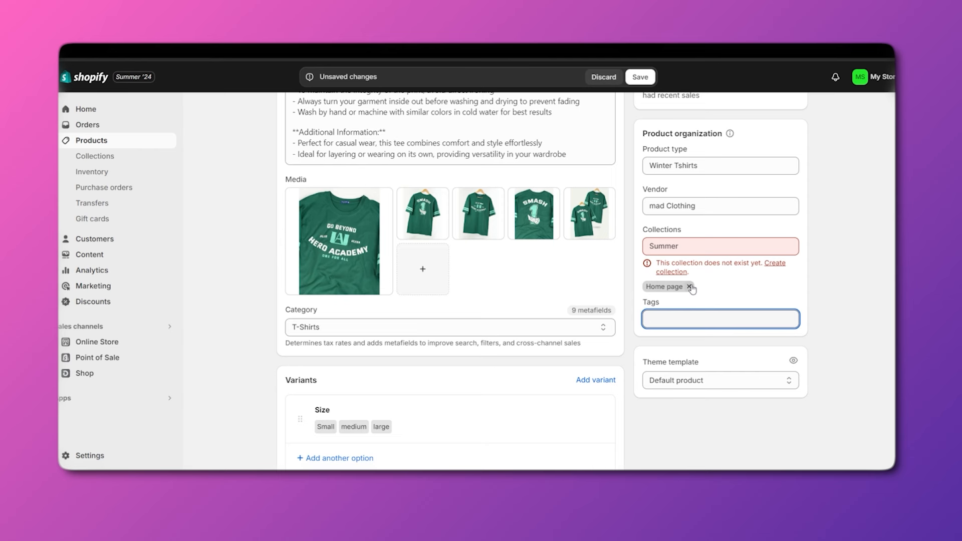
{"action": "double_click", "coordinate": [712, 248]}
{"action": "key", "text": "BackSpace"}
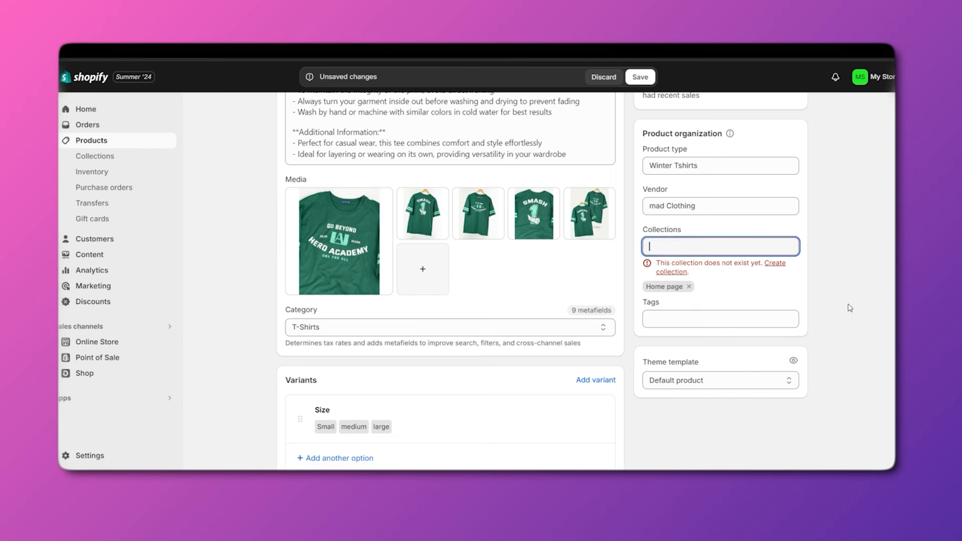
{"action": "left_click", "coordinate": [854, 293]}
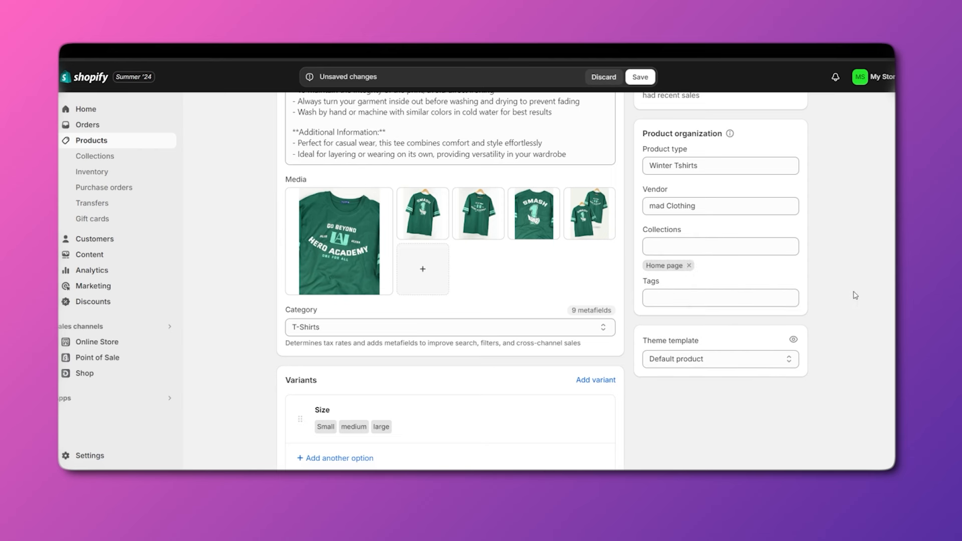
{"action": "left_click", "coordinate": [689, 267]}
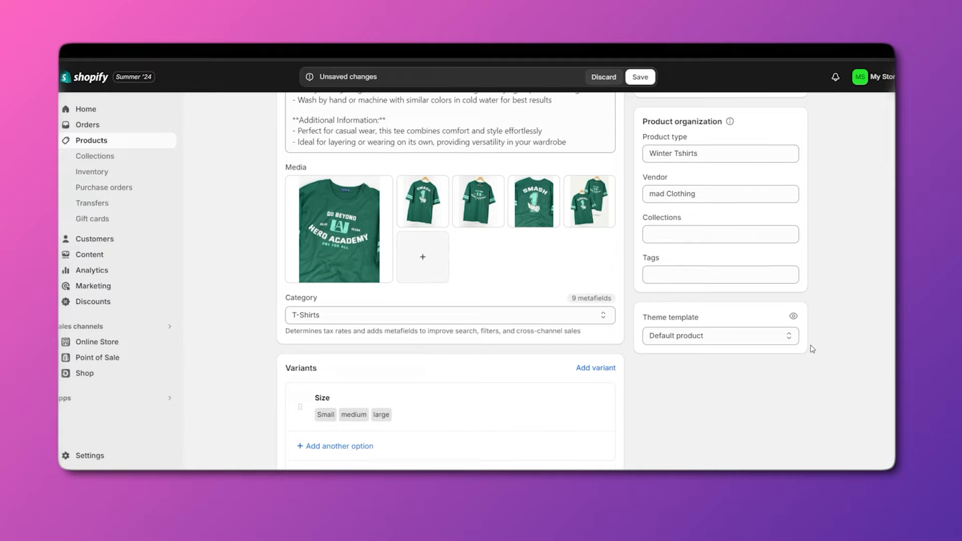
Save the tee's type, vendor and collection changes, returning to the Products list.
{"action": "scroll", "coordinate": [796, 358], "scroll_direction": "down", "scroll_amount": 10}
{"action": "scroll", "coordinate": [784, 366], "scroll_direction": "up", "scroll_amount": 8}
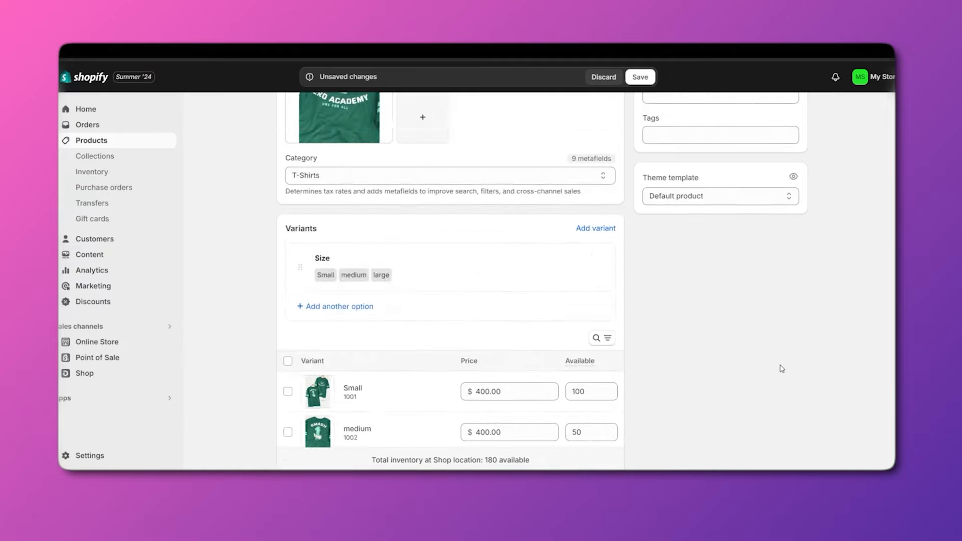
{"action": "scroll", "coordinate": [782, 368], "scroll_direction": "up", "scroll_amount": 5}
{"action": "scroll", "coordinate": [680, 356], "scroll_direction": "down", "scroll_amount": 8}
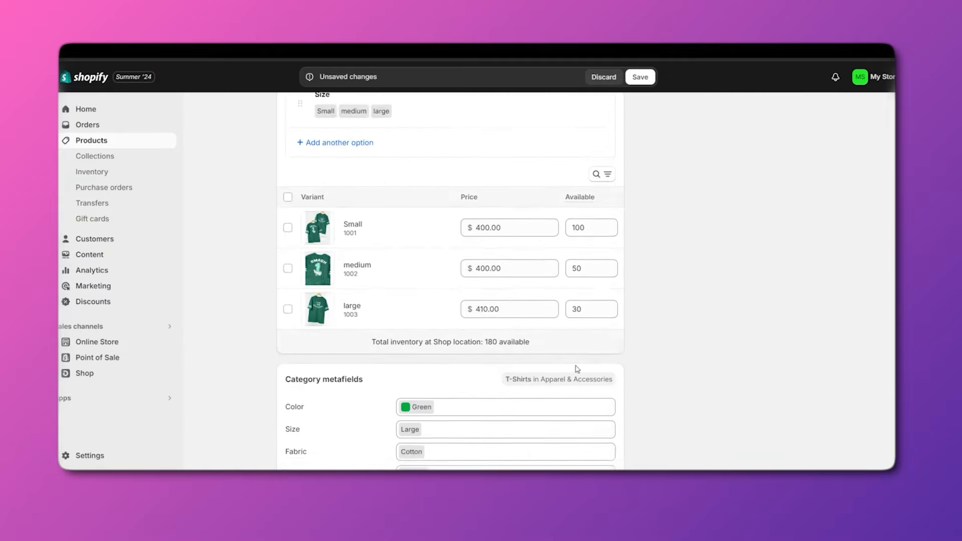
{"action": "scroll", "coordinate": [577, 369], "scroll_direction": "down", "scroll_amount": 10}
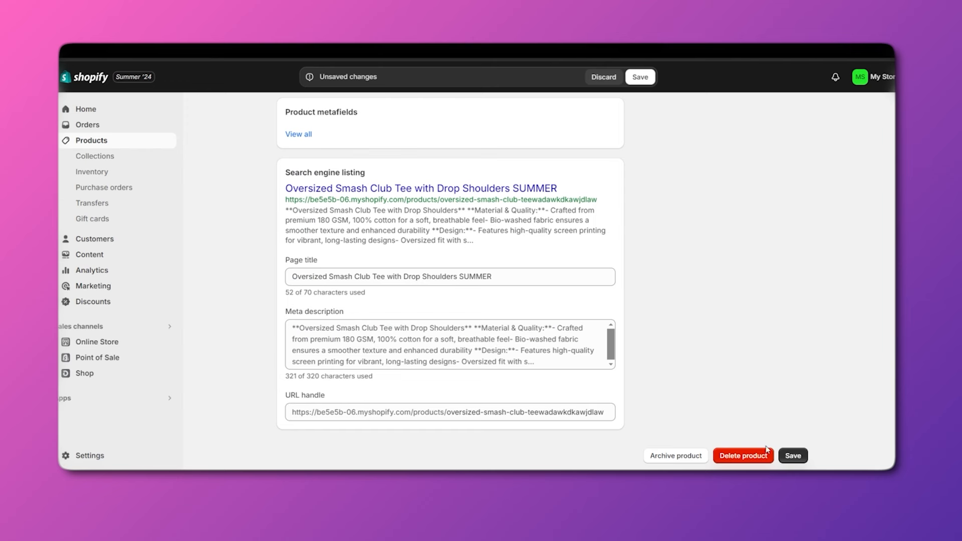
{"action": "left_click", "coordinate": [793, 456]}
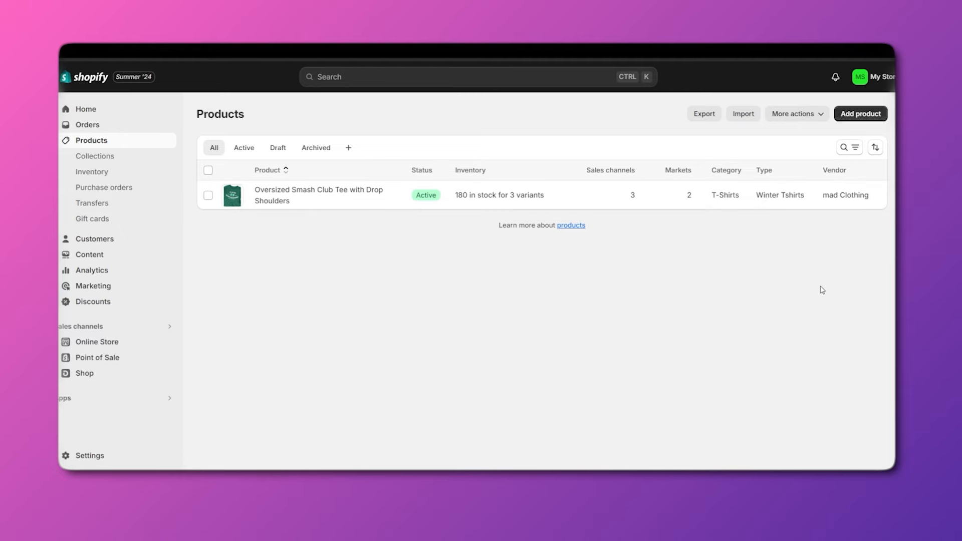
Navigate from the tee's page through the sidebar to Products > Collections.
{"action": "left_click", "coordinate": [305, 201]}
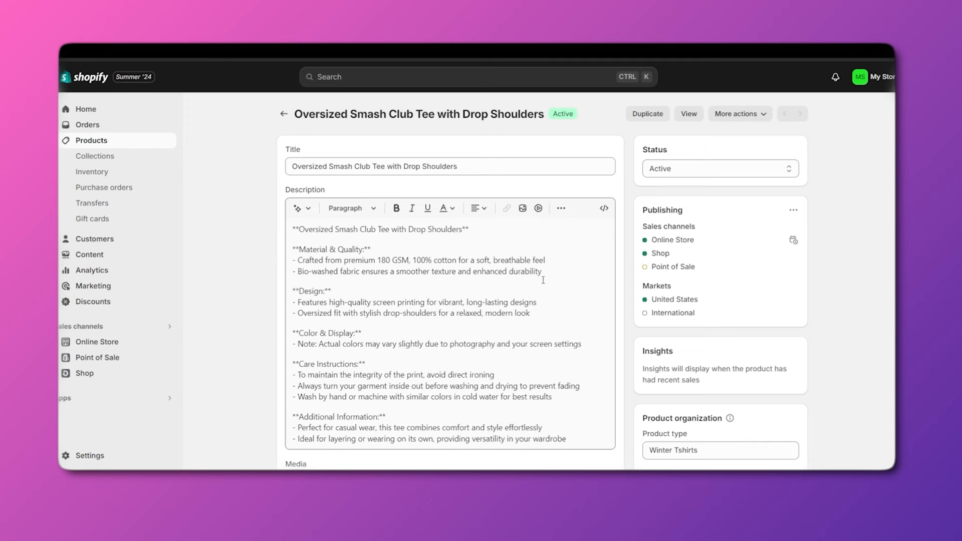
{"action": "left_click", "coordinate": [283, 114]}
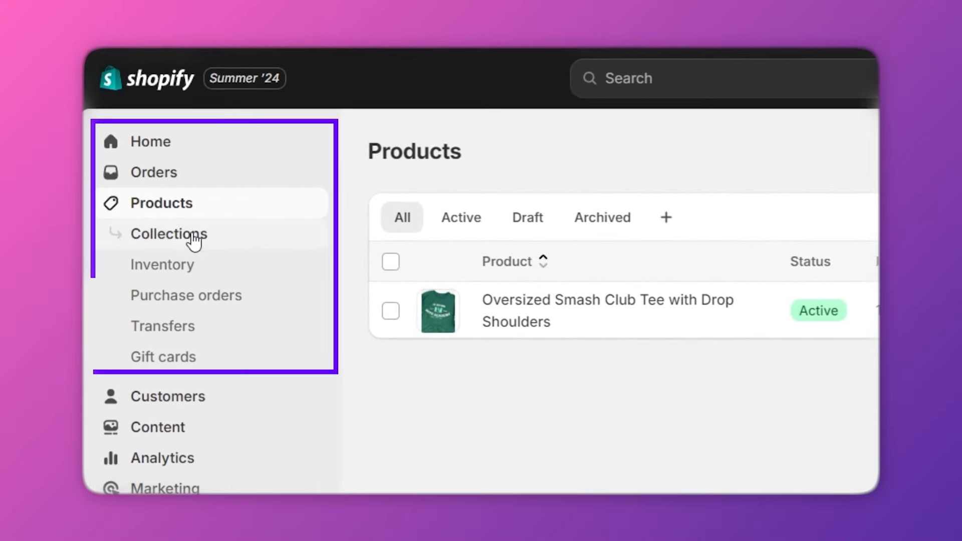
{"action": "left_click", "coordinate": [185, 232]}
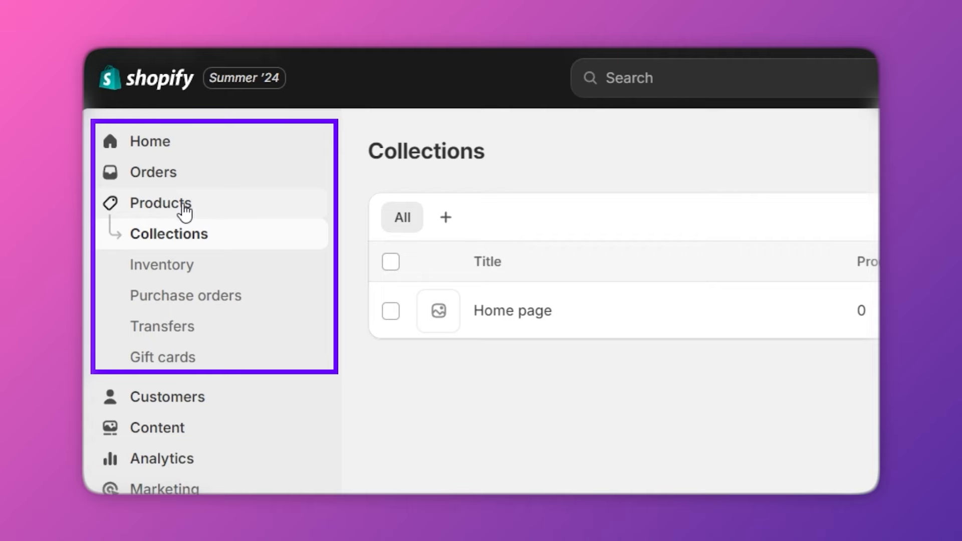
{"action": "left_click", "coordinate": [162, 145]}
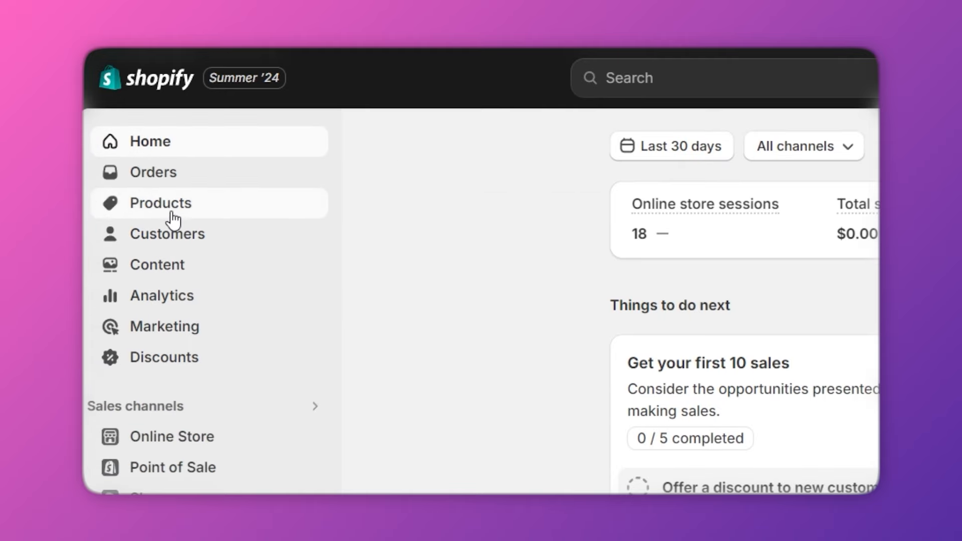
{"action": "left_click", "coordinate": [171, 216]}
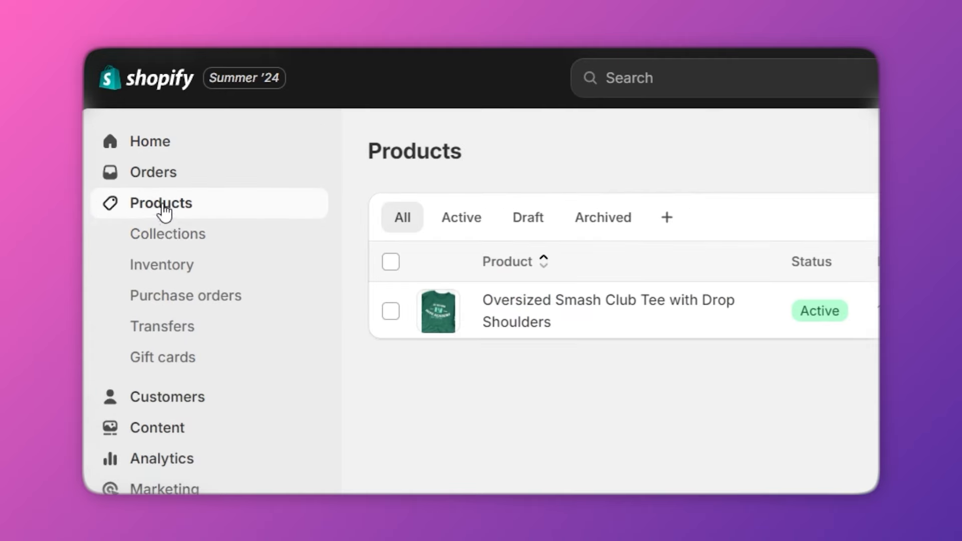
{"action": "left_click", "coordinate": [172, 234]}
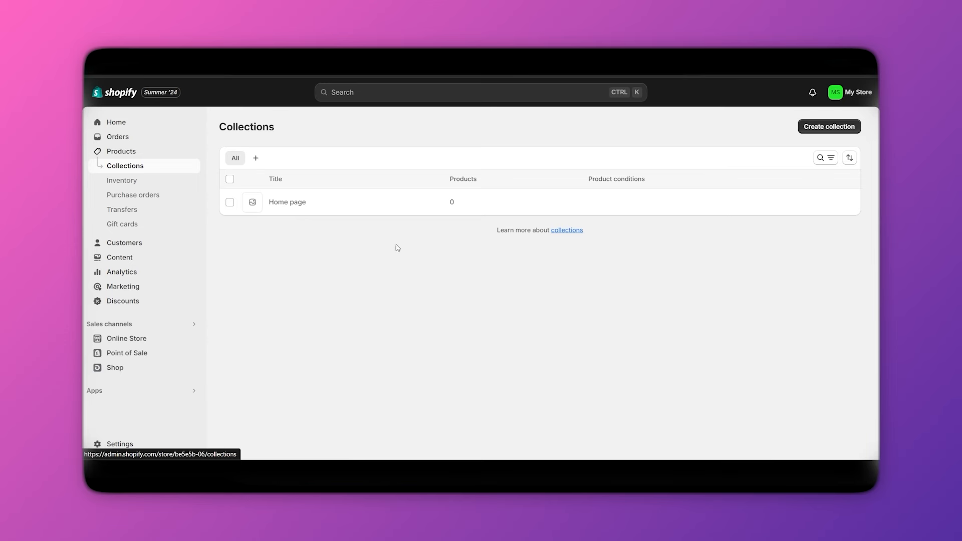
Start a new collection and title it 'Tshirts under $500'.
{"action": "left_click", "coordinate": [829, 127]}
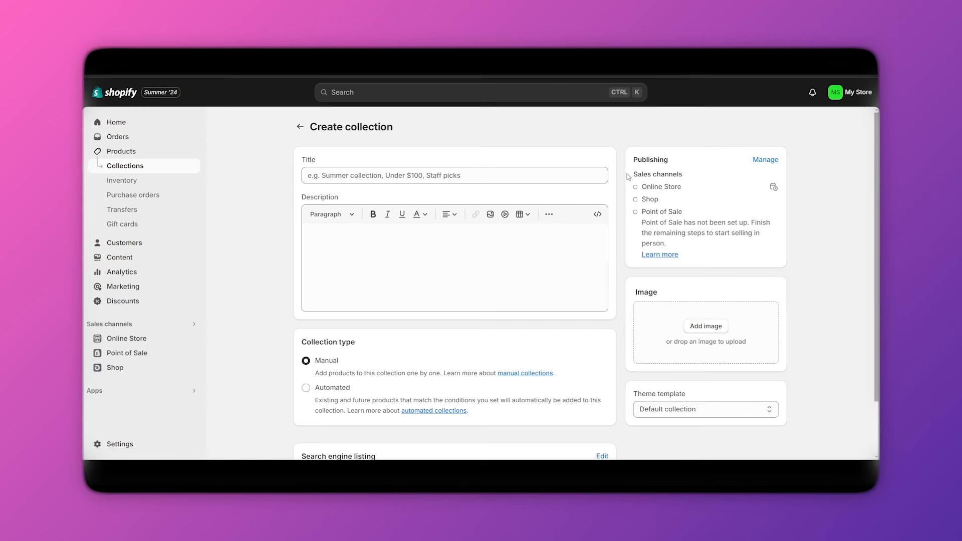
{"action": "left_click", "coordinate": [478, 177]}
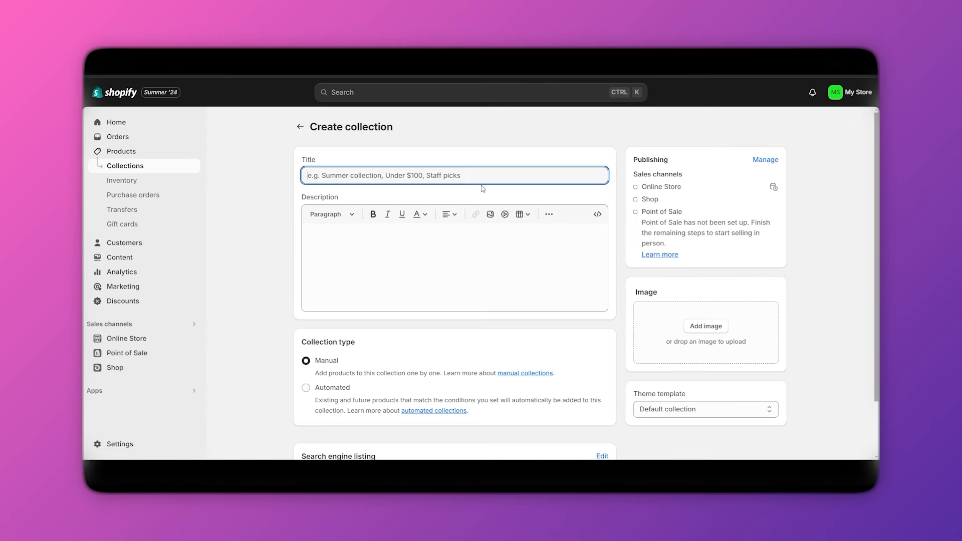
{"action": "type", "text": "Ts"}
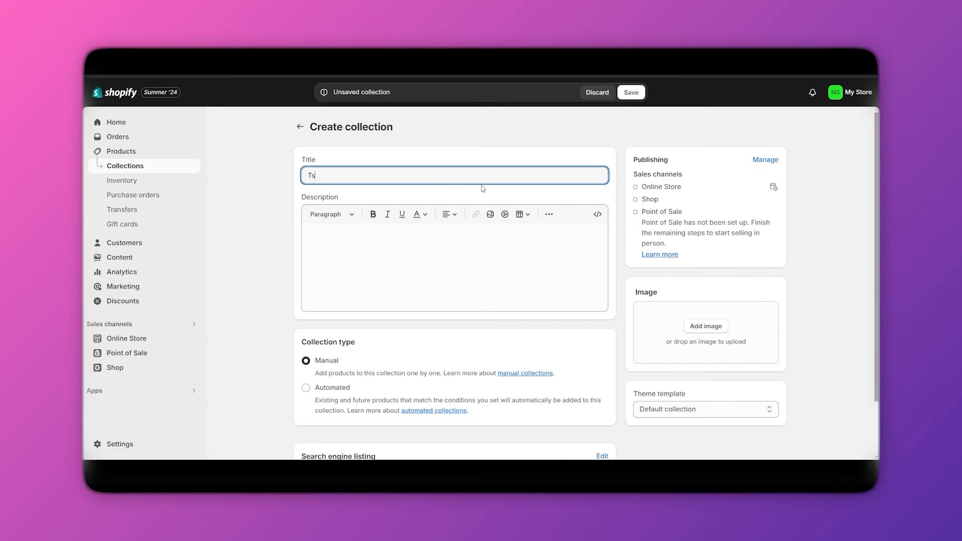
{"action": "type", "text": "hirts unde"}
{"action": "type", "text": "r $5-"}
{"action": "type", "text": "00"}
{"action": "left_click", "coordinate": [265, 250]}
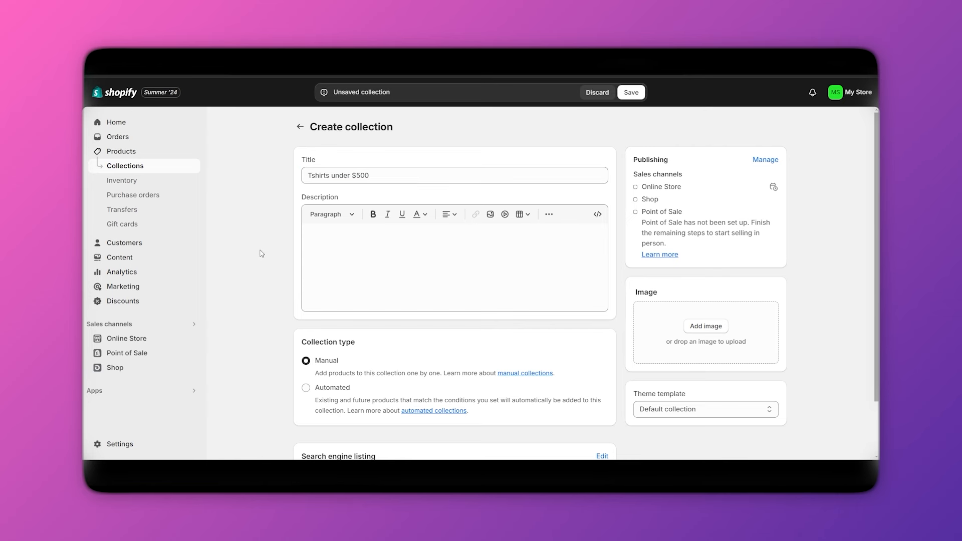
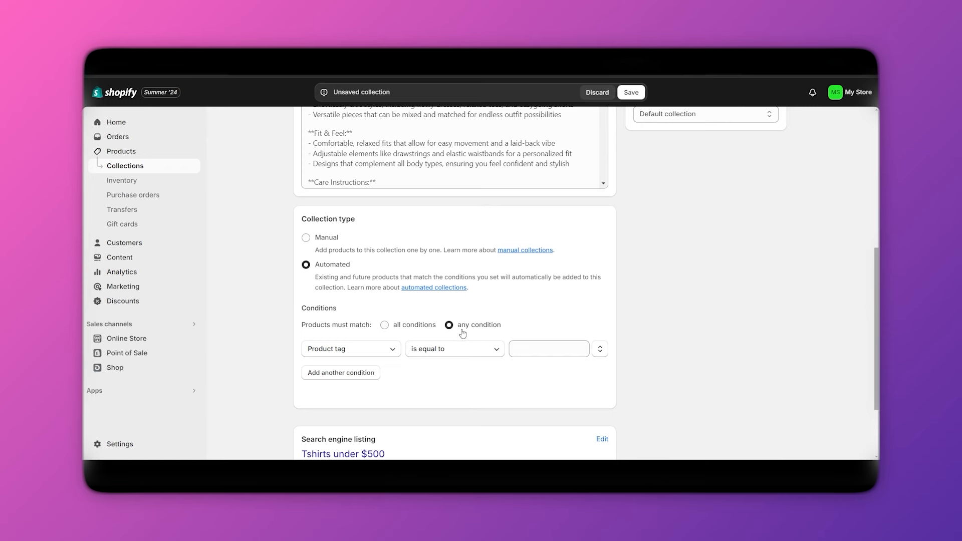
Set the collection's condition to Price is less than $501.
{"action": "left_click", "coordinate": [358, 352]}
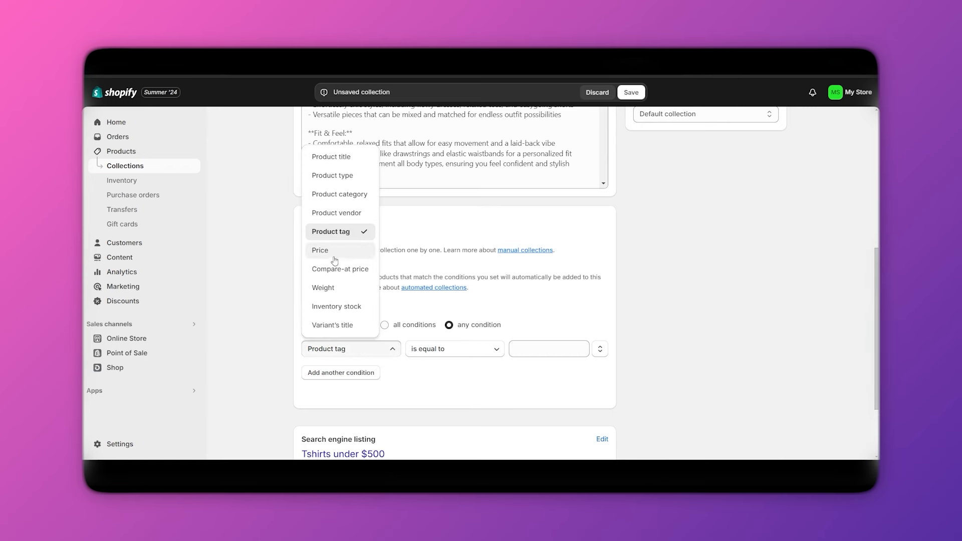
{"action": "left_click", "coordinate": [320, 250]}
{"action": "left_click", "coordinate": [464, 350]}
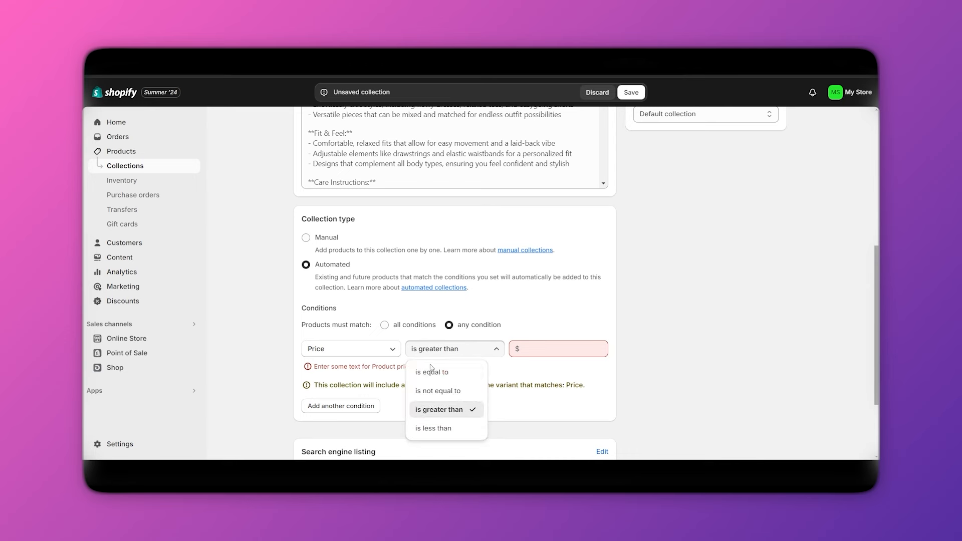
{"action": "left_click", "coordinate": [468, 426]}
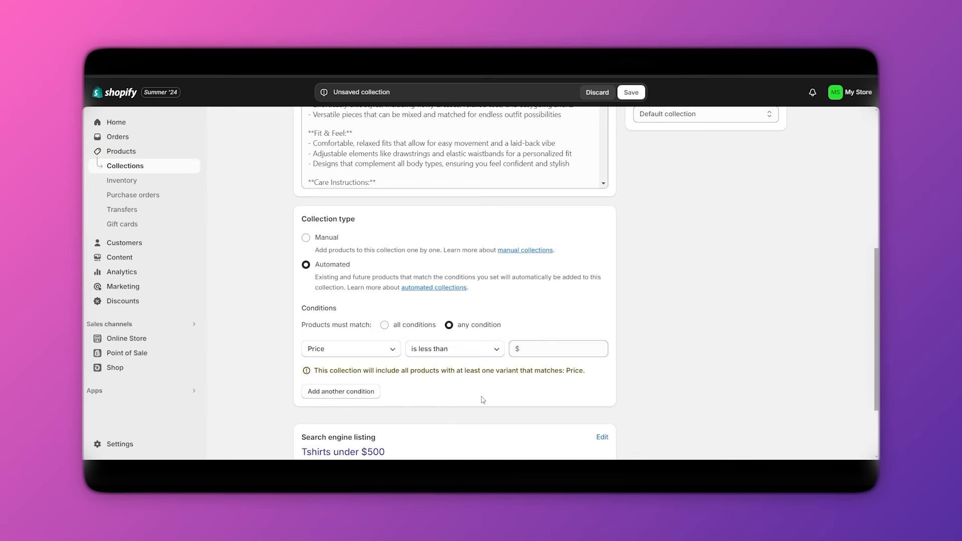
{"action": "left_click", "coordinate": [531, 352]}
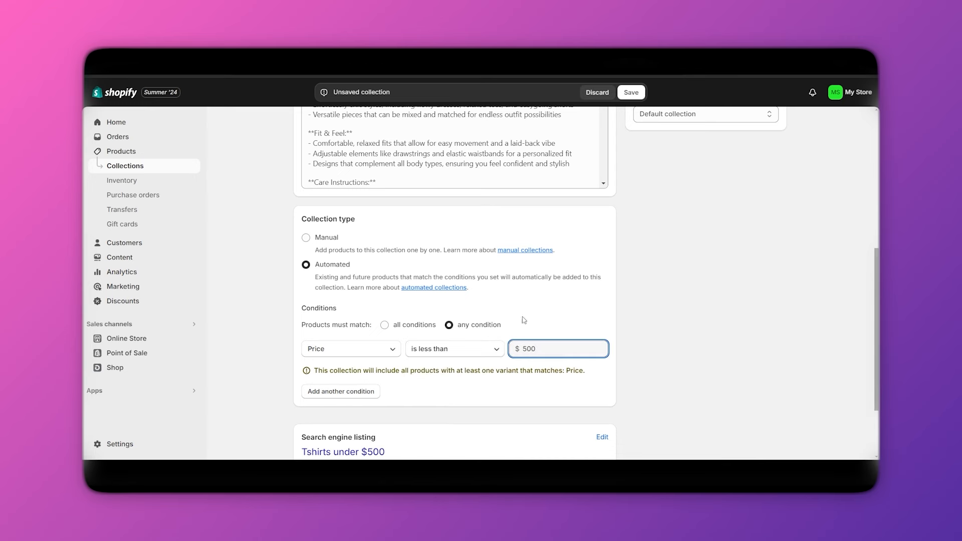
{"action": "scroll", "coordinate": [400, 301], "scroll_direction": "up", "scroll_amount": 6}
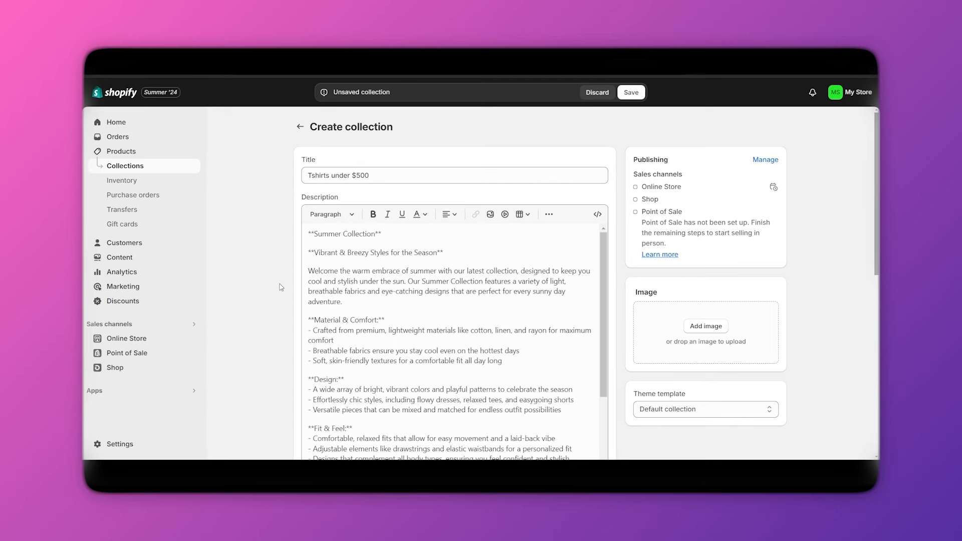
{"action": "scroll", "coordinate": [311, 338], "scroll_direction": "down", "scroll_amount": 1}
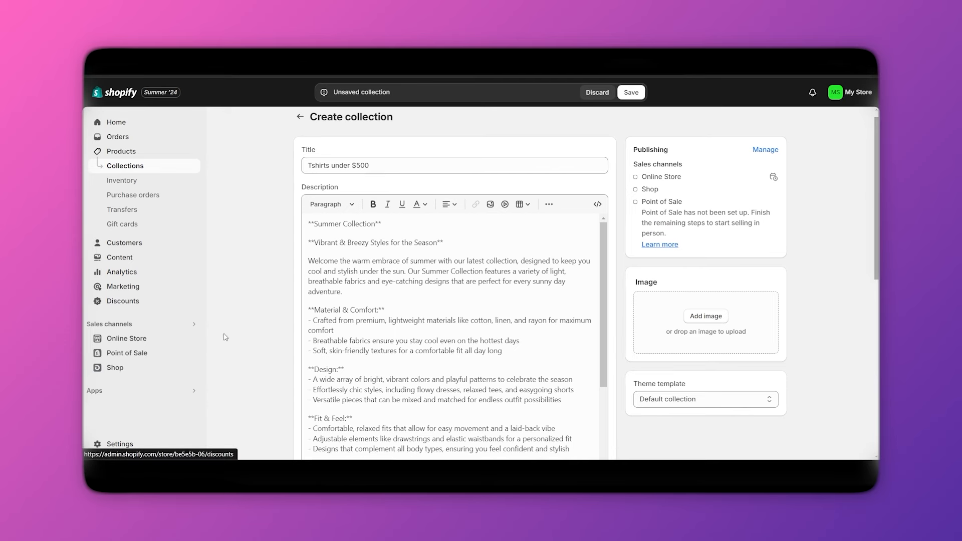
{"action": "scroll", "coordinate": [251, 346], "scroll_direction": "down", "scroll_amount": 3}
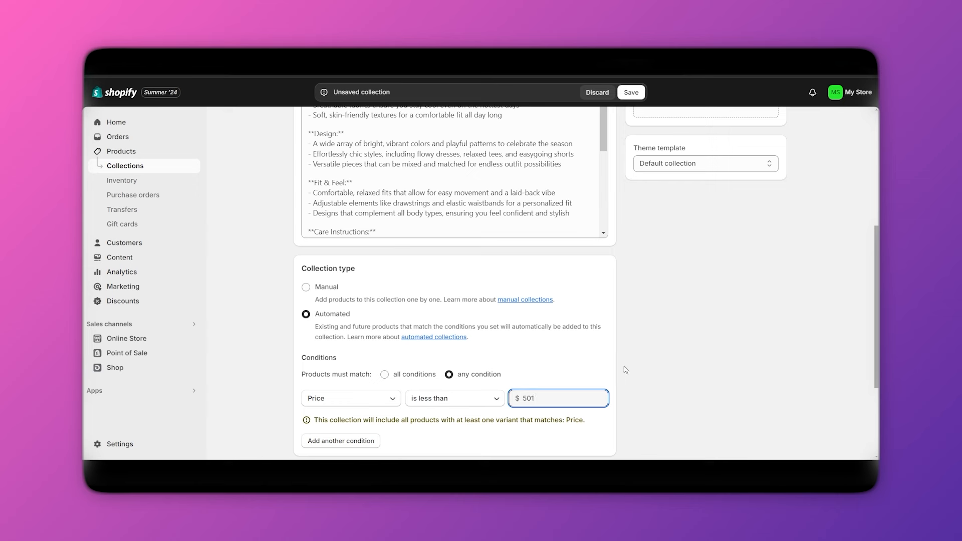
{"action": "left_click", "coordinate": [692, 340]}
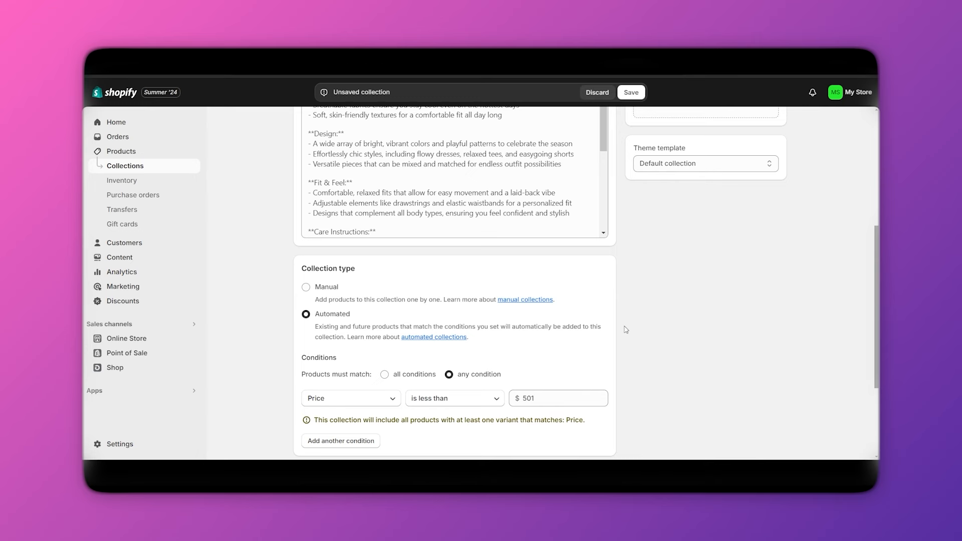
{"action": "scroll", "coordinate": [626, 329], "scroll_direction": "up", "scroll_amount": 5}
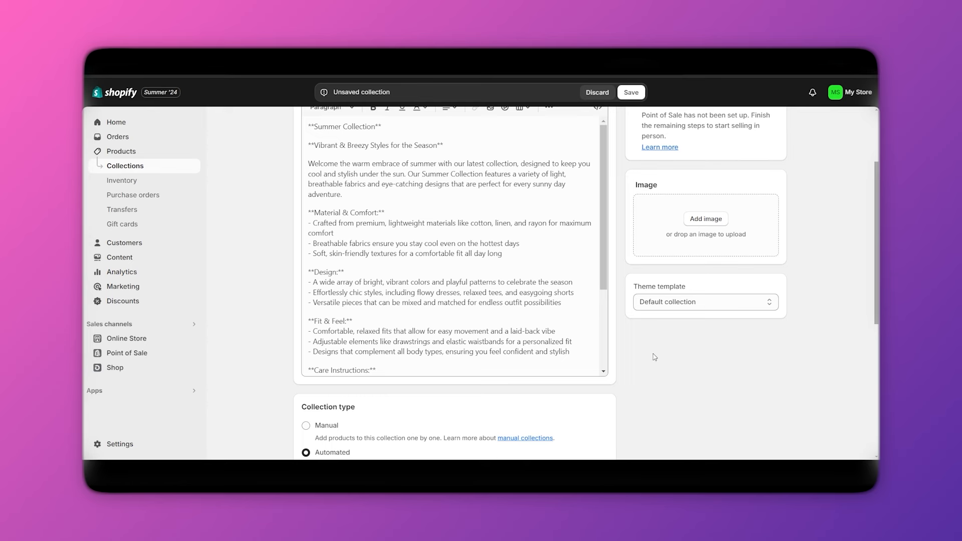
{"action": "scroll", "coordinate": [654, 357], "scroll_direction": "up", "scroll_amount": 4}
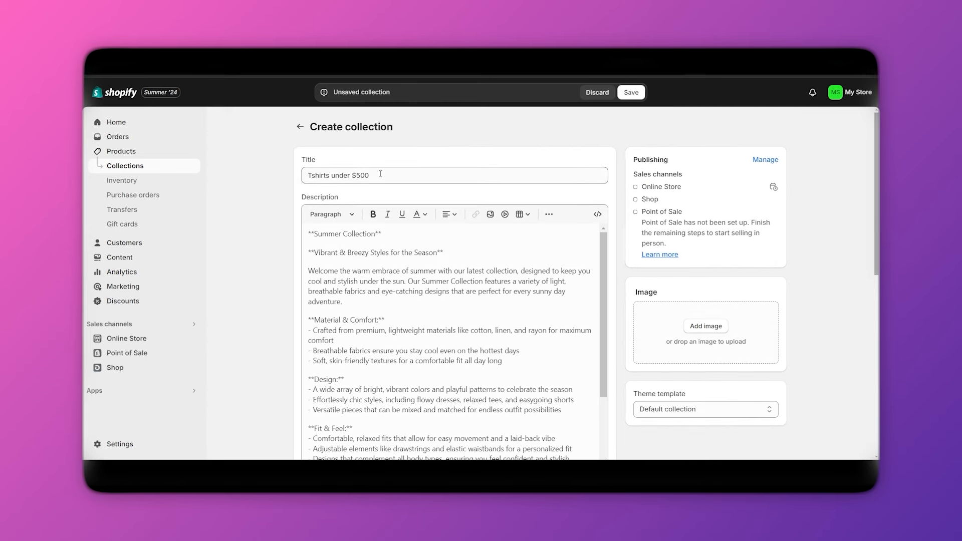
{"action": "scroll", "coordinate": [277, 275], "scroll_direction": "down", "scroll_amount": 11}
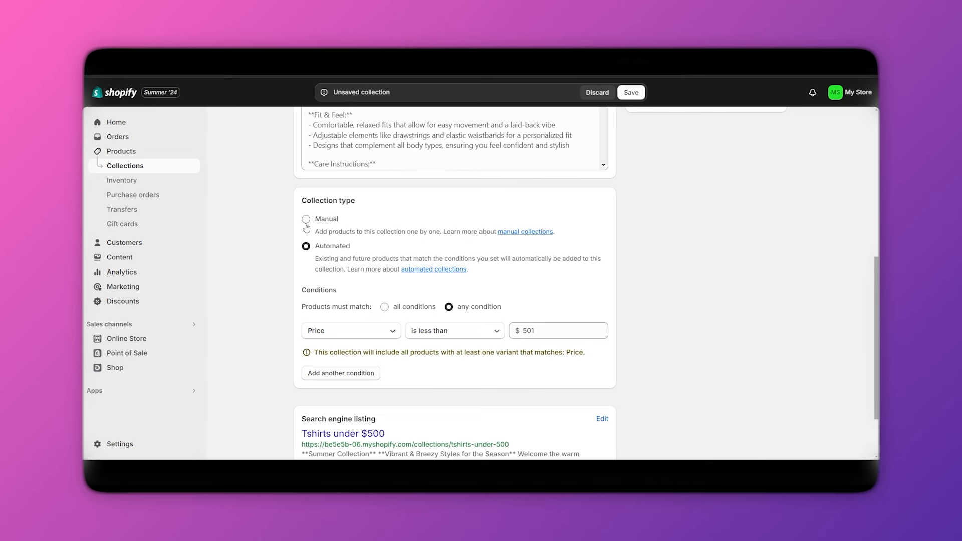
{"action": "scroll", "coordinate": [307, 227], "scroll_direction": "up", "scroll_amount": 1}
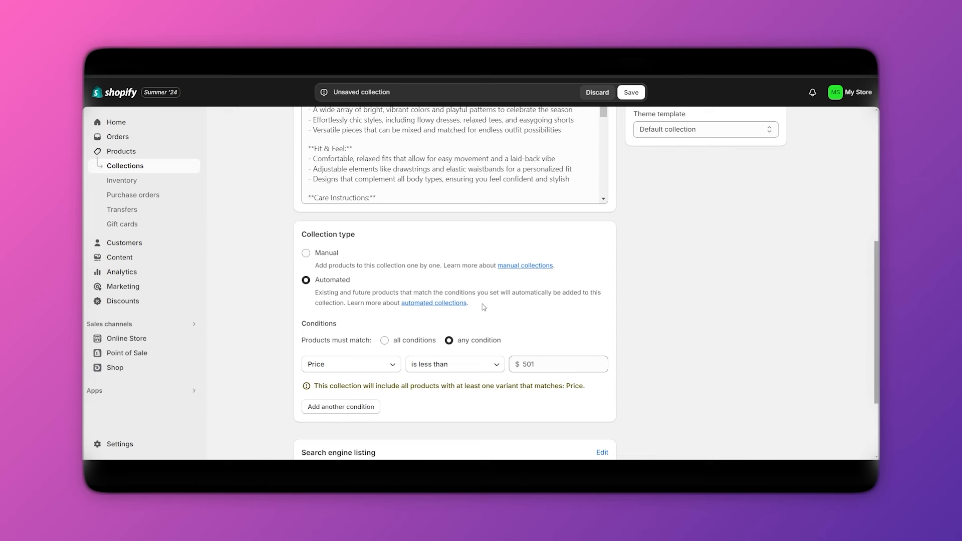
{"action": "left_click", "coordinate": [369, 371]}
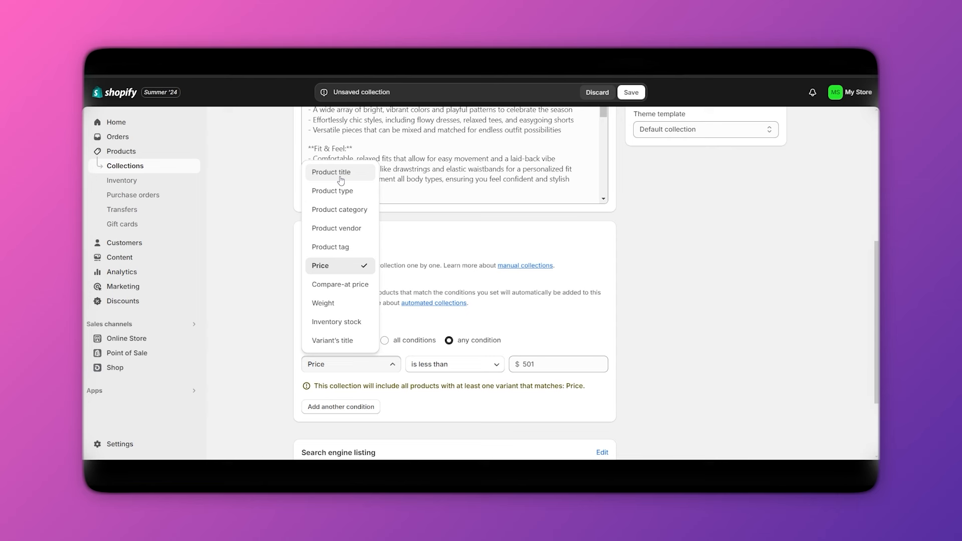
{"action": "left_click", "coordinate": [461, 248]}
{"action": "left_click", "coordinate": [343, 365]}
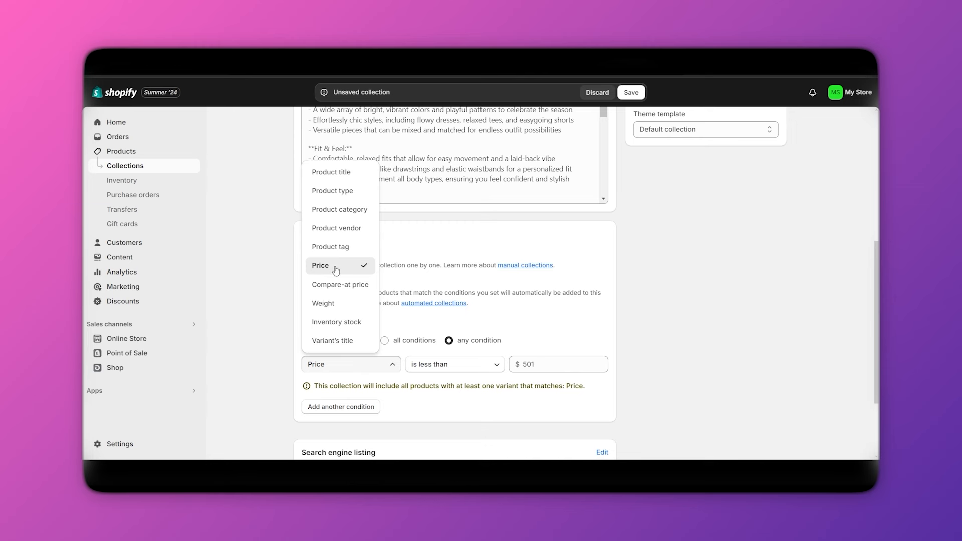
{"action": "left_click", "coordinate": [670, 345]}
{"action": "scroll", "coordinate": [670, 345], "scroll_direction": "down", "scroll_amount": 2}
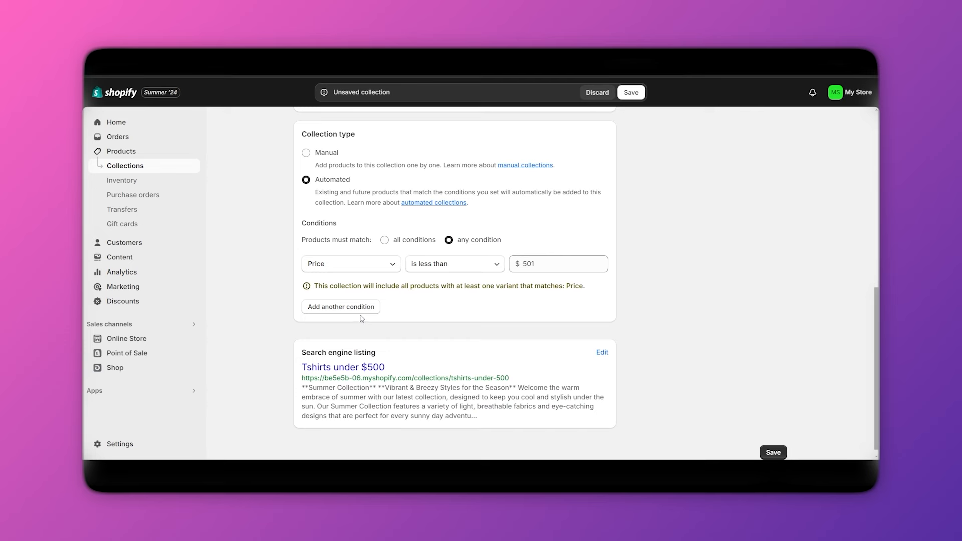
{"action": "scroll", "coordinate": [722, 368], "scroll_direction": "up", "scroll_amount": 10}
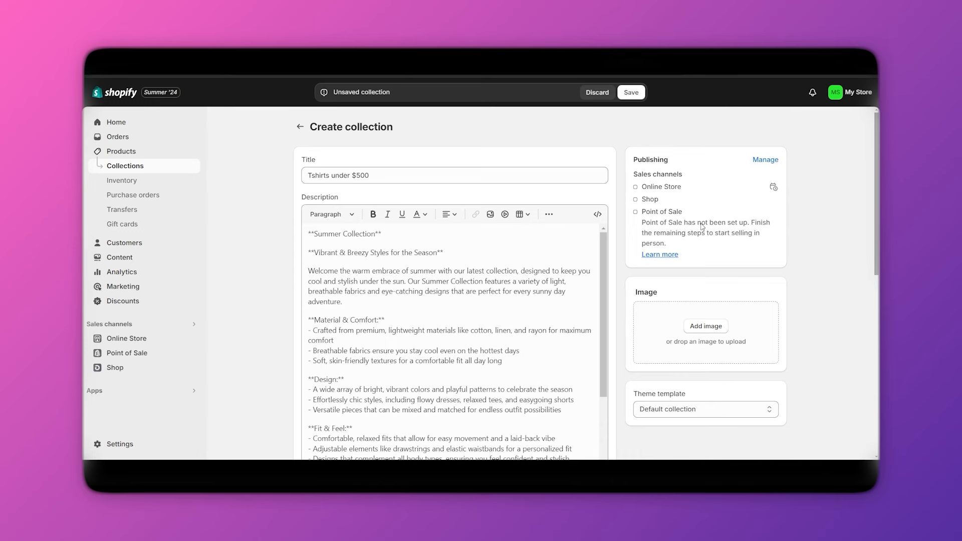
Limit the collection's sales channels to Online Store, removing Shop and Point of Sale.
{"action": "left_click", "coordinate": [765, 160]}
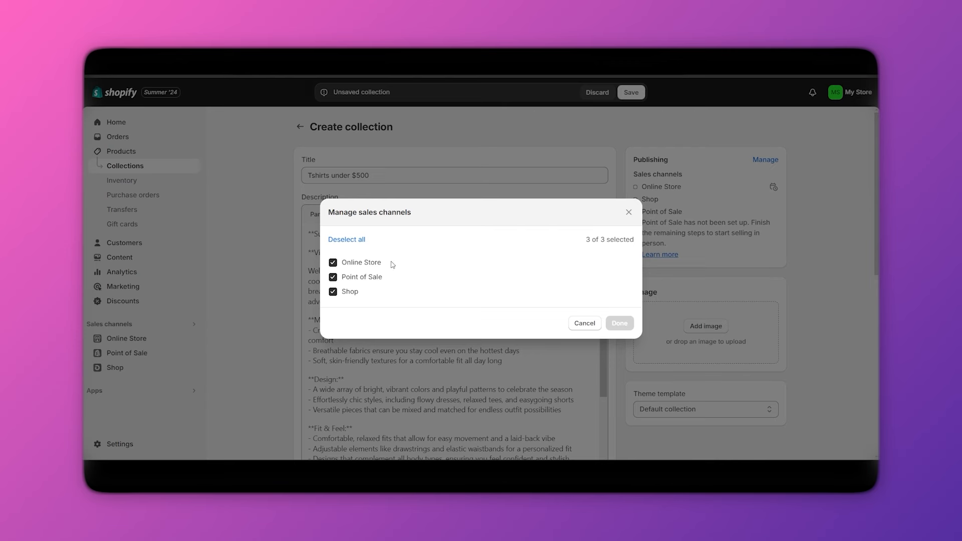
{"action": "left_click", "coordinate": [332, 293]}
{"action": "left_click", "coordinate": [333, 277]}
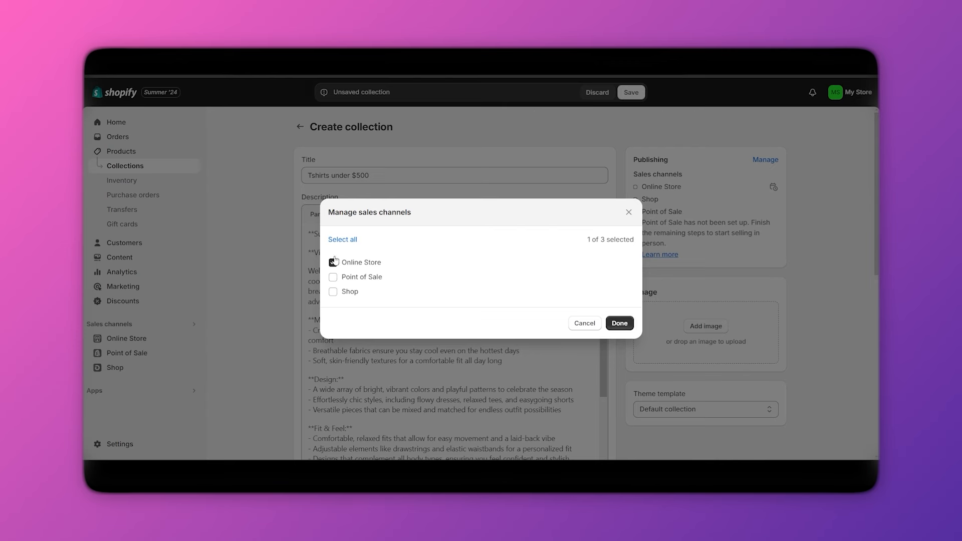
{"action": "left_click", "coordinate": [619, 327]}
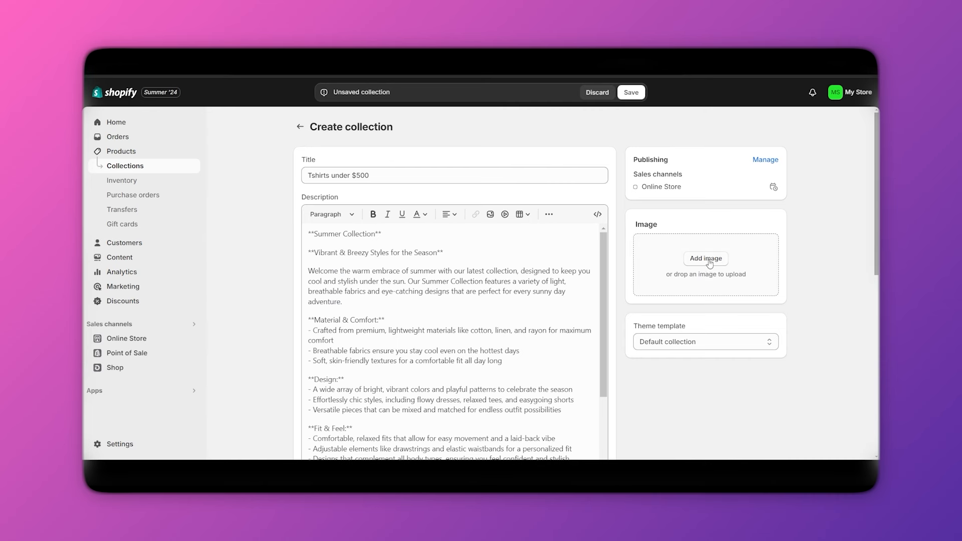
Upload the green t-shirt picture 1.webp as the collection image.
{"action": "left_click", "coordinate": [704, 260]}
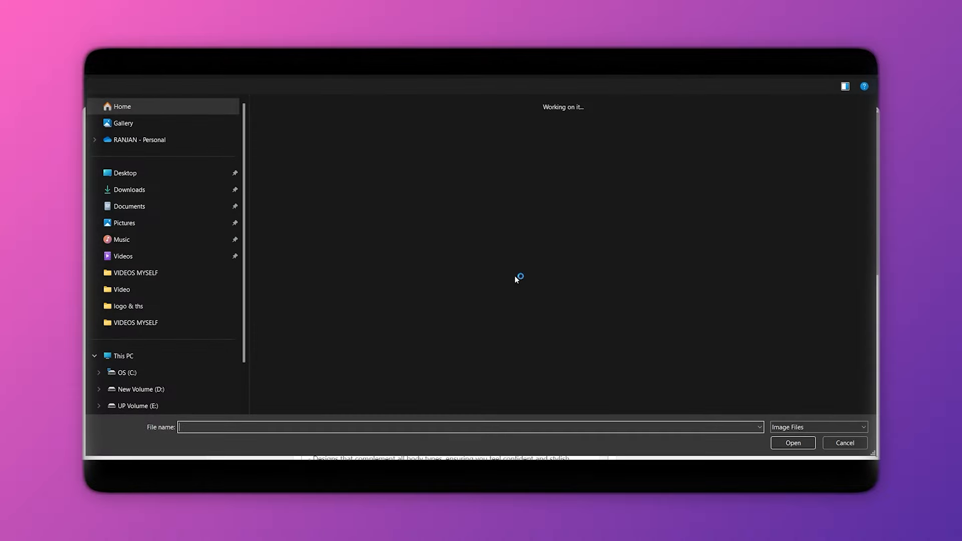
{"action": "left_click", "coordinate": [509, 148]}
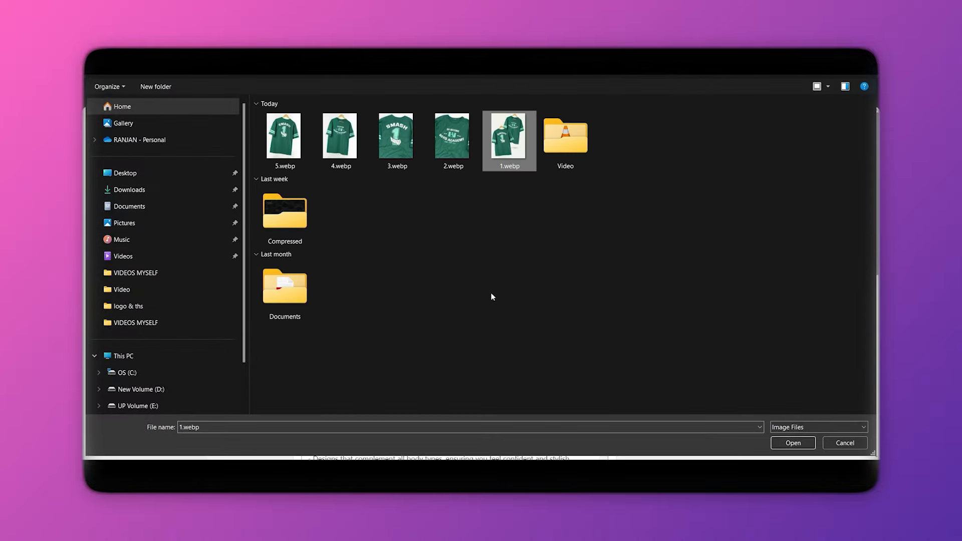
{"action": "left_click", "coordinate": [786, 444]}
{"action": "scroll", "coordinate": [723, 252], "scroll_direction": "down", "scroll_amount": 1}
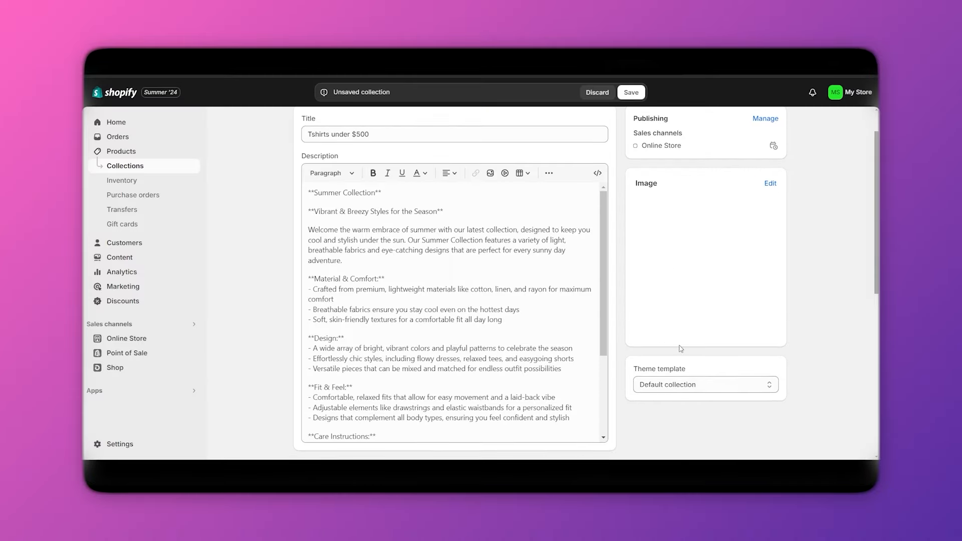
Look over the theme template choices, keeping Default collection.
{"action": "left_click", "coordinate": [677, 385]}
{"action": "scroll", "coordinate": [732, 328], "scroll_direction": "down", "scroll_amount": 2}
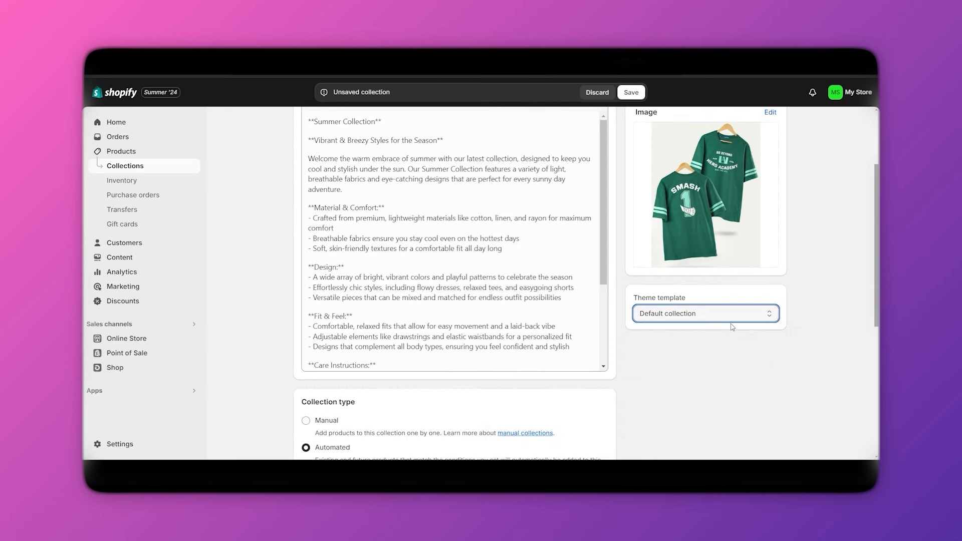
{"action": "left_click", "coordinate": [711, 313]}
{"action": "left_click", "coordinate": [687, 380]}
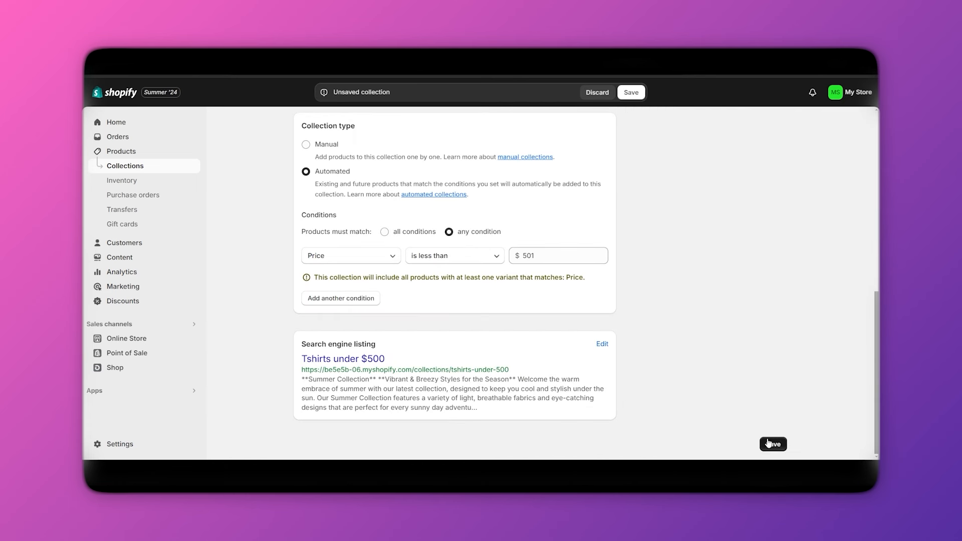
Save the collection, preview the t-shirt on the Online Store, then show the Collections list.
{"action": "left_click", "coordinate": [625, 93]}
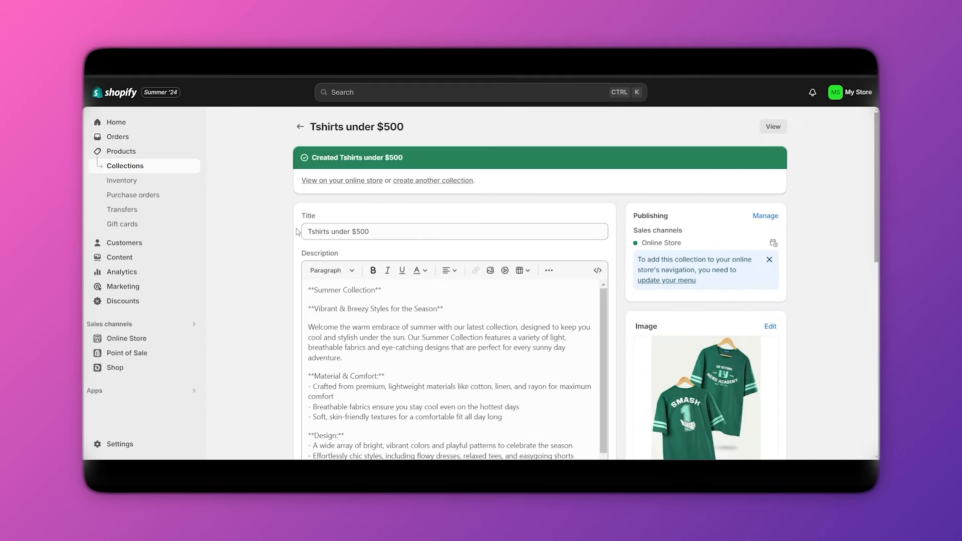
{"action": "left_click", "coordinate": [122, 153]}
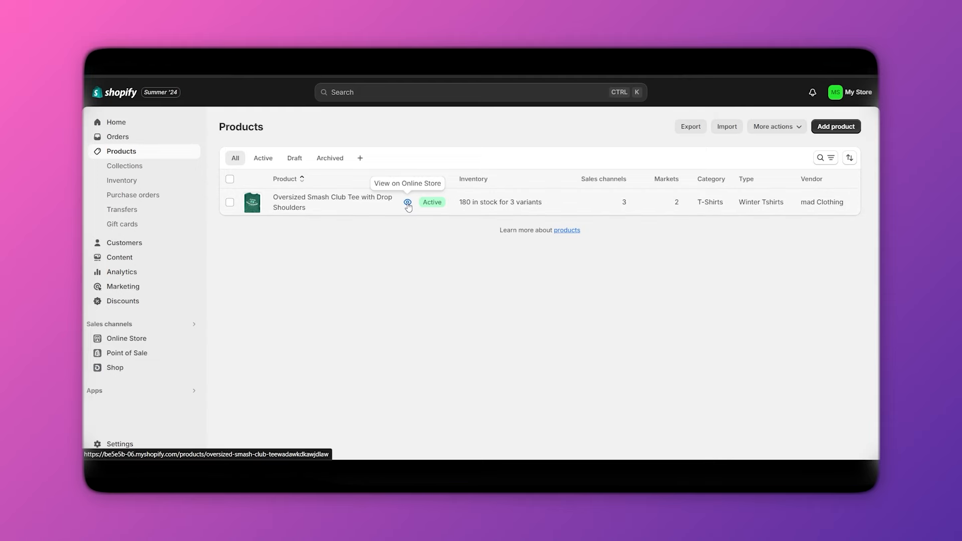
{"action": "left_click", "coordinate": [408, 202]}
{"action": "scroll", "coordinate": [542, 277], "scroll_direction": "down", "scroll_amount": 2}
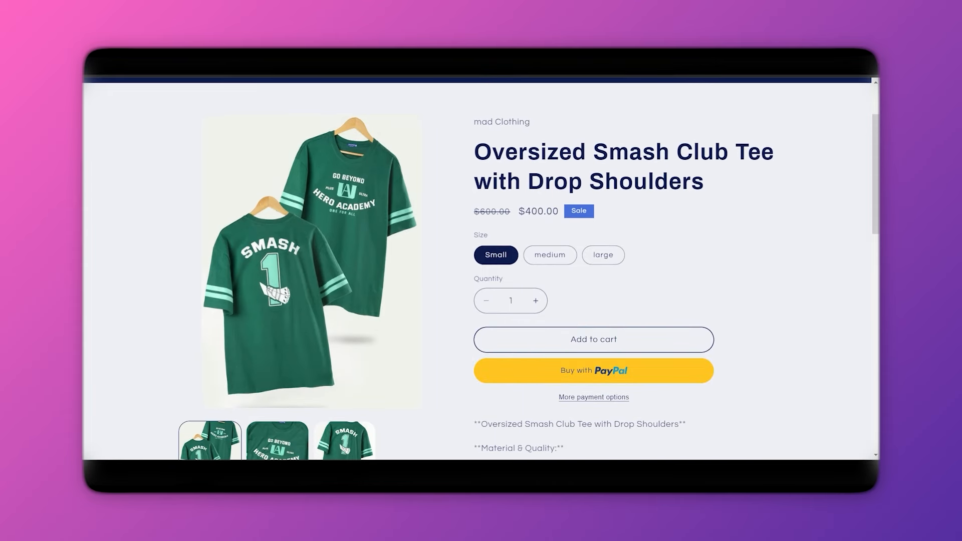
{"action": "key", "text": "ctrl+w"}
{"action": "left_click", "coordinate": [125, 166]}
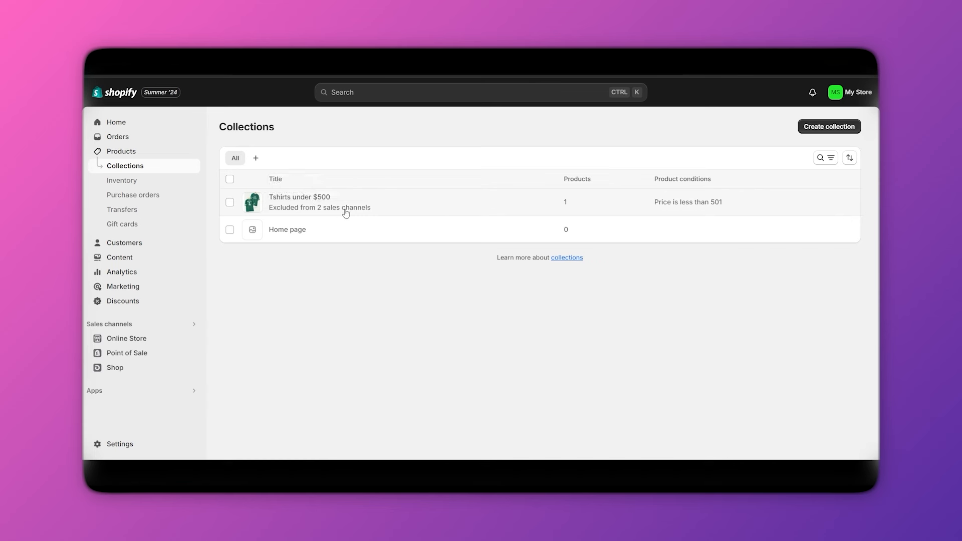
Open the Tshirts under $500 collection and check its t-shirt's sales channel availability.
{"action": "mouse_move", "coordinate": [324, 208]}
{"action": "left_click", "coordinate": [373, 209]}
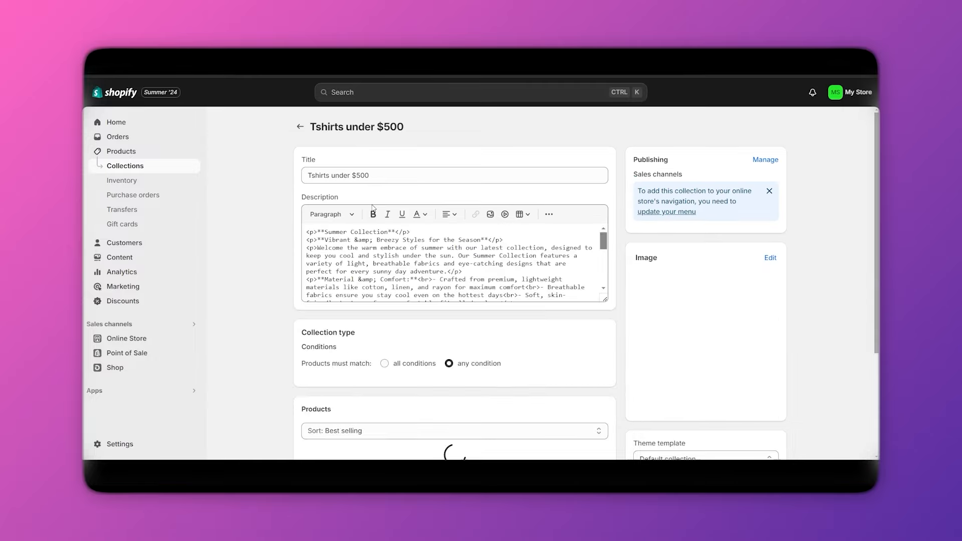
{"action": "scroll", "coordinate": [386, 311], "scroll_direction": "down", "scroll_amount": 10}
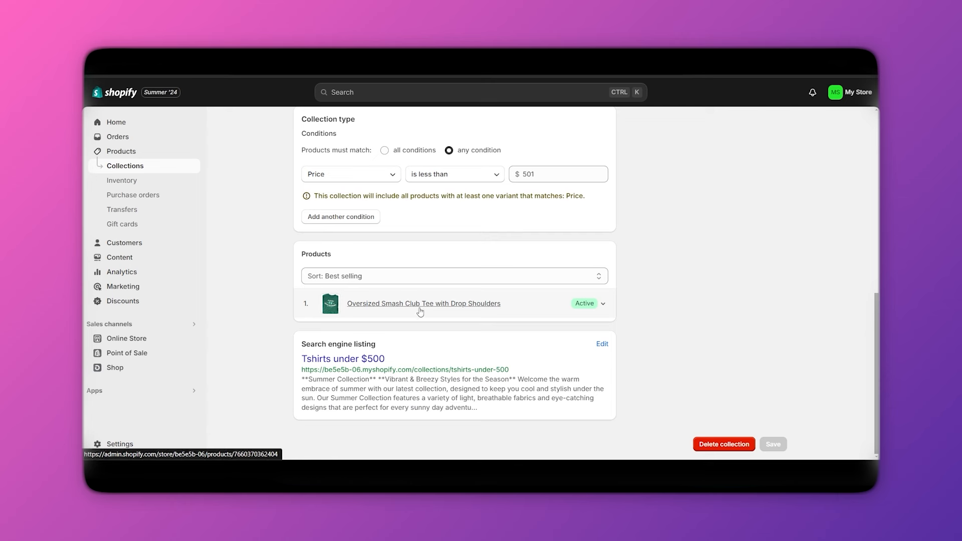
{"action": "left_click", "coordinate": [602, 308]}
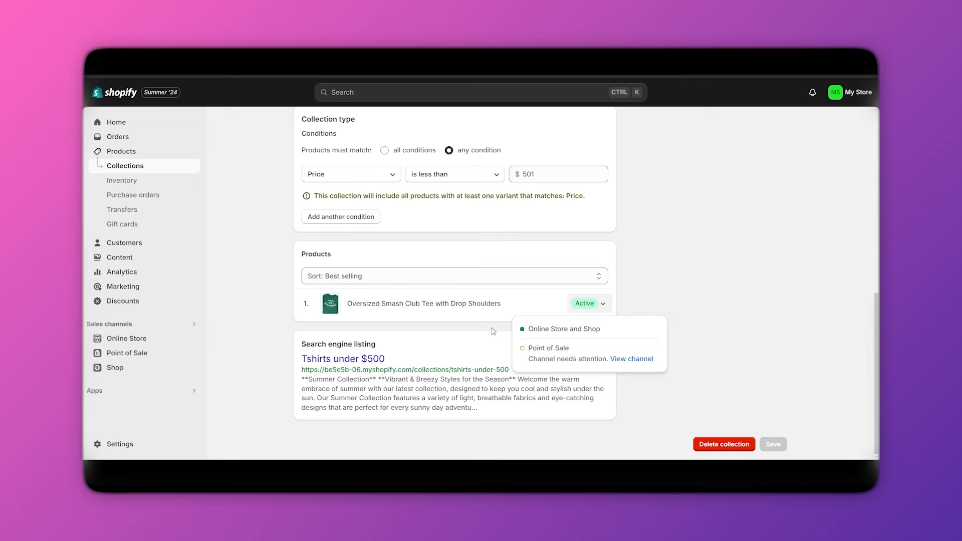
{"action": "left_click", "coordinate": [724, 322]}
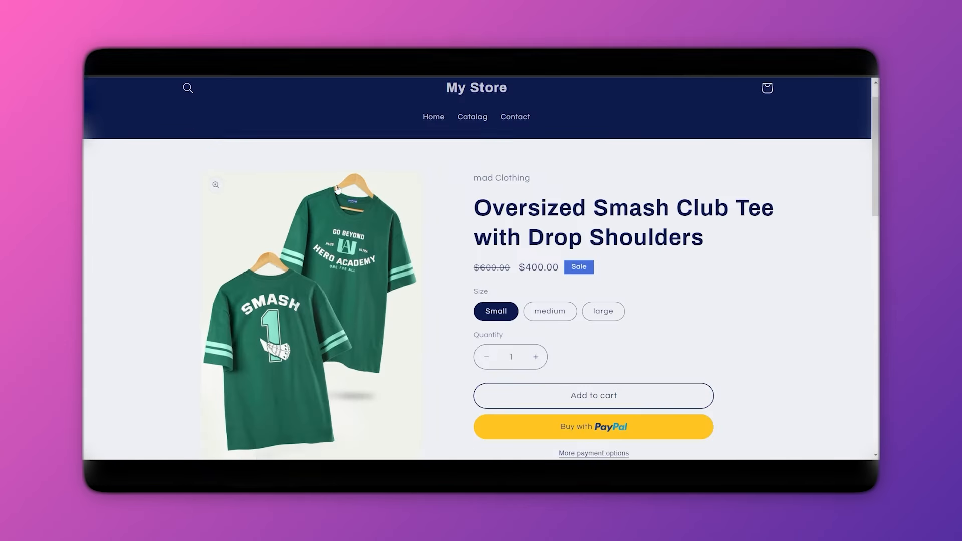
{"action": "scroll", "coordinate": [337, 189], "scroll_direction": "up", "scroll_amount": 1}
Browse the storefront home page and Catalog to confirm the Oversized Smash Club Tee appears.
{"action": "left_click", "coordinate": [478, 131]}
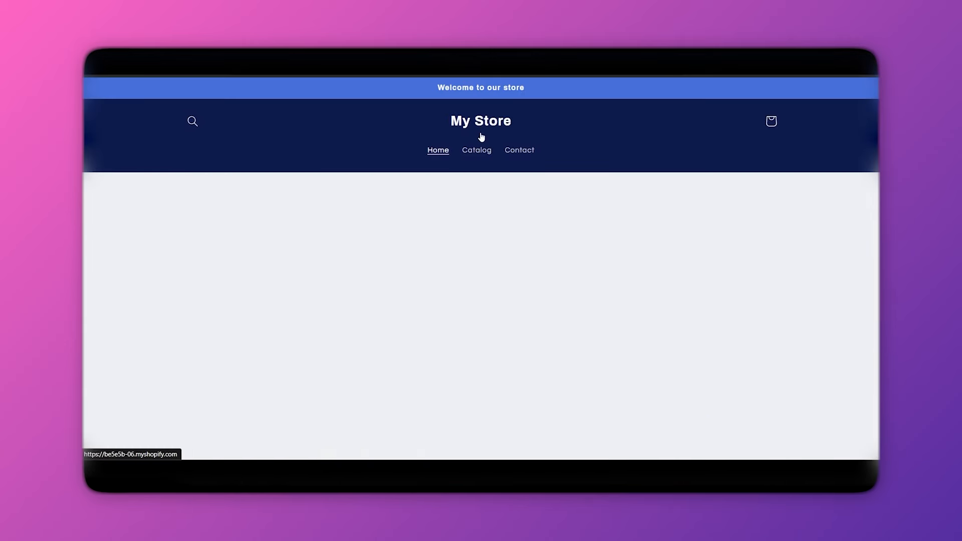
{"action": "scroll", "coordinate": [518, 288], "scroll_direction": "down", "scroll_amount": 8}
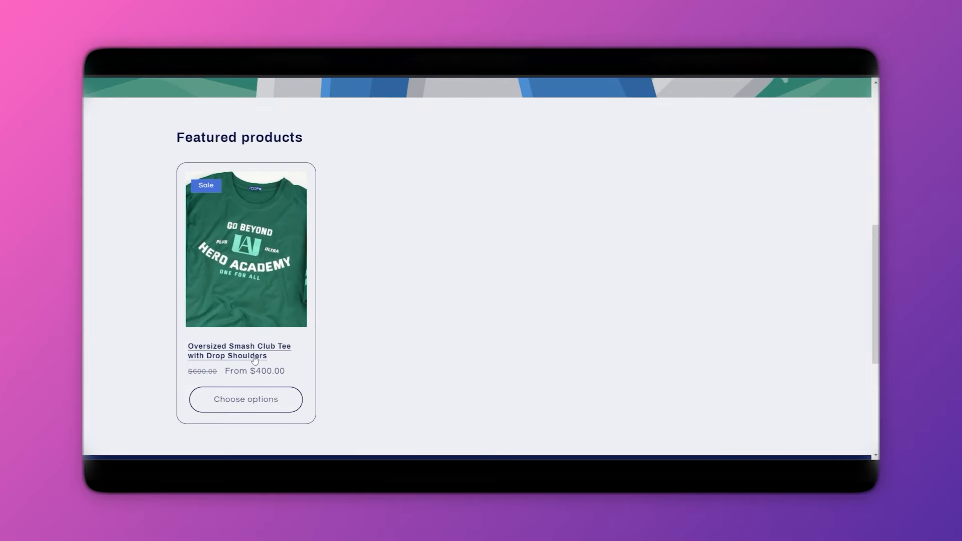
{"action": "scroll", "coordinate": [267, 312], "scroll_direction": "down", "scroll_amount": 3}
{"action": "scroll", "coordinate": [267, 312], "scroll_direction": "up", "scroll_amount": 10}
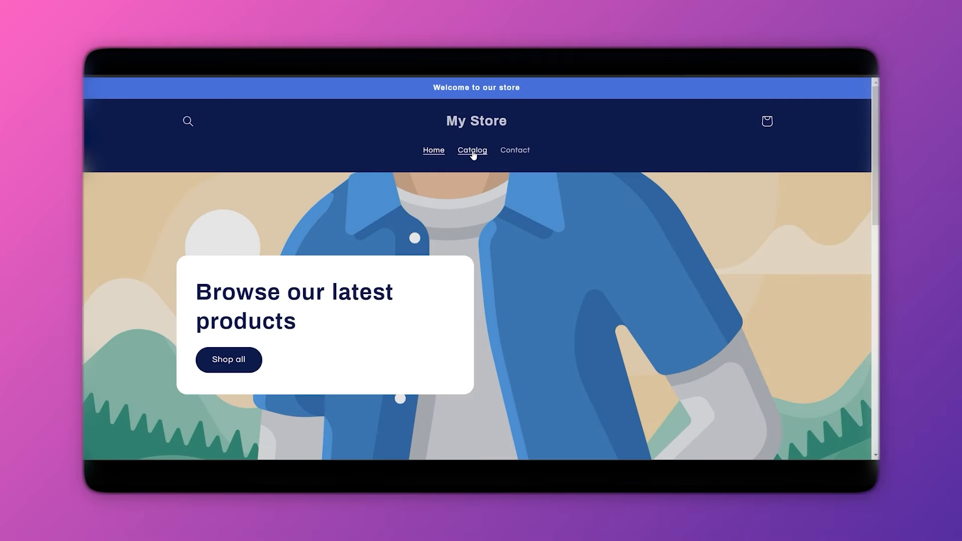
{"action": "left_click", "coordinate": [473, 152]}
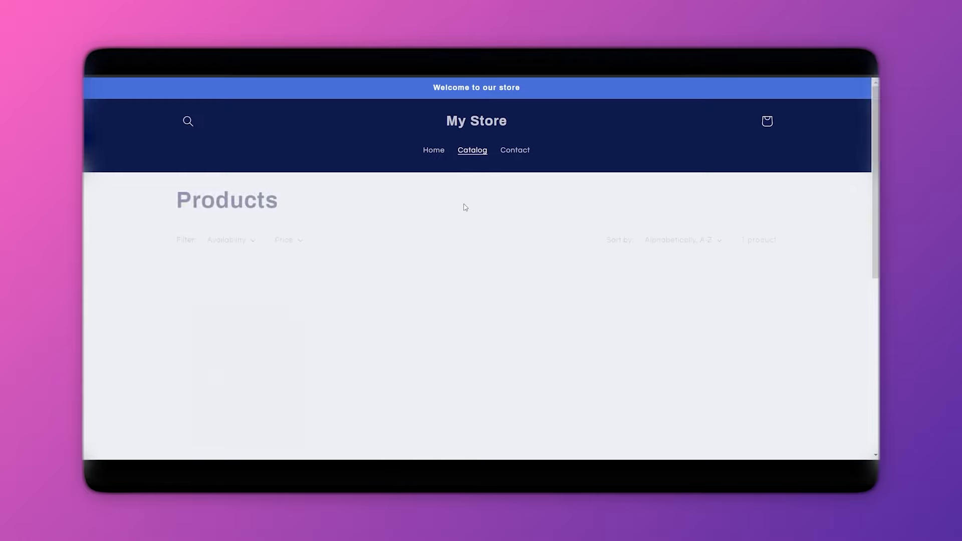
{"action": "scroll", "coordinate": [466, 235], "scroll_direction": "down", "scroll_amount": 2}
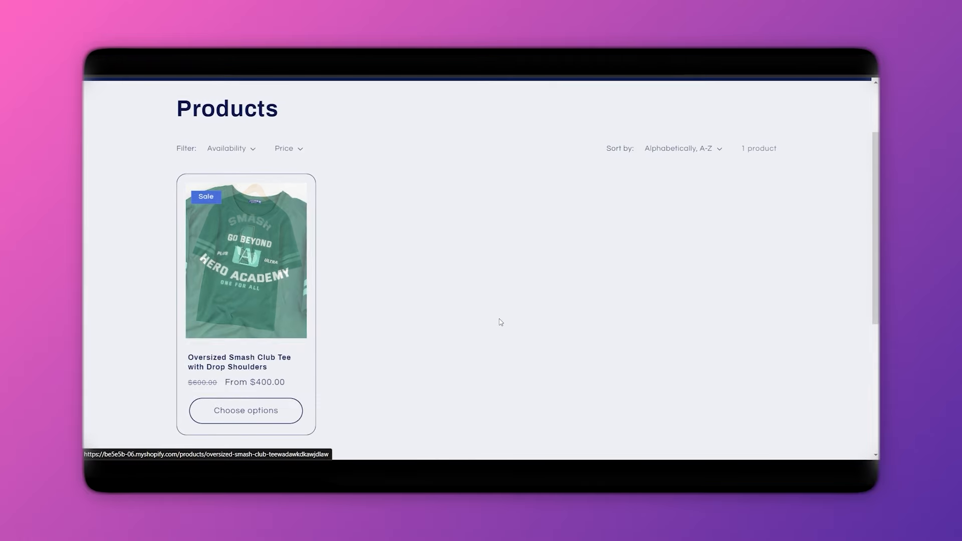
{"action": "scroll", "coordinate": [498, 322], "scroll_direction": "up", "scroll_amount": 2}
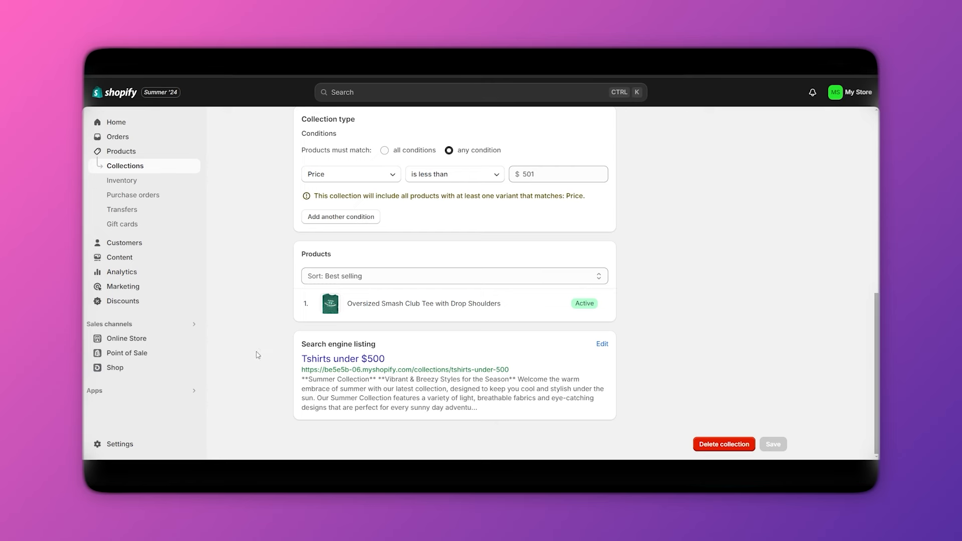
In Inventory, select the medium variant row and deselect the Small row.
{"action": "left_click", "coordinate": [122, 180]}
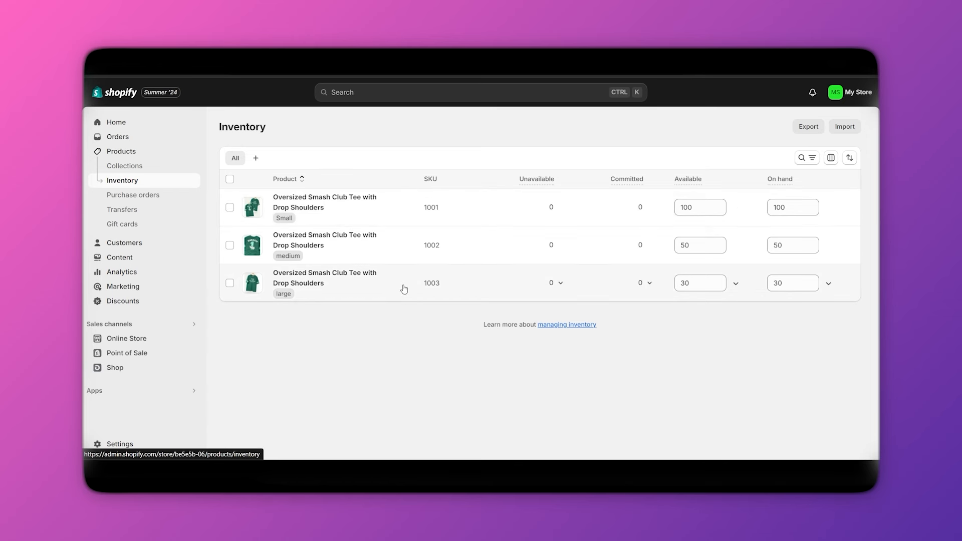
{"action": "left_click_drag", "start_coordinate": [422, 207], "coordinate": [457, 221]}
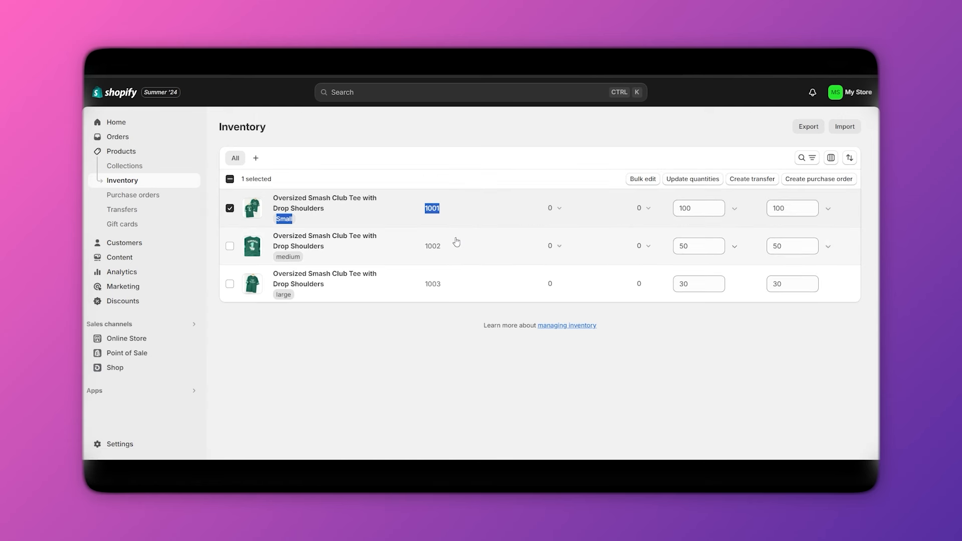
{"action": "left_click", "coordinate": [445, 249]}
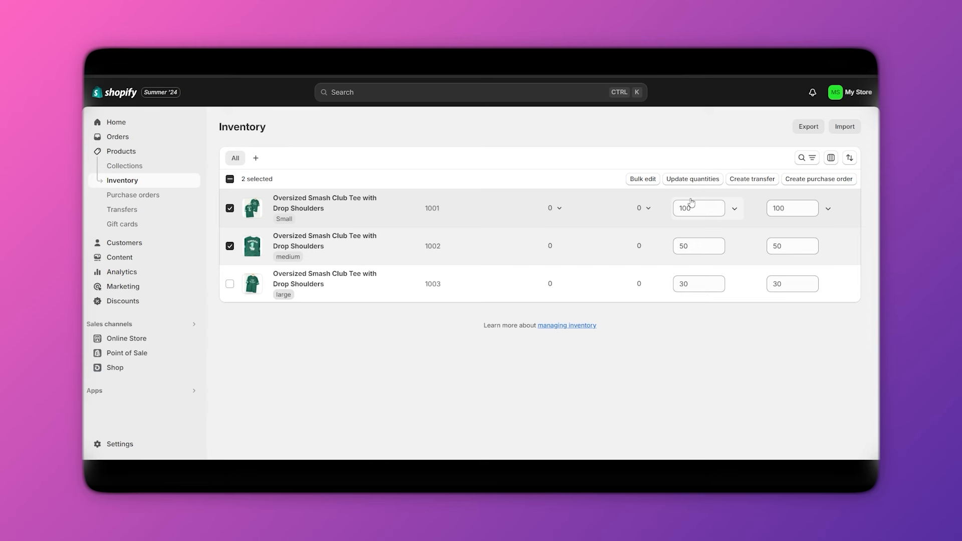
{"action": "left_click", "coordinate": [436, 211]}
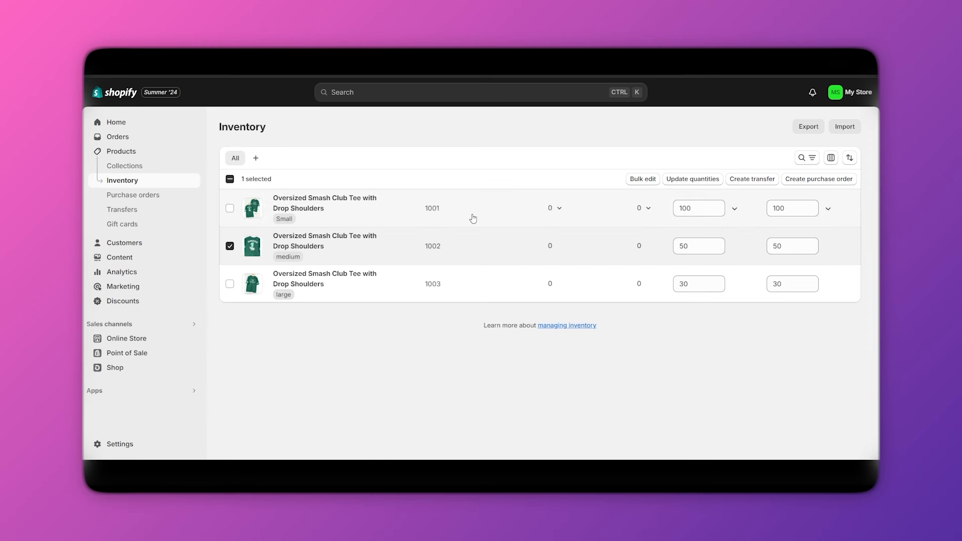
Search the inventory for SKU 1002, then clear the search to list all variants.
{"action": "left_click", "coordinate": [804, 158]}
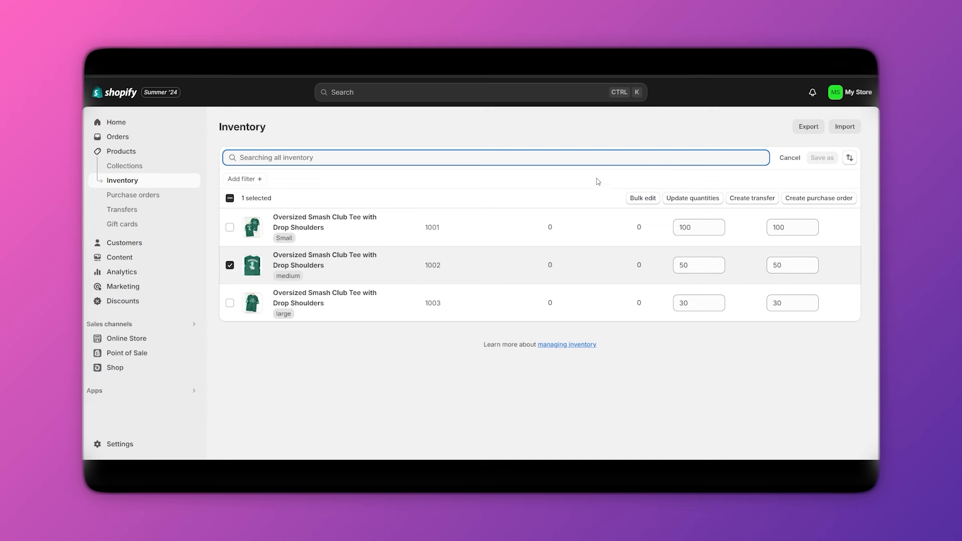
{"action": "type", "text": "100"}
{"action": "type", "text": "2"}
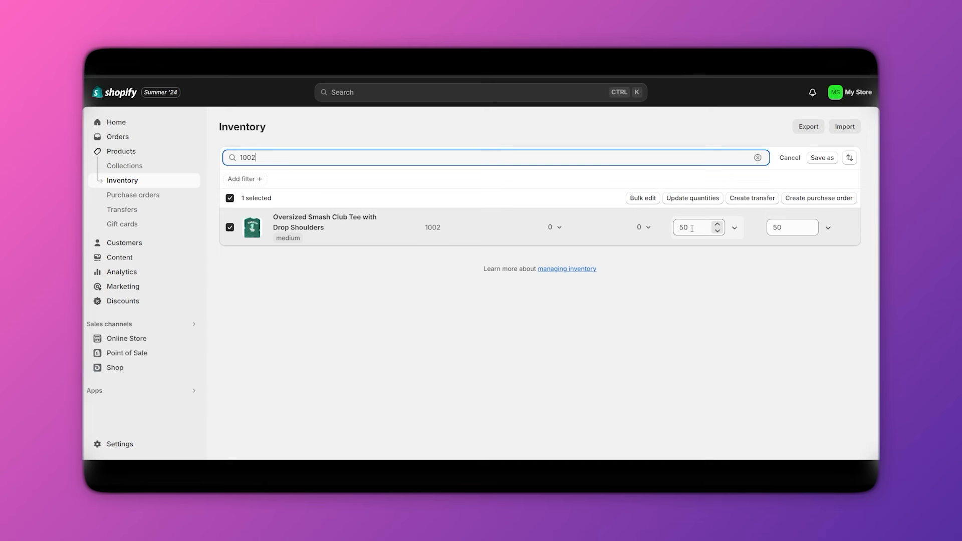
{"action": "left_click", "coordinate": [229, 199]}
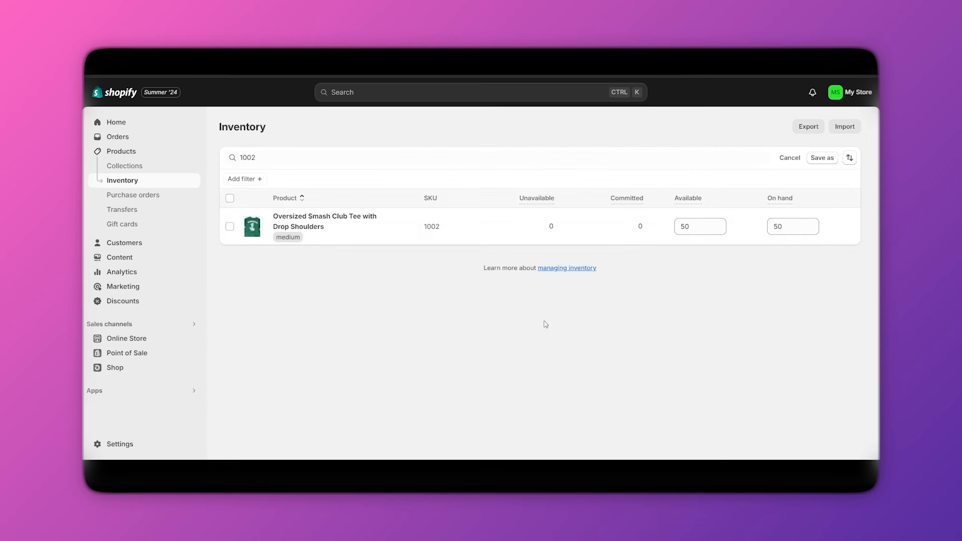
{"action": "left_click_drag", "start_coordinate": [322, 153], "coordinate": [230, 169]}
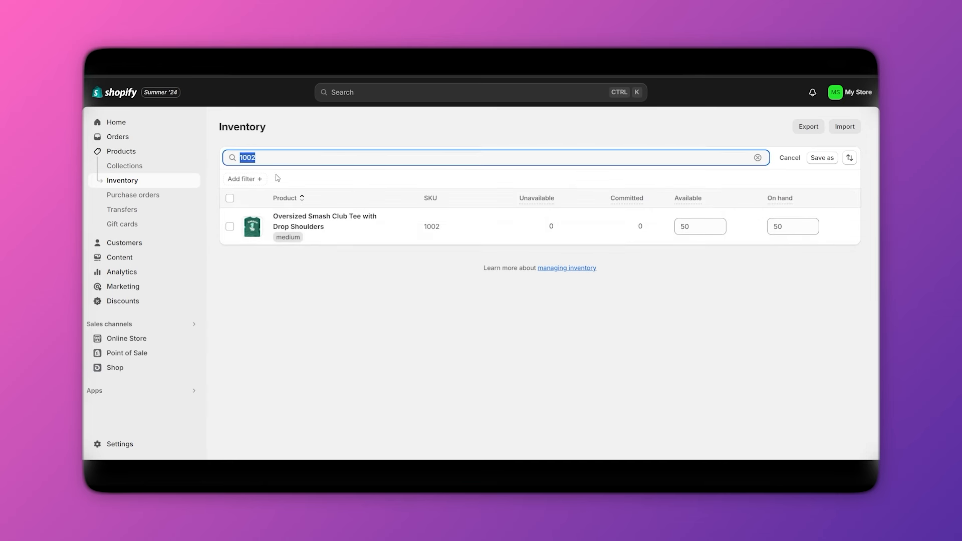
{"action": "key", "text": "BackSpace"}
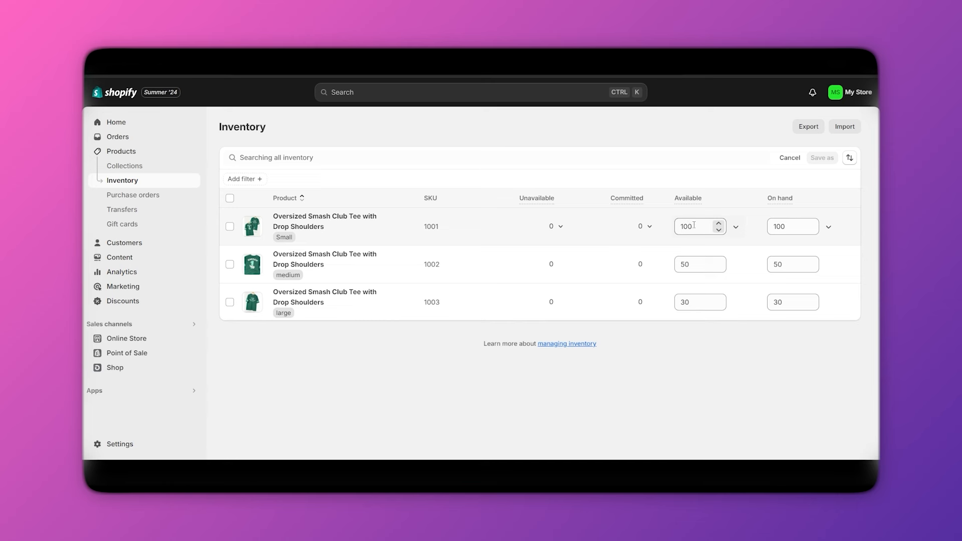
Enter 200 as the Small variant's on-hand quantity, then discard it for Purchase orders.
{"action": "double_click", "coordinate": [687, 227]}
{"action": "double_click", "coordinate": [794, 233]}
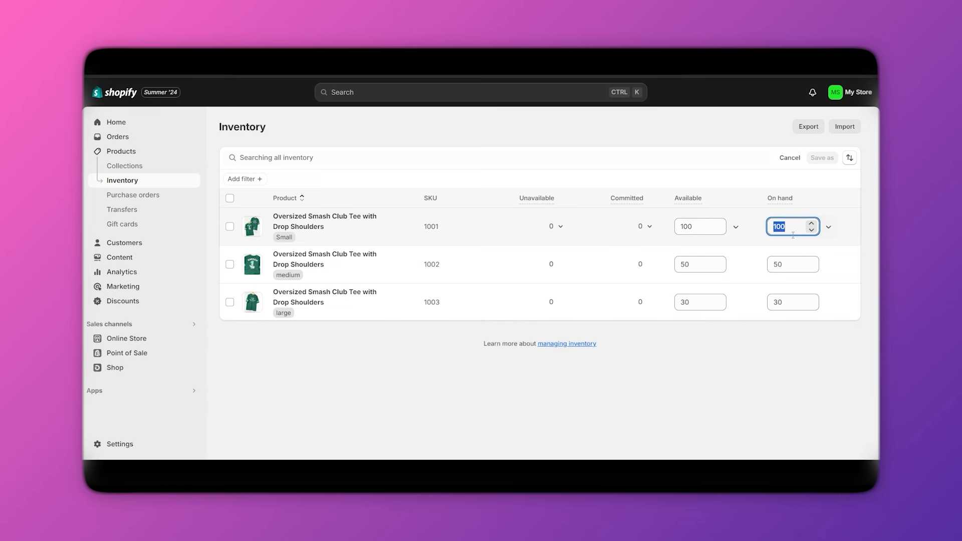
{"action": "type", "text": "200"}
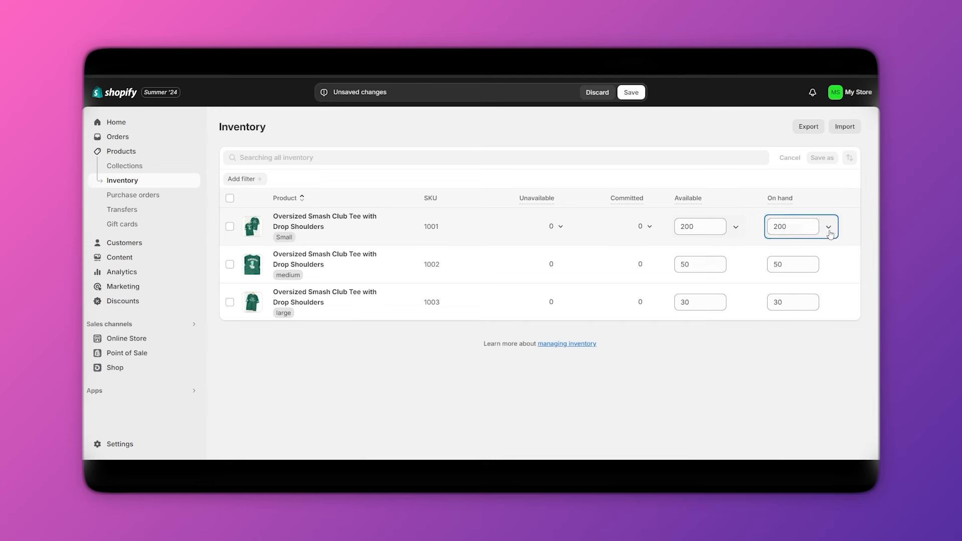
{"action": "left_click", "coordinate": [829, 232]}
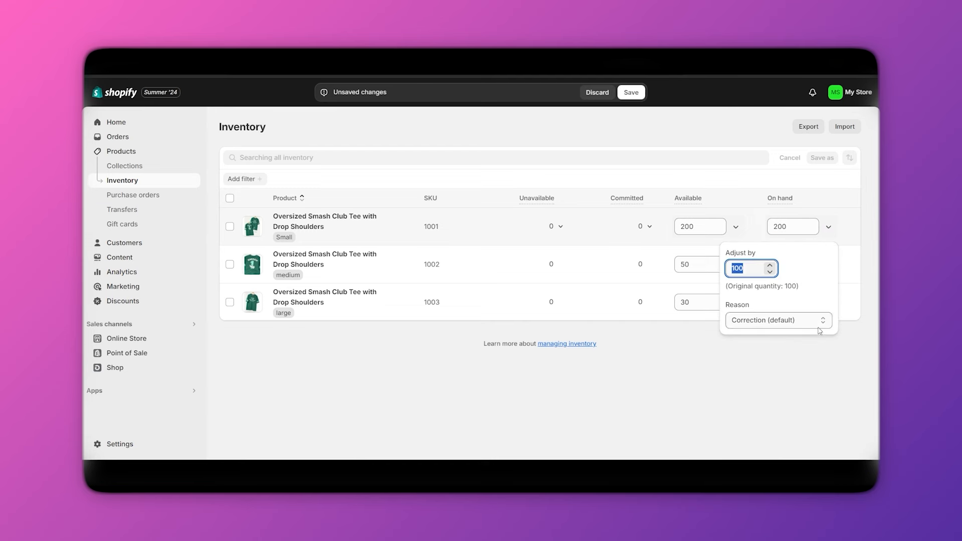
{"action": "left_click", "coordinate": [670, 429]}
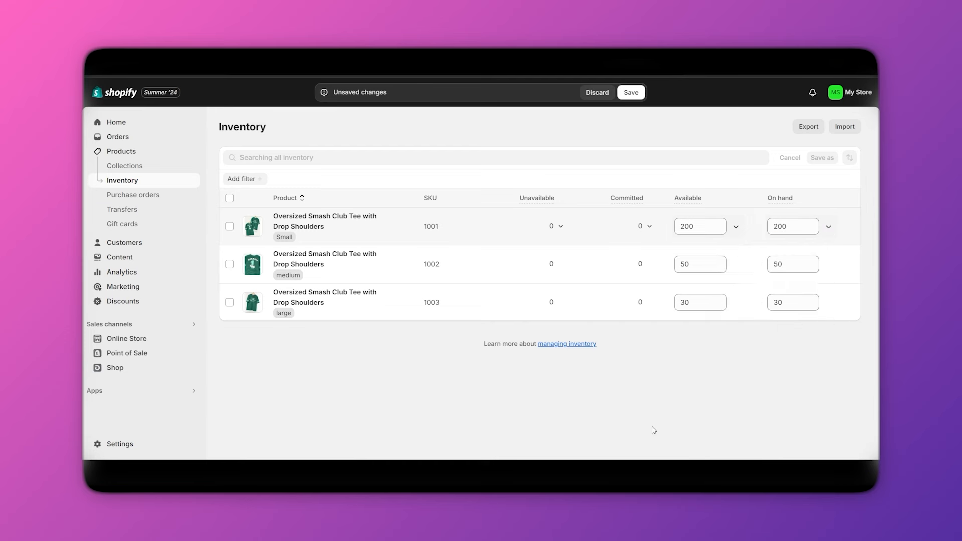
{"action": "left_click", "coordinate": [133, 194]}
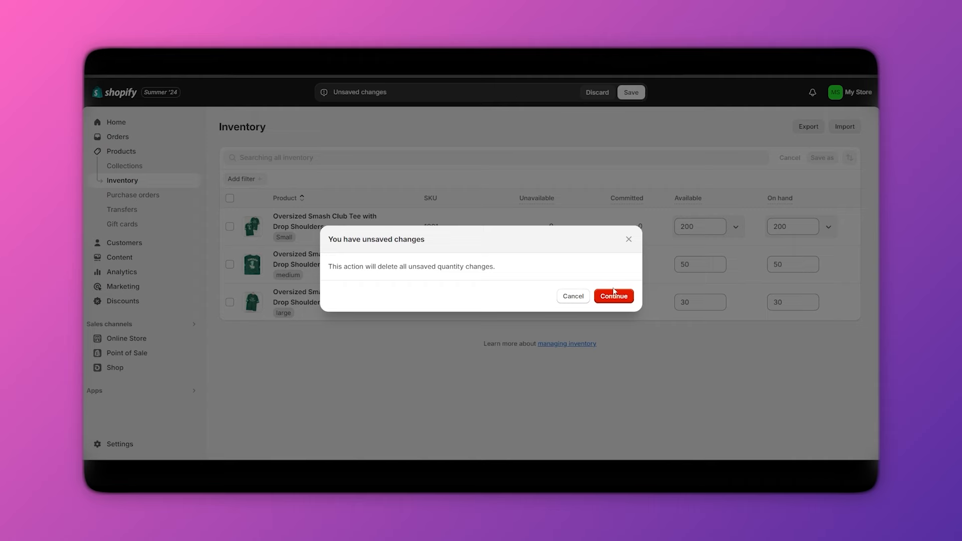
{"action": "left_click", "coordinate": [614, 292]}
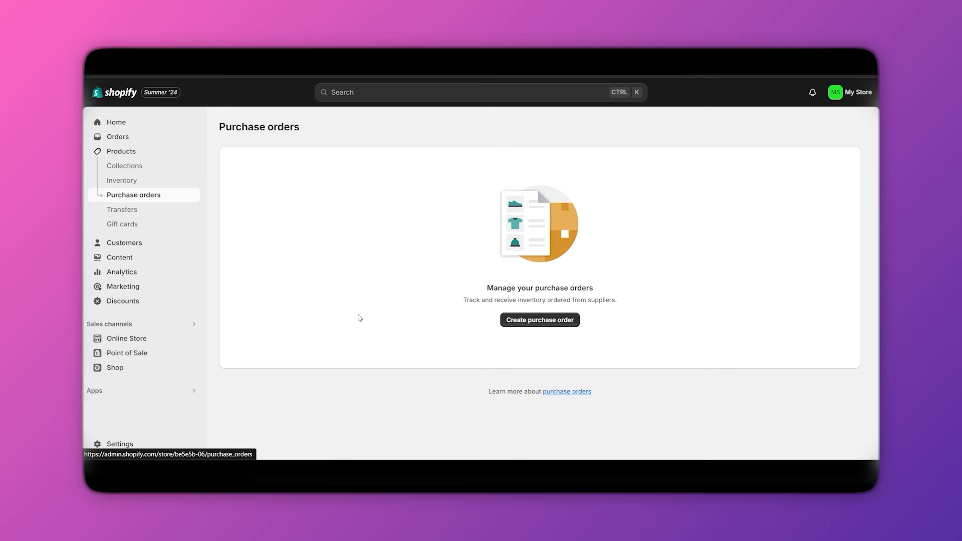
Start a purchase order with Payment in advance terms and US Dollar supplier currency.
{"action": "left_click", "coordinate": [542, 323]}
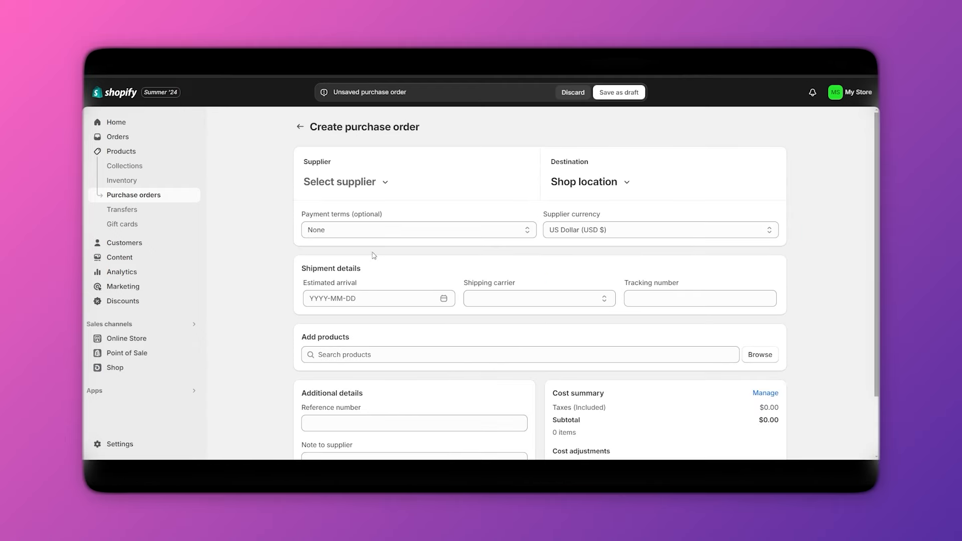
{"action": "scroll", "coordinate": [453, 376], "scroll_direction": "down", "scroll_amount": 3}
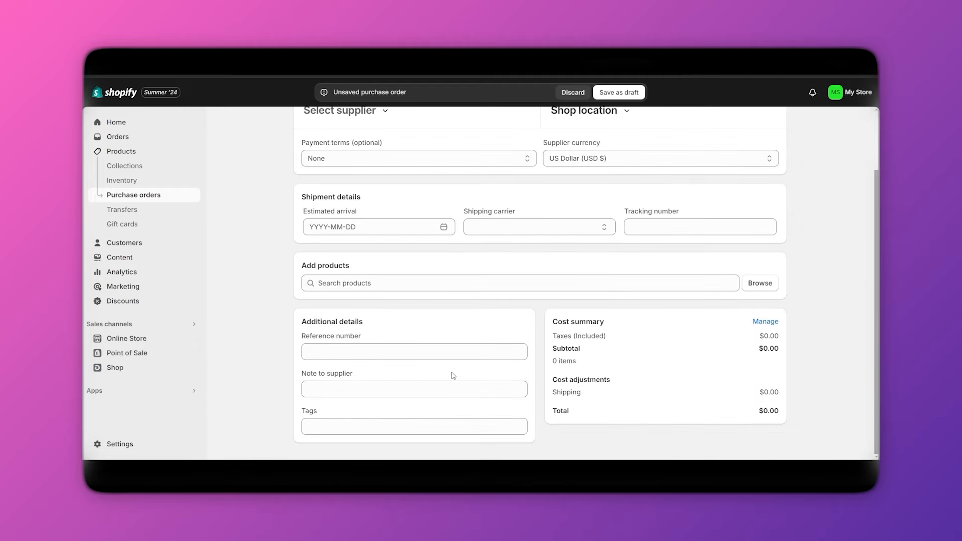
{"action": "scroll", "coordinate": [453, 376], "scroll_direction": "up", "scroll_amount": 3}
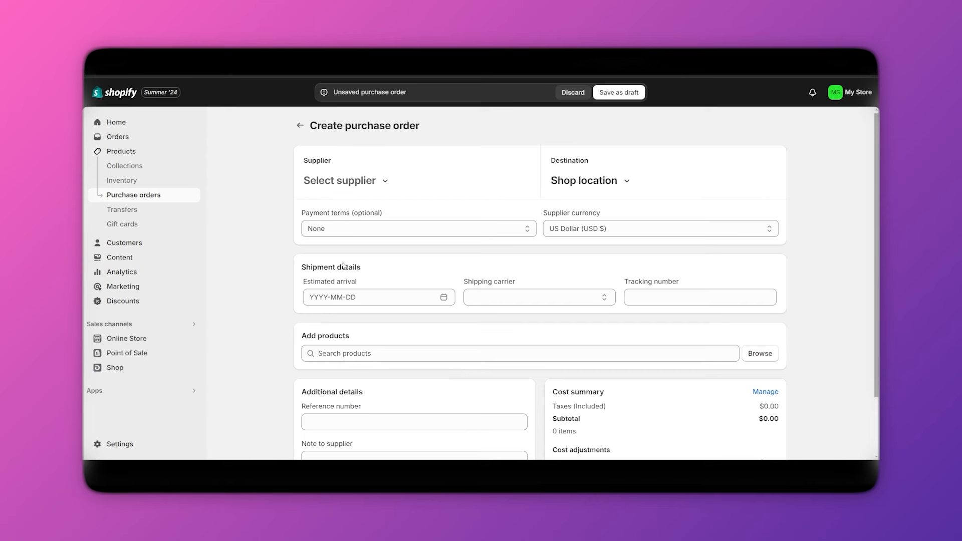
{"action": "left_click", "coordinate": [347, 230]}
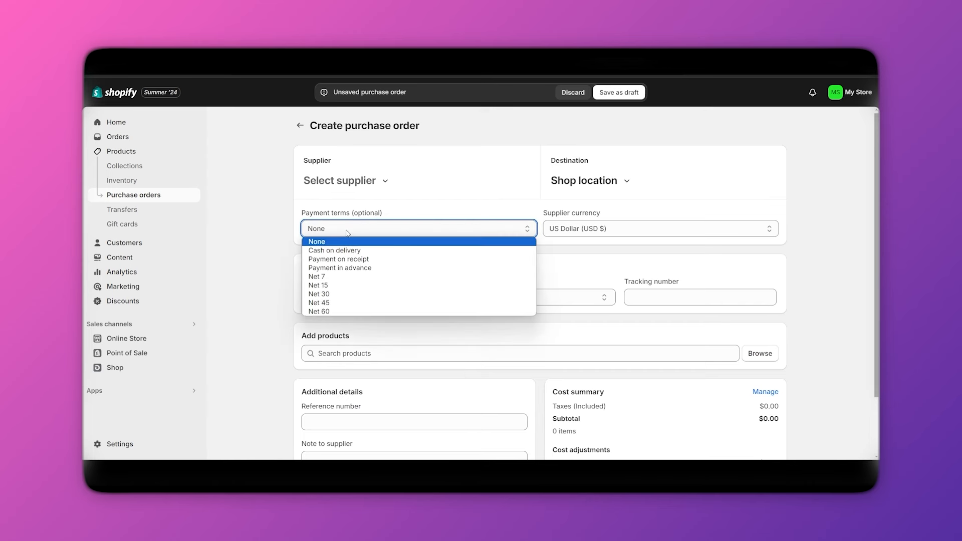
{"action": "left_click", "coordinate": [366, 268]}
{"action": "left_click", "coordinate": [651, 231]}
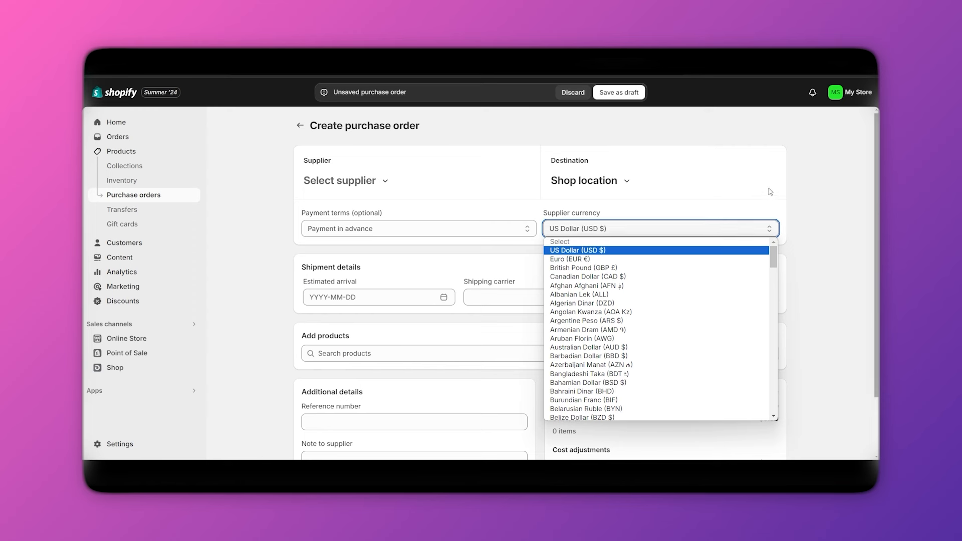
{"action": "left_click", "coordinate": [754, 180]}
Set estimated arrival to 2024-07-01 and shipping carrier to Amazon Logistics UK.
{"action": "left_click", "coordinate": [360, 300]}
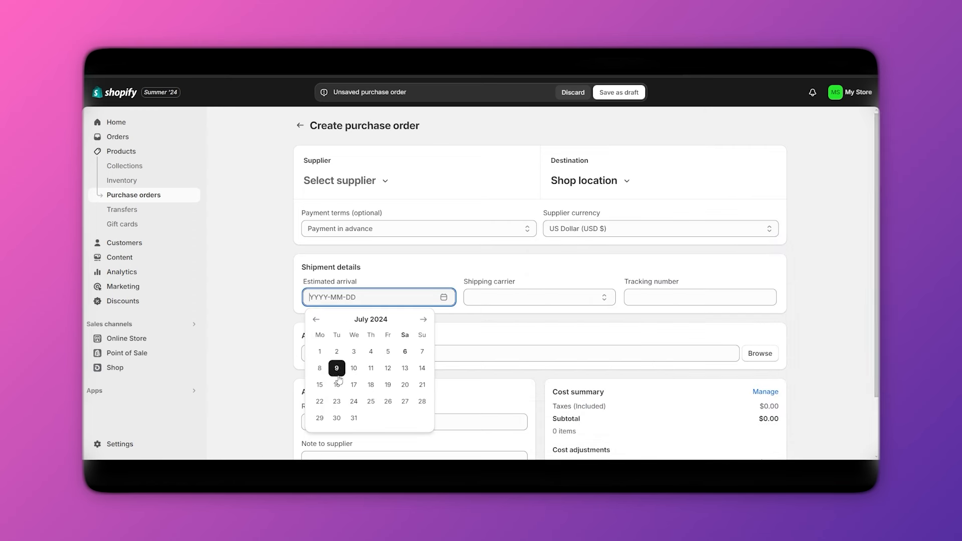
{"action": "left_click", "coordinate": [321, 354]}
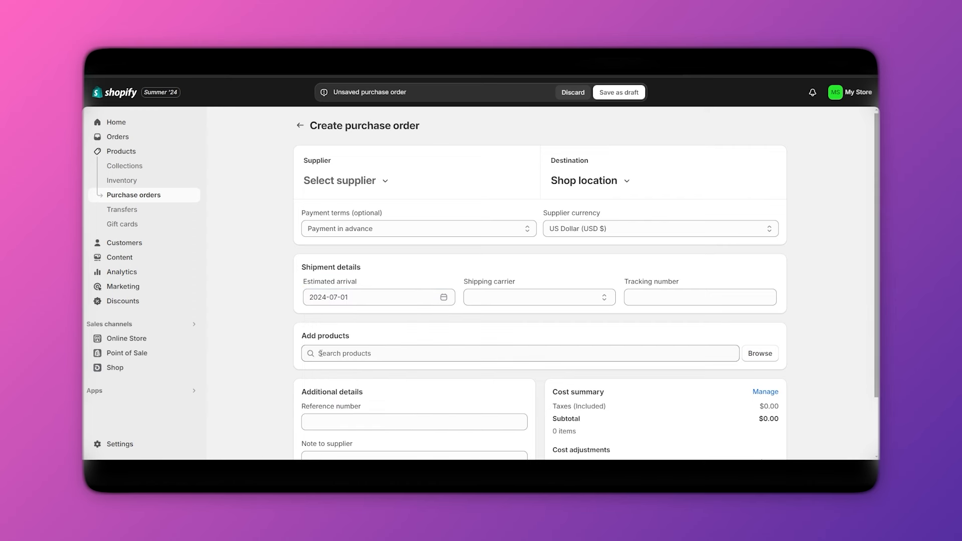
{"action": "left_click", "coordinate": [519, 291]}
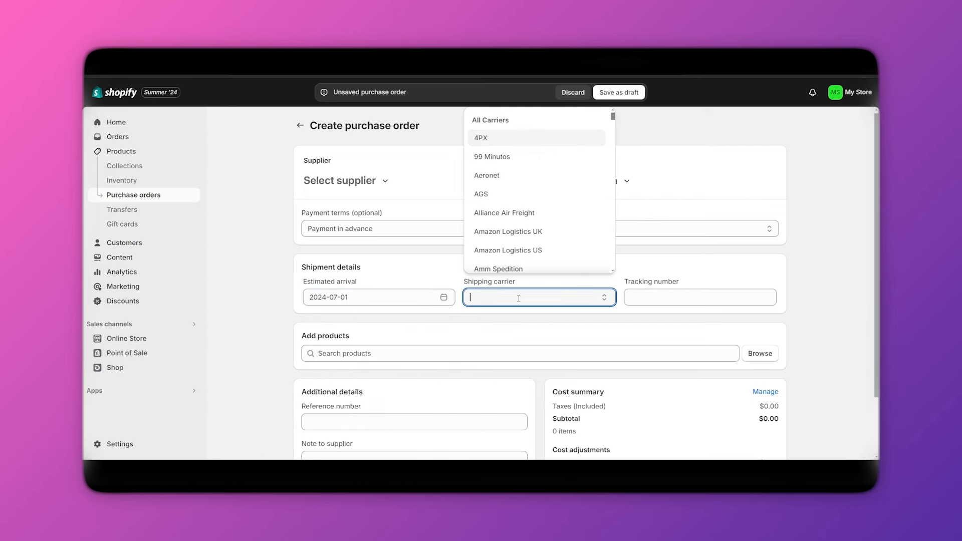
{"action": "left_click", "coordinate": [520, 235]}
{"action": "left_click", "coordinate": [687, 301]}
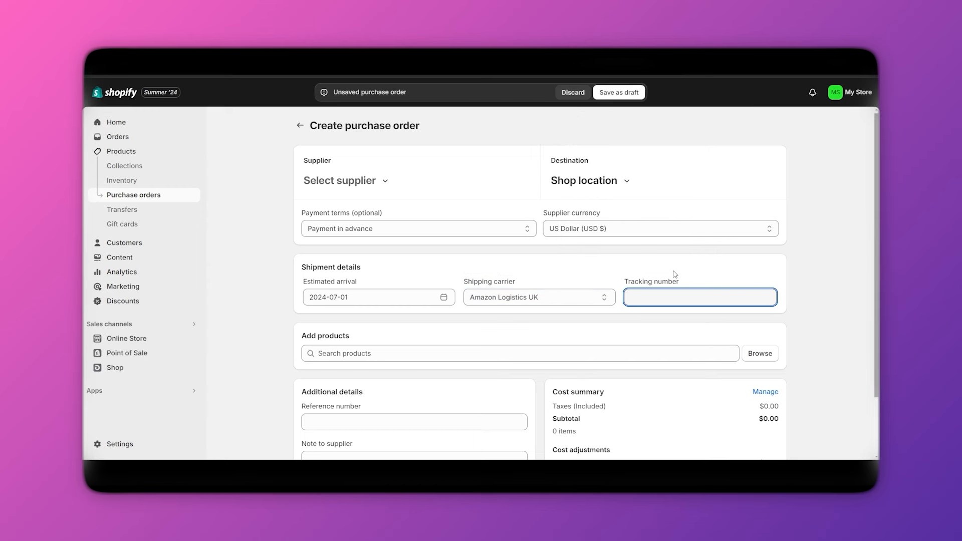
{"action": "scroll", "coordinate": [676, 274], "scroll_direction": "down", "scroll_amount": 2}
{"action": "left_click", "coordinate": [380, 288]}
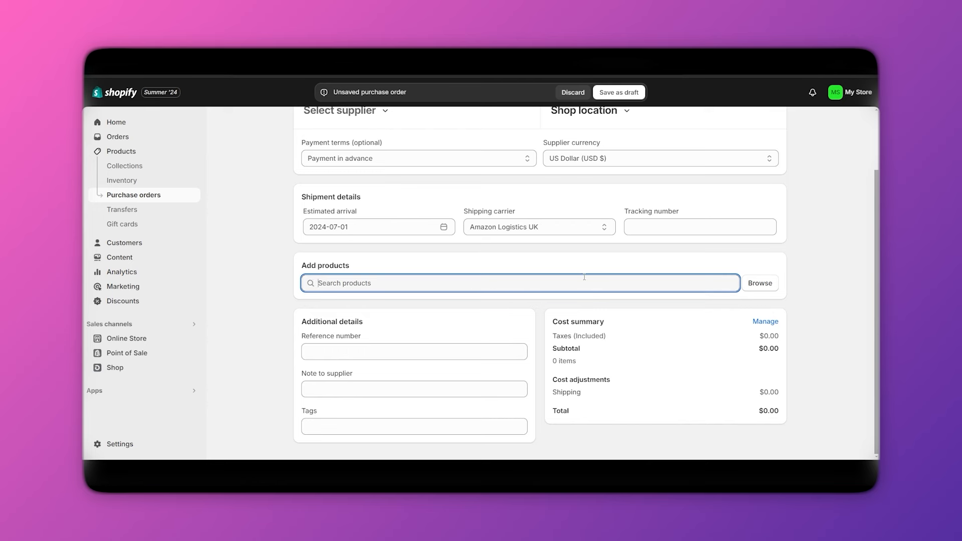
Add the Small, medium and large Oversized Smash Club Tee variants found by searching 'ts'.
{"action": "left_click", "coordinate": [762, 287]}
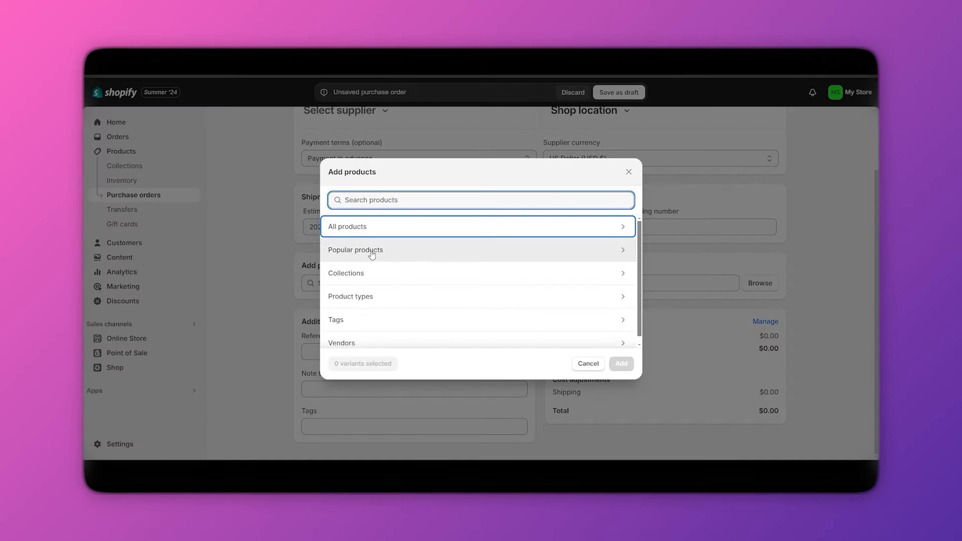
{"action": "scroll", "coordinate": [364, 305], "scroll_direction": "down", "scroll_amount": 1}
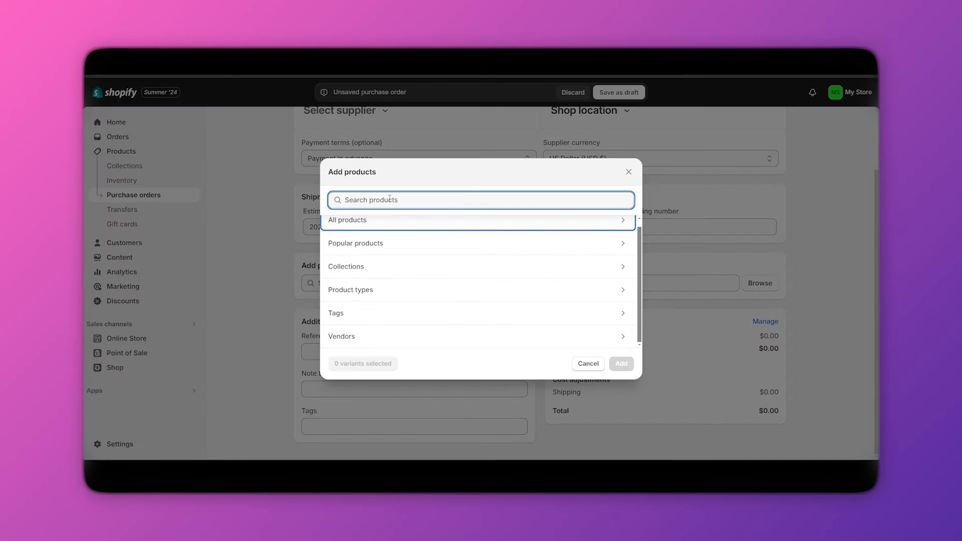
{"action": "type", "text": "ts"}
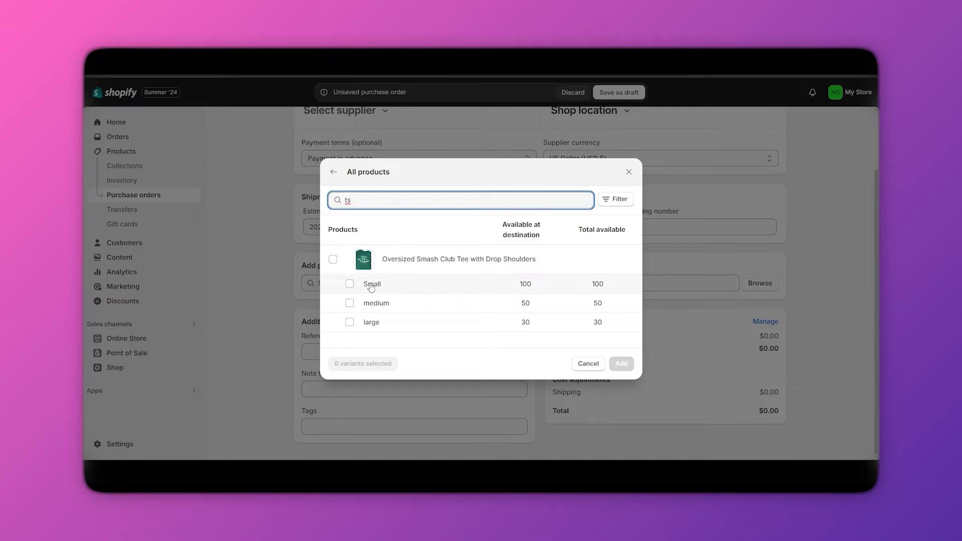
{"action": "left_click", "coordinate": [333, 259]}
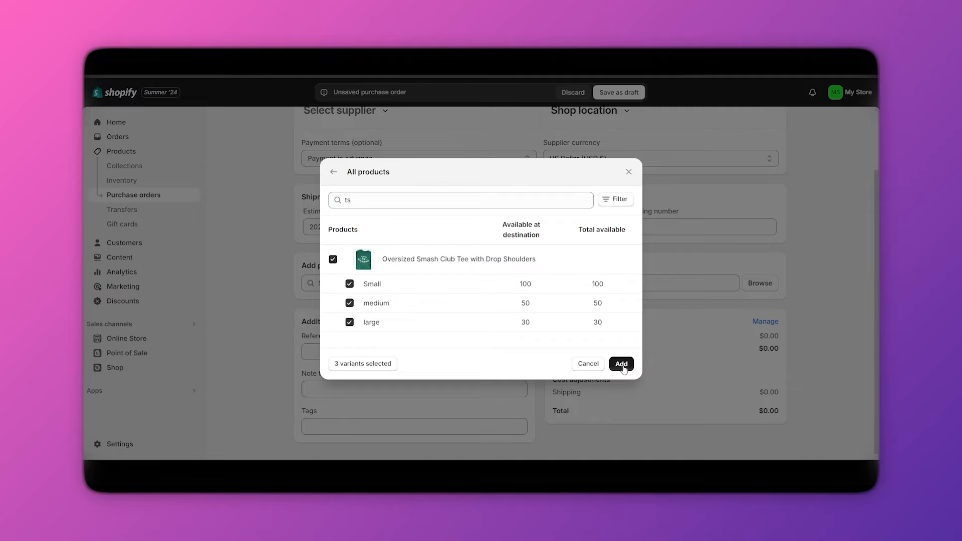
{"action": "left_click", "coordinate": [622, 364]}
{"action": "scroll", "coordinate": [421, 351], "scroll_direction": "down", "scroll_amount": 2}
{"action": "scroll", "coordinate": [406, 301], "scroll_direction": "up", "scroll_amount": 4}
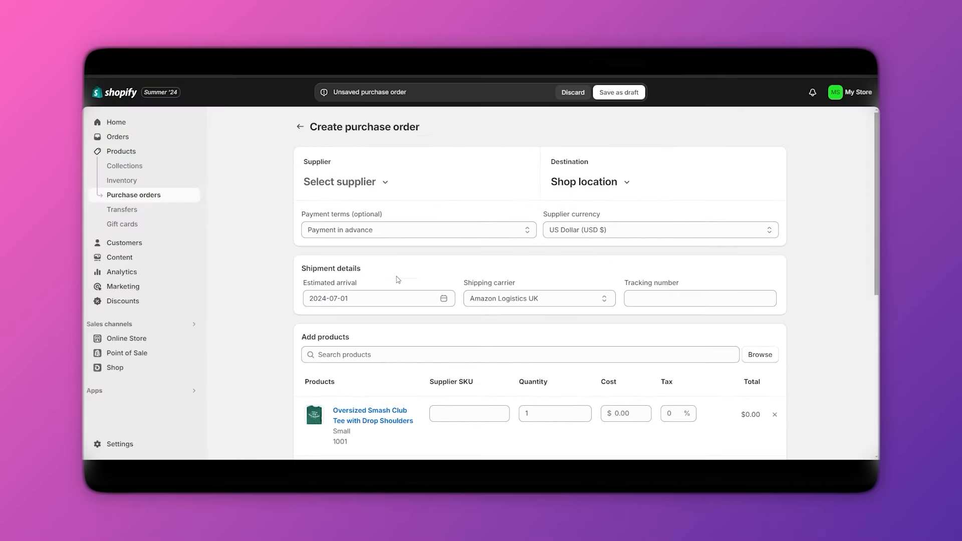
{"action": "scroll", "coordinate": [398, 280], "scroll_direction": "down", "scroll_amount": 4}
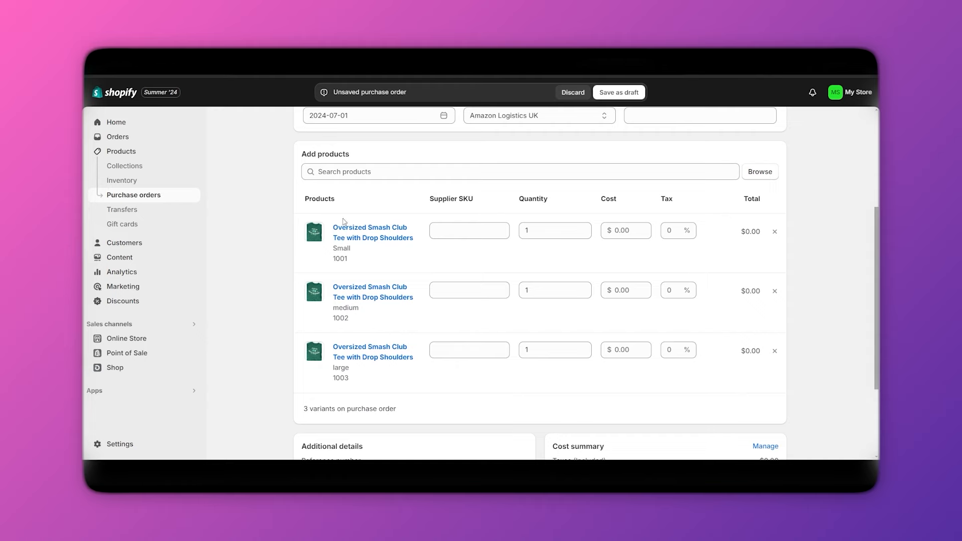
{"action": "scroll", "coordinate": [369, 378], "scroll_direction": "up", "scroll_amount": 4}
{"action": "scroll", "coordinate": [391, 301], "scroll_direction": "down", "scroll_amount": 5}
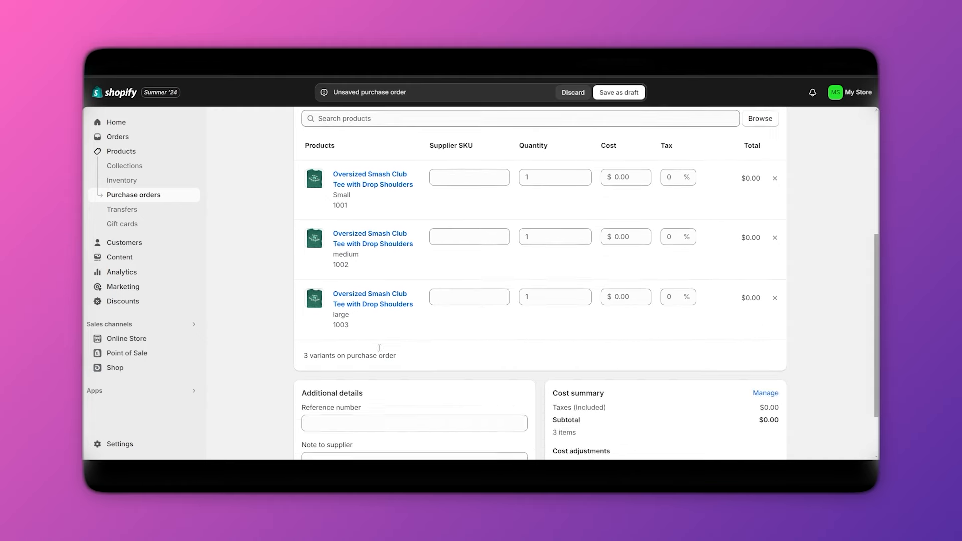
{"action": "scroll", "coordinate": [406, 232], "scroll_direction": "up", "scroll_amount": 5}
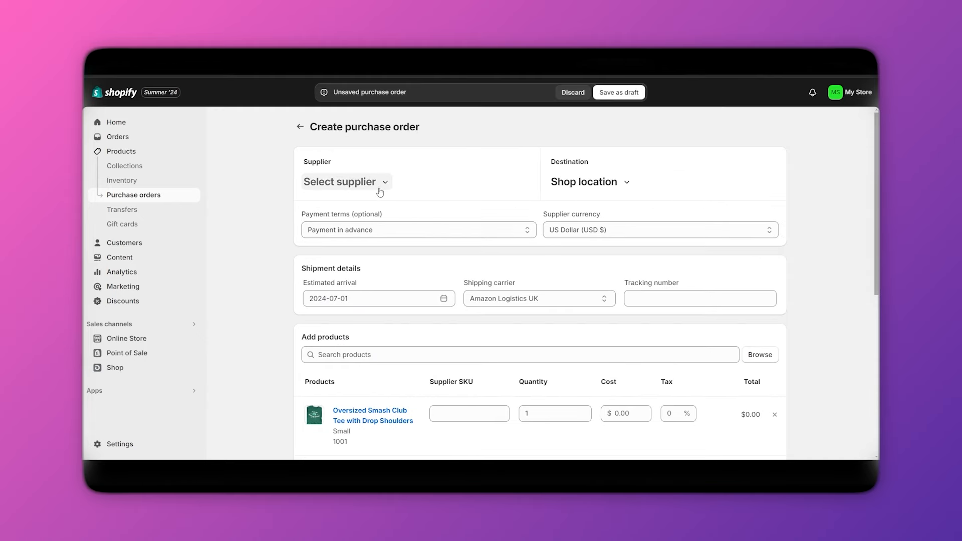
{"action": "scroll", "coordinate": [382, 301], "scroll_direction": "down", "scroll_amount": 7}
Check the reference number and supplier note fields, then save the order as draft #PO1.
{"action": "left_click", "coordinate": [324, 351]}
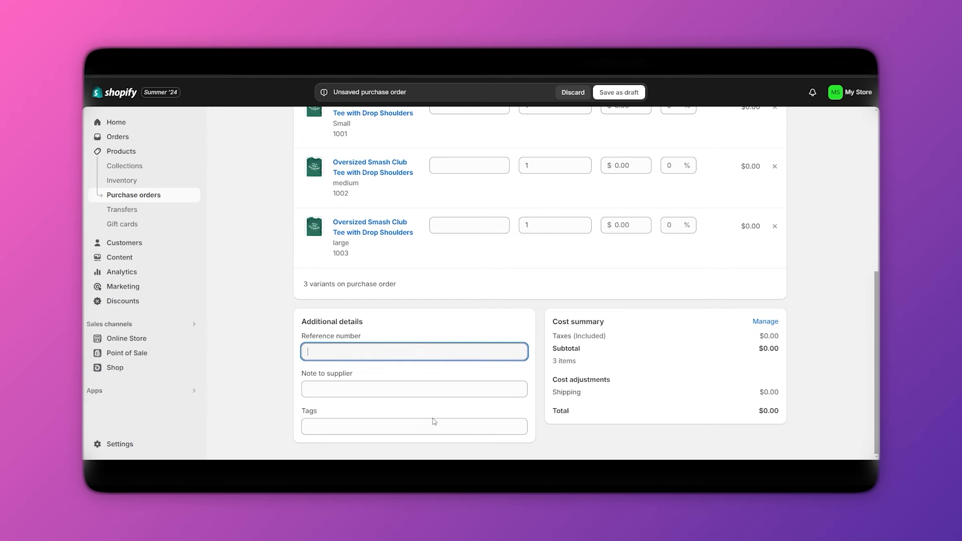
{"action": "left_click", "coordinate": [319, 389]}
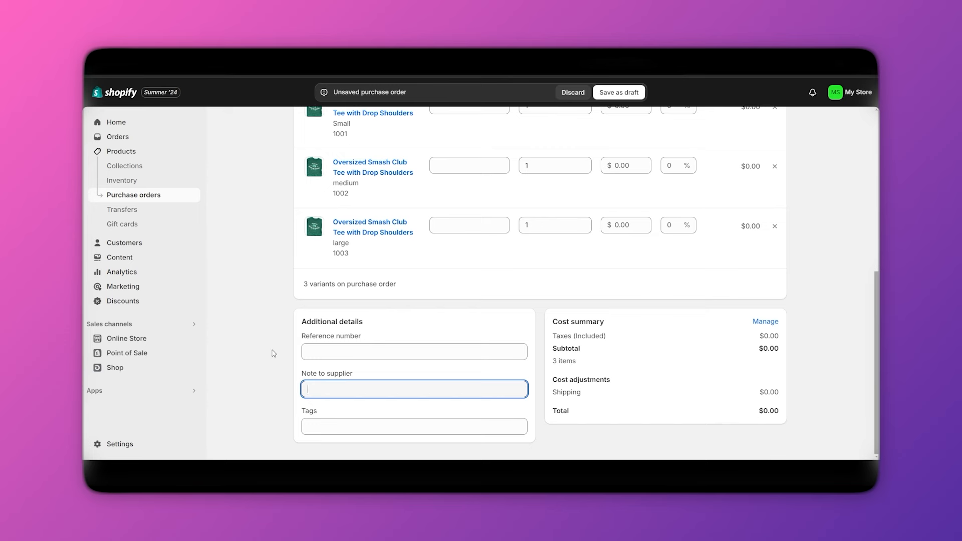
{"action": "scroll", "coordinate": [526, 326], "scroll_direction": "up", "scroll_amount": 10}
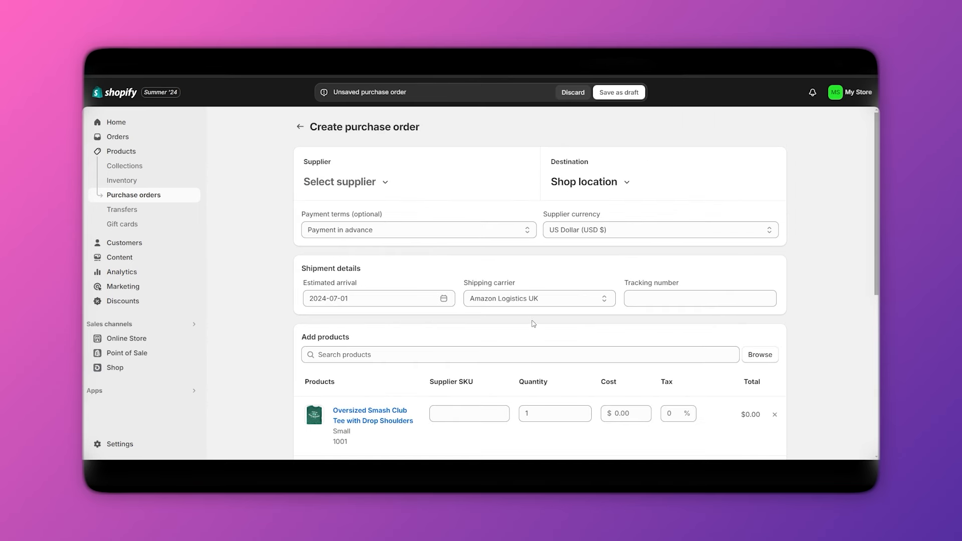
{"action": "left_click", "coordinate": [622, 93]}
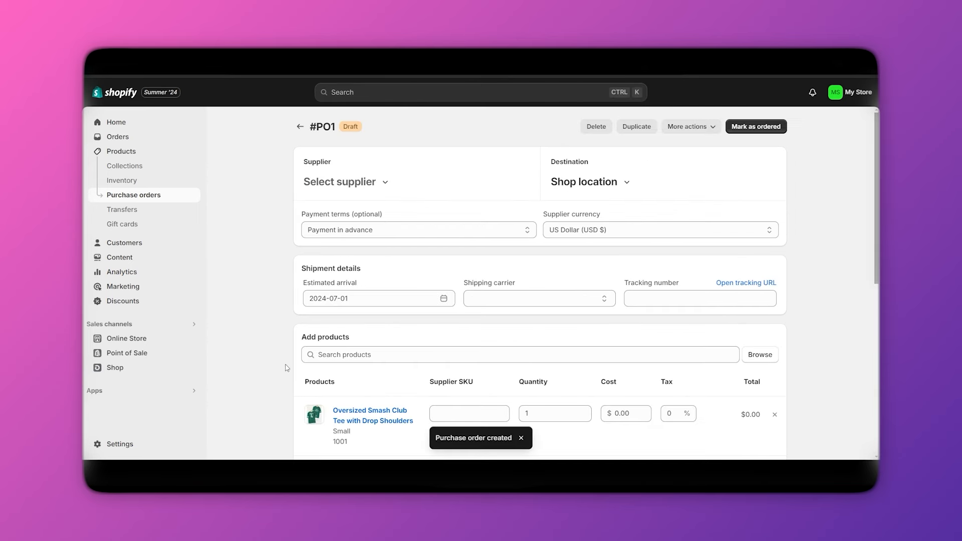
View the purchase orders list showing #PO1, then the empty Transfers page.
{"action": "left_click", "coordinate": [120, 152]}
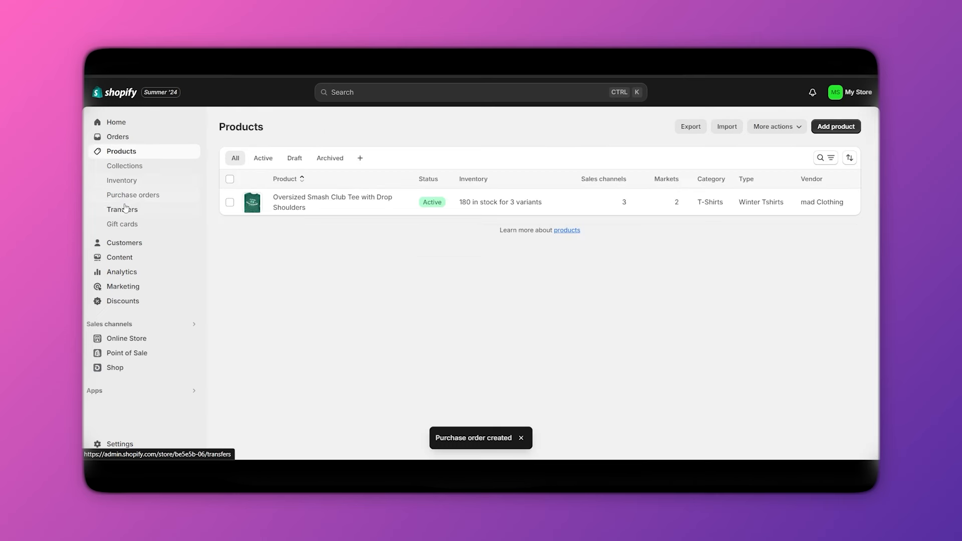
{"action": "left_click", "coordinate": [128, 195]}
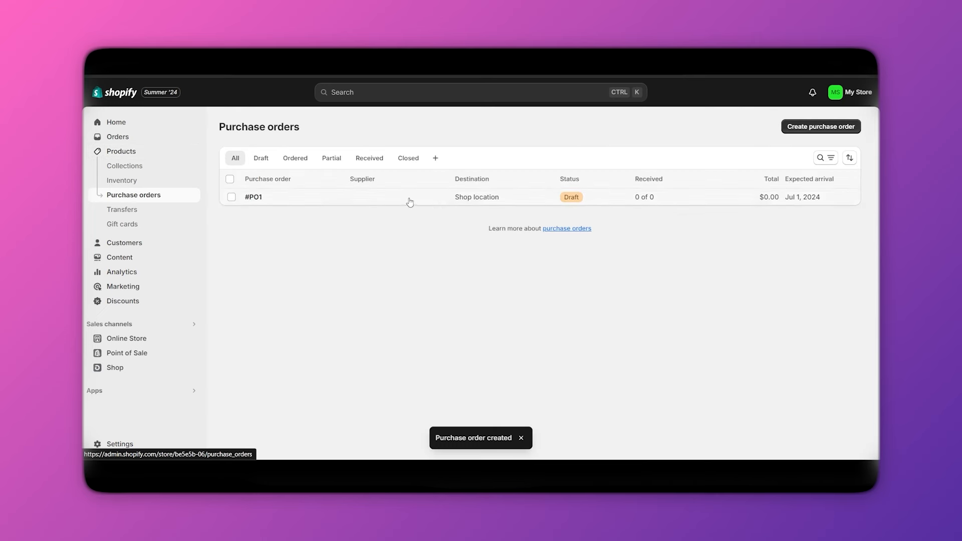
{"action": "left_click", "coordinate": [122, 210]}
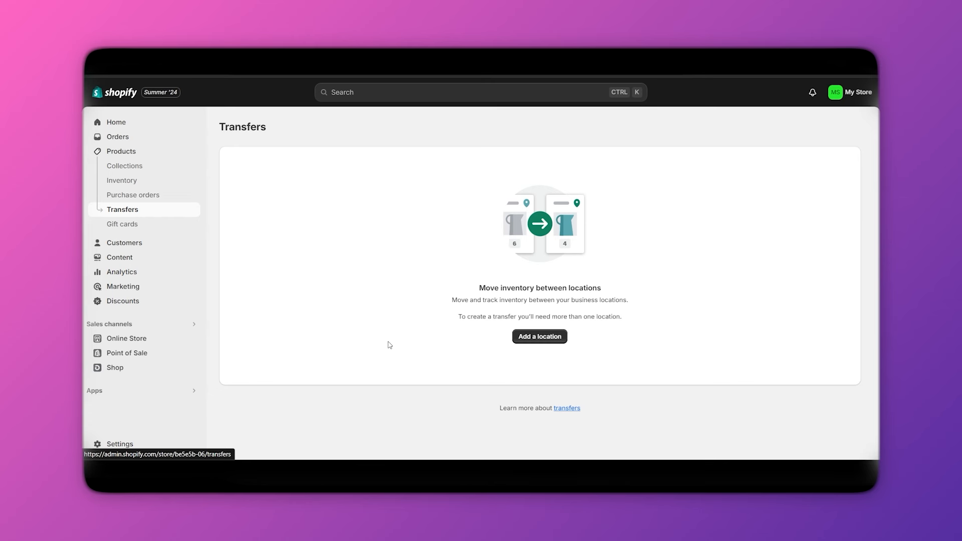
Start adding a store location, close it unsaved, and go to Gift cards.
{"action": "left_click", "coordinate": [538, 338]}
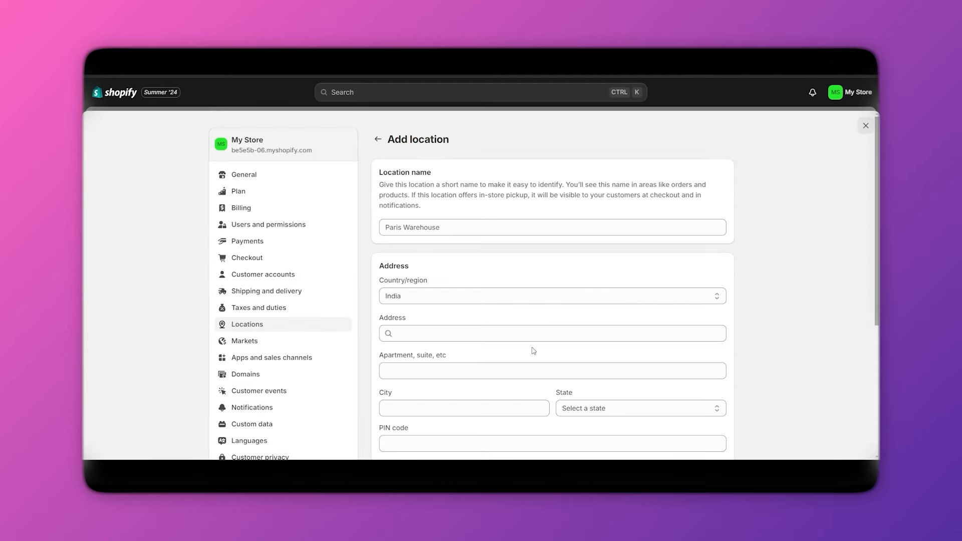
{"action": "scroll", "coordinate": [527, 342], "scroll_direction": "down", "scroll_amount": 2}
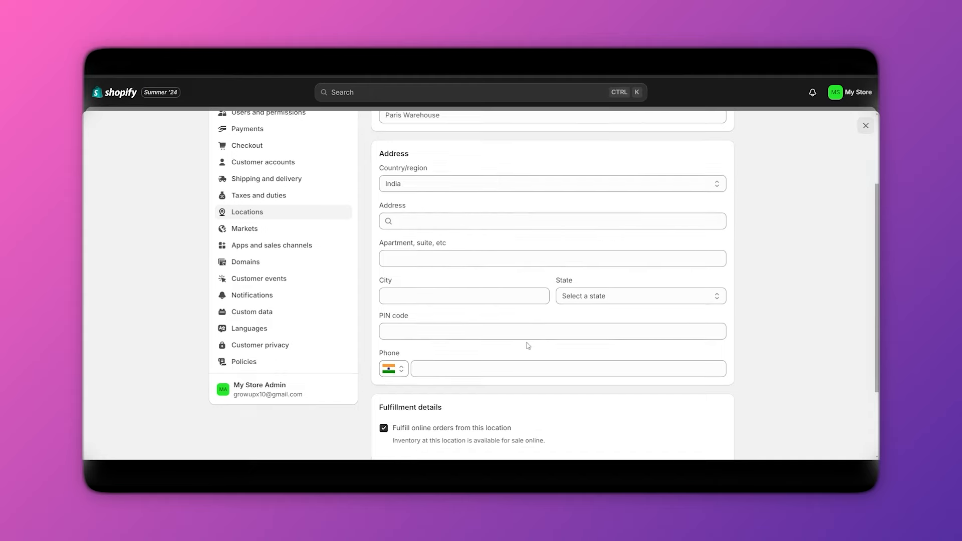
{"action": "scroll", "coordinate": [526, 344], "scroll_direction": "up", "scroll_amount": 2}
{"action": "left_click", "coordinate": [866, 126]}
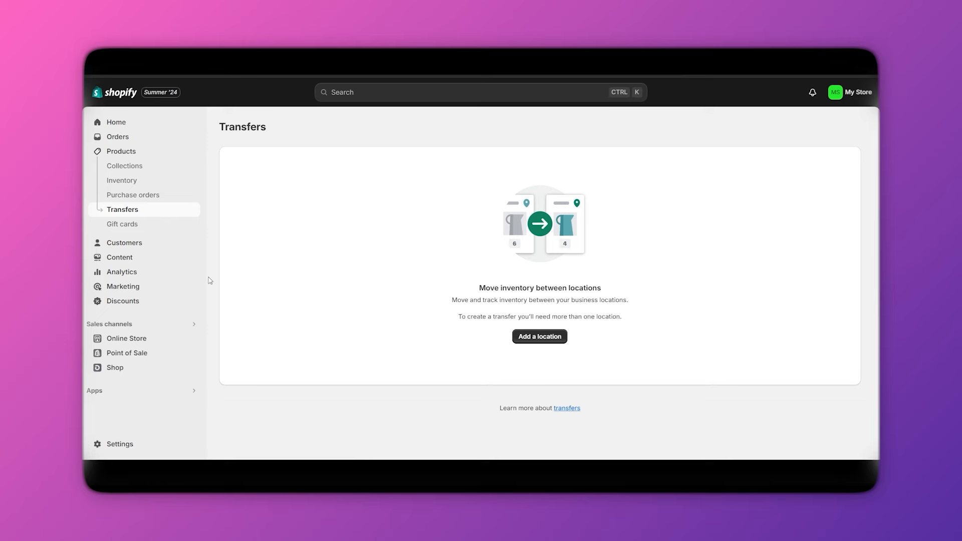
{"action": "left_click", "coordinate": [127, 226]}
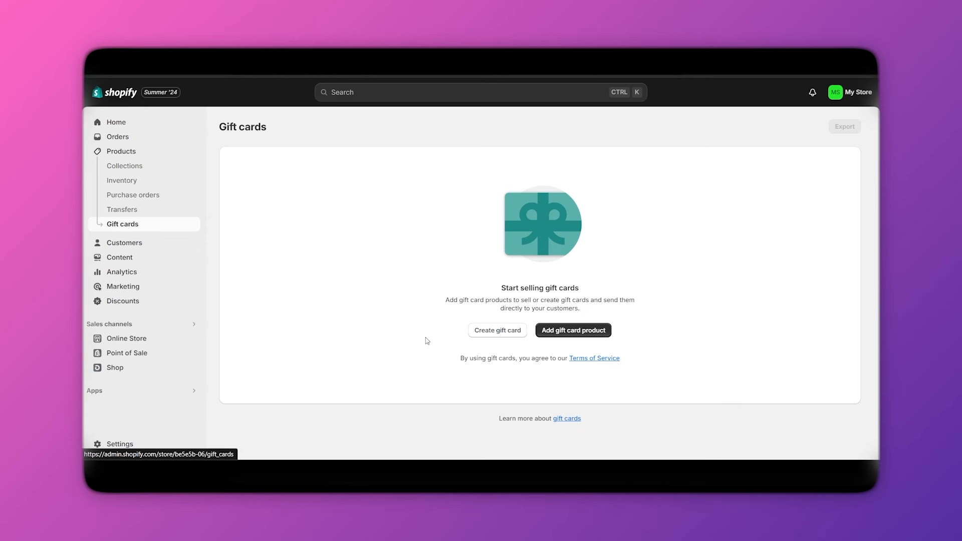
Start a new gift card with a short custom code and an initial value of $100.00.
{"action": "left_click", "coordinate": [506, 338]}
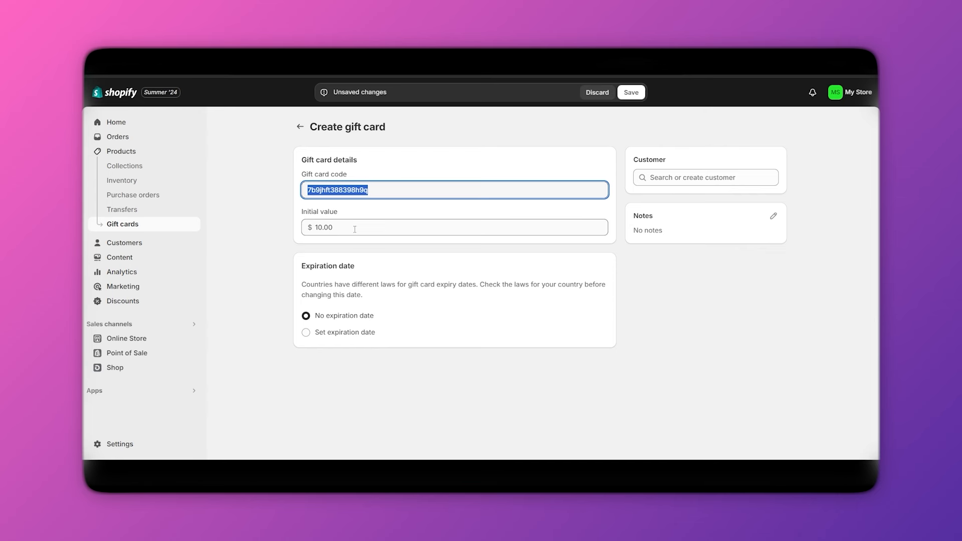
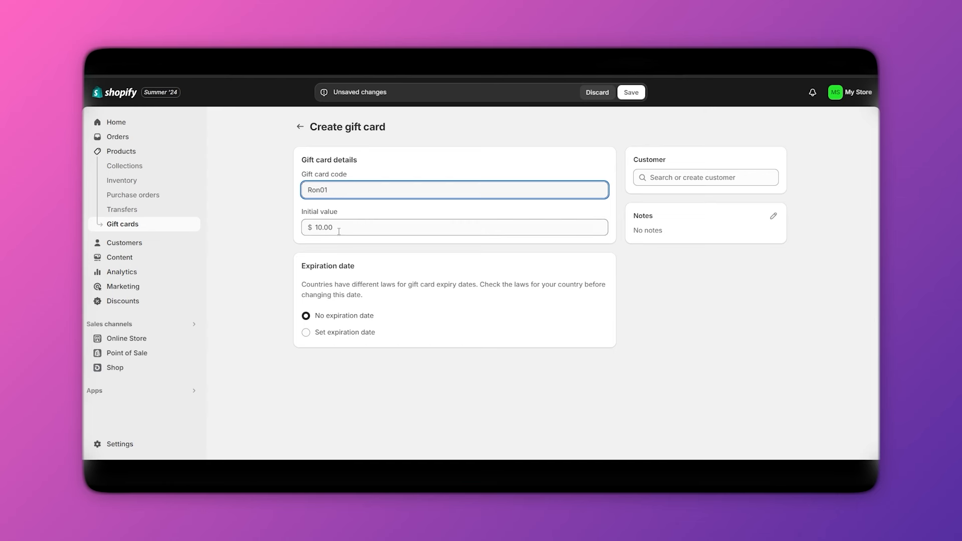
{"action": "left_click", "coordinate": [306, 231]}
{"action": "left_click_drag", "start_coordinate": [364, 240], "coordinate": [328, 240]}
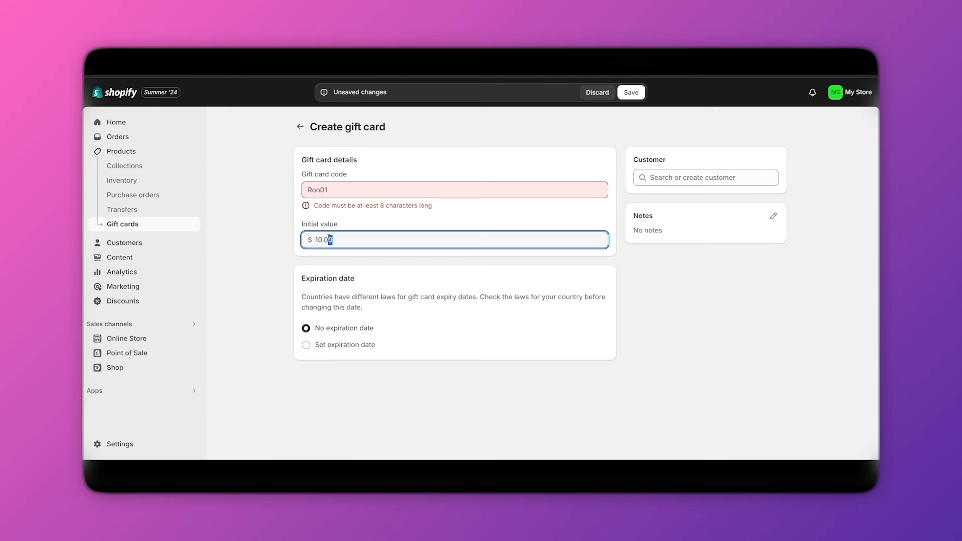
{"action": "double_click", "coordinate": [352, 238]}
{"action": "type", "text": "100"}
{"action": "left_click", "coordinate": [265, 252]}
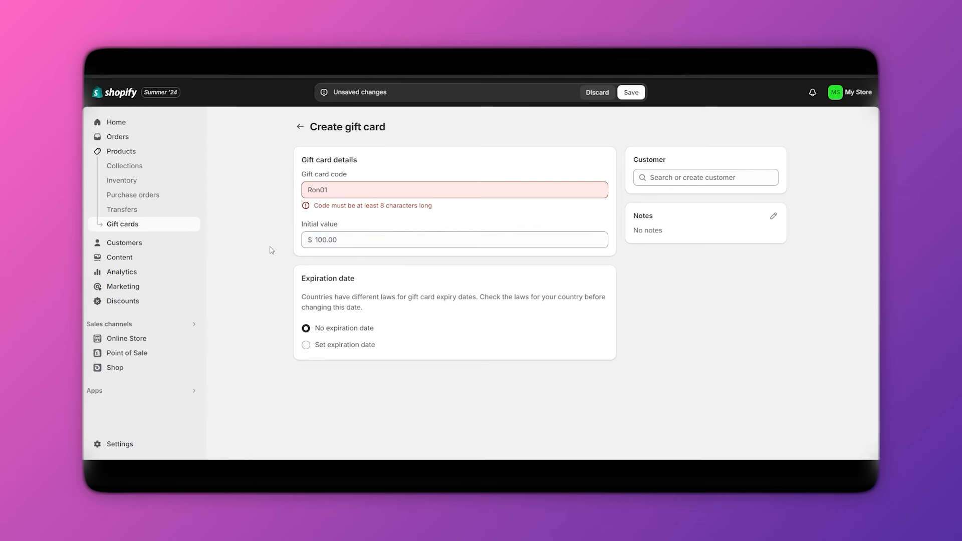
{"action": "left_click", "coordinate": [363, 191]}
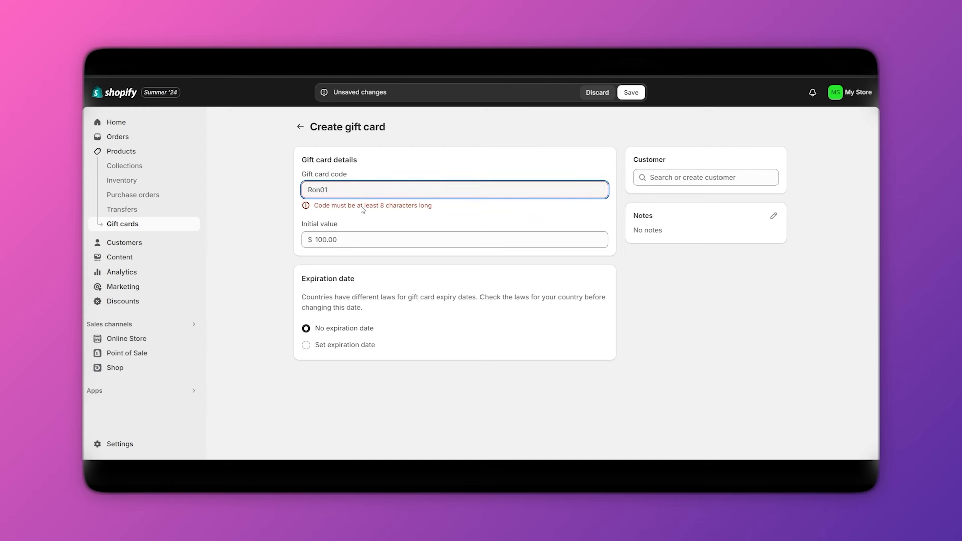
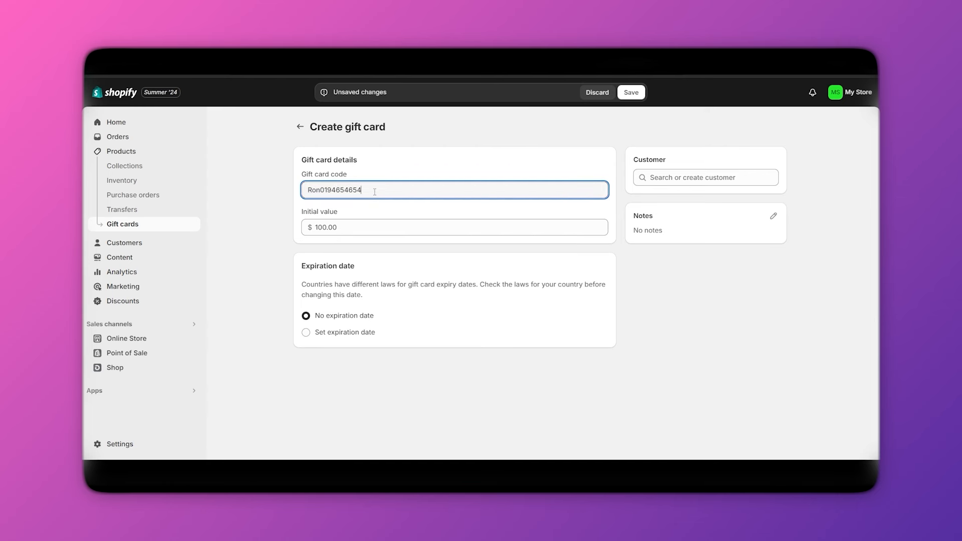
{"action": "left_click_drag", "start_coordinate": [375, 192], "coordinate": [253, 203]}
Switch the gift card to a set expiration date and choose 8 July 2029.
{"action": "left_click", "coordinate": [401, 193]}
{"action": "left_click", "coordinate": [306, 333]}
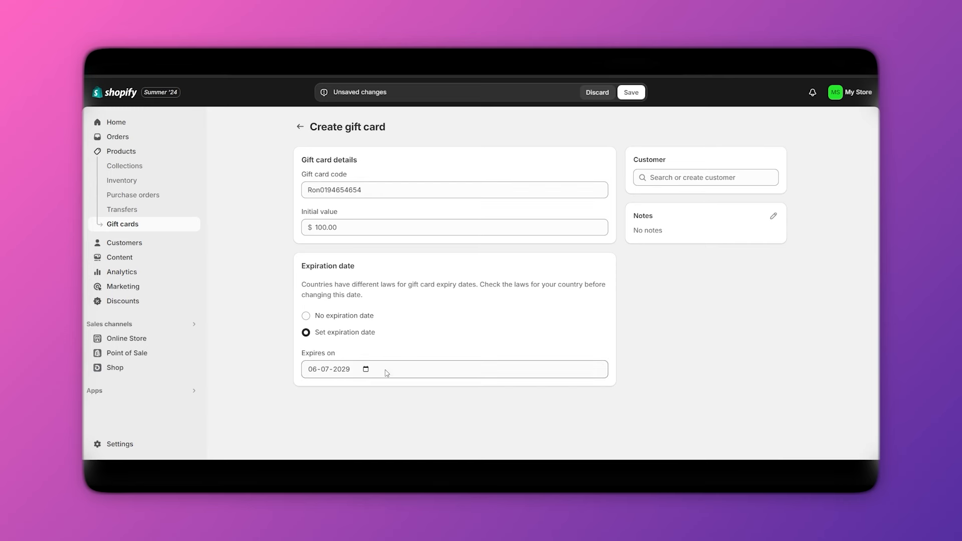
{"action": "left_click", "coordinate": [387, 373]}
{"action": "left_click", "coordinate": [367, 370]}
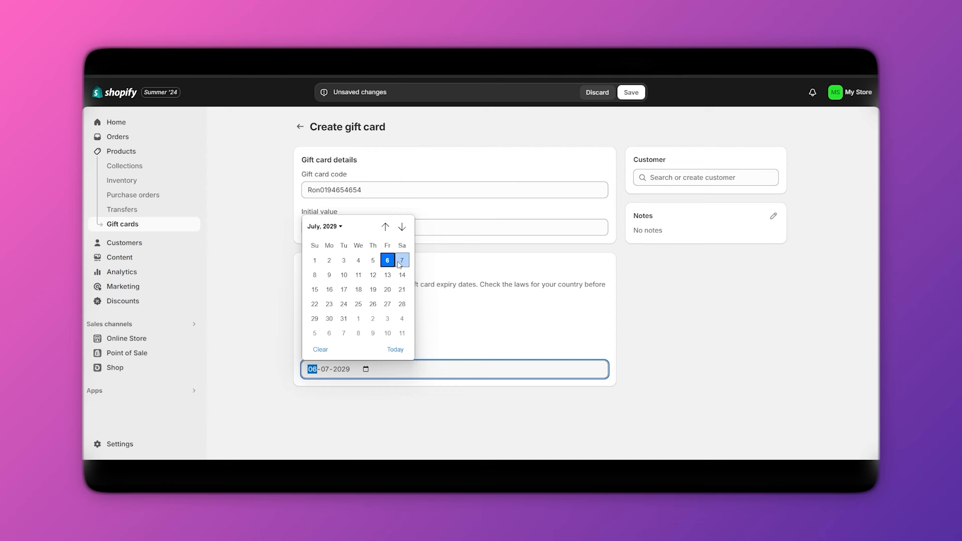
{"action": "left_click", "coordinate": [315, 276]}
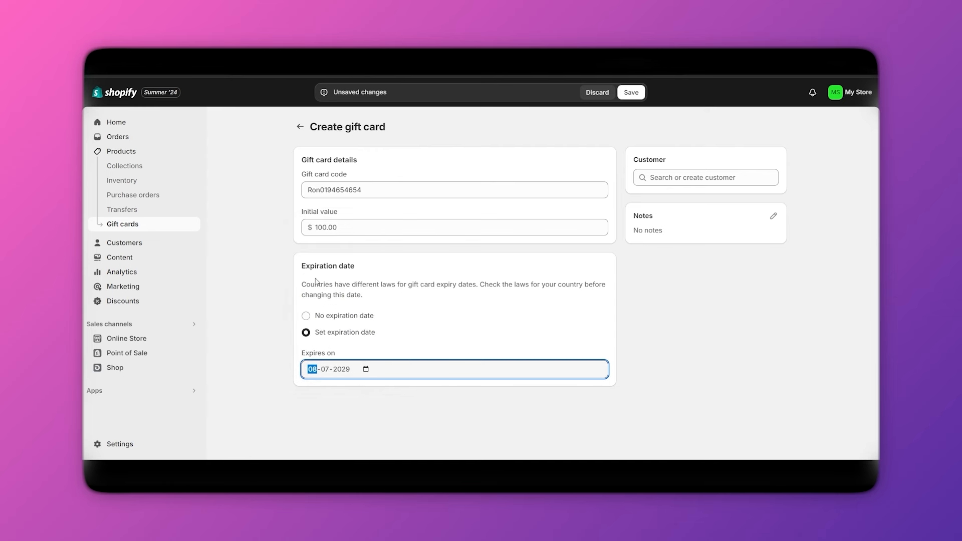
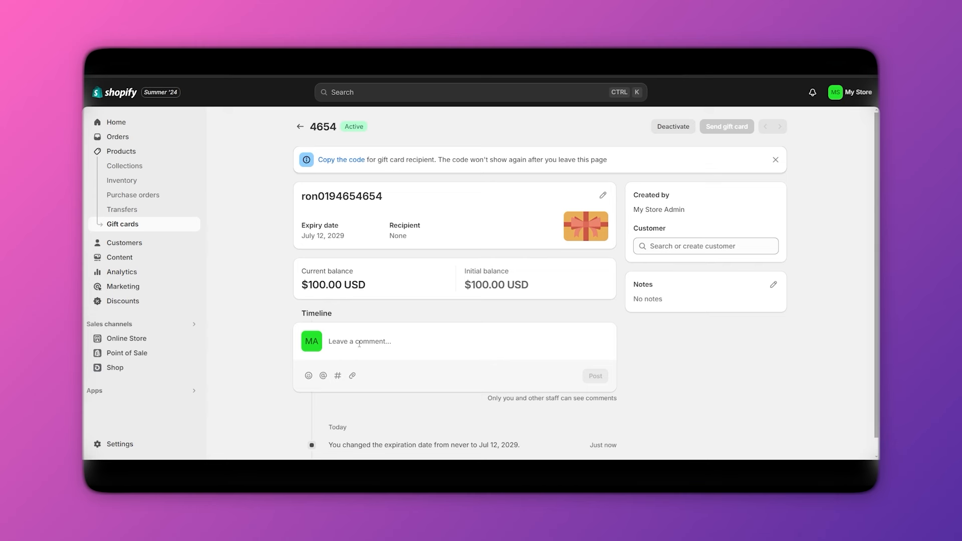
Scroll down and back up the page to review the new $100.00 gift card.
{"action": "scroll", "coordinate": [416, 355], "scroll_direction": "down", "scroll_amount": 1}
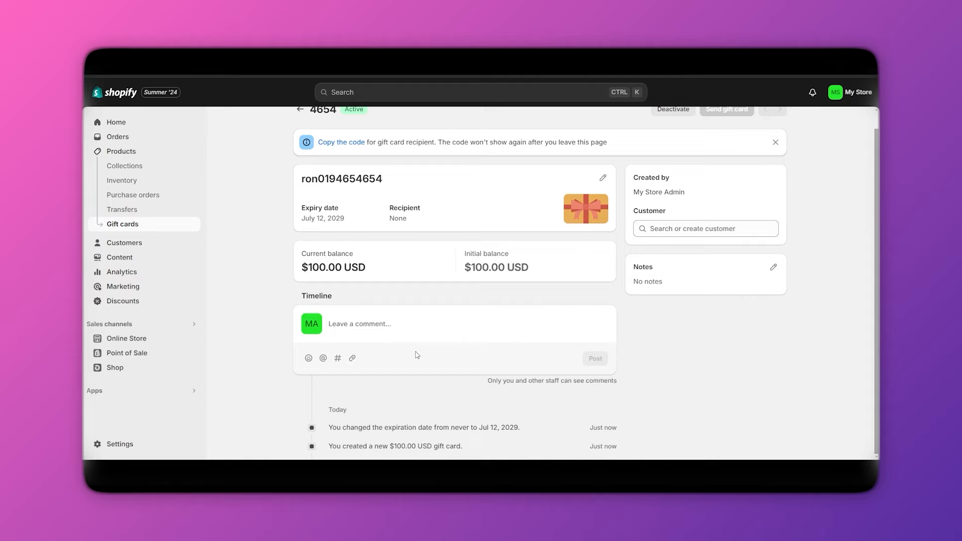
{"action": "scroll", "coordinate": [416, 355], "scroll_direction": "up", "scroll_amount": 1}
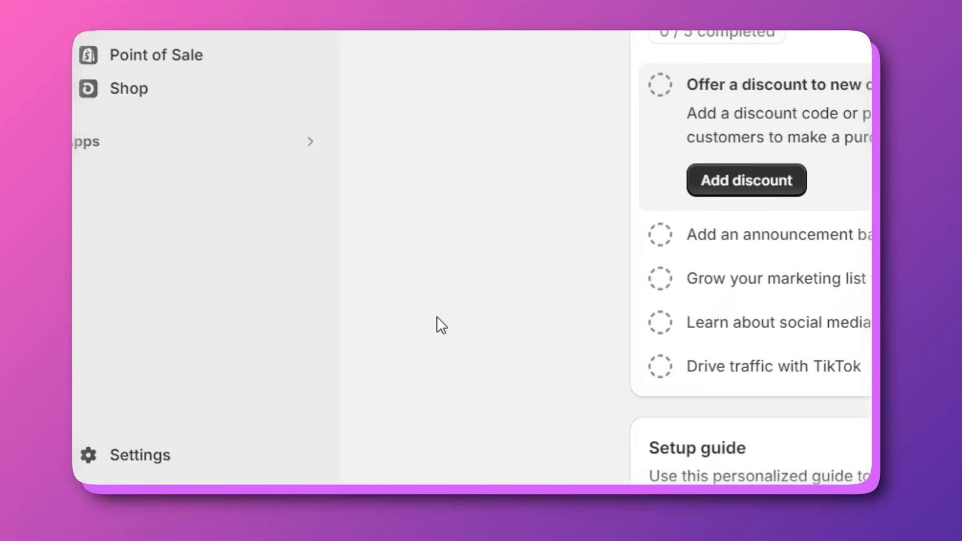
Go to the store's Domains settings and start a search for a new domain to buy.
{"action": "left_click", "coordinate": [130, 454]}
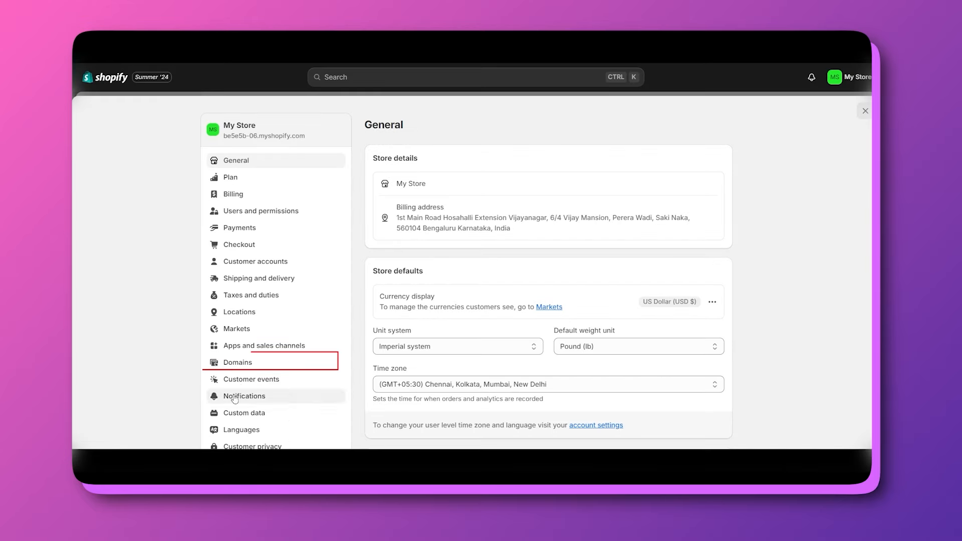
{"action": "left_click", "coordinate": [229, 366]}
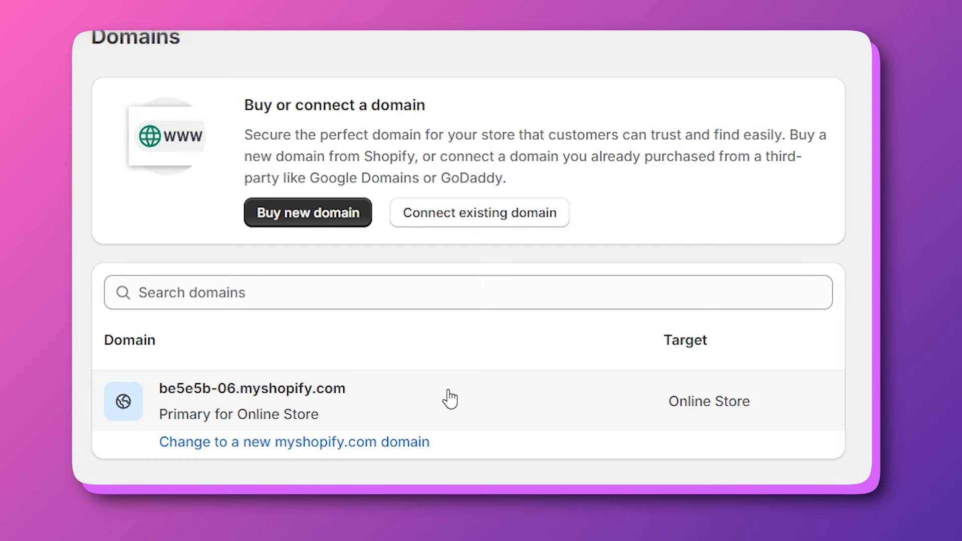
{"action": "left_click", "coordinate": [296, 217]}
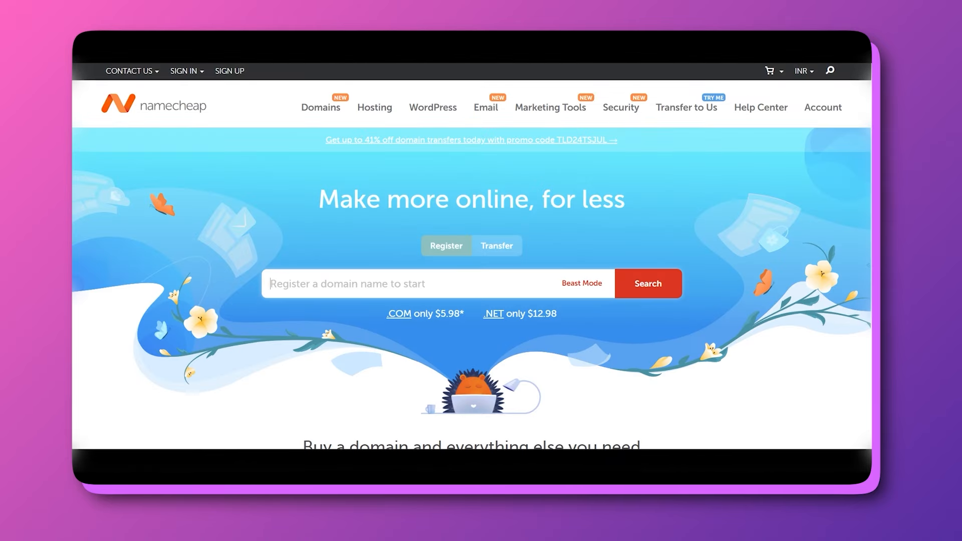
{"action": "mouse_move", "coordinate": [582, 108]}
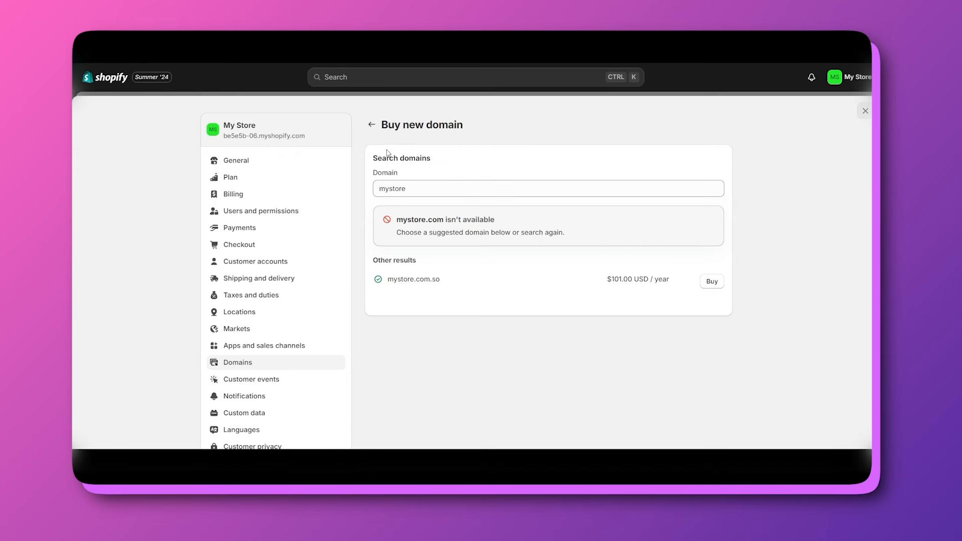
Restart the new-domain search, replacing the old term with boisclothing.com.
{"action": "left_click", "coordinate": [371, 124]}
{"action": "left_click", "coordinate": [469, 216]}
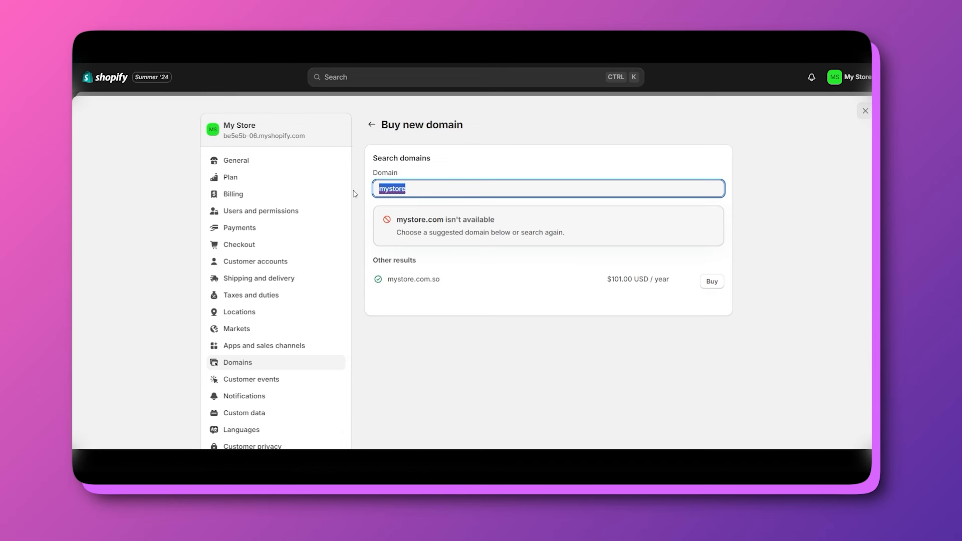
{"action": "key", "text": "BackSpace"}
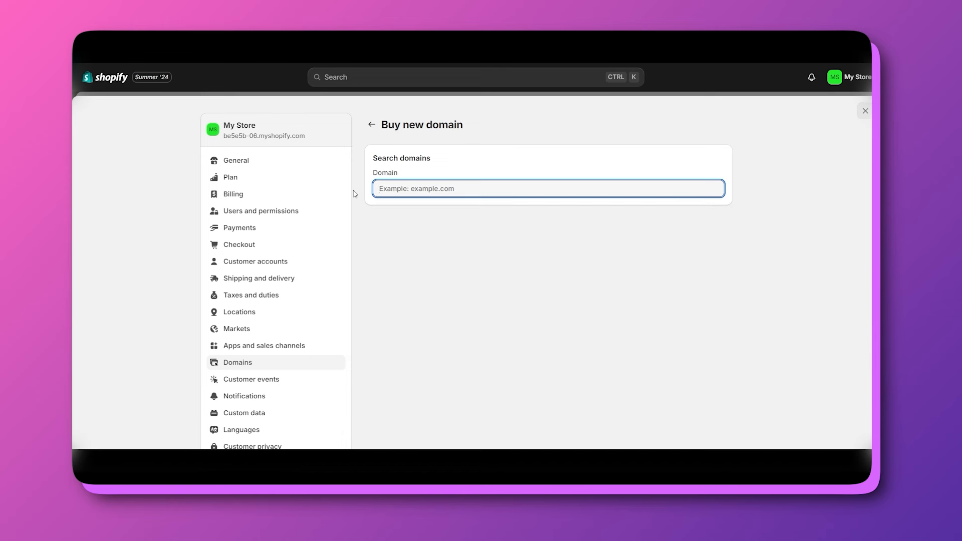
{"action": "type", "text": "boisclothing"}
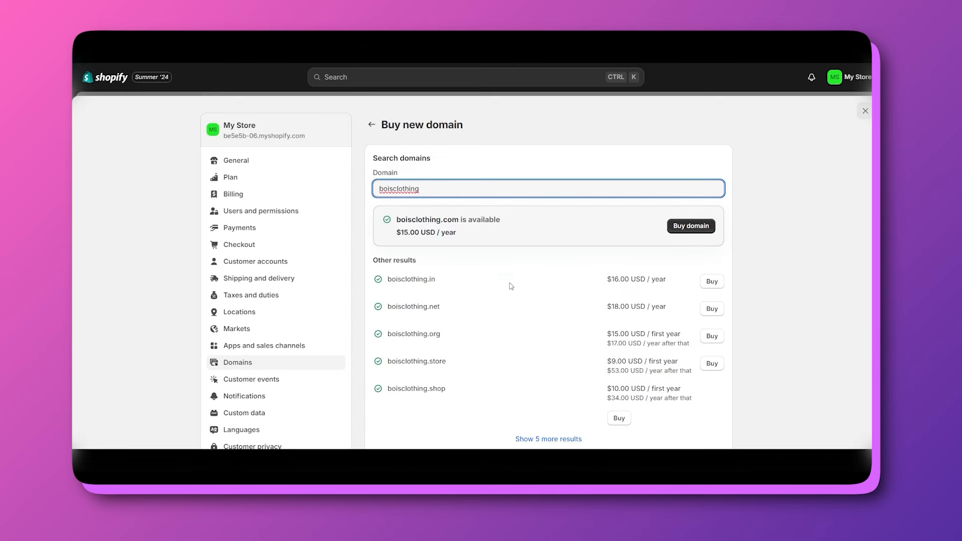
{"action": "scroll", "coordinate": [509, 283], "scroll_direction": "down", "scroll_amount": 1}
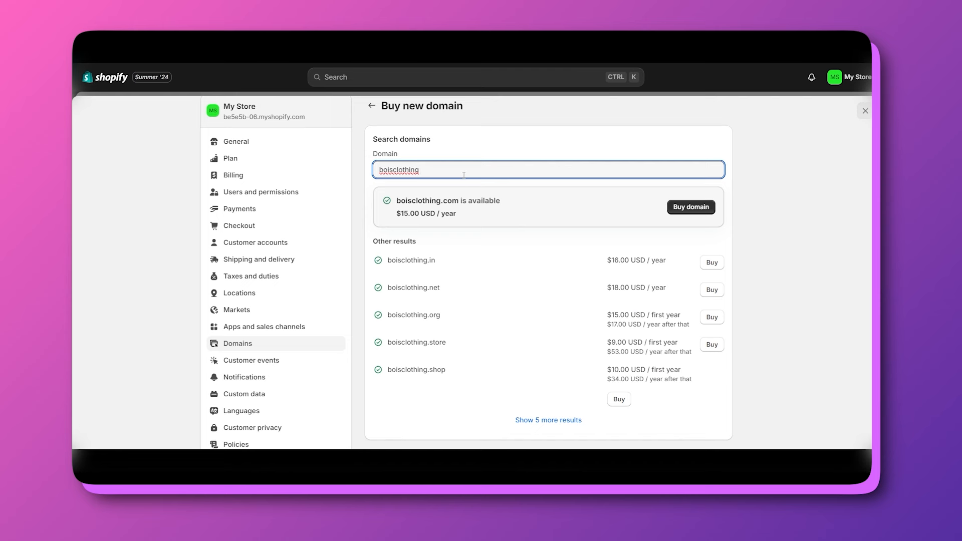
{"action": "type", "text": ".com"}
Begin buying boisclothing.com and scroll through its contact, WHOIS privacy and $15.00 USD summary sections.
{"action": "left_click", "coordinate": [692, 207]}
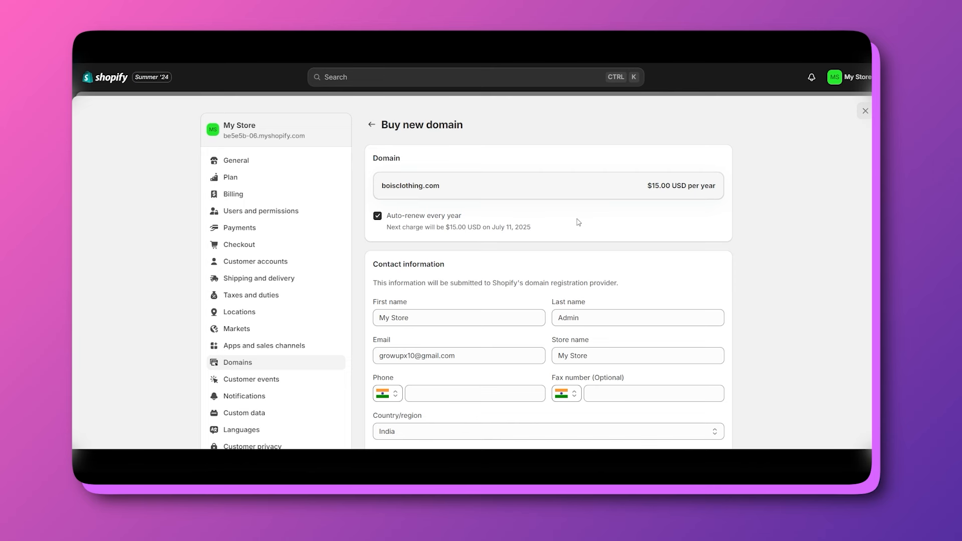
{"action": "scroll", "coordinate": [581, 228], "scroll_direction": "down", "scroll_amount": 1}
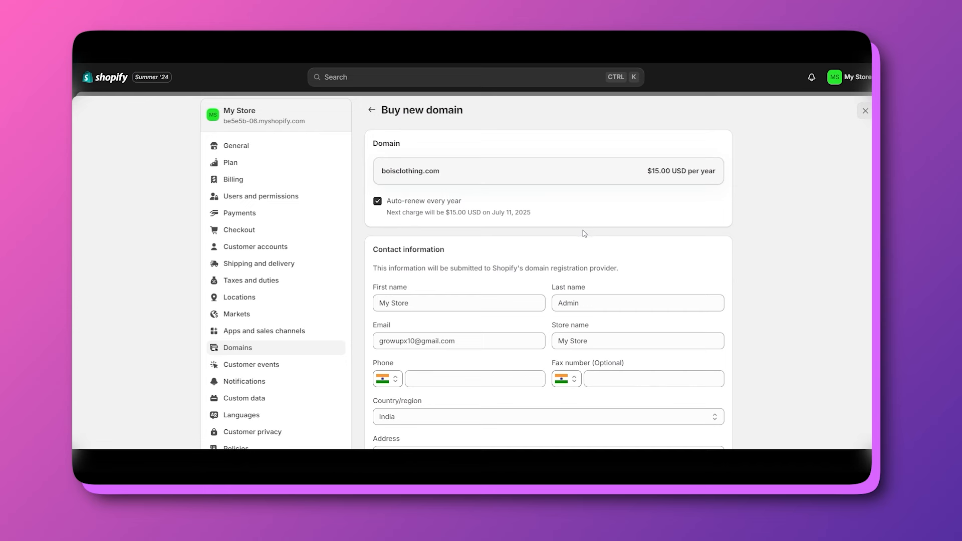
{"action": "scroll", "coordinate": [584, 233], "scroll_direction": "up", "scroll_amount": 1}
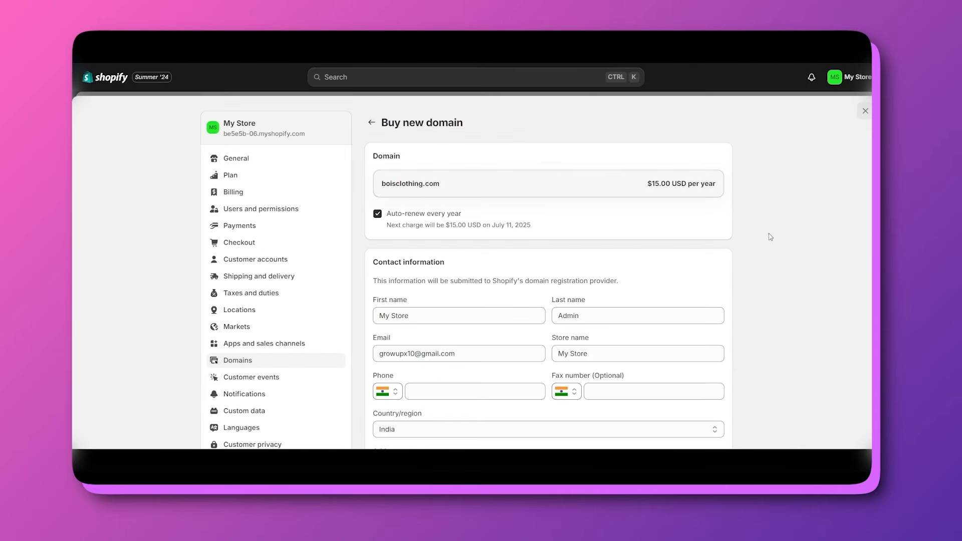
{"action": "scroll", "coordinate": [710, 234], "scroll_direction": "down", "scroll_amount": 1}
{"action": "scroll", "coordinate": [652, 220], "scroll_direction": "up", "scroll_amount": 1}
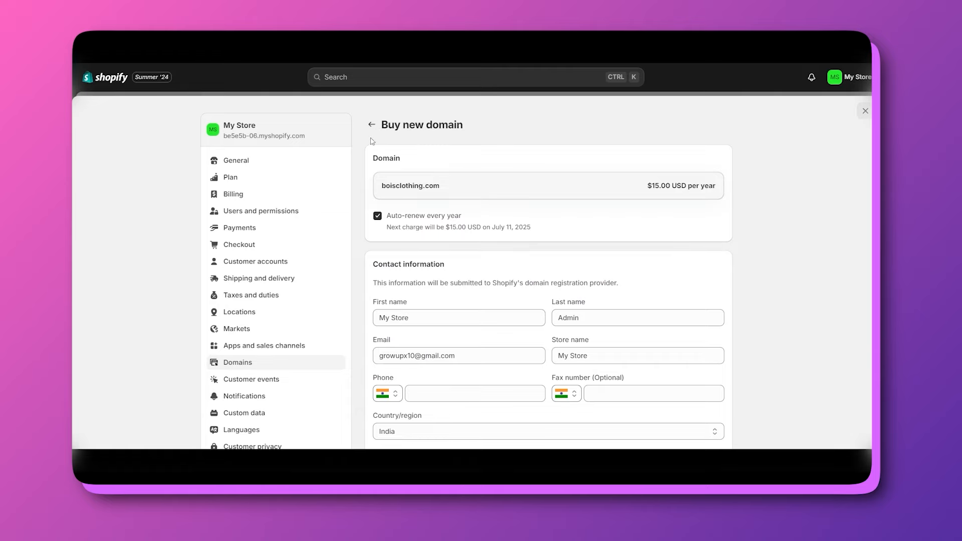
{"action": "scroll", "coordinate": [407, 236], "scroll_direction": "down", "scroll_amount": 4}
{"action": "scroll", "coordinate": [513, 276], "scroll_direction": "up", "scroll_amount": 2}
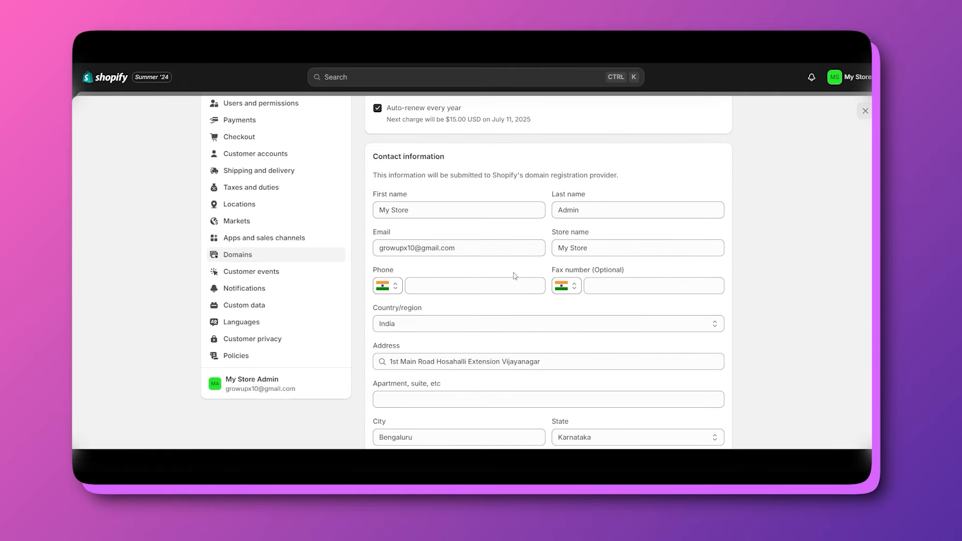
{"action": "scroll", "coordinate": [427, 219], "scroll_direction": "down", "scroll_amount": 6}
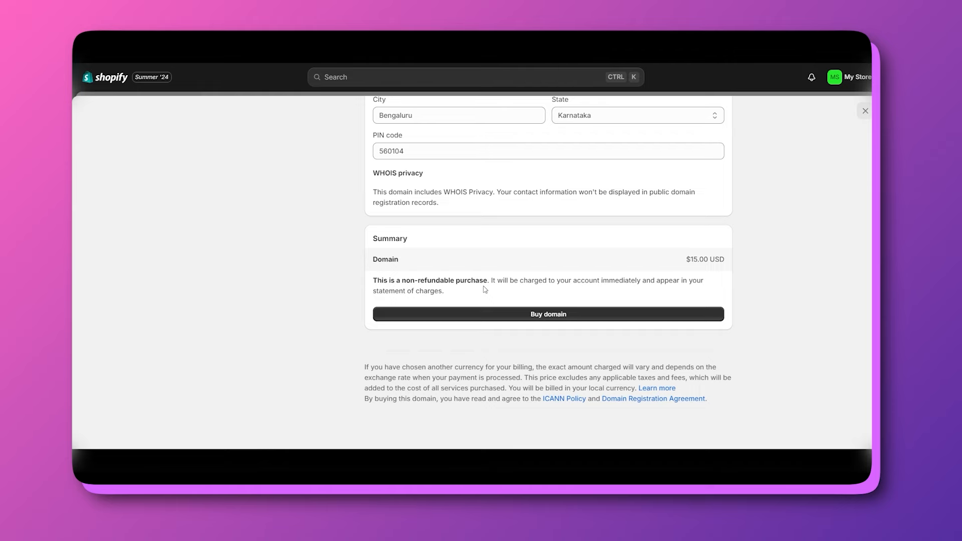
{"action": "scroll", "coordinate": [485, 290], "scroll_direction": "up", "scroll_amount": 10}
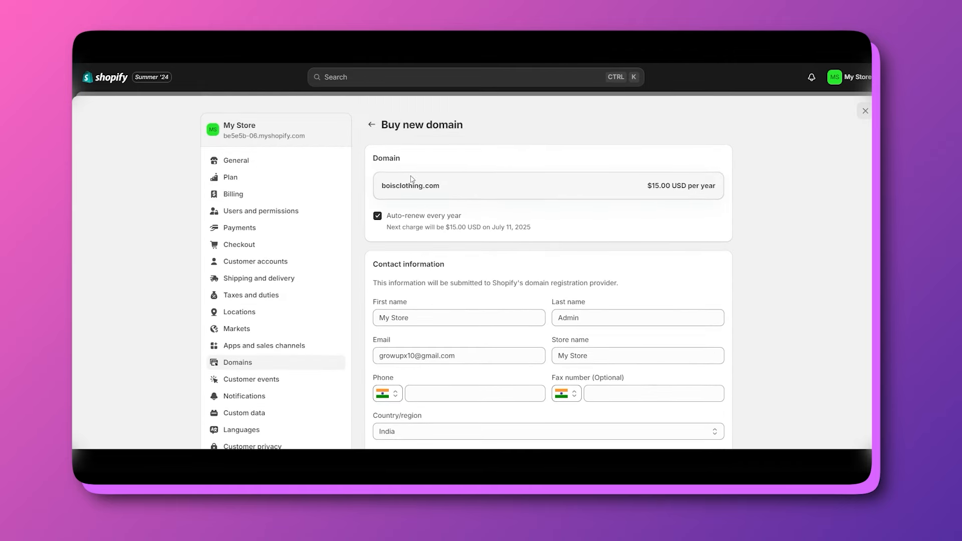
{"action": "left_click", "coordinate": [372, 125]}
{"action": "left_click", "coordinate": [370, 130]}
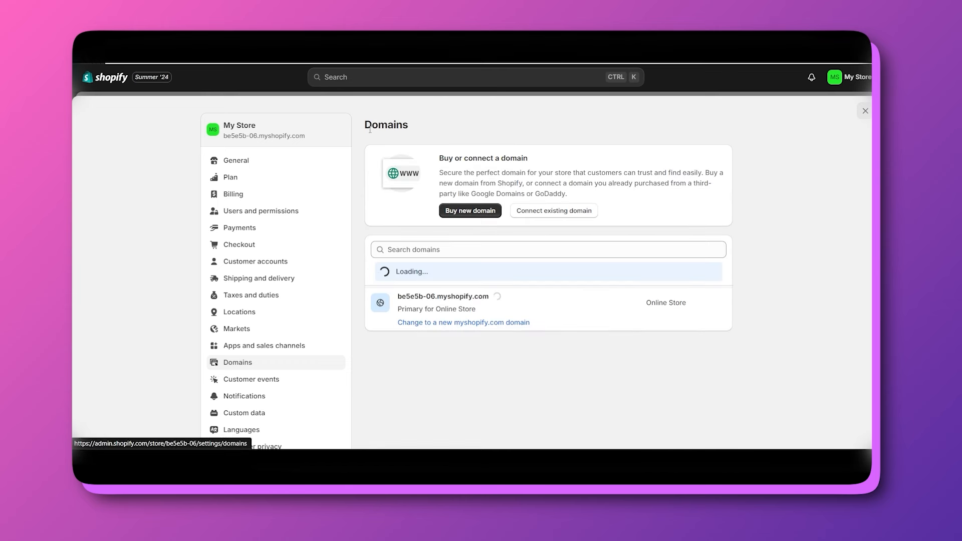
{"action": "left_click", "coordinate": [561, 212]}
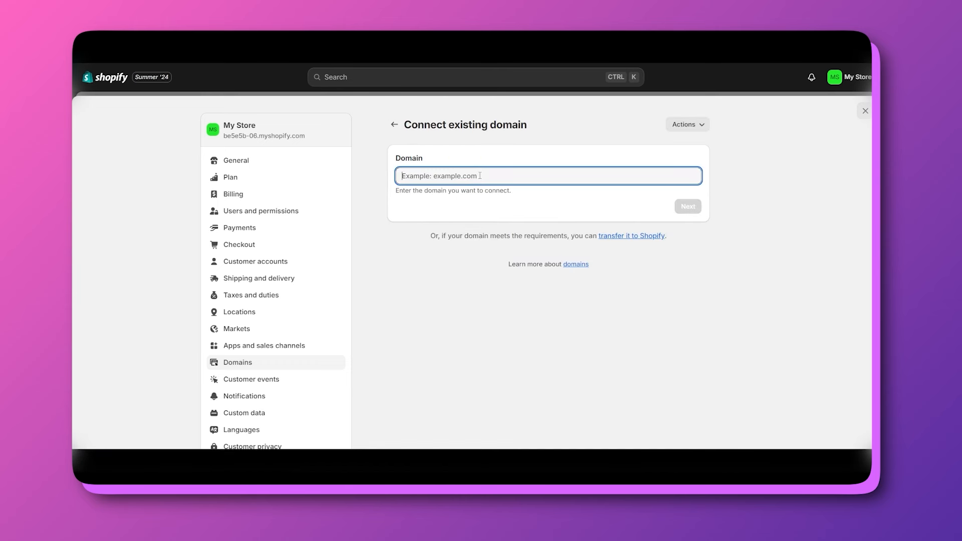
{"action": "type", "text": "boi"}
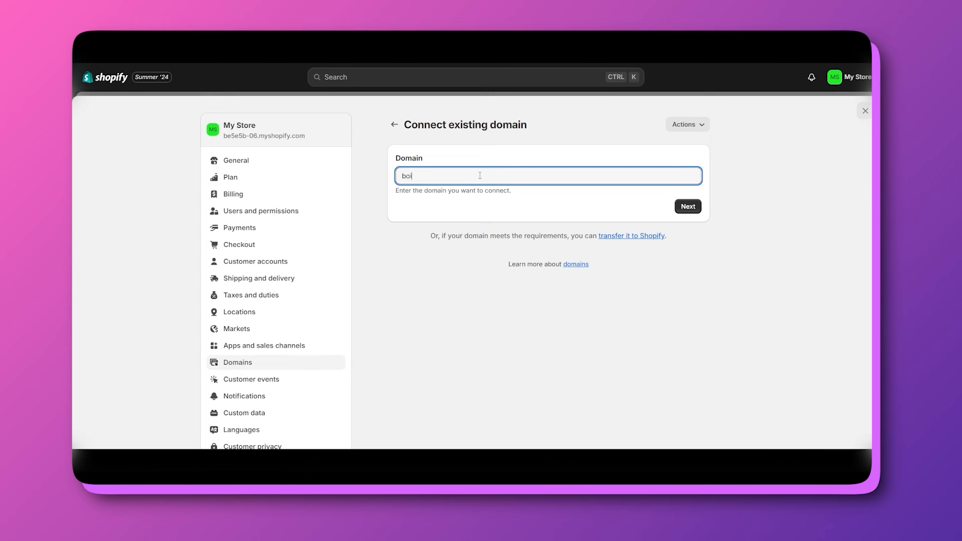
{"action": "type", "text": "sclothing.com"}
{"action": "key", "text": "Home"}
{"action": "type", "text": "www."}
{"action": "left_click", "coordinate": [689, 207]}
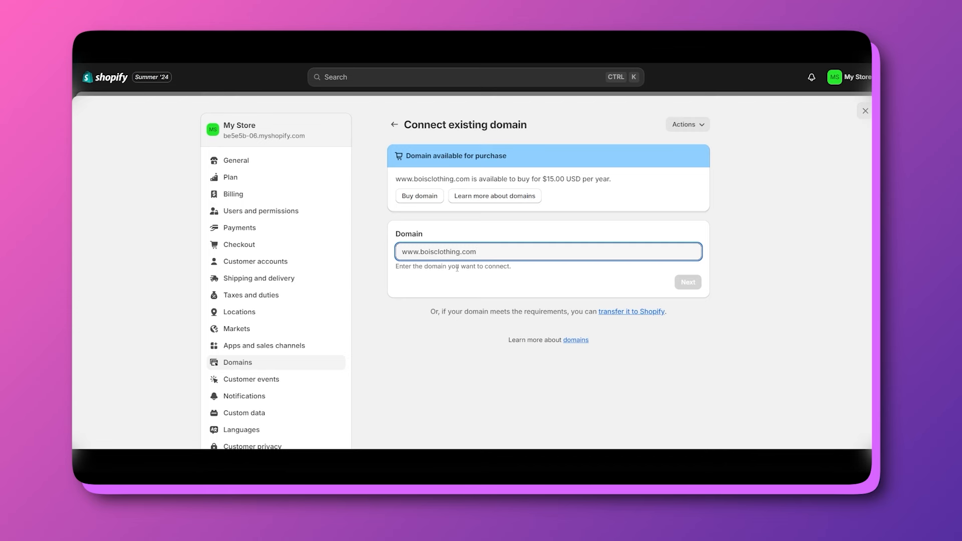
{"action": "scroll", "coordinate": [597, 303], "scroll_direction": "down", "scroll_amount": 1}
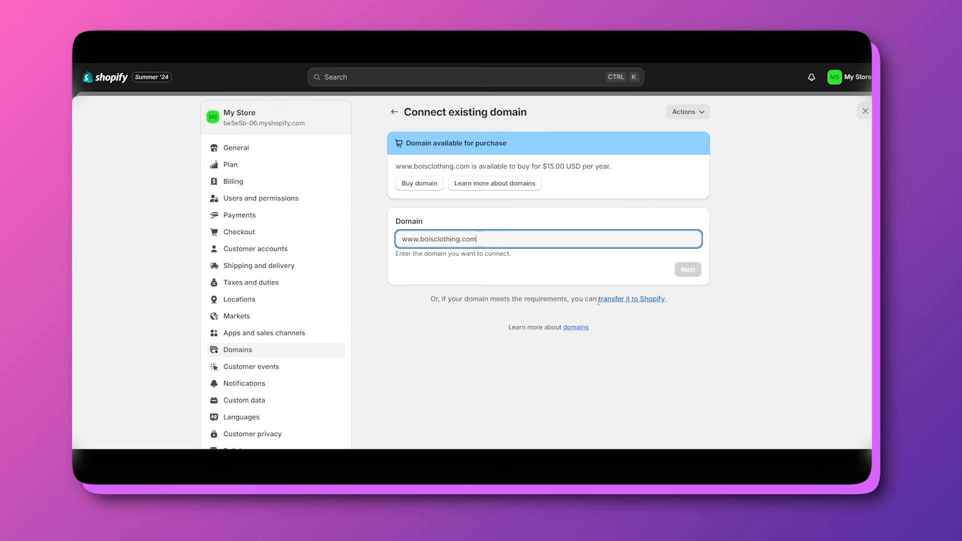
{"action": "left_click", "coordinate": [632, 300]}
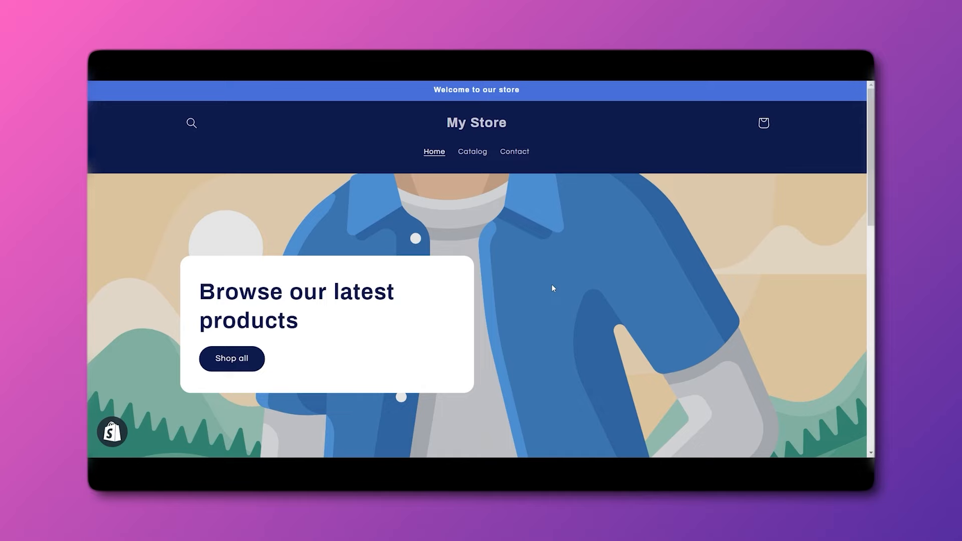
Scroll through the My Store storefront and its featured sale tee.
{"action": "scroll", "coordinate": [551, 284], "scroll_direction": "down", "scroll_amount": 1}
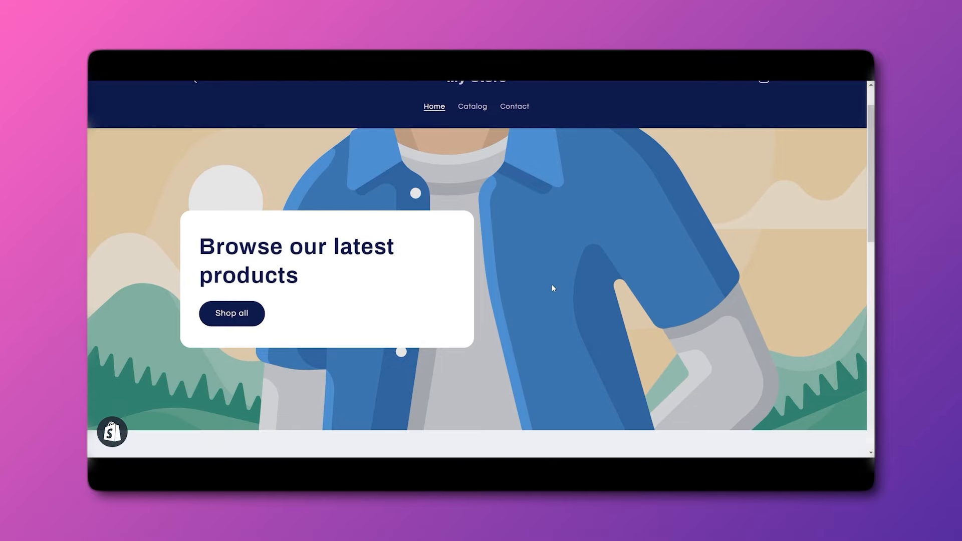
{"action": "scroll", "coordinate": [517, 167], "scroll_direction": "up", "scroll_amount": 1}
{"action": "scroll", "coordinate": [513, 155], "scroll_direction": "down", "scroll_amount": 5}
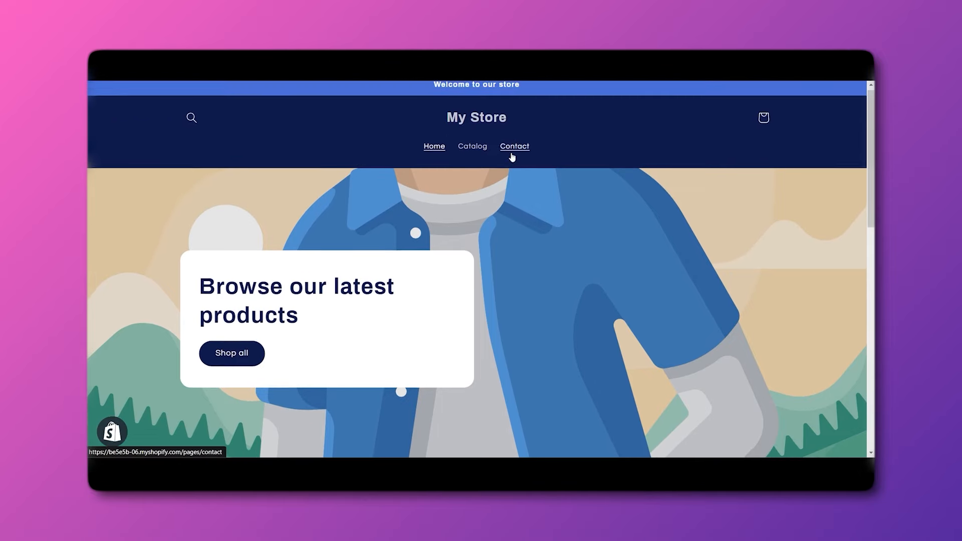
{"action": "scroll", "coordinate": [478, 199], "scroll_direction": "down", "scroll_amount": 6}
{"action": "scroll", "coordinate": [470, 369], "scroll_direction": "up", "scroll_amount": 6}
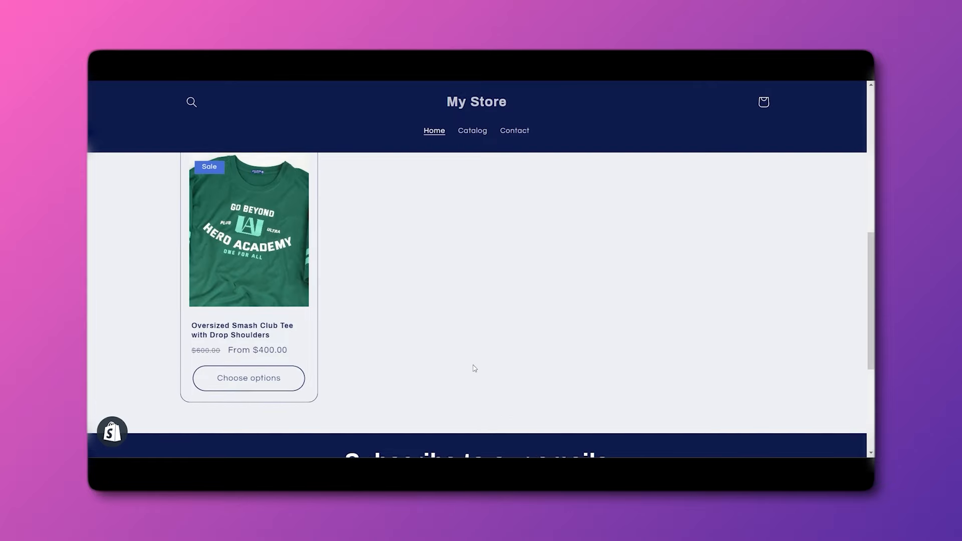
{"action": "scroll", "coordinate": [410, 385], "scroll_direction": "up", "scroll_amount": 3}
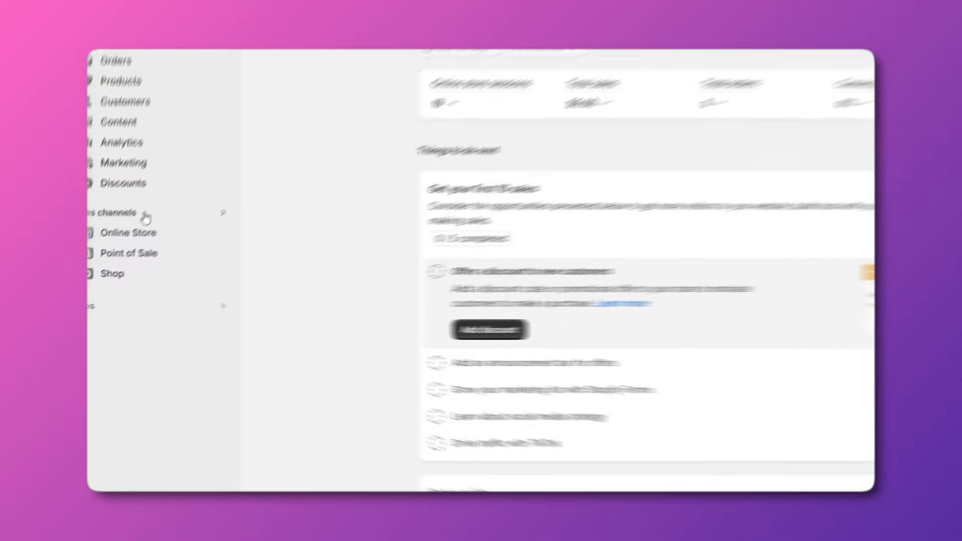
Open the current Refresh theme in the theme editor from Online Store > Themes.
{"action": "left_click", "coordinate": [169, 203]}
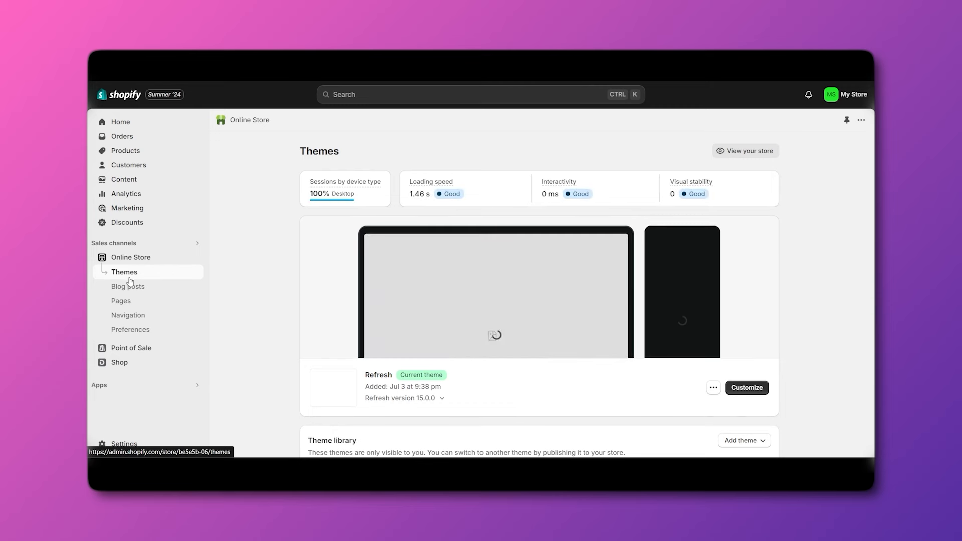
{"action": "left_click", "coordinate": [747, 388]}
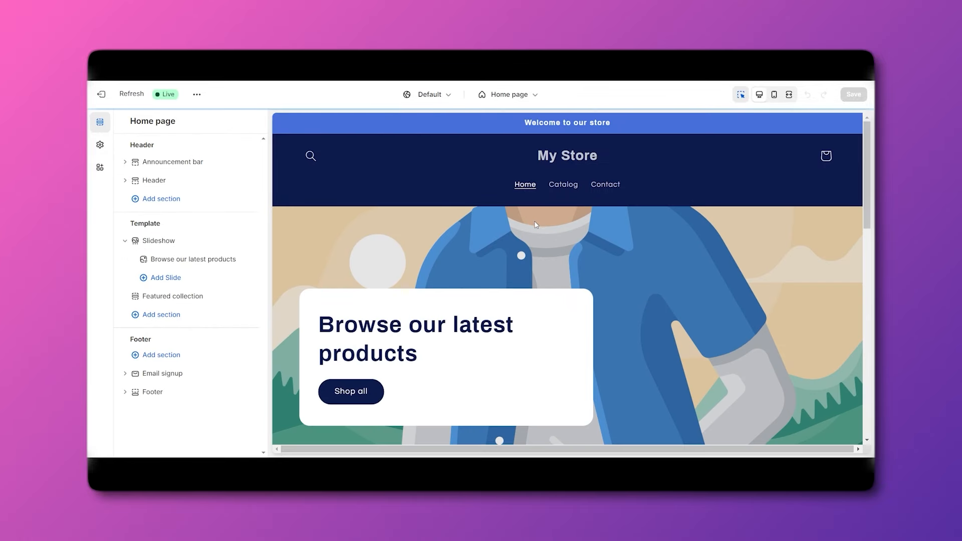
{"action": "scroll", "coordinate": [471, 268], "scroll_direction": "down", "scroll_amount": 1}
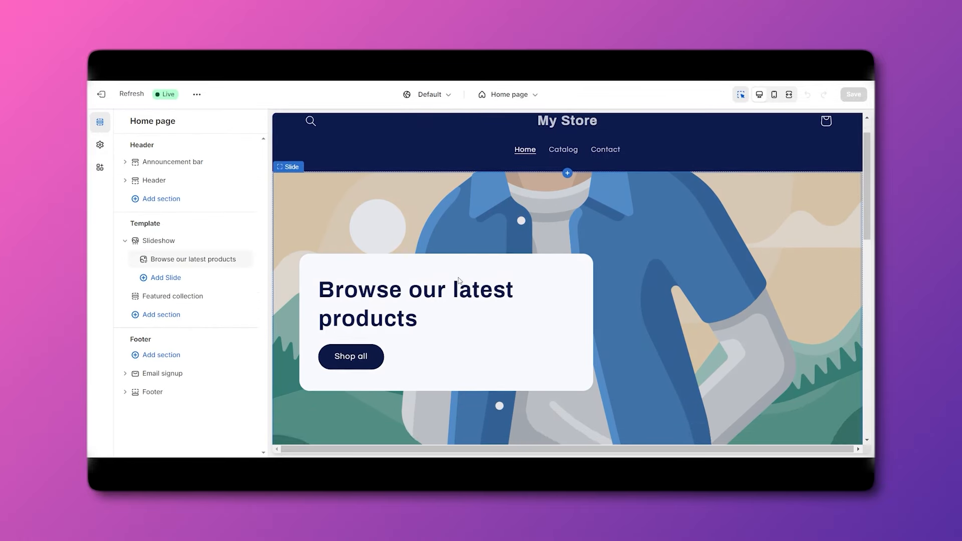
{"action": "scroll", "coordinate": [447, 267], "scroll_direction": "up", "scroll_amount": 1}
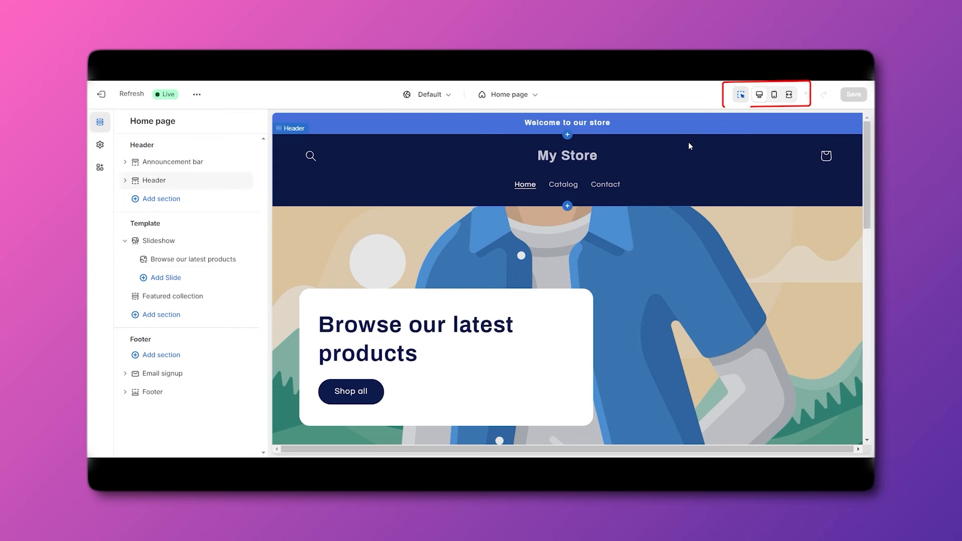
Preview the home page in mobile layout and full width, then return to desktop.
{"action": "left_click", "coordinate": [775, 96]}
{"action": "scroll", "coordinate": [599, 314], "scroll_direction": "down", "scroll_amount": 10}
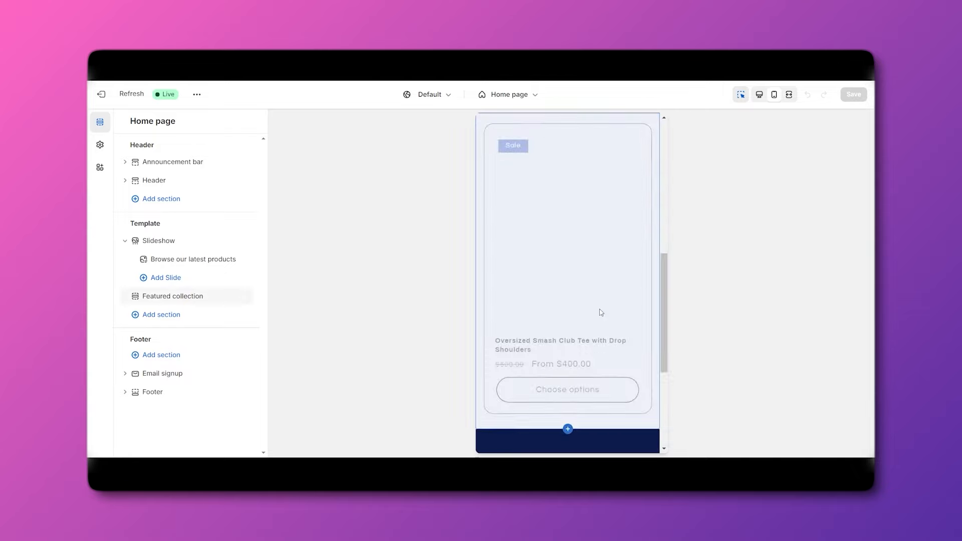
{"action": "left_click", "coordinate": [790, 94]}
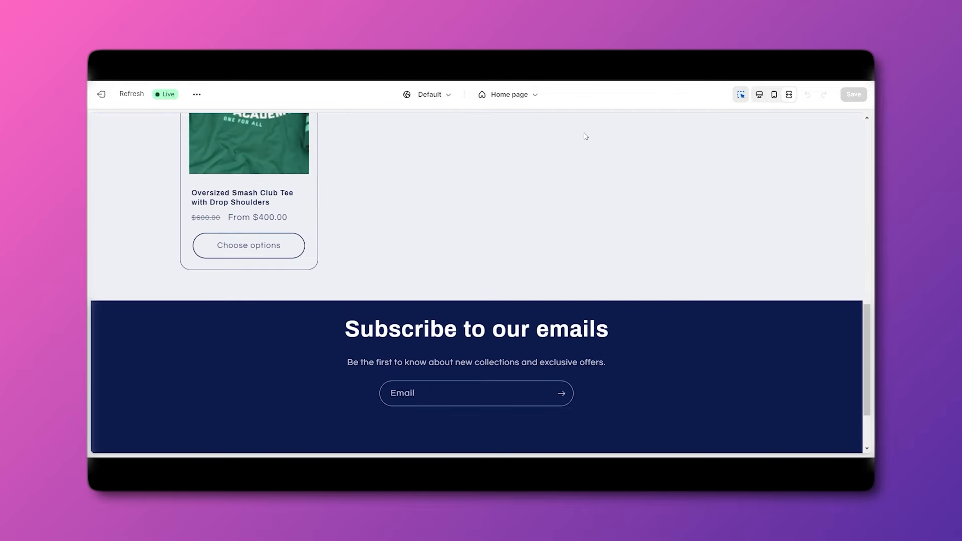
{"action": "scroll", "coordinate": [576, 280], "scroll_direction": "up", "scroll_amount": 5}
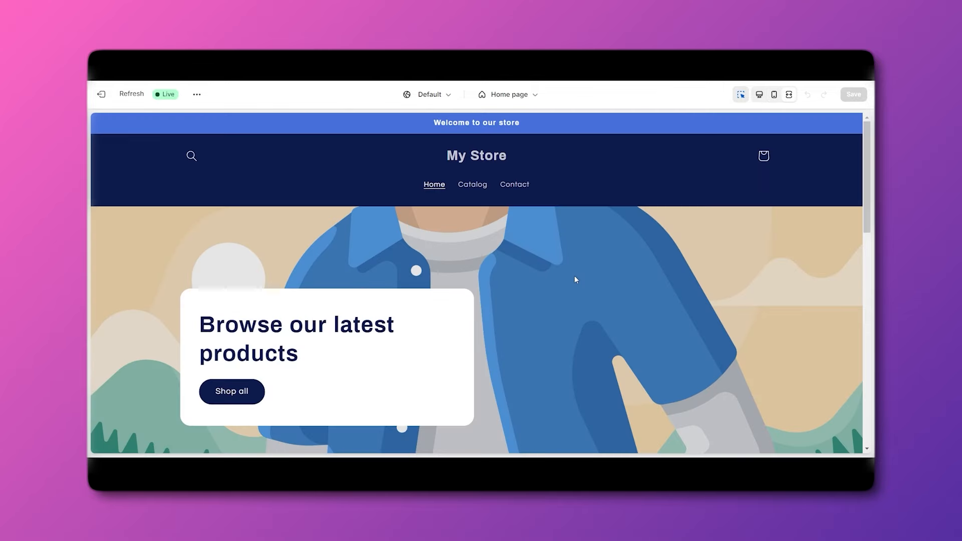
{"action": "left_click", "coordinate": [759, 95]}
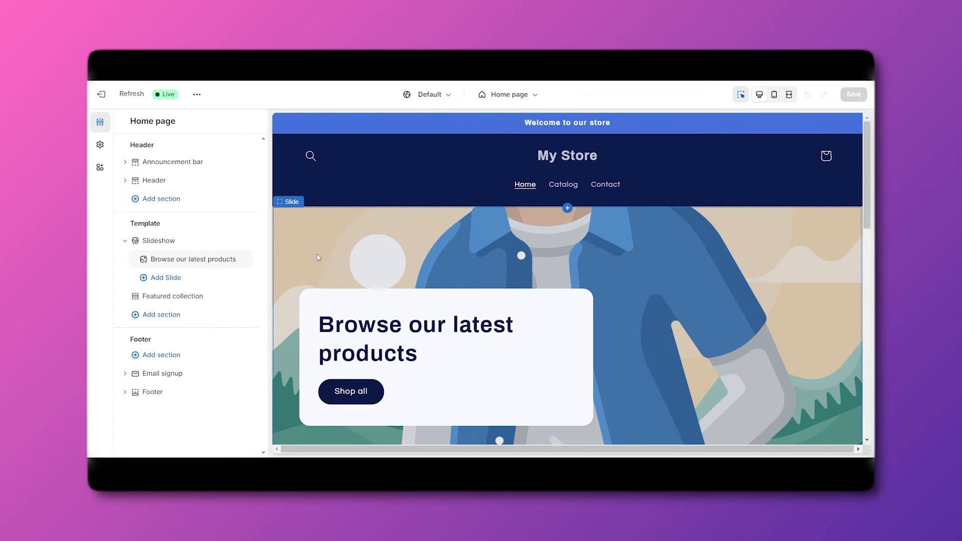
Expand the Announcement bar to show 'Welcome to our store' and scroll the home page preview.
{"action": "left_click", "coordinate": [125, 162]}
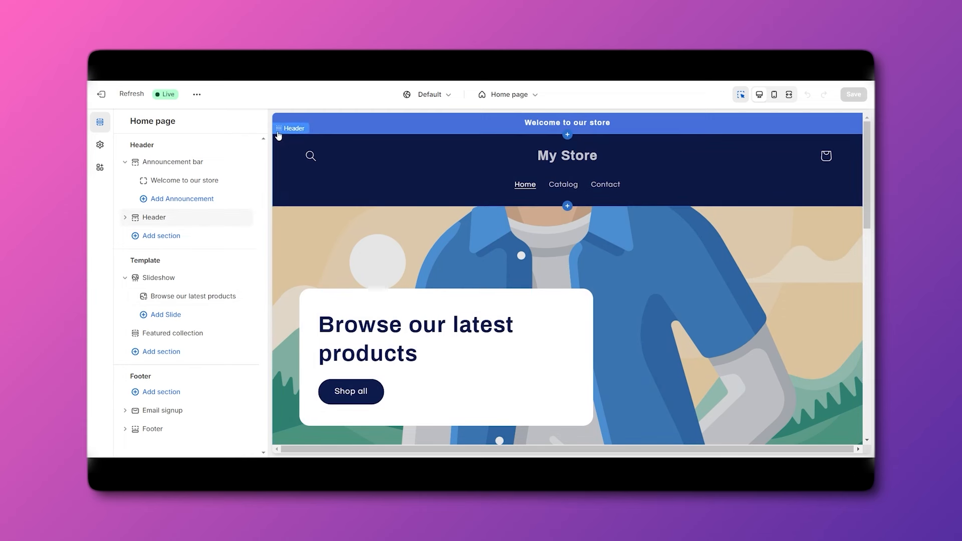
{"action": "scroll", "coordinate": [296, 229], "scroll_direction": "down", "scroll_amount": 5}
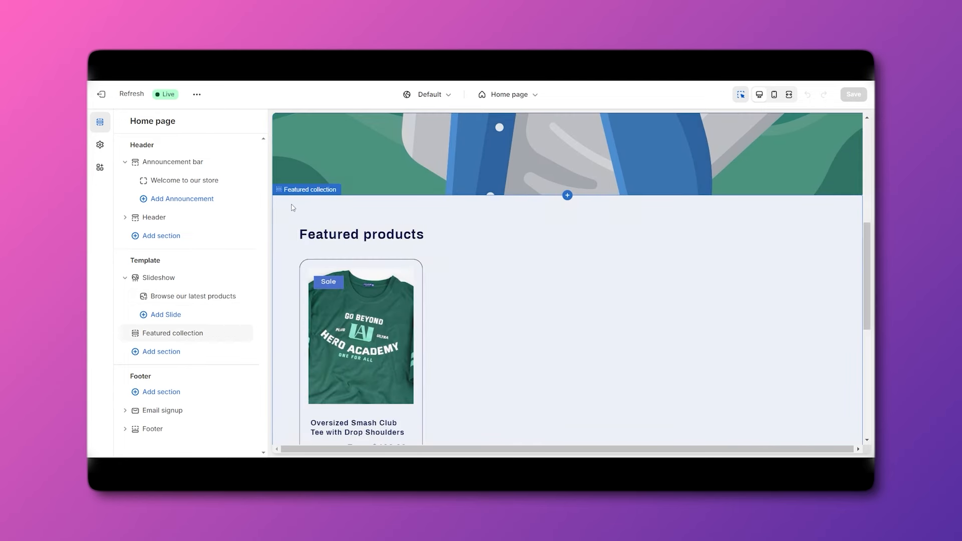
{"action": "scroll", "coordinate": [310, 251], "scroll_direction": "down", "scroll_amount": 5}
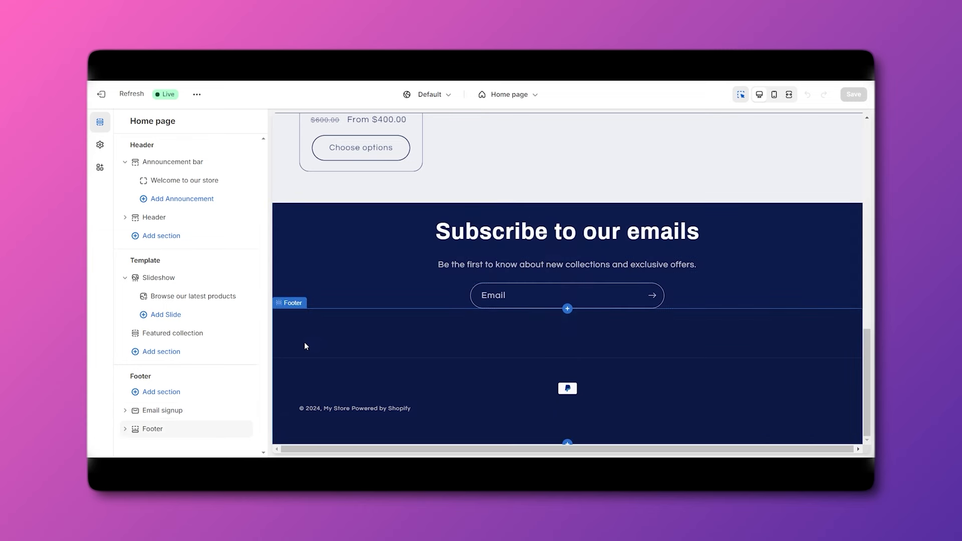
{"action": "scroll", "coordinate": [338, 339], "scroll_direction": "up", "scroll_amount": 10}
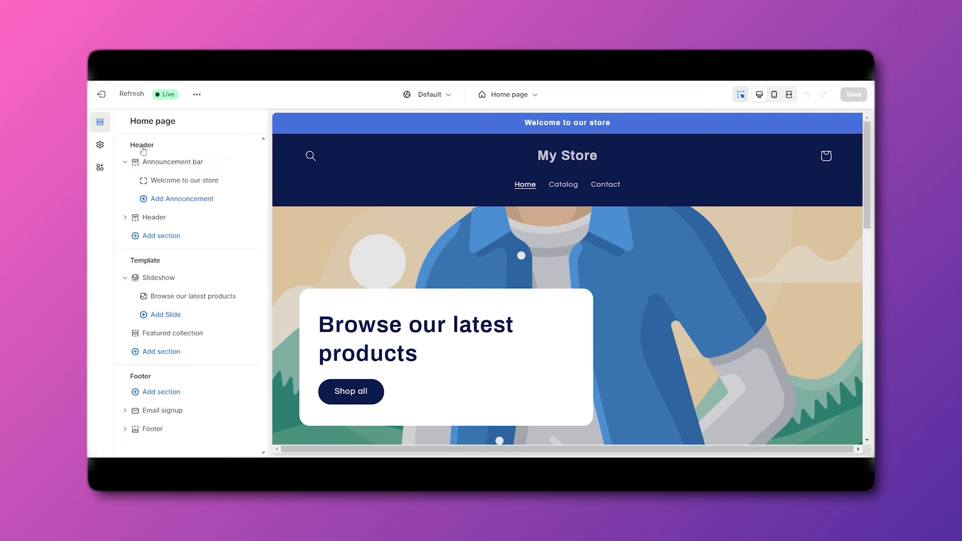
Change the announcement bar's color scheme from Scheme 4 to the red Scheme 5.
{"action": "left_click", "coordinate": [173, 165]}
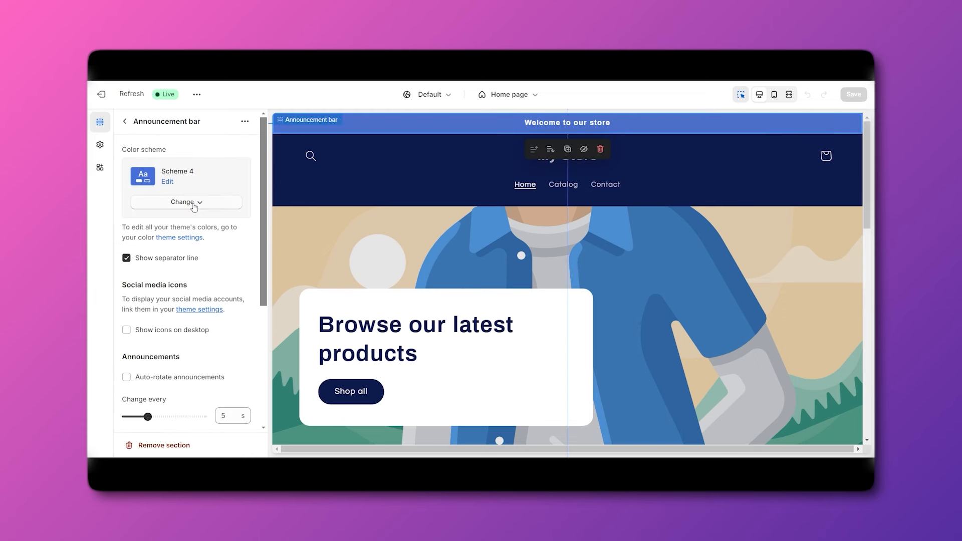
{"action": "left_click", "coordinate": [167, 182]}
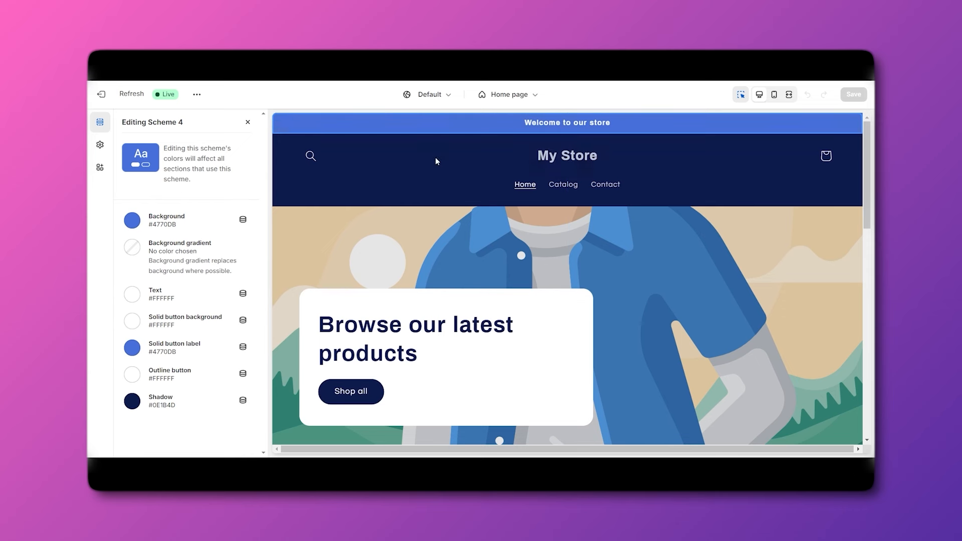
{"action": "left_click", "coordinate": [248, 122]}
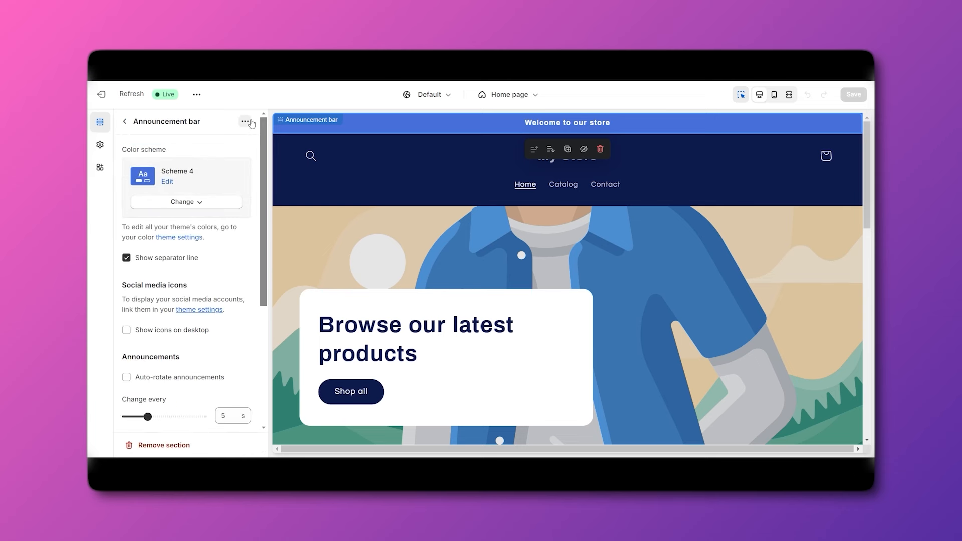
{"action": "left_click", "coordinate": [188, 203]}
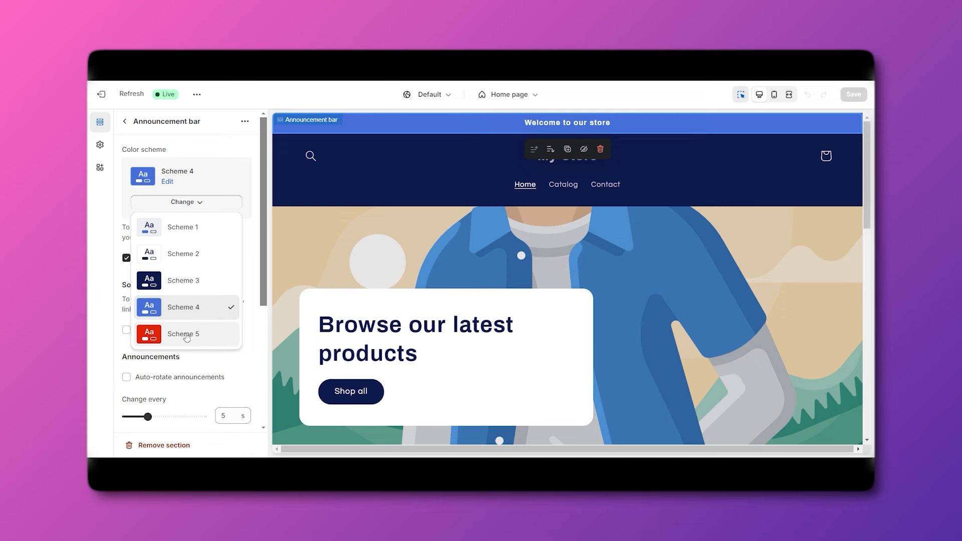
{"action": "left_click", "coordinate": [193, 286]}
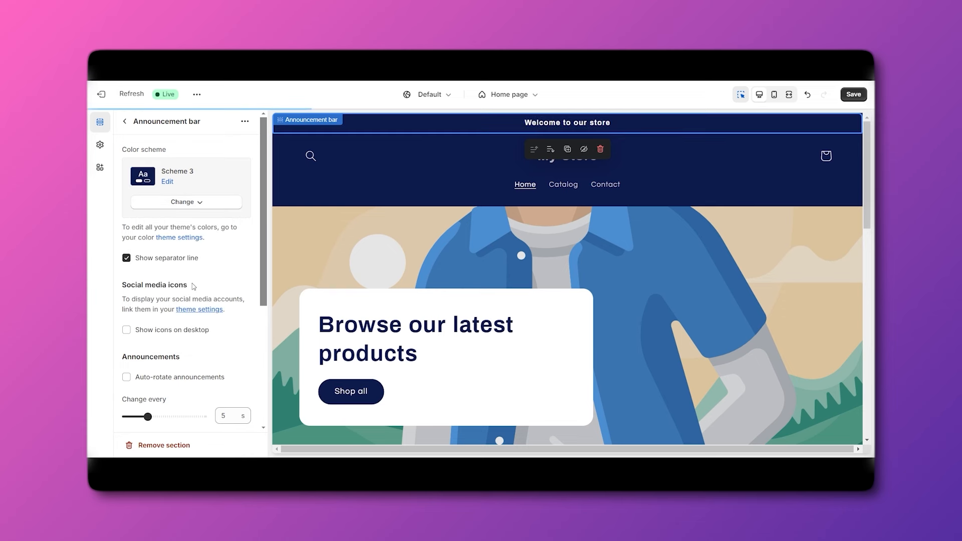
{"action": "left_click", "coordinate": [193, 203]}
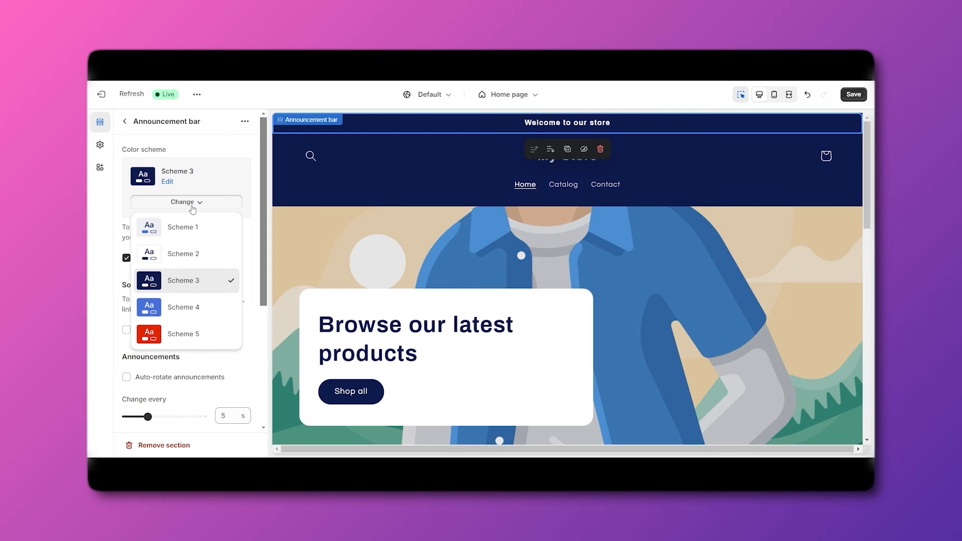
{"action": "left_click", "coordinate": [179, 334]}
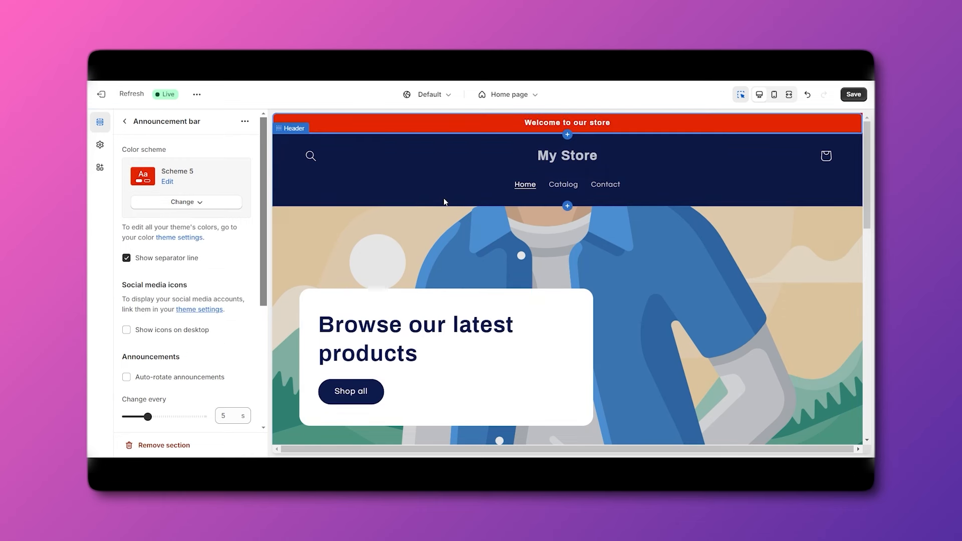
{"action": "left_click", "coordinate": [199, 203]}
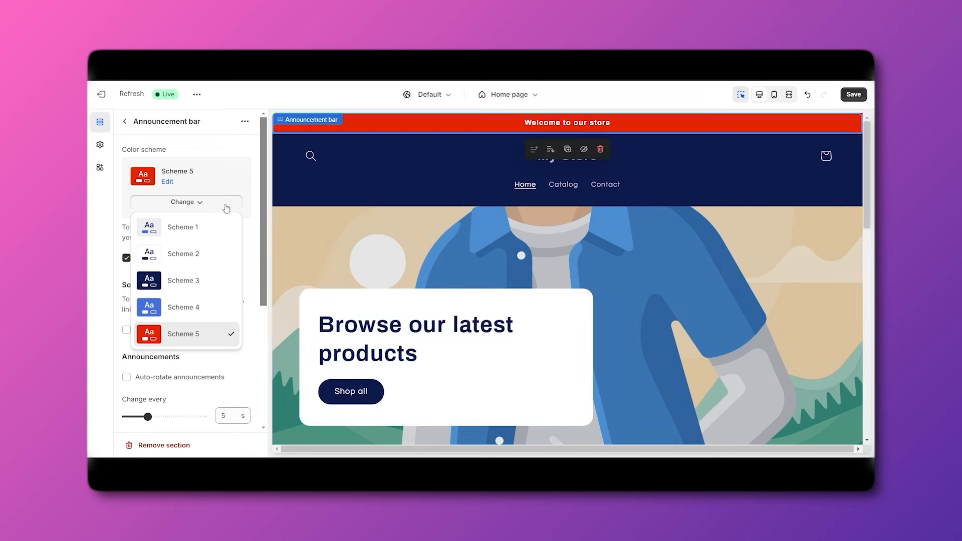
{"action": "left_click", "coordinate": [233, 179]}
Toggle the announcement bar's separator line off and back on, then return to the sections list.
{"action": "left_click", "coordinate": [167, 258]}
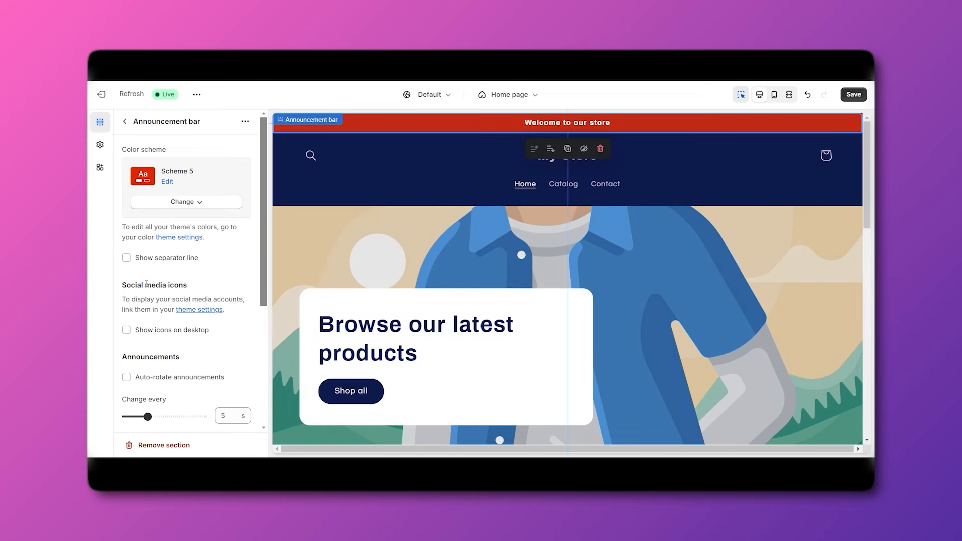
{"action": "left_click", "coordinate": [127, 258]}
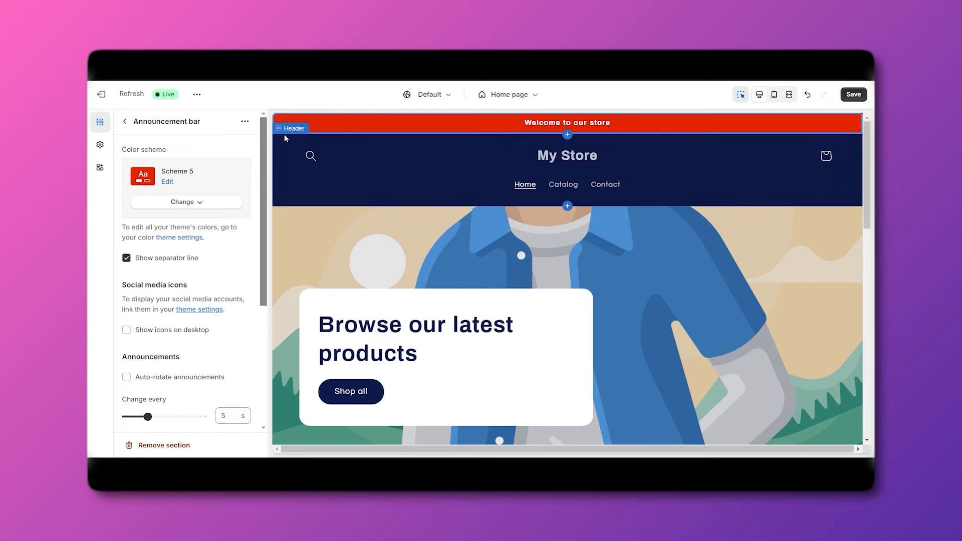
{"action": "left_click", "coordinate": [468, 230]}
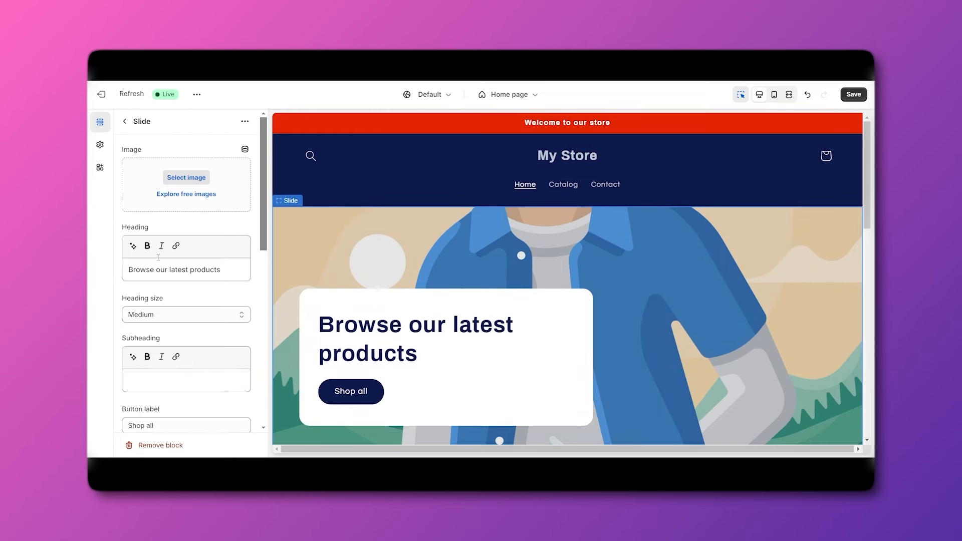
{"action": "left_click", "coordinate": [125, 122]}
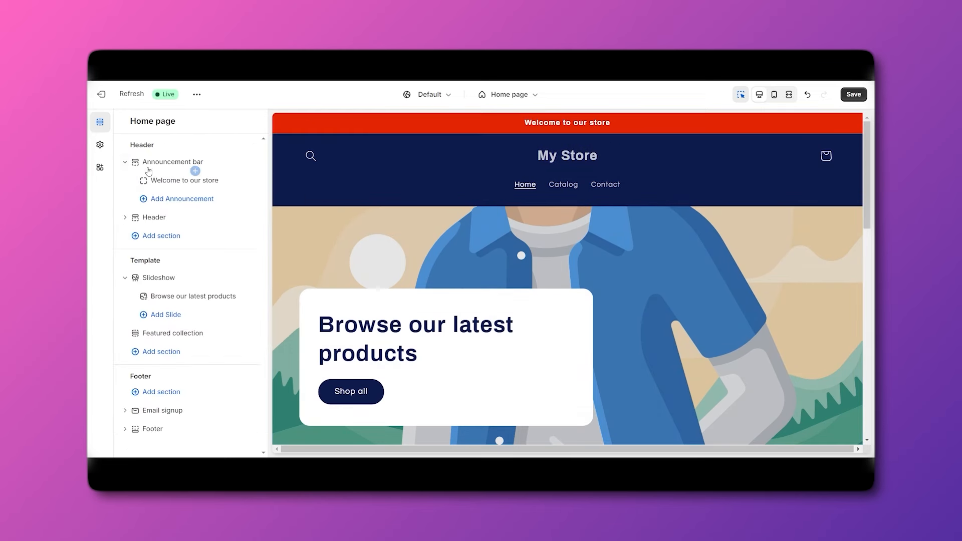
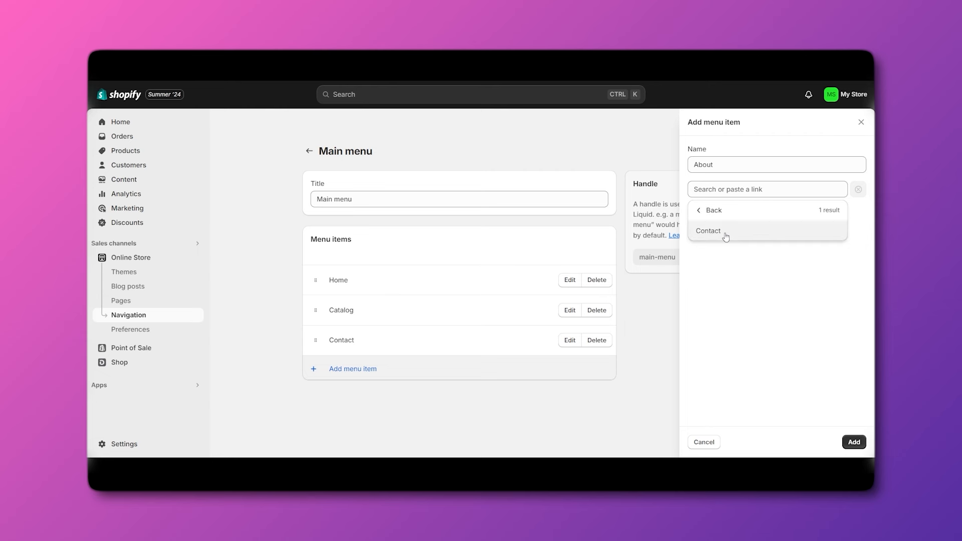
Link the new About menu item to the Contact page and add it to the main menu.
{"action": "left_click", "coordinate": [726, 237]}
{"action": "left_click", "coordinate": [851, 444]}
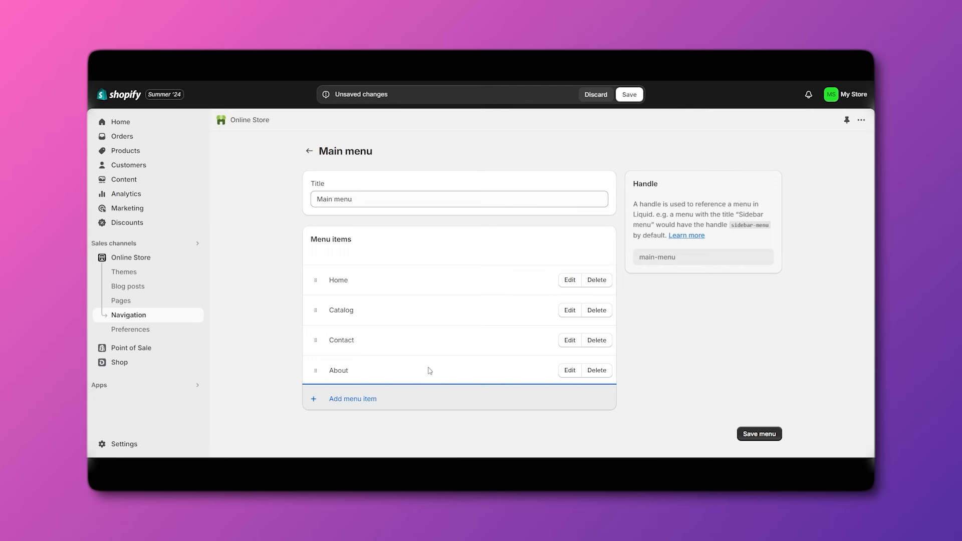
Save the main menu and preview the Contact page in the store.
{"action": "left_click", "coordinate": [755, 434]}
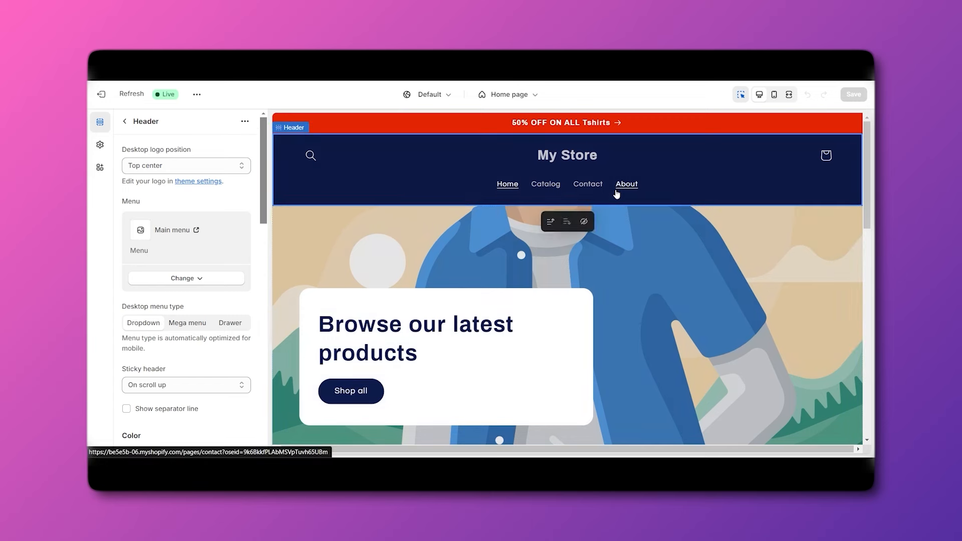
{"action": "left_click", "coordinate": [615, 195]}
{"action": "scroll", "coordinate": [501, 266], "scroll_direction": "down", "scroll_amount": 2}
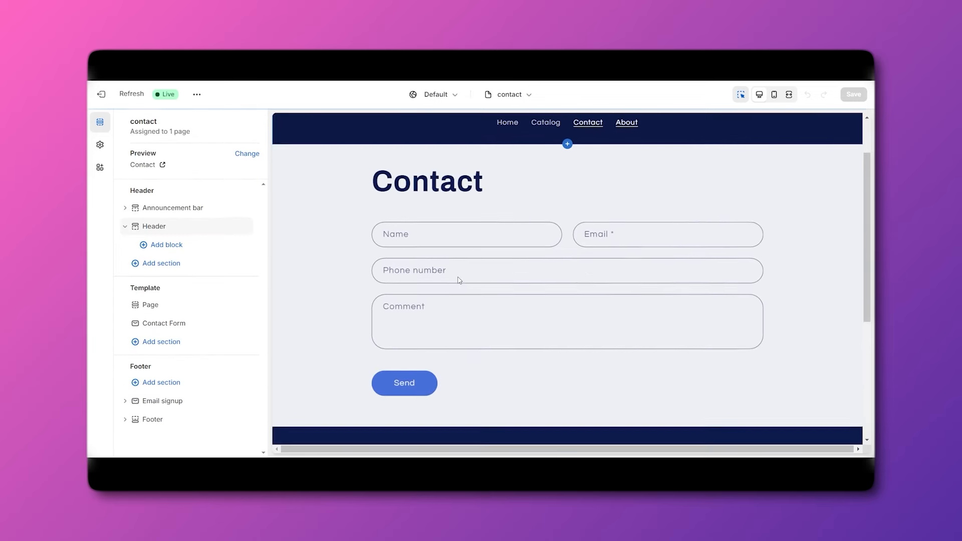
{"action": "scroll", "coordinate": [404, 236], "scroll_direction": "up", "scroll_amount": 1}
{"action": "scroll", "coordinate": [675, 243], "scroll_direction": "up", "scroll_amount": 1}
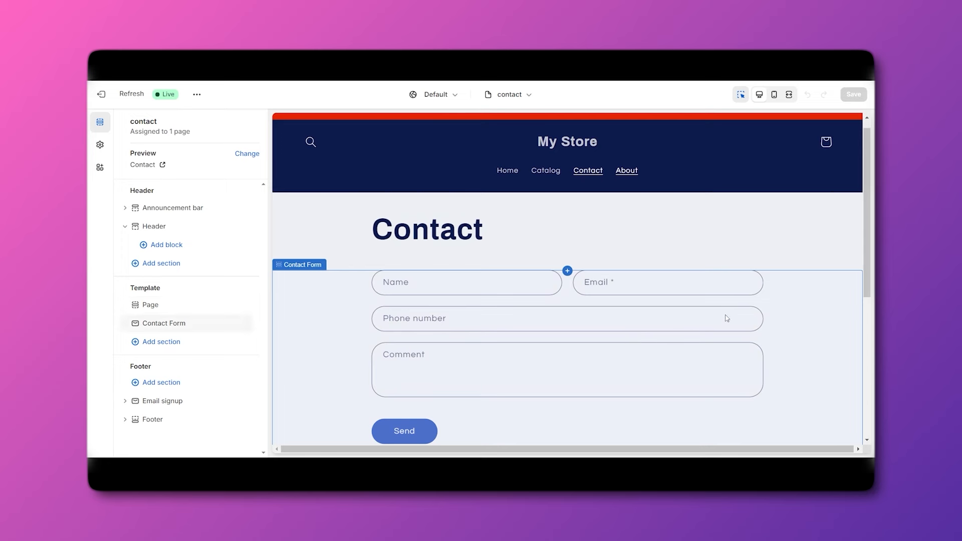
{"action": "scroll", "coordinate": [556, 283], "scroll_direction": "up", "scroll_amount": 1}
Open the header section's settings, then return to the Home page preview.
{"action": "left_click", "coordinate": [160, 226]}
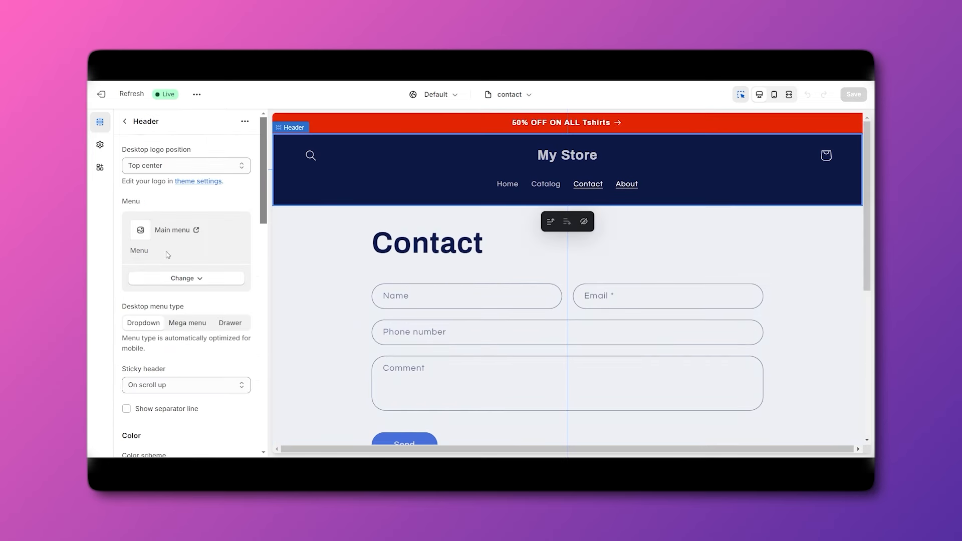
{"action": "scroll", "coordinate": [185, 284], "scroll_direction": "down", "scroll_amount": 1}
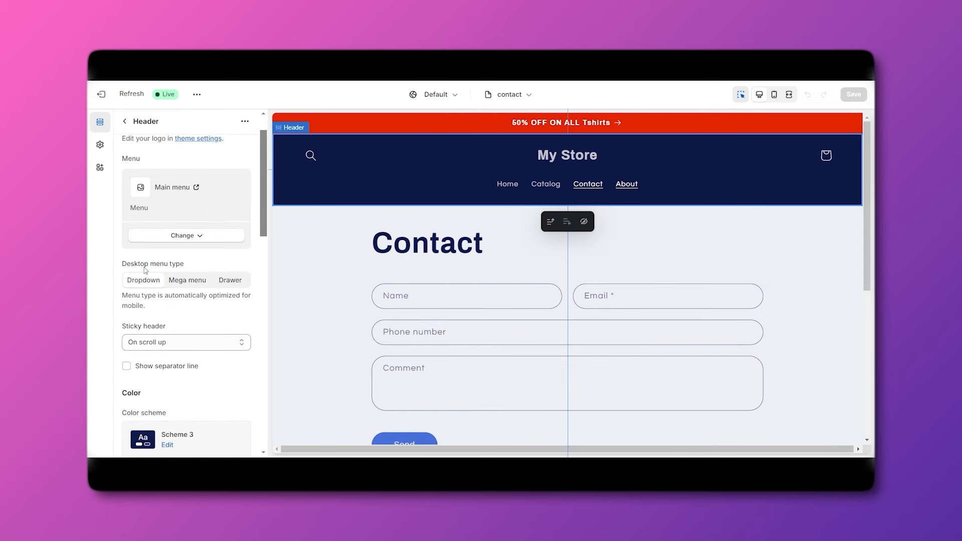
{"action": "left_click", "coordinate": [556, 157]}
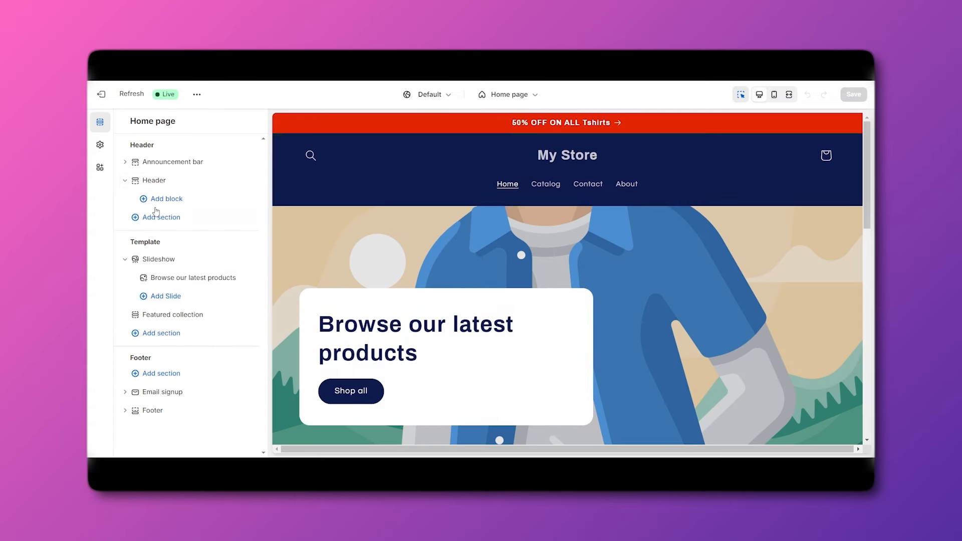
In the Header settings, try the Mega menu desktop style, then revert to Dropdown.
{"action": "left_click", "coordinate": [159, 184]}
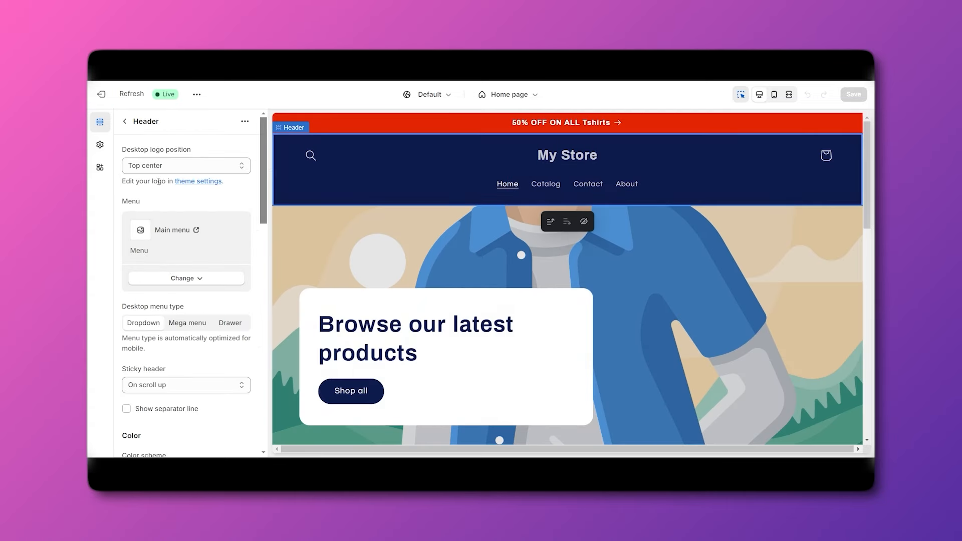
{"action": "left_click", "coordinate": [185, 324]}
{"action": "scroll", "coordinate": [188, 327], "scroll_direction": "down", "scroll_amount": 2}
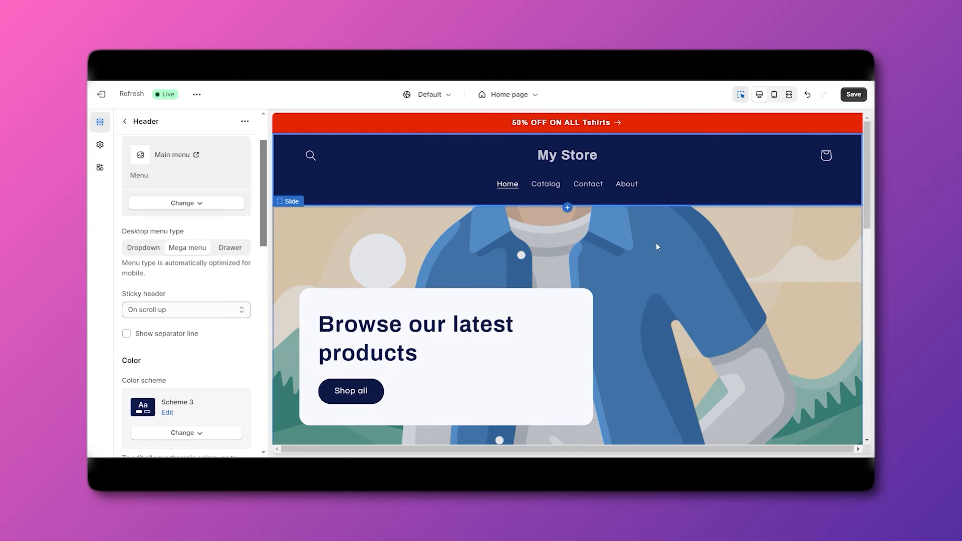
{"action": "scroll", "coordinate": [177, 312], "scroll_direction": "down", "scroll_amount": 1}
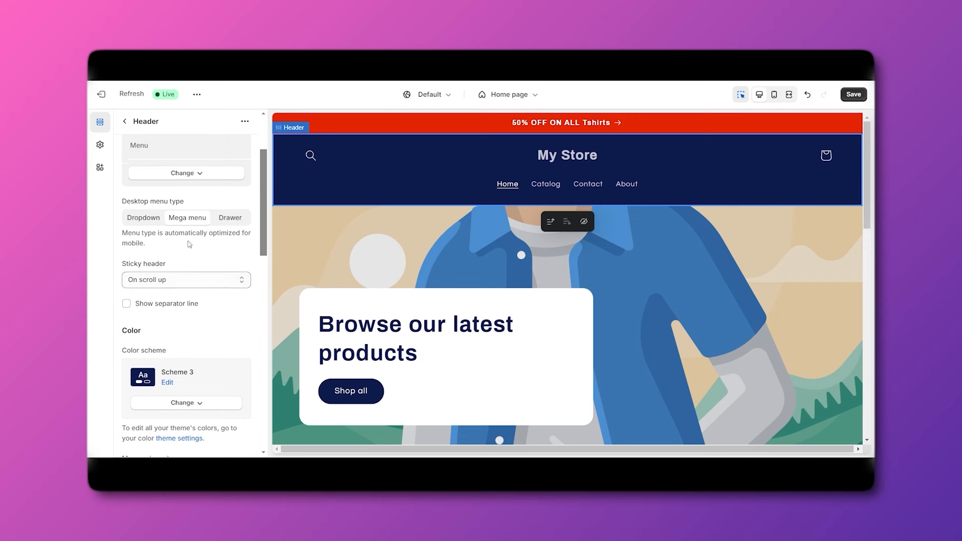
{"action": "left_click", "coordinate": [145, 222]}
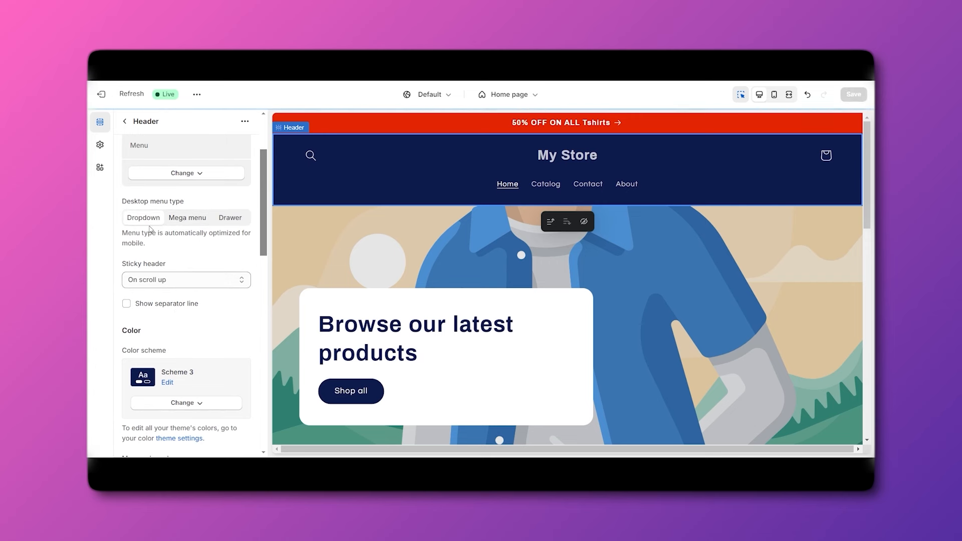
{"action": "scroll", "coordinate": [174, 258], "scroll_direction": "down", "scroll_amount": 1}
Set Sticky header to always stick with a reduced logo size and preview it.
{"action": "left_click", "coordinate": [176, 250]}
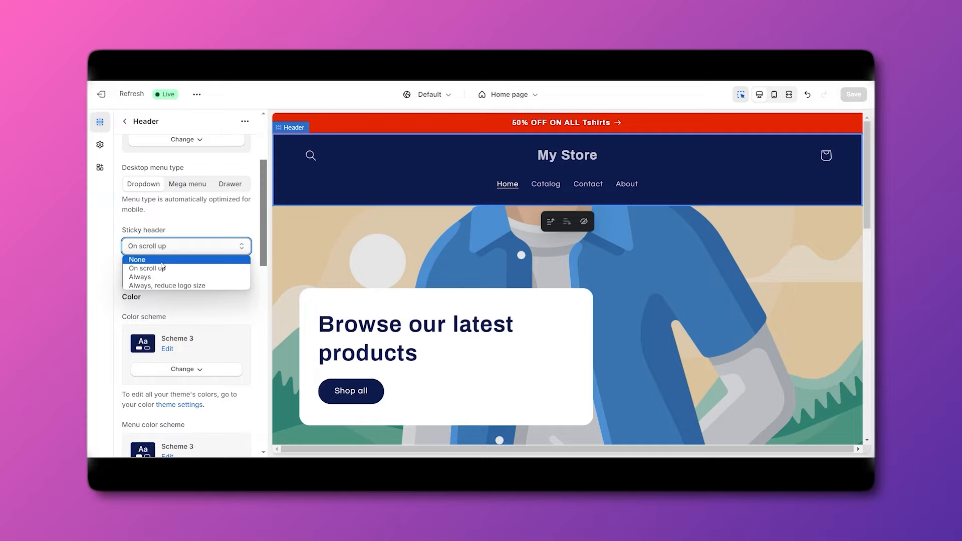
{"action": "scroll", "coordinate": [551, 251], "scroll_direction": "down", "scroll_amount": 15}
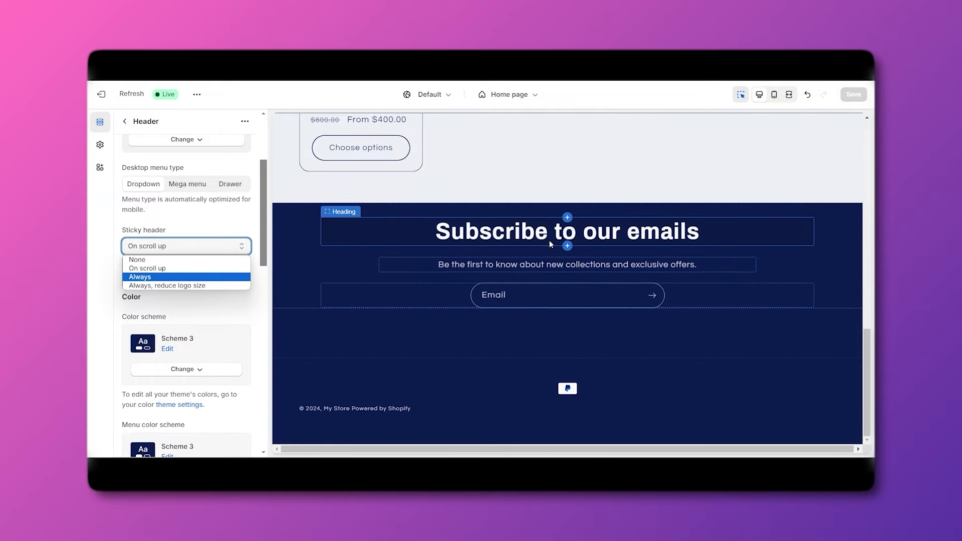
{"action": "scroll", "coordinate": [549, 242], "scroll_direction": "up", "scroll_amount": 12}
{"action": "scroll", "coordinate": [550, 242], "scroll_direction": "down", "scroll_amount": 3}
{"action": "scroll", "coordinate": [550, 242], "scroll_direction": "up", "scroll_amount": 3}
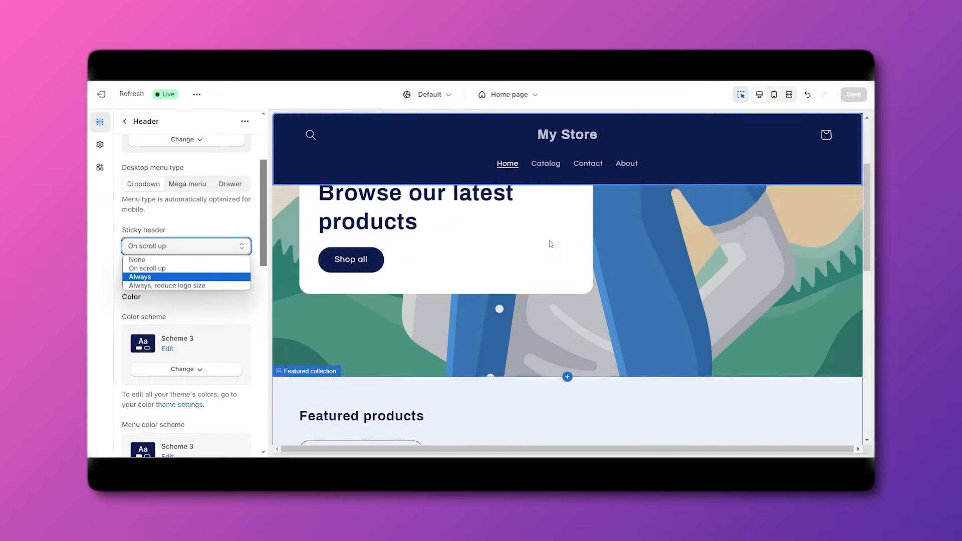
{"action": "scroll", "coordinate": [551, 244], "scroll_direction": "down", "scroll_amount": 10}
{"action": "scroll", "coordinate": [547, 246], "scroll_direction": "up", "scroll_amount": 5}
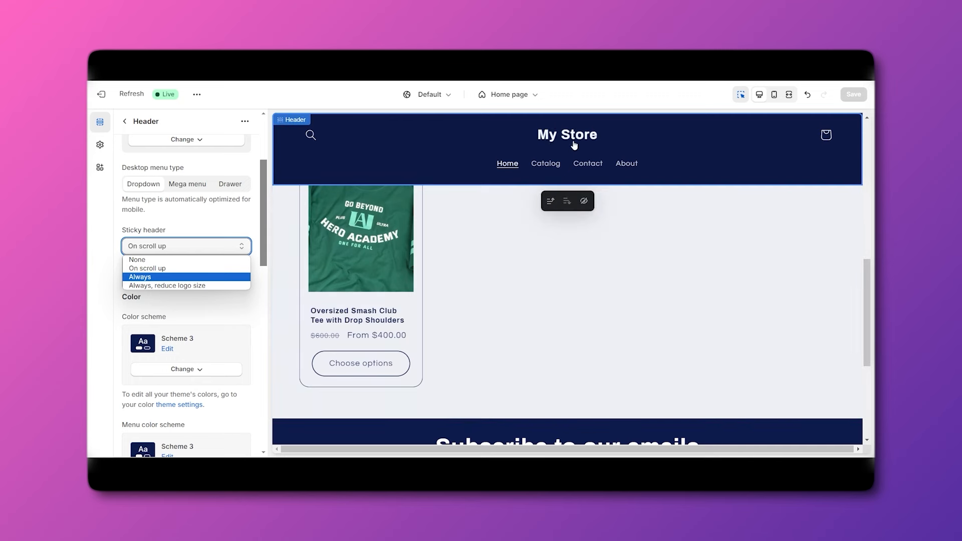
{"action": "left_click", "coordinate": [151, 286]}
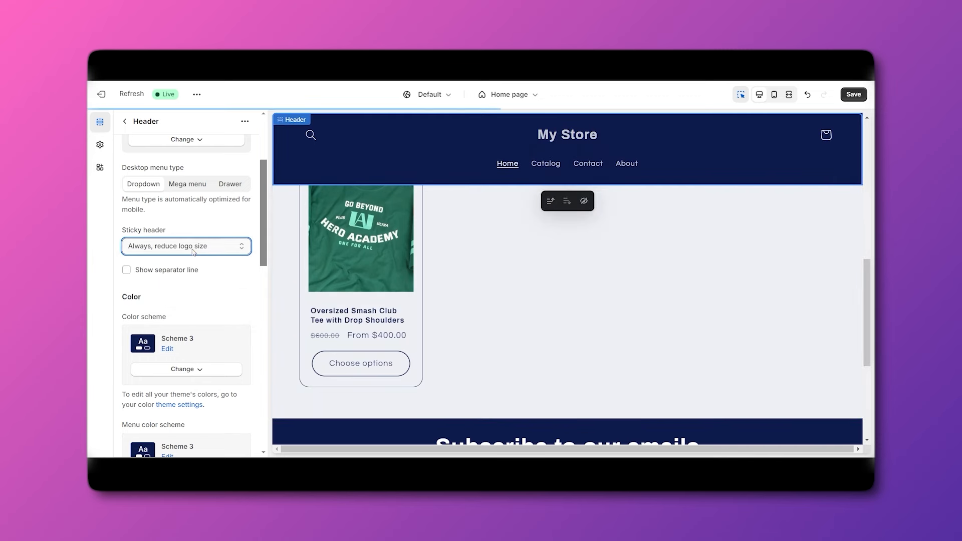
{"action": "scroll", "coordinate": [581, 269], "scroll_direction": "down", "scroll_amount": 5}
{"action": "scroll", "coordinate": [583, 240], "scroll_direction": "up", "scroll_amount": 7}
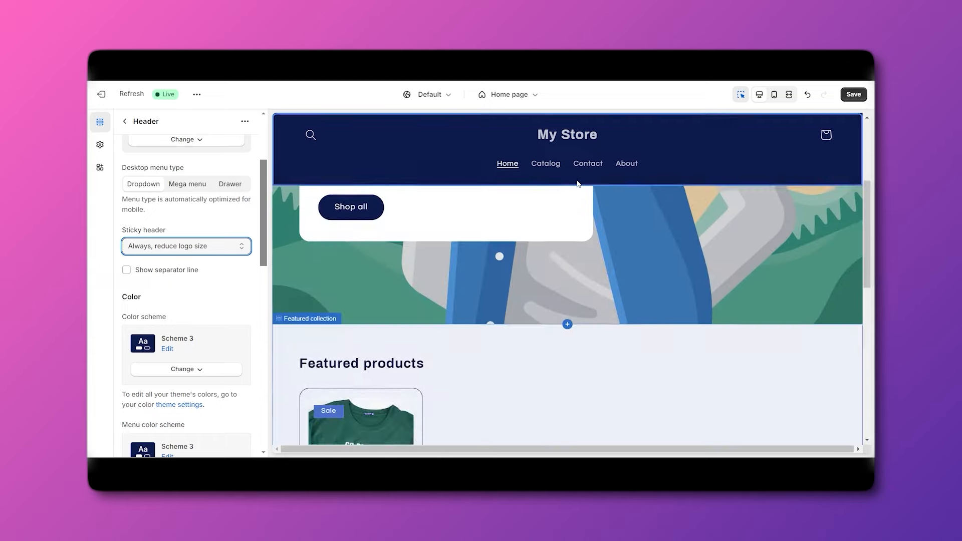
{"action": "scroll", "coordinate": [540, 147], "scroll_direction": "down", "scroll_amount": 7}
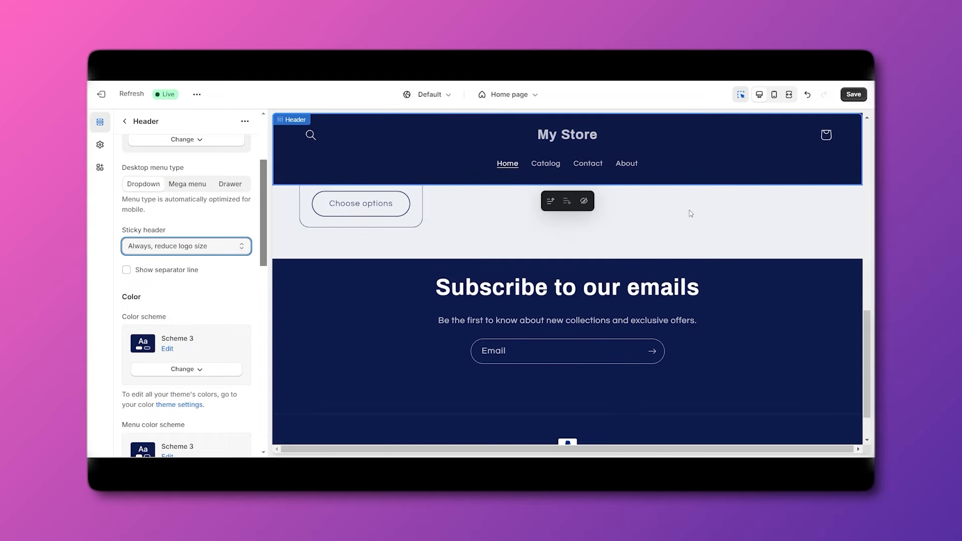
{"action": "scroll", "coordinate": [660, 246], "scroll_direction": "down", "scroll_amount": 3}
{"action": "scroll", "coordinate": [661, 245], "scroll_direction": "up", "scroll_amount": 7}
{"action": "scroll", "coordinate": [656, 250], "scroll_direction": "down", "scroll_amount": 7}
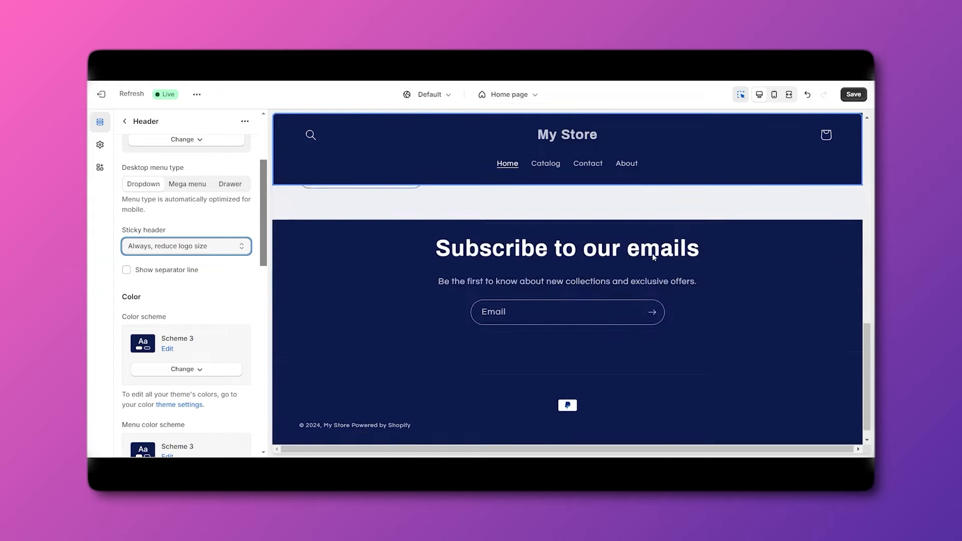
{"action": "scroll", "coordinate": [645, 253], "scroll_direction": "up", "scroll_amount": 5}
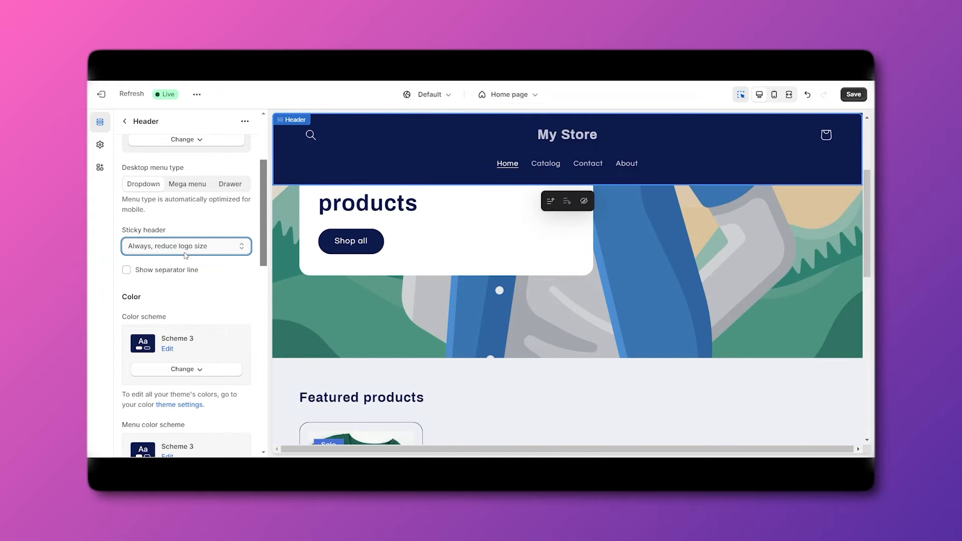
Try the Always and On scroll up sticky options, then set Sticky header to None.
{"action": "left_click", "coordinate": [185, 252]}
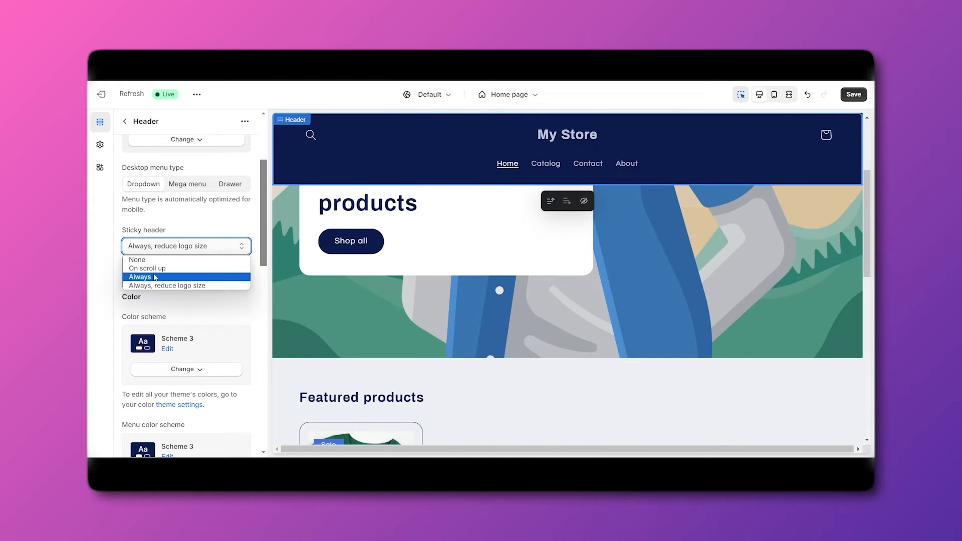
{"action": "left_click", "coordinate": [155, 278]}
{"action": "scroll", "coordinate": [550, 298], "scroll_direction": "down", "scroll_amount": 8}
{"action": "scroll", "coordinate": [550, 298], "scroll_direction": "up", "scroll_amount": 8}
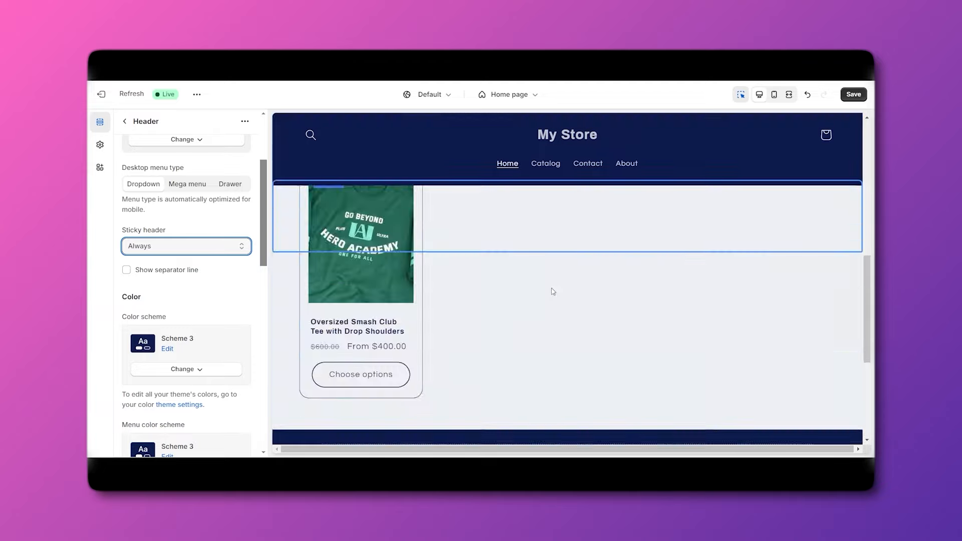
{"action": "left_click", "coordinate": [161, 246]}
{"action": "left_click", "coordinate": [159, 271]}
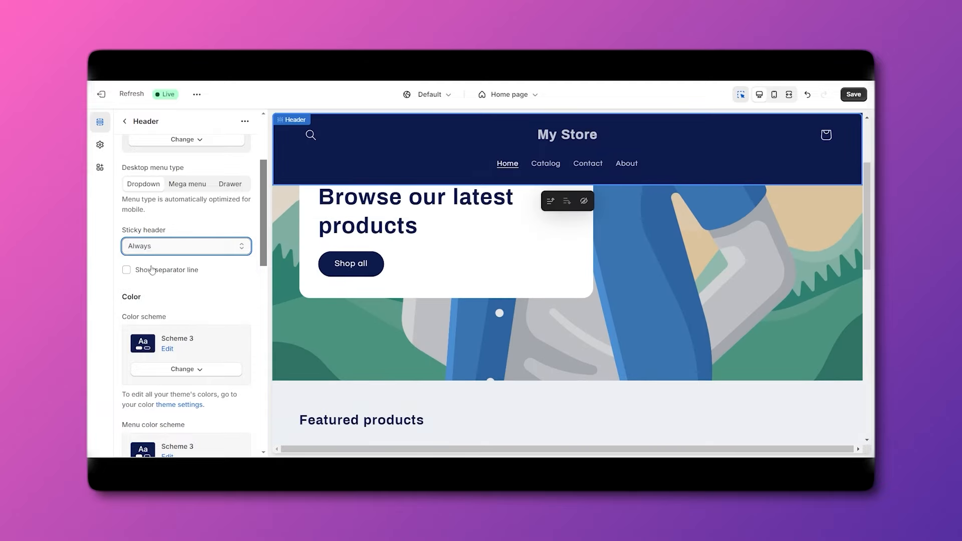
{"action": "scroll", "coordinate": [556, 266], "scroll_direction": "down", "scroll_amount": 5}
{"action": "scroll", "coordinate": [557, 266], "scroll_direction": "up", "scroll_amount": 4}
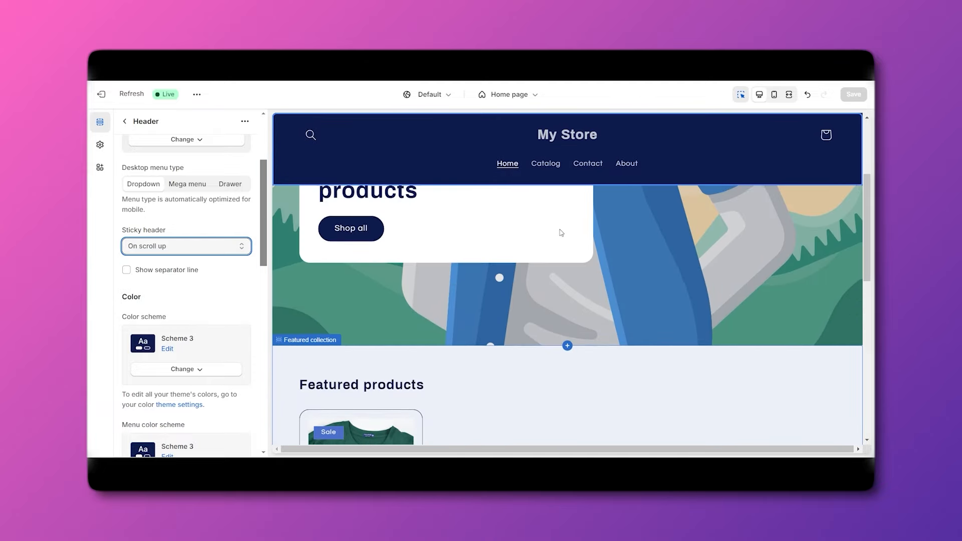
{"action": "scroll", "coordinate": [613, 244], "scroll_direction": "down", "scroll_amount": 8}
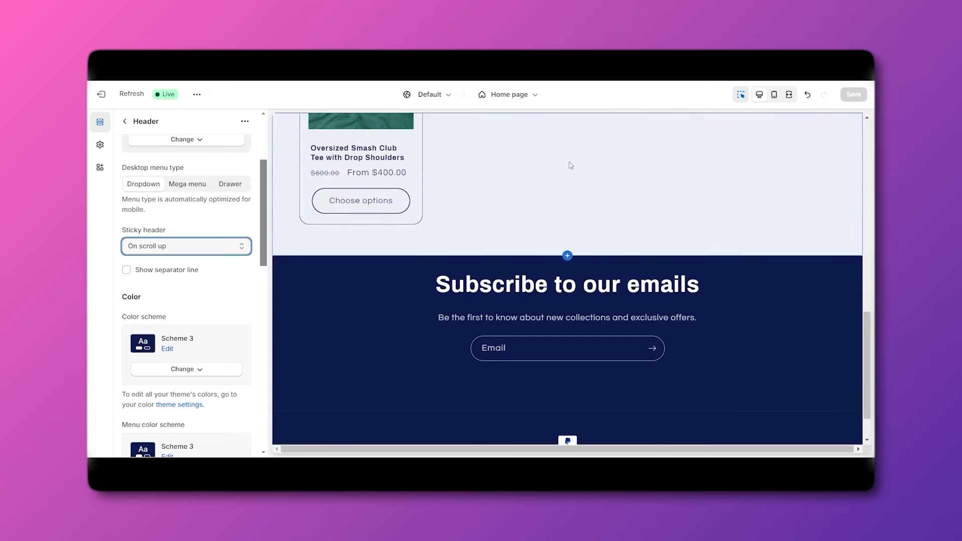
{"action": "scroll", "coordinate": [150, 249], "scroll_direction": "up", "scroll_amount": 1}
{"action": "left_click", "coordinate": [150, 272]}
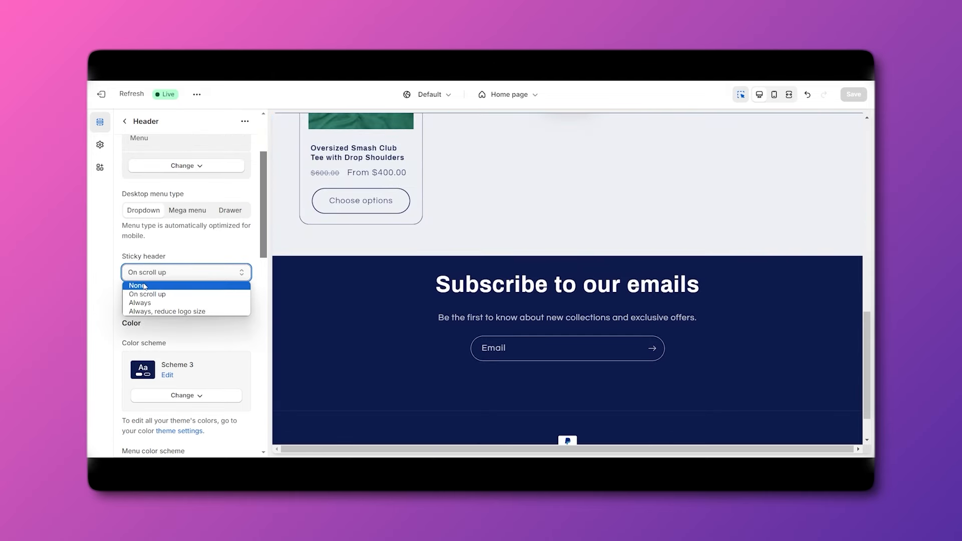
{"action": "left_click", "coordinate": [145, 286]}
{"action": "scroll", "coordinate": [580, 236], "scroll_direction": "down", "scroll_amount": 5}
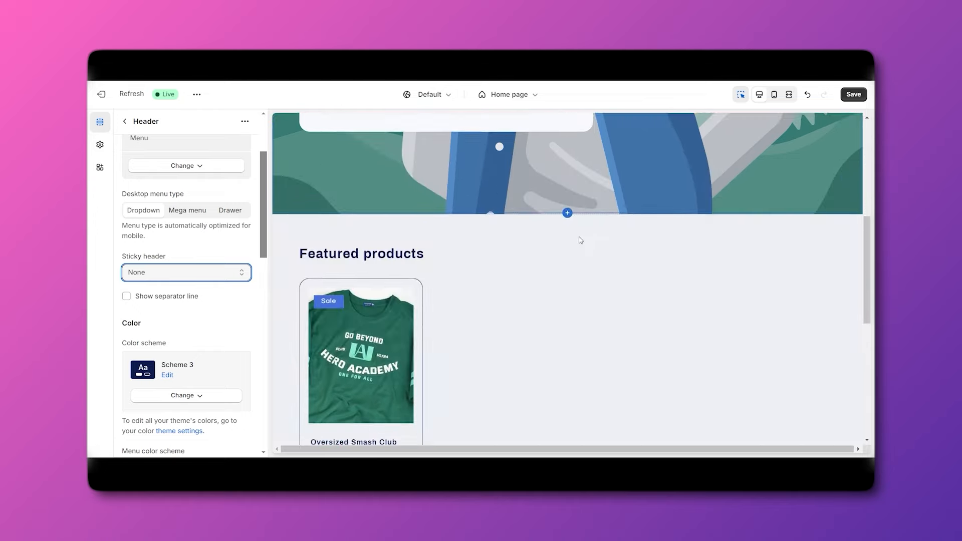
{"action": "scroll", "coordinate": [580, 241], "scroll_direction": "down", "scroll_amount": 5}
{"action": "scroll", "coordinate": [580, 240], "scroll_direction": "up", "scroll_amount": 5}
{"action": "scroll", "coordinate": [173, 300], "scroll_direction": "up", "scroll_amount": 1}
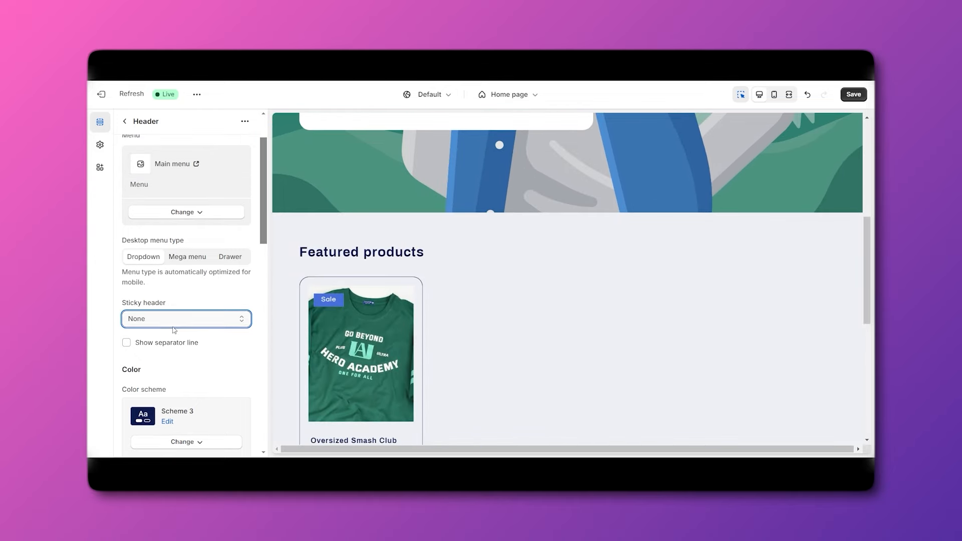
Turn on the header separator line and set Sticky header to On scroll up.
{"action": "left_click", "coordinate": [127, 342]}
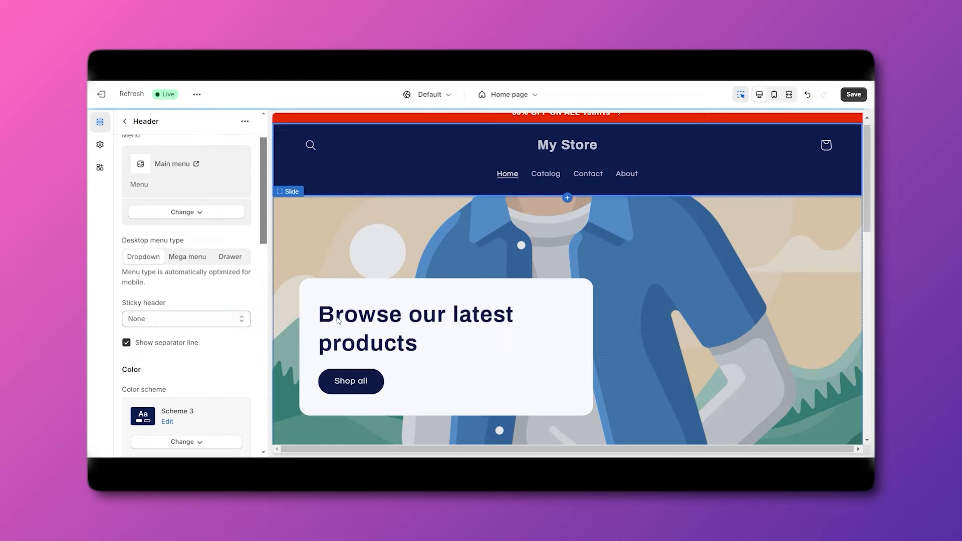
{"action": "scroll", "coordinate": [458, 273], "scroll_direction": "down", "scroll_amount": 5}
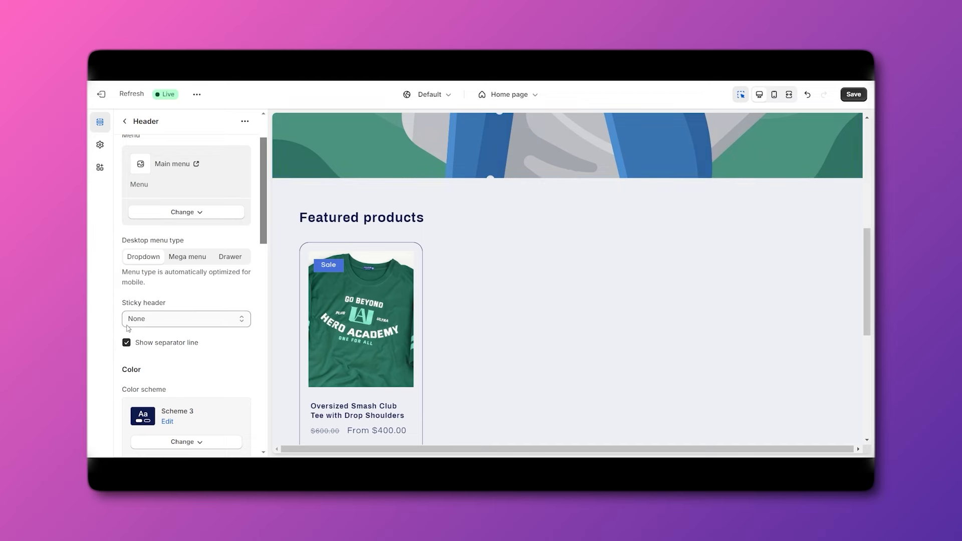
{"action": "left_click", "coordinate": [189, 317]}
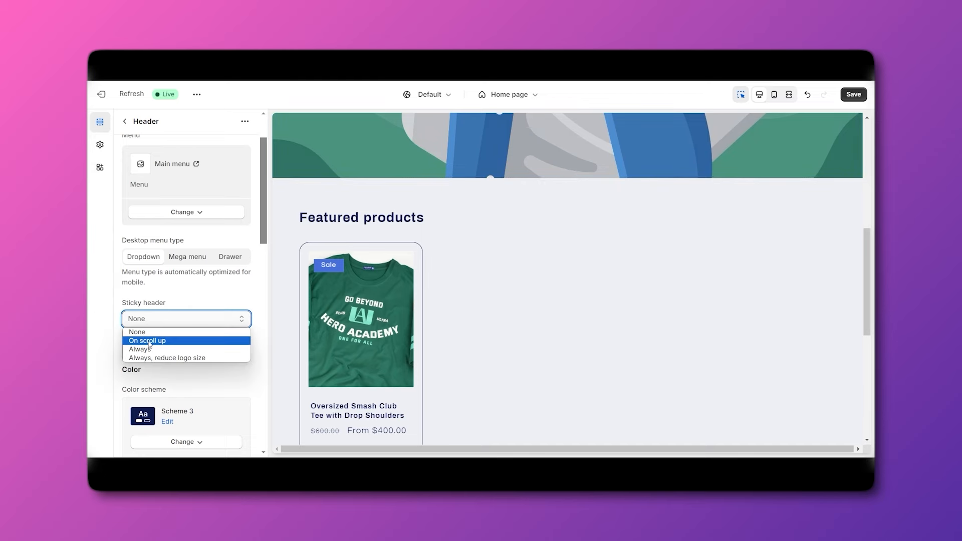
{"action": "left_click", "coordinate": [194, 334]}
{"action": "scroll", "coordinate": [194, 334], "scroll_direction": "down", "scroll_amount": 4}
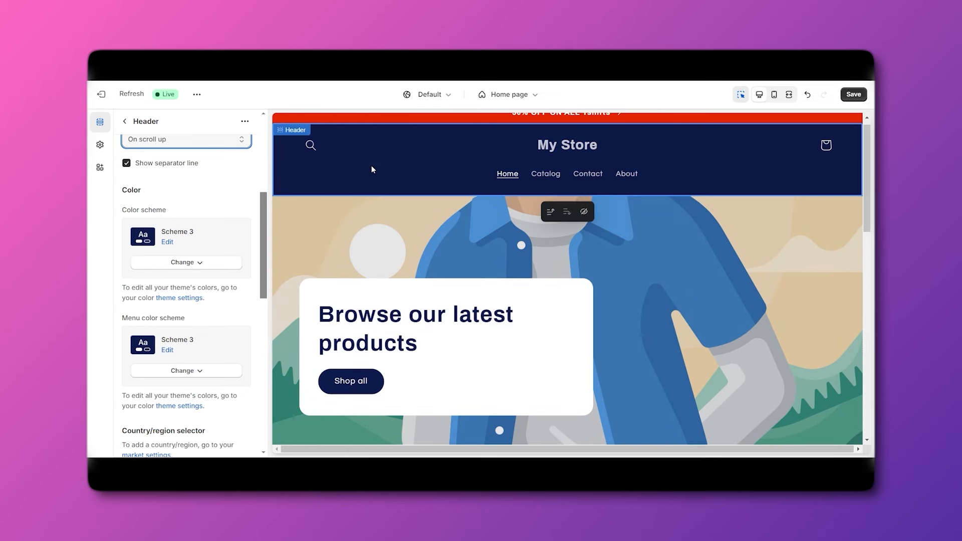
{"action": "scroll", "coordinate": [371, 165], "scroll_direction": "down", "scroll_amount": 3}
{"action": "scroll", "coordinate": [176, 330], "scroll_direction": "down", "scroll_amount": 3}
{"action": "scroll", "coordinate": [176, 330], "scroll_direction": "down", "scroll_amount": 4}
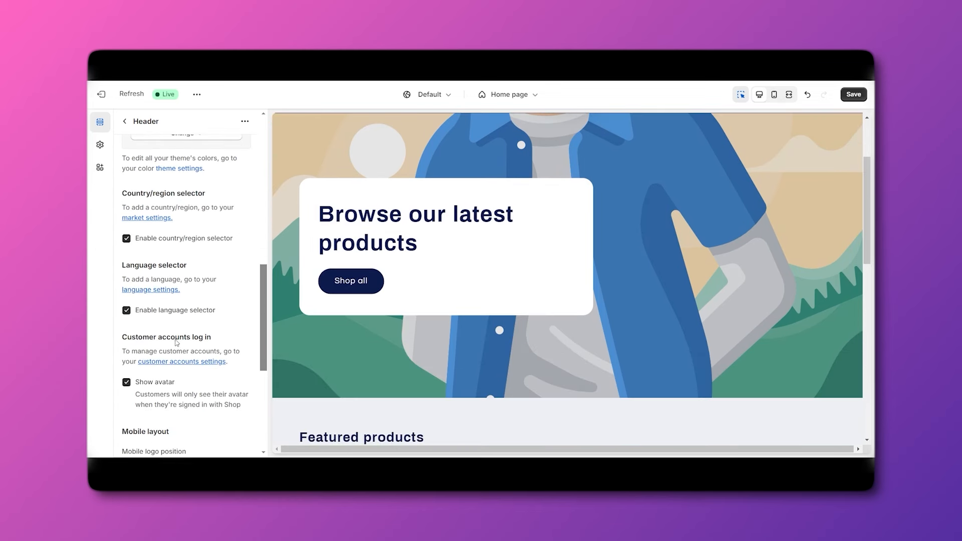
{"action": "scroll", "coordinate": [153, 250], "scroll_direction": "up", "scroll_amount": 2}
{"action": "scroll", "coordinate": [153, 252], "scroll_direction": "down", "scroll_amount": 1}
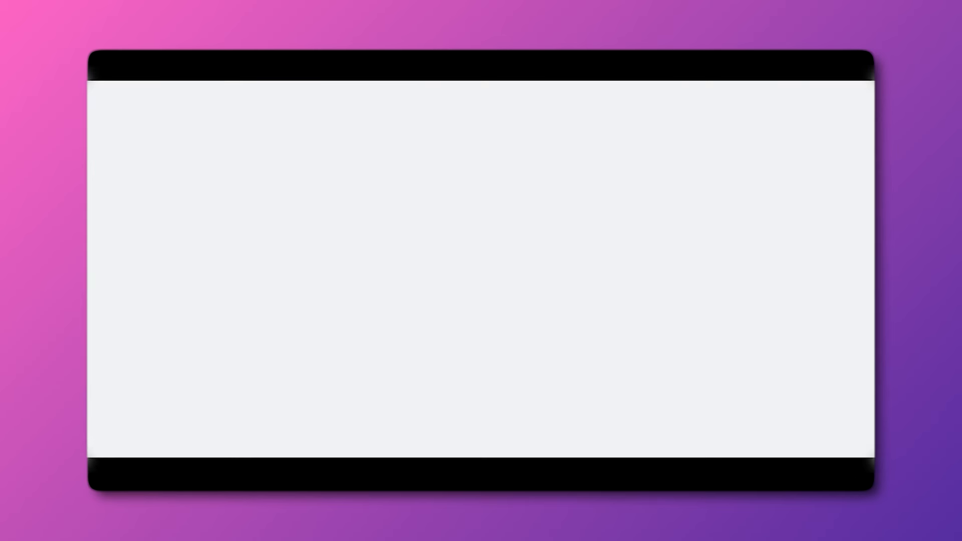
{"action": "scroll", "coordinate": [129, 228], "scroll_direction": "down", "scroll_amount": 4}
{"action": "scroll", "coordinate": [150, 250], "scroll_direction": "up", "scroll_amount": 4}
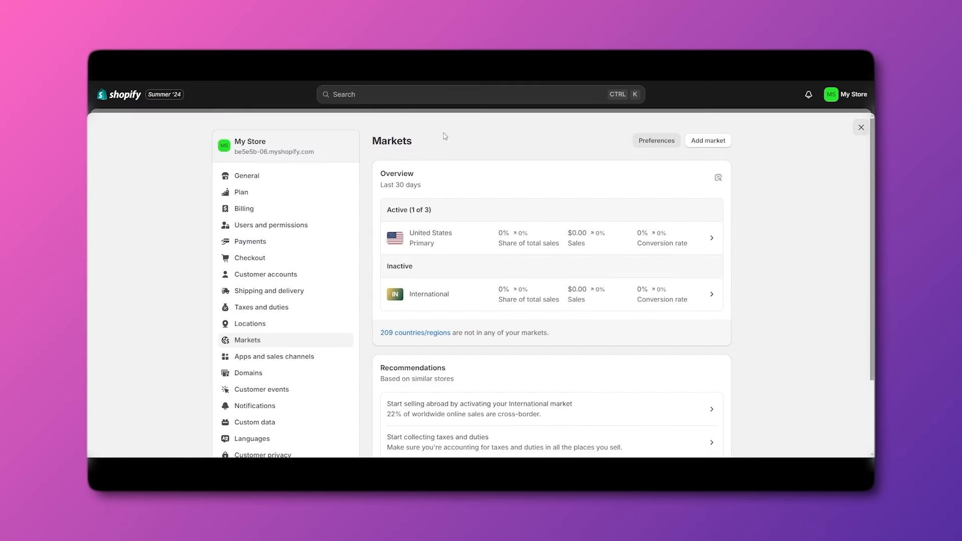
{"action": "scroll", "coordinate": [431, 247], "scroll_direction": "down", "scroll_amount": 1}
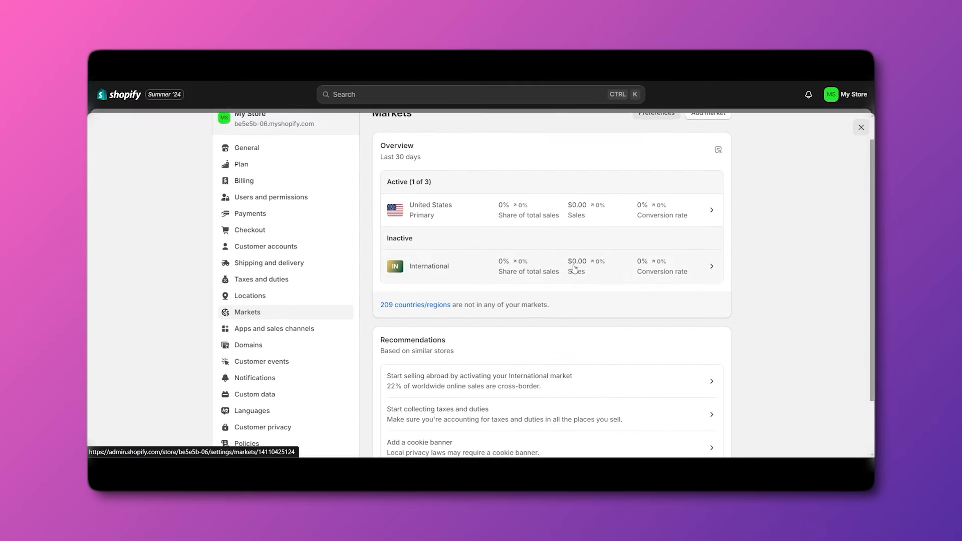
{"action": "scroll", "coordinate": [571, 265], "scroll_direction": "up", "scroll_amount": 1}
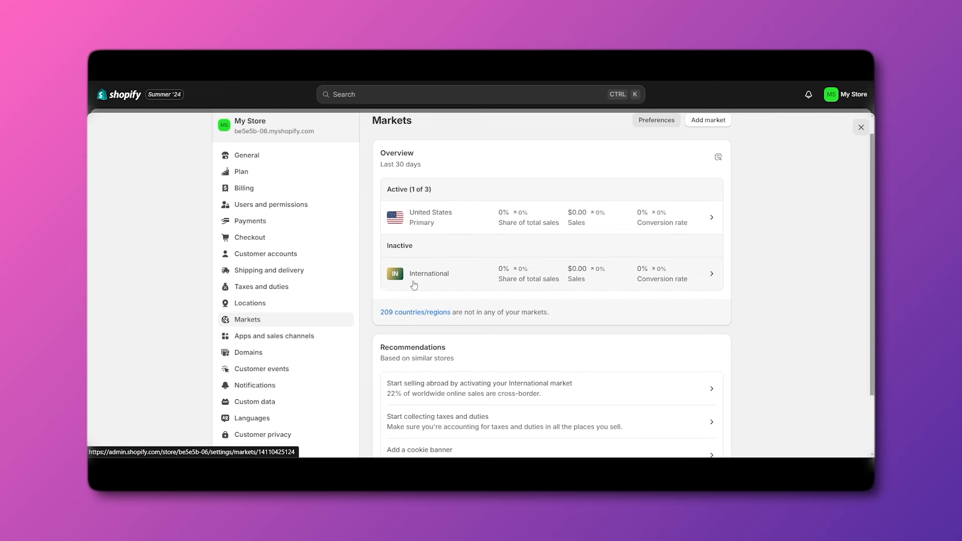
{"action": "left_click", "coordinate": [700, 219]}
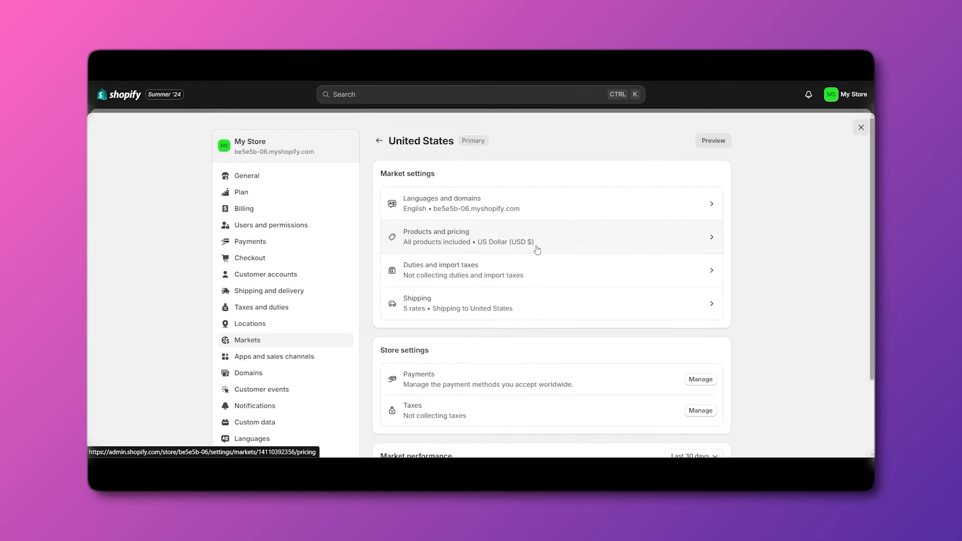
{"action": "scroll", "coordinate": [535, 281], "scroll_direction": "down", "scroll_amount": 2}
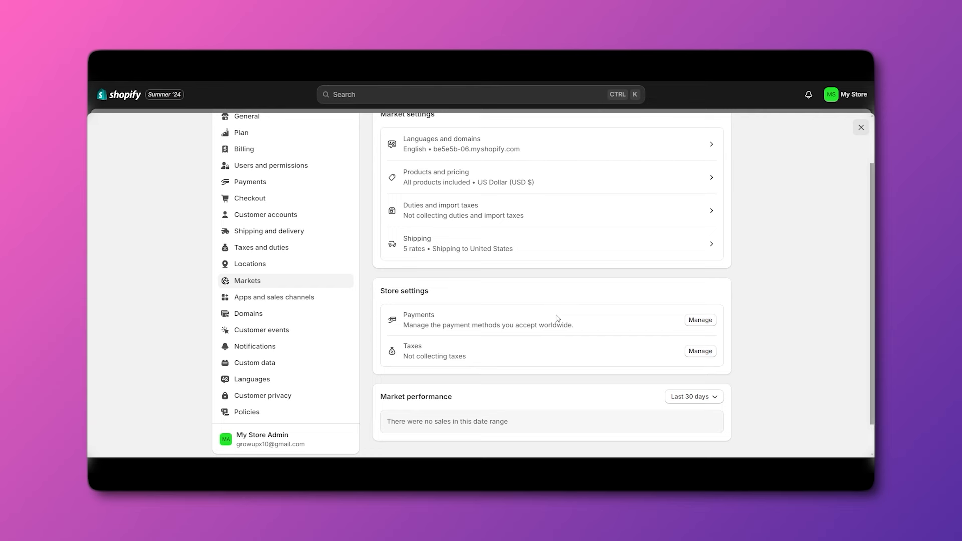
{"action": "scroll", "coordinate": [558, 318], "scroll_direction": "up", "scroll_amount": 1}
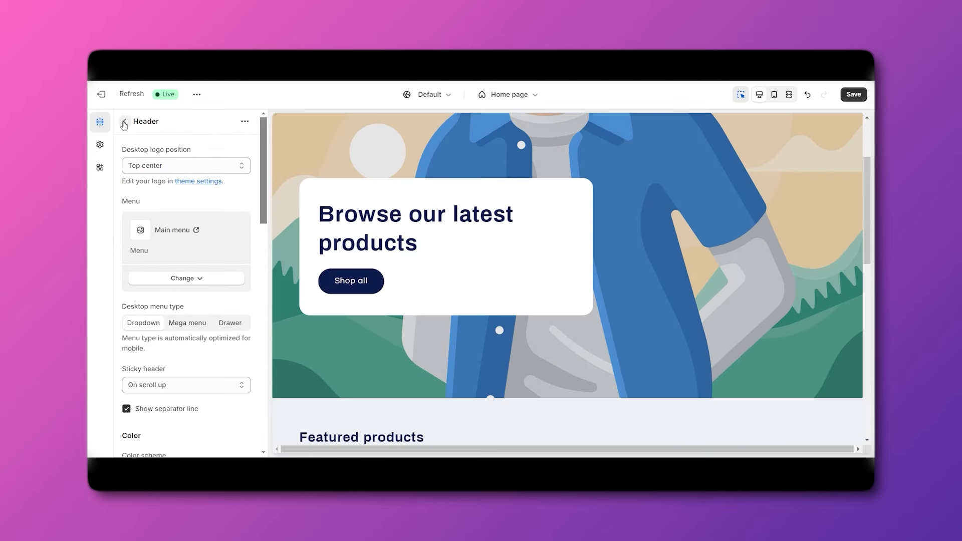
From the sections list, add the Sign in with Shop Button app block to the header.
{"action": "left_click", "coordinate": [125, 124]}
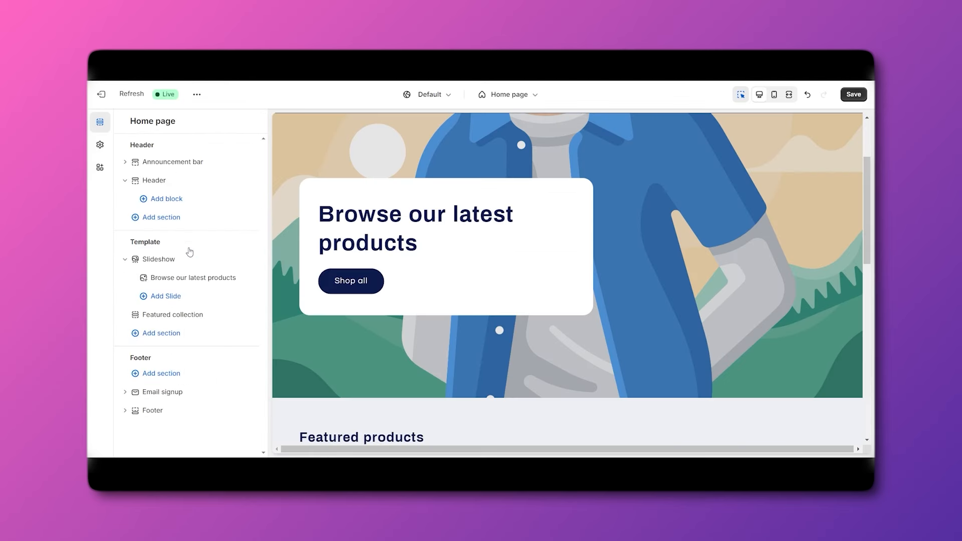
{"action": "scroll", "coordinate": [474, 237], "scroll_direction": "up", "scroll_amount": 3}
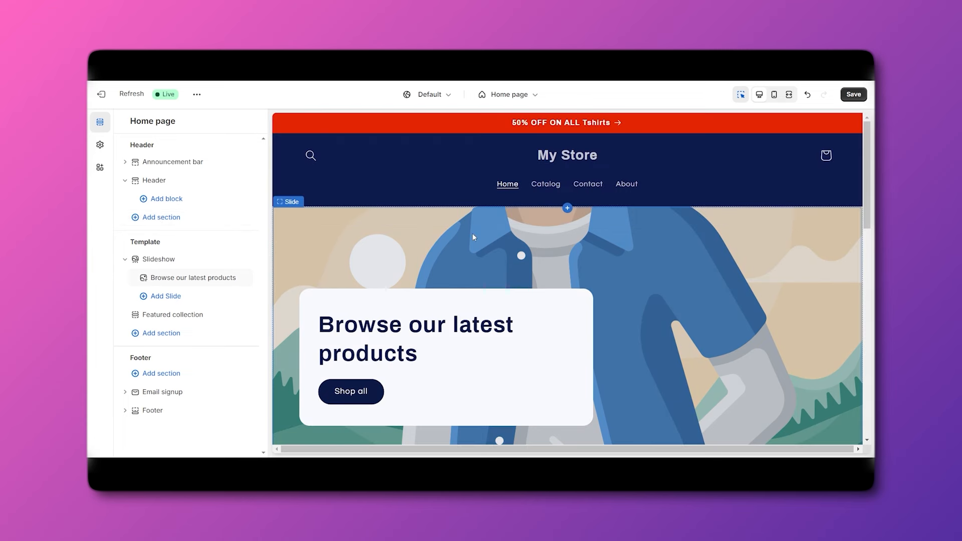
{"action": "left_click", "coordinate": [159, 200]}
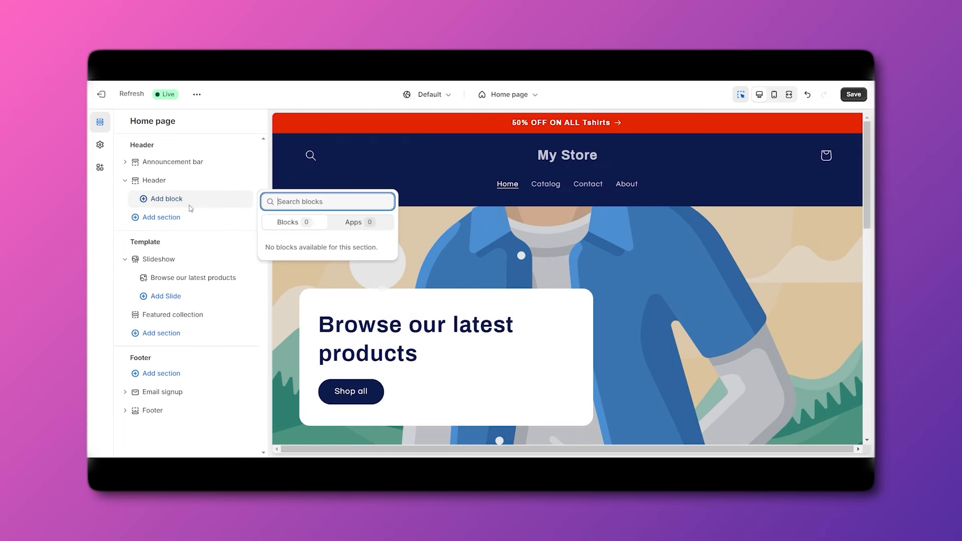
{"action": "left_click", "coordinate": [359, 223]}
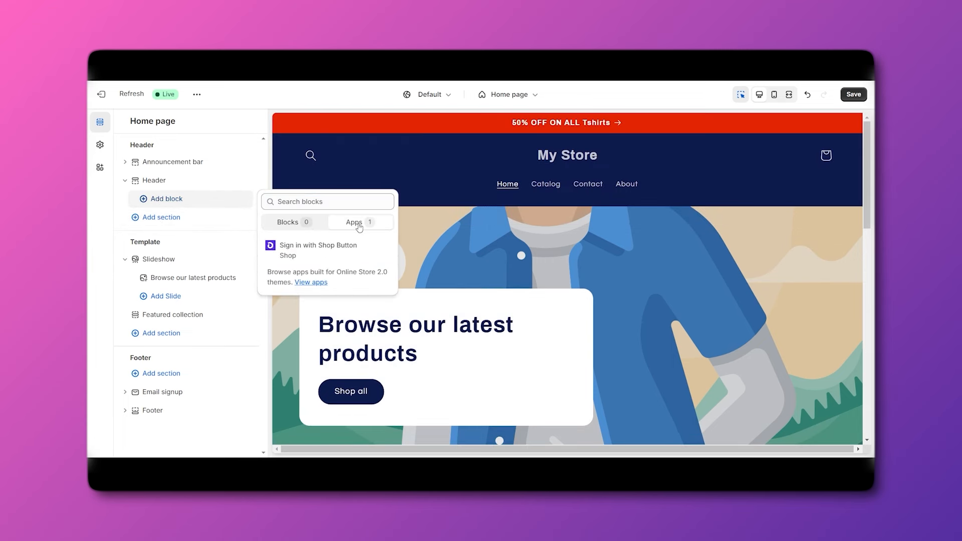
{"action": "left_click", "coordinate": [309, 255]}
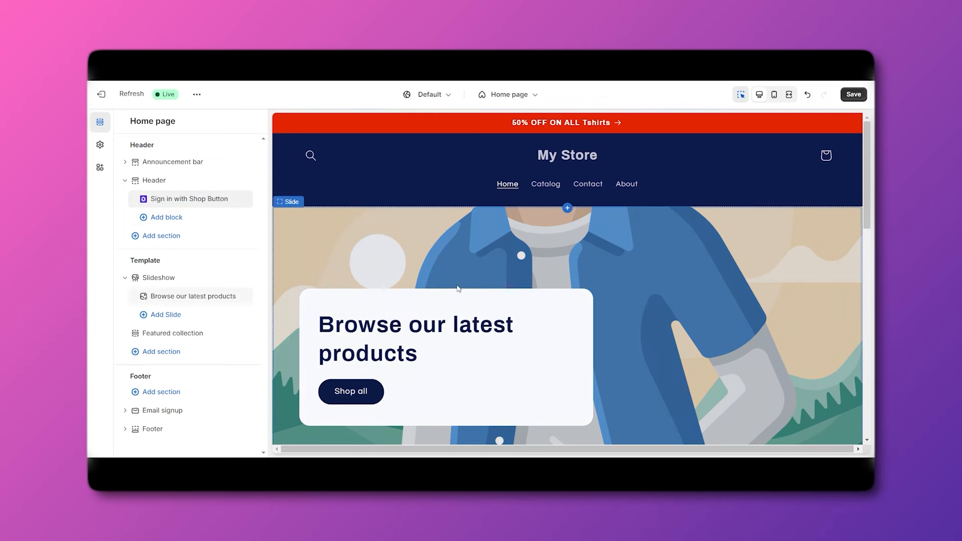
{"action": "scroll", "coordinate": [463, 284], "scroll_direction": "down", "scroll_amount": 3}
{"action": "scroll", "coordinate": [463, 284], "scroll_direction": "up", "scroll_amount": 3}
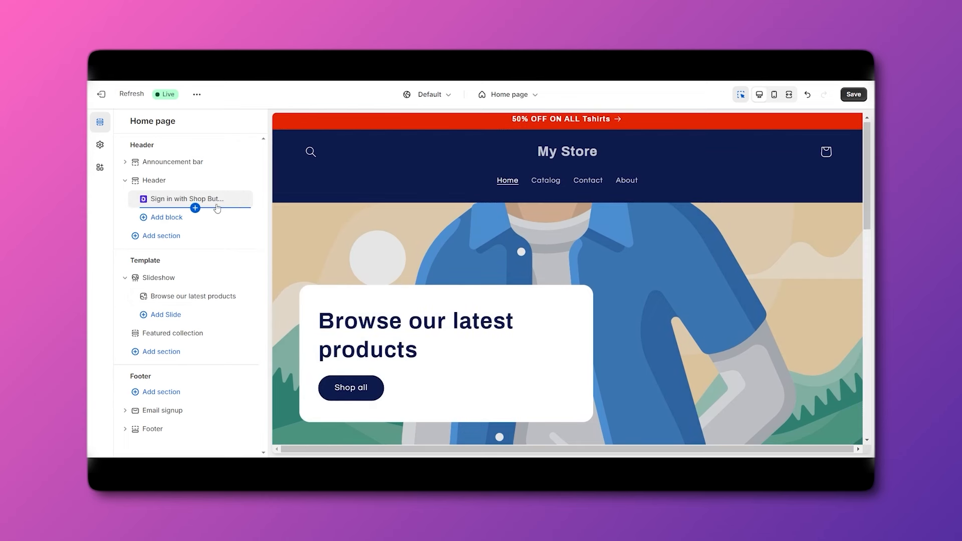
Remove the Sign in with Shop Button block and browse more Online Store 2.0 apps.
{"action": "left_click", "coordinate": [232, 199]}
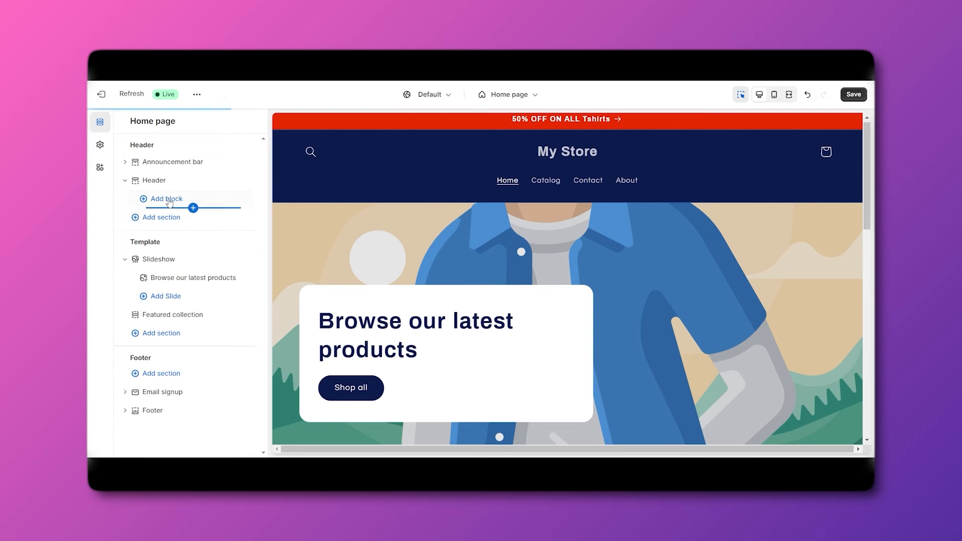
{"action": "left_click", "coordinate": [171, 200]}
{"action": "left_click", "coordinate": [348, 223]}
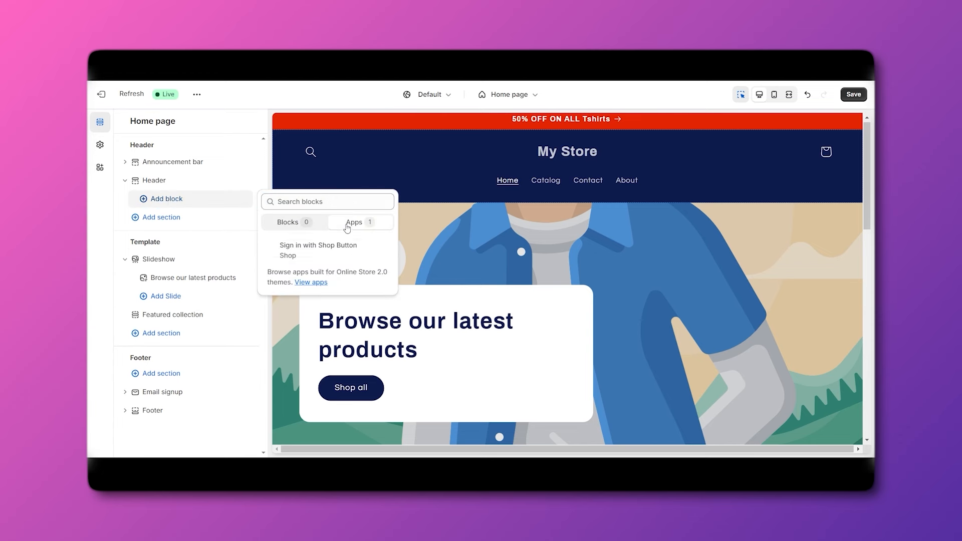
{"action": "left_click", "coordinate": [322, 285]}
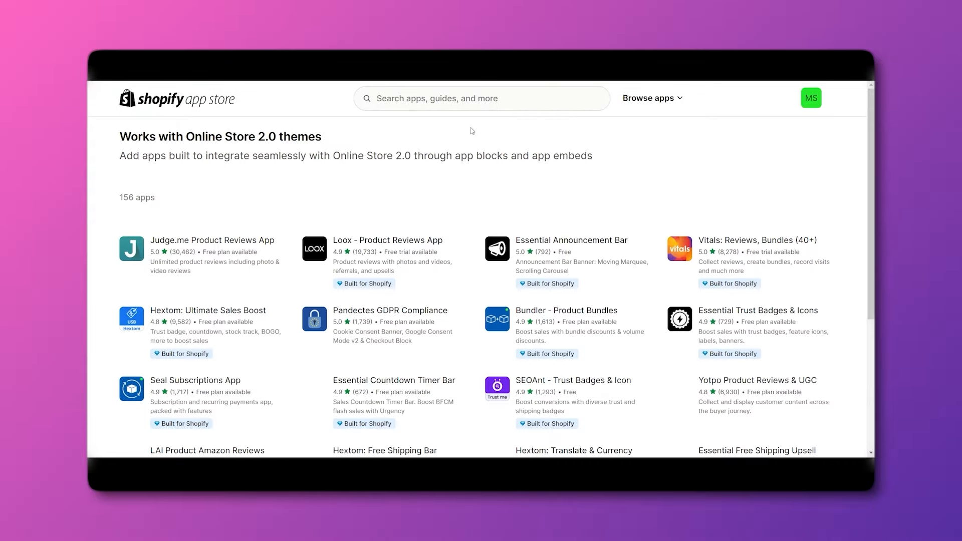
{"action": "mouse_move", "coordinate": [871, 164]}
{"action": "left_mouse_down"}
{"action": "mouse_move", "coordinate": [871, 250]}
{"action": "mouse_move", "coordinate": [871, 165]}
{"action": "left_mouse_up"}
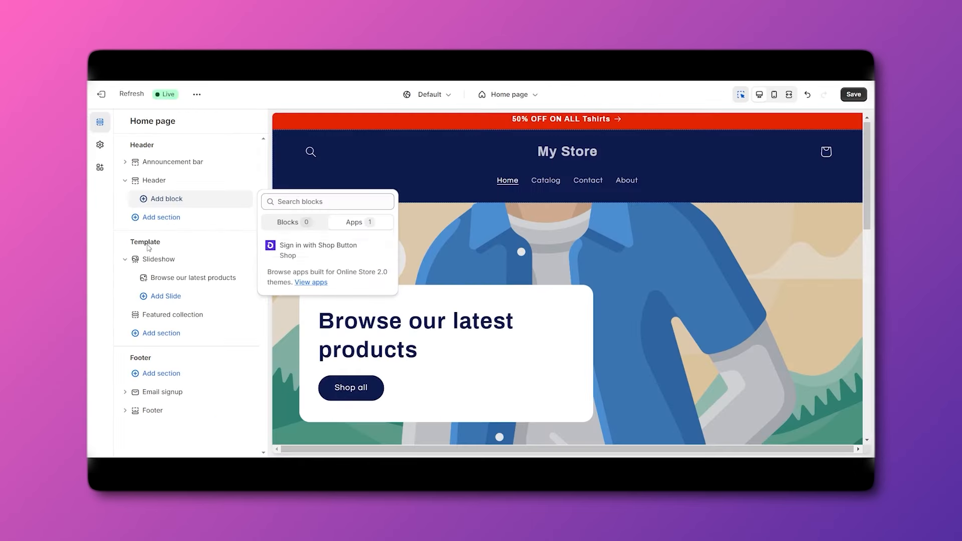
Open the 'Browse our latest products' slide settings and view the image picker without choosing an image.
{"action": "left_click", "coordinate": [142, 244]}
{"action": "scroll", "coordinate": [578, 250], "scroll_direction": "down", "scroll_amount": 1}
{"action": "scroll", "coordinate": [578, 251], "scroll_direction": "up", "scroll_amount": 1}
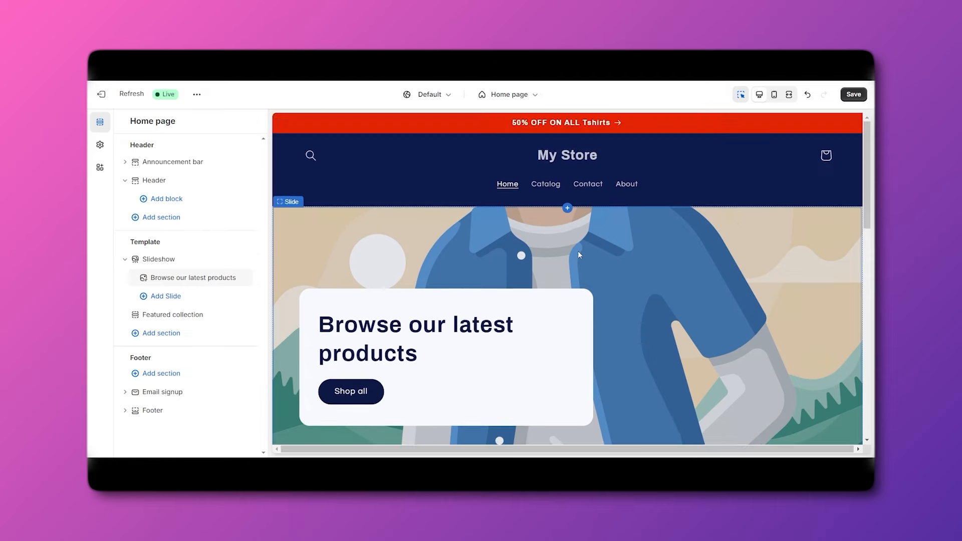
{"action": "scroll", "coordinate": [578, 251], "scroll_direction": "down", "scroll_amount": 3}
{"action": "scroll", "coordinate": [720, 247], "scroll_direction": "up", "scroll_amount": 1}
{"action": "scroll", "coordinate": [659, 299], "scroll_direction": "up", "scroll_amount": 1}
{"action": "scroll", "coordinate": [678, 286], "scroll_direction": "down", "scroll_amount": 2}
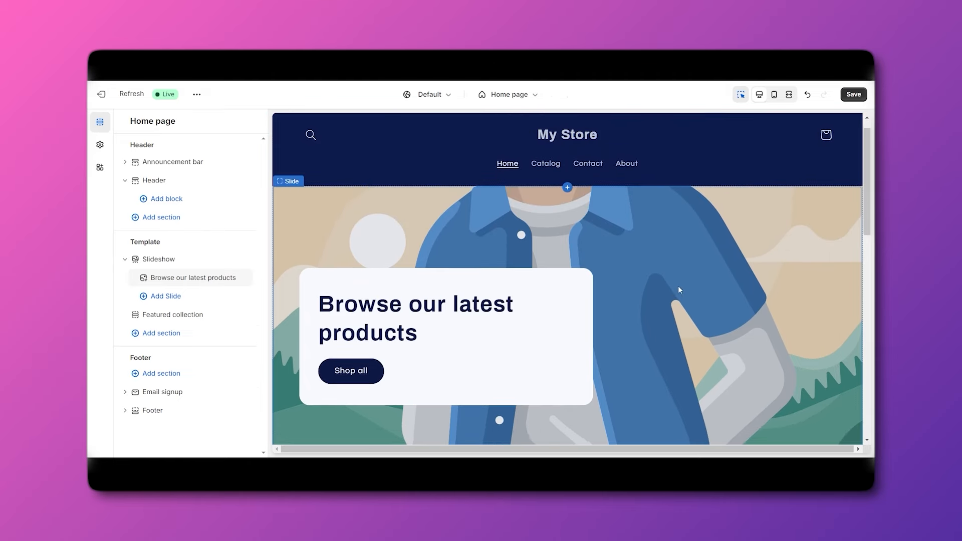
{"action": "left_click", "coordinate": [160, 259]}
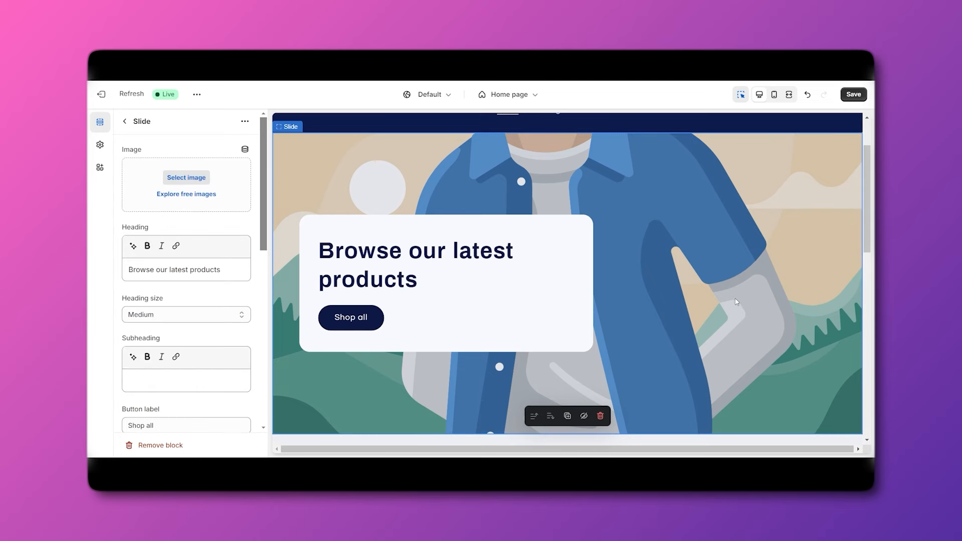
{"action": "left_click", "coordinate": [193, 180]}
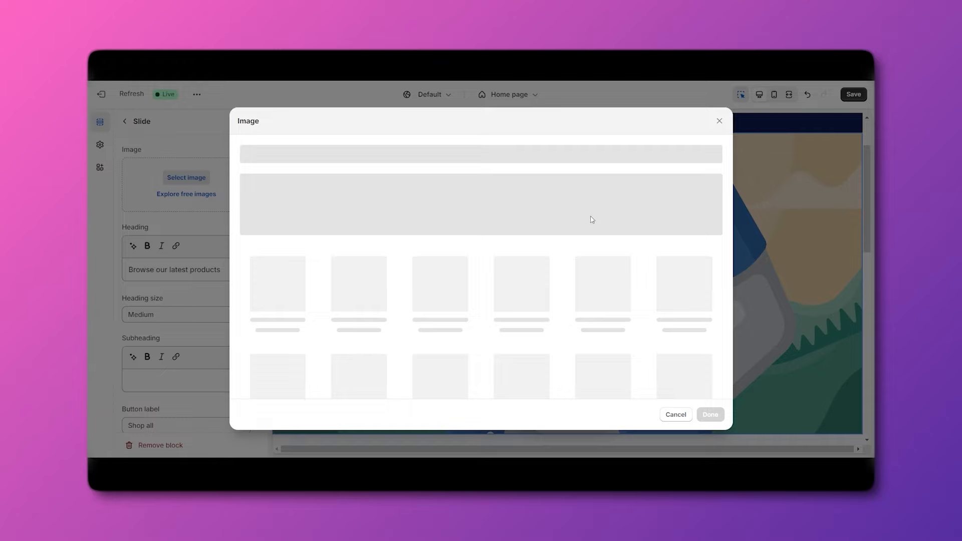
{"action": "left_click", "coordinate": [719, 121]}
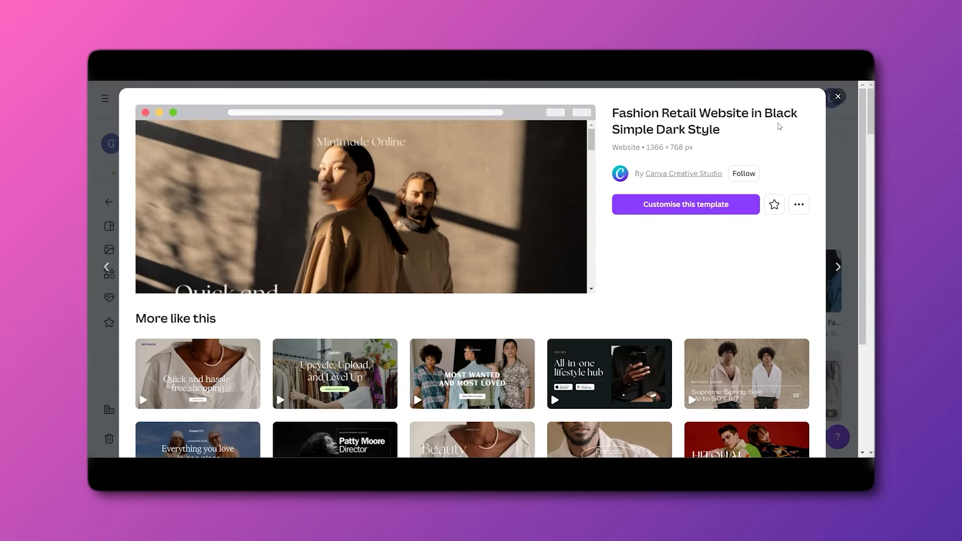
Refine the clothing website logo search and customise the black and white modern fashion template.
{"action": "left_click", "coordinate": [829, 108]}
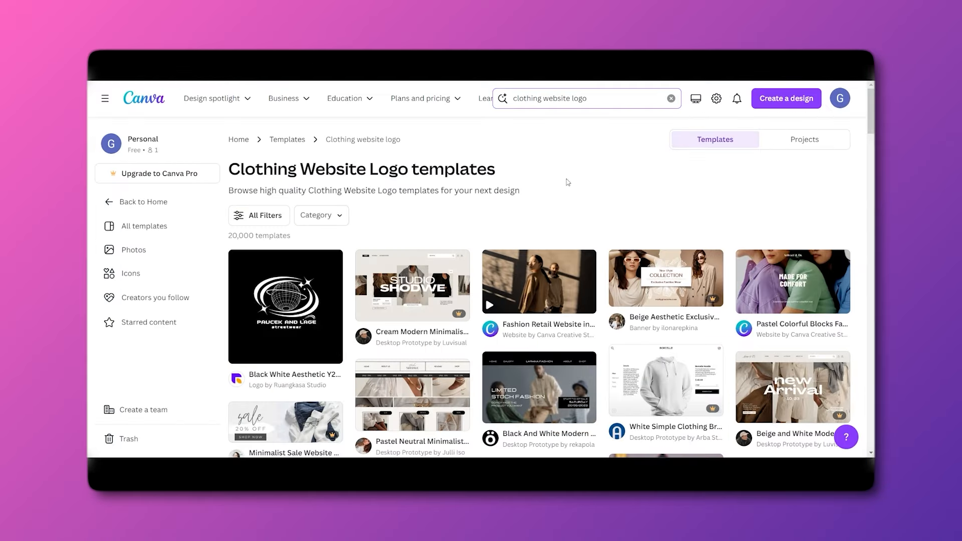
{"action": "left_click", "coordinate": [542, 98]}
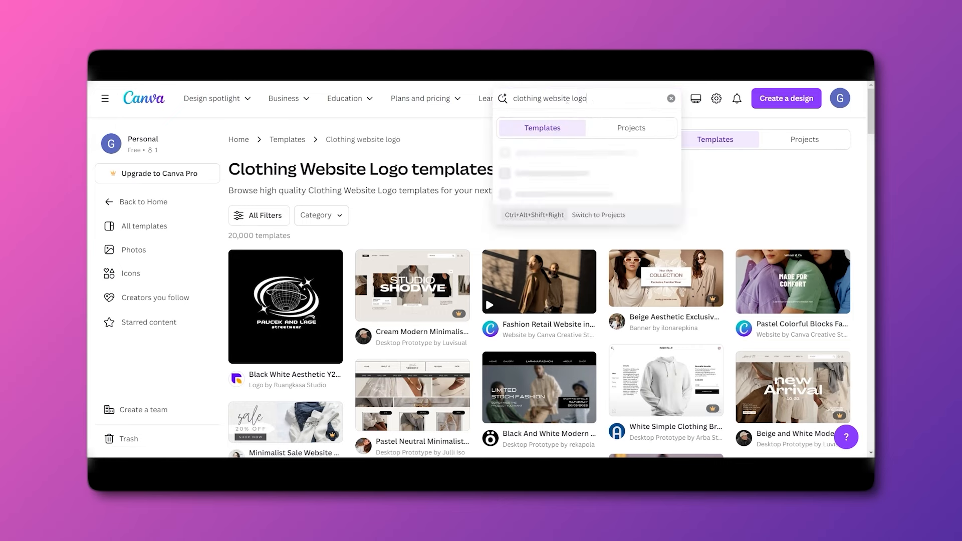
{"action": "left_click_drag", "start_coordinate": [599, 98], "coordinate": [575, 98]}
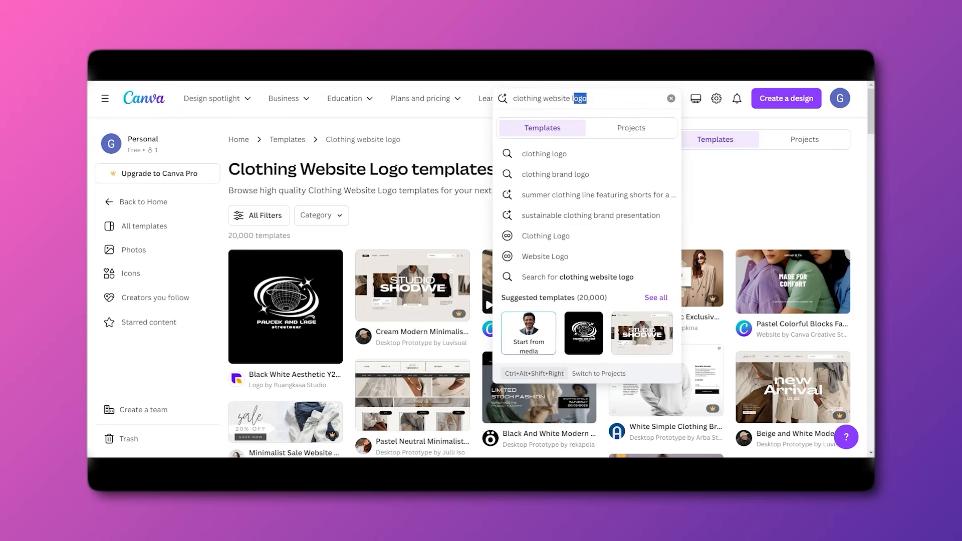
{"action": "scroll", "coordinate": [762, 271], "scroll_direction": "down", "scroll_amount": 3}
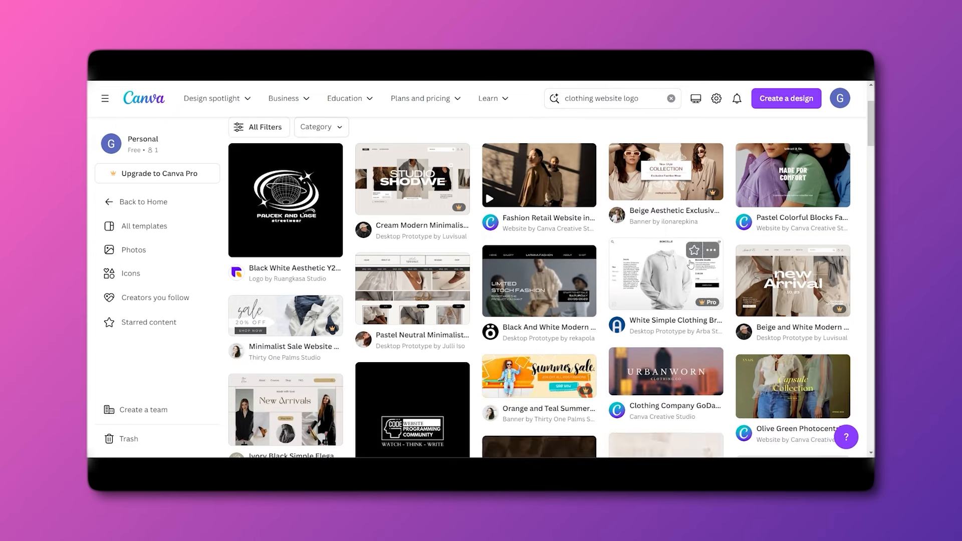
{"action": "scroll", "coordinate": [766, 322], "scroll_direction": "up", "scroll_amount": 2}
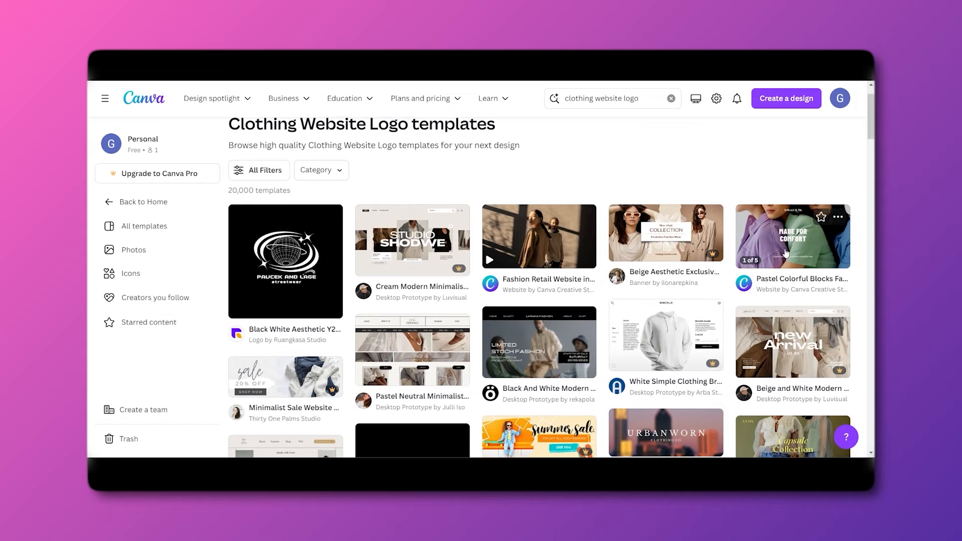
{"action": "scroll", "coordinate": [777, 246], "scroll_direction": "down", "scroll_amount": 2}
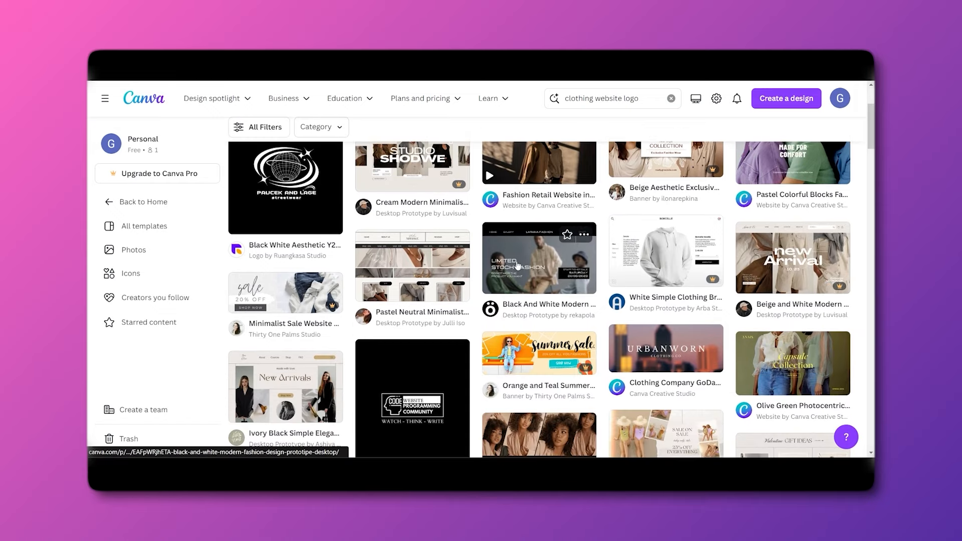
{"action": "left_click", "coordinate": [524, 254]}
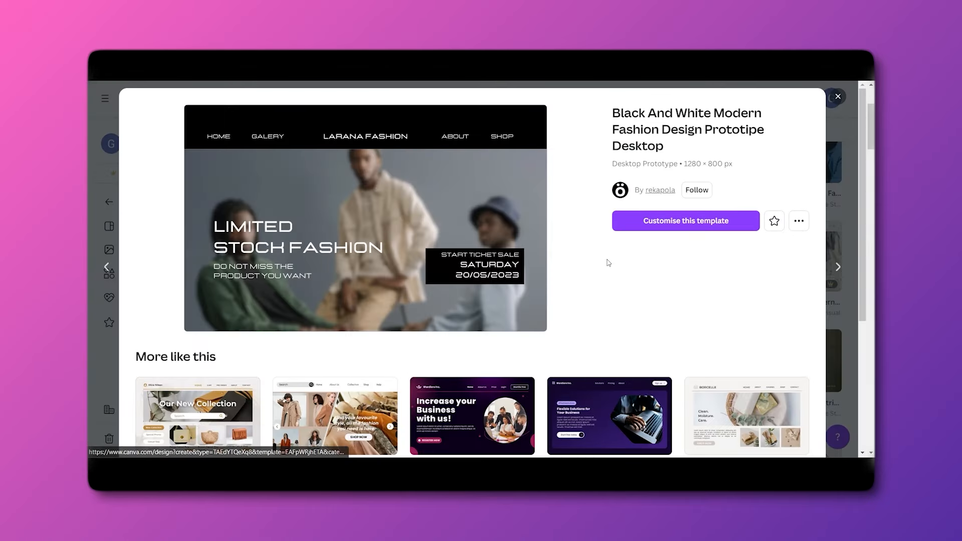
{"action": "left_click", "coordinate": [701, 221]}
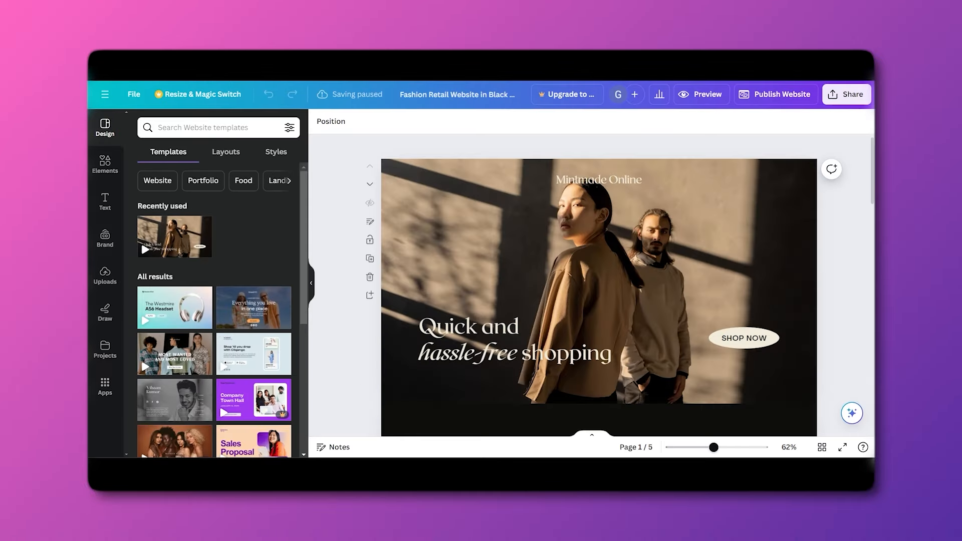
Replace the 'Mintmade Online' title with 'Bois clothing', starting with a capital B.
{"action": "scroll", "coordinate": [567, 226], "scroll_direction": "up", "scroll_amount": 1}
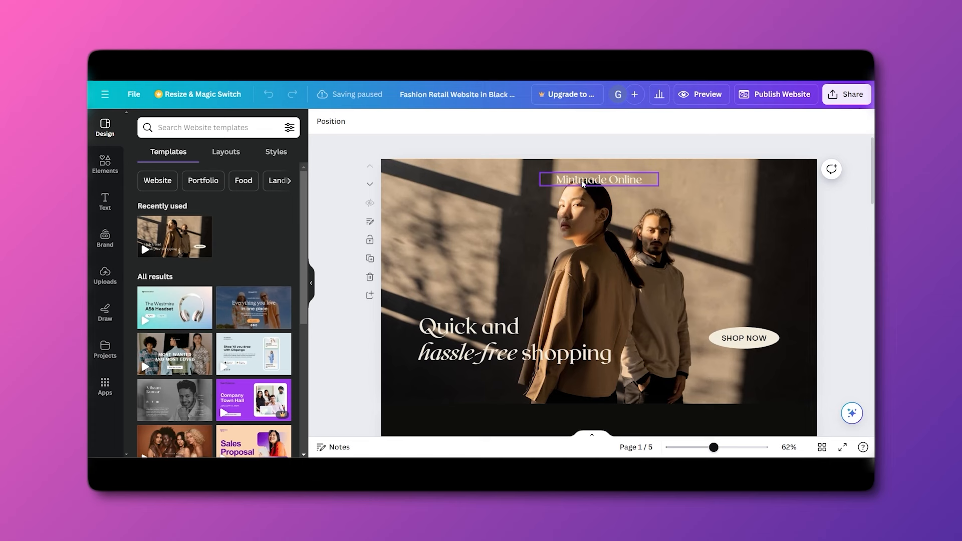
{"action": "double_click", "coordinate": [583, 181]}
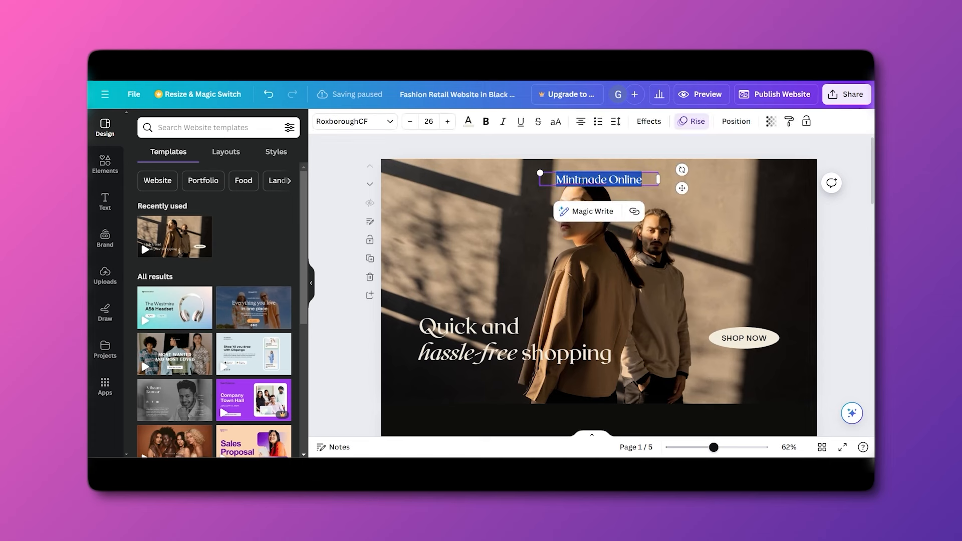
{"action": "type", "text": "bois"}
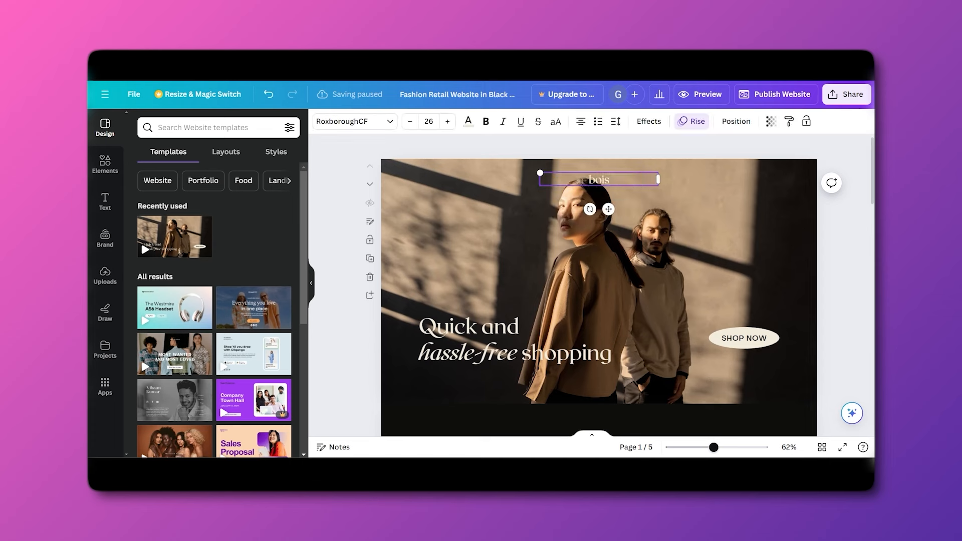
{"action": "type", "text": " clothing"}
{"action": "key", "text": "BackSpace"}
{"action": "type", "text": "b"}
{"action": "key", "text": "BackSpace"}
{"action": "type", "text": "B"}
Delete the SHOP NOW button from the hero page.
{"action": "scroll", "coordinate": [718, 313], "scroll_direction": "down", "scroll_amount": 1}
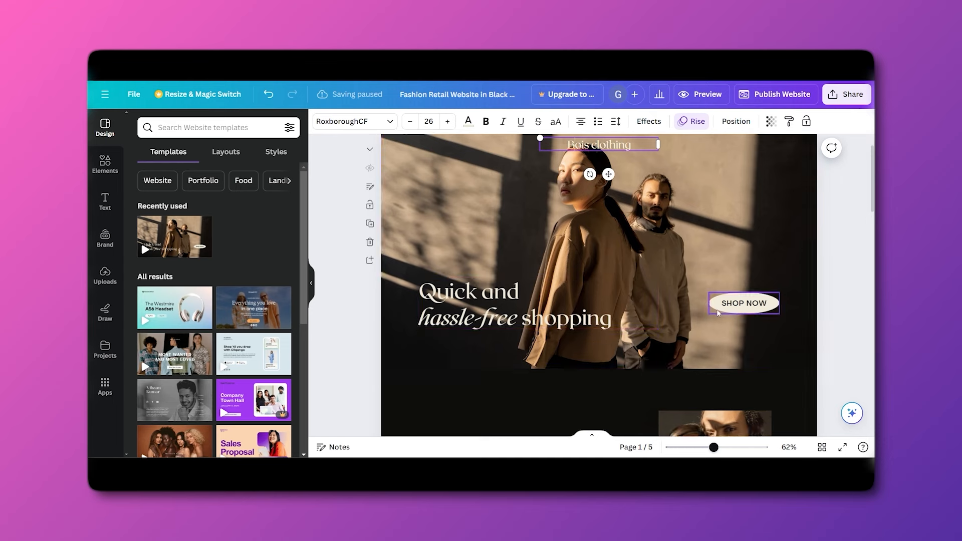
{"action": "scroll", "coordinate": [719, 313], "scroll_direction": "down", "scroll_amount": 6}
{"action": "scroll", "coordinate": [732, 261], "scroll_direction": "up", "scroll_amount": 3}
{"action": "left_click", "coordinate": [752, 222]}
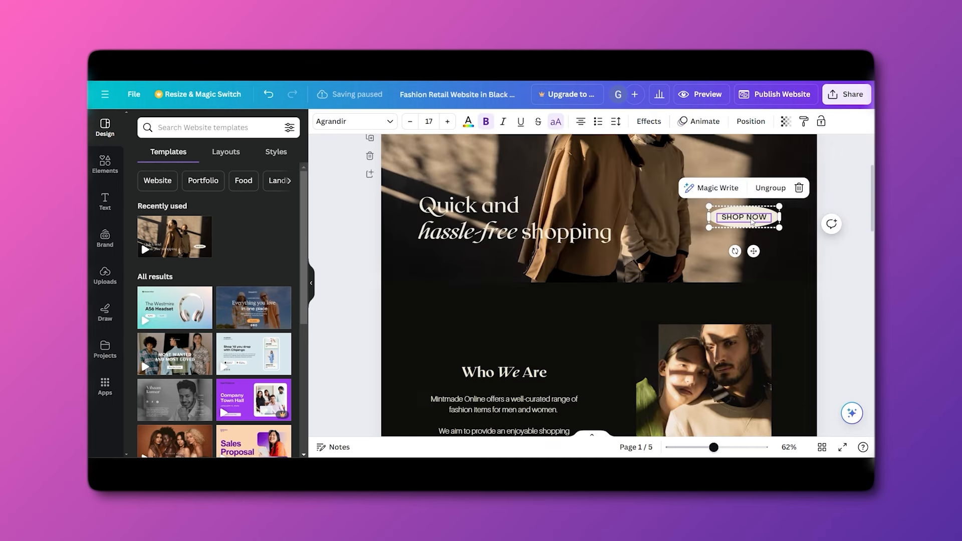
{"action": "key", "text": "Delete"}
{"action": "key", "text": "Delete"}
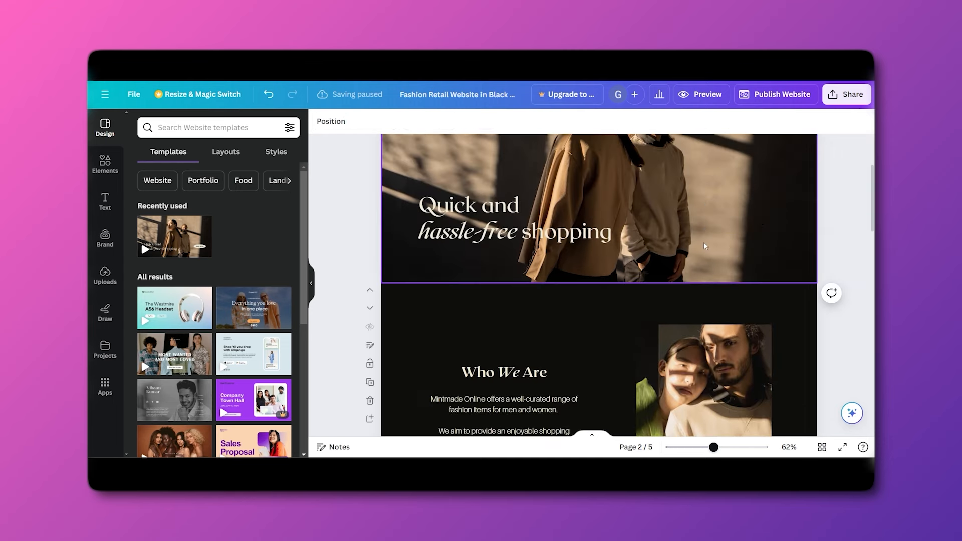
{"action": "scroll", "coordinate": [656, 266], "scroll_direction": "up", "scroll_amount": 2}
{"action": "scroll", "coordinate": [637, 278], "scroll_direction": "down", "scroll_amount": 8}
{"action": "scroll", "coordinate": [596, 273], "scroll_direction": "up", "scroll_amount": 10}
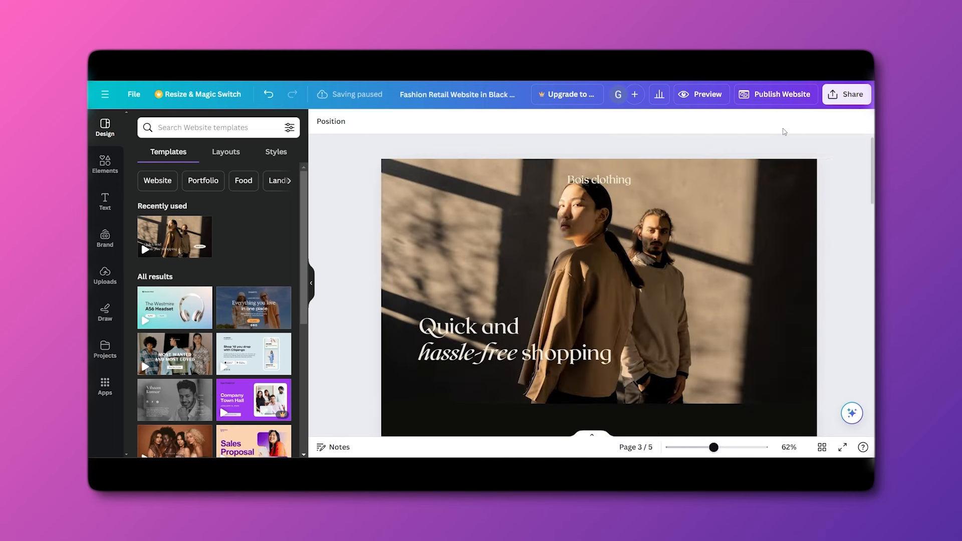
Open Canva's Publish Website panel from the top bar for the Bois clothing site.
{"action": "left_click", "coordinate": [788, 101]}
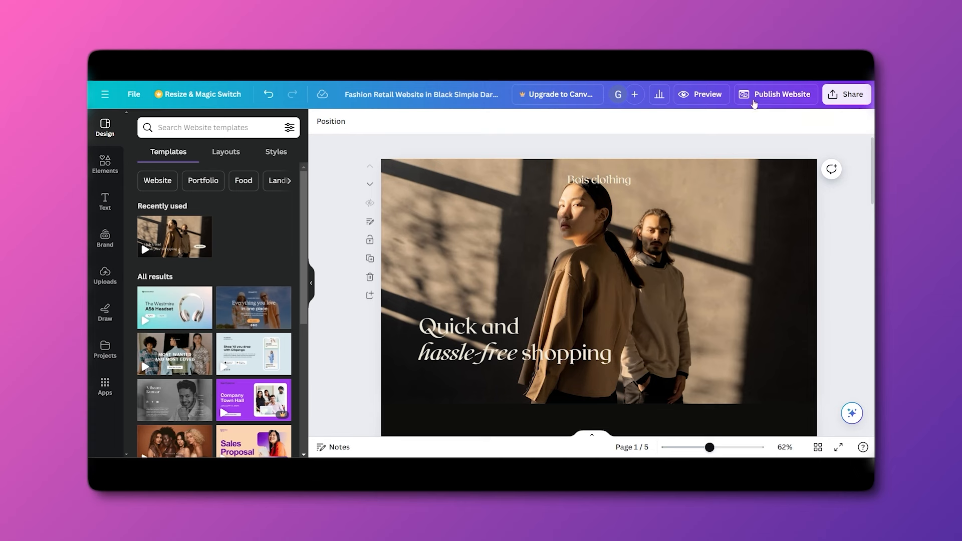
{"action": "left_click", "coordinate": [795, 99]}
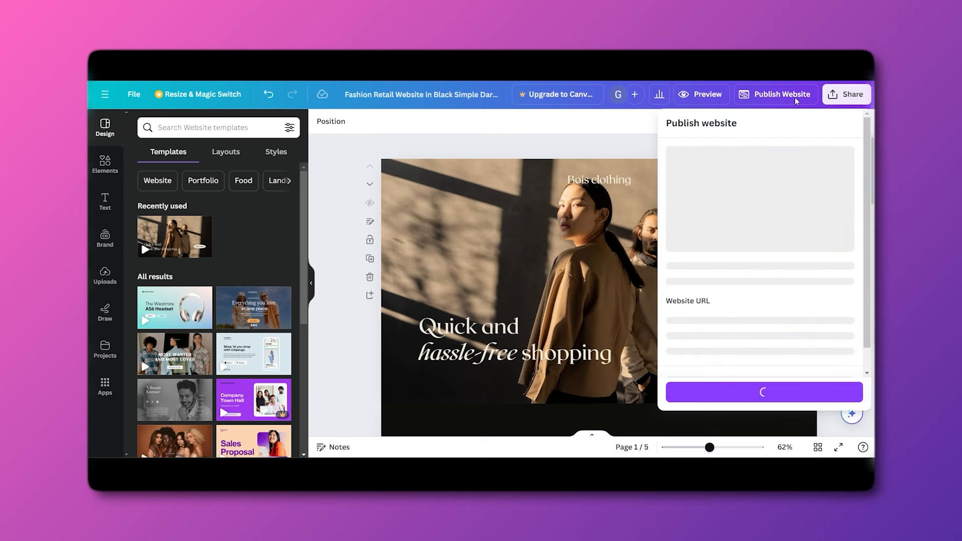
{"action": "scroll", "coordinate": [706, 317], "scroll_direction": "down", "scroll_amount": 1}
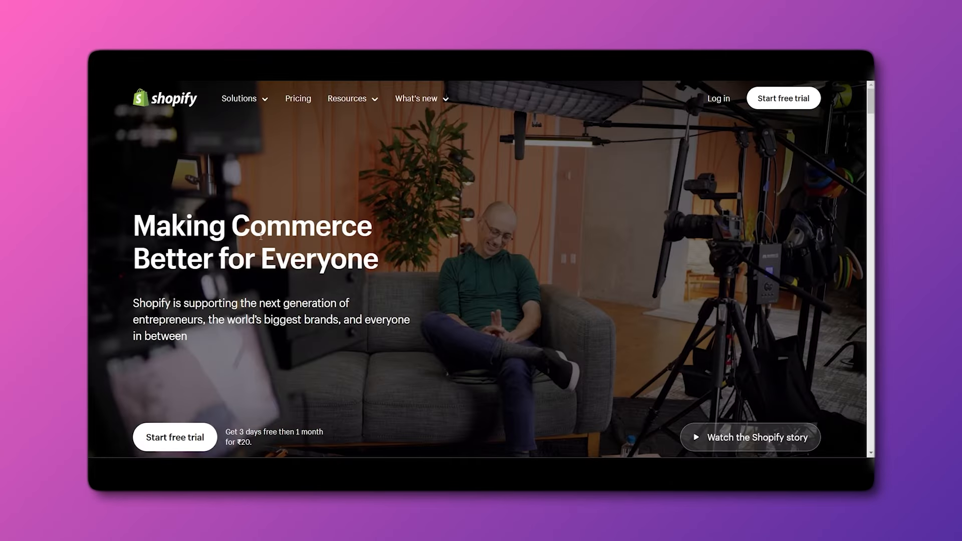
Log in to the Shopify admin and view the live Online Store sales channel.
{"action": "left_click", "coordinate": [717, 98]}
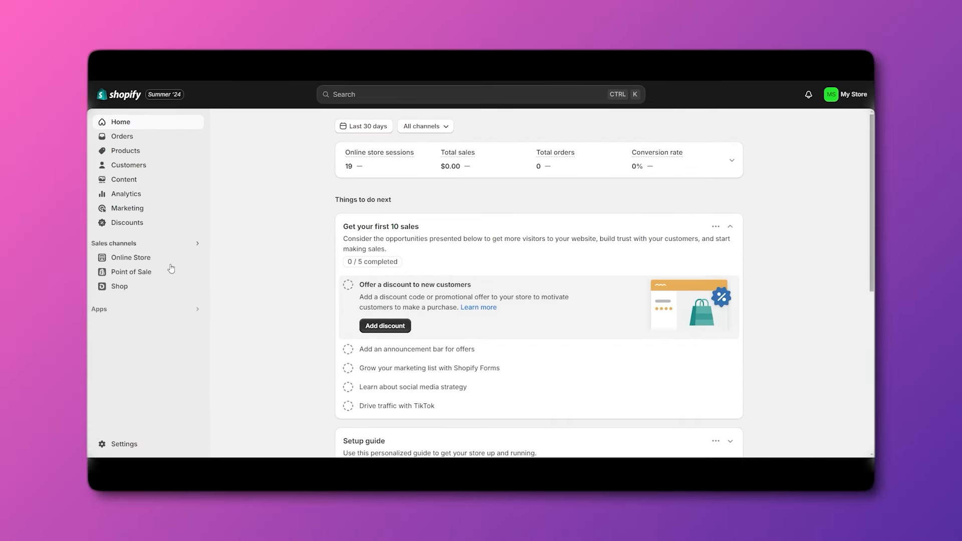
{"action": "left_click", "coordinate": [197, 258]}
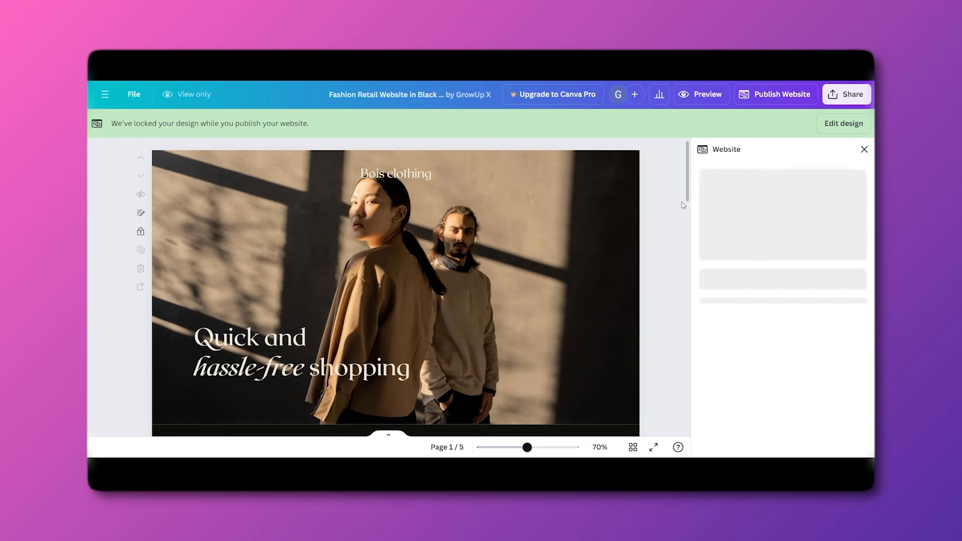
Pick Canva's free domain and paste the Shopify store address as the subdomain.
{"action": "scroll", "coordinate": [745, 328], "scroll_direction": "down", "scroll_amount": 1}
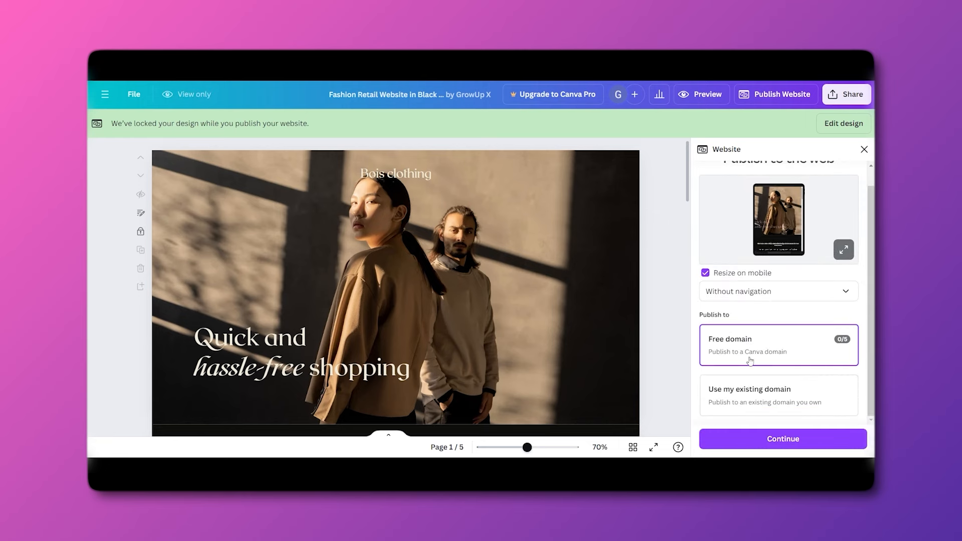
{"action": "left_click", "coordinate": [748, 438]}
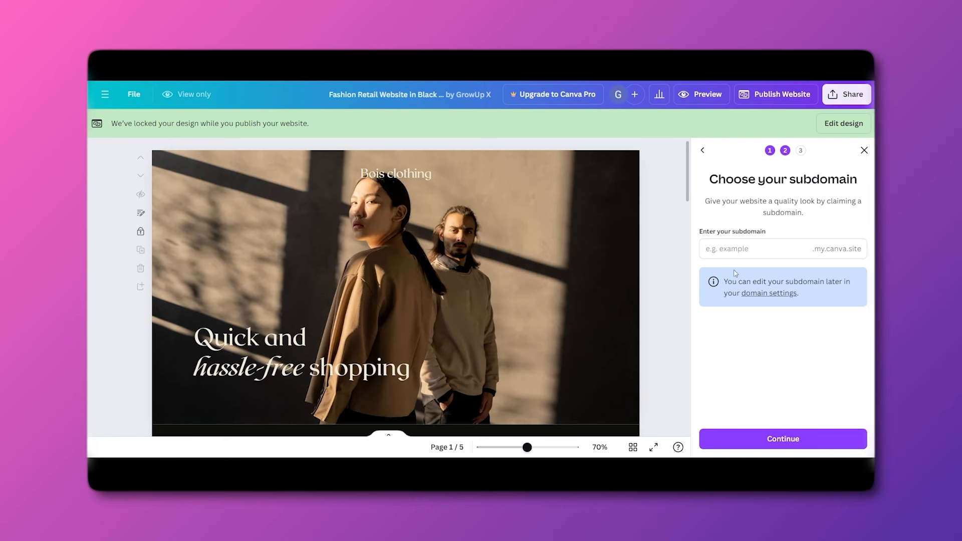
{"action": "left_click", "coordinate": [733, 253]}
{"action": "type", "text": "//be5e5b-06.myshopify.com/"}
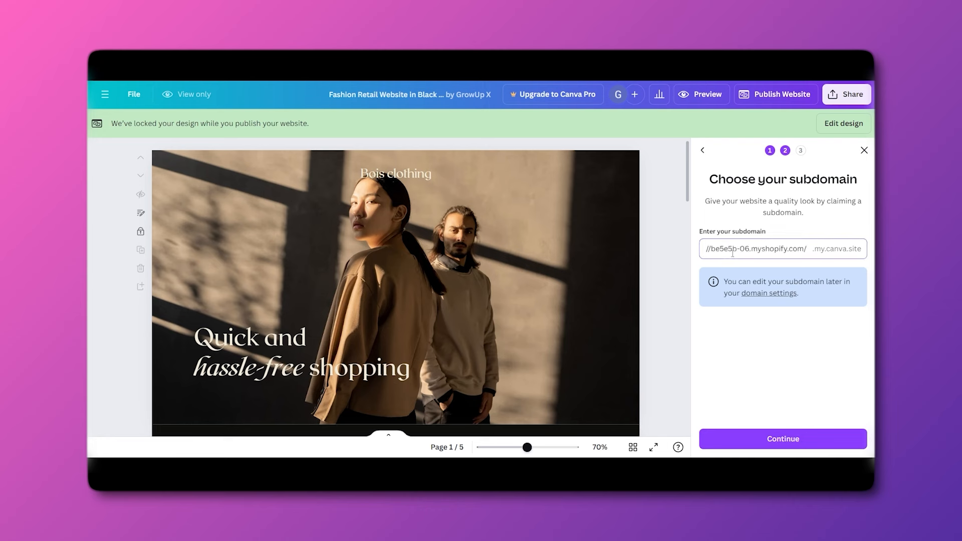
{"action": "left_click", "coordinate": [768, 443]}
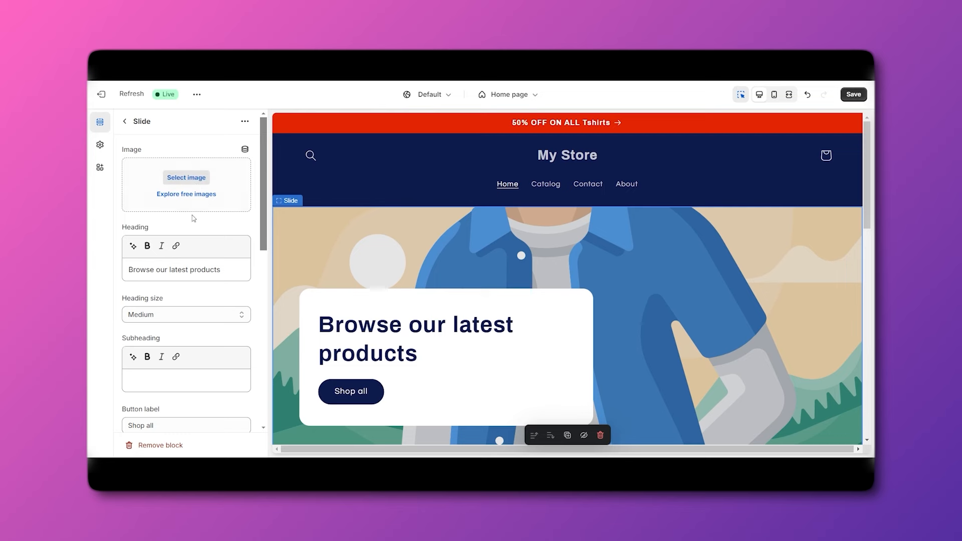
Upload the Home PNG from the computer and select it as the slide image.
{"action": "left_click", "coordinate": [166, 179]}
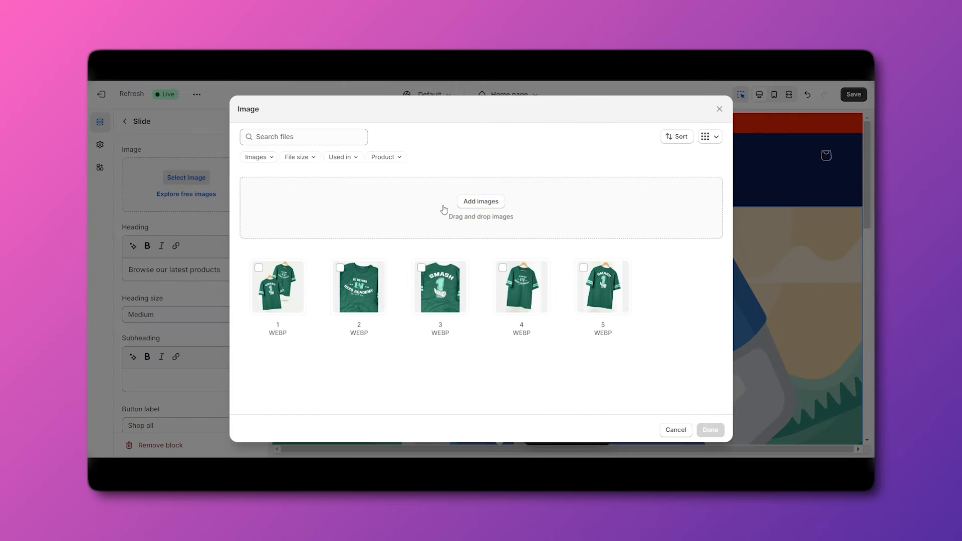
{"action": "left_click", "coordinate": [485, 201]}
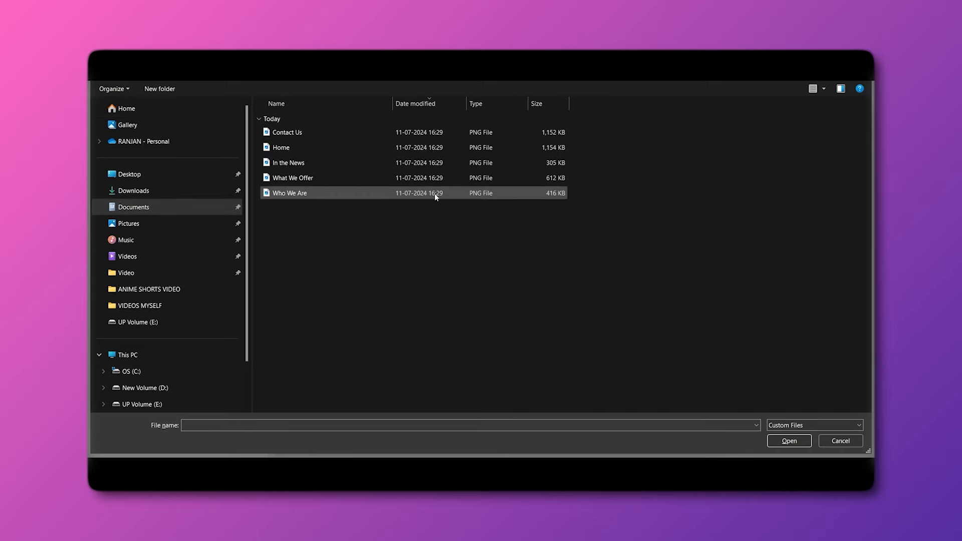
{"action": "left_click", "coordinate": [824, 90]}
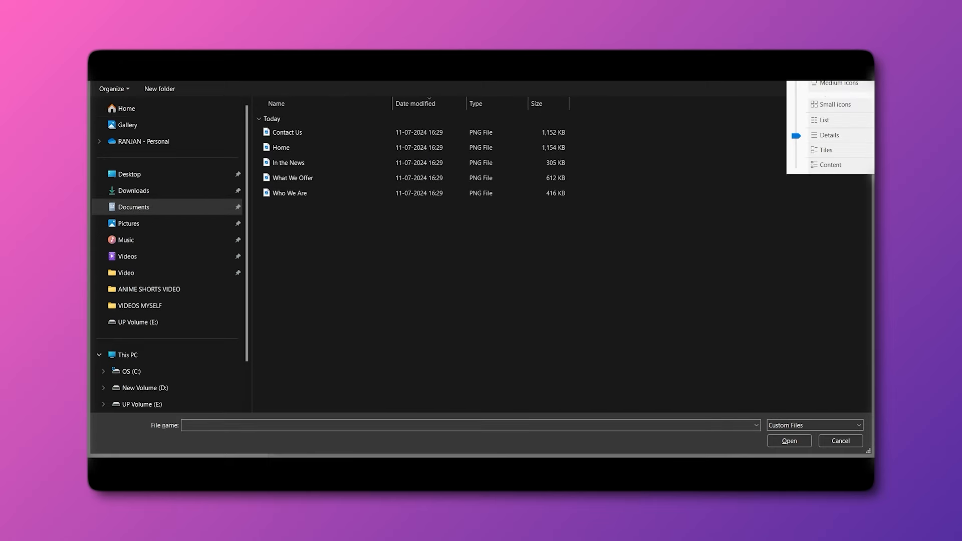
{"action": "left_click", "coordinate": [432, 203]}
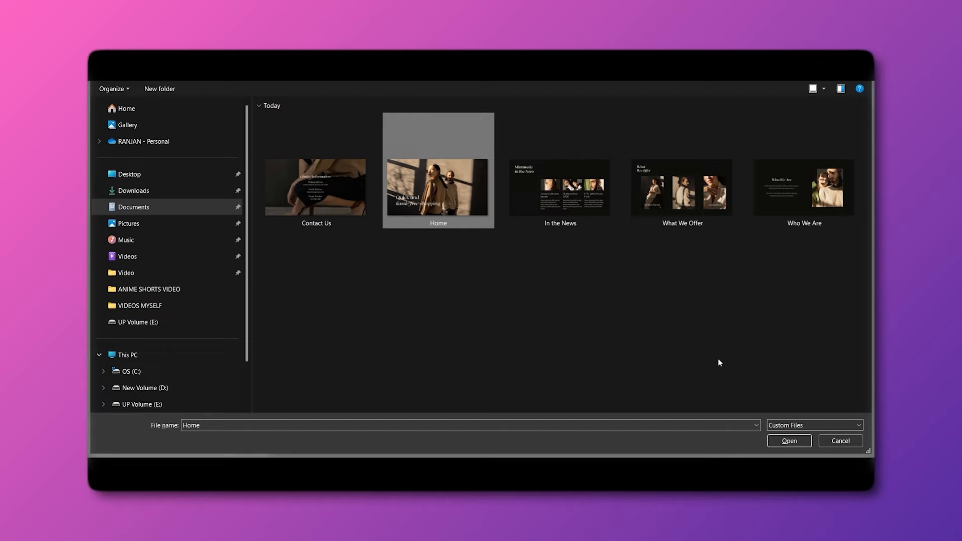
{"action": "left_click", "coordinate": [786, 441]}
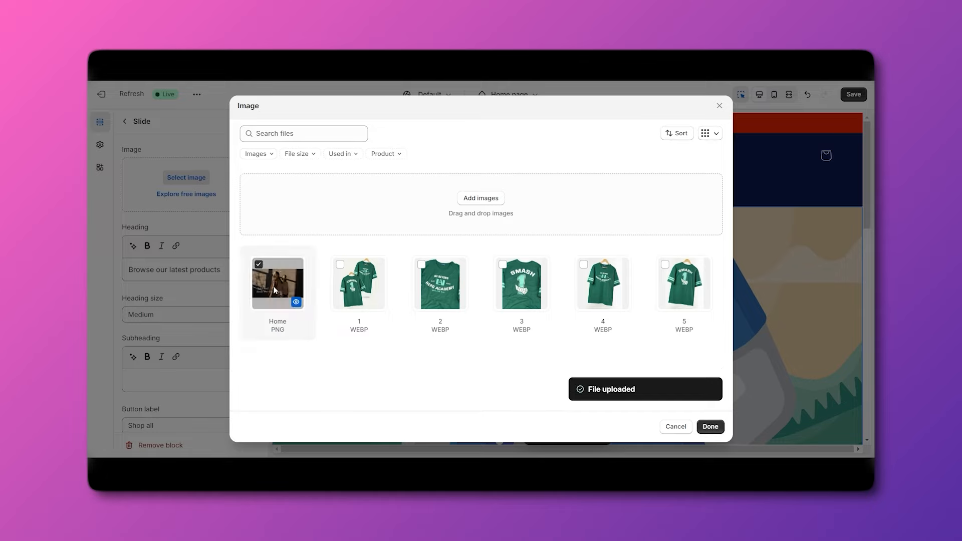
Apply the Home image and replace the slide heading with 'AMAZING CLOTHES'.
{"action": "left_click", "coordinate": [709, 426]}
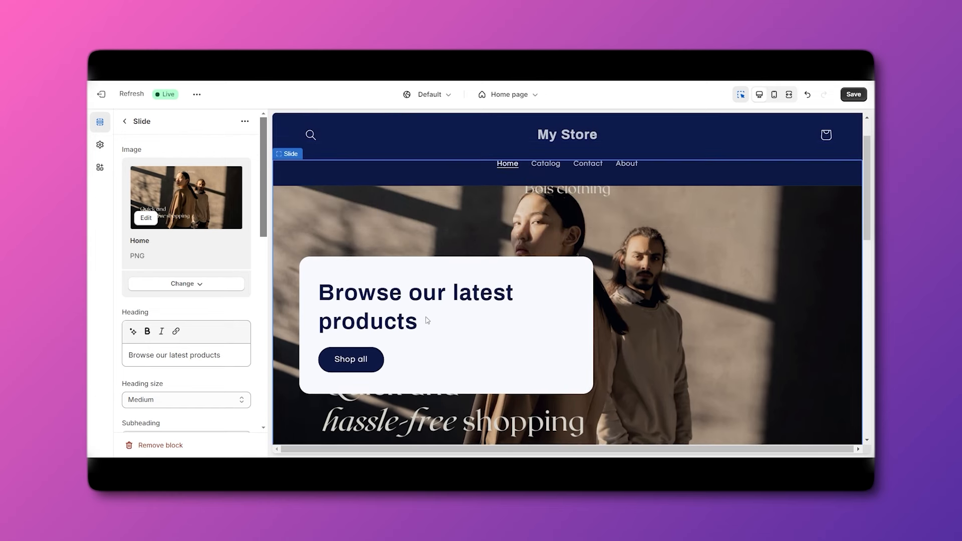
{"action": "triple_click", "coordinate": [209, 352]}
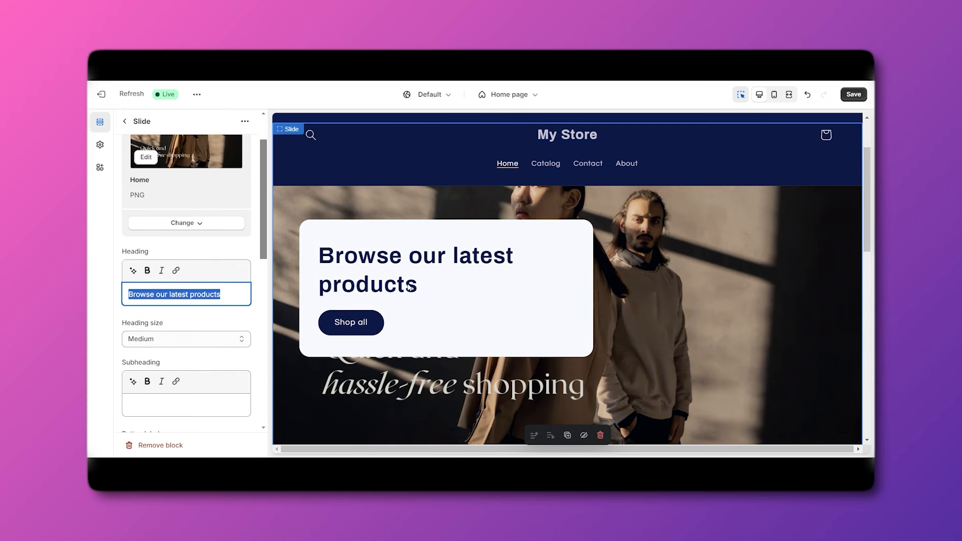
{"action": "key", "text": "BackSpace"}
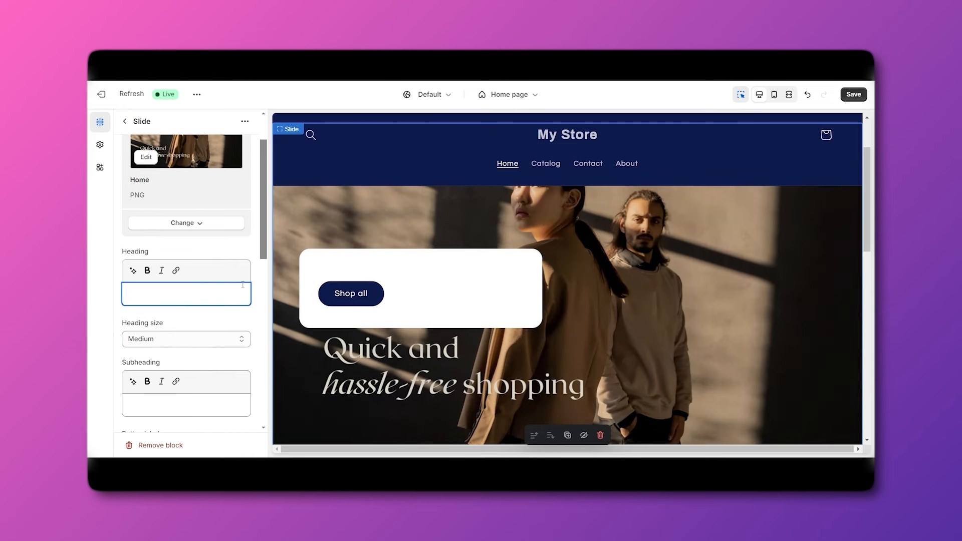
{"action": "type", "text": "AMAZING CLOTHES"}
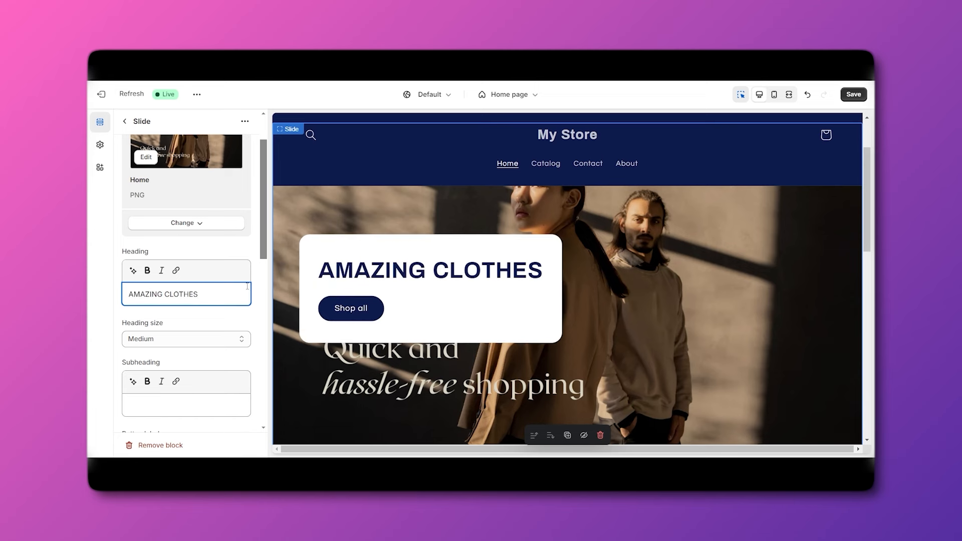
{"action": "scroll", "coordinate": [204, 315], "scroll_direction": "down", "scroll_amount": 1}
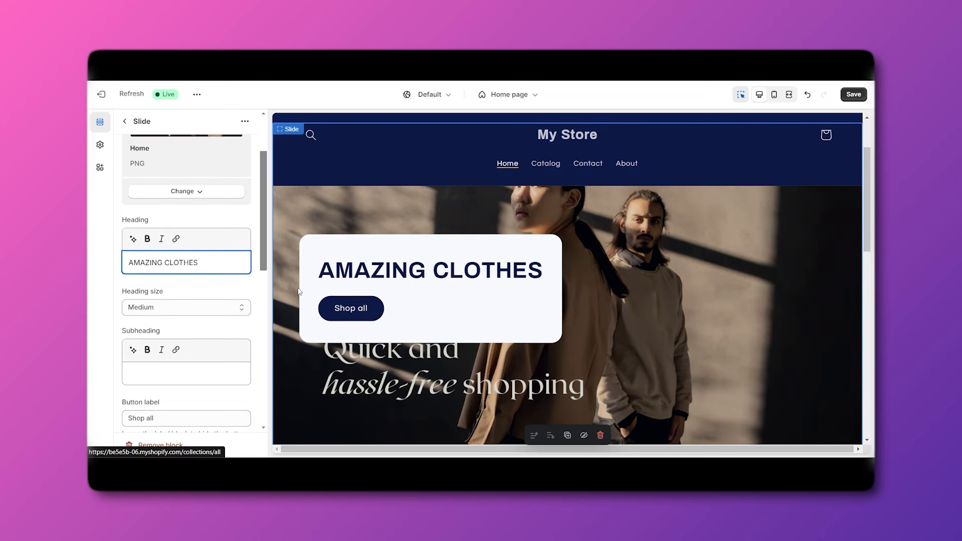
{"action": "scroll", "coordinate": [354, 314], "scroll_direction": "down", "scroll_amount": 2}
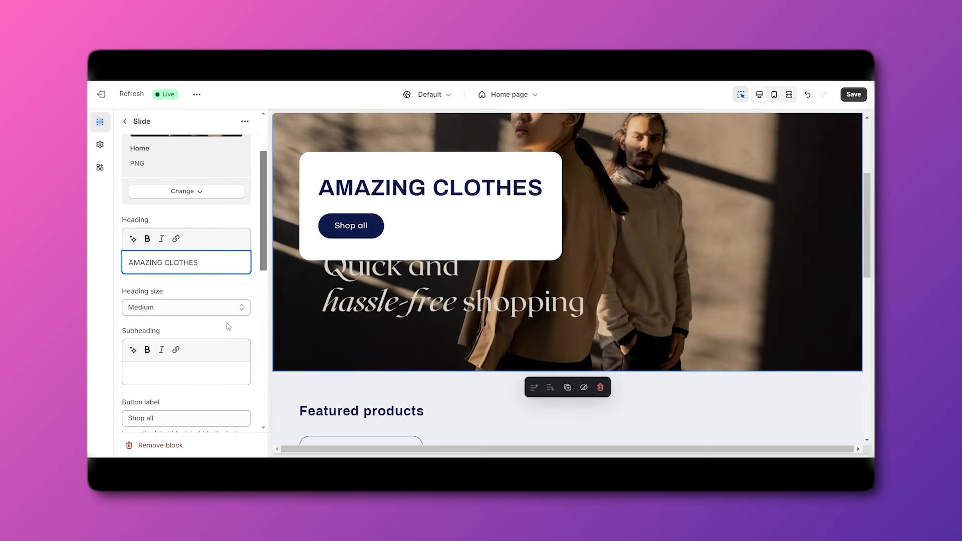
{"action": "scroll", "coordinate": [221, 330], "scroll_direction": "down", "scroll_amount": 2}
{"action": "scroll", "coordinate": [392, 315], "scroll_direction": "up", "scroll_amount": 1}
{"action": "scroll", "coordinate": [392, 315], "scroll_direction": "down", "scroll_amount": 2}
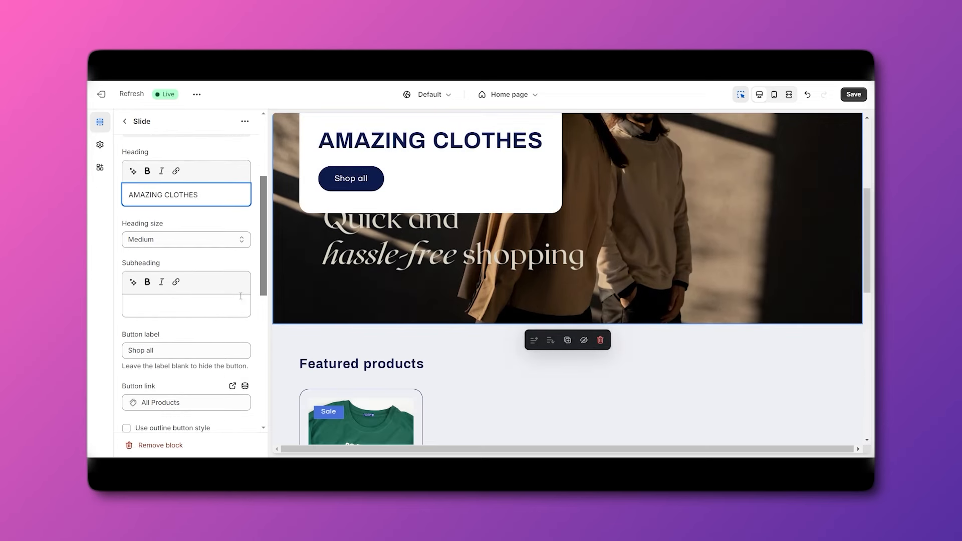
{"action": "scroll", "coordinate": [166, 301], "scroll_direction": "up", "scroll_amount": 1}
{"action": "scroll", "coordinate": [156, 382], "scroll_direction": "down", "scroll_amount": 2}
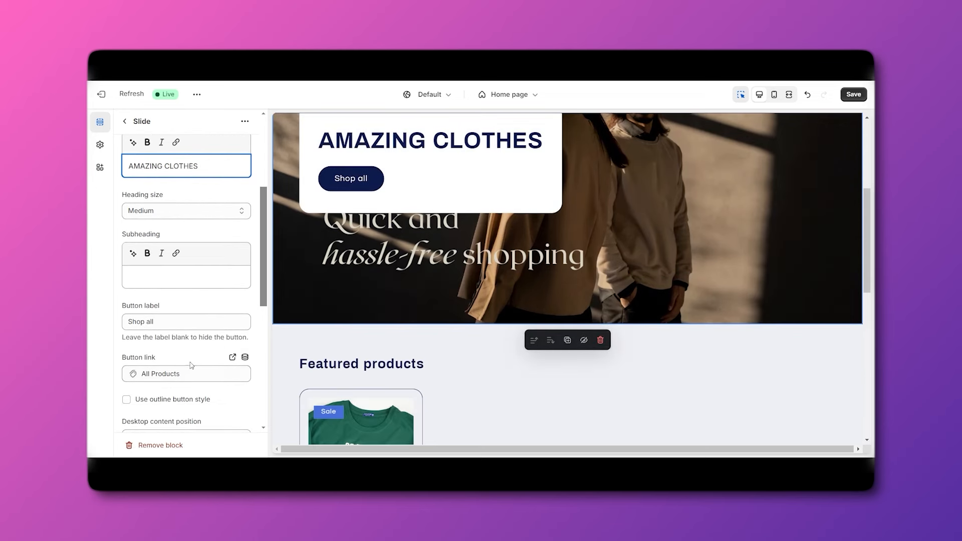
Set the slide heading size to Small.
{"action": "scroll", "coordinate": [191, 351], "scroll_direction": "up", "scroll_amount": 2}
{"action": "scroll", "coordinate": [284, 308], "scroll_direction": "up", "scroll_amount": 1}
{"action": "scroll", "coordinate": [171, 281], "scroll_direction": "up", "scroll_amount": 1}
{"action": "scroll", "coordinate": [170, 261], "scroll_direction": "down", "scroll_amount": 1}
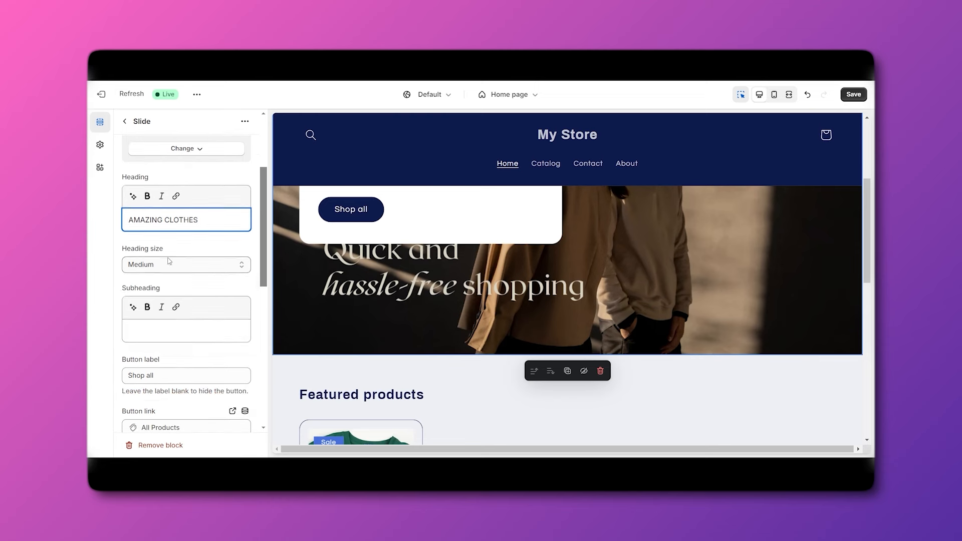
{"action": "left_click", "coordinate": [169, 261]}
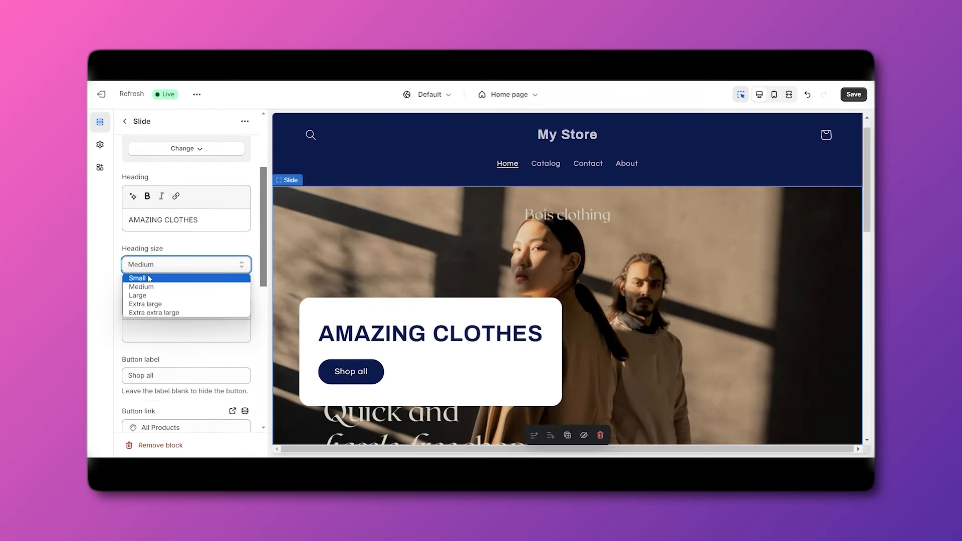
{"action": "left_click", "coordinate": [149, 279]}
Give the slide the placeholder subheading 'AWDAWD'.
{"action": "scroll", "coordinate": [186, 296], "scroll_direction": "down", "scroll_amount": 1}
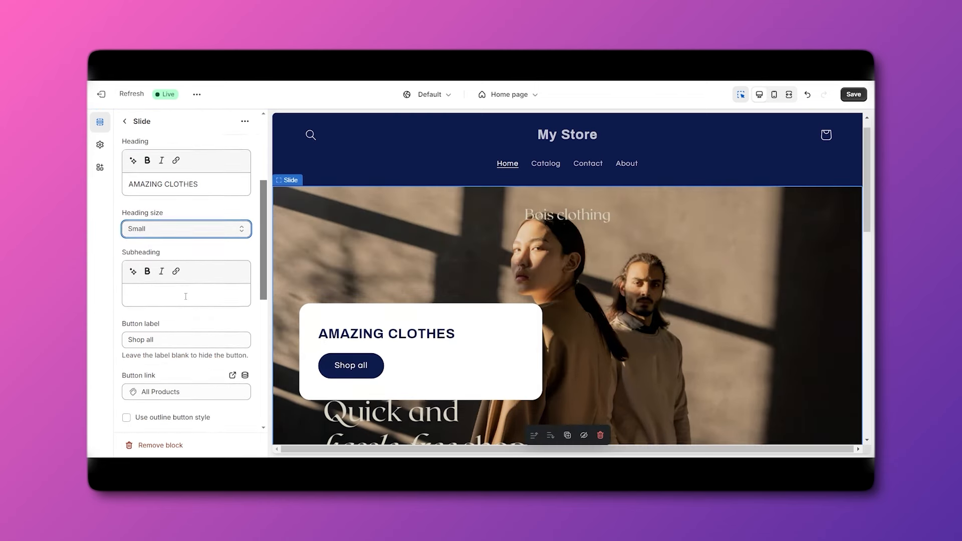
{"action": "left_click", "coordinate": [174, 283]}
{"action": "type", "text": "AWDAW"}
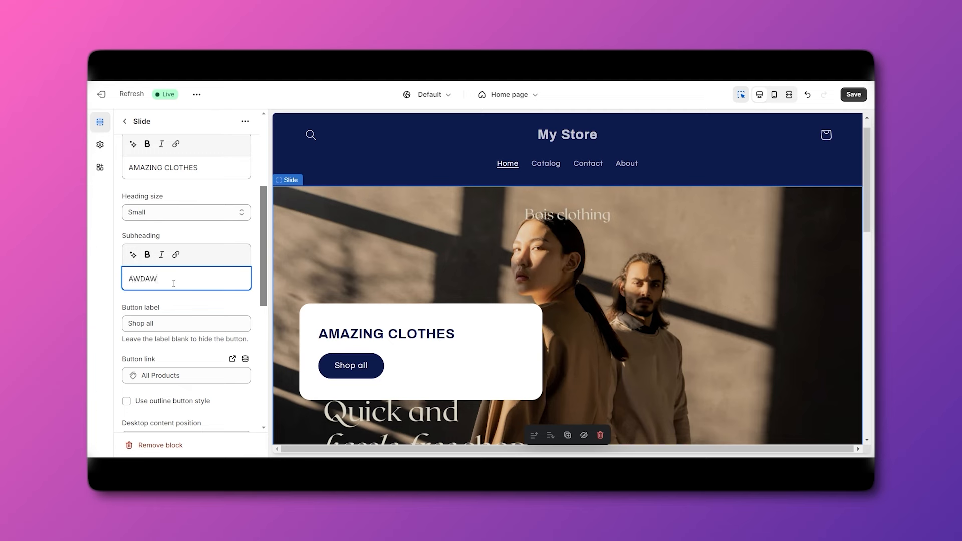
{"action": "type", "text": "D"}
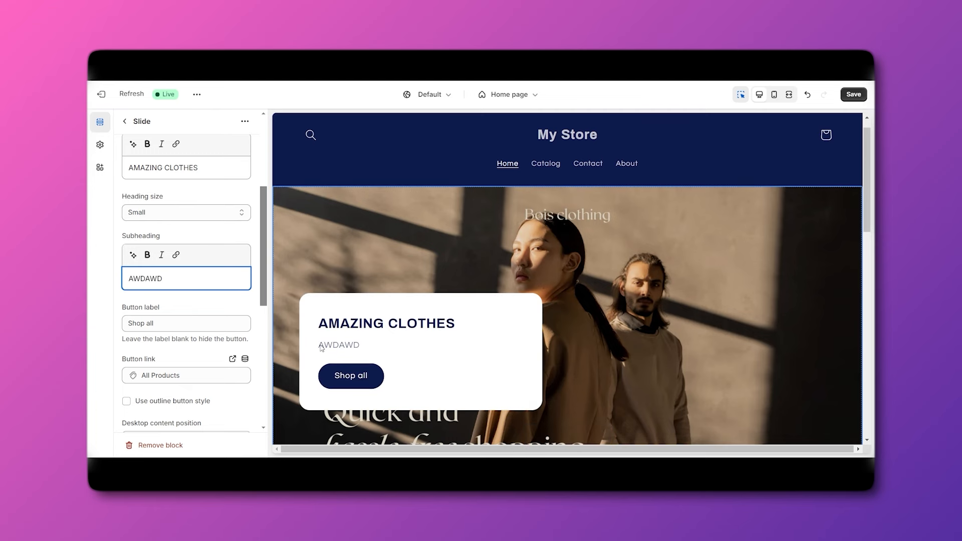
Relabel the slide button 'SHOP IT'.
{"action": "scroll", "coordinate": [175, 306], "scroll_direction": "down", "scroll_amount": 1}
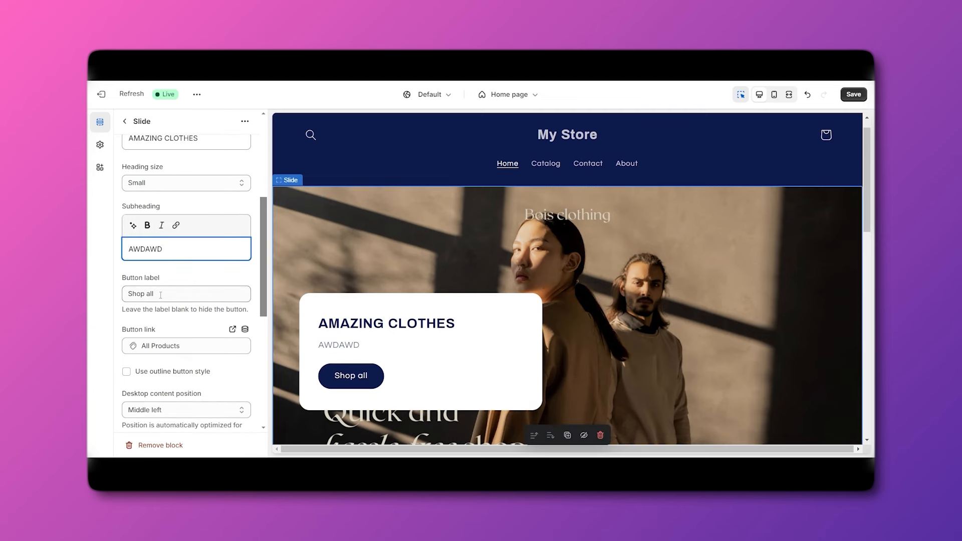
{"action": "left_click", "coordinate": [160, 295]}
{"action": "key", "text": "BackSpace"}
{"action": "key", "text": "BackSpace"}
{"action": "key", "text": "BackSpace"}
{"action": "key", "text": "BackSpace"}
{"action": "key", "text": "BackSpace"}
{"action": "key", "text": "BackSpace"}
{"action": "key", "text": "BackSpace"}
{"action": "key", "text": "BackSpace"}
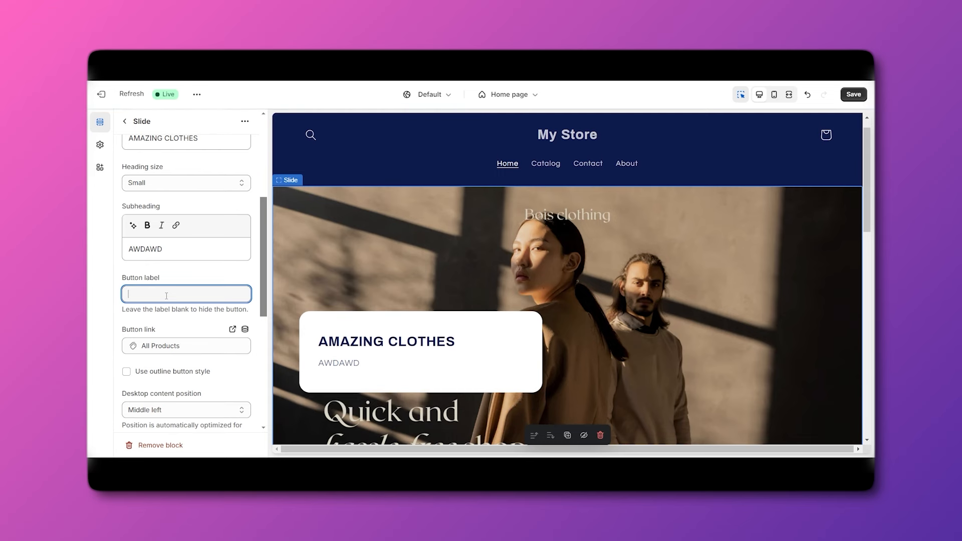
{"action": "type", "text": "SHOP IT"}
{"action": "scroll", "coordinate": [169, 299], "scroll_direction": "down", "scroll_amount": 1}
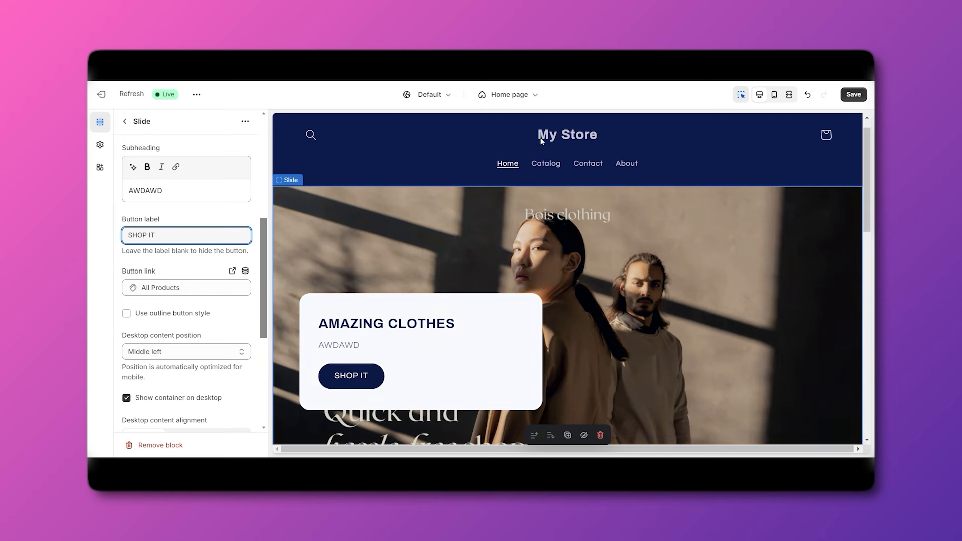
{"action": "left_click_drag", "start_coordinate": [262, 310], "coordinate": [266, 328]}
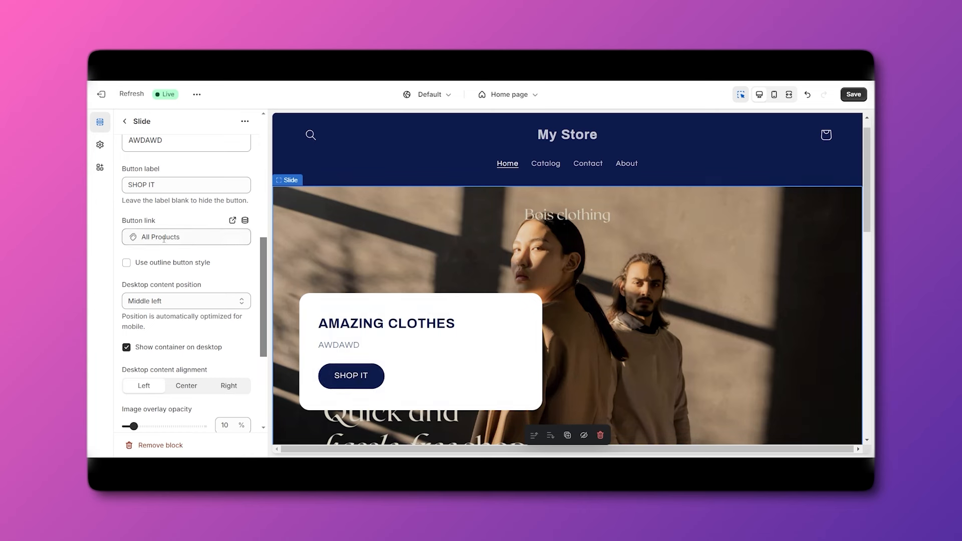
Make the button an outline style linking to the Tshirts under $500 collection.
{"action": "left_click", "coordinate": [245, 220]}
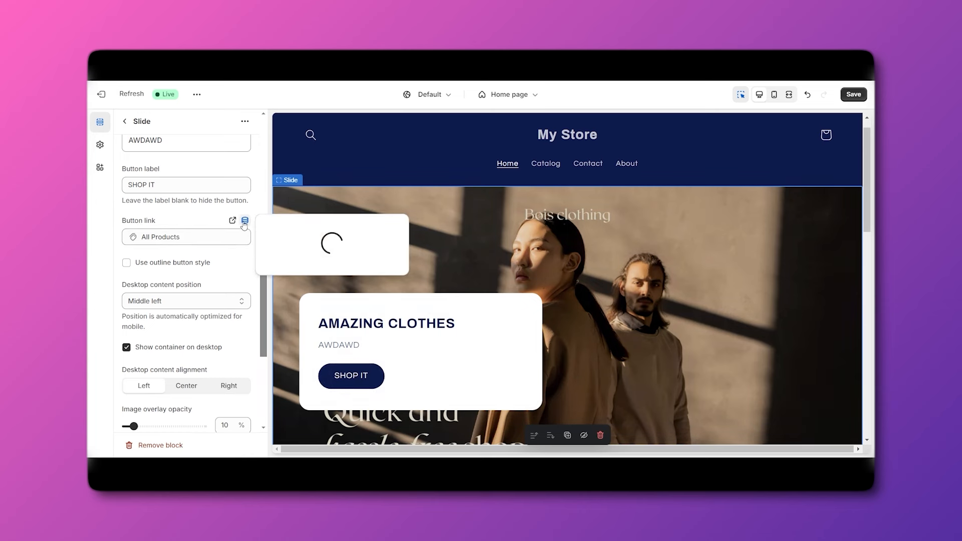
{"action": "left_click", "coordinate": [199, 262]}
{"action": "left_click", "coordinate": [184, 237]}
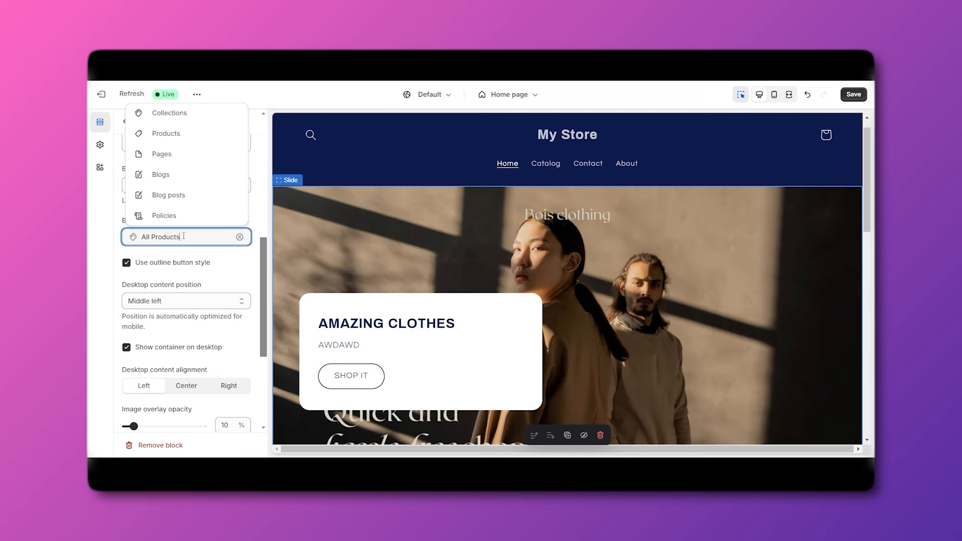
{"action": "scroll", "coordinate": [184, 236], "scroll_direction": "up", "scroll_amount": 1}
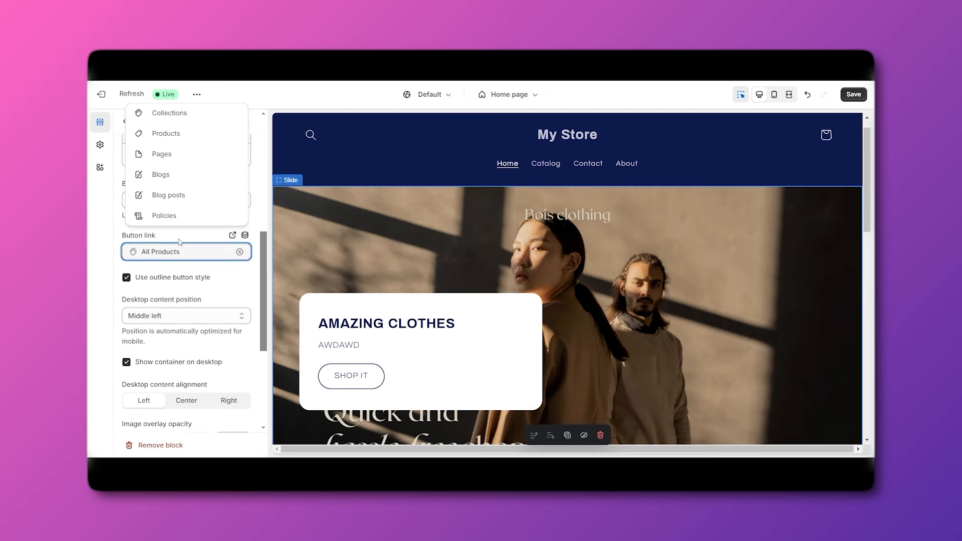
{"action": "left_click", "coordinate": [183, 122]}
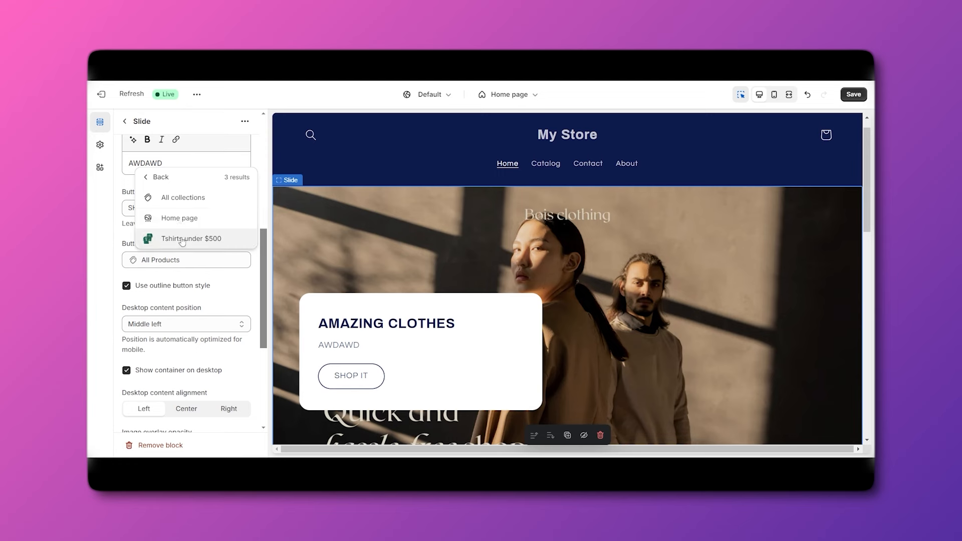
{"action": "left_click", "coordinate": [183, 240]}
{"action": "scroll", "coordinate": [207, 252], "scroll_direction": "down", "scroll_amount": 2}
{"action": "scroll", "coordinate": [207, 252], "scroll_direction": "down", "scroll_amount": 2}
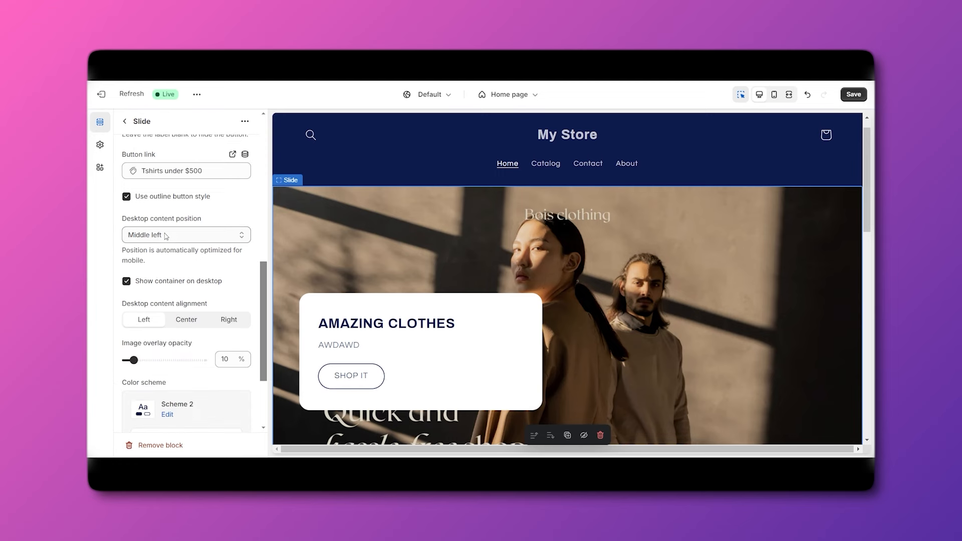
Set the slide's desktop content position to Top right.
{"action": "left_click", "coordinate": [163, 236]}
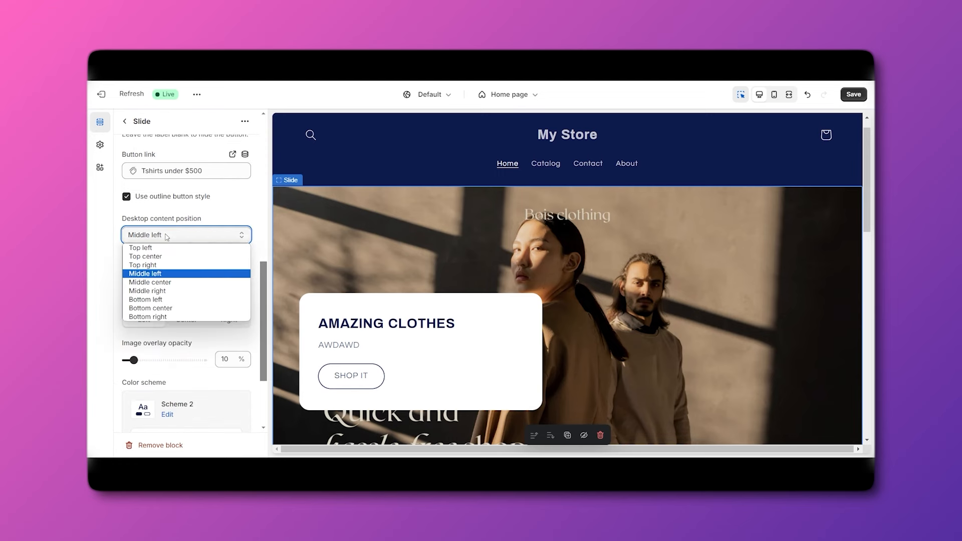
{"action": "left_click", "coordinate": [166, 293]}
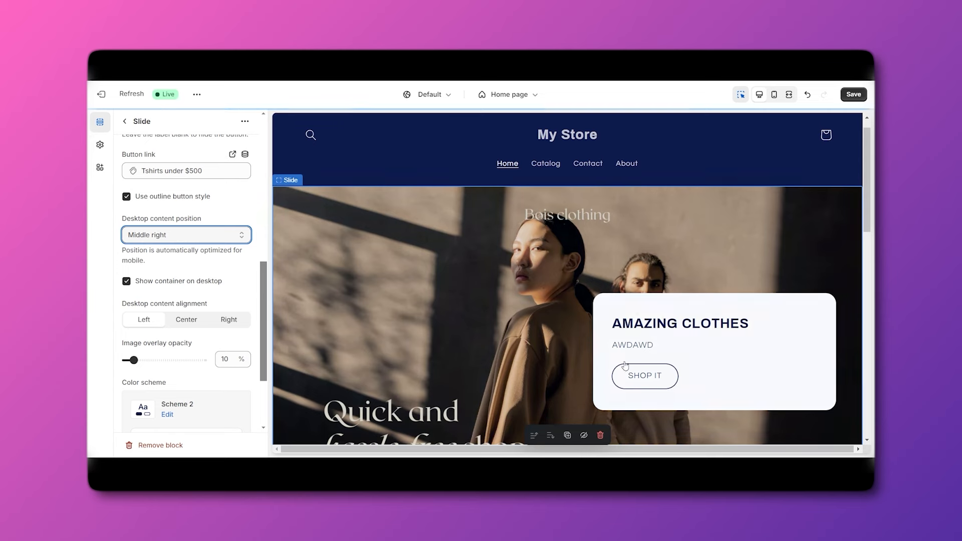
{"action": "left_click", "coordinate": [191, 234]}
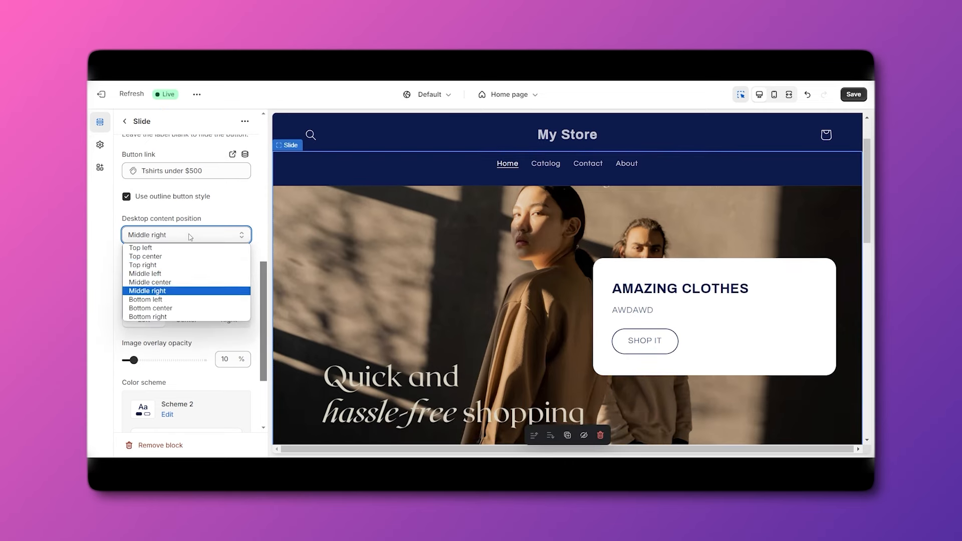
{"action": "left_click", "coordinate": [165, 248]}
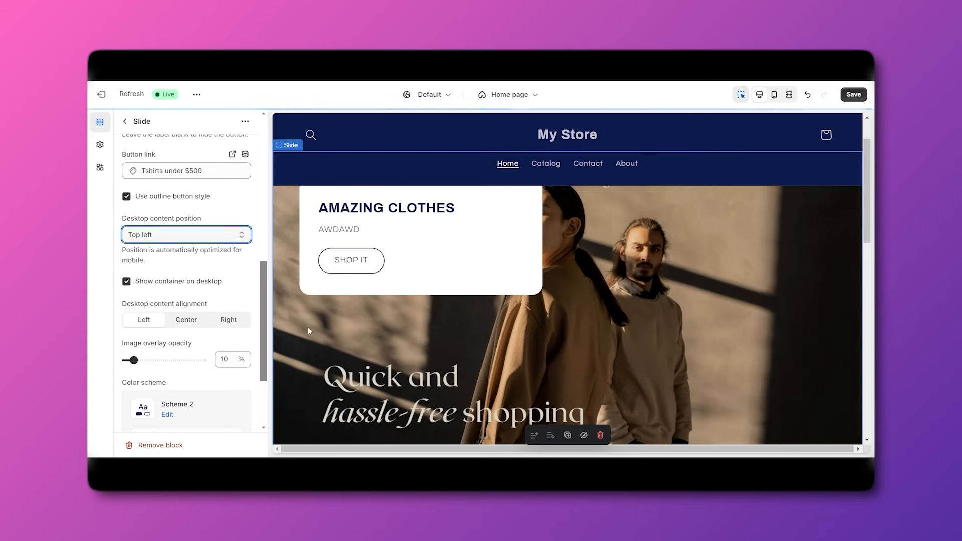
{"action": "left_click", "coordinate": [179, 240]}
{"action": "left_click", "coordinate": [171, 264]}
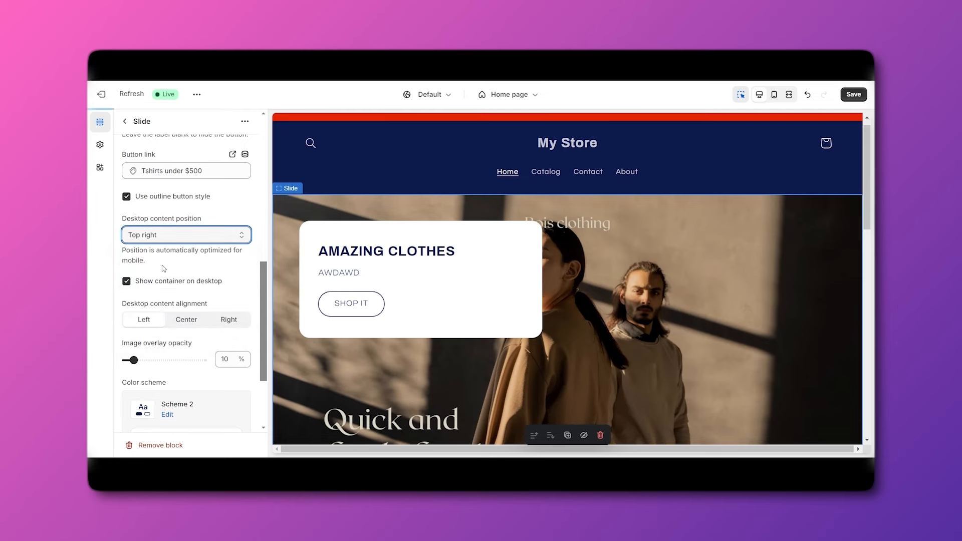
{"action": "scroll", "coordinate": [171, 283], "scroll_direction": "down", "scroll_amount": 2}
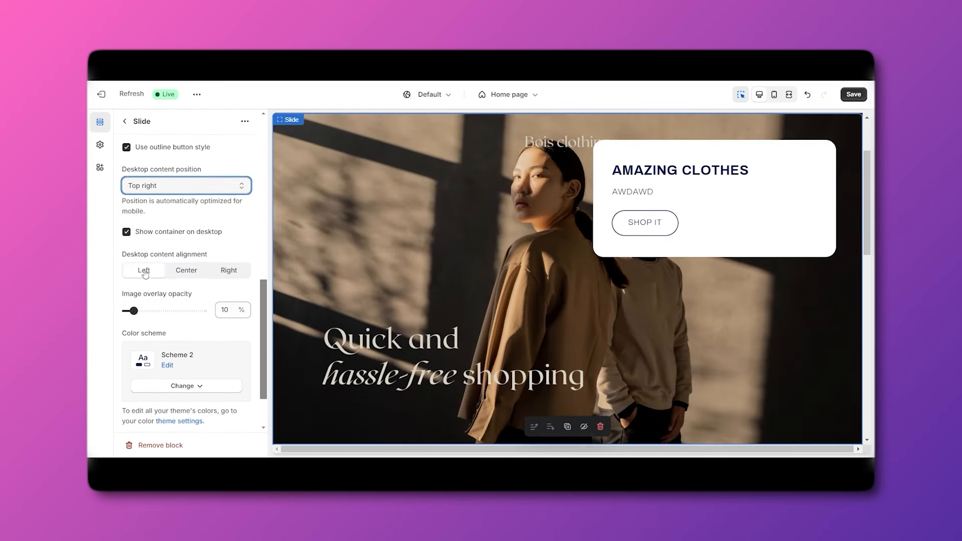
Try a filled button and centred text, then keep the outline style and left alignment.
{"action": "scroll", "coordinate": [158, 274], "scroll_direction": "up", "scroll_amount": 3}
{"action": "left_click", "coordinate": [127, 240]}
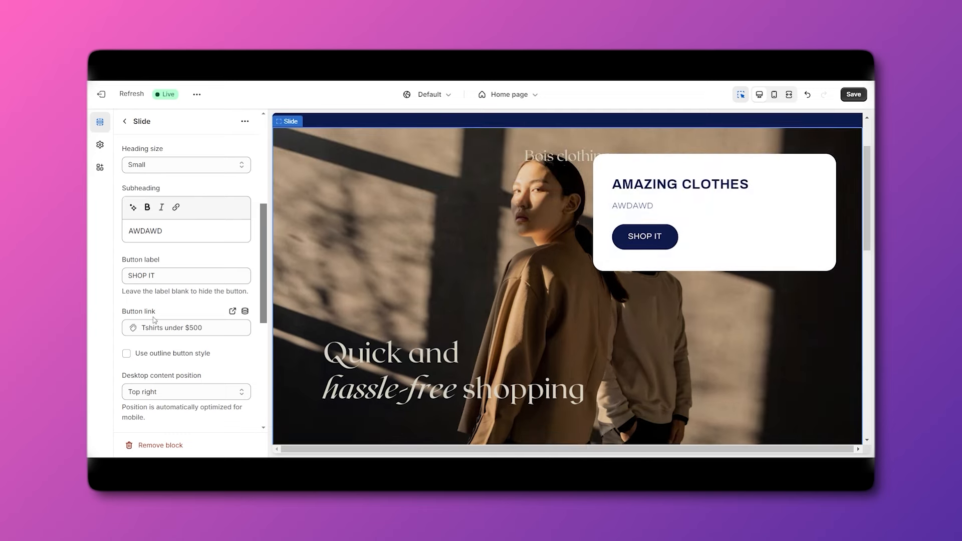
{"action": "left_click", "coordinate": [126, 353]}
{"action": "scroll", "coordinate": [166, 350], "scroll_direction": "down", "scroll_amount": 3}
{"action": "scroll", "coordinate": [171, 347], "scroll_direction": "down", "scroll_amount": 1}
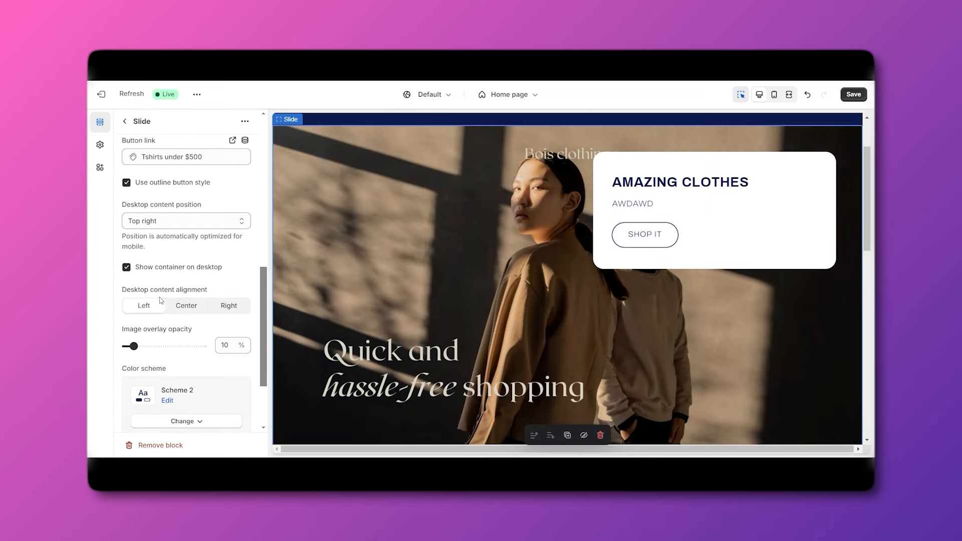
{"action": "left_click", "coordinate": [187, 311]}
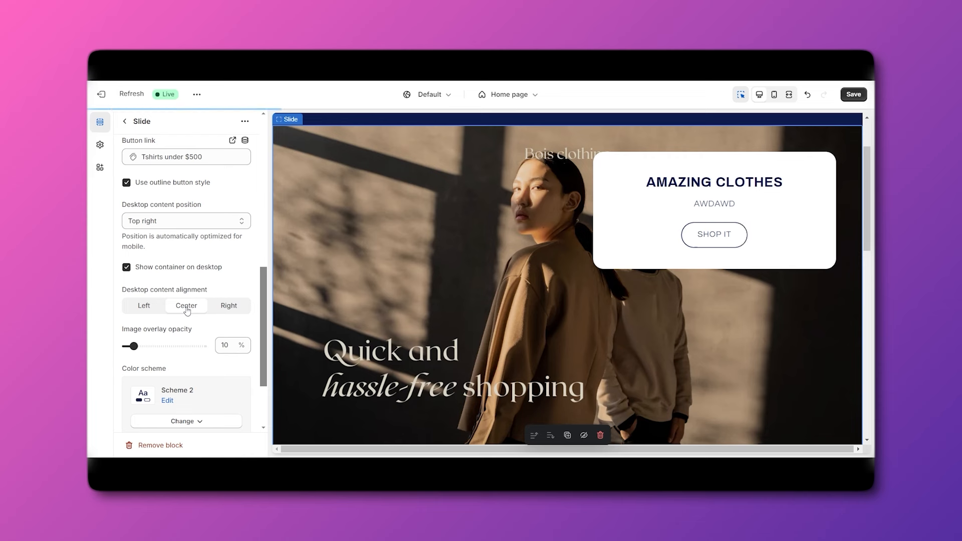
{"action": "left_click", "coordinate": [147, 313]}
Set the slide image overlay opacity to 30% and return to the Home page sections.
{"action": "scroll", "coordinate": [150, 314], "scroll_direction": "down", "scroll_amount": 2}
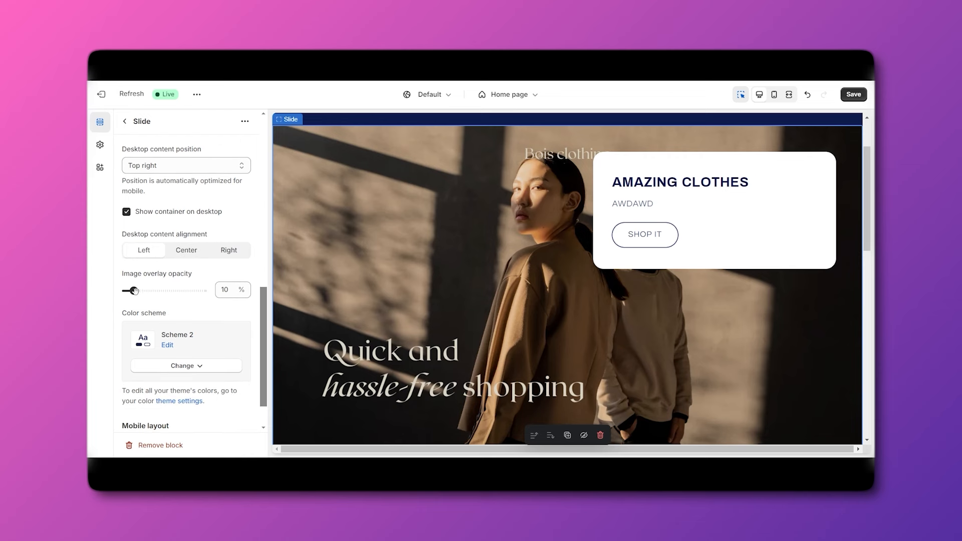
{"action": "mouse_move", "coordinate": [135, 291]}
{"action": "left_mouse_down"}
{"action": "mouse_move", "coordinate": [187, 291]}
{"action": "mouse_move", "coordinate": [134, 290]}
{"action": "mouse_move", "coordinate": [176, 293]}
{"action": "mouse_move", "coordinate": [149, 289]}
{"action": "left_mouse_up"}
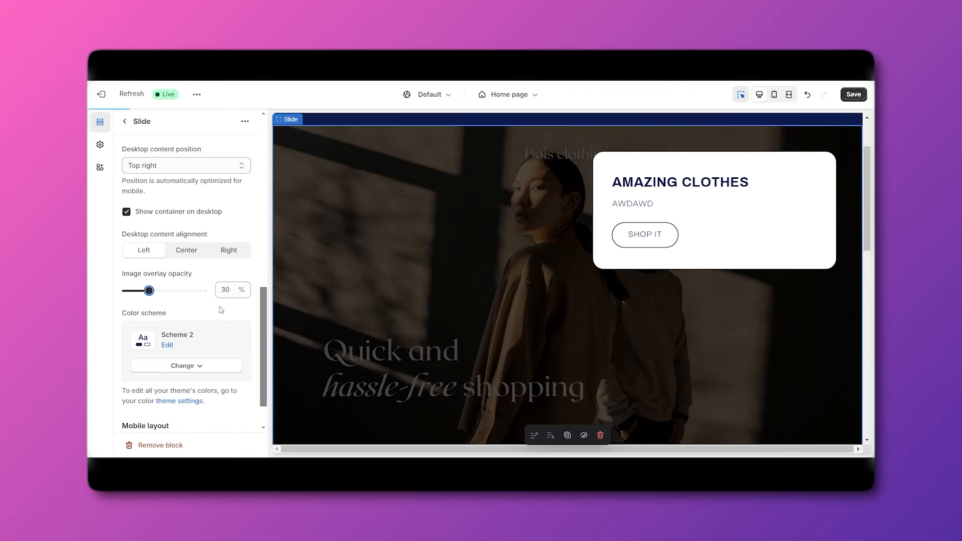
{"action": "scroll", "coordinate": [219, 310], "scroll_direction": "down", "scroll_amount": 1}
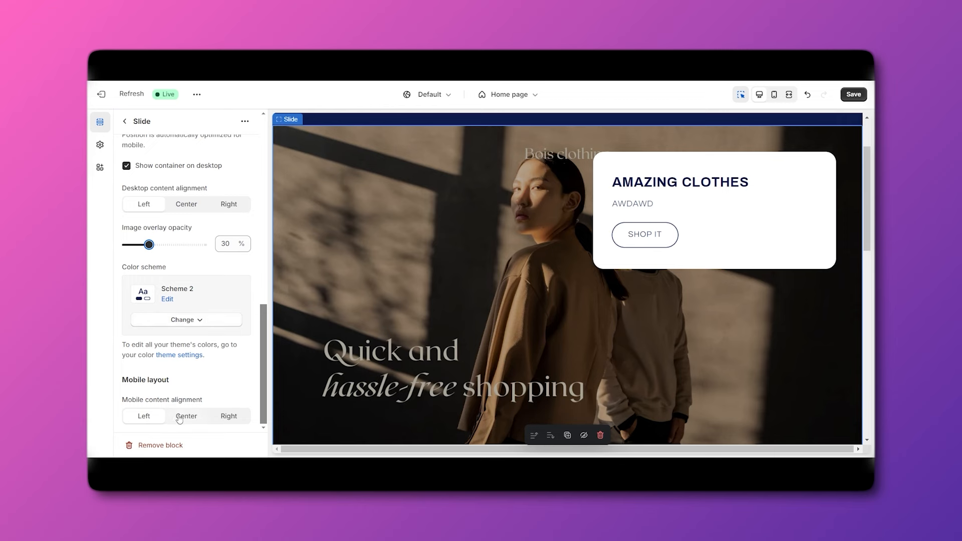
{"action": "scroll", "coordinate": [183, 312], "scroll_direction": "up", "scroll_amount": 1}
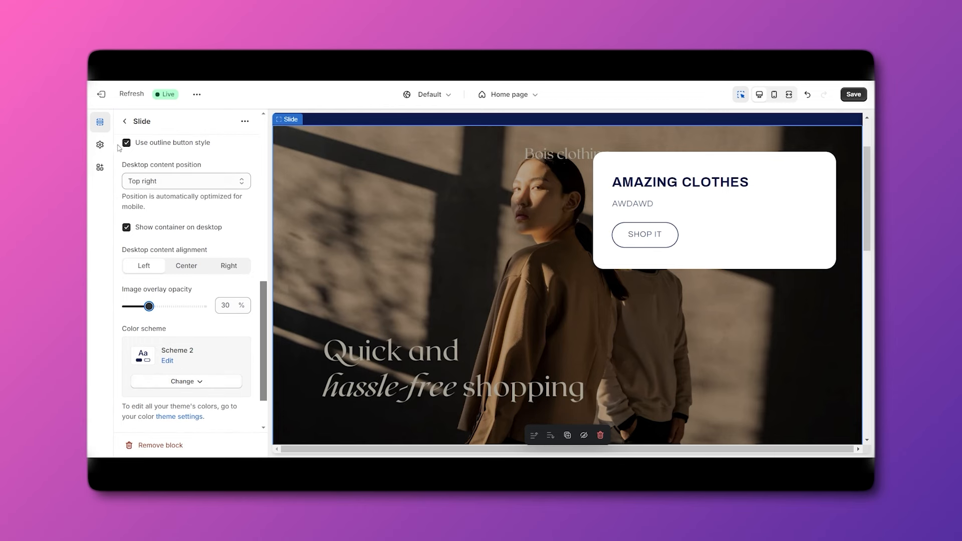
{"action": "left_click", "coordinate": [124, 122]}
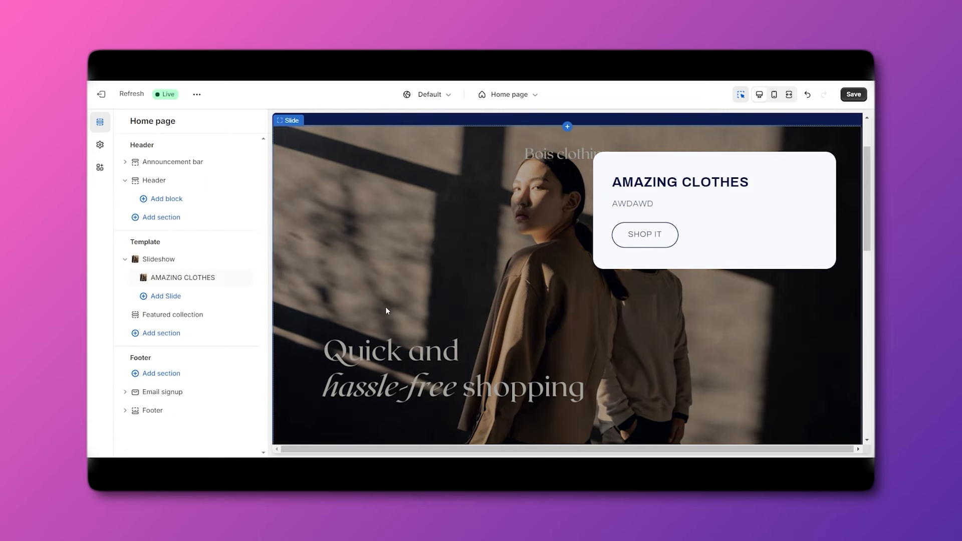
Add a new slide to the slideshow.
{"action": "scroll", "coordinate": [401, 302], "scroll_direction": "up", "scroll_amount": 2}
{"action": "scroll", "coordinate": [431, 296], "scroll_direction": "down", "scroll_amount": 3}
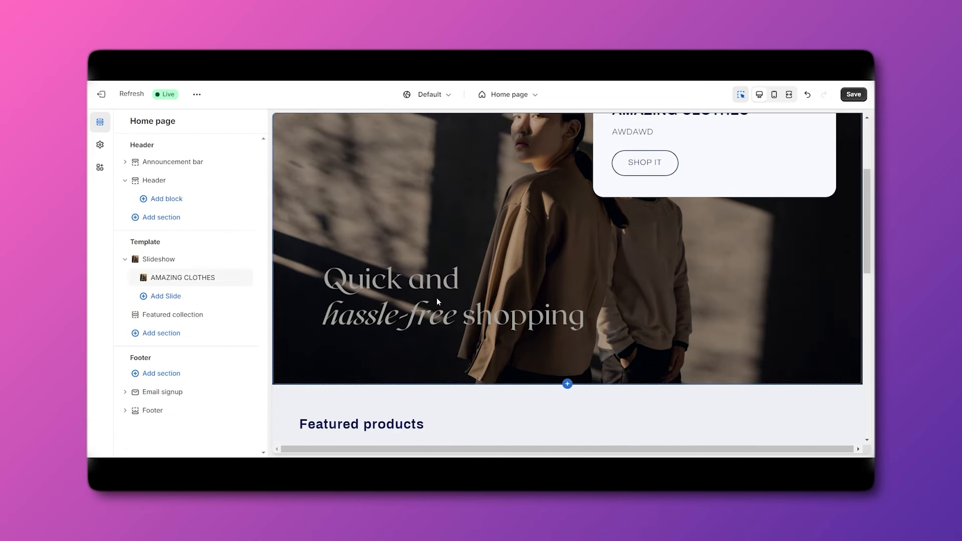
{"action": "left_click", "coordinate": [166, 296]}
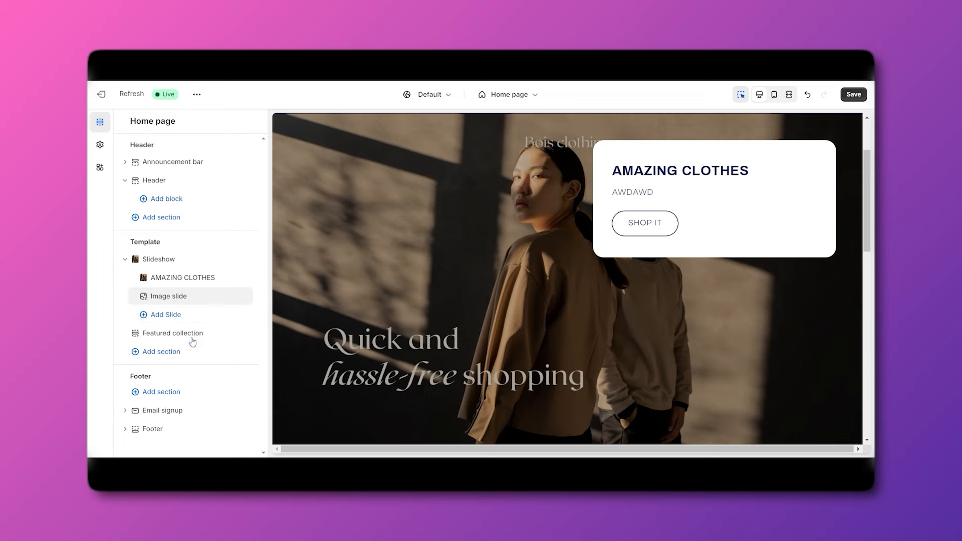
{"action": "scroll", "coordinate": [483, 244], "scroll_direction": "up", "scroll_amount": 3}
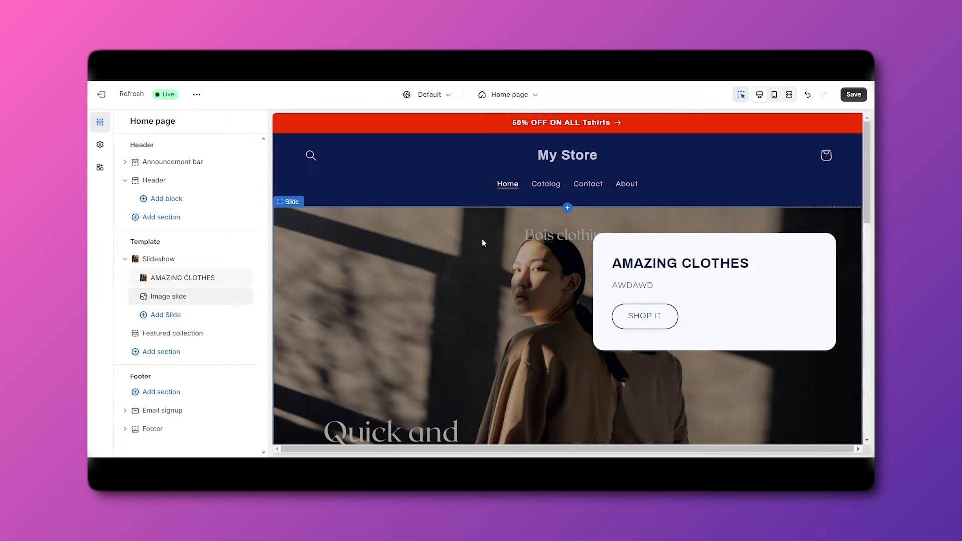
Look through the Header section settings, then open Theme settings for the logo.
{"action": "left_click", "coordinate": [570, 155]}
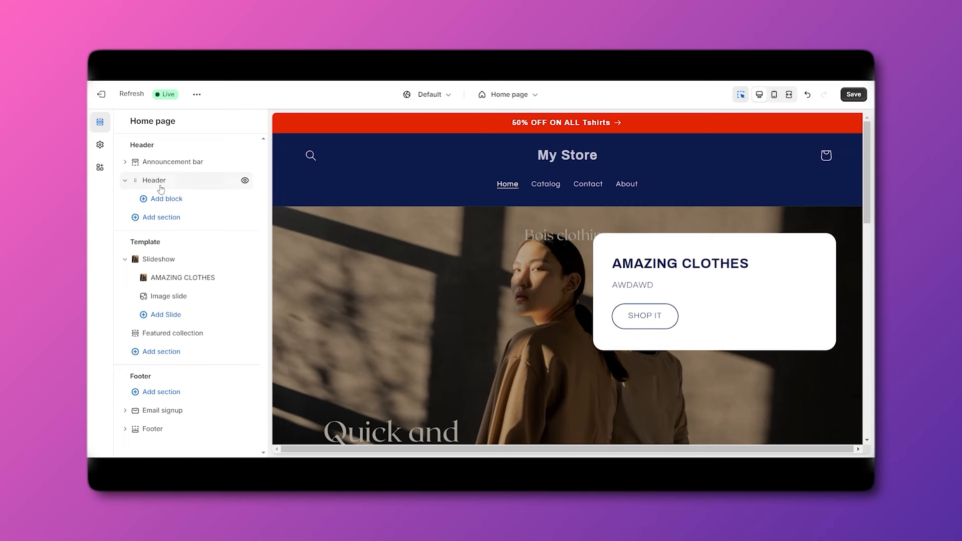
{"action": "left_click", "coordinate": [156, 187]}
{"action": "scroll", "coordinate": [178, 280], "scroll_direction": "down", "scroll_amount": 4}
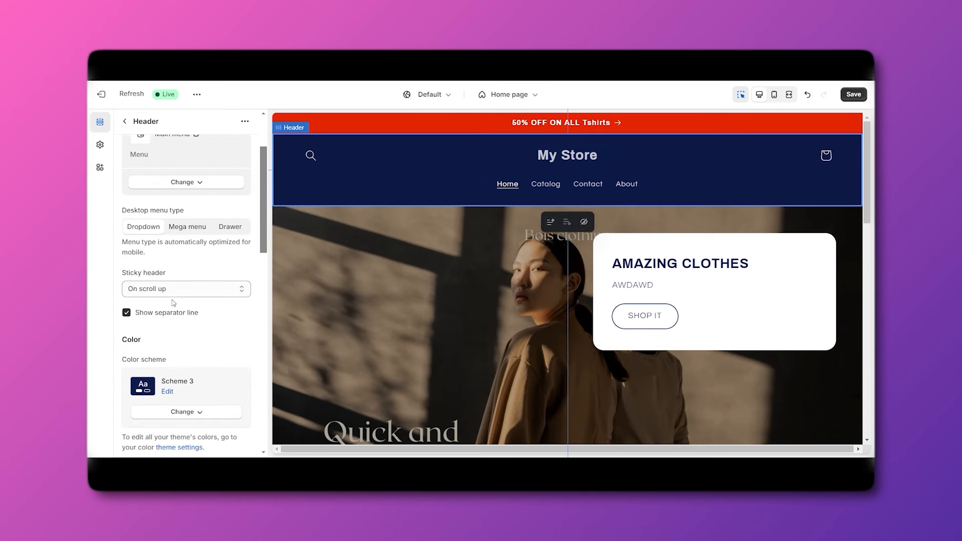
{"action": "scroll", "coordinate": [178, 337], "scroll_direction": "down", "scroll_amount": 2}
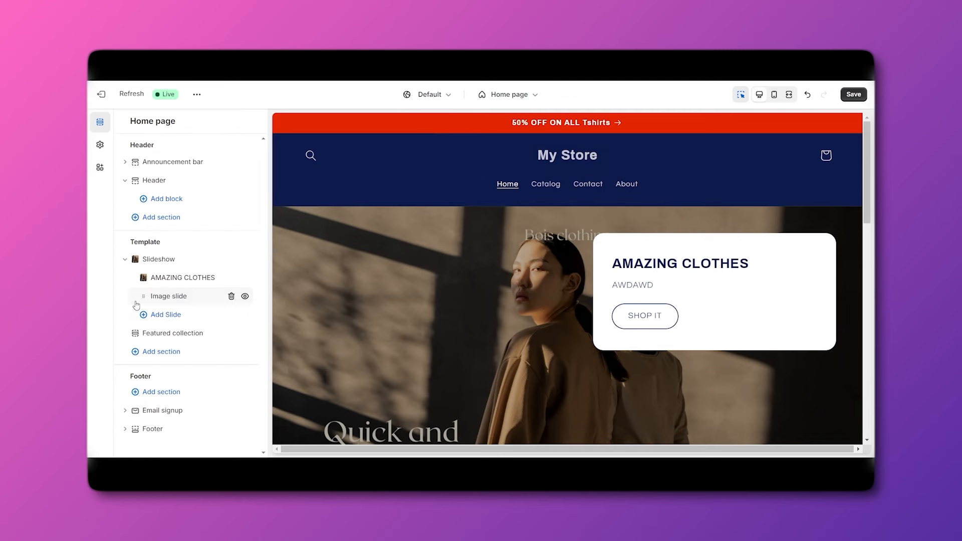
{"action": "left_click", "coordinate": [154, 181]}
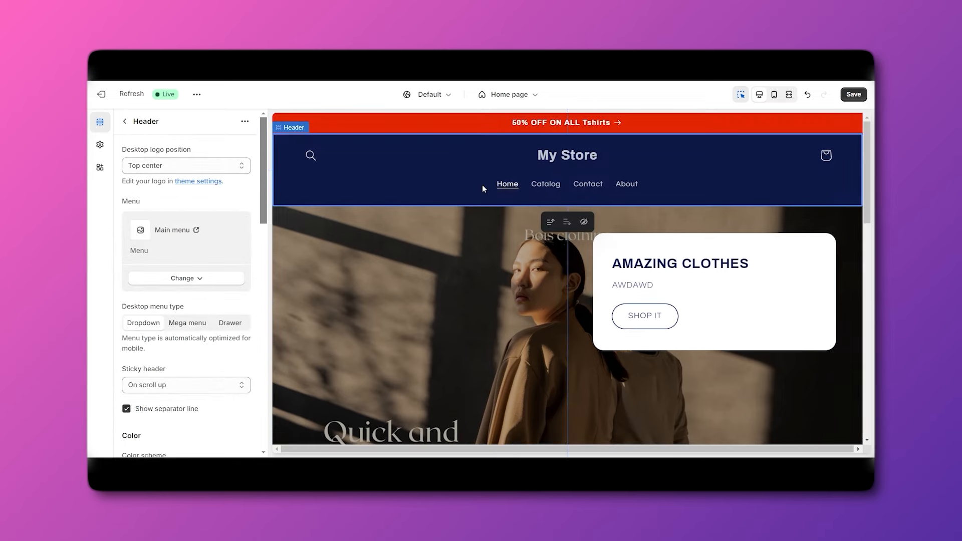
{"action": "scroll", "coordinate": [191, 312], "scroll_direction": "down", "scroll_amount": 10}
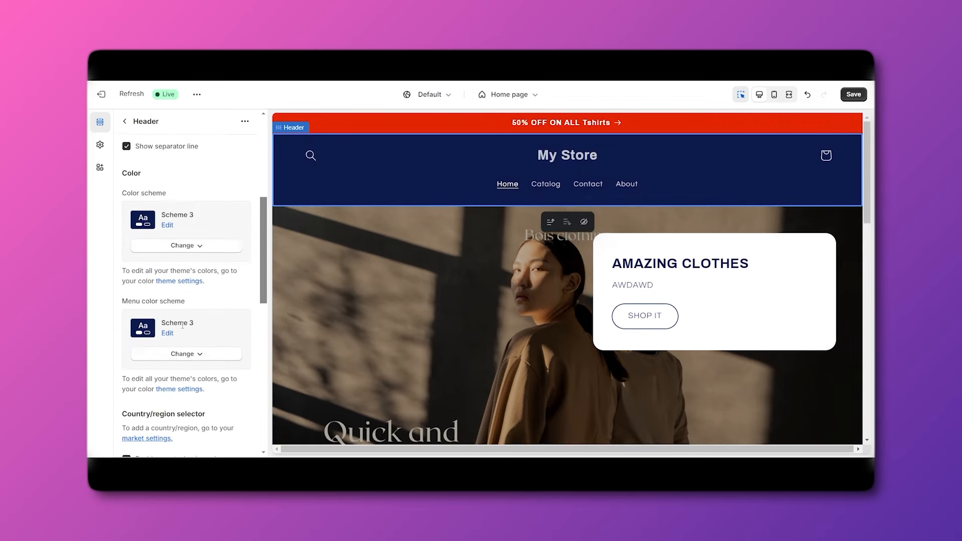
{"action": "scroll", "coordinate": [179, 346], "scroll_direction": "down", "scroll_amount": 6}
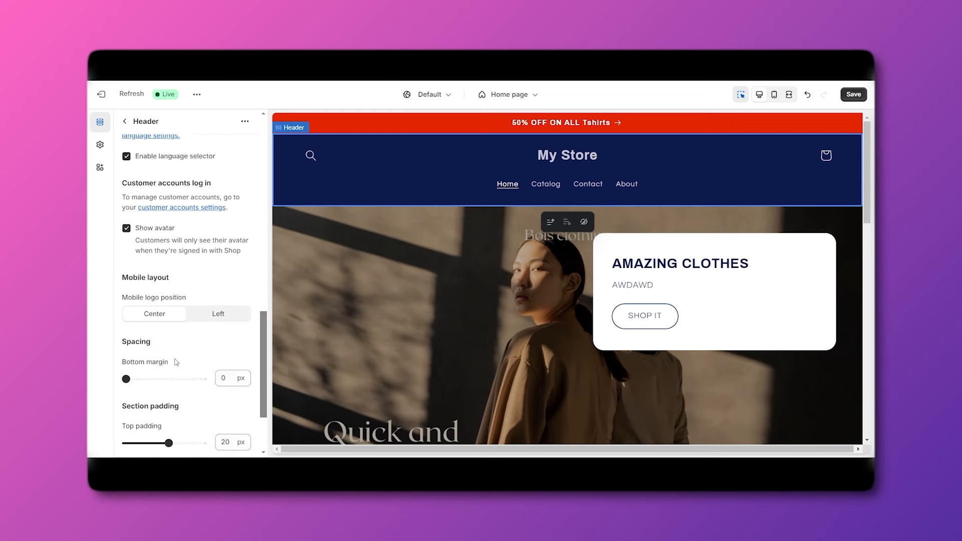
{"action": "left_click", "coordinate": [192, 408]}
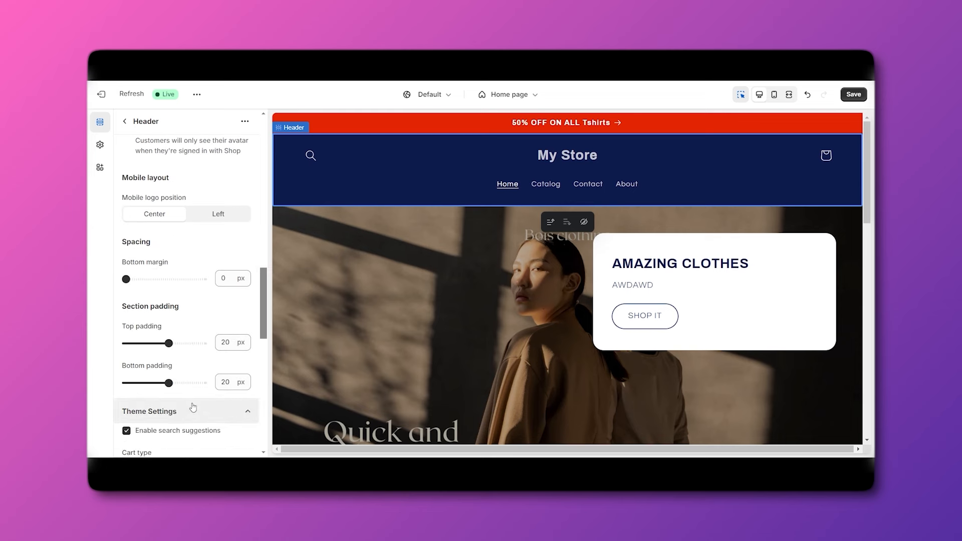
{"action": "scroll", "coordinate": [192, 381], "scroll_direction": "down", "scroll_amount": 3}
{"action": "scroll", "coordinate": [192, 307], "scroll_direction": "up", "scroll_amount": 3}
{"action": "scroll", "coordinate": [192, 301], "scroll_direction": "up", "scroll_amount": 5}
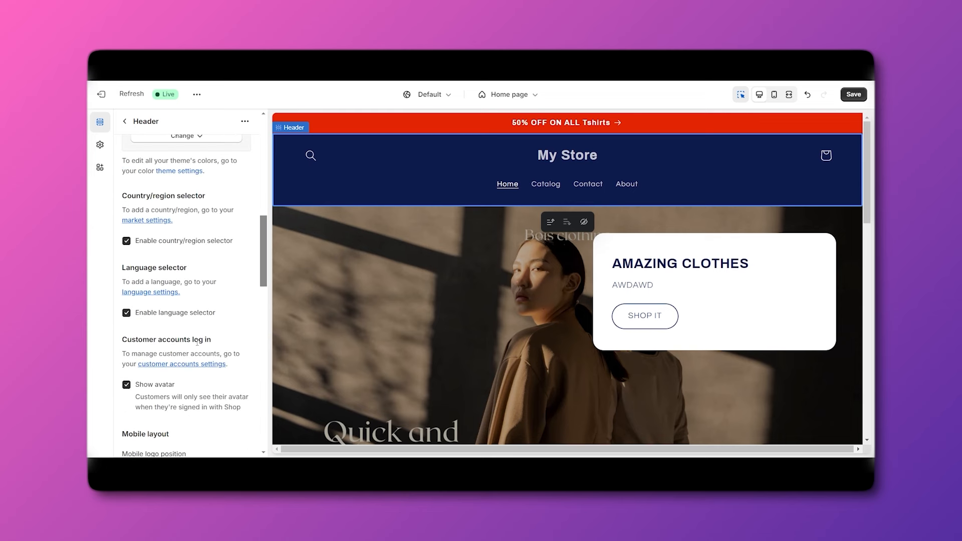
{"action": "scroll", "coordinate": [200, 225], "scroll_direction": "up", "scroll_amount": 7}
{"action": "left_click", "coordinate": [204, 185]}
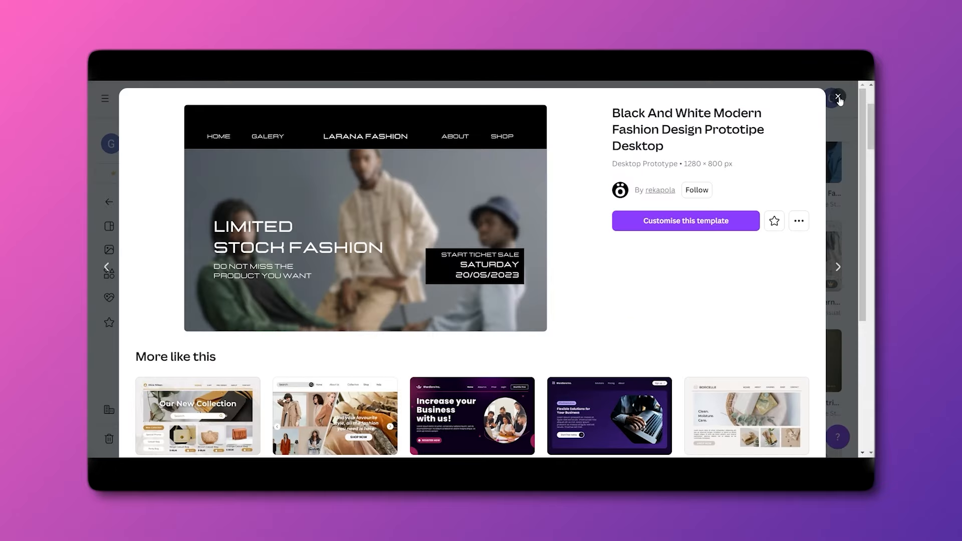
Search Canva templates for 'LOGO'.
{"action": "left_click", "coordinate": [838, 96]}
{"action": "scroll", "coordinate": [398, 118], "scroll_direction": "up", "scroll_amount": 3}
{"action": "left_click", "coordinate": [609, 99]}
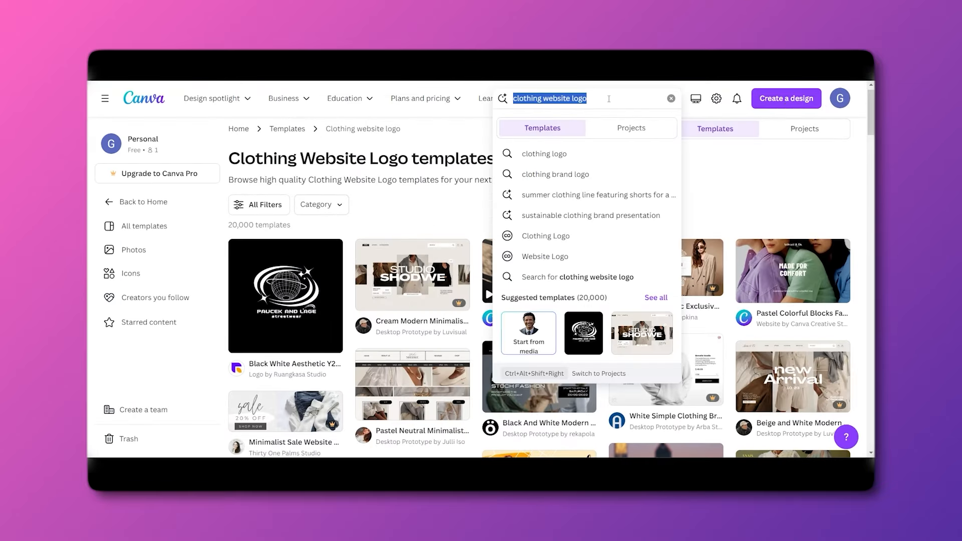
{"action": "type", "text": "LOGO"}
{"action": "key", "text": "Return"}
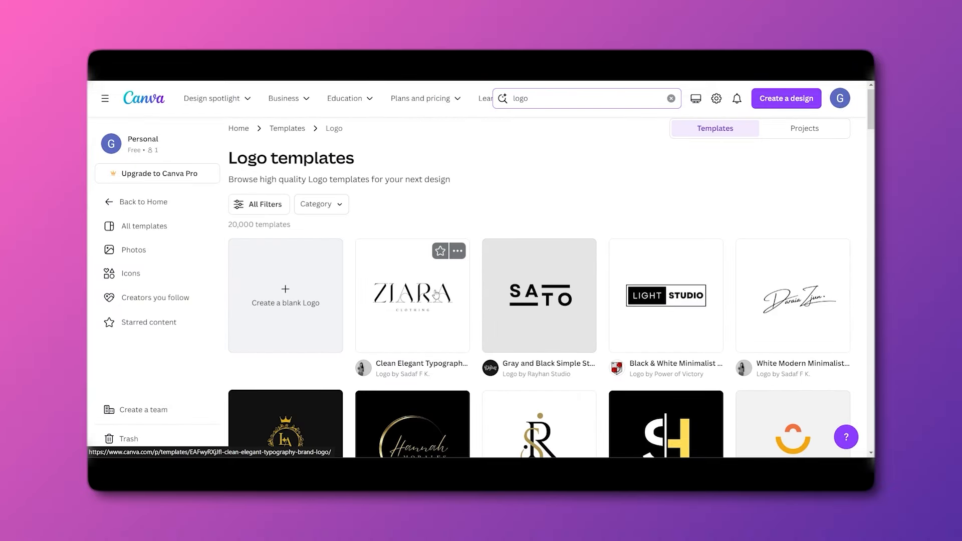
Customize the ZIARA logo template, retyping its text as 'BIOS CLOTHING' and moving it lower.
{"action": "left_click", "coordinate": [436, 294]}
{"action": "left_click", "coordinate": [648, 208]}
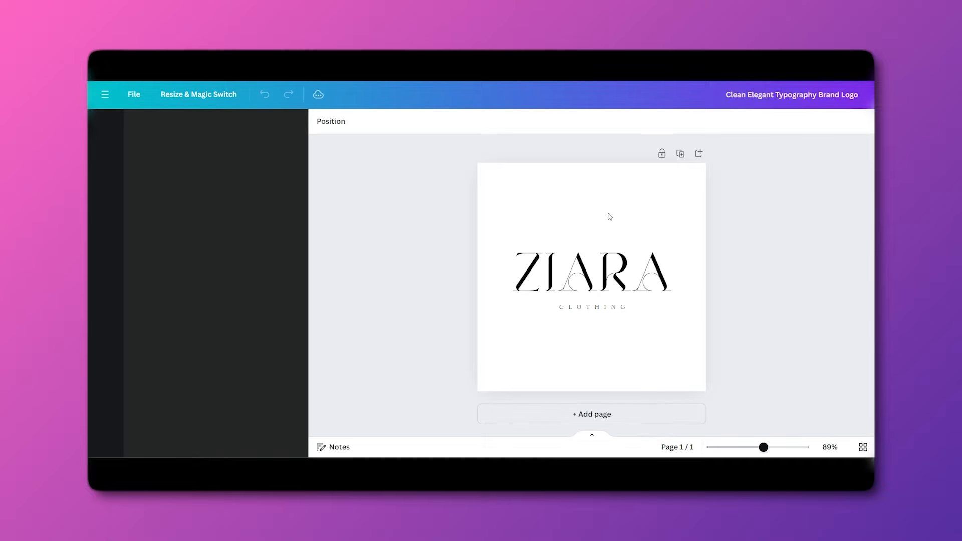
{"action": "left_click", "coordinate": [590, 275]}
{"action": "double_click", "coordinate": [590, 275]}
{"action": "type", "text": "B"}
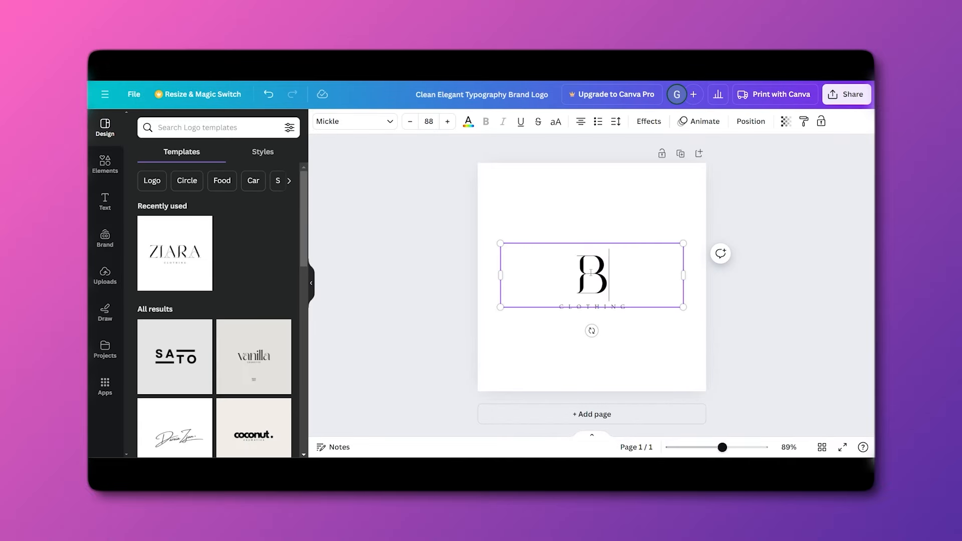
{"action": "type", "text": "IOS CLOTHING"}
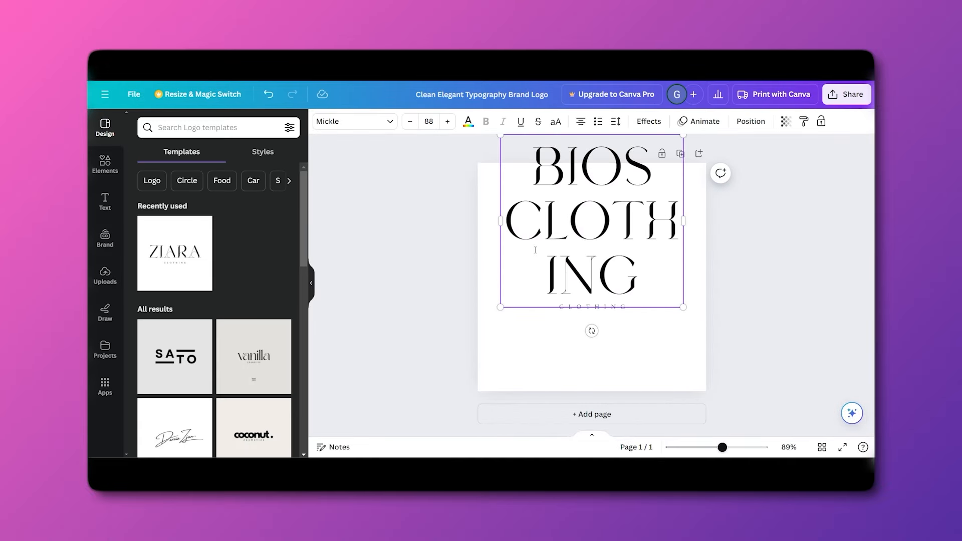
{"action": "left_click", "coordinate": [421, 247]}
{"action": "left_click_drag", "start_coordinate": [563, 232], "coordinate": [563, 277]}
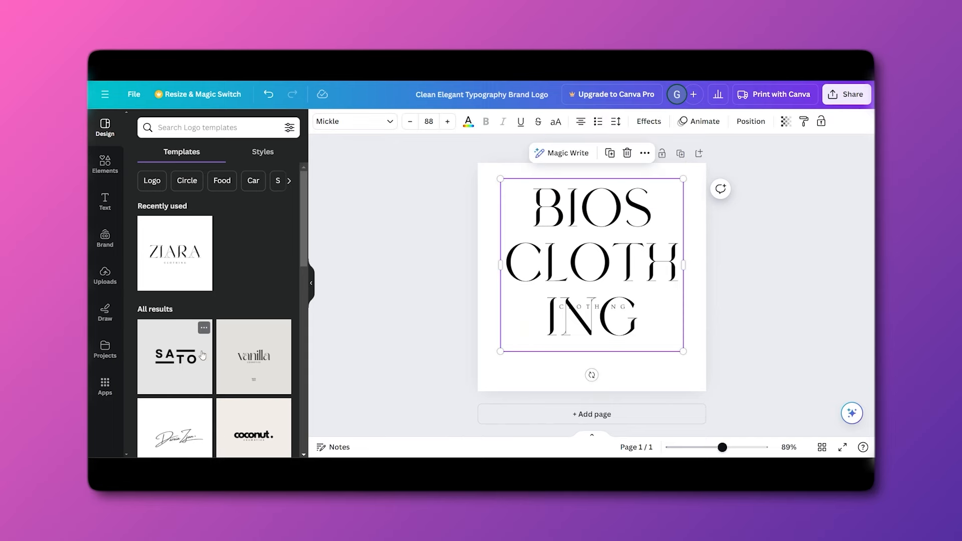
Apply the SATO template, retype it as 'BIOS', and resize and centre BIOS and CLOTH.
{"action": "left_click", "coordinate": [173, 356]}
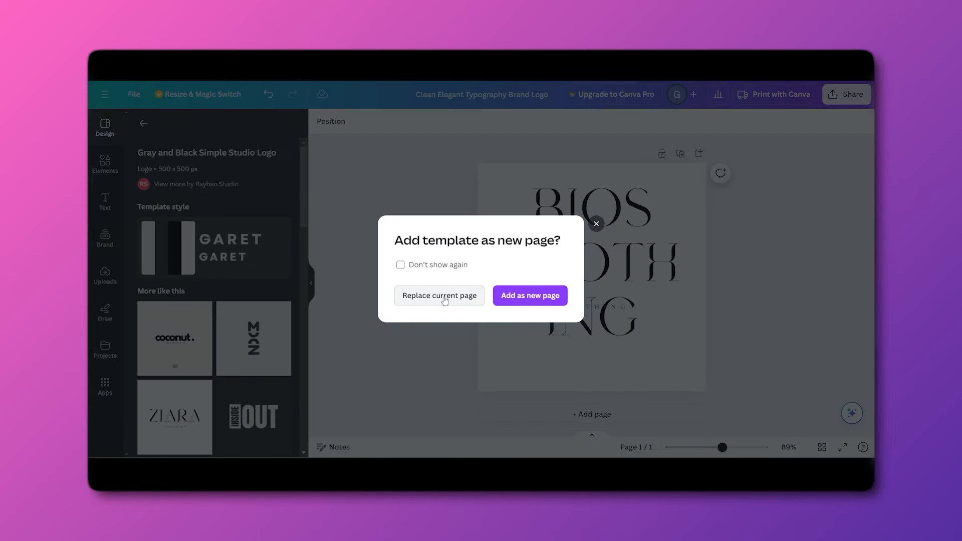
{"action": "left_click", "coordinate": [444, 298]}
{"action": "double_click", "coordinate": [556, 271]}
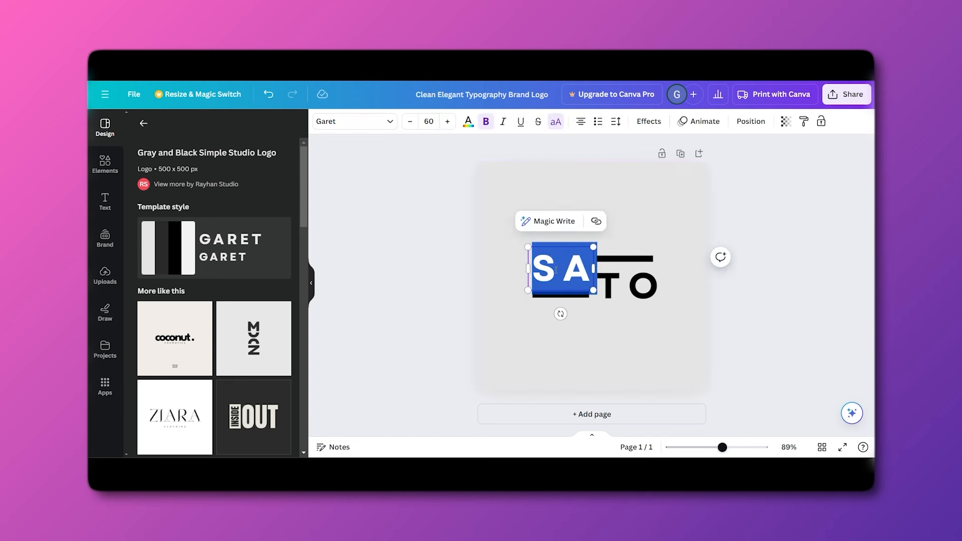
{"action": "type", "text": "BIOS"}
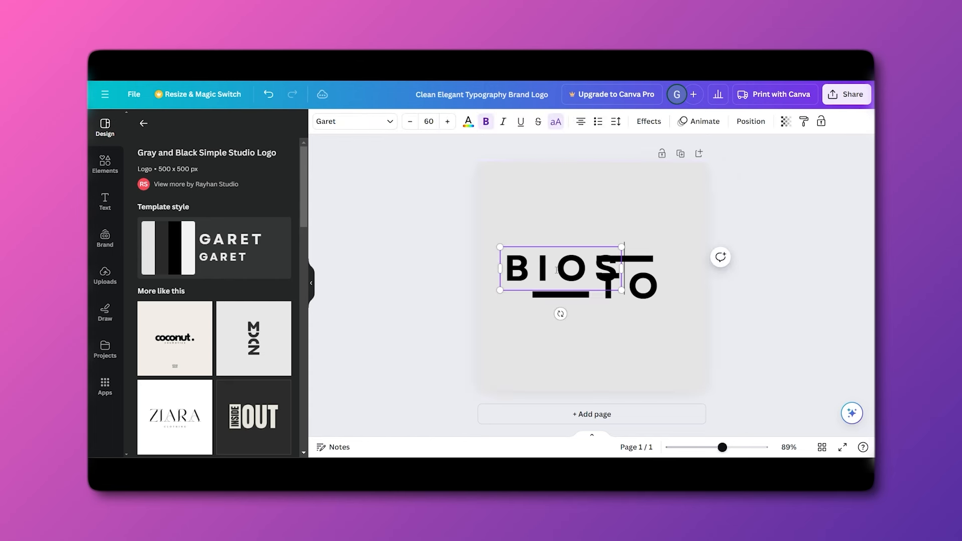
{"action": "left_click_drag", "start_coordinate": [576, 258], "coordinate": [556, 259]}
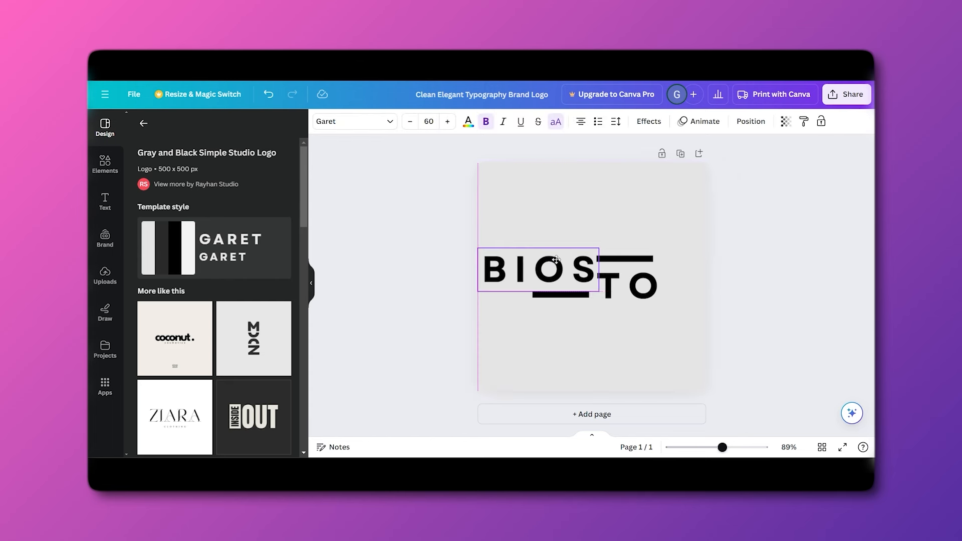
{"action": "left_click_drag", "start_coordinate": [478, 248], "coordinate": [496, 254]}
{"action": "left_click_drag", "start_coordinate": [550, 269], "coordinate": [548, 260]}
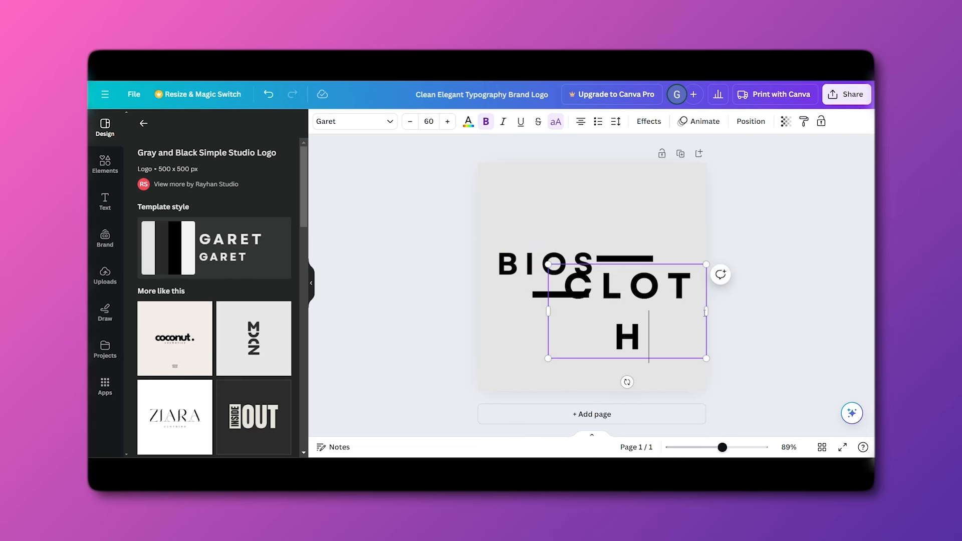
{"action": "left_click_drag", "start_coordinate": [706, 311], "coordinate": [651, 295]}
{"action": "left_click_drag", "start_coordinate": [526, 263], "coordinate": [529, 274]}
{"action": "left_click_drag", "start_coordinate": [639, 285], "coordinate": [636, 280]}
Download the BIOS CLOTH logo as a PNG and return to the Shopify theme editor.
{"action": "left_click", "coordinate": [785, 228]}
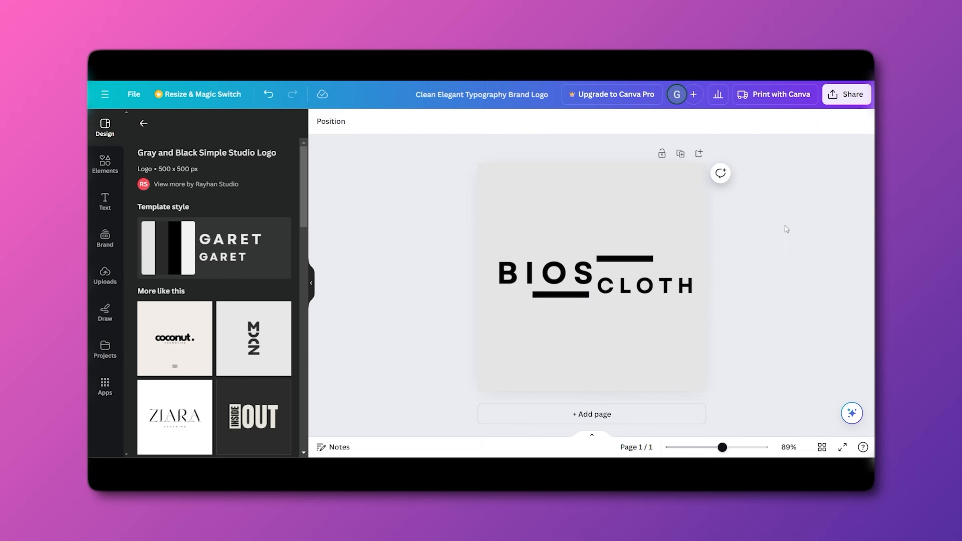
{"action": "left_click", "coordinate": [852, 94]}
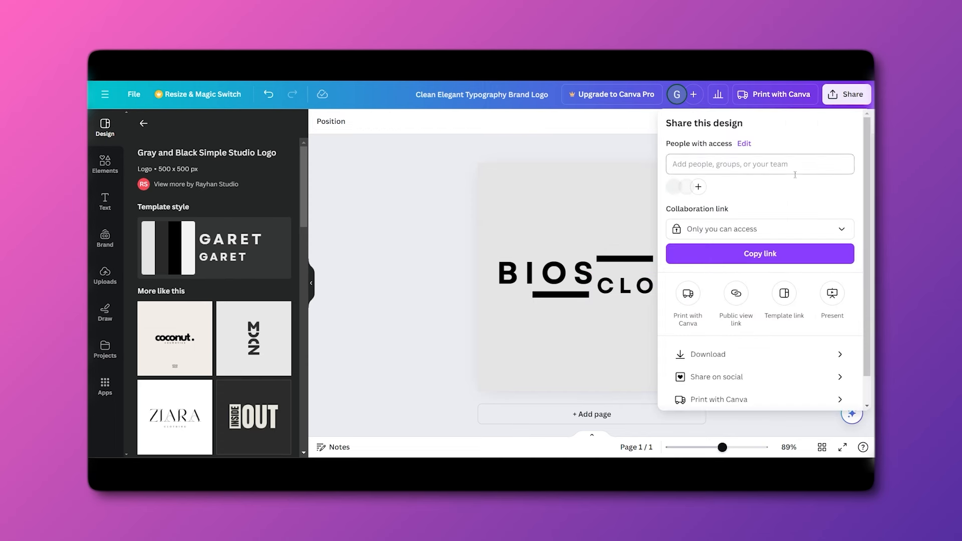
{"action": "left_click", "coordinate": [724, 351]}
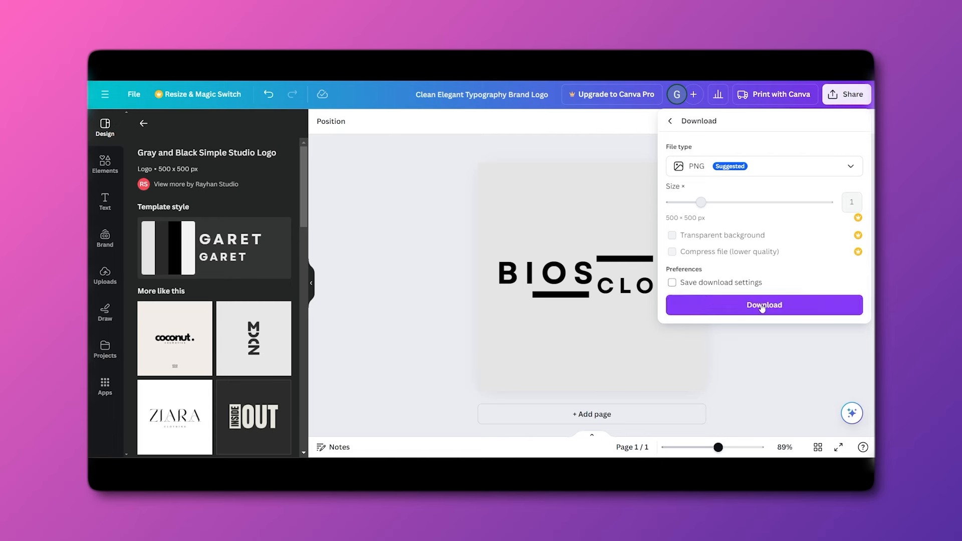
{"action": "left_click", "coordinate": [766, 306]}
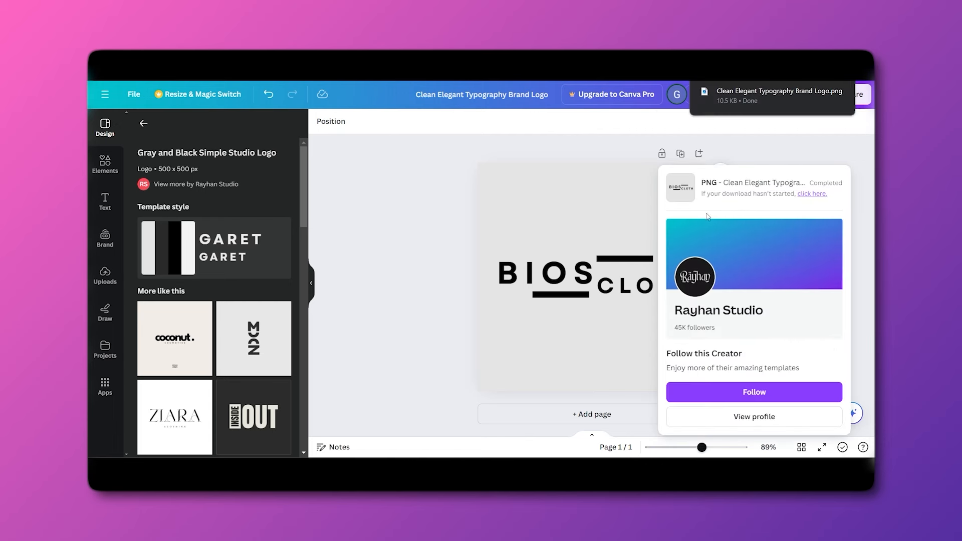
{"action": "left_click", "coordinate": [380, 58]}
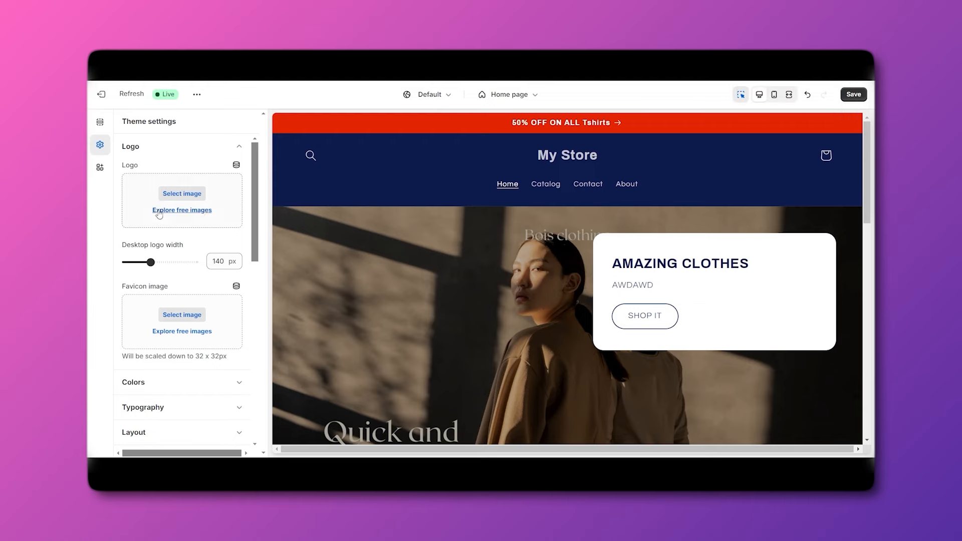
Upload the Clean Elegant Typography Brand Logo PNG from Downloads as the store logo.
{"action": "left_click", "coordinate": [173, 198]}
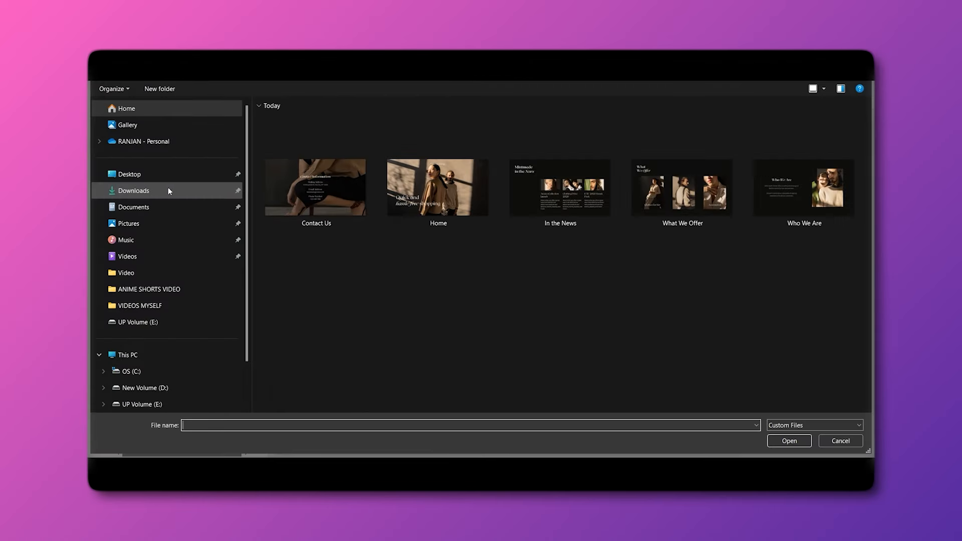
{"action": "left_click", "coordinate": [171, 190]}
{"action": "left_click", "coordinate": [288, 150]}
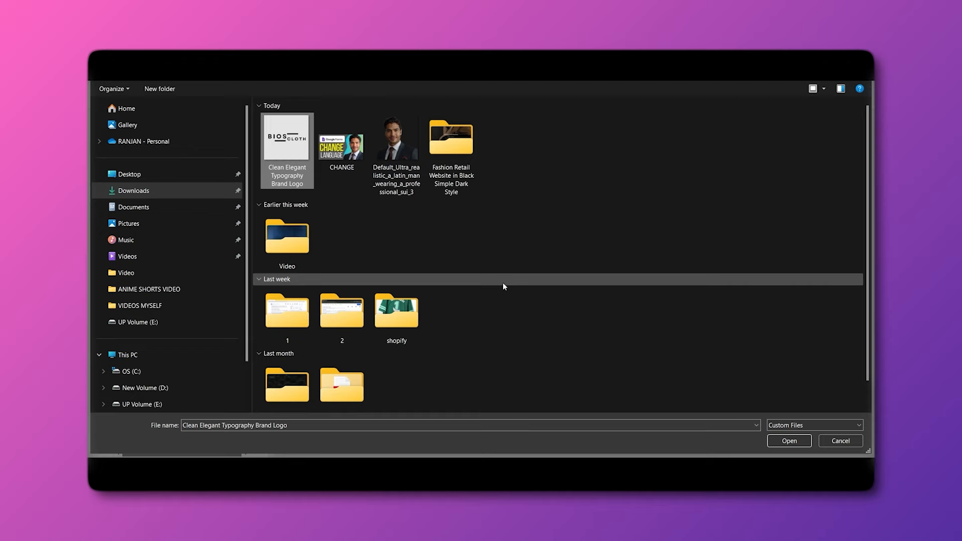
{"action": "left_click", "coordinate": [790, 441]}
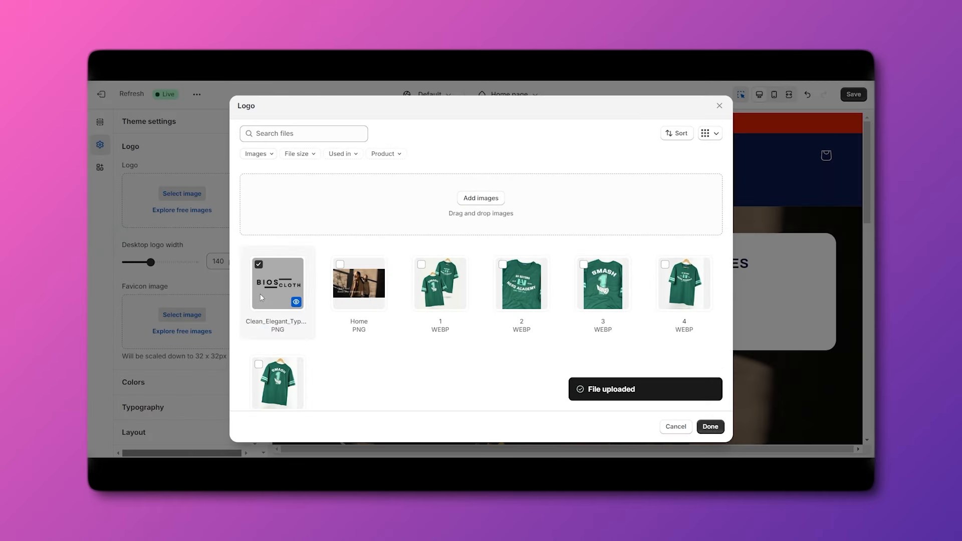
{"action": "left_click", "coordinate": [711, 427]}
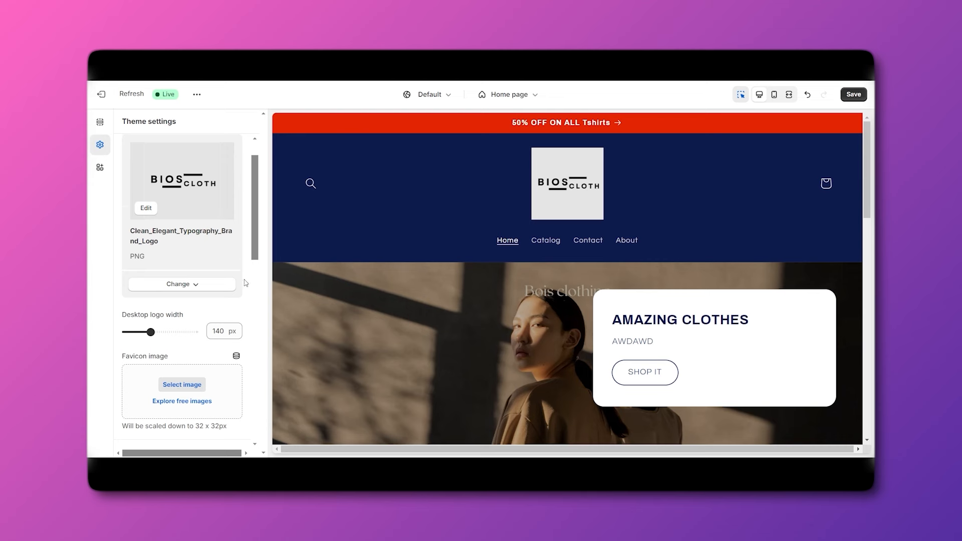
Shrink the header's desktop logo width to 70 px.
{"action": "scroll", "coordinate": [245, 283], "scroll_direction": "down", "scroll_amount": 3}
{"action": "mouse_move", "coordinate": [151, 251]}
{"action": "left_mouse_down"}
{"action": "mouse_move", "coordinate": [182, 251]}
{"action": "mouse_move", "coordinate": [144, 250]}
{"action": "left_mouse_up"}
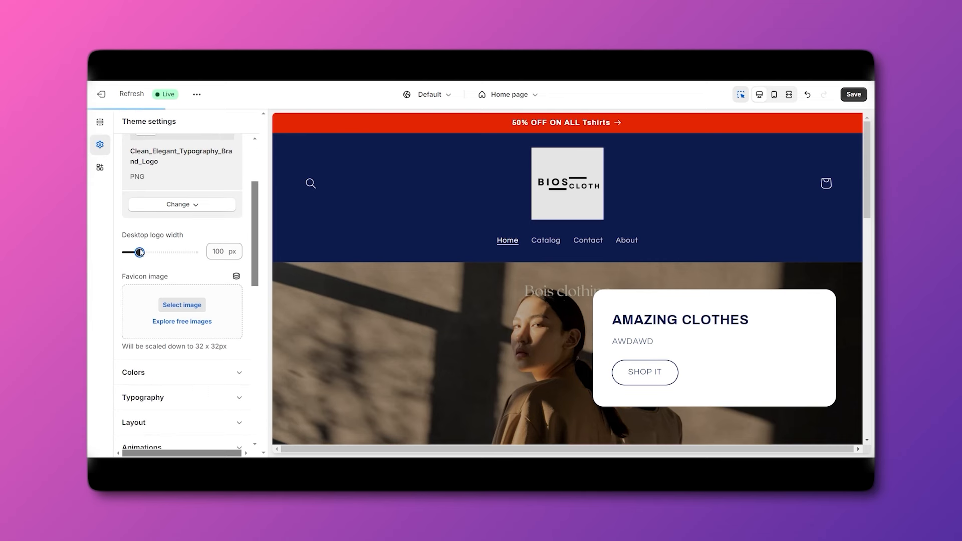
{"action": "left_click_drag", "start_coordinate": [139, 252], "coordinate": [134, 254]}
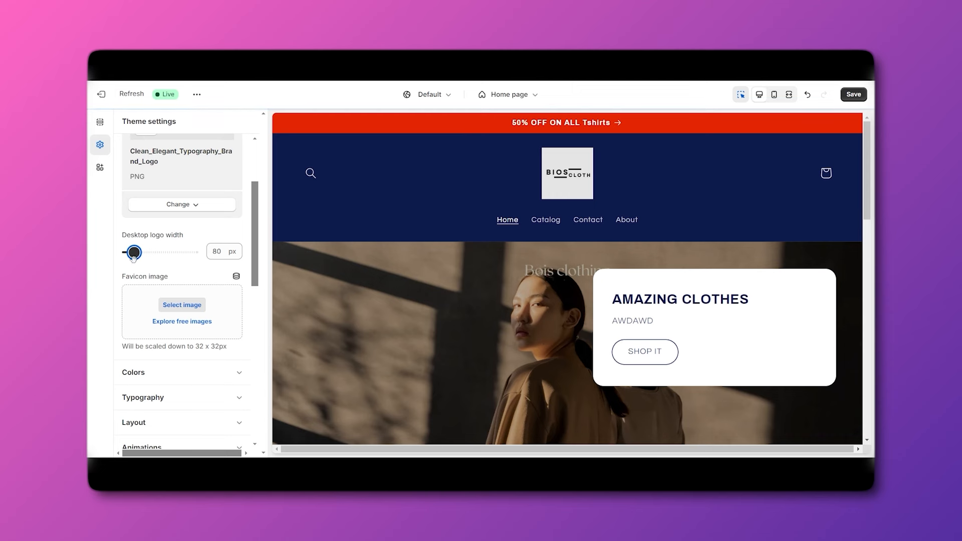
{"action": "scroll", "coordinate": [134, 264], "scroll_direction": "down", "scroll_amount": 2}
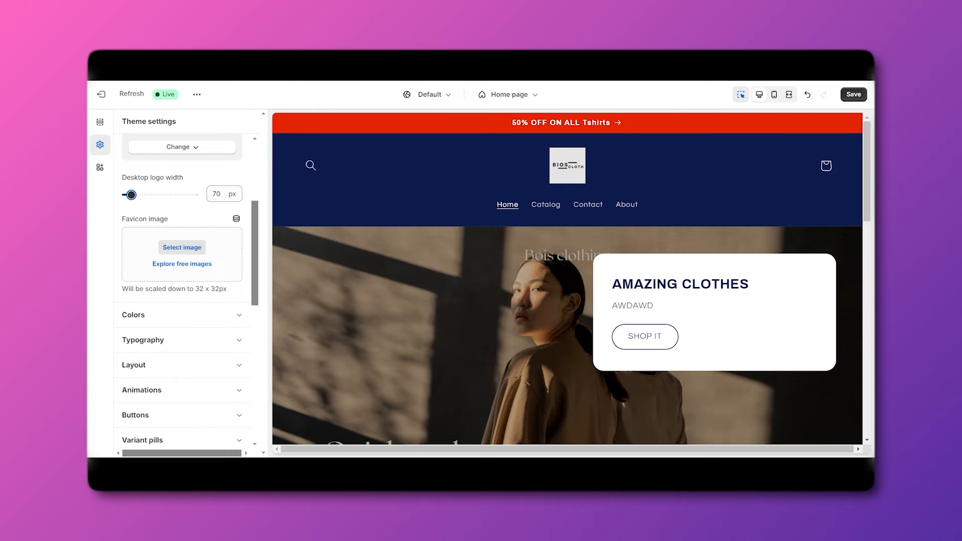
Switch the browser to fullscreen and scroll back up to the Logo settings.
{"action": "key", "text": "ctrl+t"}
{"action": "key", "text": "ctrl+w"}
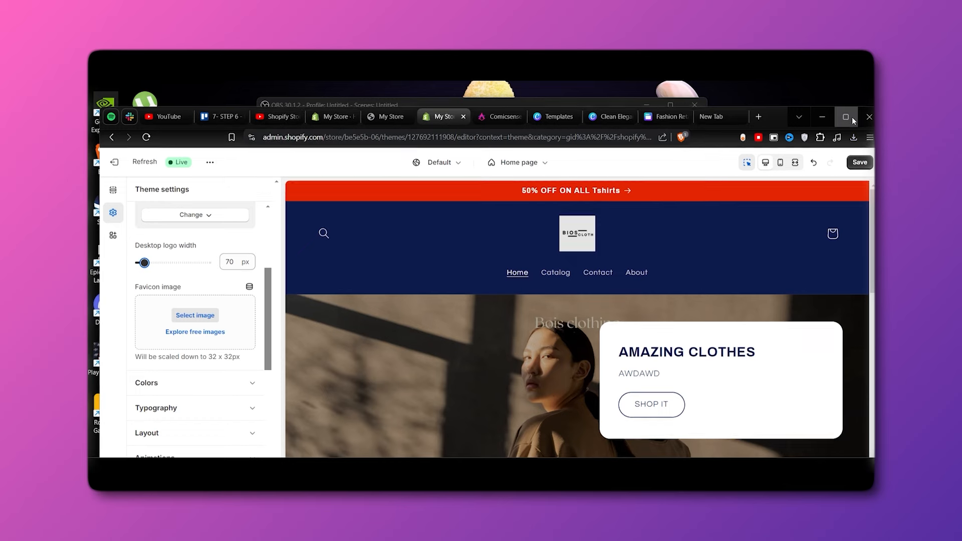
{"action": "key", "text": "F11"}
{"action": "scroll", "coordinate": [204, 321], "scroll_direction": "down", "scroll_amount": 3}
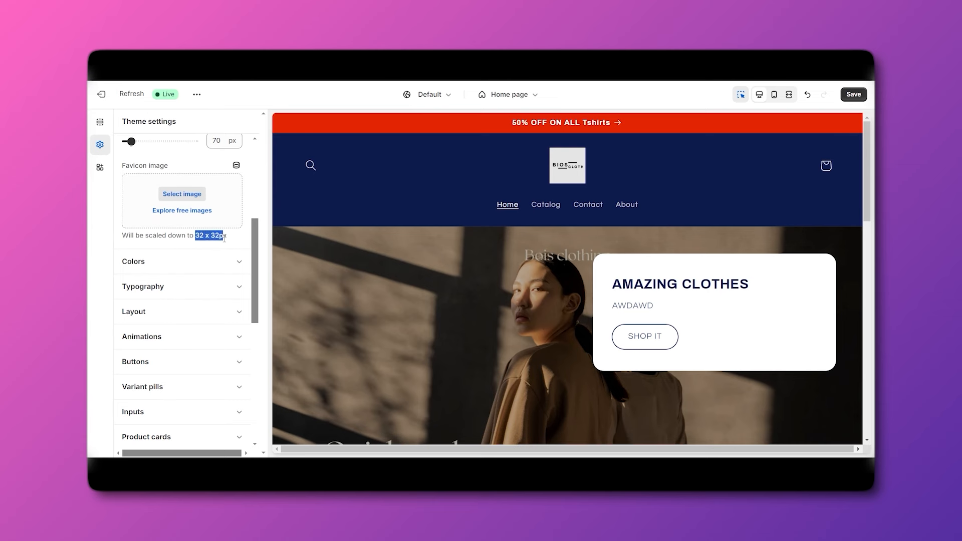
{"action": "scroll", "coordinate": [204, 283], "scroll_direction": "up", "scroll_amount": 3}
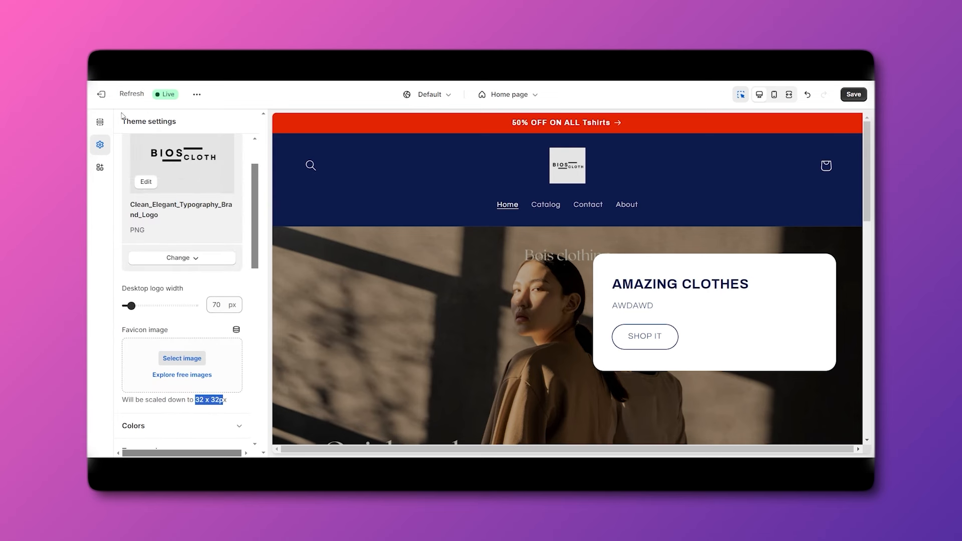
{"action": "scroll", "coordinate": [151, 201], "scroll_direction": "up", "scroll_amount": 2}
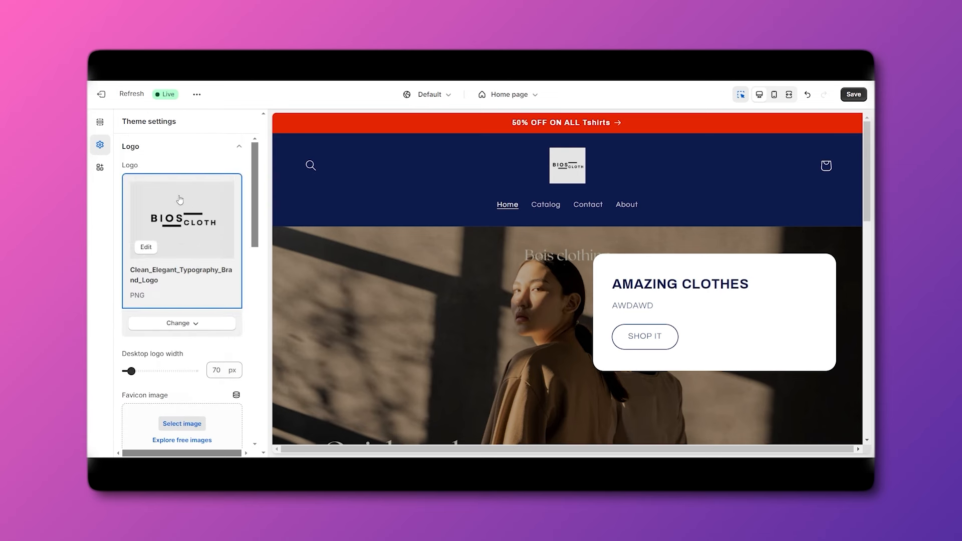
Add a Collection list section to the home page below the featured products.
{"action": "left_click", "coordinate": [99, 123]}
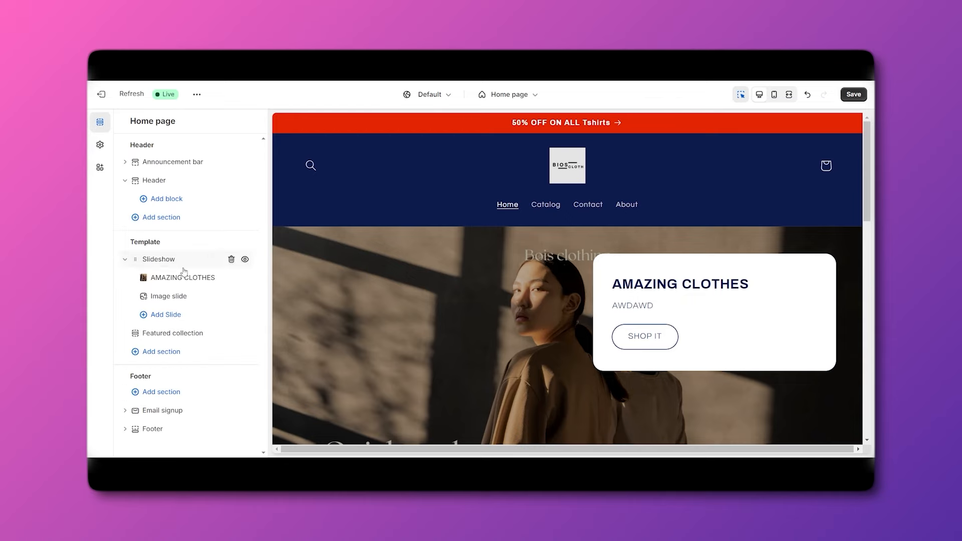
{"action": "scroll", "coordinate": [467, 182], "scroll_direction": "down", "scroll_amount": 4}
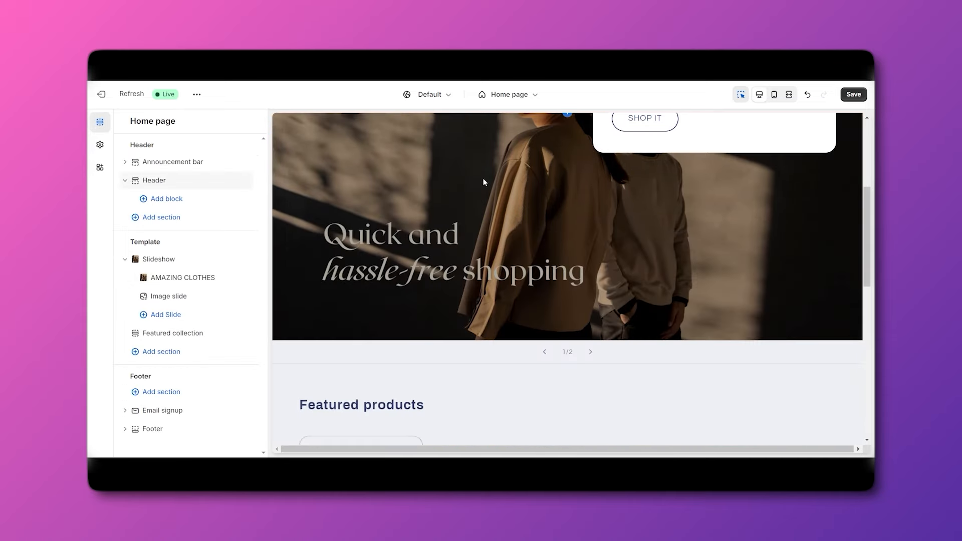
{"action": "scroll", "coordinate": [466, 221], "scroll_direction": "up", "scroll_amount": 1}
{"action": "scroll", "coordinate": [451, 271], "scroll_direction": "down", "scroll_amount": 5}
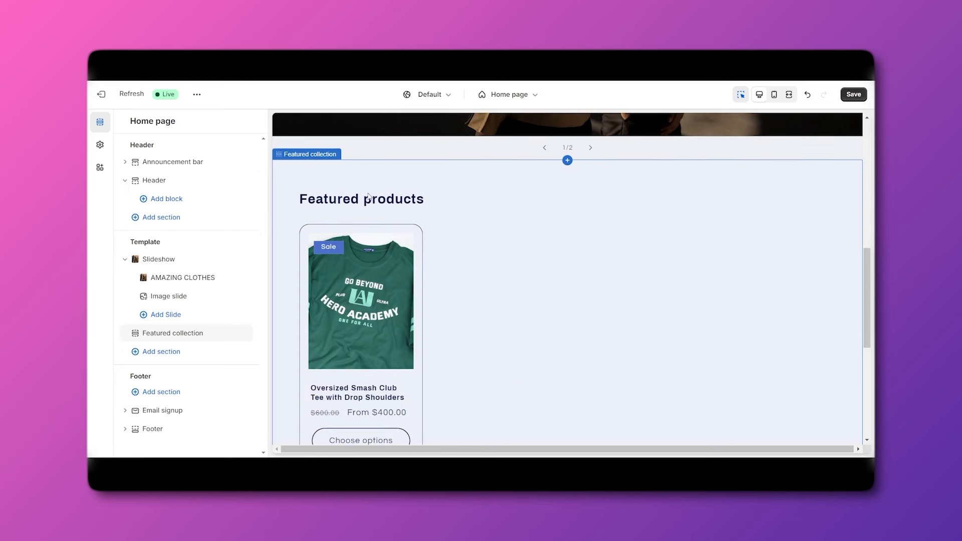
{"action": "scroll", "coordinate": [467, 220], "scroll_direction": "down", "scroll_amount": 1}
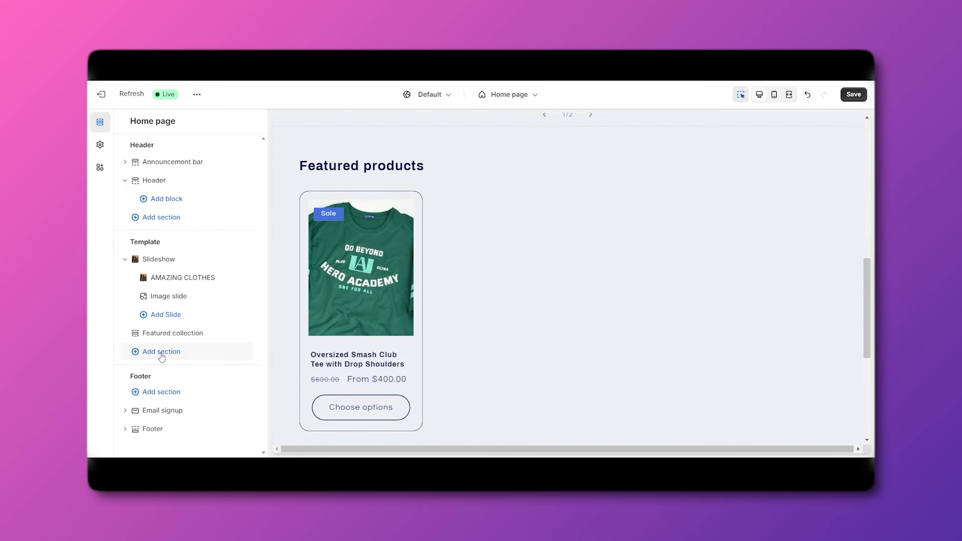
{"action": "left_click", "coordinate": [144, 355]}
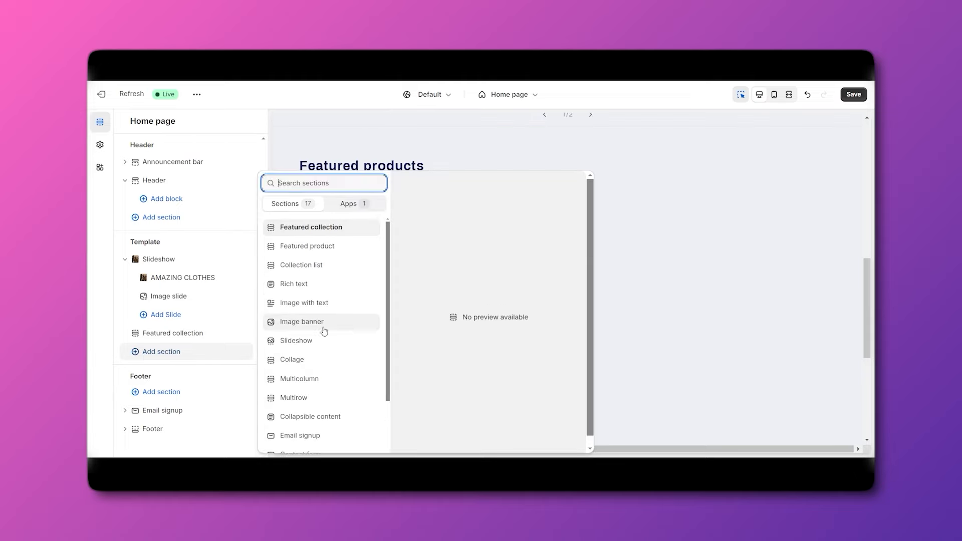
{"action": "left_click", "coordinate": [315, 256]}
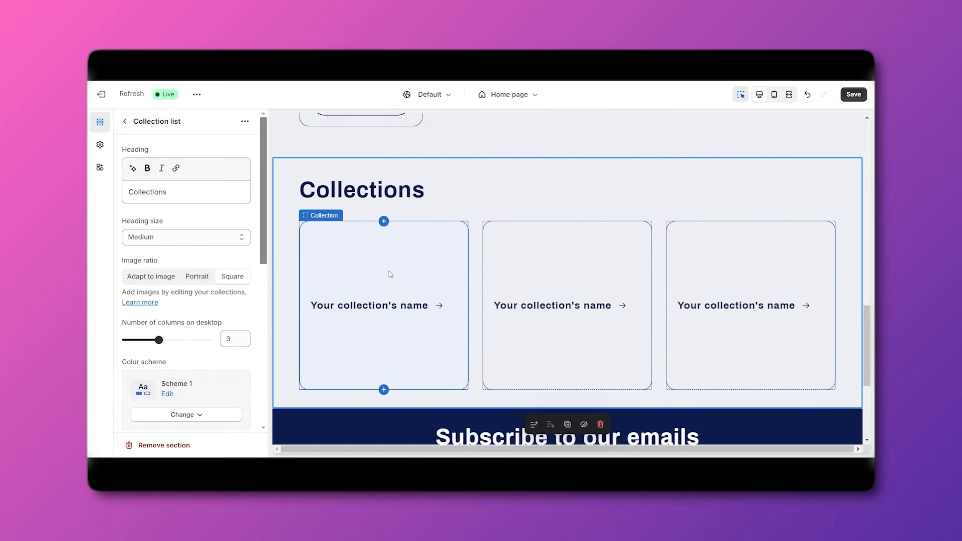
Try assigning the Tshirts under $500 collection to the first collection card.
{"action": "left_click", "coordinate": [387, 310]}
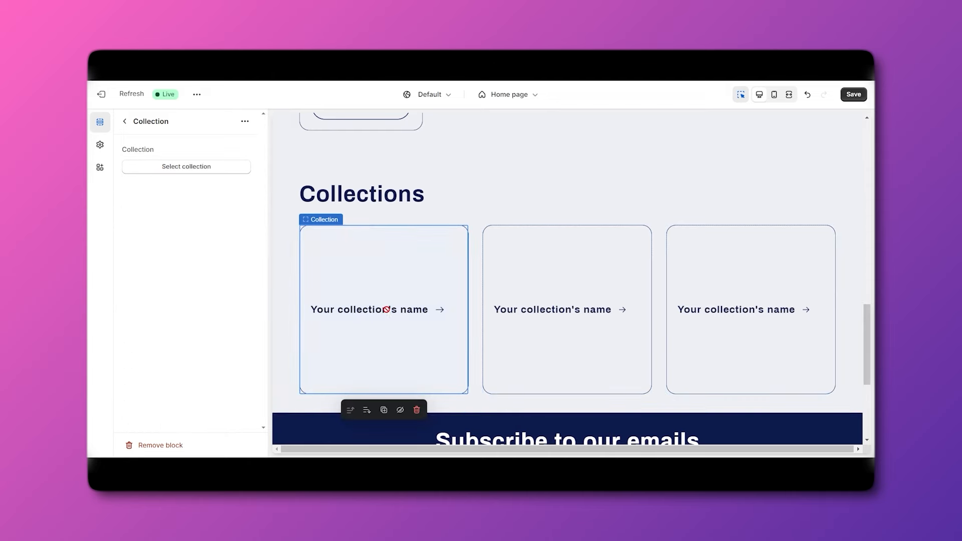
{"action": "left_click", "coordinate": [175, 171]}
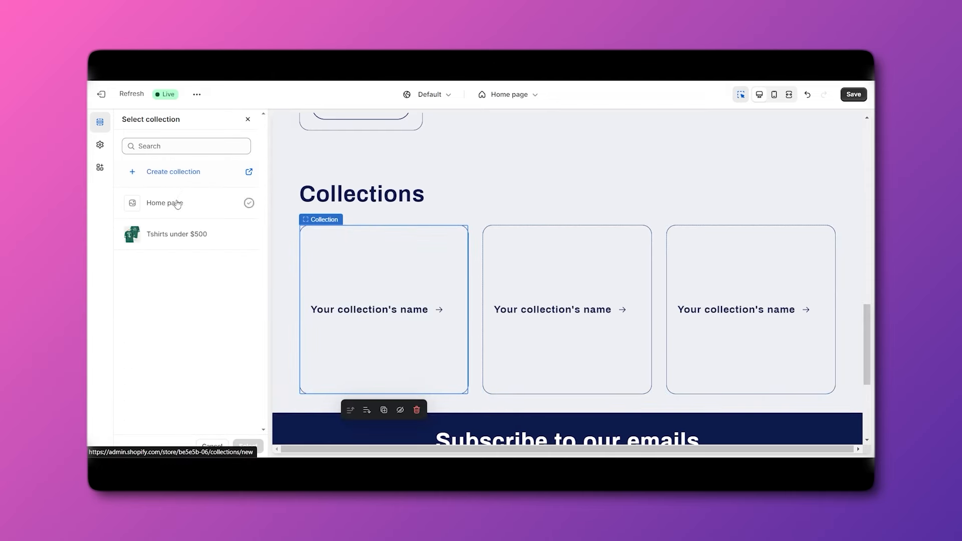
{"action": "left_click", "coordinate": [181, 241]}
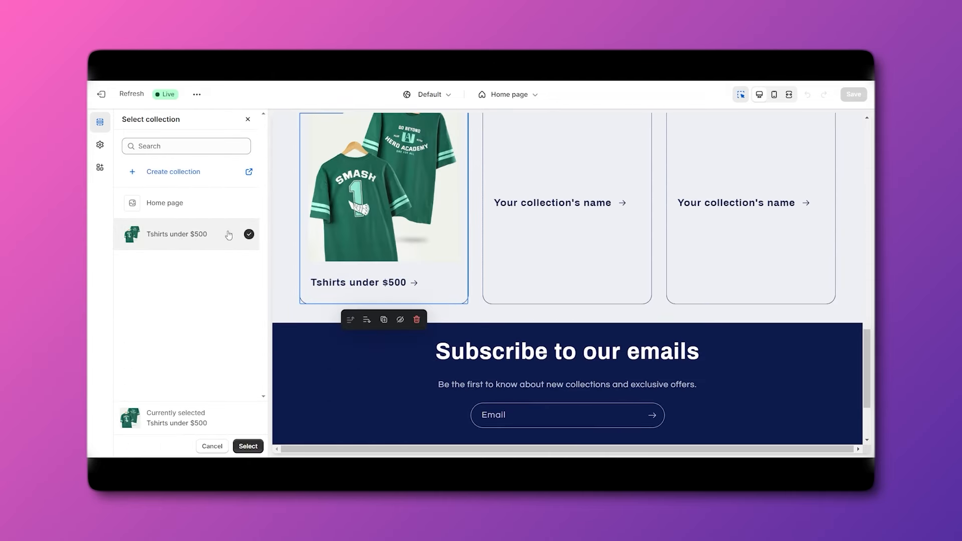
{"action": "scroll", "coordinate": [501, 254], "scroll_direction": "up", "scroll_amount": 1}
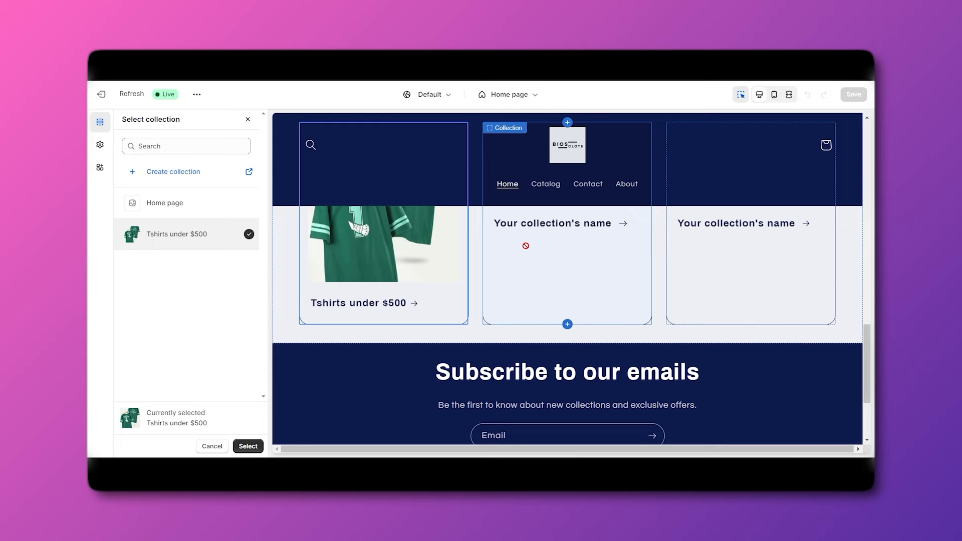
{"action": "scroll", "coordinate": [530, 252], "scroll_direction": "up", "scroll_amount": 1}
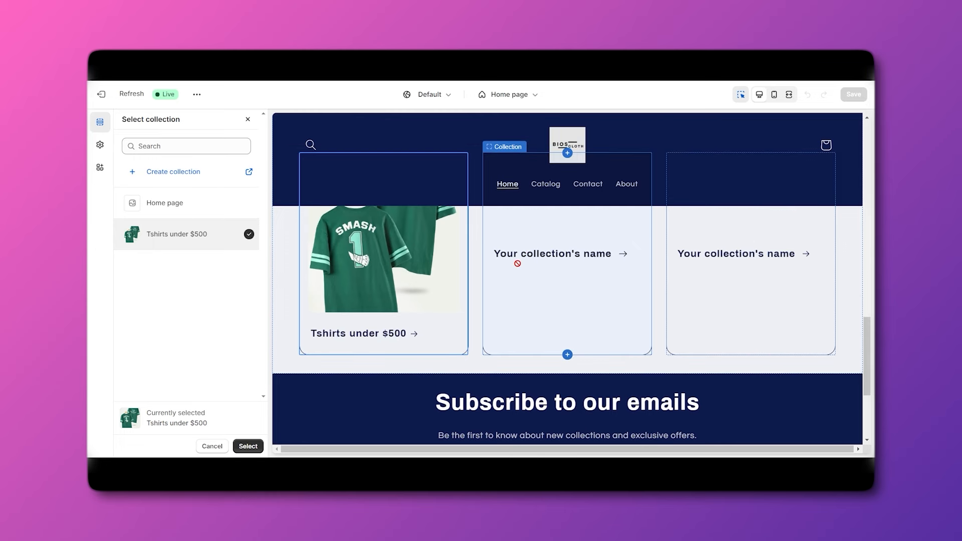
{"action": "scroll", "coordinate": [512, 262], "scroll_direction": "up", "scroll_amount": 3}
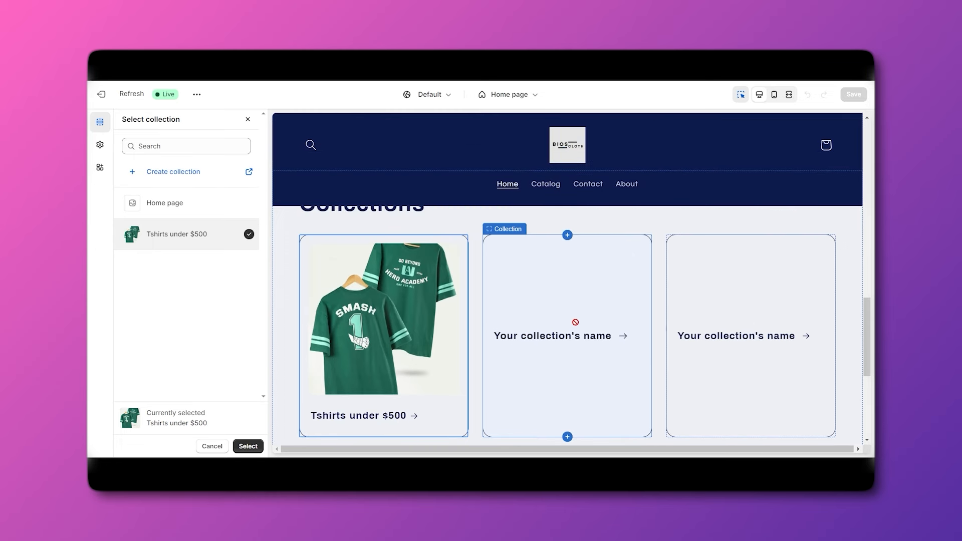
Try the Tshirts under $500 collection on the second card, then cancel without applying it.
{"action": "left_click", "coordinate": [573, 335]}
{"action": "scroll", "coordinate": [573, 335], "scroll_direction": "down", "scroll_amount": 2}
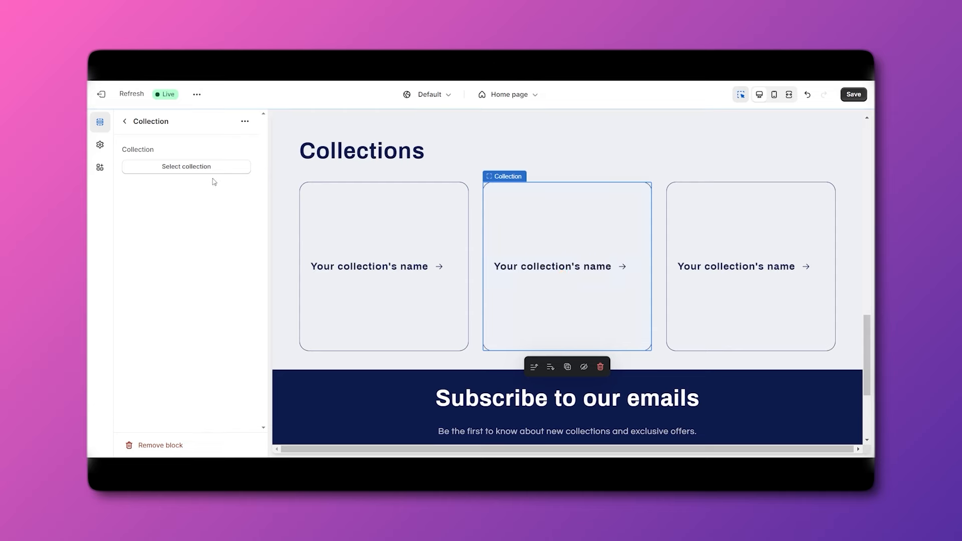
{"action": "left_click", "coordinate": [195, 167]}
{"action": "left_click", "coordinate": [177, 235]}
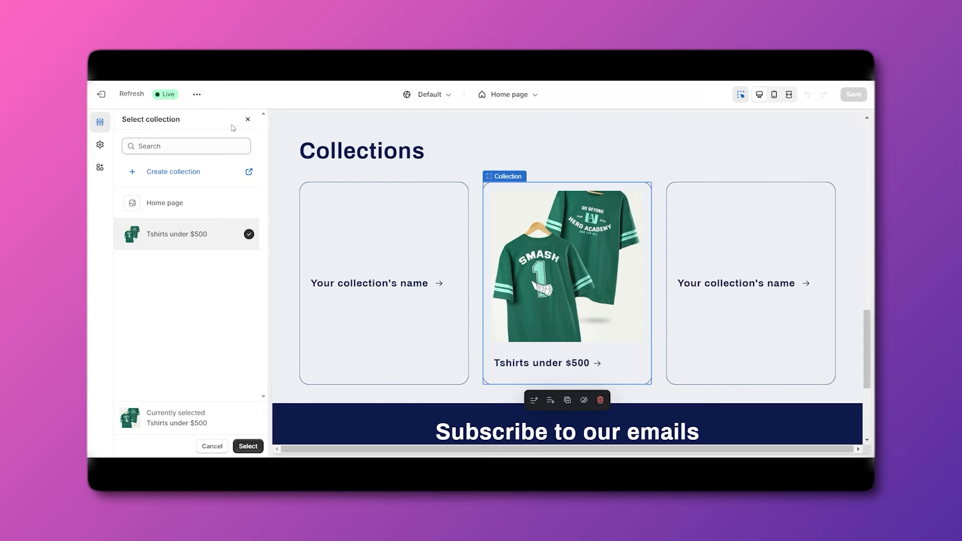
{"action": "left_click", "coordinate": [247, 119]}
{"action": "left_click", "coordinate": [125, 121]}
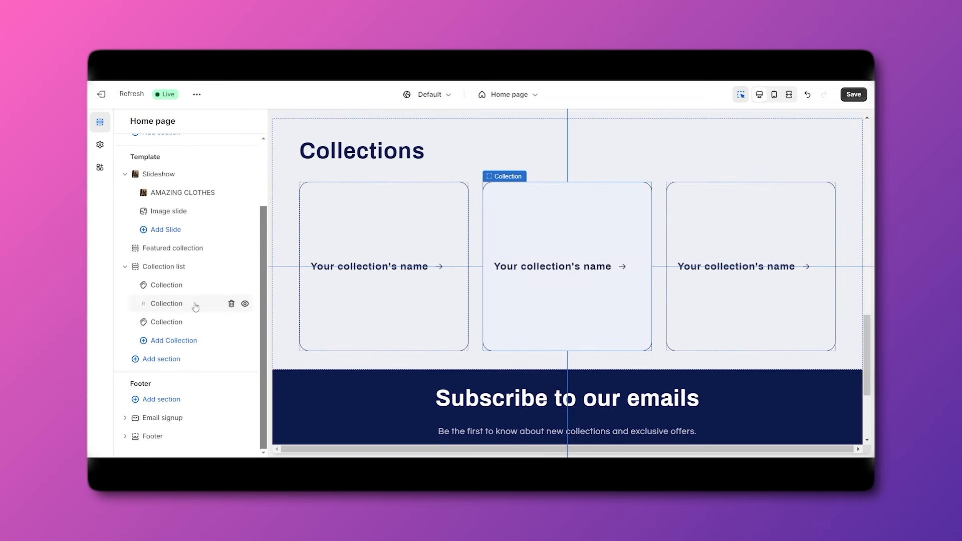
{"action": "scroll", "coordinate": [423, 307], "scroll_direction": "up", "scroll_amount": 2}
{"action": "scroll", "coordinate": [371, 324], "scroll_direction": "down", "scroll_amount": 2}
{"action": "scroll", "coordinate": [366, 325], "scroll_direction": "down", "scroll_amount": 4}
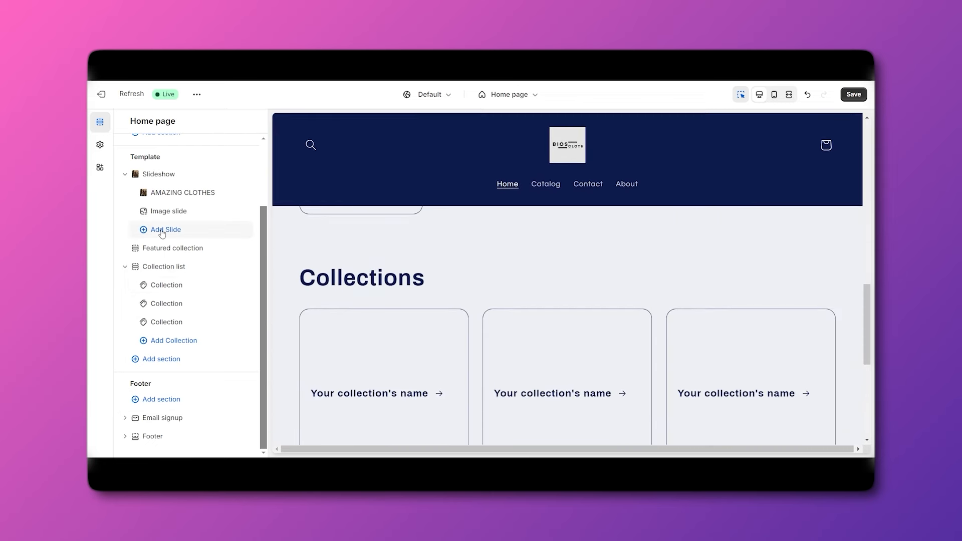
Browse the addable section types, check the Apps tab, then go back to the built-in Sections list.
{"action": "left_click", "coordinate": [159, 360]}
{"action": "scroll", "coordinate": [311, 239], "scroll_direction": "down", "scroll_amount": 1}
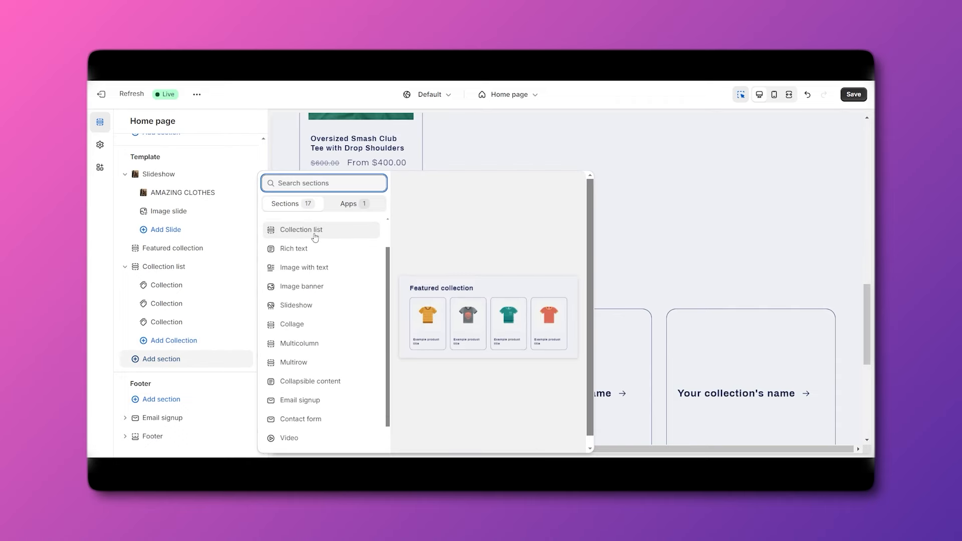
{"action": "scroll", "coordinate": [314, 237], "scroll_direction": "down", "scroll_amount": 1}
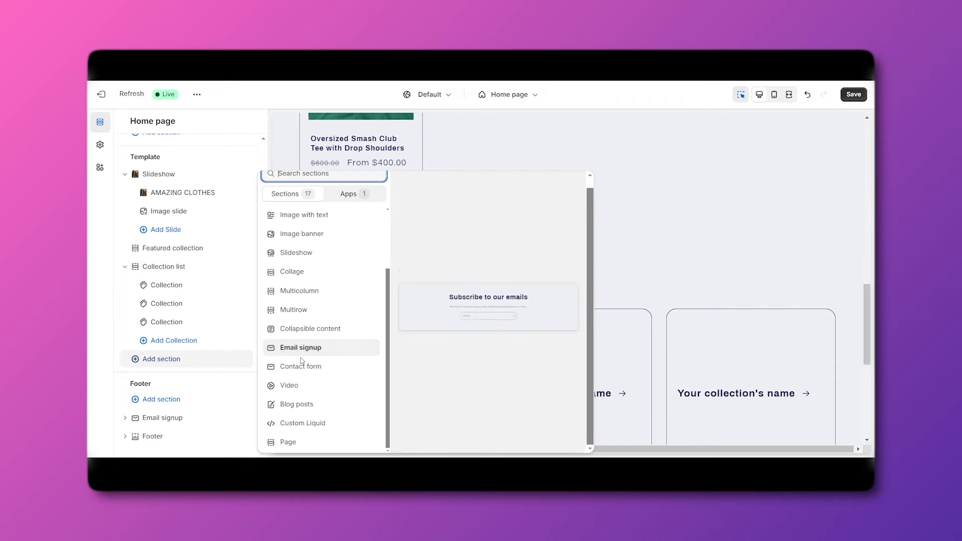
{"action": "scroll", "coordinate": [310, 301], "scroll_direction": "up", "scroll_amount": 2}
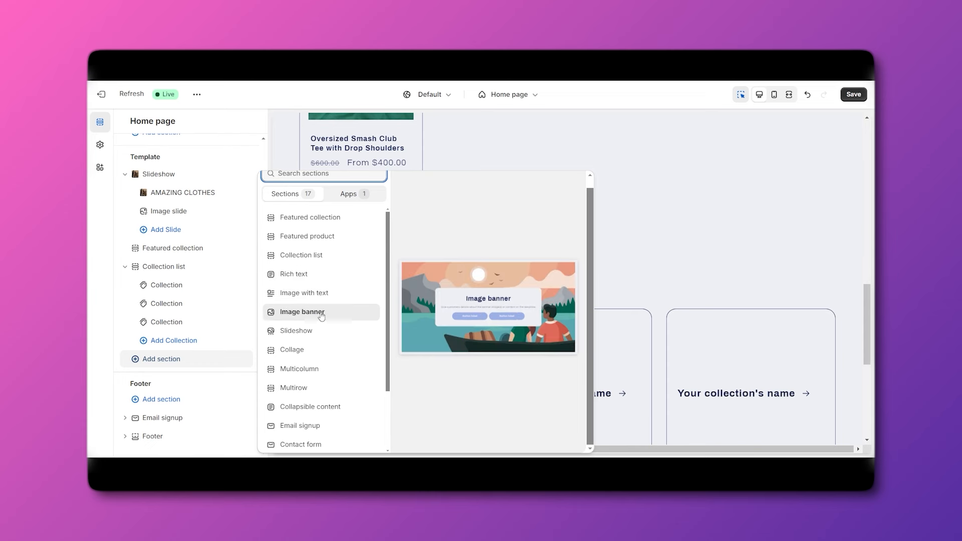
{"action": "scroll", "coordinate": [318, 351], "scroll_direction": "down", "scroll_amount": 2}
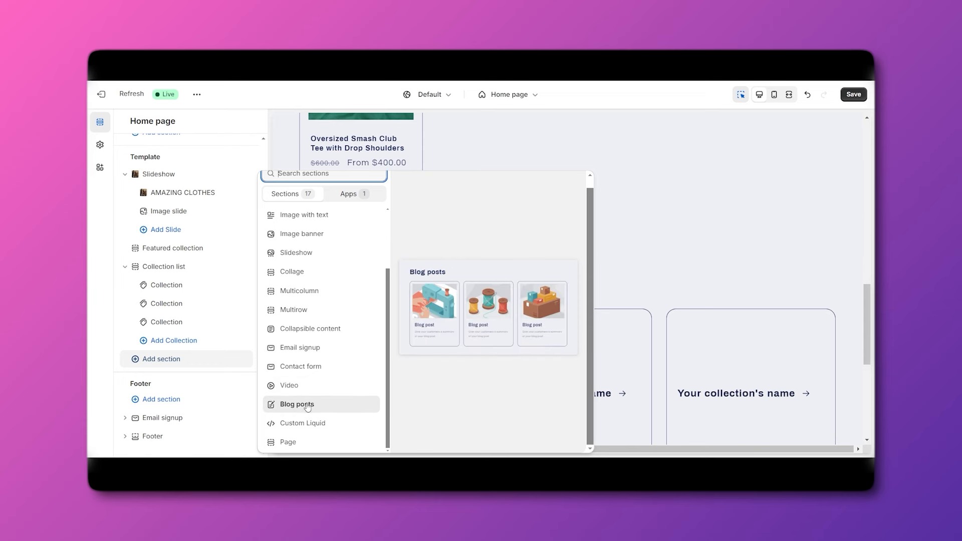
{"action": "left_click", "coordinate": [346, 195]}
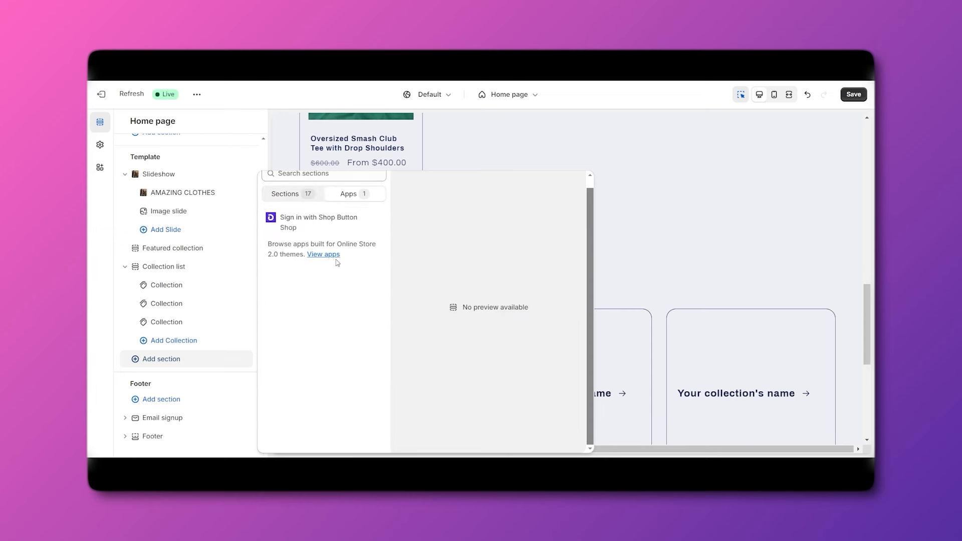
{"action": "left_click", "coordinate": [286, 193]}
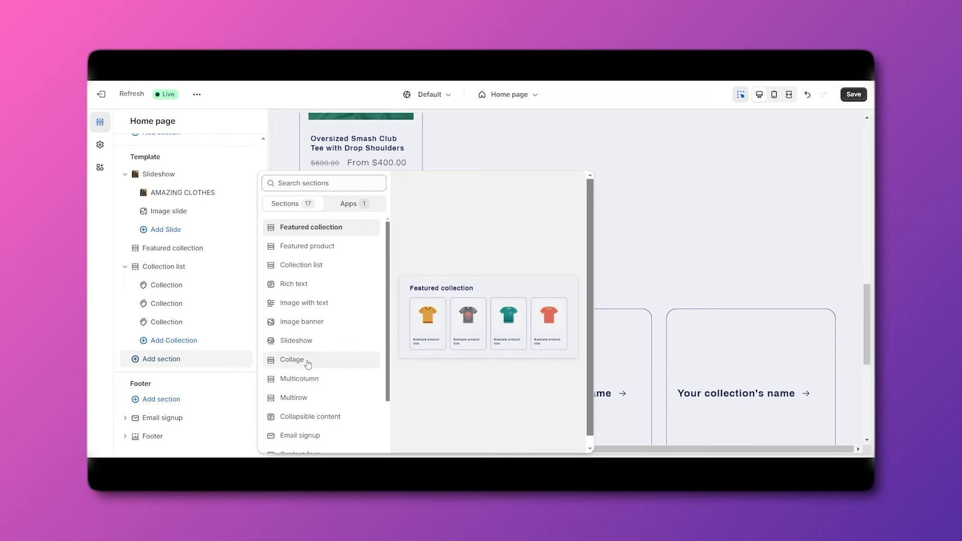
{"action": "scroll", "coordinate": [320, 396], "scroll_direction": "down", "scroll_amount": 3}
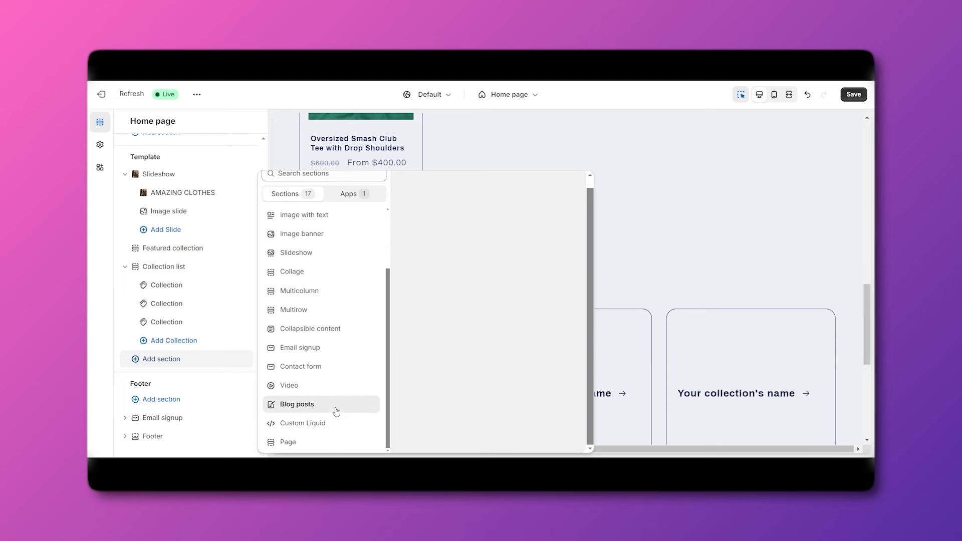
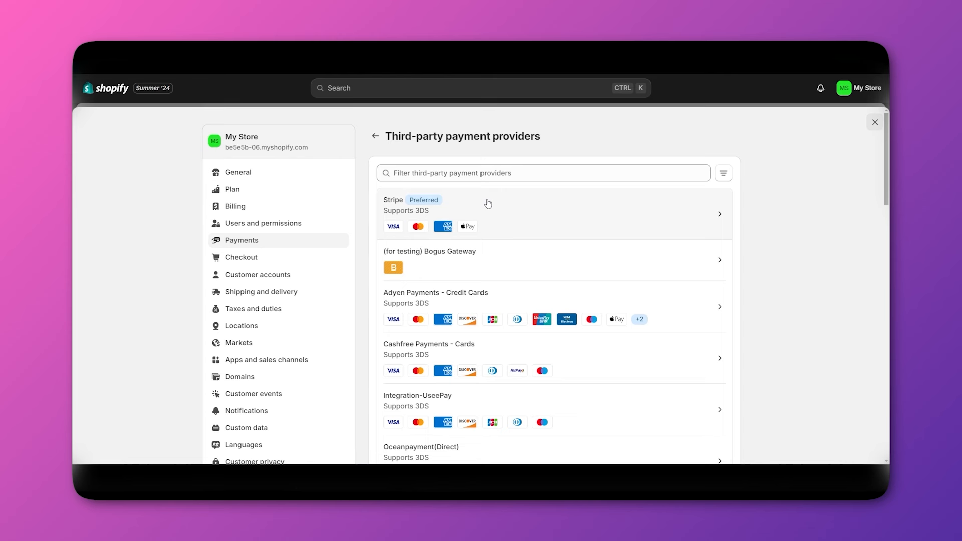
Filter the payment provider list for 'SHOPI', then clear the filter and browse all providers.
{"action": "left_click", "coordinate": [477, 174]}
{"action": "type", "text": "SHOPI"}
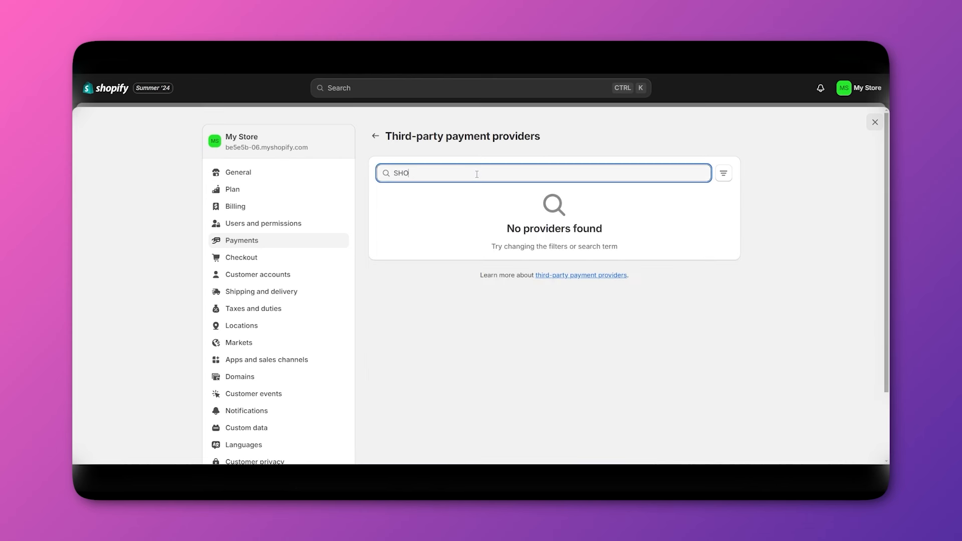
{"action": "key", "text": "BackSpace"}
{"action": "key", "text": "BackSpace"}
{"action": "key", "text": "BackSpace"}
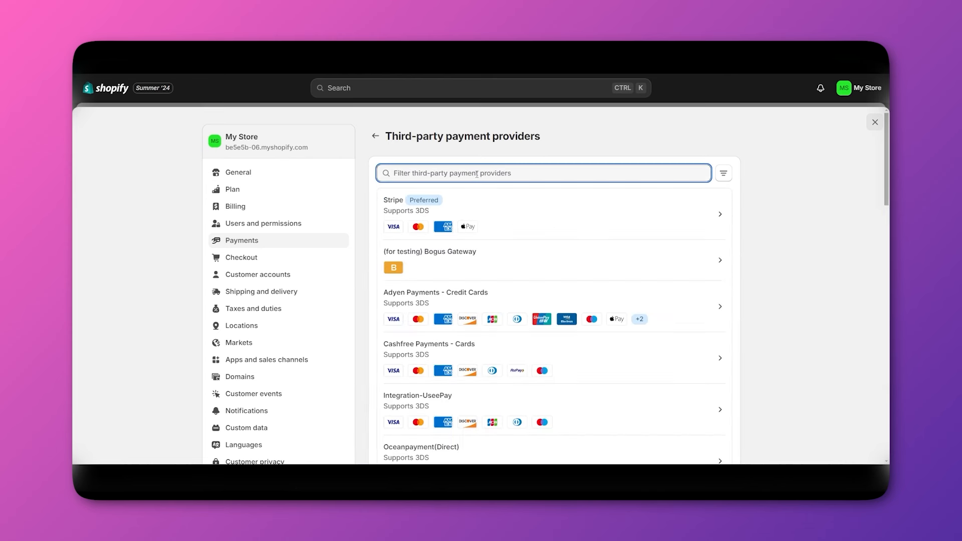
{"action": "left_click", "coordinate": [796, 250]}
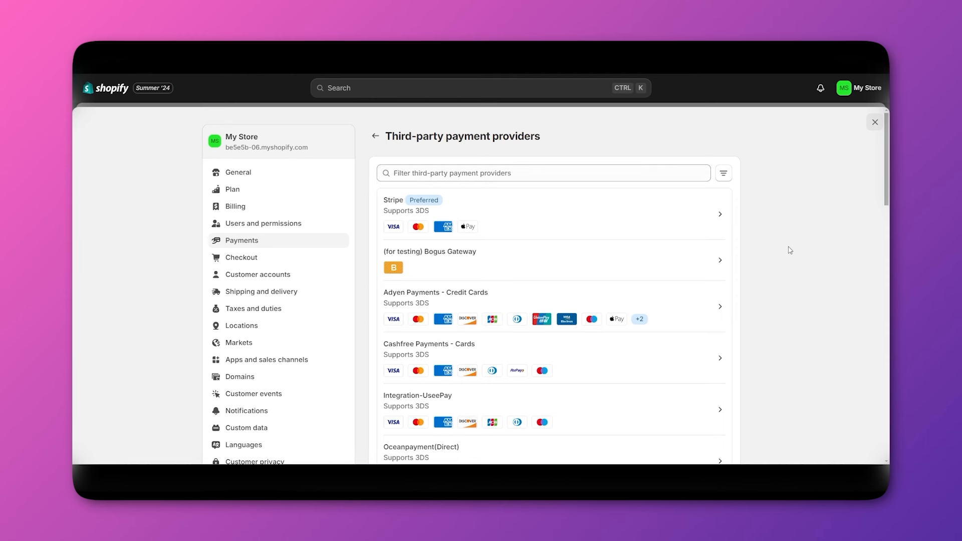
{"action": "scroll", "coordinate": [582, 328], "scroll_direction": "down", "scroll_amount": 1}
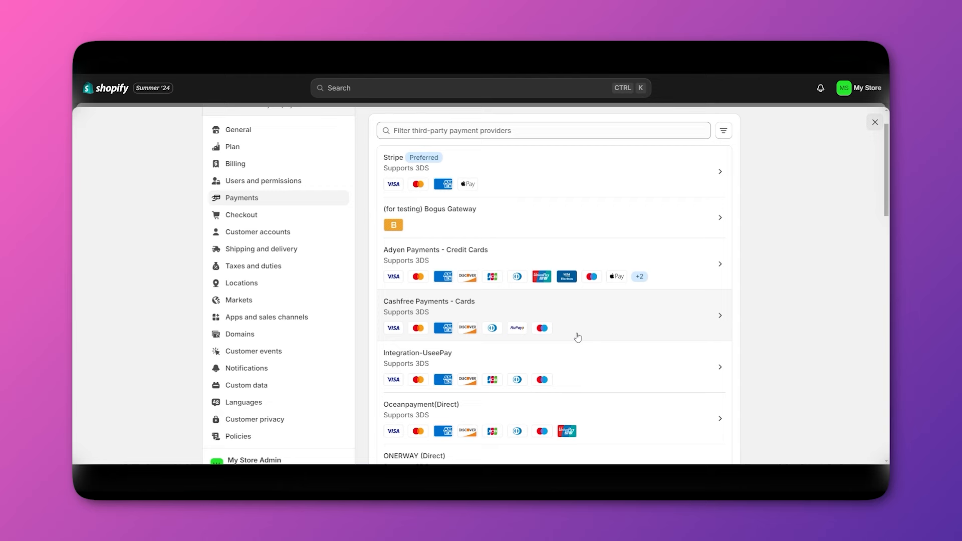
{"action": "scroll", "coordinate": [578, 338], "scroll_direction": "down", "scroll_amount": 2}
{"action": "scroll", "coordinate": [575, 321], "scroll_direction": "up", "scroll_amount": 3}
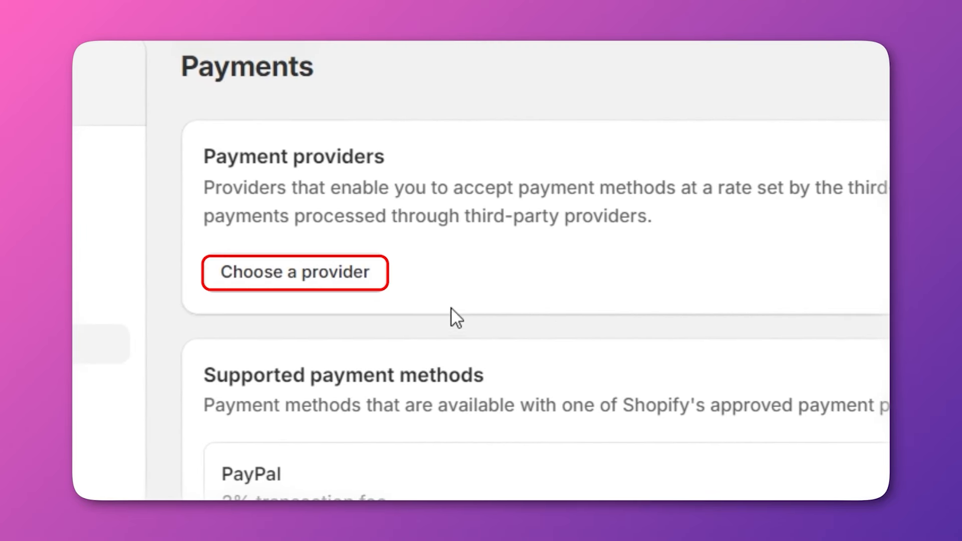
{"action": "left_click", "coordinate": [326, 276]}
{"action": "scroll", "coordinate": [481, 299], "scroll_direction": "down", "scroll_amount": 5}
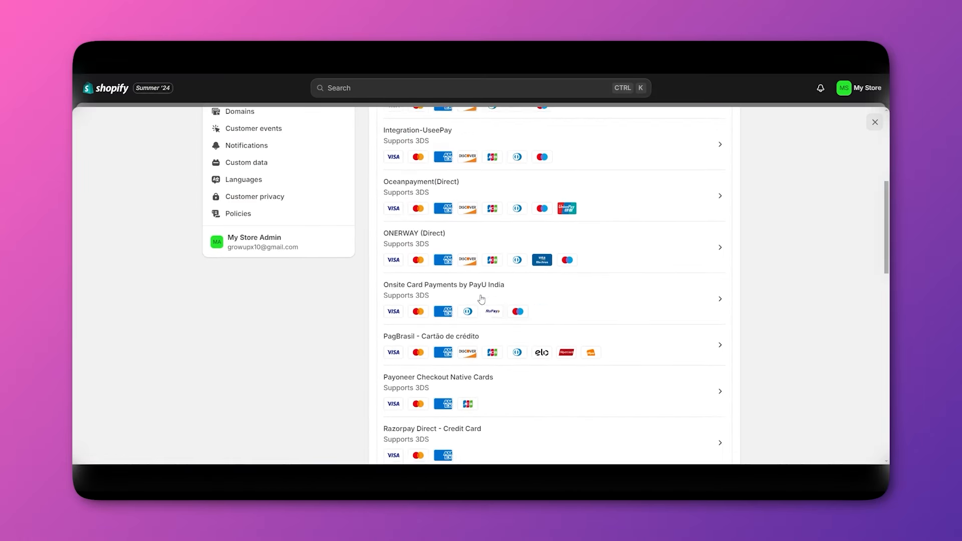
{"action": "scroll", "coordinate": [482, 299], "scroll_direction": "up", "scroll_amount": 5}
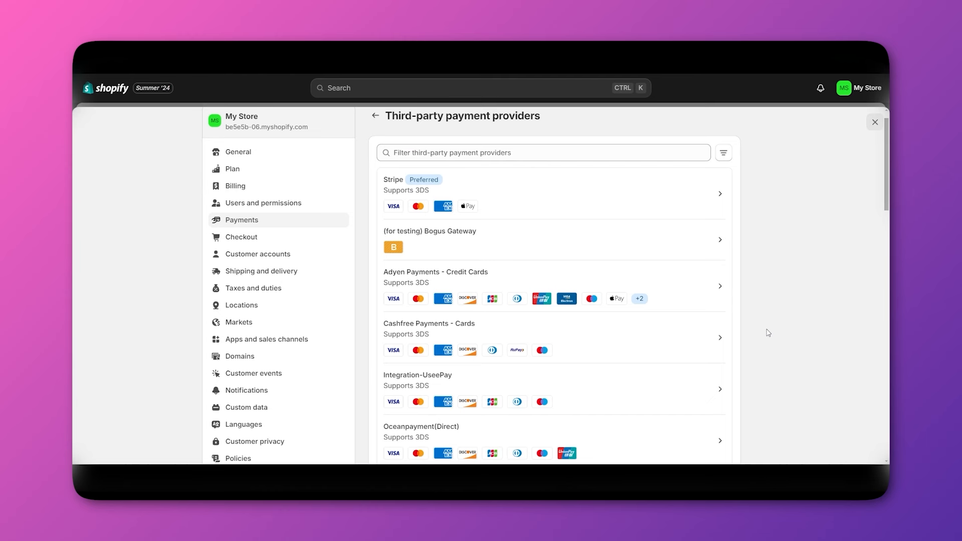
{"action": "scroll", "coordinate": [768, 332], "scroll_direction": "up", "scroll_amount": 1}
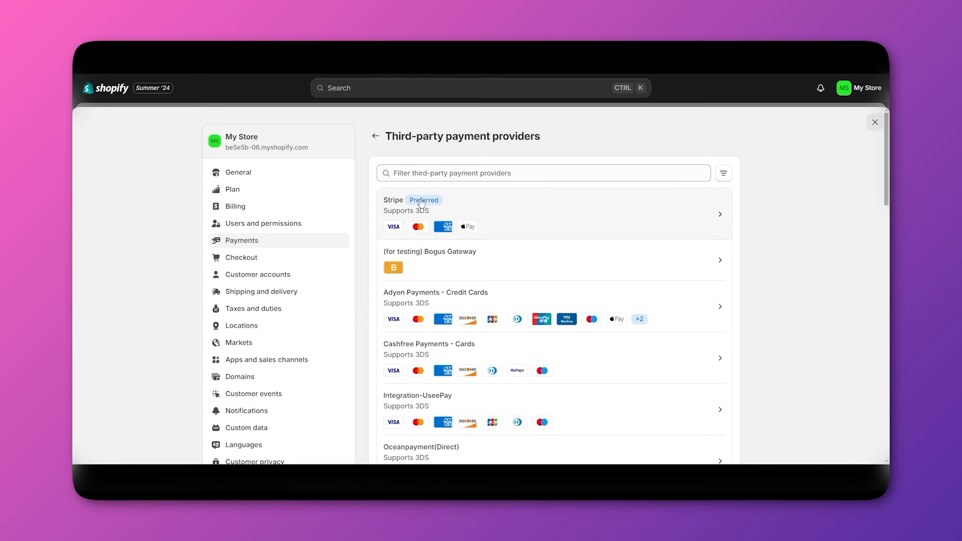
Connect Stripe by signing in with the account e-mail, declining to save the password.
{"action": "left_click", "coordinate": [498, 219]}
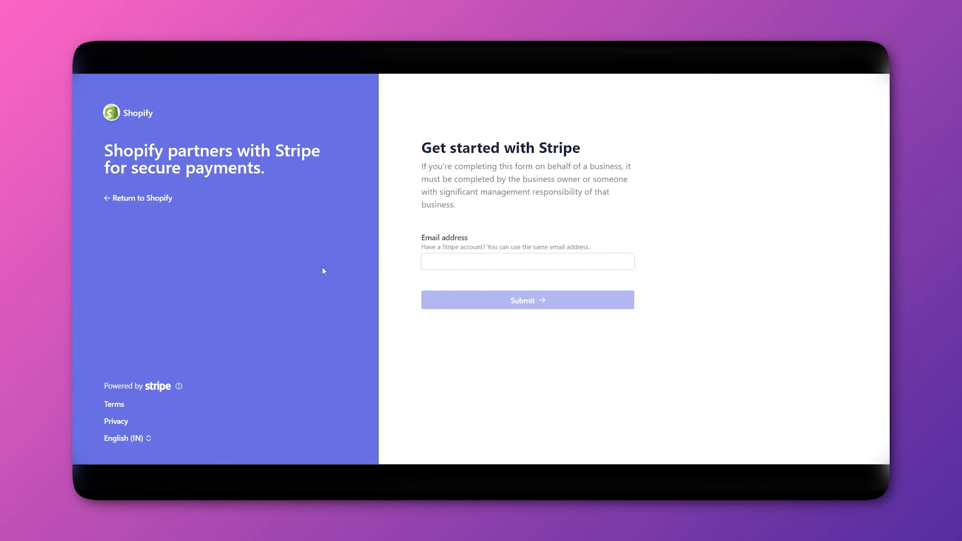
{"action": "left_click", "coordinate": [433, 259]}
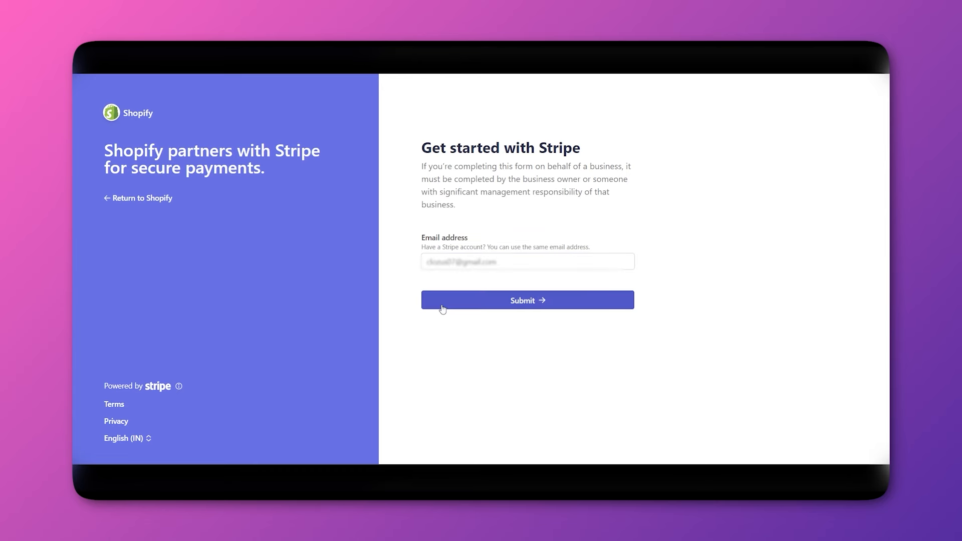
{"action": "left_click", "coordinate": [443, 309]}
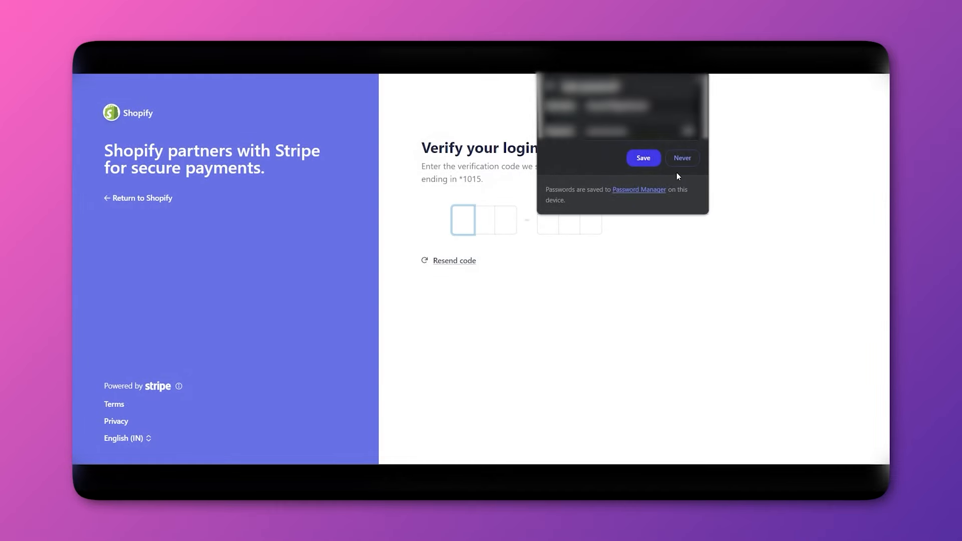
{"action": "left_click", "coordinate": [682, 159]}
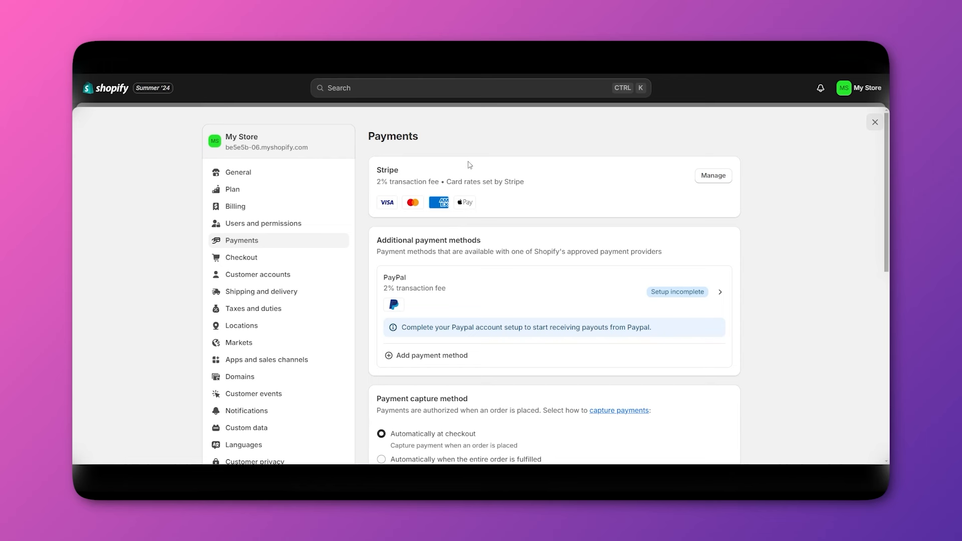
{"action": "scroll", "coordinate": [483, 171], "scroll_direction": "down", "scroll_amount": 1}
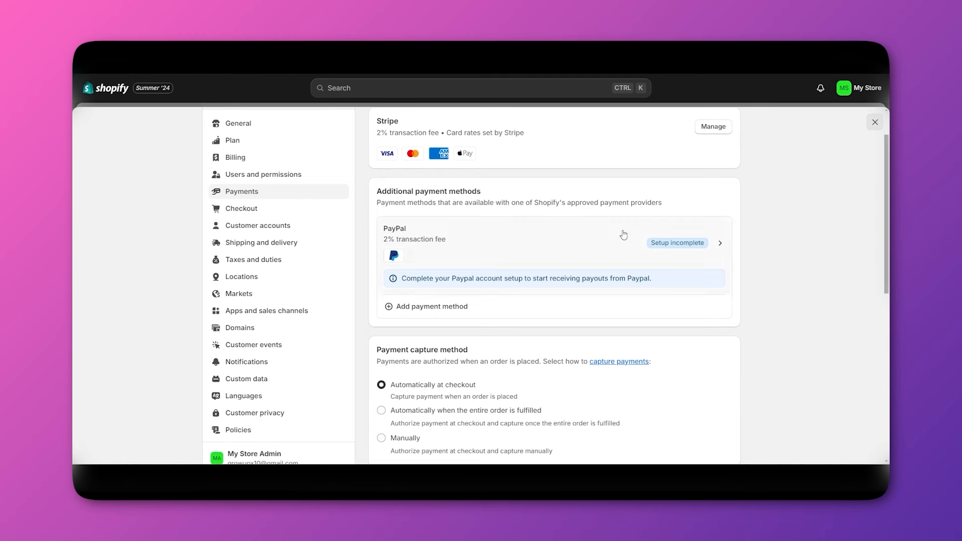
{"action": "scroll", "coordinate": [750, 269], "scroll_direction": "up", "scroll_amount": 1}
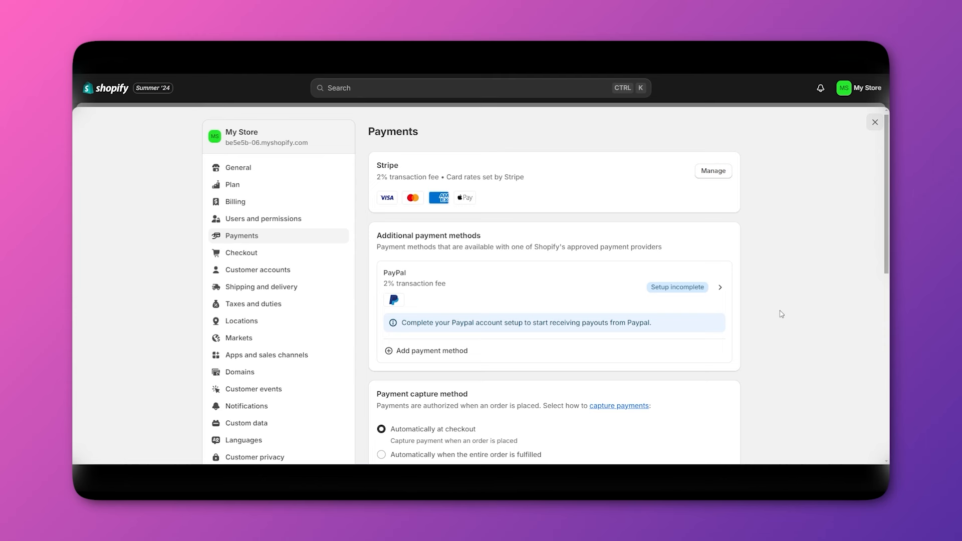
{"action": "scroll", "coordinate": [764, 318], "scroll_direction": "down", "scroll_amount": 1}
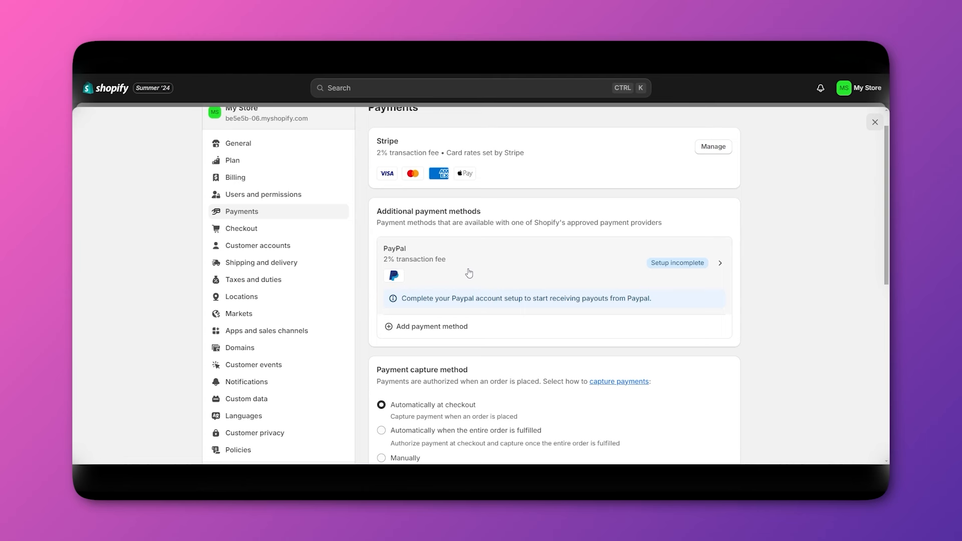
Open PayPal Express Checkout, resume its incomplete setup, then close the settings window.
{"action": "left_click", "coordinate": [546, 275]}
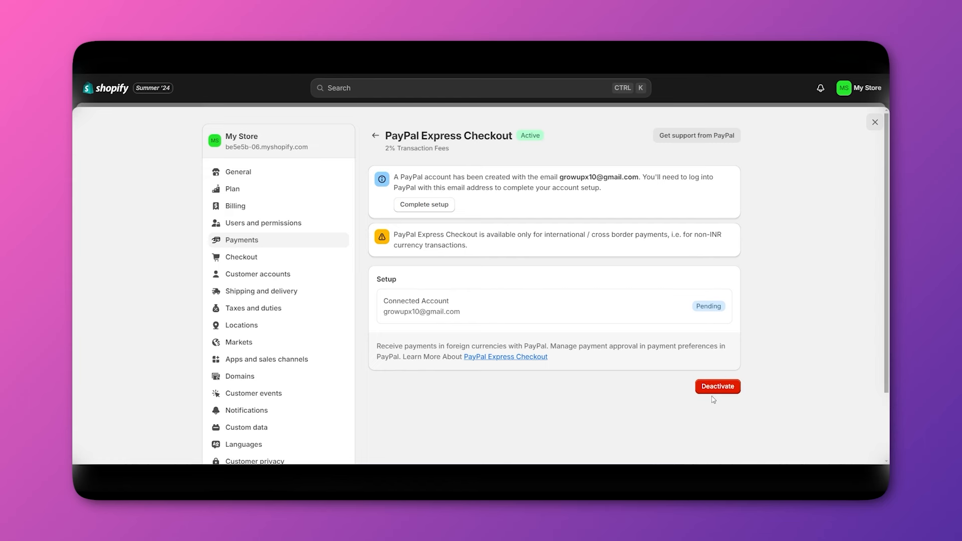
{"action": "left_click", "coordinate": [425, 209]}
{"action": "left_click", "coordinate": [875, 123]}
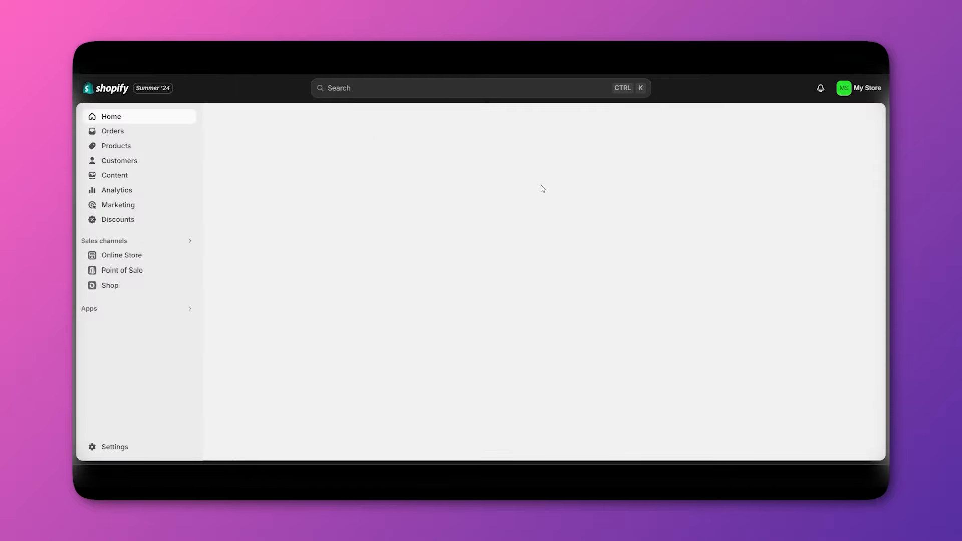
Open the store settings and go to the Payments page.
{"action": "left_click", "coordinate": [118, 450]}
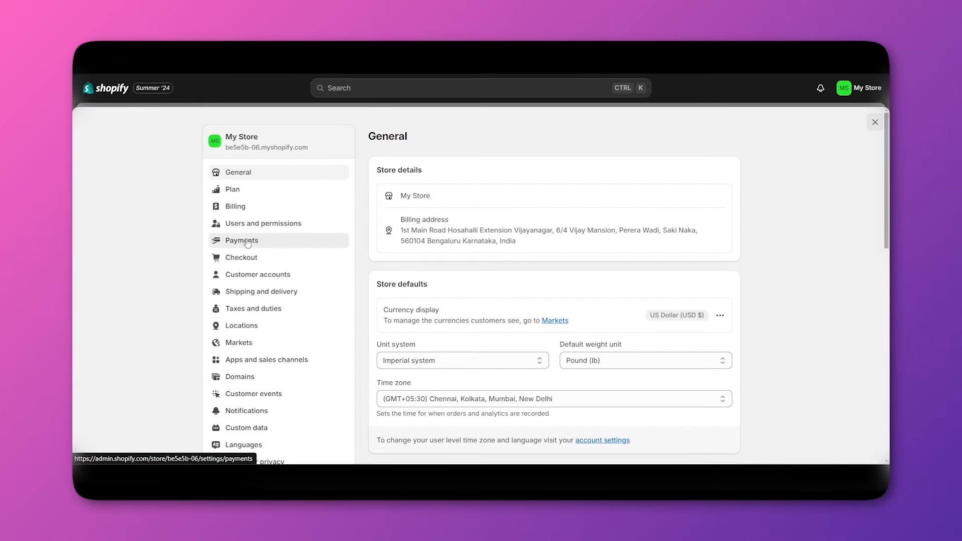
{"action": "left_click", "coordinate": [248, 241]}
{"action": "scroll", "coordinate": [511, 303], "scroll_direction": "down", "scroll_amount": 4}
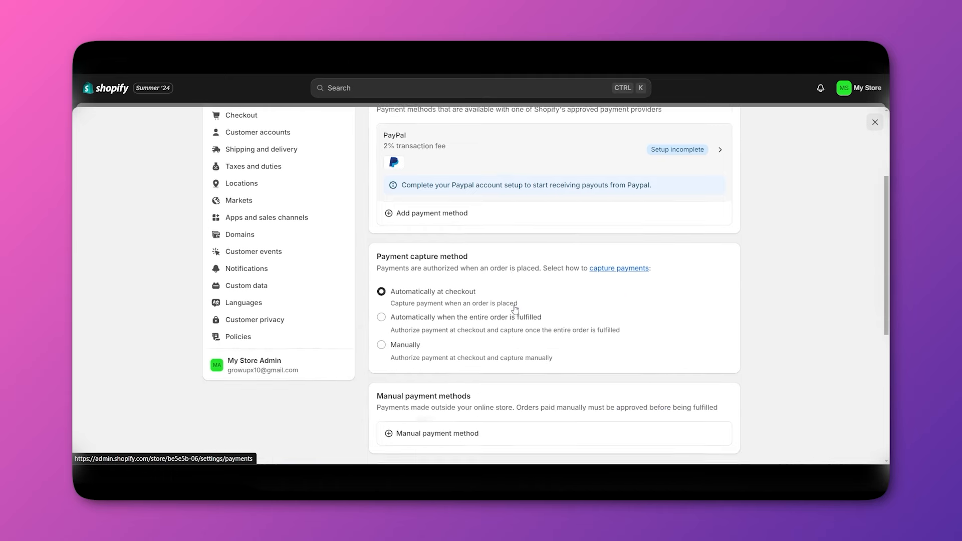
{"action": "scroll", "coordinate": [434, 243], "scroll_direction": "up", "scroll_amount": 1}
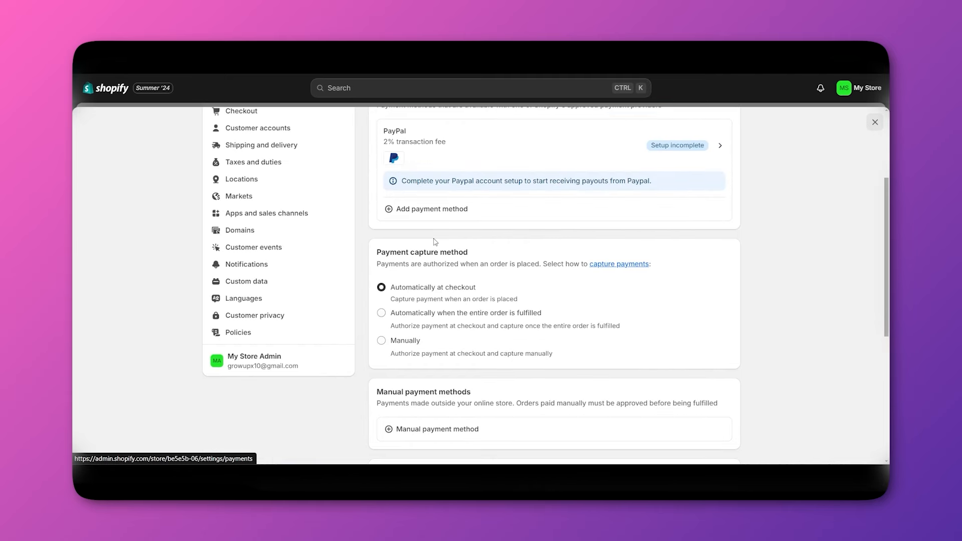
{"action": "scroll", "coordinate": [435, 242], "scroll_direction": "up", "scroll_amount": 1}
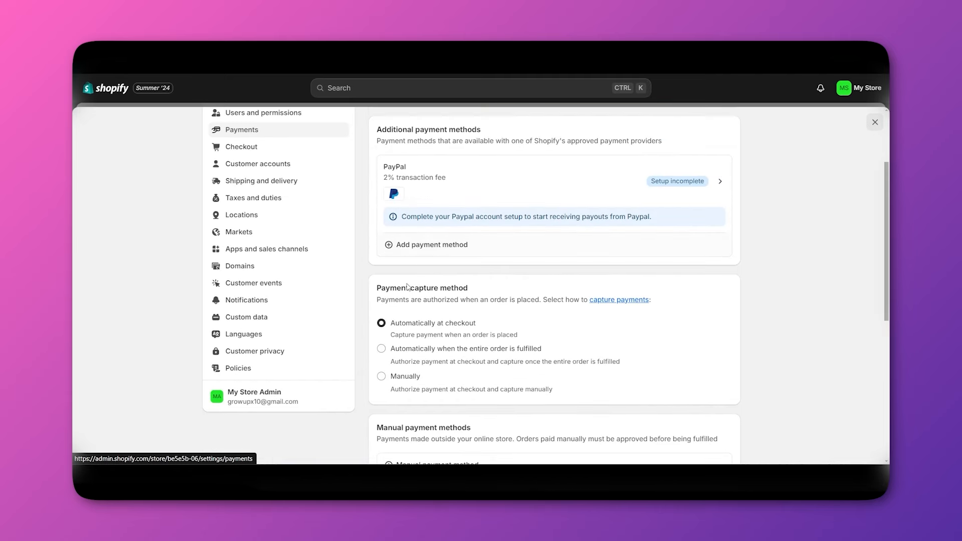
Try adding a payment method by provider, then go back and scroll to Payment capture method.
{"action": "left_click", "coordinate": [407, 250]}
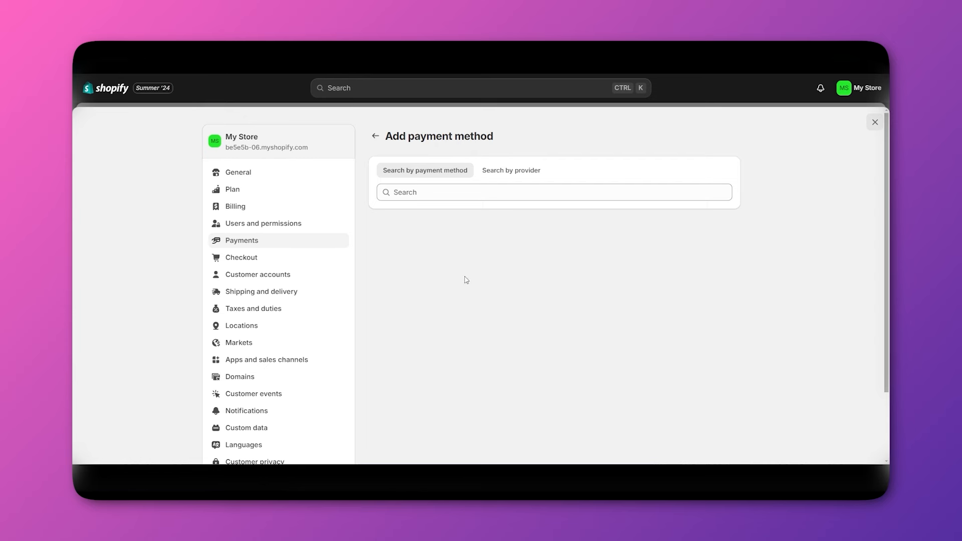
{"action": "left_click", "coordinate": [500, 176]}
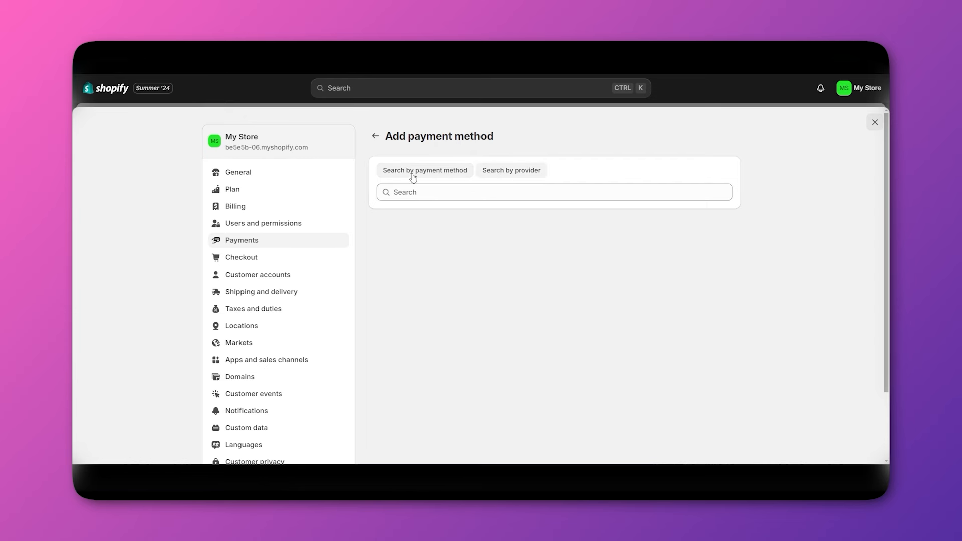
{"action": "left_click", "coordinate": [376, 136]}
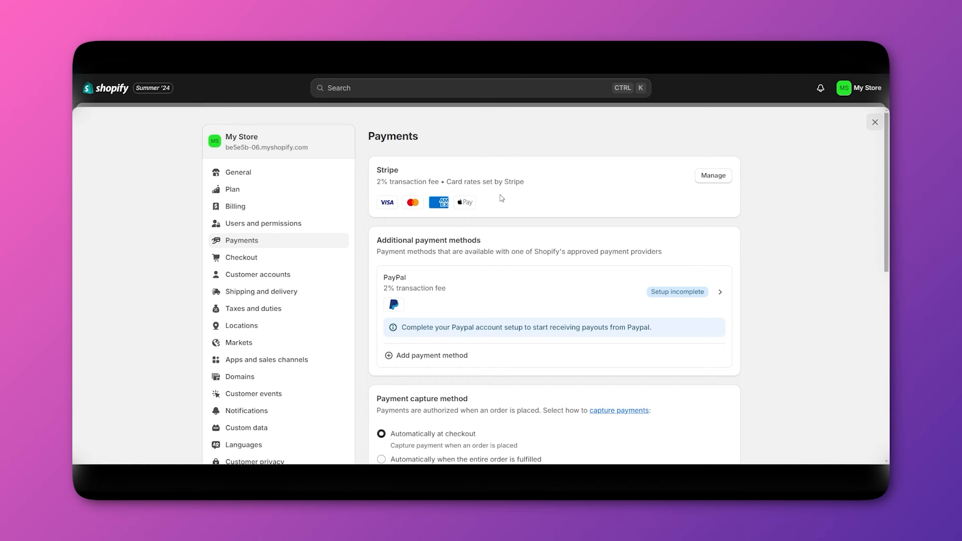
{"action": "scroll", "coordinate": [502, 198], "scroll_direction": "down", "scroll_amount": 4}
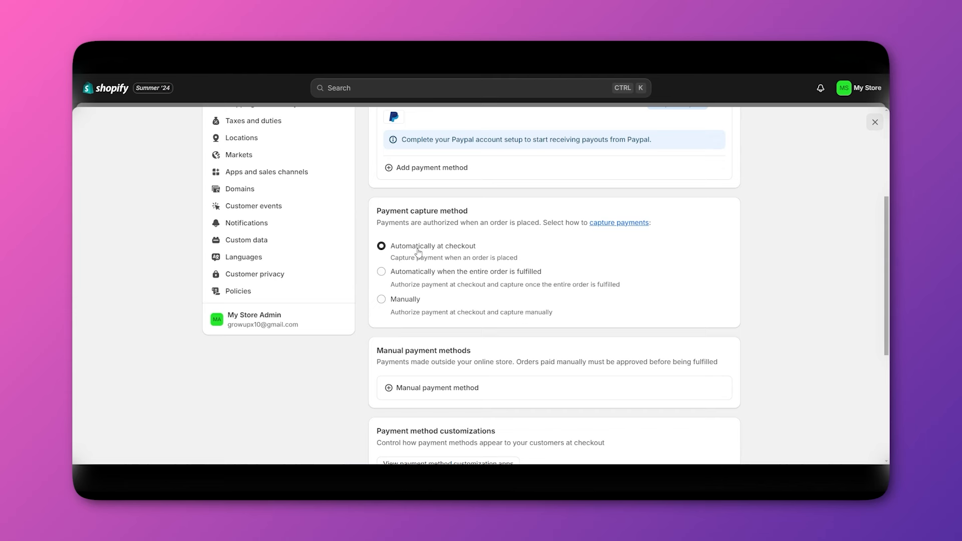
{"action": "left_click", "coordinate": [382, 301]}
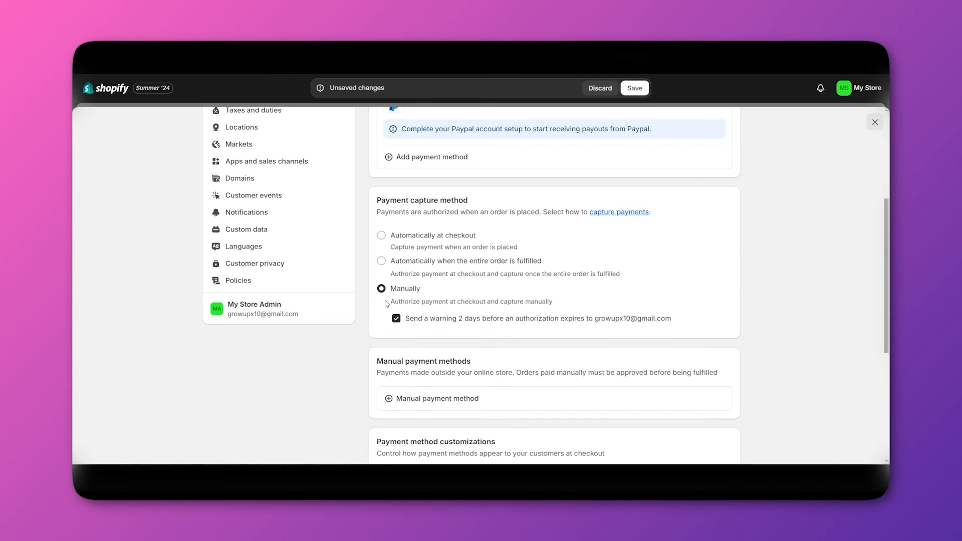
{"action": "left_click", "coordinate": [383, 236]}
{"action": "scroll", "coordinate": [449, 260], "scroll_direction": "down", "scroll_amount": 3}
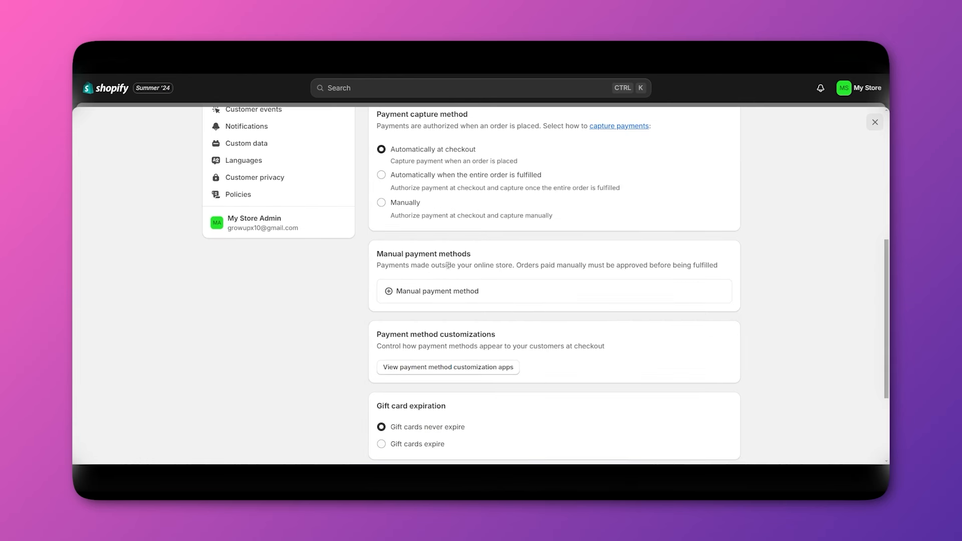
{"action": "scroll", "coordinate": [456, 311], "scroll_direction": "down", "scroll_amount": 5}
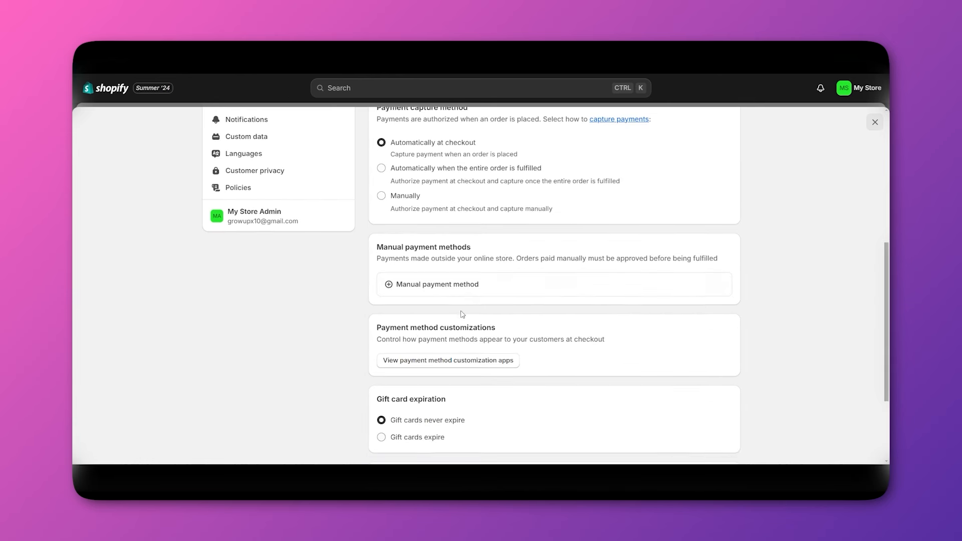
{"action": "scroll", "coordinate": [462, 315], "scroll_direction": "up", "scroll_amount": 4}
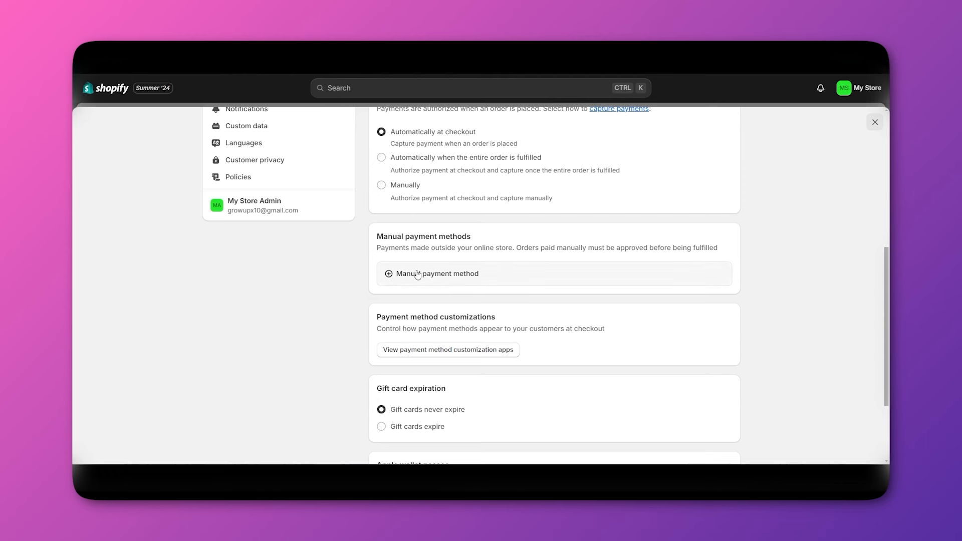
{"action": "scroll", "coordinate": [403, 293], "scroll_direction": "down", "scroll_amount": 4}
{"action": "scroll", "coordinate": [332, 253], "scroll_direction": "up", "scroll_amount": 3}
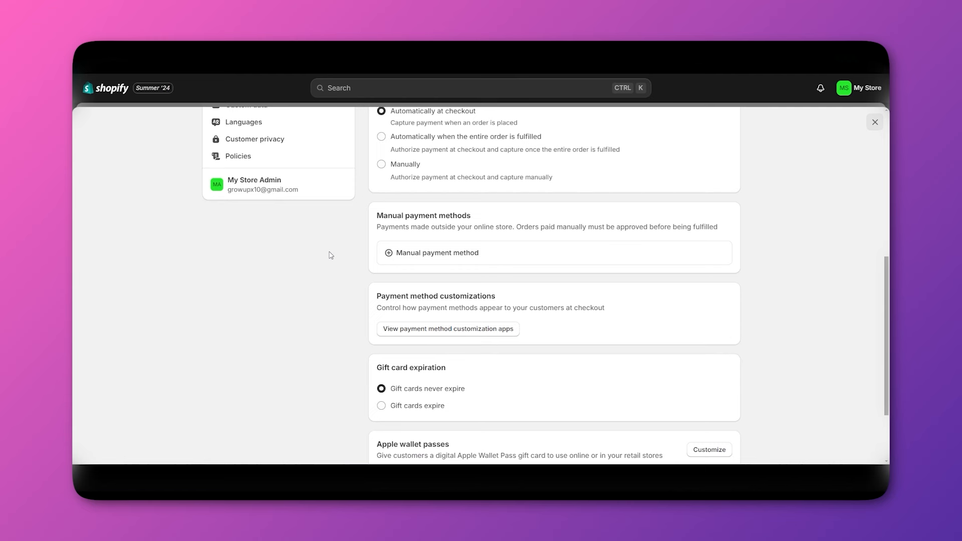
{"action": "scroll", "coordinate": [330, 256], "scroll_direction": "up", "scroll_amount": 2}
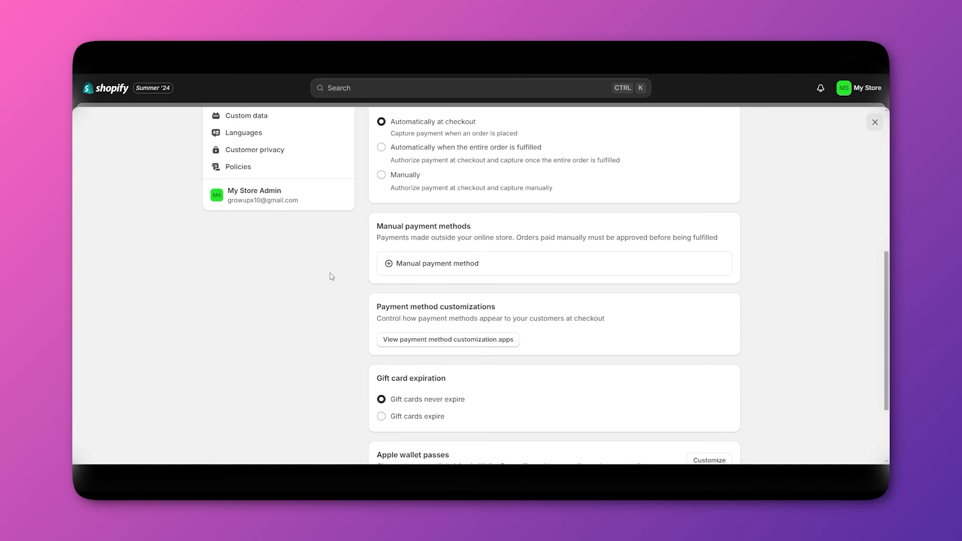
{"action": "scroll", "coordinate": [356, 294], "scroll_direction": "down", "scroll_amount": 4}
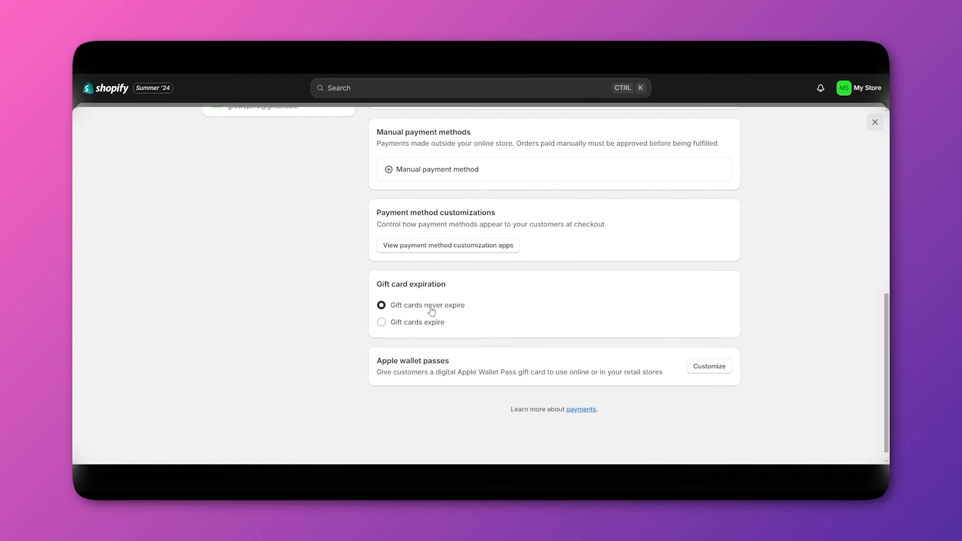
{"action": "scroll", "coordinate": [569, 310], "scroll_direction": "up", "scroll_amount": 3}
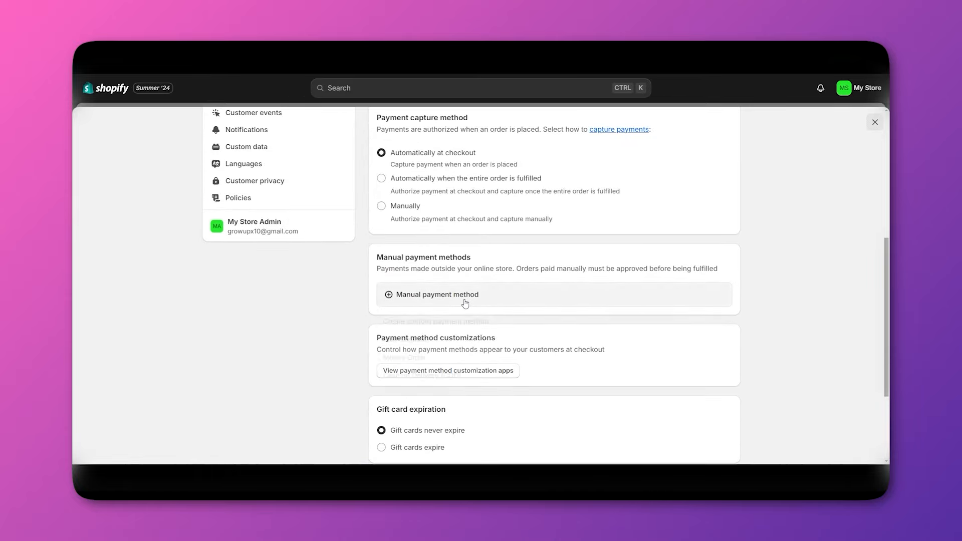
{"action": "left_click", "coordinate": [464, 301]}
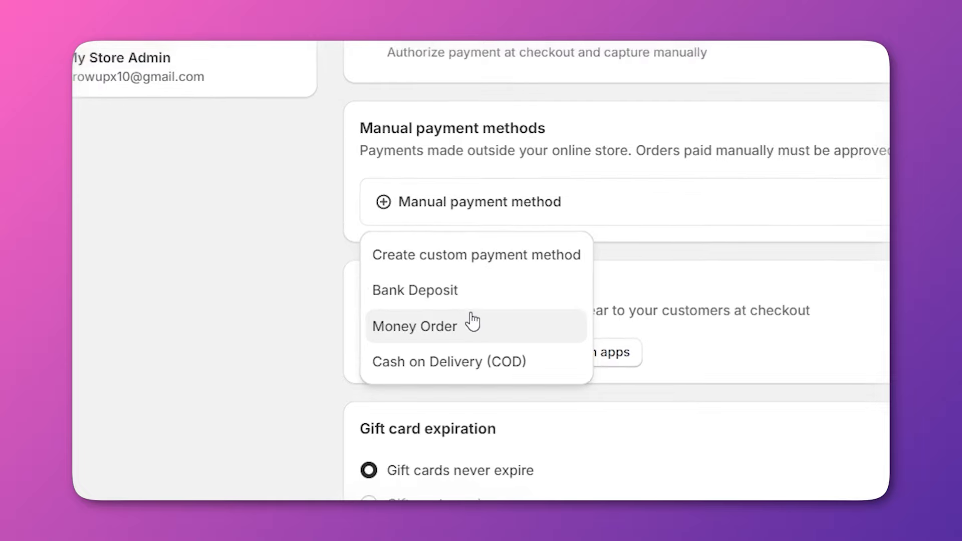
{"action": "left_click", "coordinate": [450, 380]}
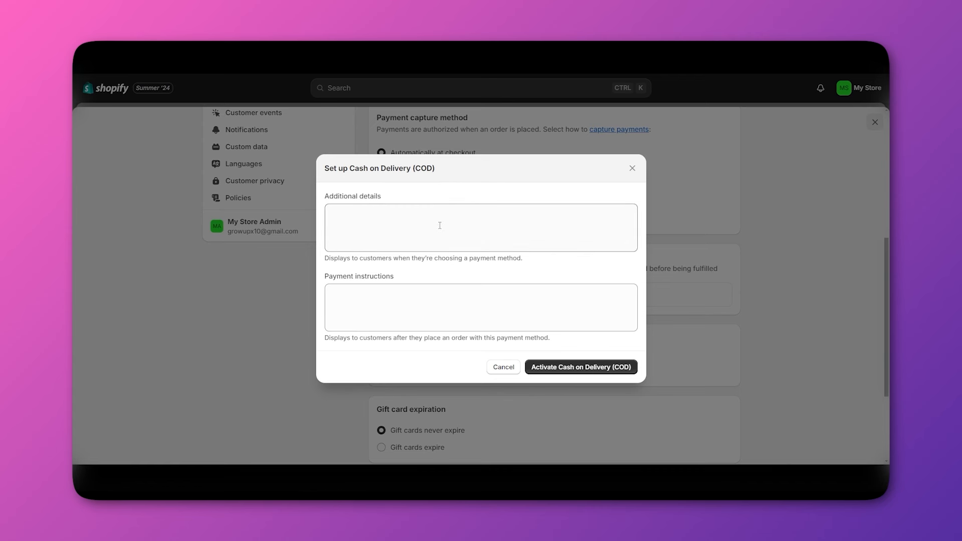
{"action": "left_click", "coordinate": [354, 211]}
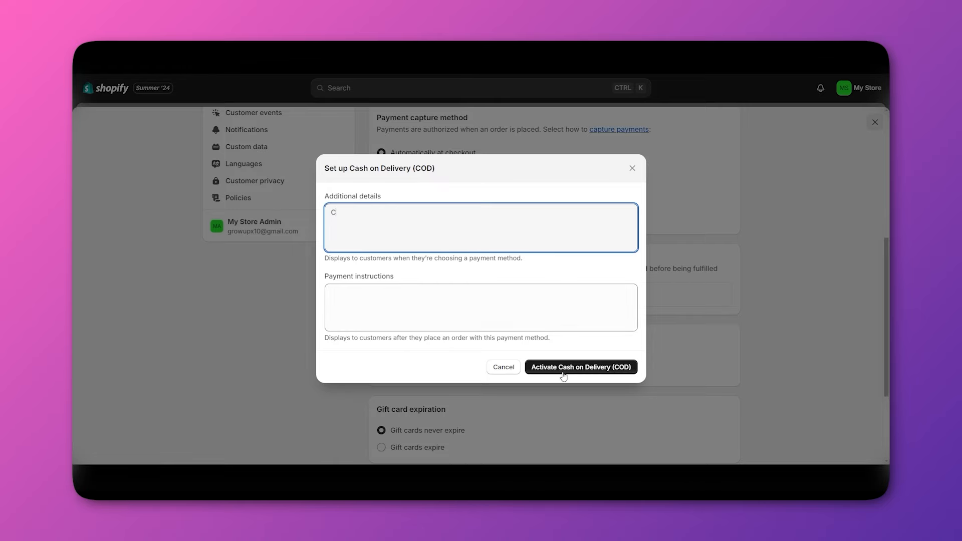
{"action": "left_click", "coordinate": [632, 168]}
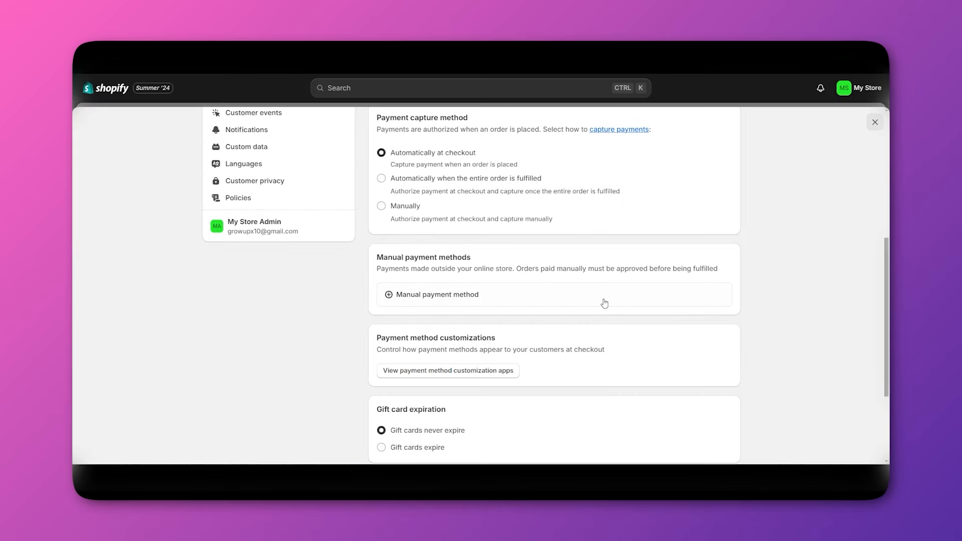
Go to Users and permissions and check that collaborators need a request code.
{"action": "scroll", "coordinate": [617, 356], "scroll_direction": "up", "scroll_amount": 1}
{"action": "scroll", "coordinate": [621, 358], "scroll_direction": "down", "scroll_amount": 4}
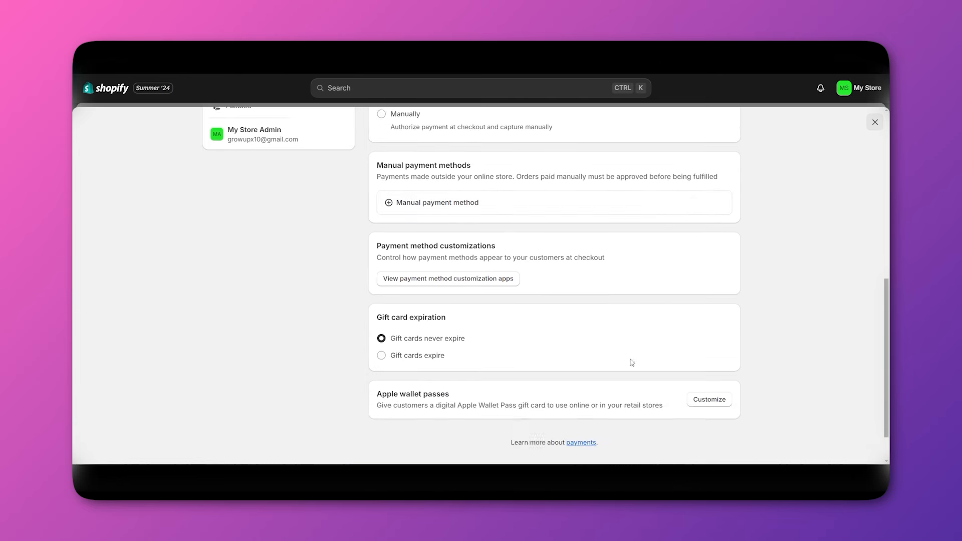
{"action": "scroll", "coordinate": [633, 363], "scroll_direction": "up", "scroll_amount": 1}
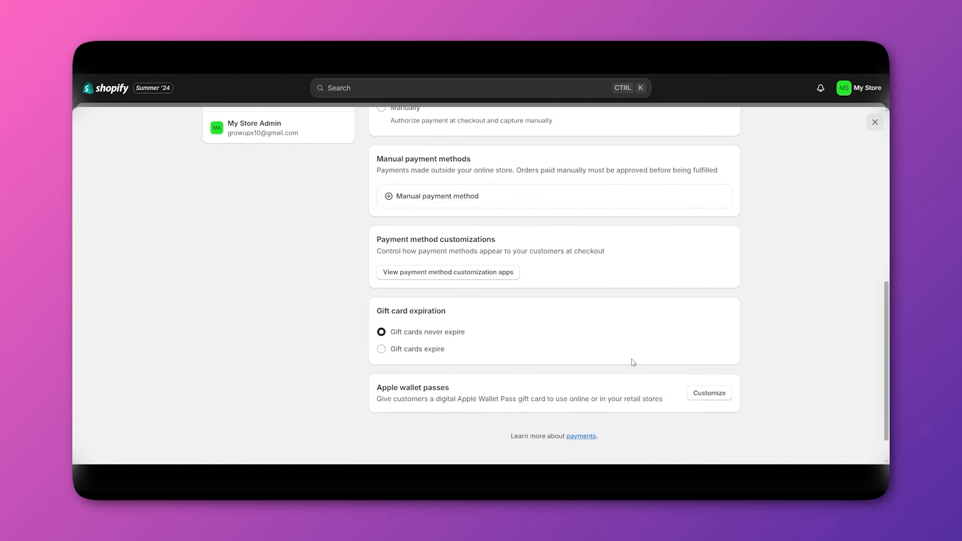
{"action": "scroll", "coordinate": [633, 362], "scroll_direction": "up", "scroll_amount": 1}
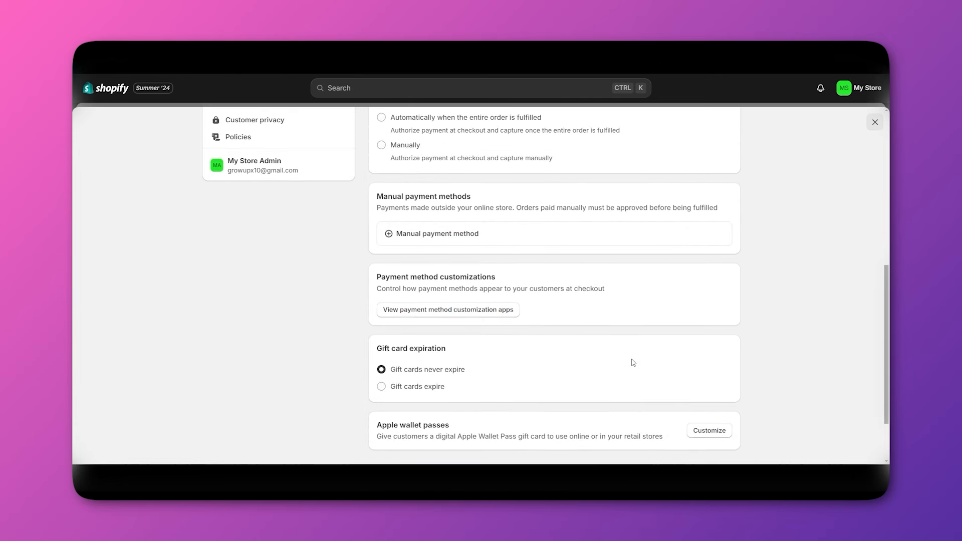
{"action": "scroll", "coordinate": [453, 341], "scroll_direction": "up", "scroll_amount": 2}
{"action": "scroll", "coordinate": [294, 355], "scroll_direction": "up", "scroll_amount": 5}
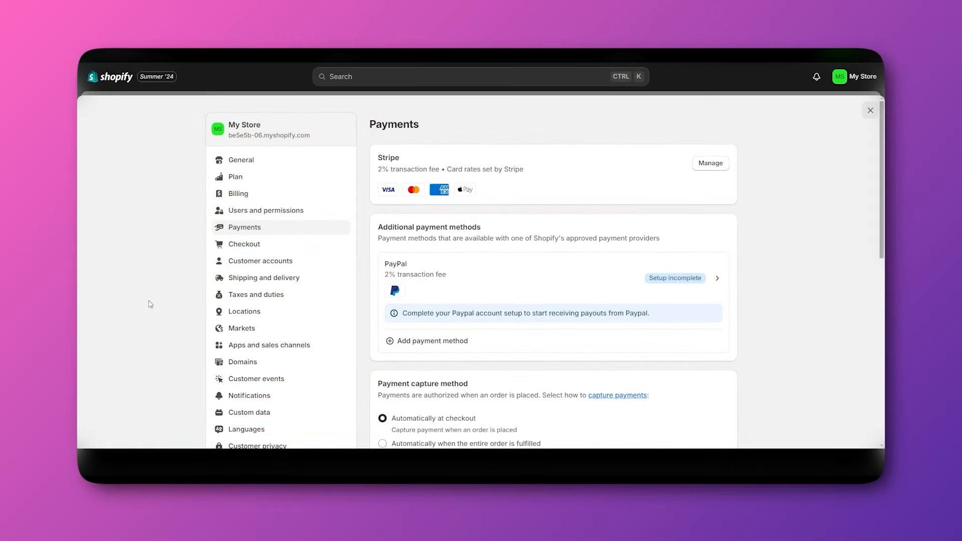
{"action": "left_click", "coordinate": [245, 214]}
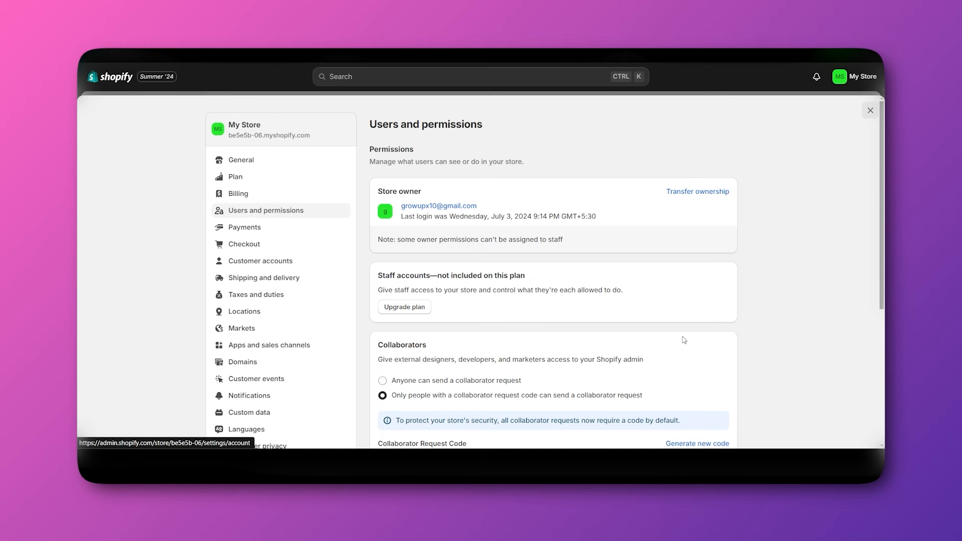
{"action": "scroll", "coordinate": [684, 337], "scroll_direction": "down", "scroll_amount": 2}
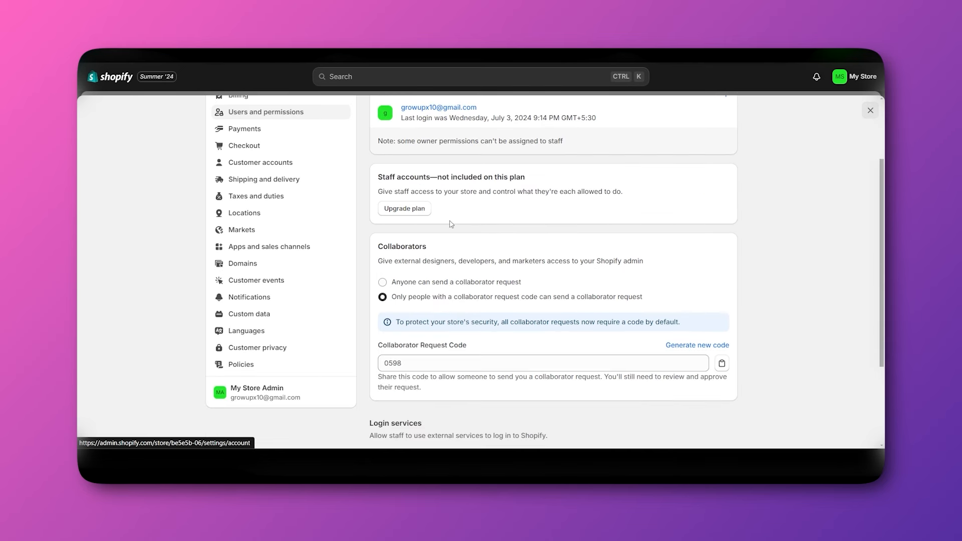
{"action": "scroll", "coordinate": [452, 224], "scroll_direction": "up", "scroll_amount": 1}
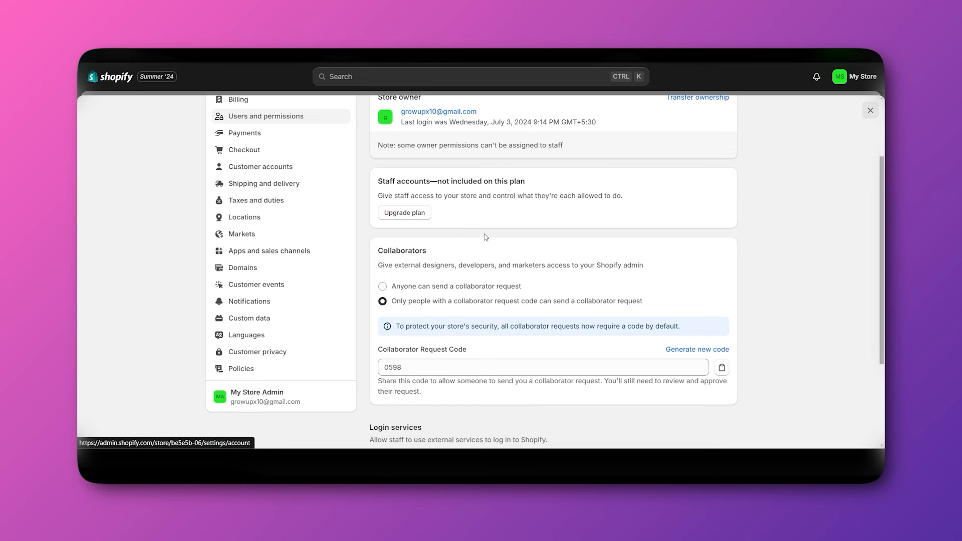
{"action": "scroll", "coordinate": [486, 237], "scroll_direction": "down", "scroll_amount": 1}
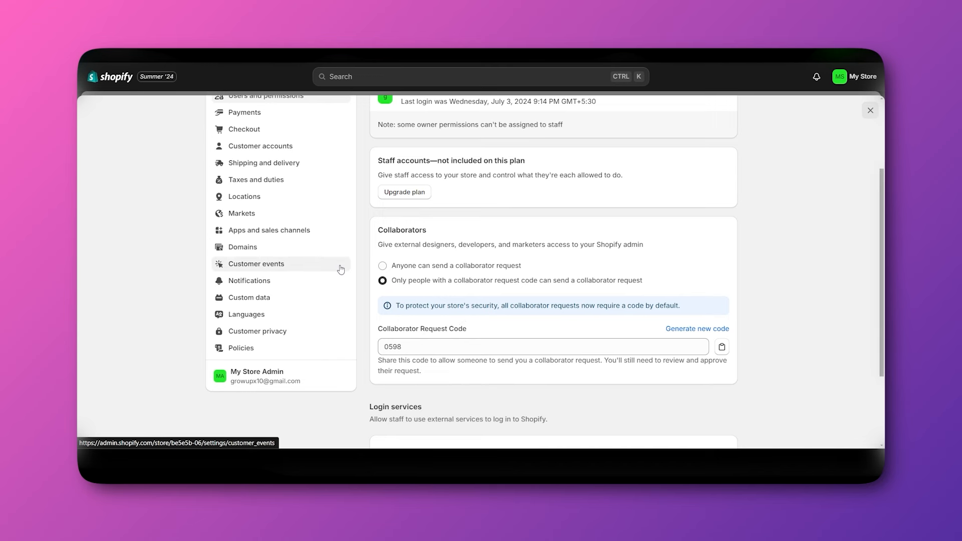
{"action": "scroll", "coordinate": [341, 270], "scroll_direction": "up", "scroll_amount": 1}
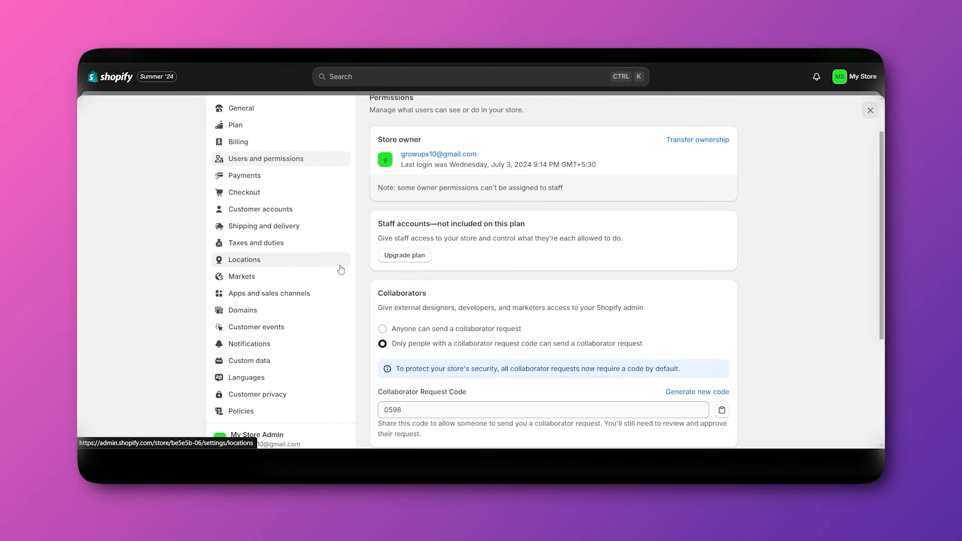
Open Shipping and delivery and review the General profile's Domestic and International rates.
{"action": "left_click", "coordinate": [261, 228]}
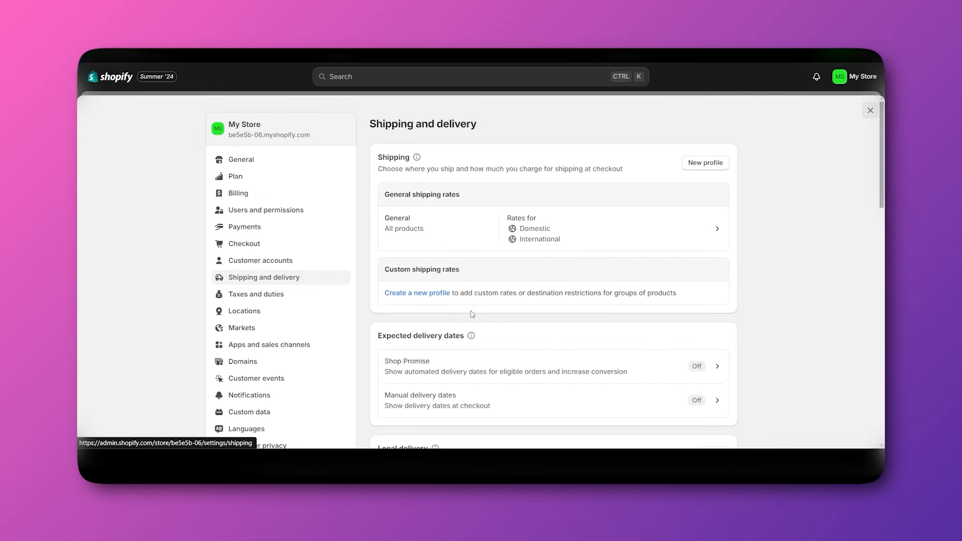
{"action": "scroll", "coordinate": [478, 316], "scroll_direction": "down", "scroll_amount": 1}
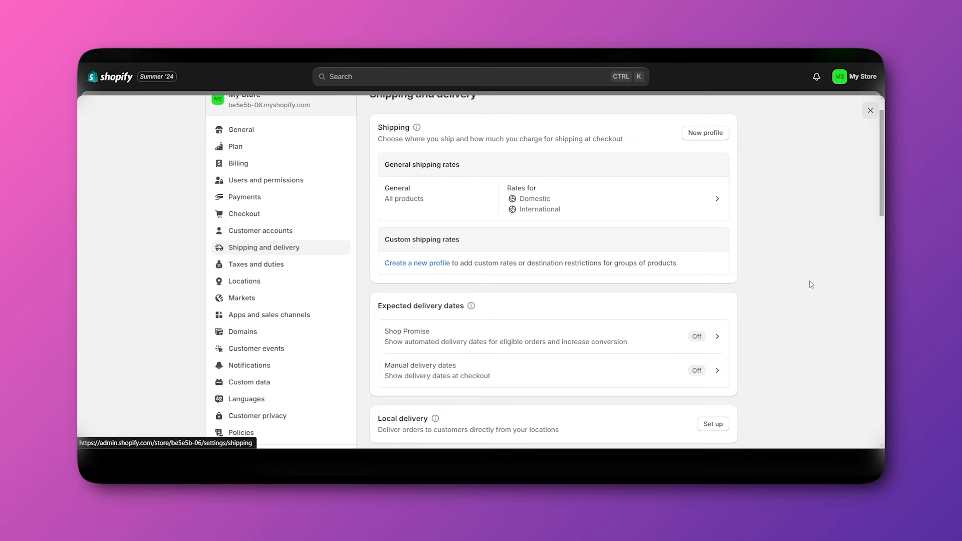
{"action": "scroll", "coordinate": [811, 285], "scroll_direction": "up", "scroll_amount": 1}
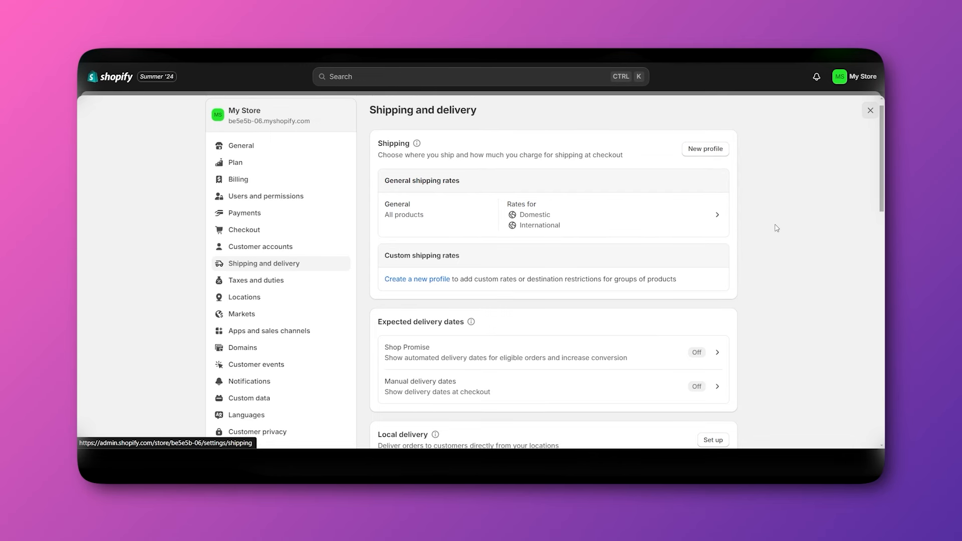
{"action": "scroll", "coordinate": [776, 228], "scroll_direction": "down", "scroll_amount": 2}
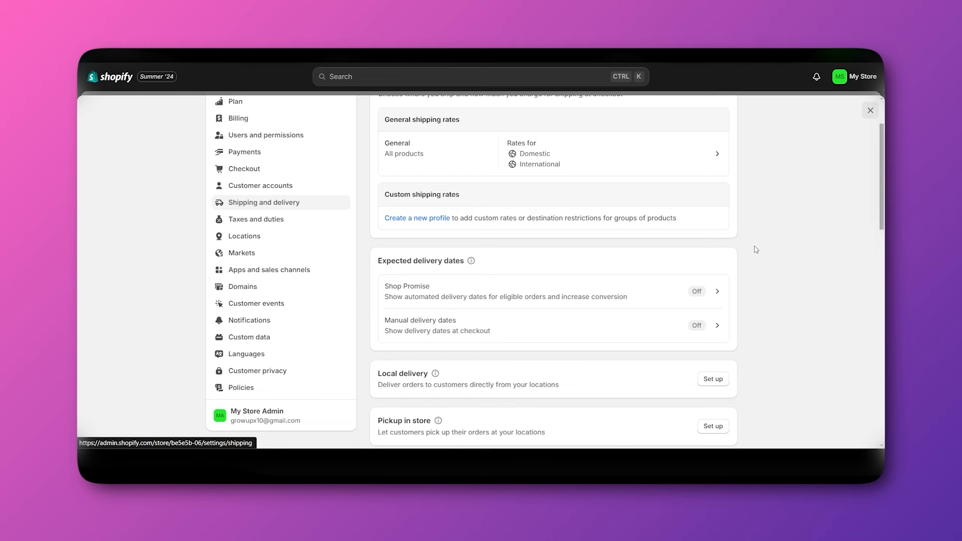
{"action": "scroll", "coordinate": [757, 250], "scroll_direction": "down", "scroll_amount": 2}
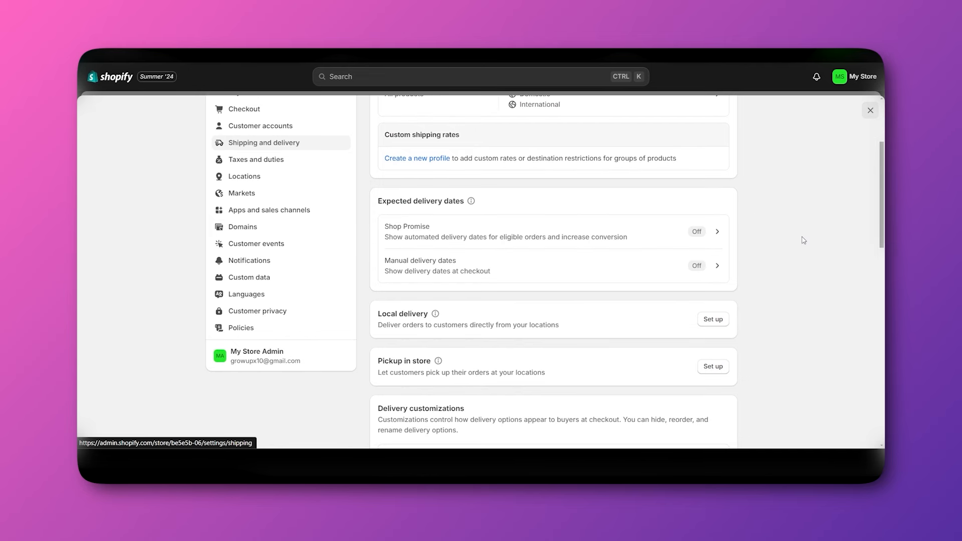
{"action": "scroll", "coordinate": [804, 241], "scroll_direction": "up", "scroll_amount": 4}
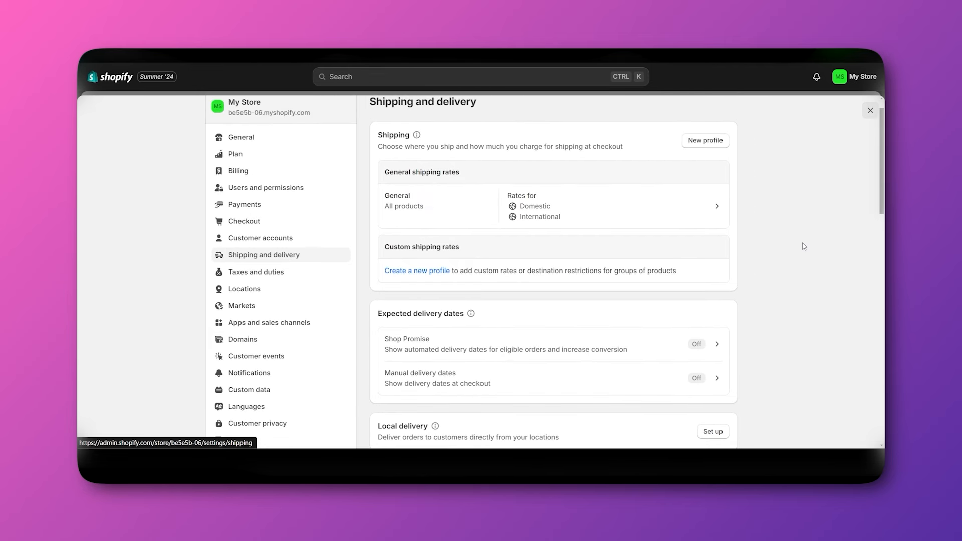
{"action": "scroll", "coordinate": [803, 233], "scroll_direction": "up", "scroll_amount": 1}
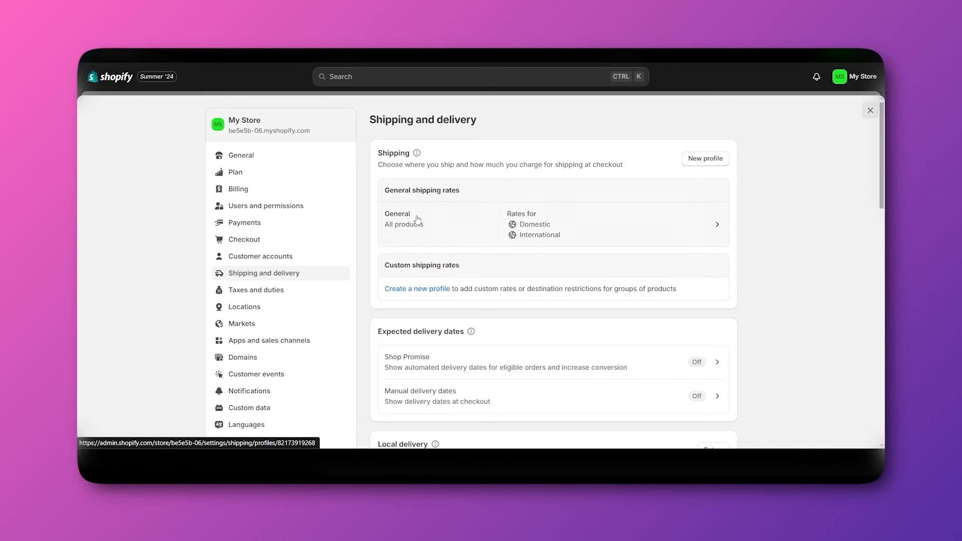
Start a new 'Fragile products' shipping profile, closing the product picker without adding products.
{"action": "left_click", "coordinate": [698, 162]}
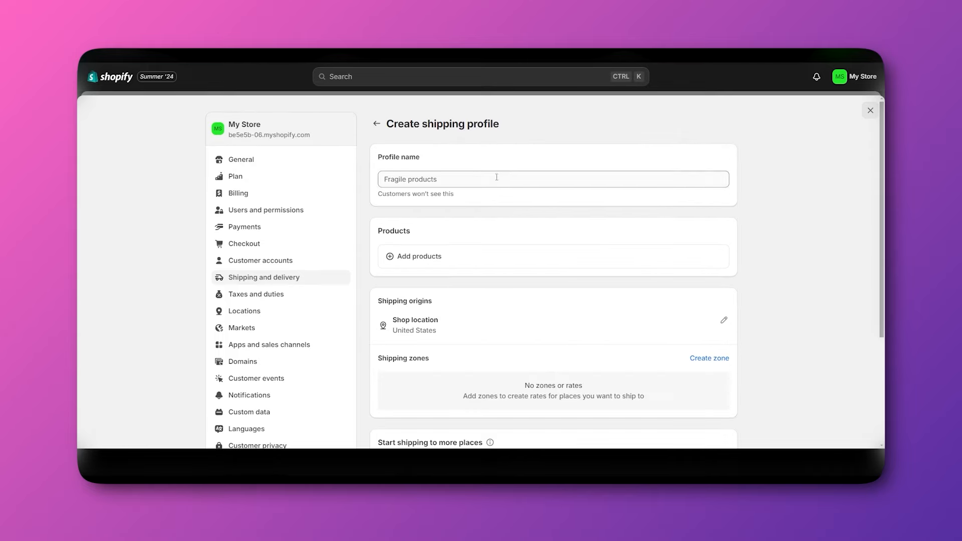
{"action": "left_click", "coordinate": [498, 177]}
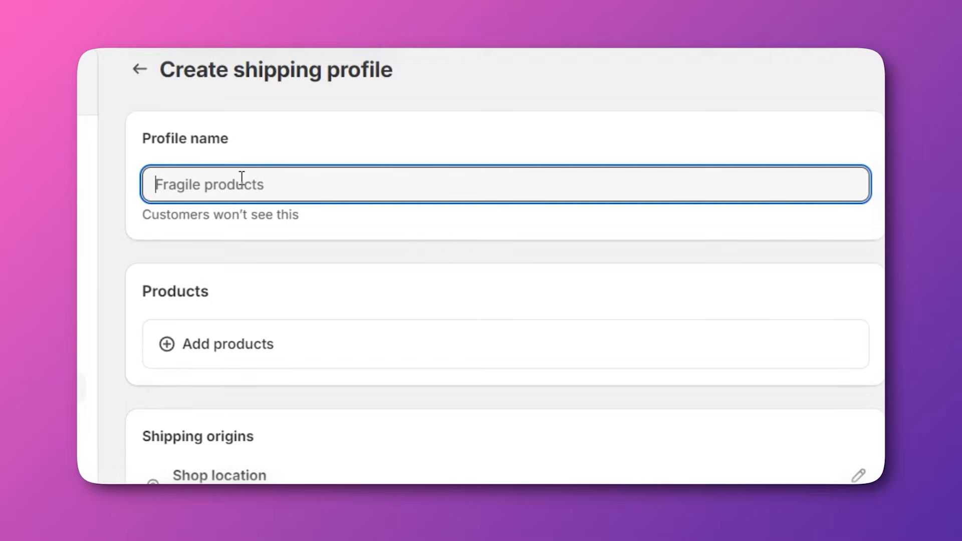
{"action": "left_click", "coordinate": [201, 335]}
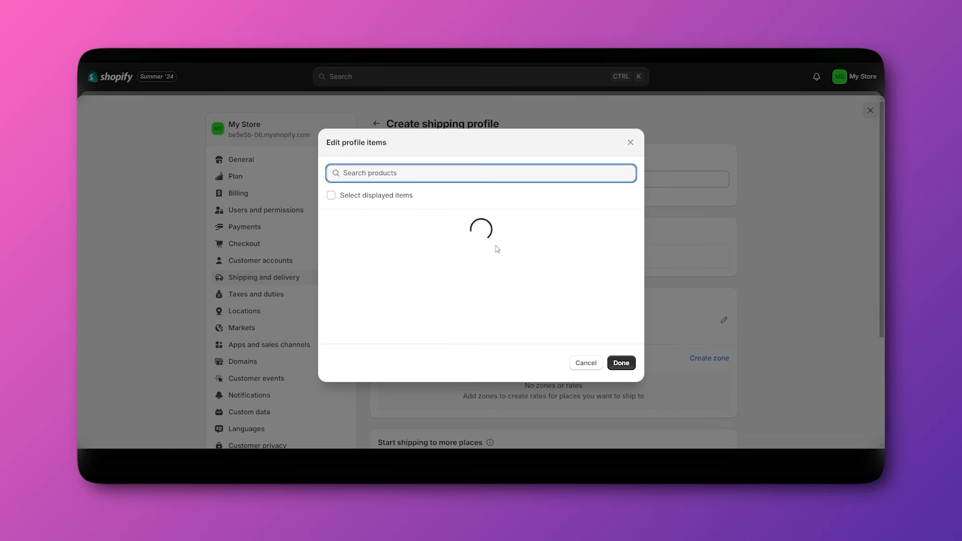
{"action": "left_click", "coordinate": [631, 144]}
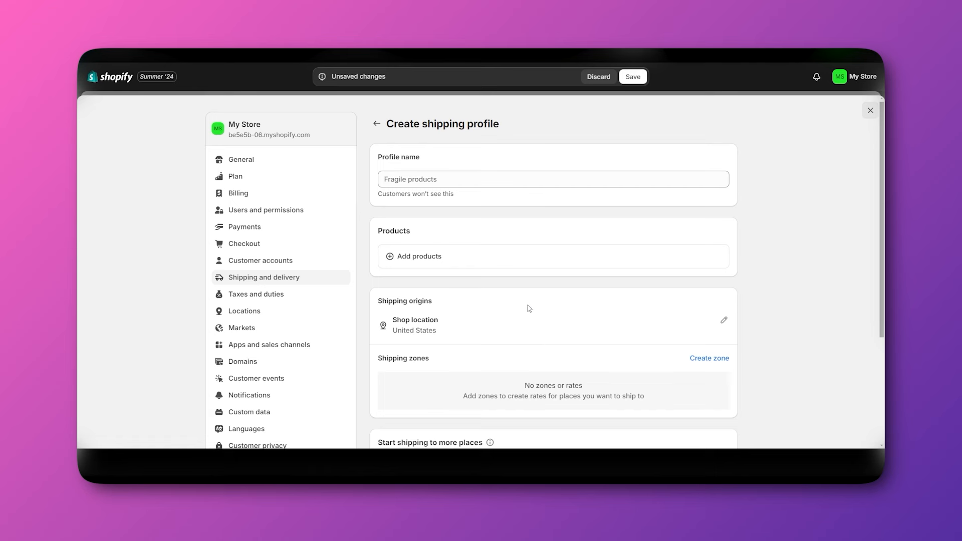
{"action": "scroll", "coordinate": [504, 333], "scroll_direction": "down", "scroll_amount": 1}
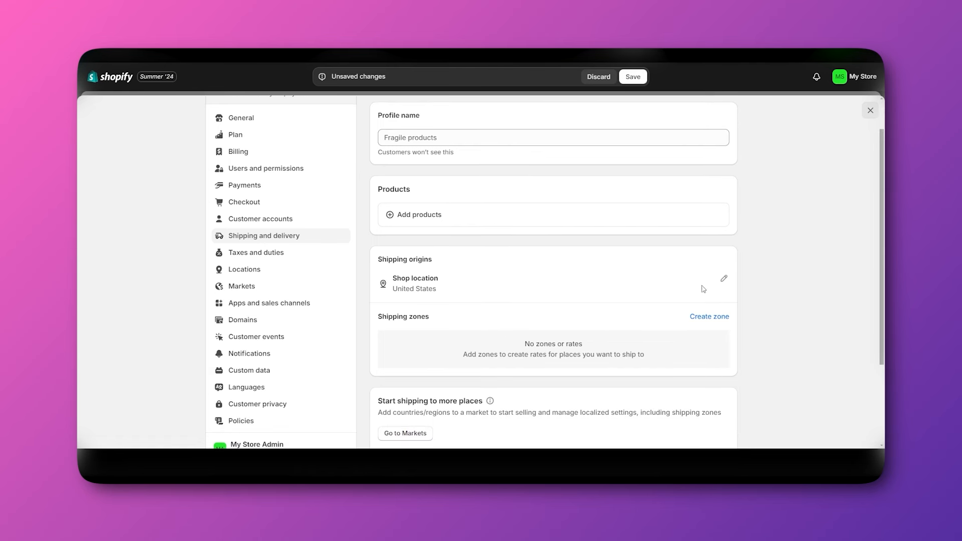
Check the shop location's origin options, then save the profile and return to Shipping and delivery.
{"action": "left_click", "coordinate": [724, 280]}
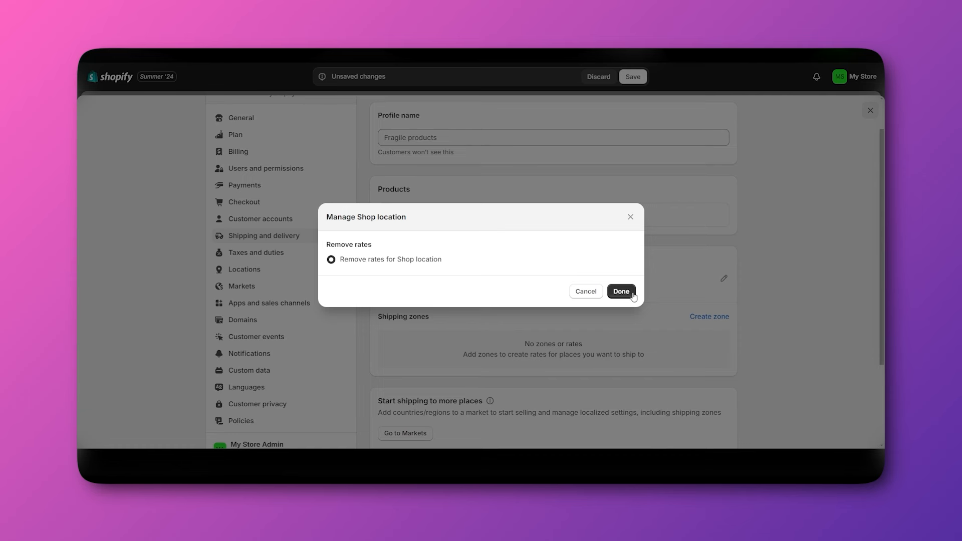
{"action": "left_click", "coordinate": [630, 217]}
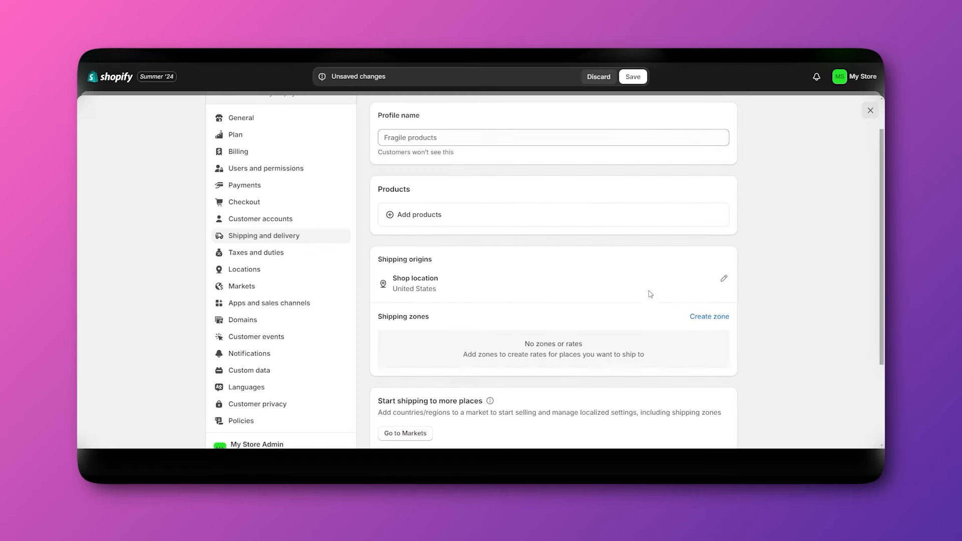
{"action": "left_click", "coordinate": [724, 279]}
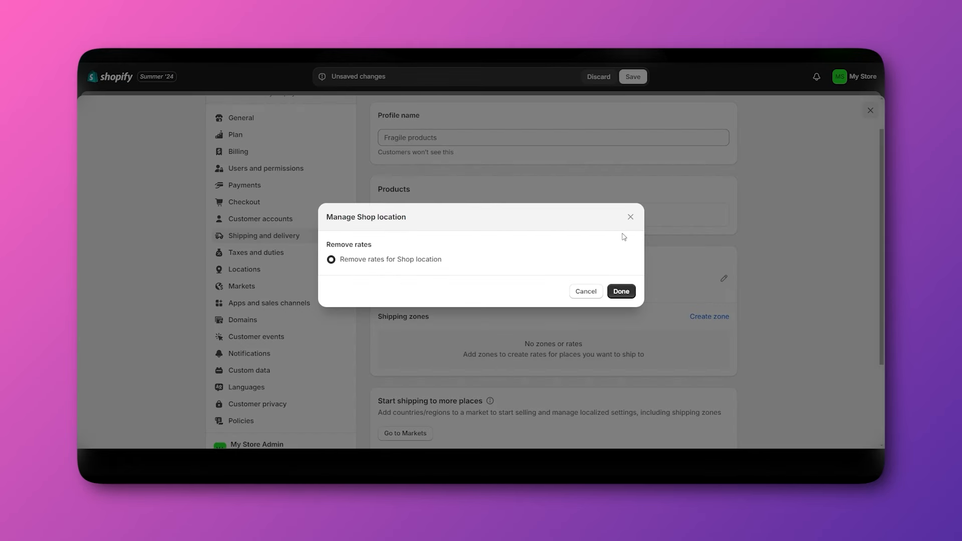
{"action": "left_click", "coordinate": [630, 218]}
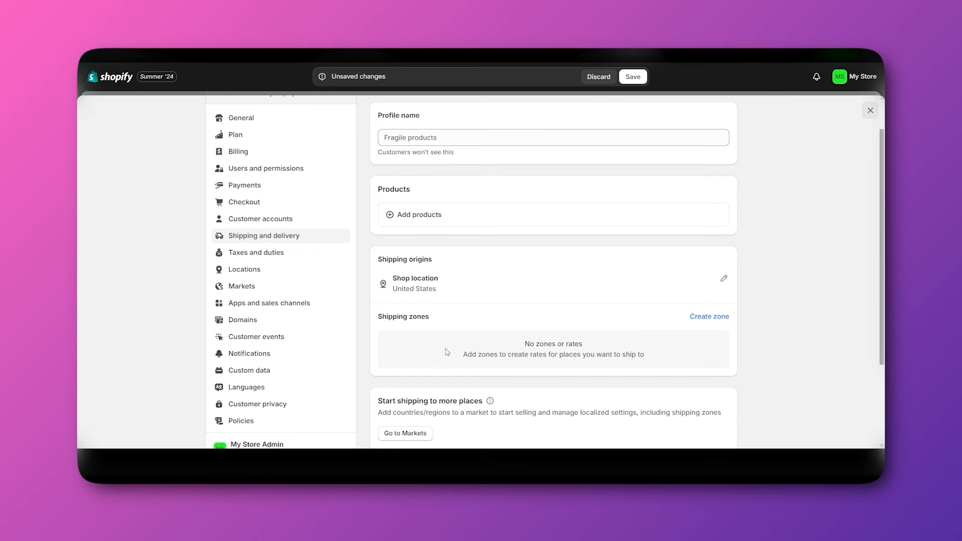
{"action": "scroll", "coordinate": [447, 352], "scroll_direction": "down", "scroll_amount": 3}
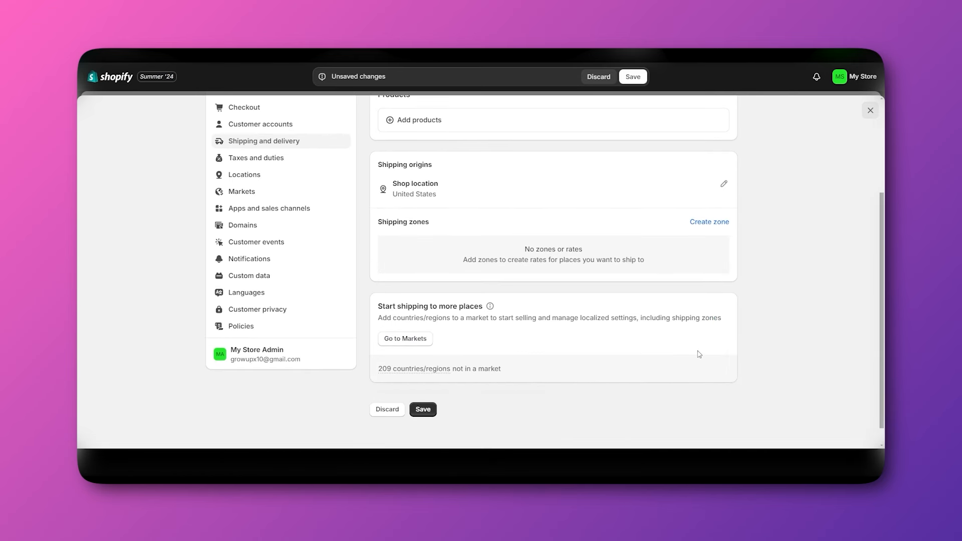
{"action": "left_click", "coordinate": [422, 411]}
{"action": "scroll", "coordinate": [493, 334], "scroll_direction": "up", "scroll_amount": 5}
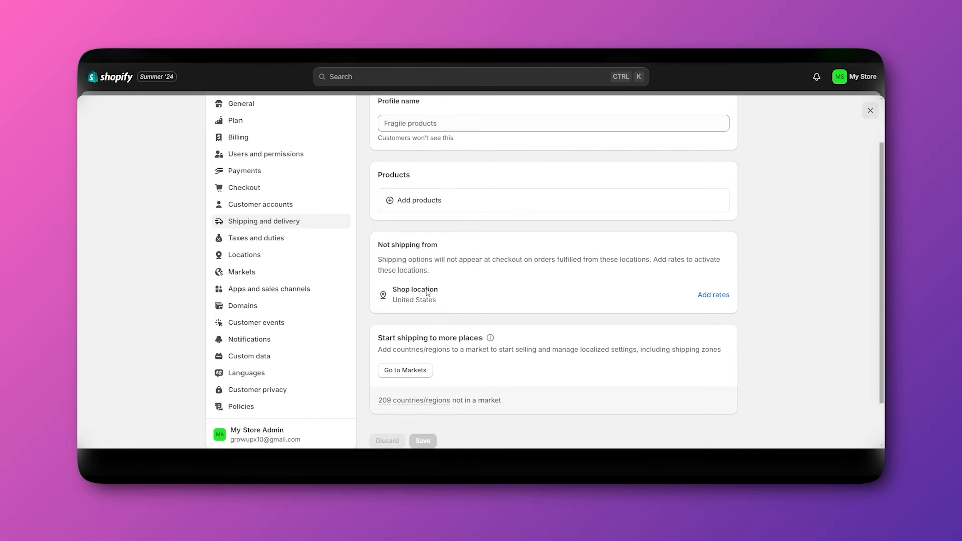
{"action": "left_click", "coordinate": [373, 126]}
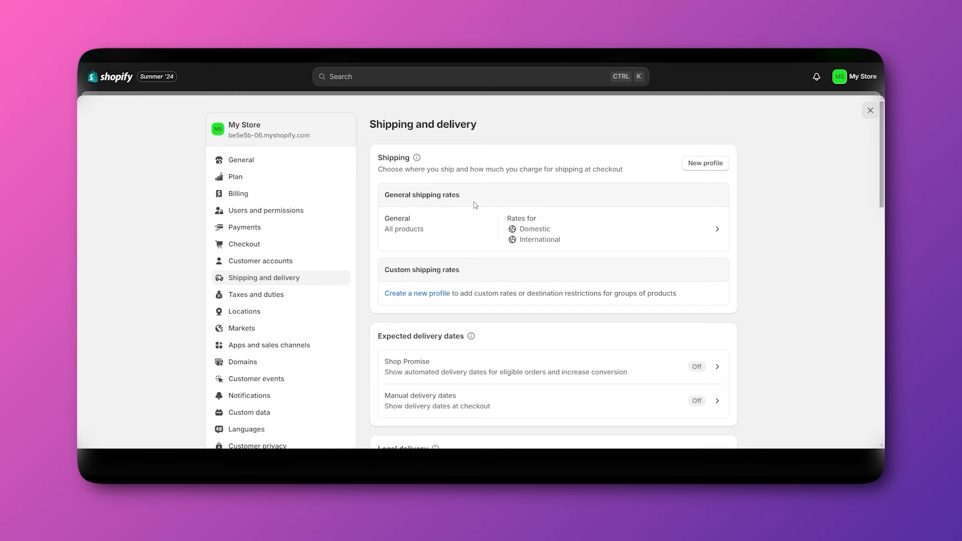
In the General profile, scroll to the Domestic rates and open the free Economy row's '...' menu.
{"action": "left_click", "coordinate": [602, 227]}
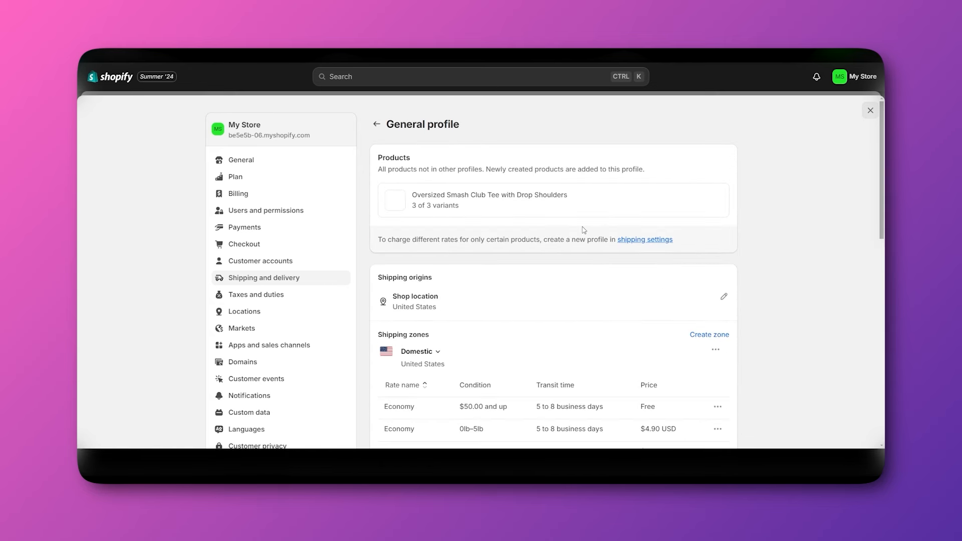
{"action": "scroll", "coordinate": [573, 240], "scroll_direction": "down", "scroll_amount": 5}
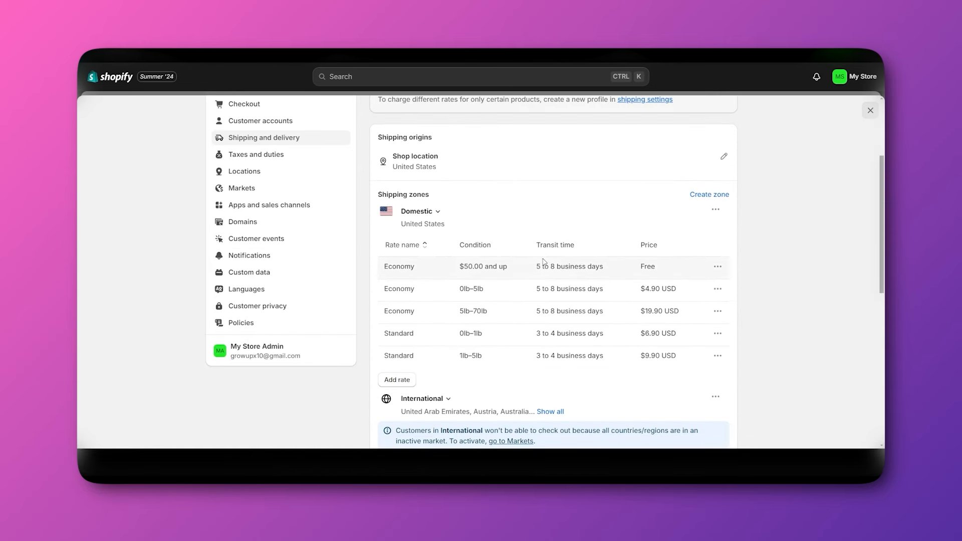
{"action": "scroll", "coordinate": [527, 244], "scroll_direction": "up", "scroll_amount": 1}
{"action": "scroll", "coordinate": [527, 243], "scroll_direction": "down", "scroll_amount": 1}
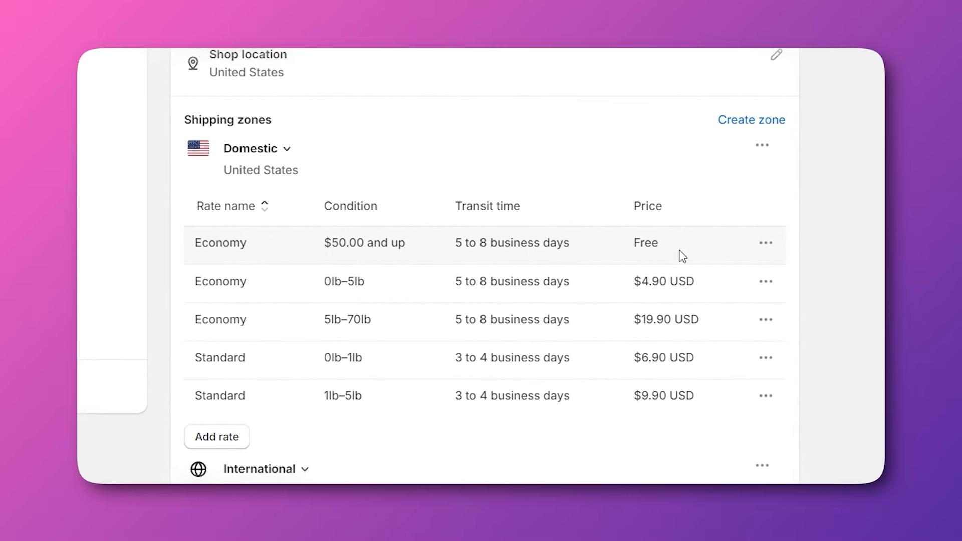
{"action": "scroll", "coordinate": [503, 346], "scroll_direction": "down", "scroll_amount": 1}
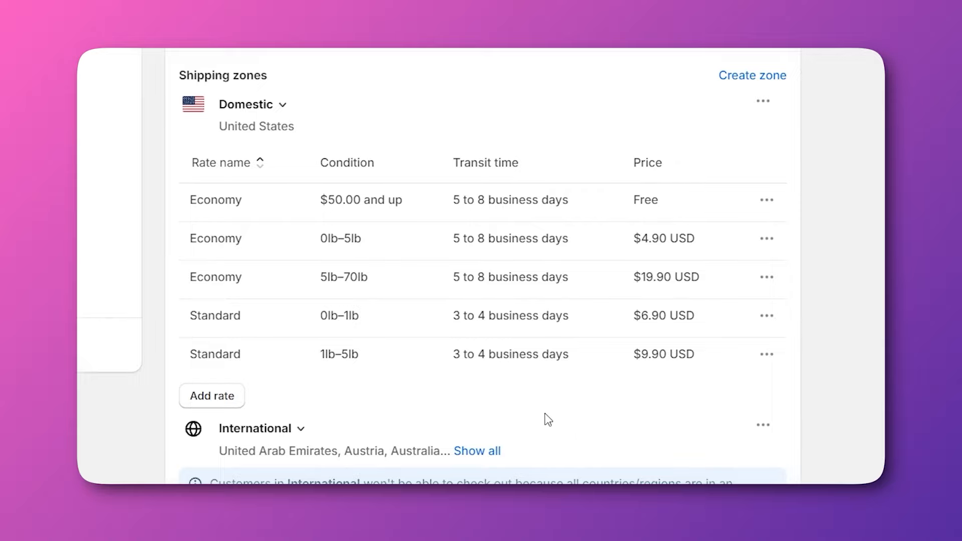
{"action": "scroll", "coordinate": [545, 420], "scroll_direction": "down", "scroll_amount": 3}
{"action": "scroll", "coordinate": [593, 372], "scroll_direction": "up", "scroll_amount": 2}
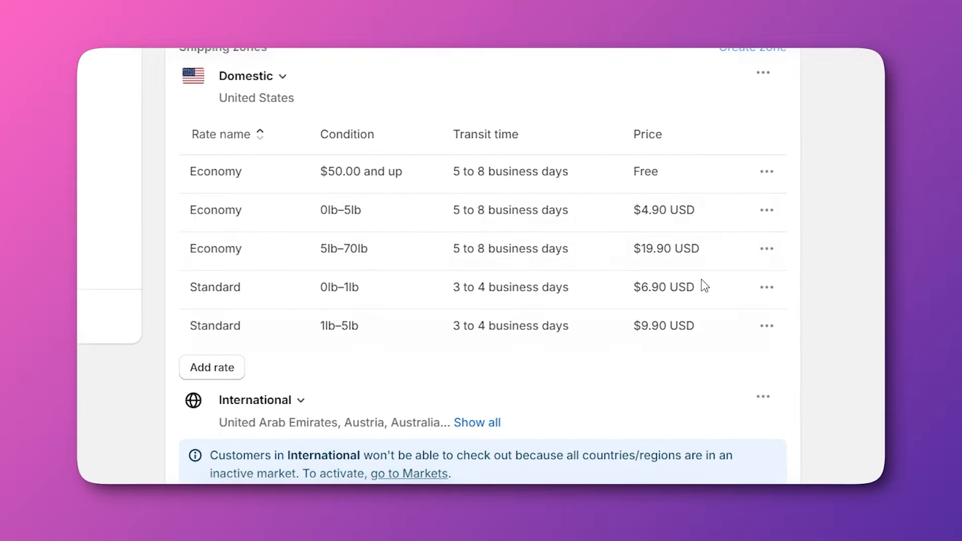
{"action": "left_click", "coordinate": [766, 176]}
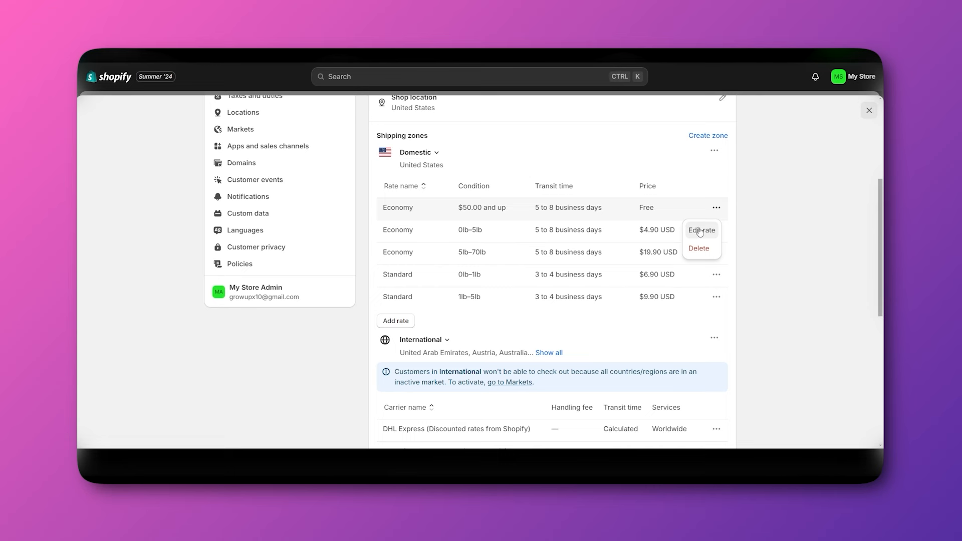
Edit the Economy rate to a $5.00 price and remove its order-price condition.
{"action": "left_click", "coordinate": [700, 232]}
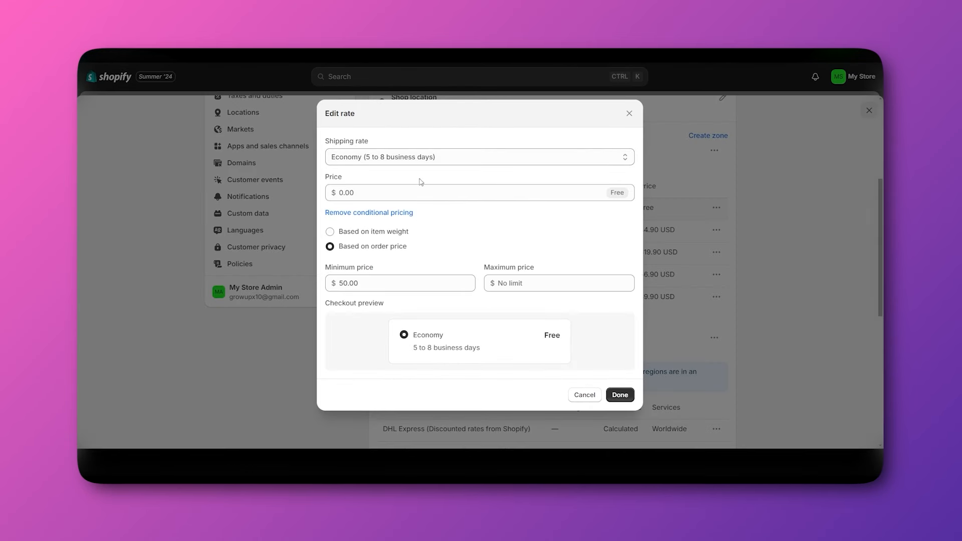
{"action": "left_click", "coordinate": [339, 193]}
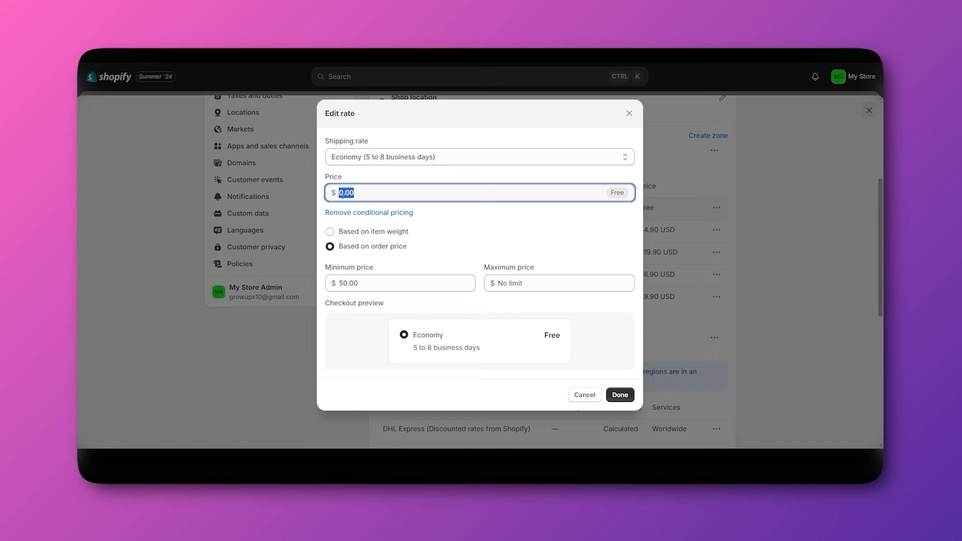
{"action": "type", "text": "5"}
{"action": "left_click", "coordinate": [373, 231]}
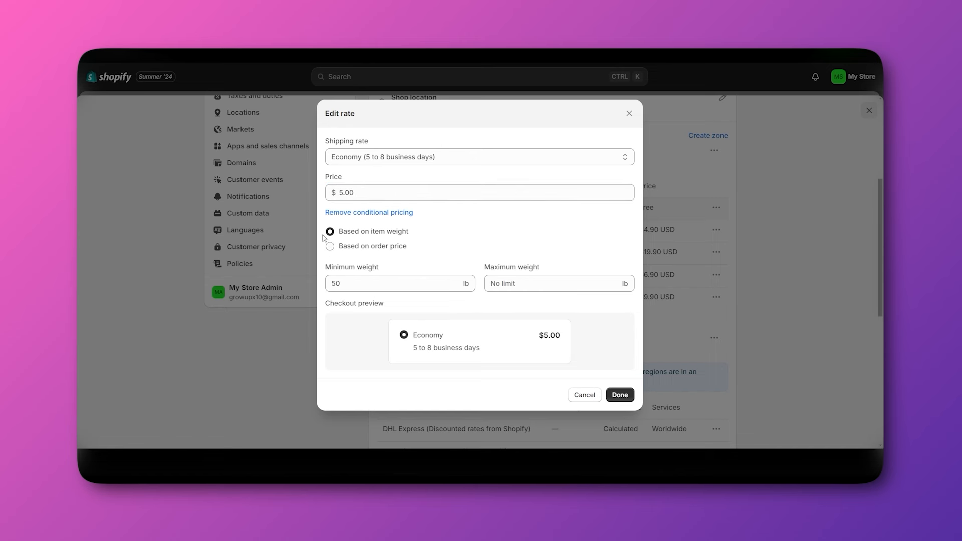
{"action": "left_click", "coordinate": [332, 249]}
{"action": "left_click", "coordinate": [357, 214]}
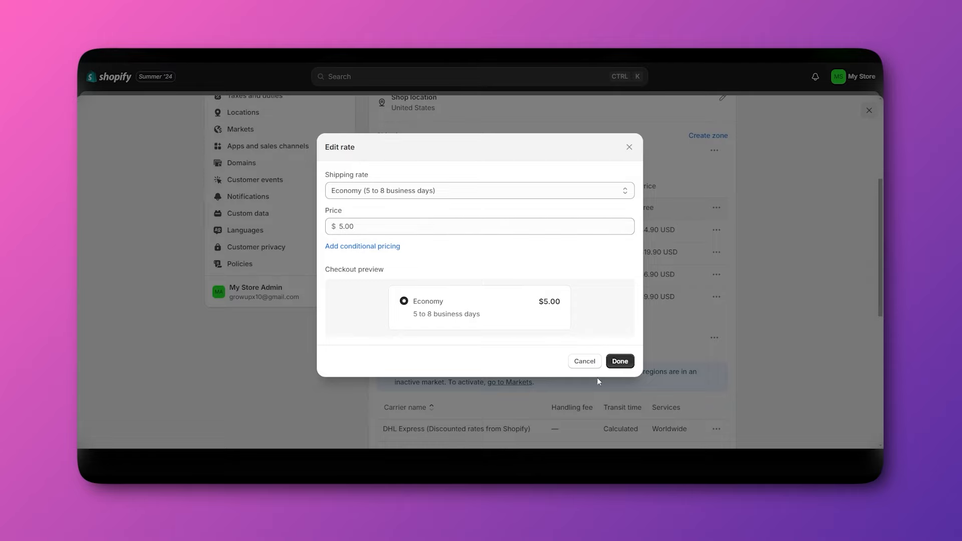
{"action": "left_click", "coordinate": [620, 361]}
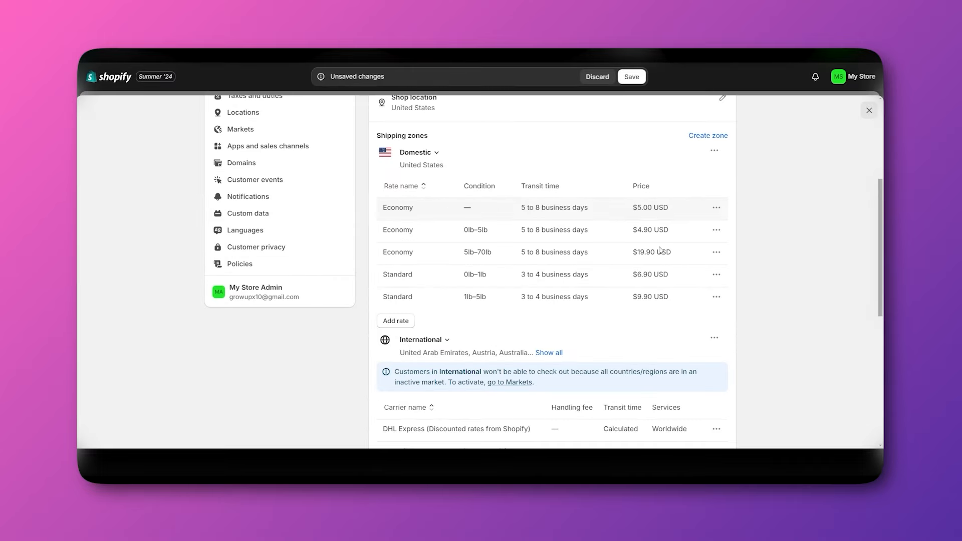
Try creating a shipping zone, then list all countries in the International zone.
{"action": "scroll", "coordinate": [655, 318], "scroll_direction": "up", "scroll_amount": 2}
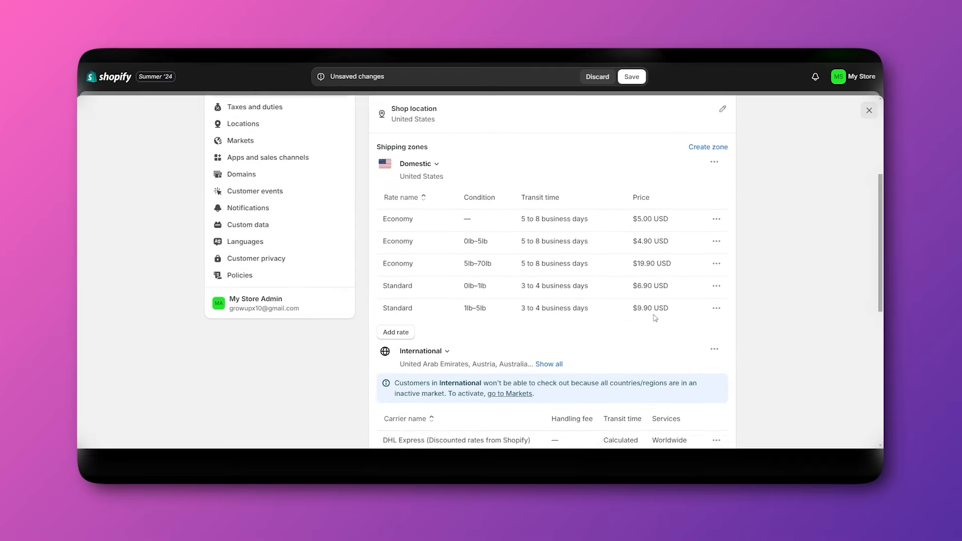
{"action": "left_click", "coordinate": [701, 211]}
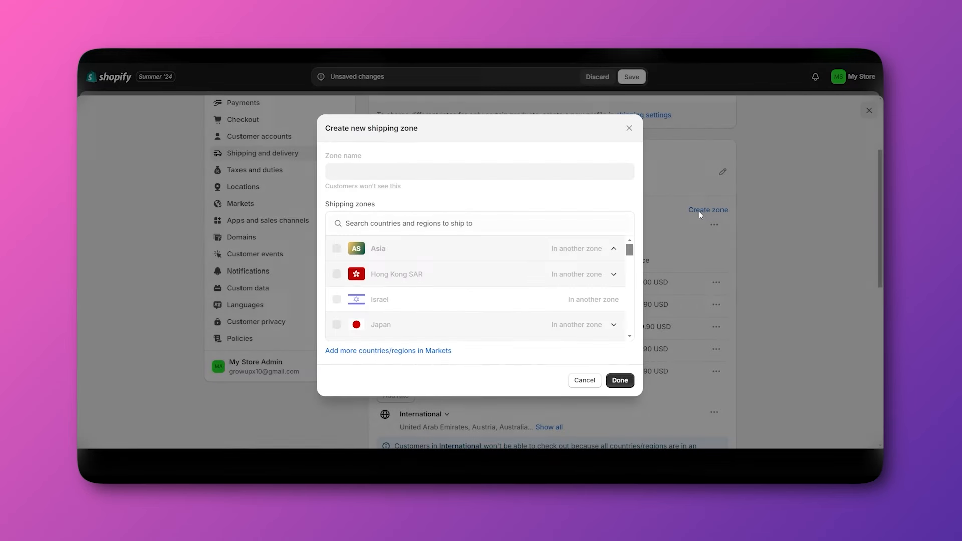
{"action": "scroll", "coordinate": [468, 258], "scroll_direction": "down", "scroll_amount": 3}
{"action": "scroll", "coordinate": [466, 260], "scroll_direction": "down", "scroll_amount": 2}
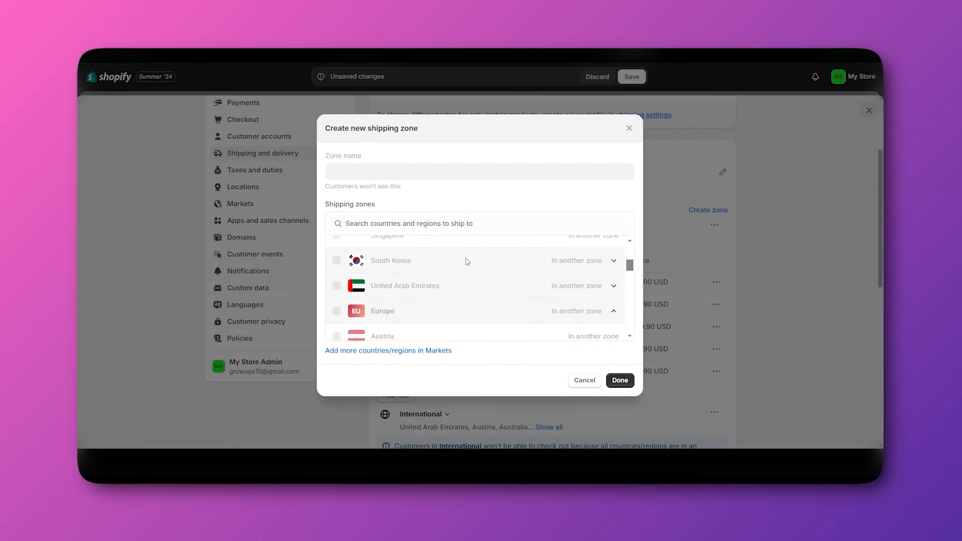
{"action": "scroll", "coordinate": [467, 260], "scroll_direction": "up", "scroll_amount": 4}
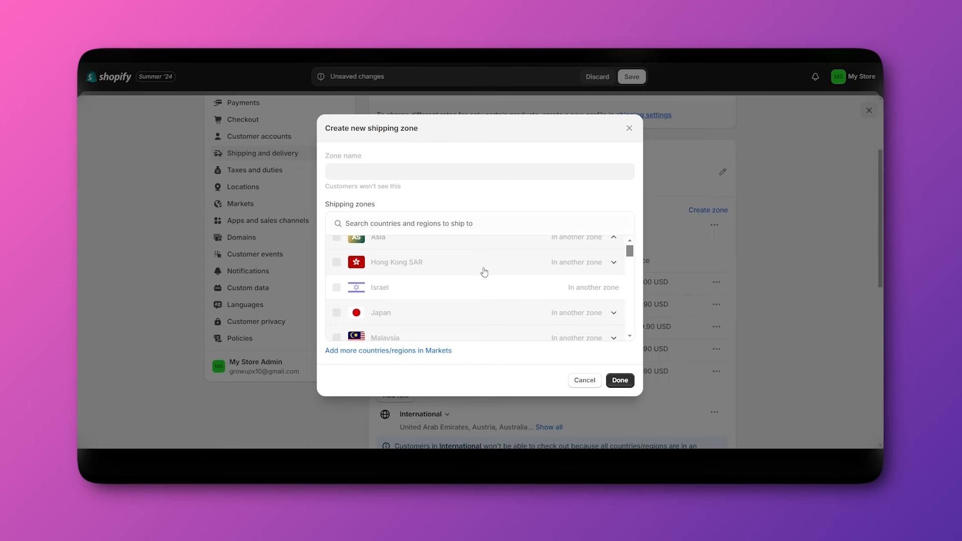
{"action": "scroll", "coordinate": [483, 273], "scroll_direction": "up", "scroll_amount": 1}
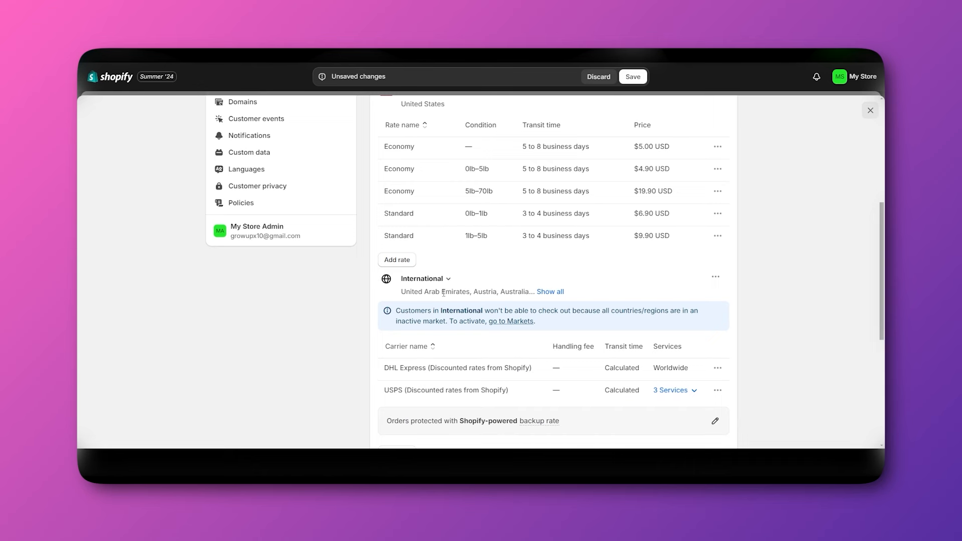
{"action": "left_click", "coordinate": [716, 278]}
{"action": "left_click", "coordinate": [550, 292]}
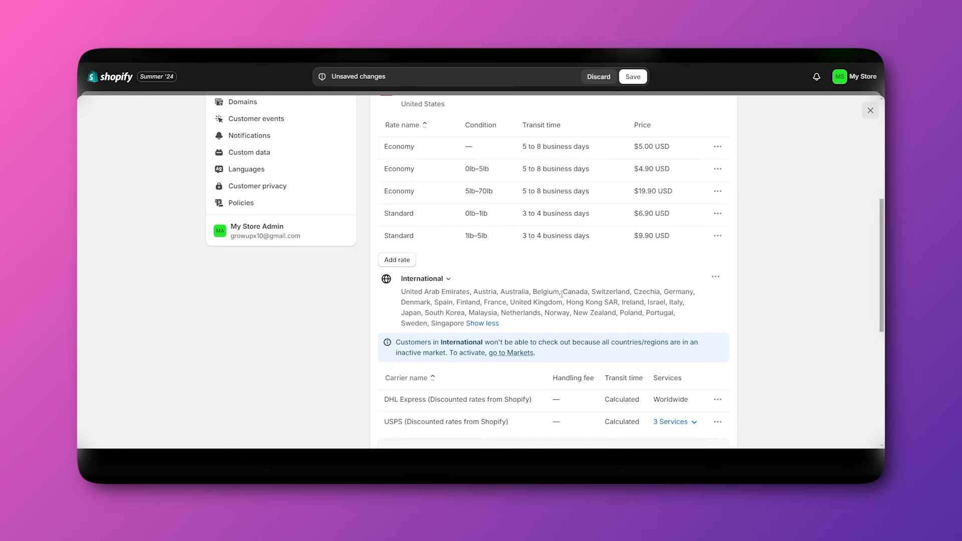
{"action": "scroll", "coordinate": [520, 308], "scroll_direction": "down", "scroll_amount": 1}
Open the International zone editor, expand New Zealand's regions, and cancel unchanged.
{"action": "left_click", "coordinate": [716, 233]}
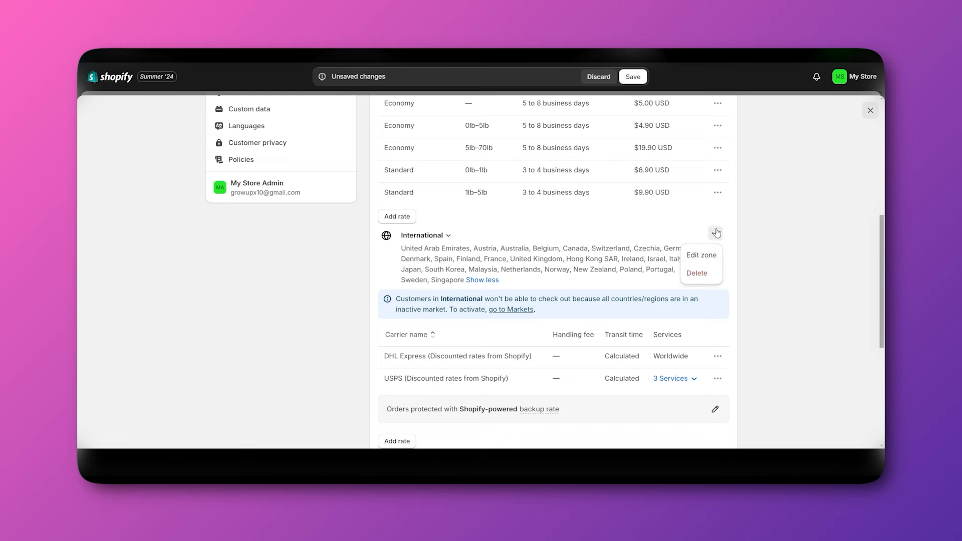
{"action": "left_click", "coordinate": [701, 255]}
{"action": "scroll", "coordinate": [521, 281], "scroll_direction": "down", "scroll_amount": 5}
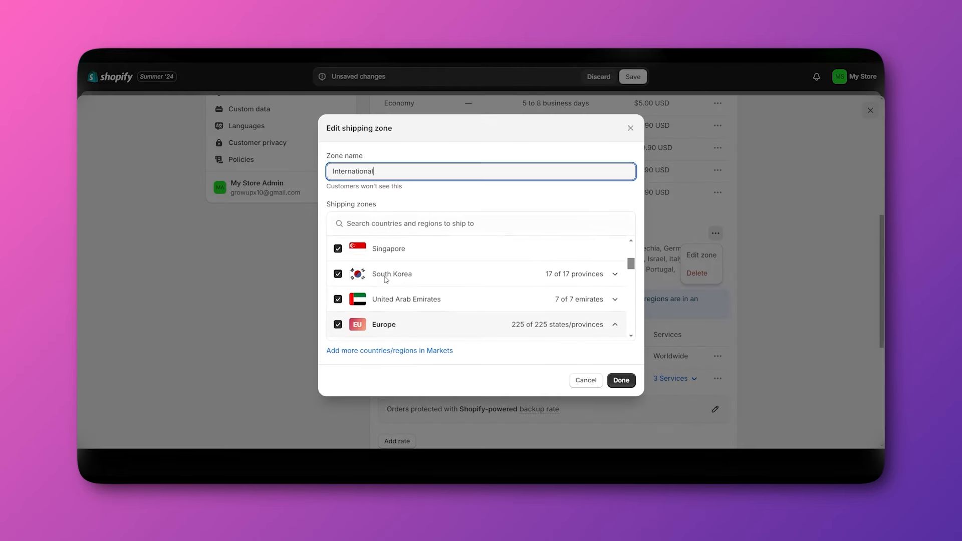
{"action": "scroll", "coordinate": [386, 280], "scroll_direction": "down", "scroll_amount": 3}
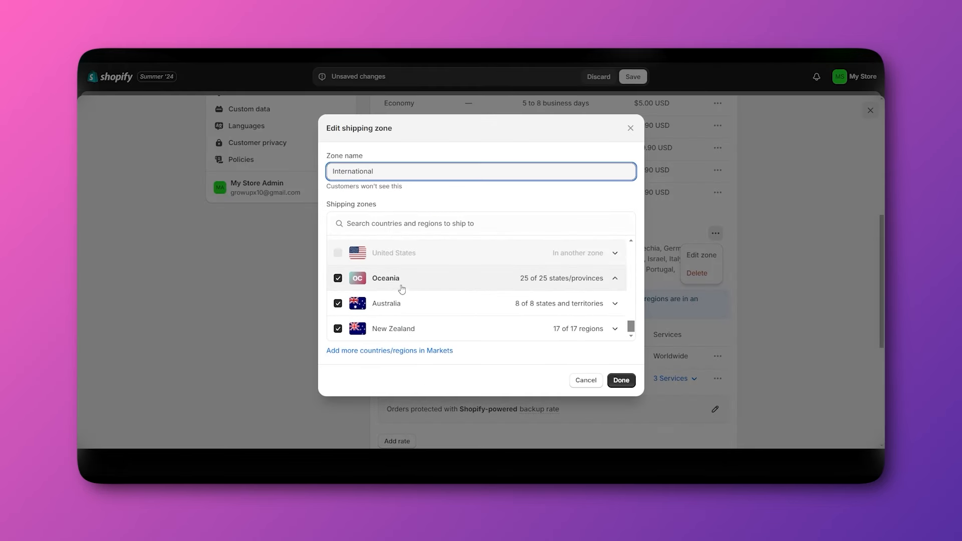
{"action": "scroll", "coordinate": [416, 296], "scroll_direction": "up", "scroll_amount": 6}
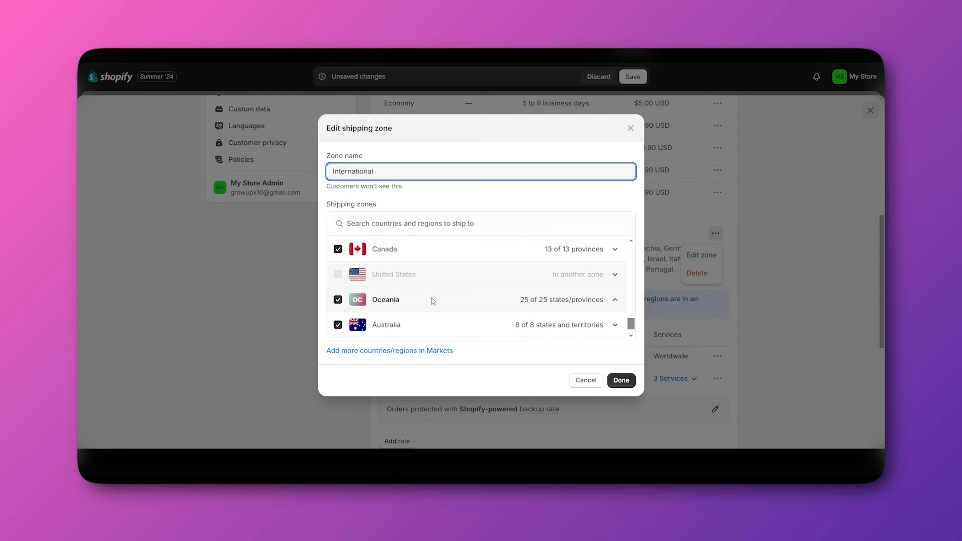
{"action": "scroll", "coordinate": [581, 309], "scroll_direction": "down", "scroll_amount": 6}
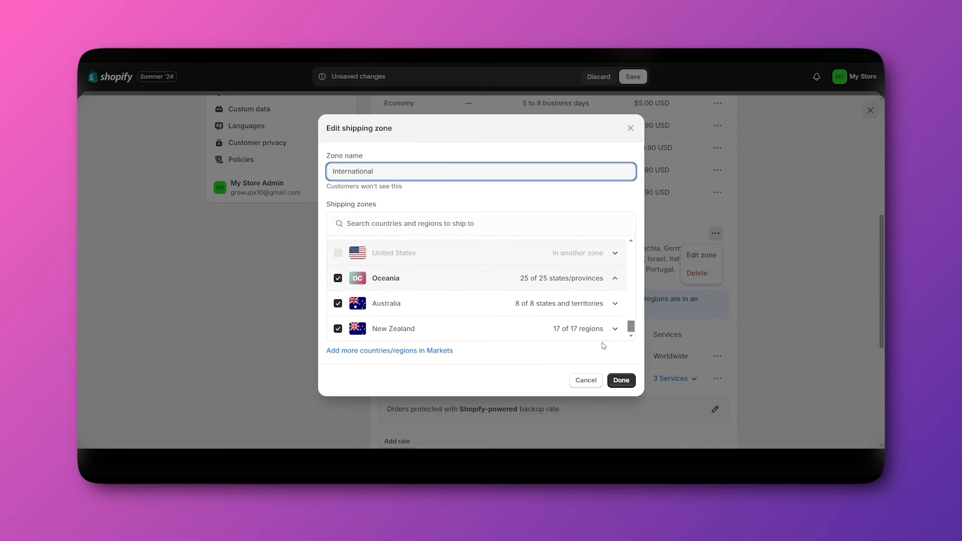
{"action": "left_click", "coordinate": [615, 329]}
{"action": "scroll", "coordinate": [544, 312], "scroll_direction": "down", "scroll_amount": 2}
{"action": "scroll", "coordinate": [543, 312], "scroll_direction": "up", "scroll_amount": 2}
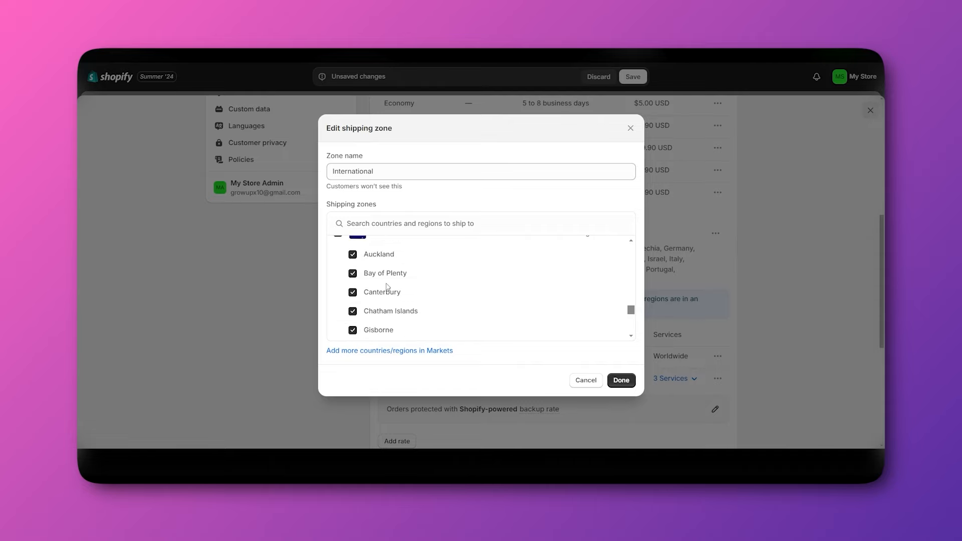
{"action": "scroll", "coordinate": [355, 318], "scroll_direction": "down", "scroll_amount": 3}
{"action": "scroll", "coordinate": [355, 319], "scroll_direction": "down", "scroll_amount": 6}
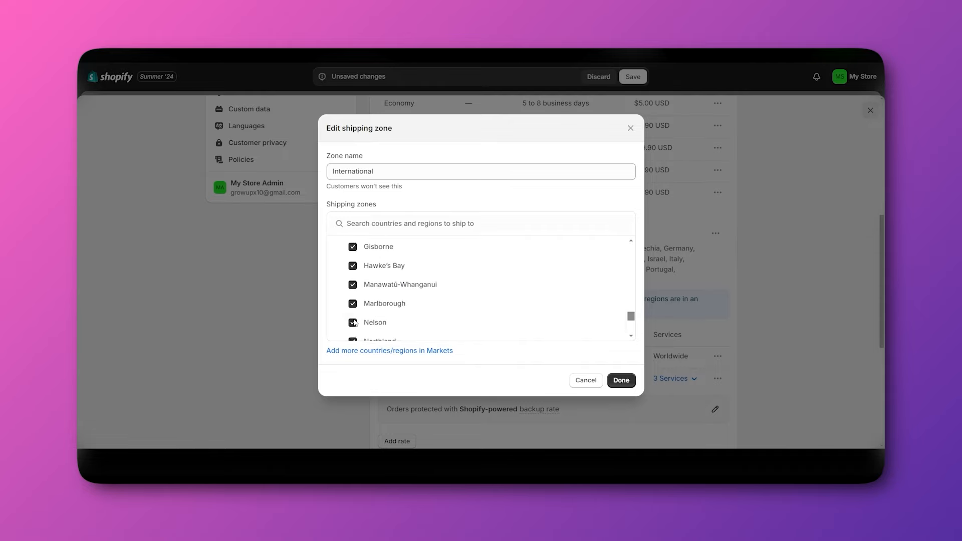
{"action": "left_click", "coordinate": [582, 381]}
Save the General profile so the flat $5.00 Economy rate takes effect.
{"action": "scroll", "coordinate": [741, 319], "scroll_direction": "up", "scroll_amount": 1}
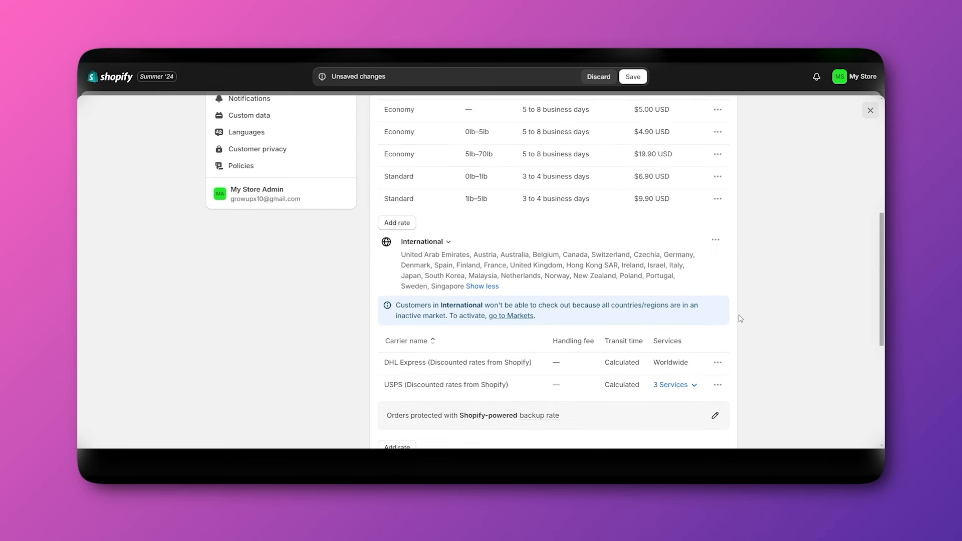
{"action": "scroll", "coordinate": [741, 319], "scroll_direction": "up", "scroll_amount": 3}
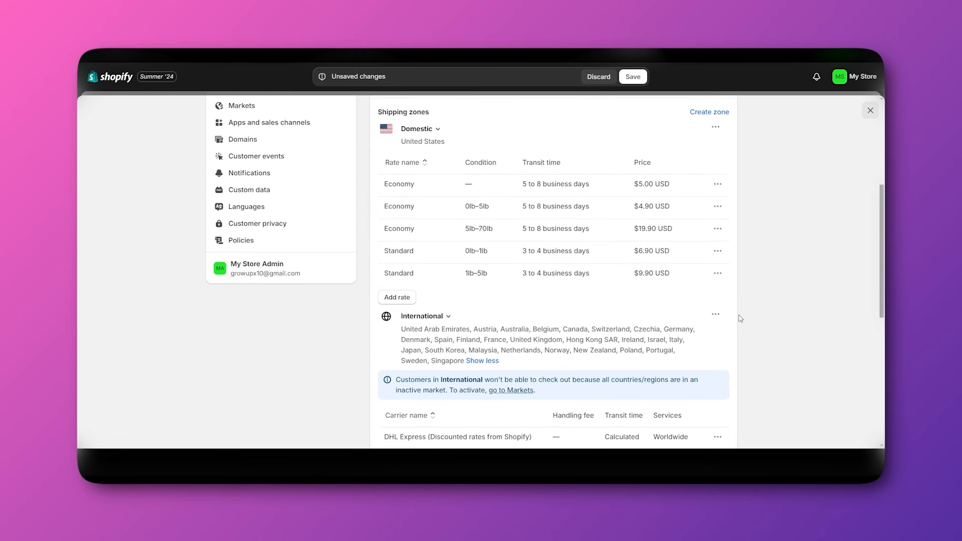
{"action": "scroll", "coordinate": [741, 319], "scroll_direction": "up", "scroll_amount": 1}
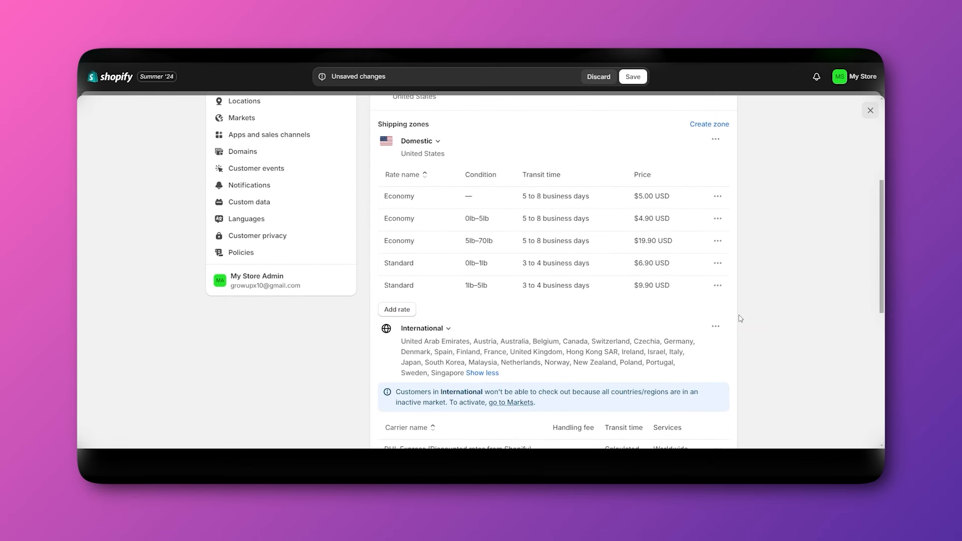
{"action": "scroll", "coordinate": [741, 318], "scroll_direction": "up", "scroll_amount": 5}
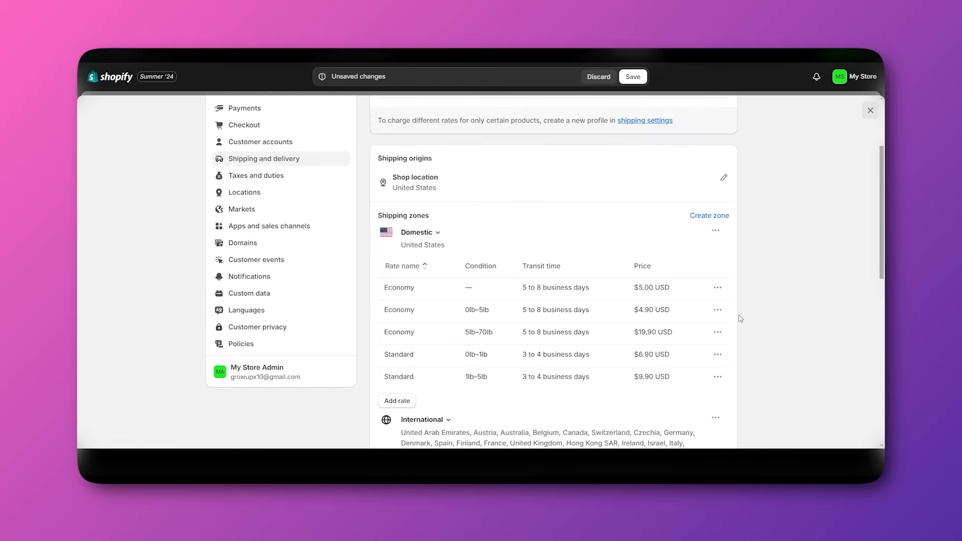
{"action": "scroll", "coordinate": [740, 318], "scroll_direction": "up", "scroll_amount": 3}
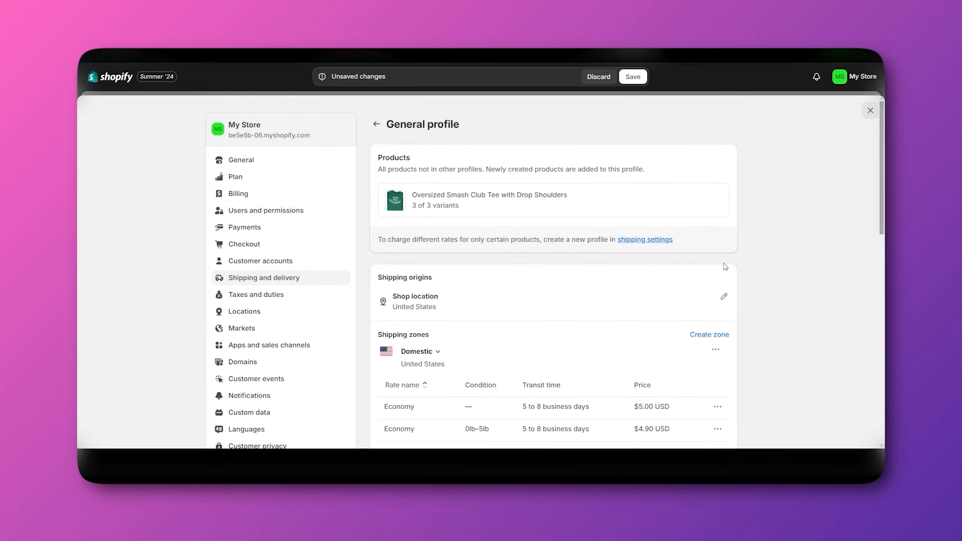
{"action": "left_click", "coordinate": [377, 124]}
{"action": "scroll", "coordinate": [454, 301], "scroll_direction": "down", "scroll_amount": 15}
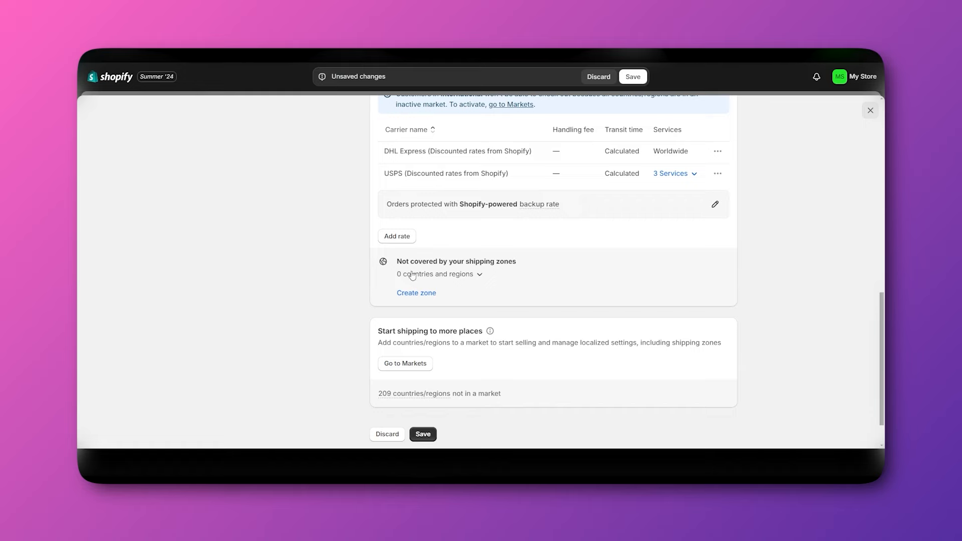
{"action": "scroll", "coordinate": [431, 341], "scroll_direction": "down", "scroll_amount": 2}
{"action": "left_click", "coordinate": [422, 391]}
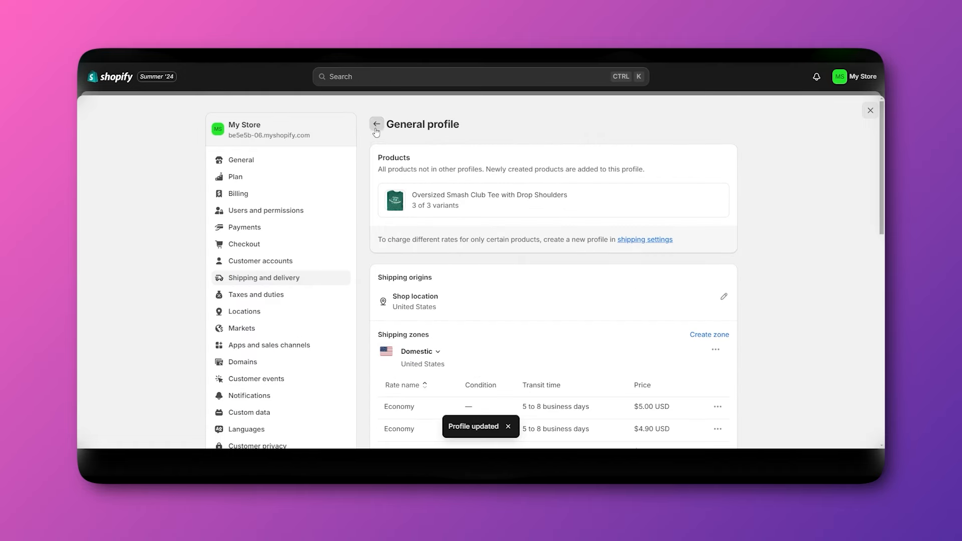
Return to Shipping and delivery and start creating a new shipping profile.
{"action": "left_click", "coordinate": [376, 126]}
{"action": "scroll", "coordinate": [582, 341], "scroll_direction": "down", "scroll_amount": 1}
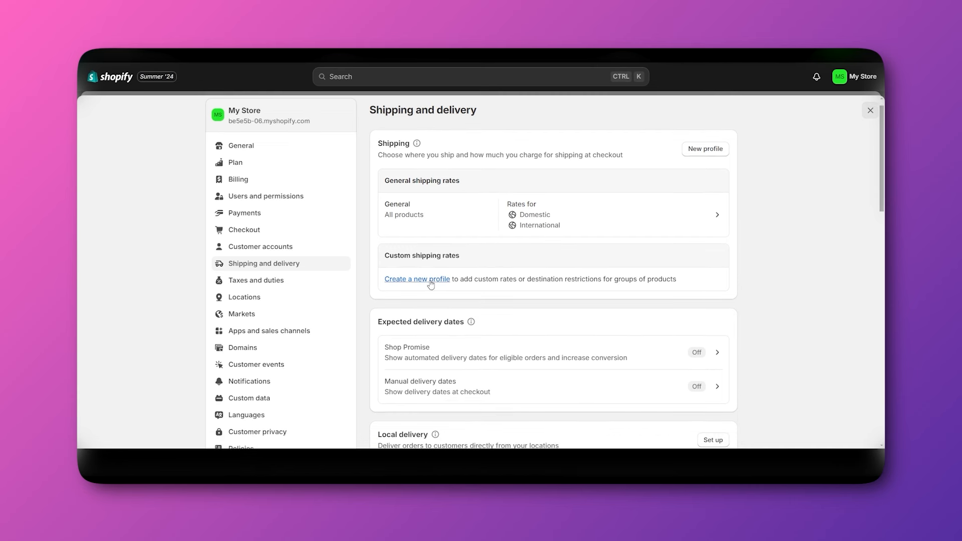
{"action": "left_click", "coordinate": [417, 284]}
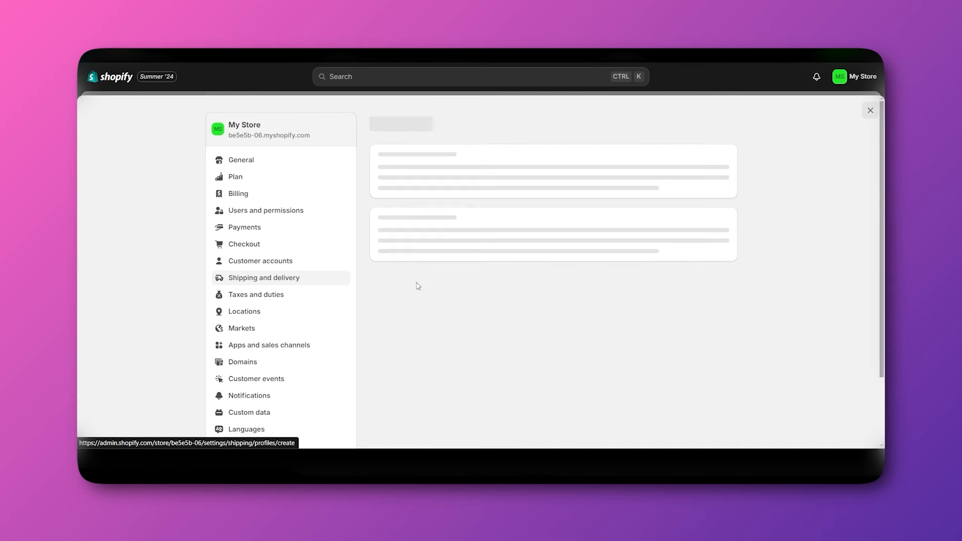
{"action": "scroll", "coordinate": [461, 280], "scroll_direction": "down", "scroll_amount": 1}
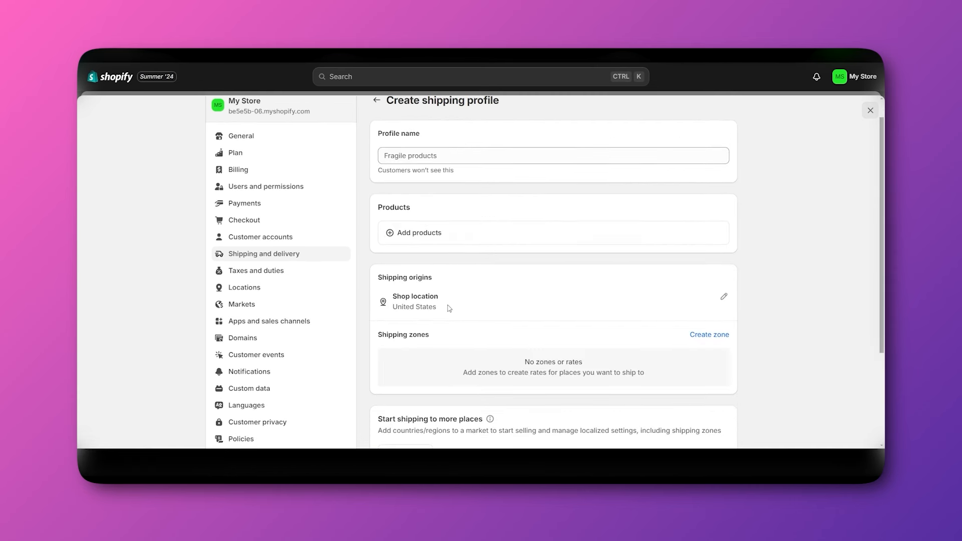
Leave the new profile form unsaved and review the Shipping and delivery overview.
{"action": "left_click", "coordinate": [374, 104]}
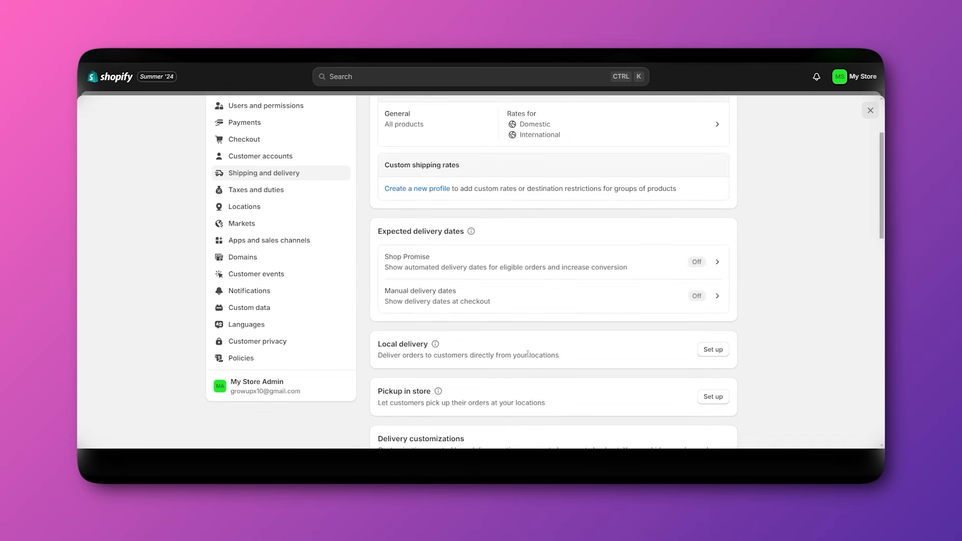
{"action": "scroll", "coordinate": [513, 338], "scroll_direction": "up", "scroll_amount": 2}
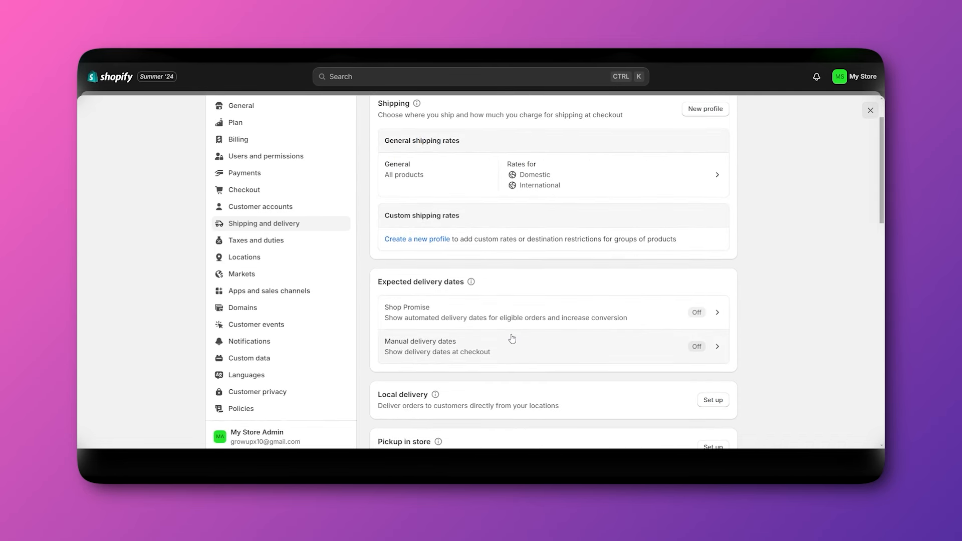
{"action": "scroll", "coordinate": [512, 339], "scroll_direction": "down", "scroll_amount": 4}
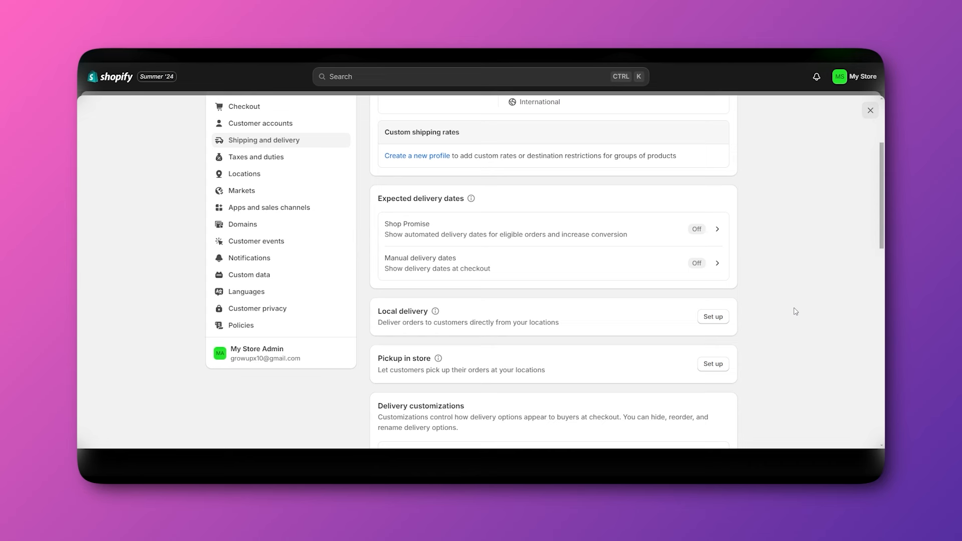
{"action": "scroll", "coordinate": [796, 312], "scroll_direction": "down", "scroll_amount": 3}
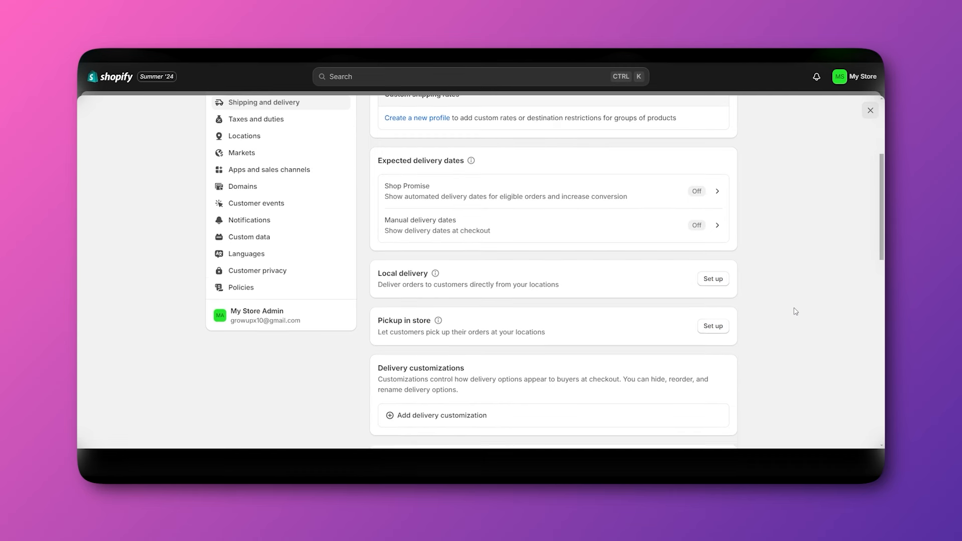
{"action": "scroll", "coordinate": [788, 316], "scroll_direction": "up", "scroll_amount": 1}
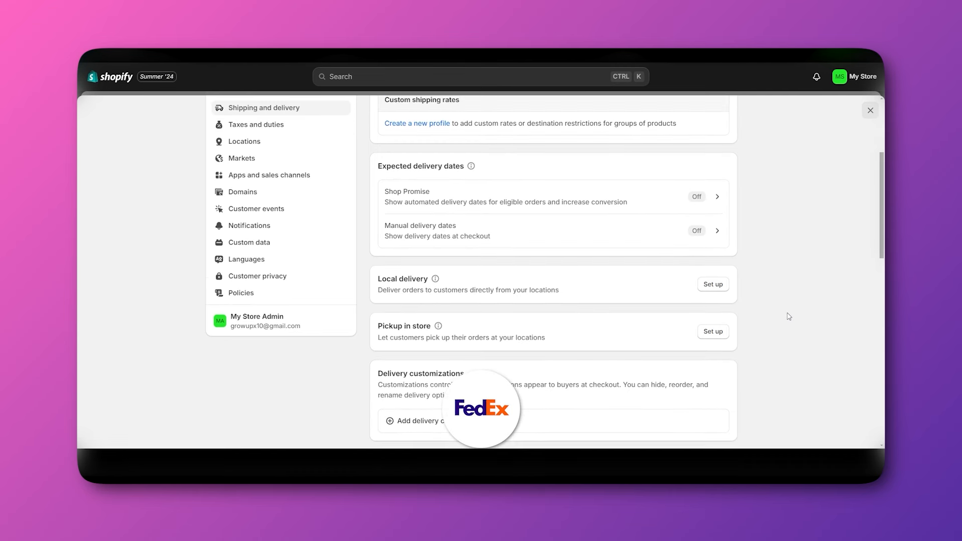
{"action": "scroll", "coordinate": [789, 316], "scroll_direction": "up", "scroll_amount": 1}
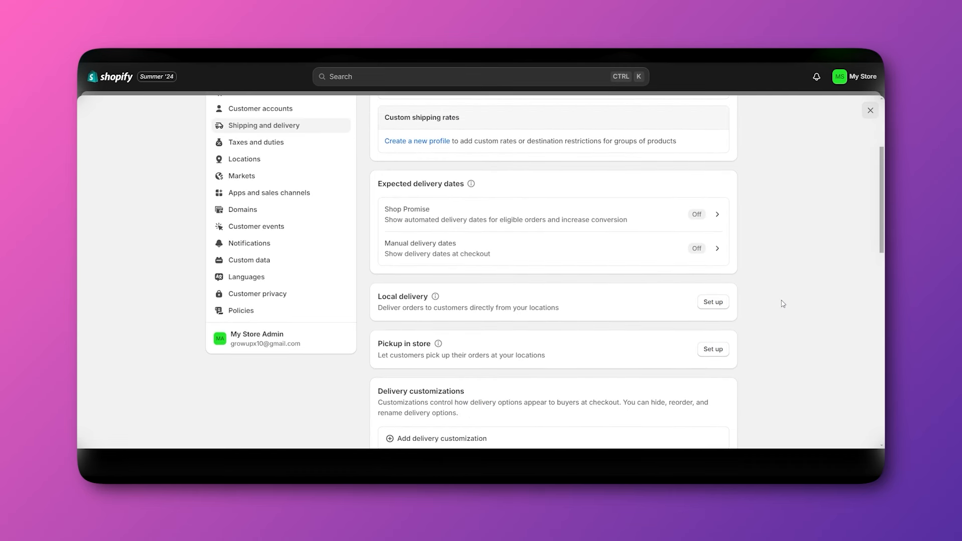
{"action": "scroll", "coordinate": [783, 304], "scroll_direction": "down", "scroll_amount": 2}
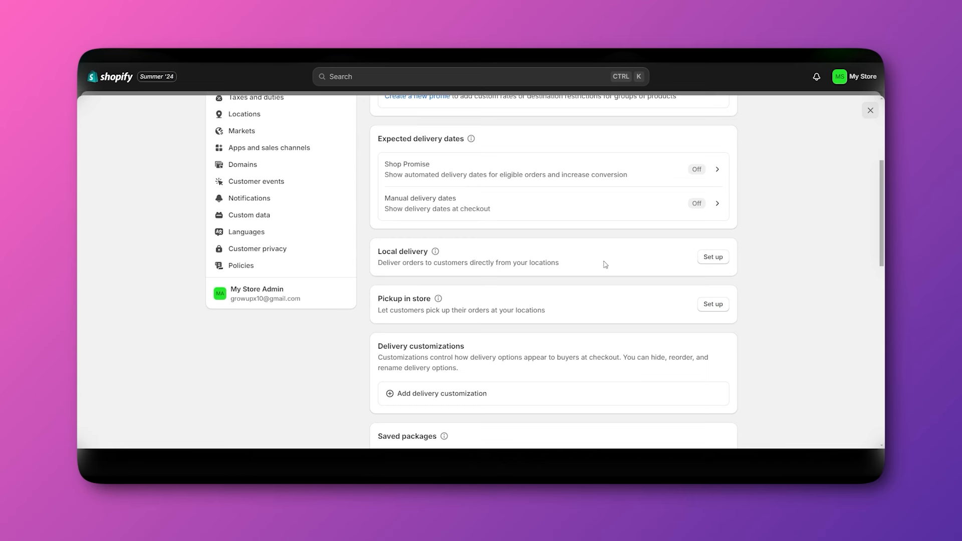
{"action": "left_click", "coordinate": [712, 257]}
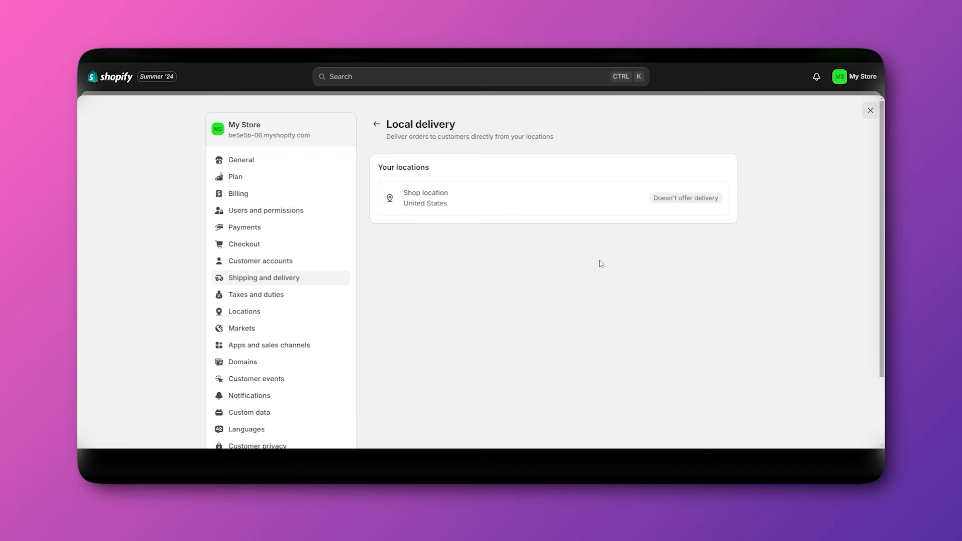
{"action": "left_click", "coordinate": [569, 209]}
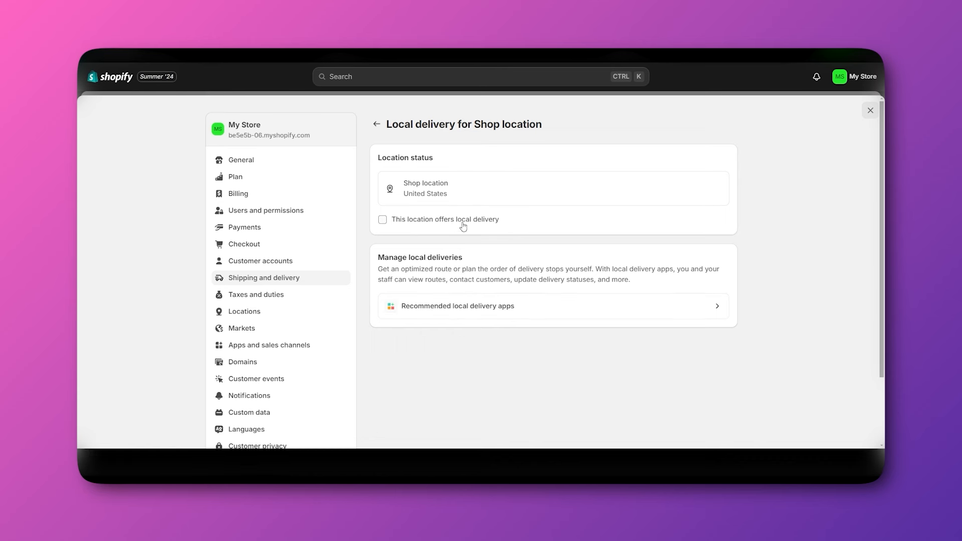
{"action": "left_click", "coordinate": [382, 220]}
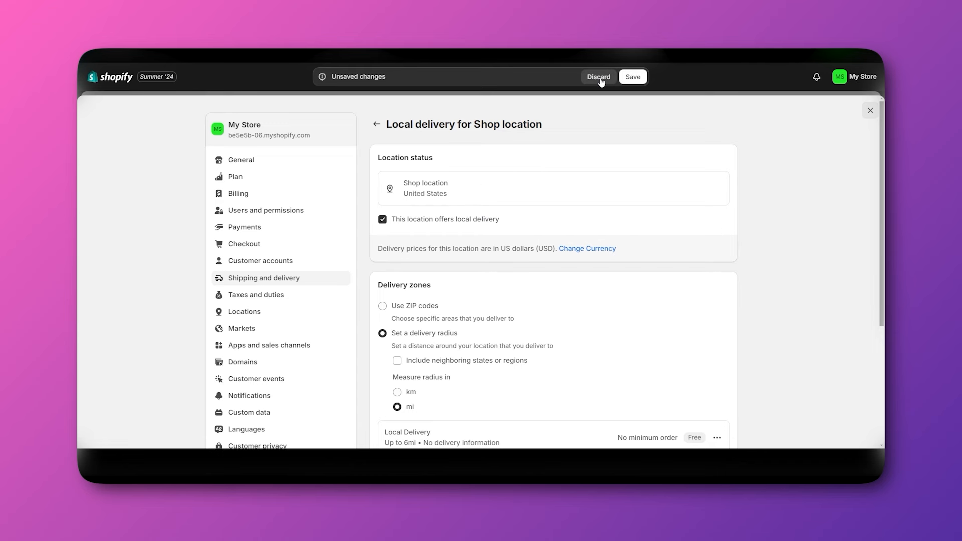
{"action": "scroll", "coordinate": [506, 341], "scroll_direction": "down", "scroll_amount": 3}
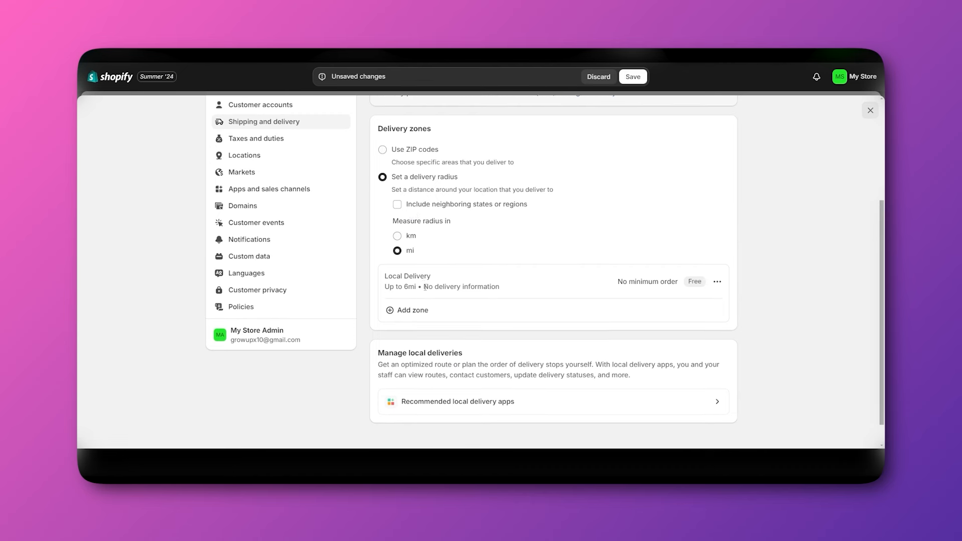
{"action": "scroll", "coordinate": [426, 280], "scroll_direction": "down", "scroll_amount": 1}
{"action": "scroll", "coordinate": [501, 291], "scroll_direction": "up", "scroll_amount": 2}
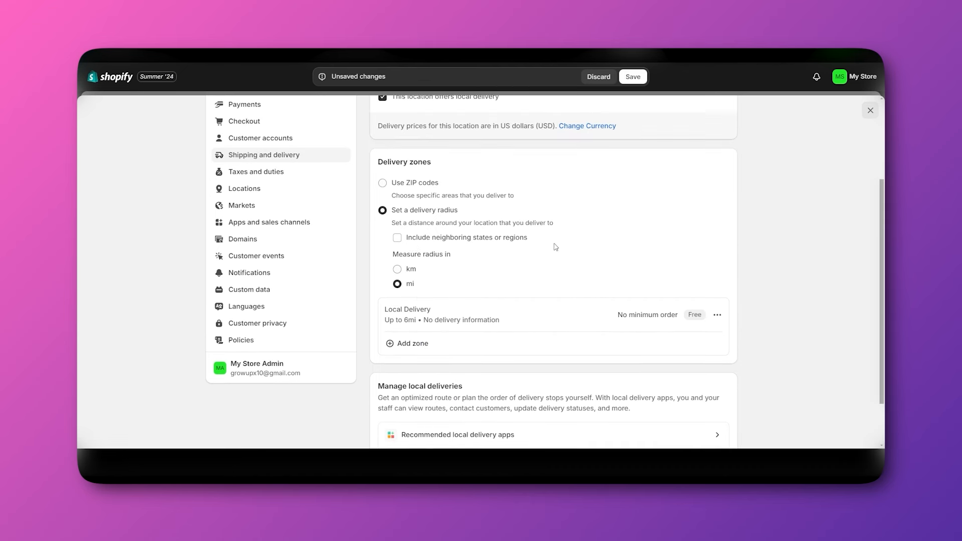
{"action": "left_click", "coordinate": [602, 78]}
{"action": "scroll", "coordinate": [373, 166], "scroll_direction": "up", "scroll_amount": 2}
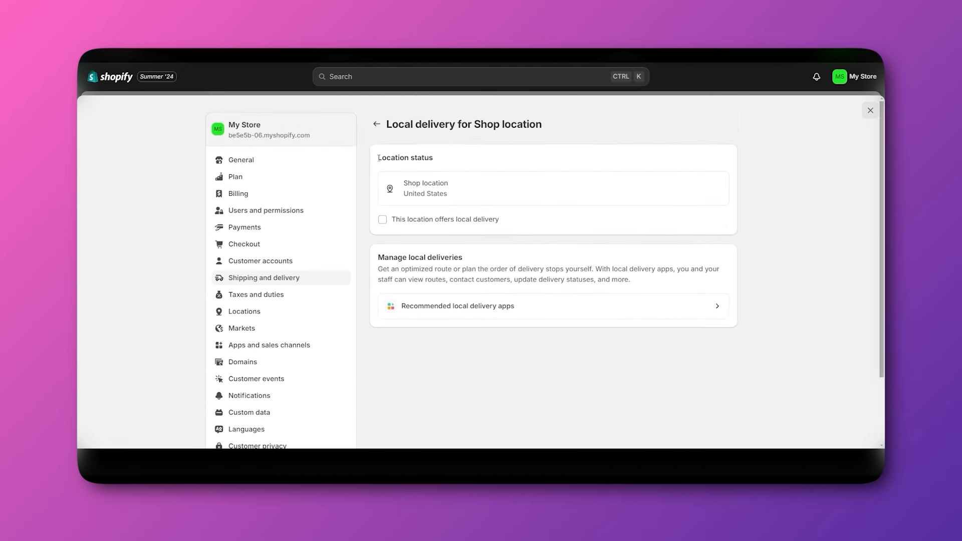
{"action": "left_click", "coordinate": [377, 125]}
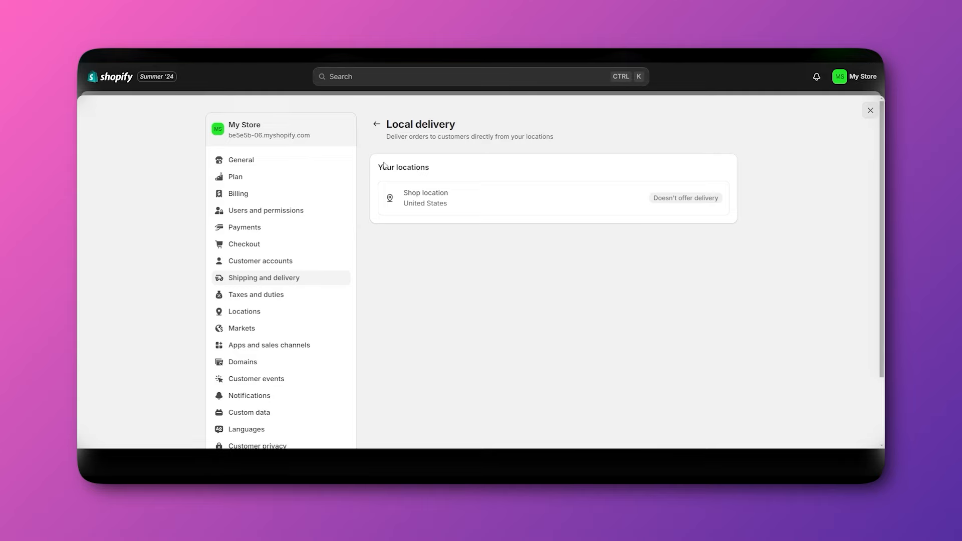
{"action": "left_click", "coordinate": [377, 124]}
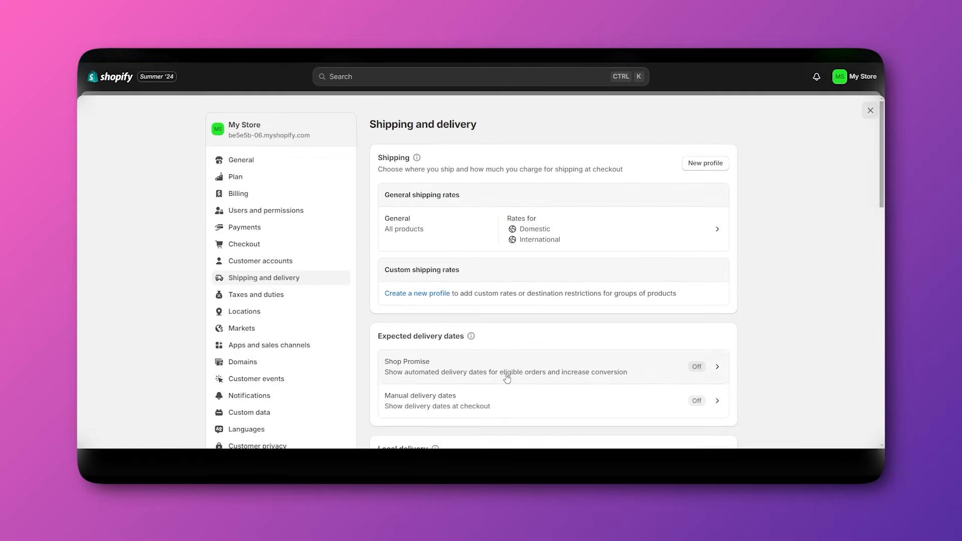
{"action": "scroll", "coordinate": [507, 376], "scroll_direction": "down", "scroll_amount": 4}
{"action": "scroll", "coordinate": [411, 289], "scroll_direction": "down", "scroll_amount": 1}
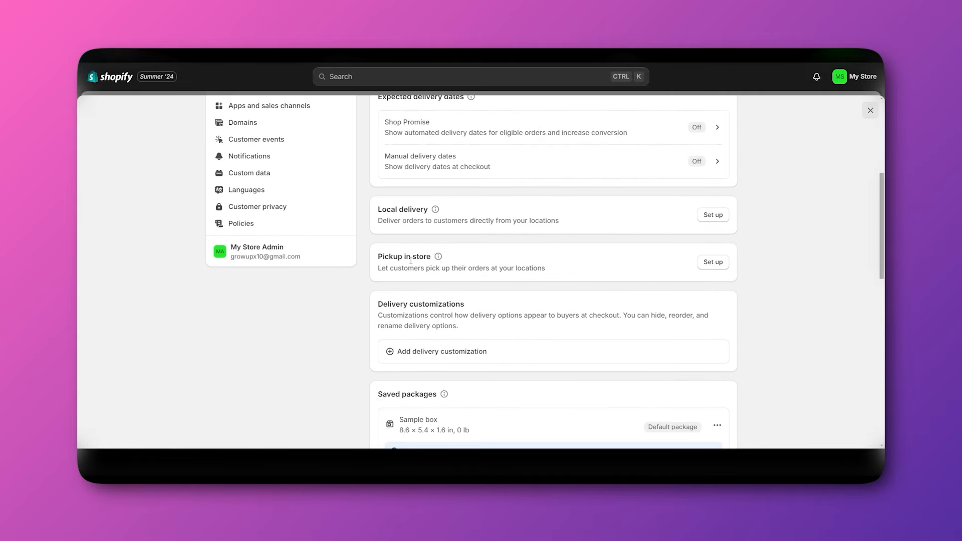
{"action": "scroll", "coordinate": [730, 262], "scroll_direction": "down", "scroll_amount": 1}
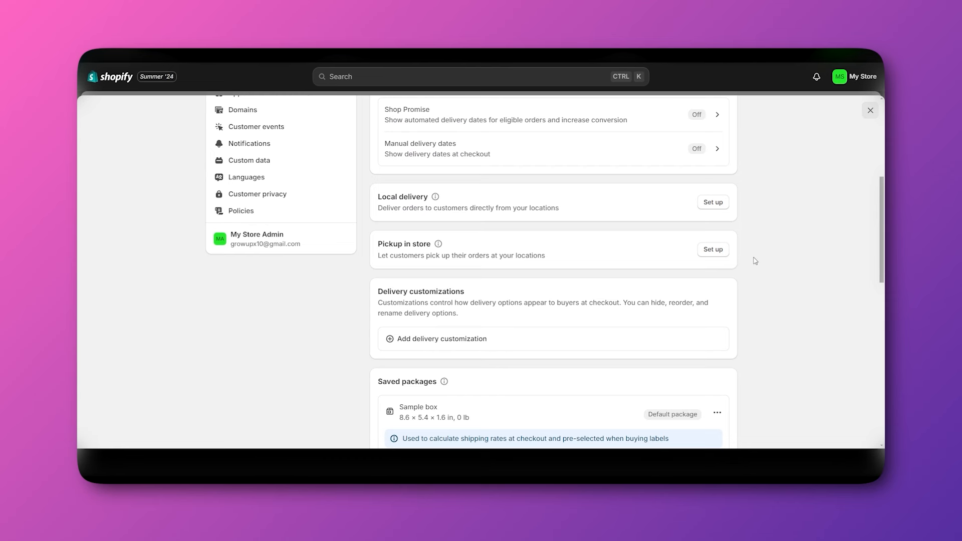
{"action": "scroll", "coordinate": [759, 273], "scroll_direction": "down", "scroll_amount": 1}
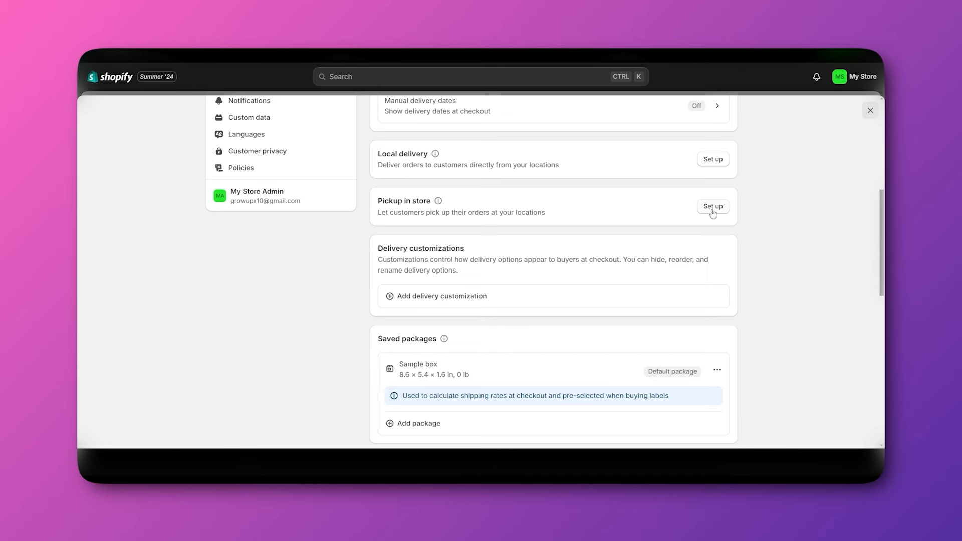
{"action": "scroll", "coordinate": [797, 288], "scroll_direction": "down", "scroll_amount": 1}
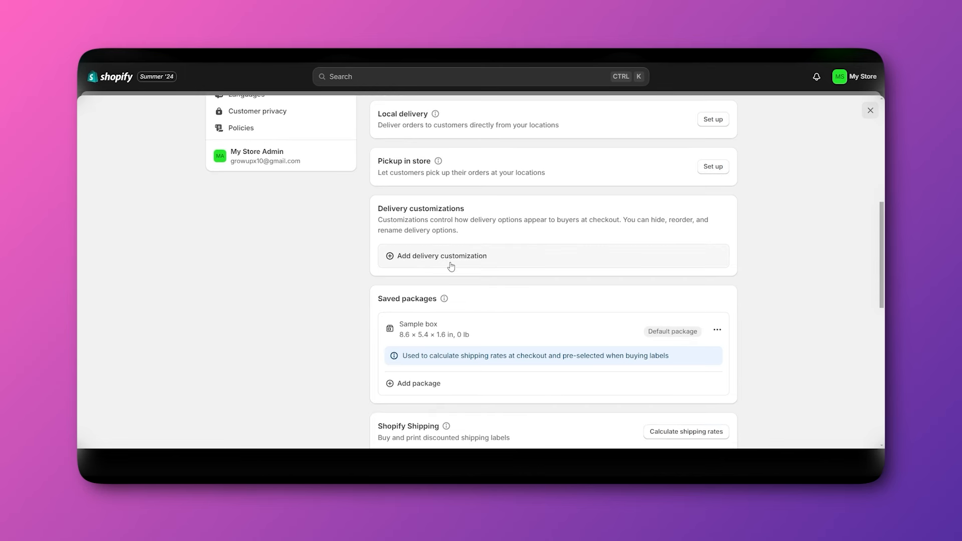
{"action": "left_click", "coordinate": [407, 256]}
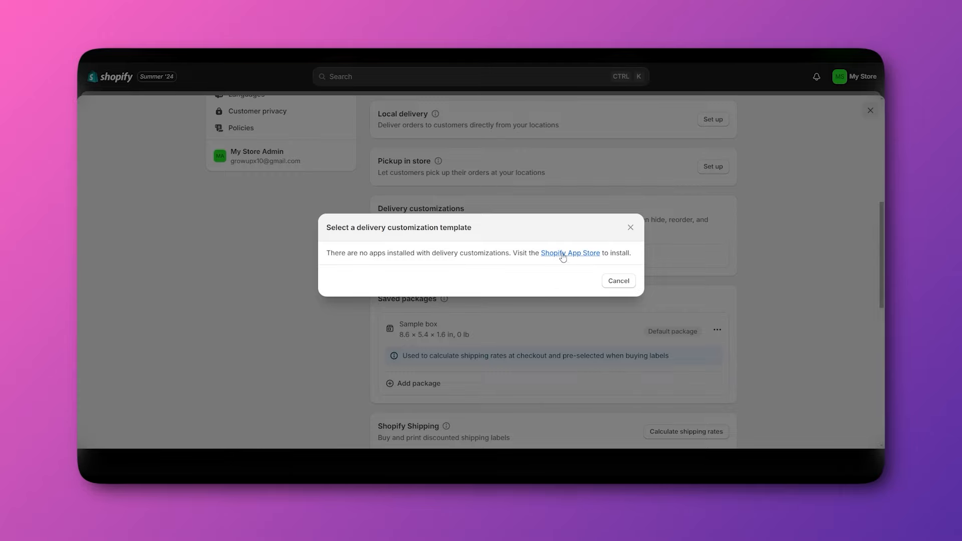
{"action": "left_click", "coordinate": [631, 227]}
{"action": "scroll", "coordinate": [521, 279], "scroll_direction": "up", "scroll_amount": 3}
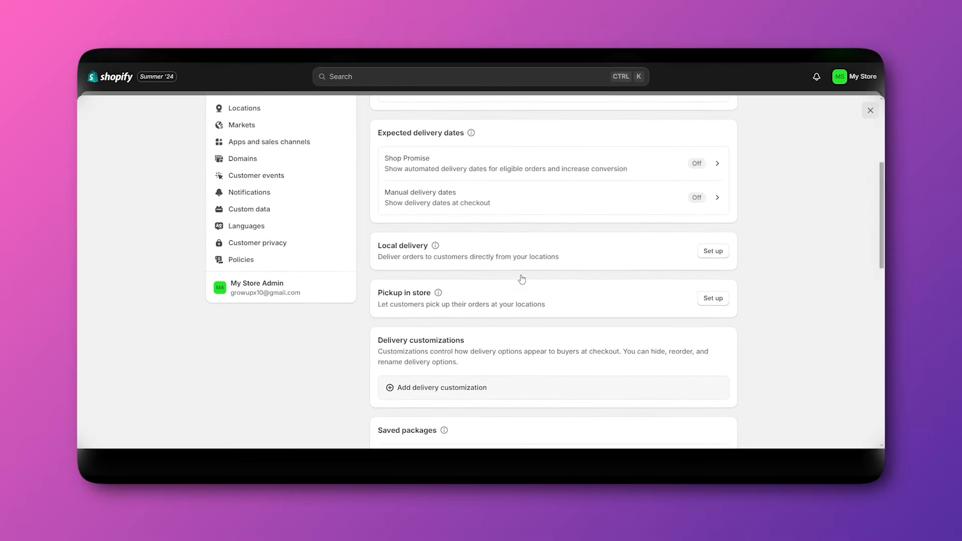
{"action": "scroll", "coordinate": [524, 279], "scroll_direction": "down", "scroll_amount": 7}
{"action": "scroll", "coordinate": [524, 279], "scroll_direction": "up", "scroll_amount": 5}
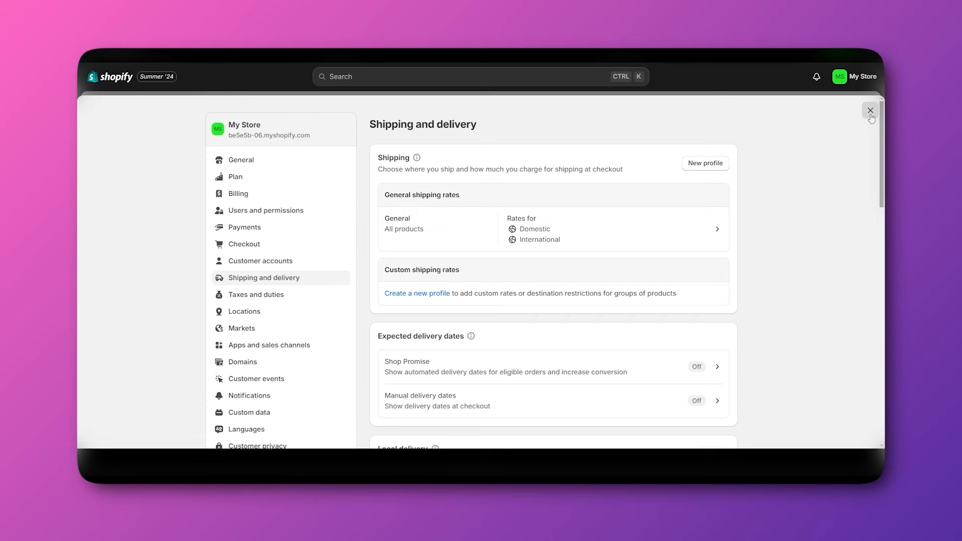
Install FedEx by Shippo from the Shopify Shipping app list, approving its permissions.
{"action": "scroll", "coordinate": [448, 285], "scroll_direction": "down", "scroll_amount": 6}
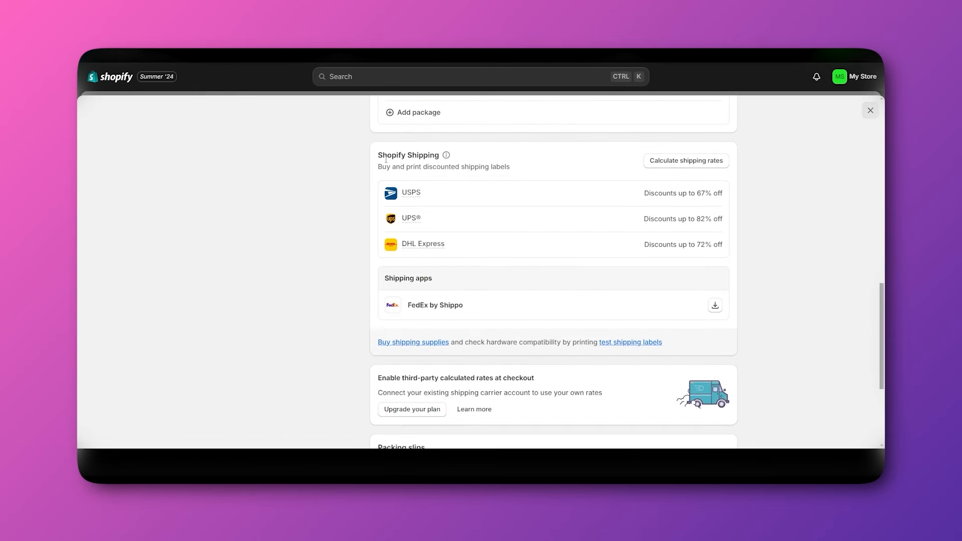
{"action": "scroll", "coordinate": [647, 228], "scroll_direction": "up", "scroll_amount": 1}
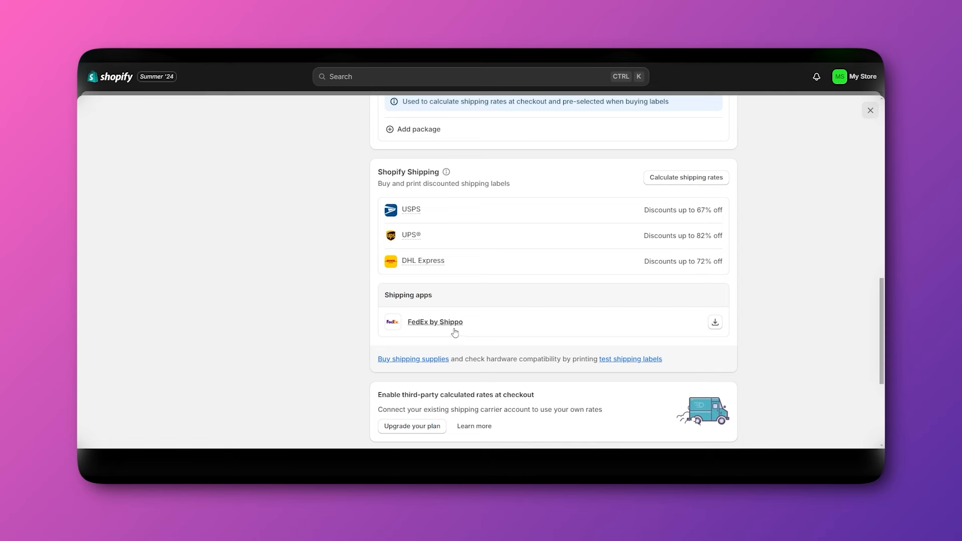
{"action": "scroll", "coordinate": [458, 275], "scroll_direction": "up", "scroll_amount": 2}
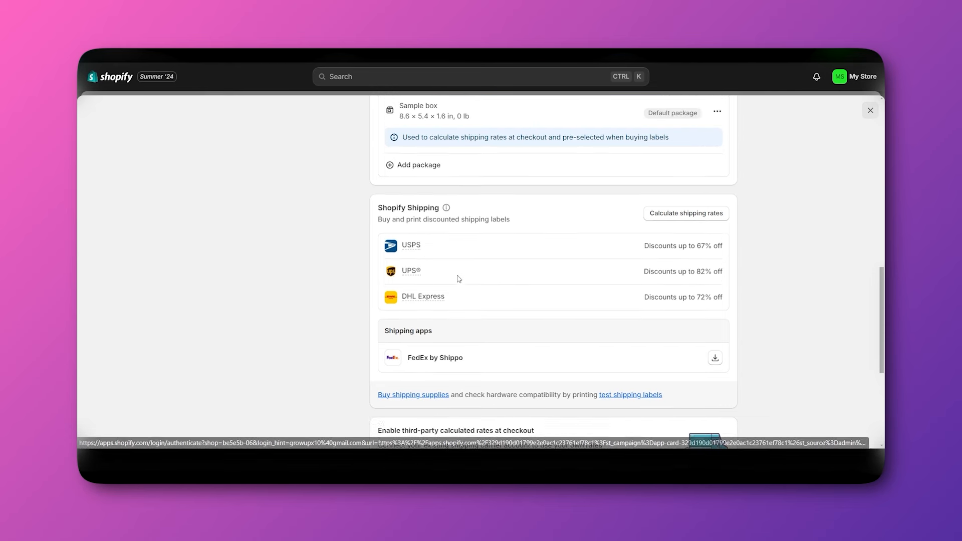
{"action": "scroll", "coordinate": [501, 313], "scroll_direction": "down", "scroll_amount": 5}
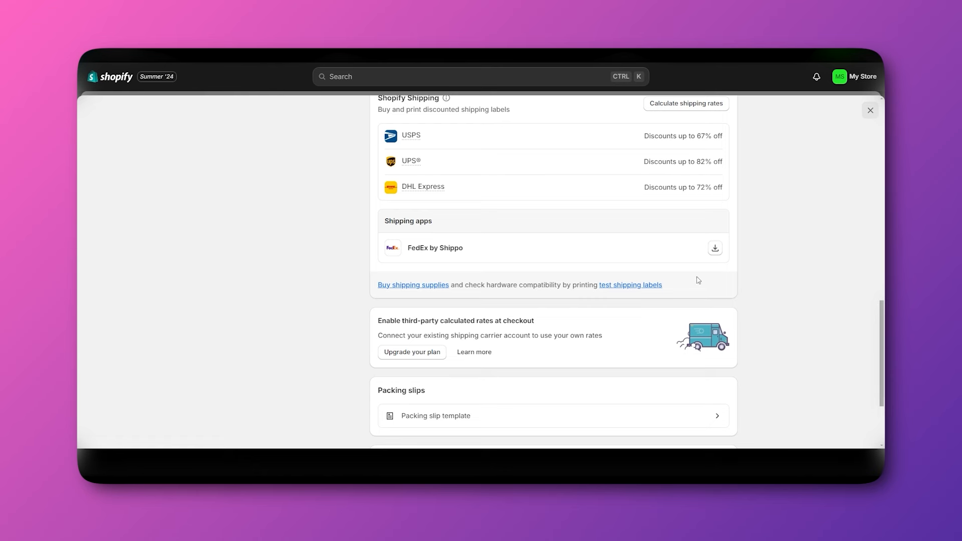
{"action": "left_click", "coordinate": [715, 248]}
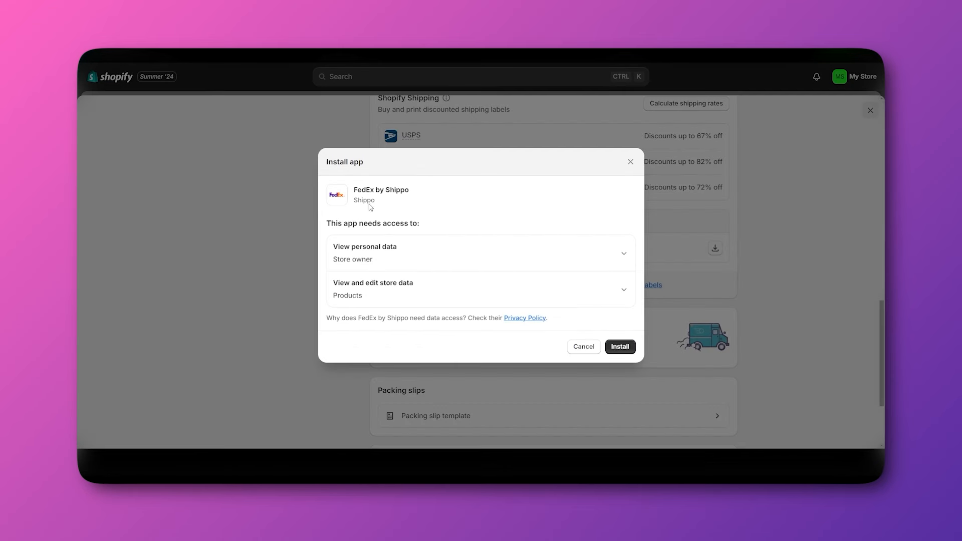
{"action": "left_click", "coordinate": [622, 348]}
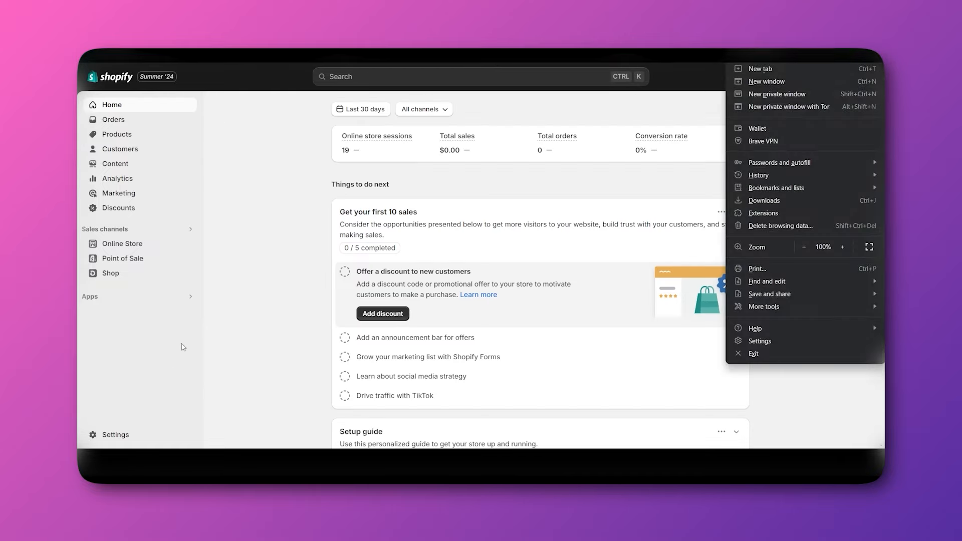
Search the admin with the Apps filter and open All recommended apps.
{"action": "left_click", "coordinate": [174, 344]}
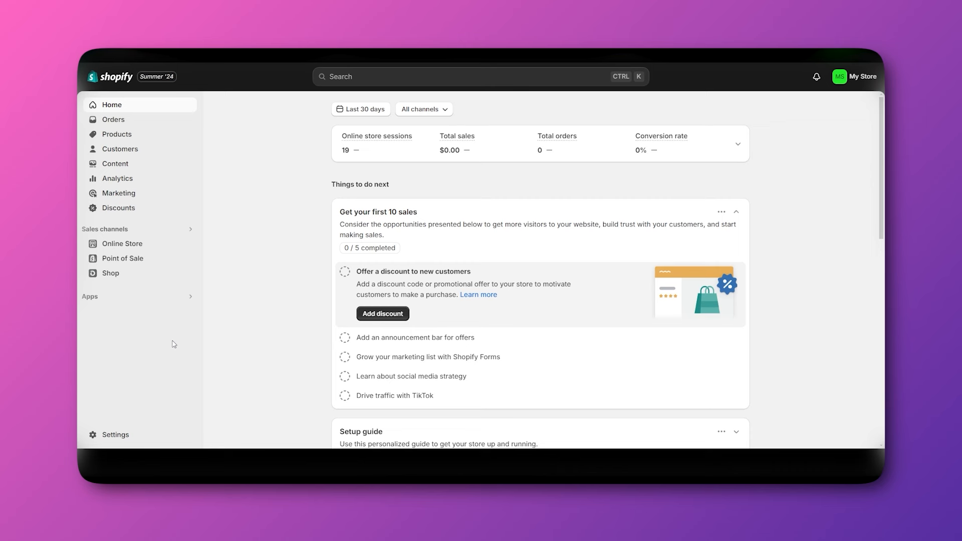
{"action": "left_click", "coordinate": [395, 78]}
{"action": "left_click", "coordinate": [327, 99]}
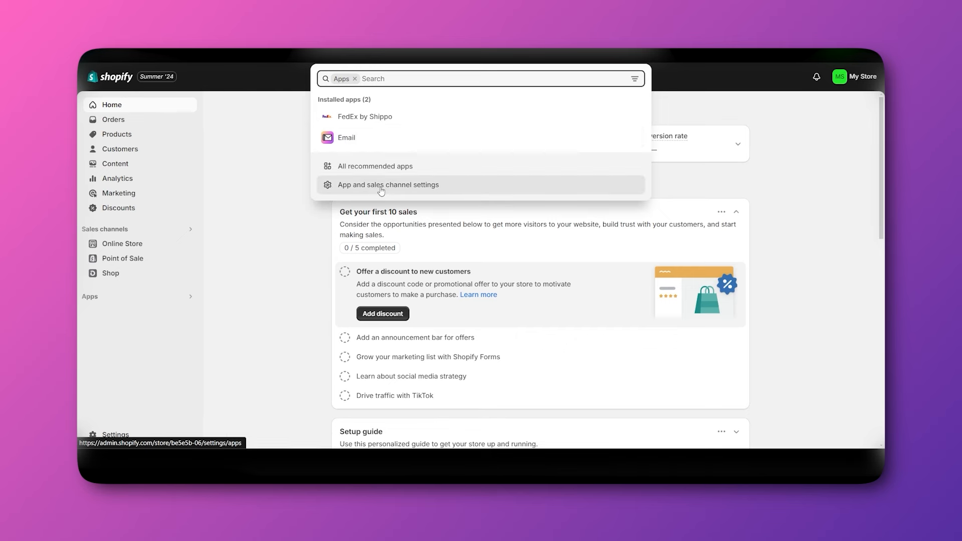
{"action": "left_click", "coordinate": [369, 167]}
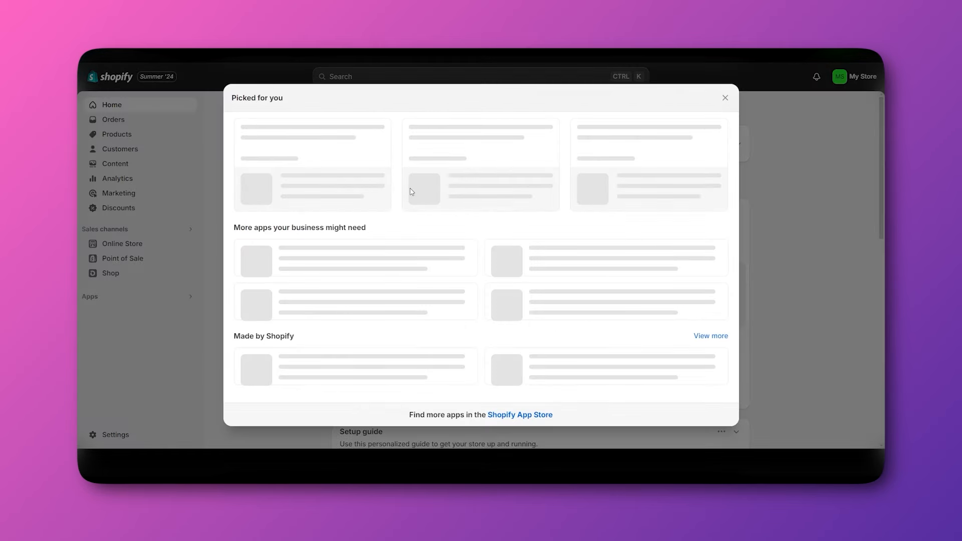
{"action": "scroll", "coordinate": [489, 416], "scroll_direction": "down", "scroll_amount": 2}
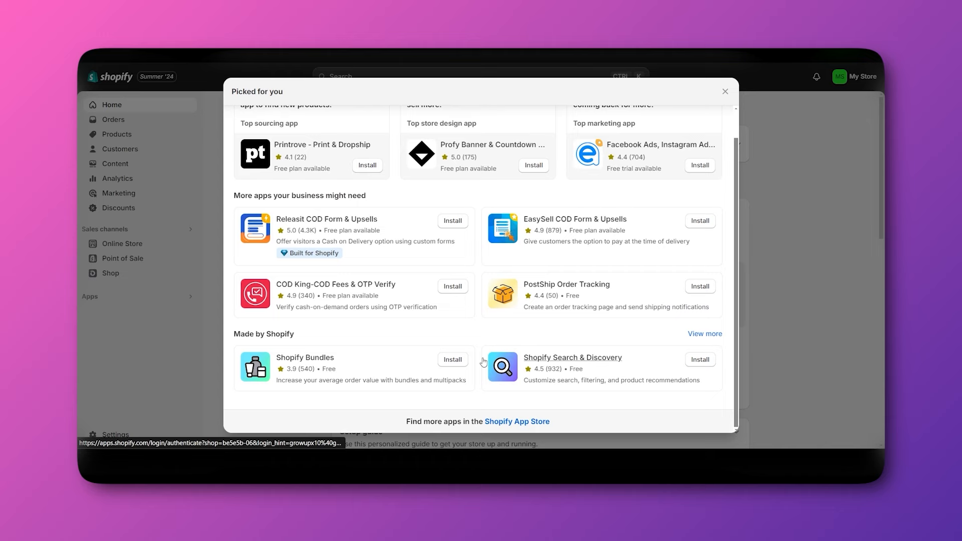
Browse the Shopify App Store home page, then return to the Picked for you suggestions.
{"action": "left_click", "coordinate": [495, 424]}
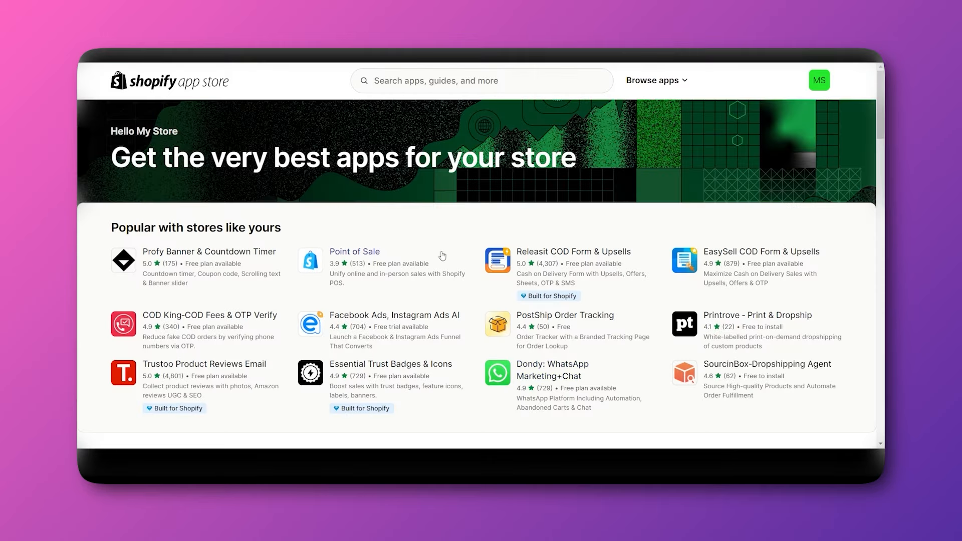
{"action": "scroll", "coordinate": [441, 256], "scroll_direction": "down", "scroll_amount": 2}
{"action": "scroll", "coordinate": [731, 327], "scroll_direction": "down", "scroll_amount": 1}
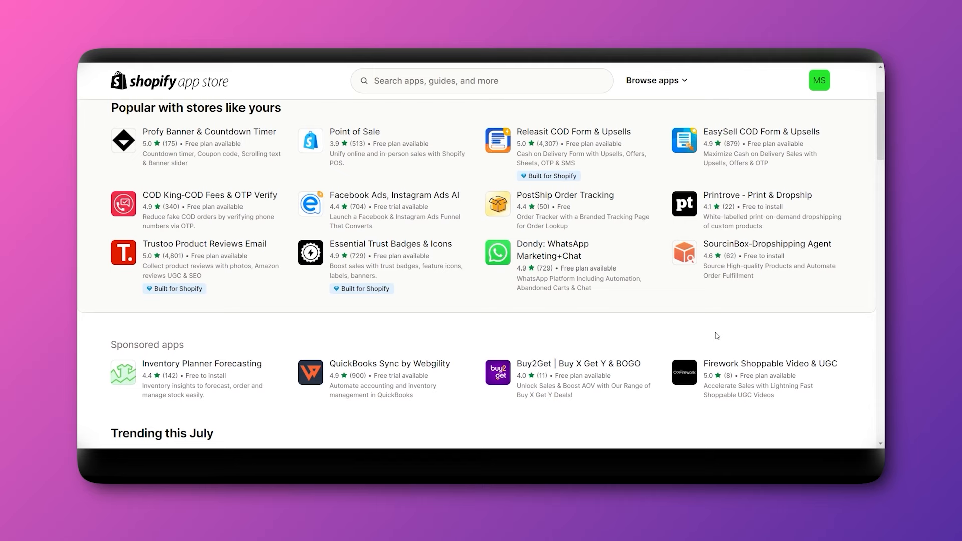
{"action": "scroll", "coordinate": [716, 335], "scroll_direction": "up", "scroll_amount": 1}
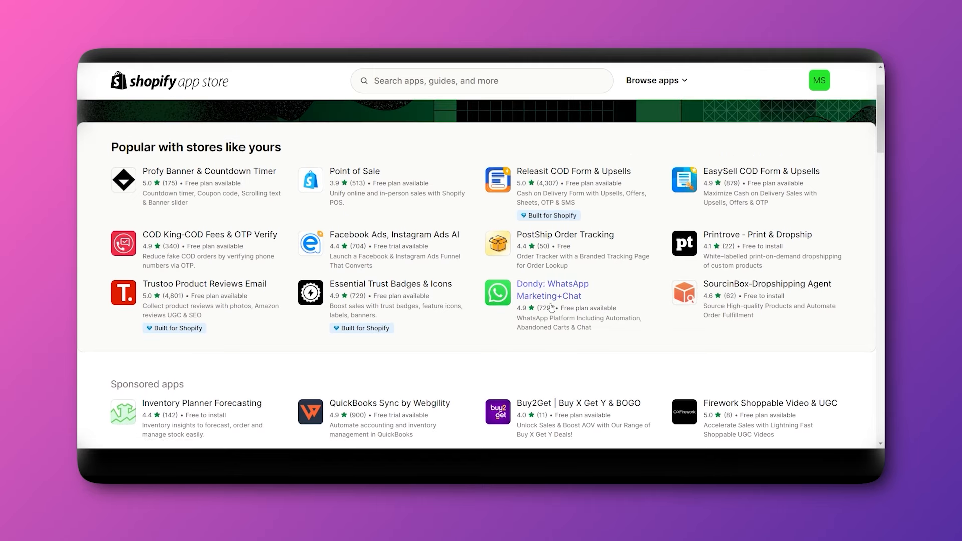
{"action": "scroll", "coordinate": [551, 307], "scroll_direction": "down", "scroll_amount": 2}
{"action": "scroll", "coordinate": [471, 244], "scroll_direction": "up", "scroll_amount": 4}
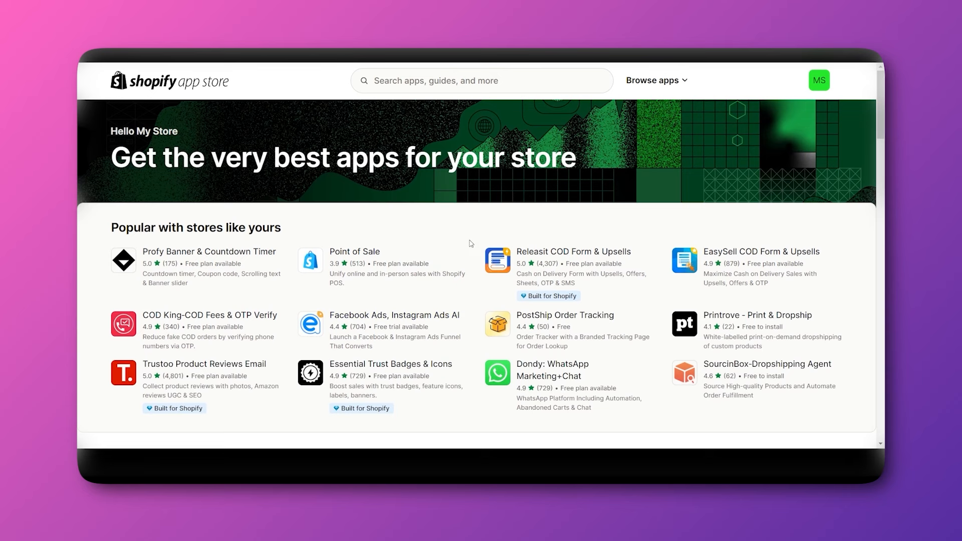
{"action": "scroll", "coordinate": [472, 244], "scroll_direction": "down", "scroll_amount": 2}
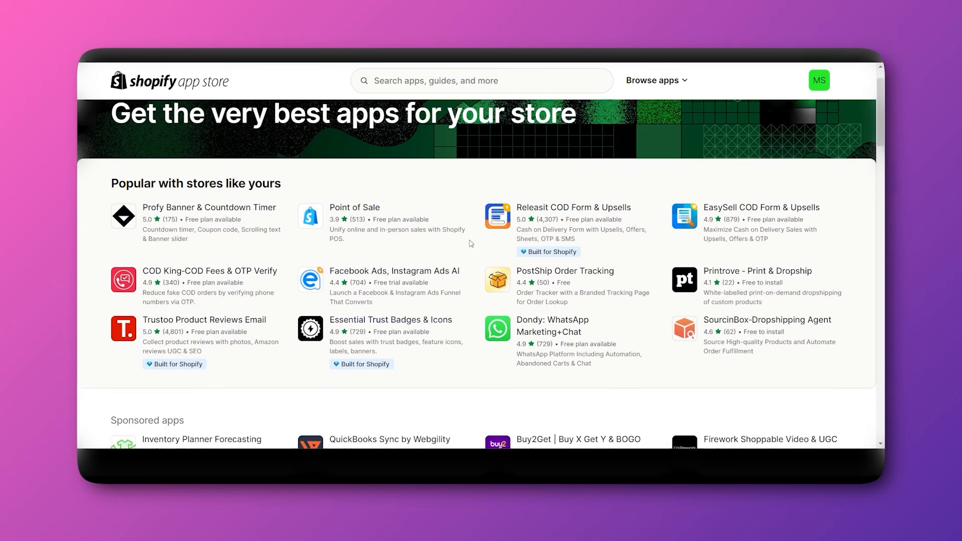
{"action": "scroll", "coordinate": [460, 341], "scroll_direction": "down", "scroll_amount": 1}
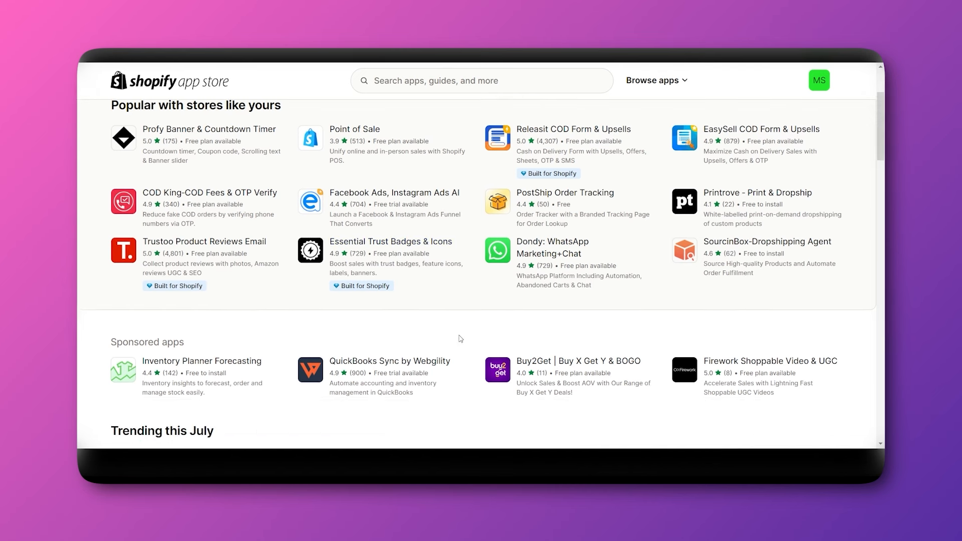
{"action": "scroll", "coordinate": [460, 339], "scroll_direction": "down", "scroll_amount": 2}
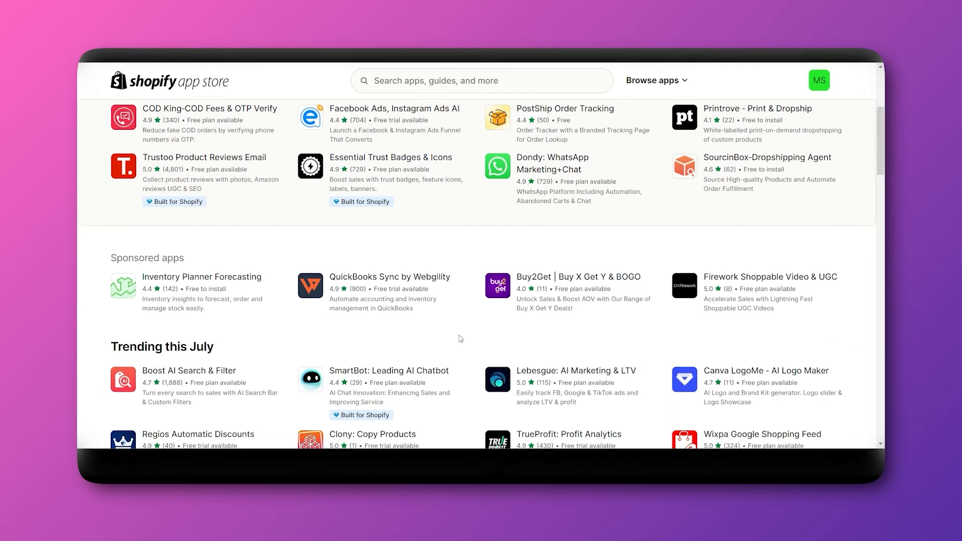
{"action": "scroll", "coordinate": [461, 339], "scroll_direction": "down", "scroll_amount": 7}
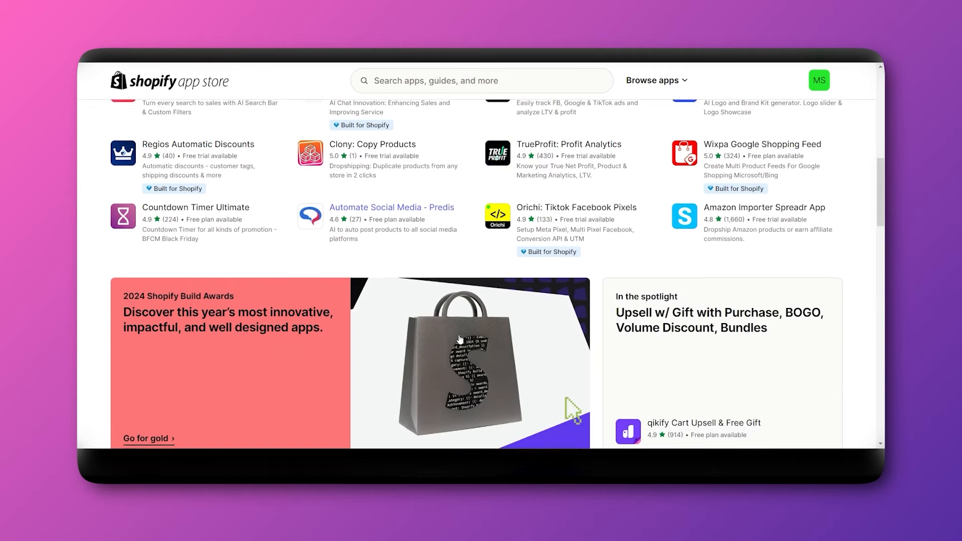
{"action": "scroll", "coordinate": [459, 338], "scroll_direction": "down", "scroll_amount": 8}
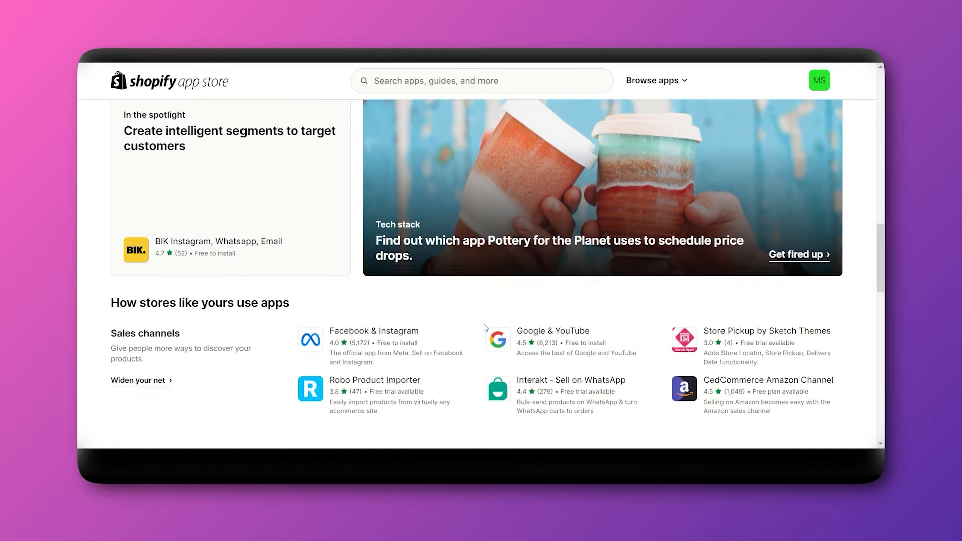
{"action": "scroll", "coordinate": [475, 343], "scroll_direction": "down", "scroll_amount": 1}
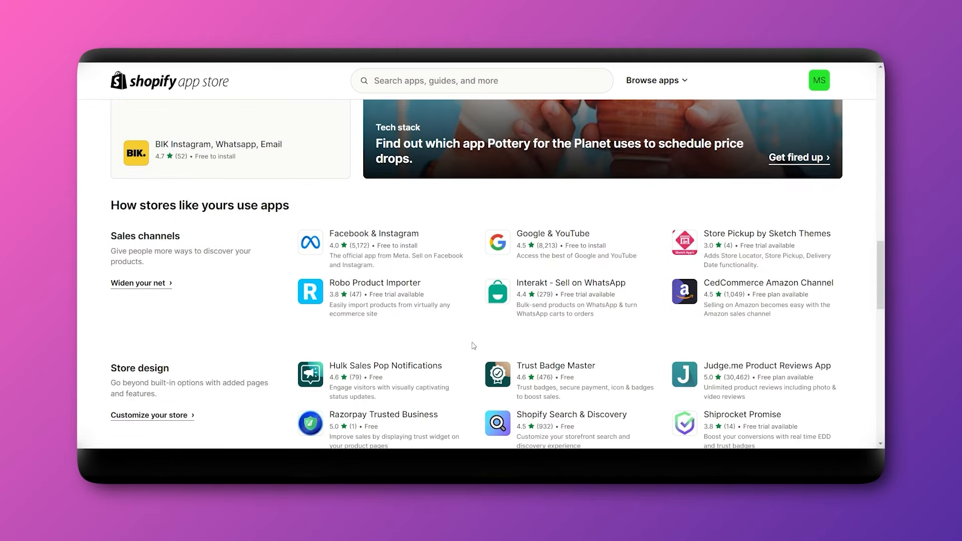
{"action": "scroll", "coordinate": [474, 346], "scroll_direction": "down", "scroll_amount": 2}
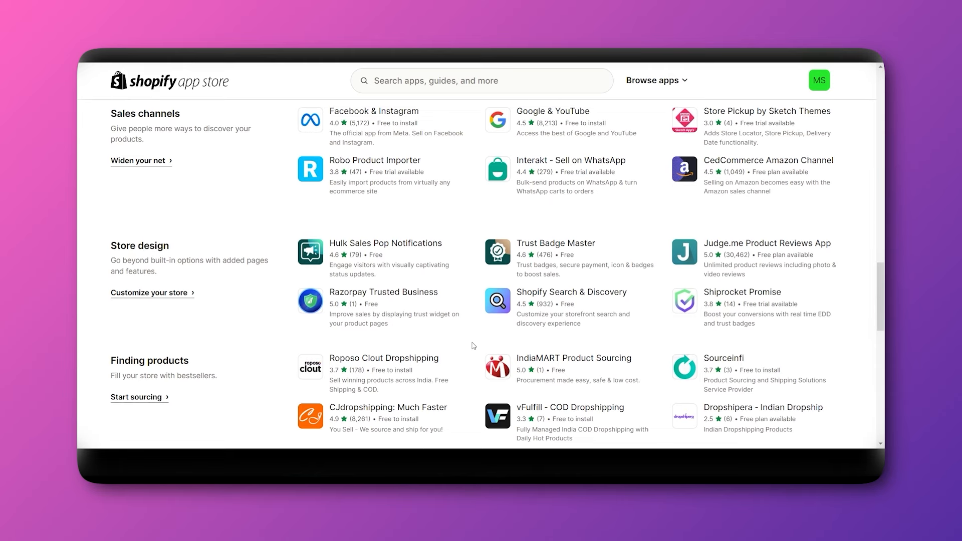
{"action": "scroll", "coordinate": [474, 345], "scroll_direction": "up", "scroll_amount": 6}
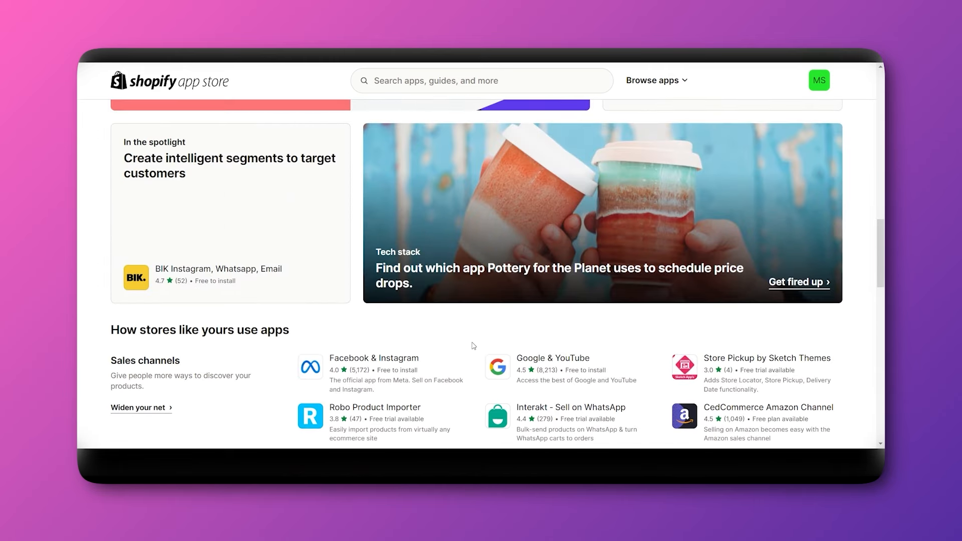
{"action": "scroll", "coordinate": [470, 349], "scroll_direction": "up", "scroll_amount": 10}
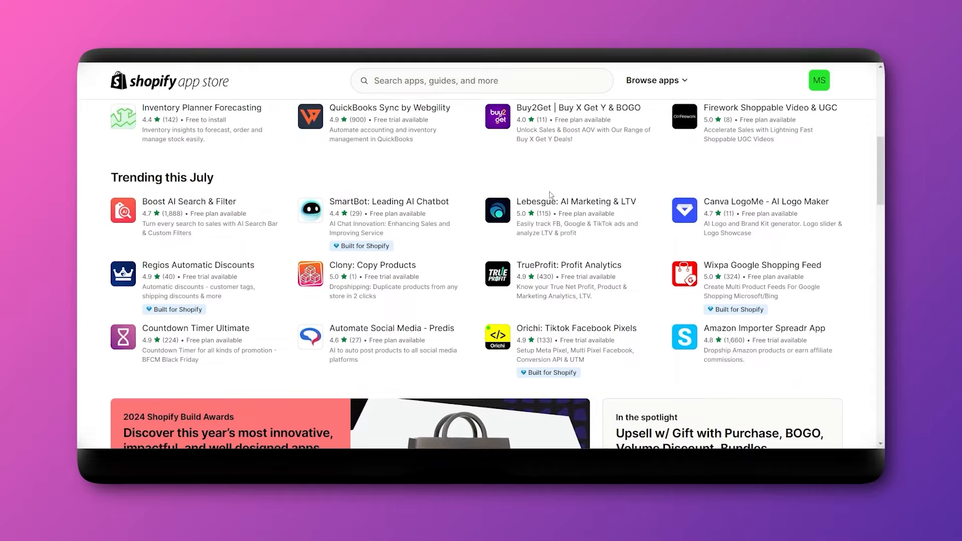
{"action": "scroll", "coordinate": [551, 198], "scroll_direction": "up", "scroll_amount": 5}
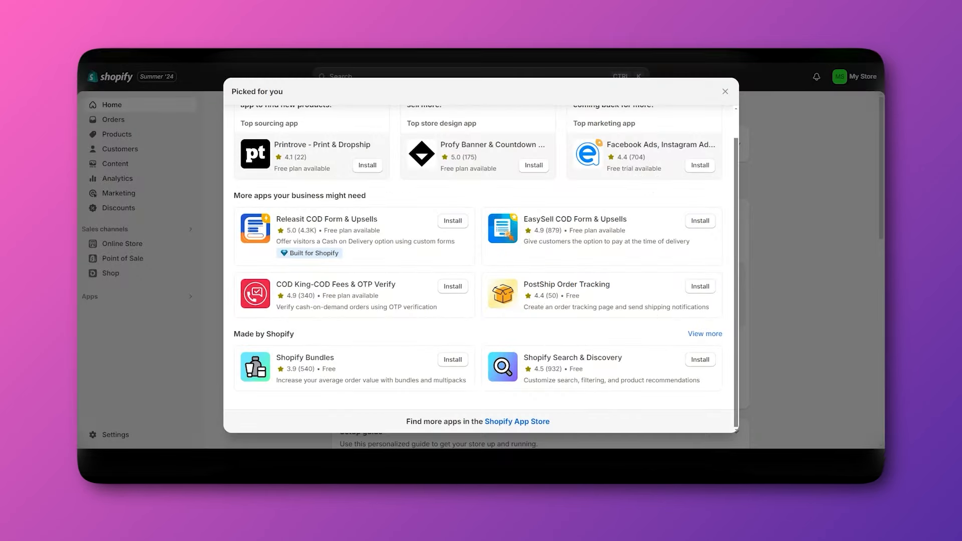
Close the app suggestions and open Taxes and duties in store settings.
{"action": "left_click", "coordinate": [722, 94]}
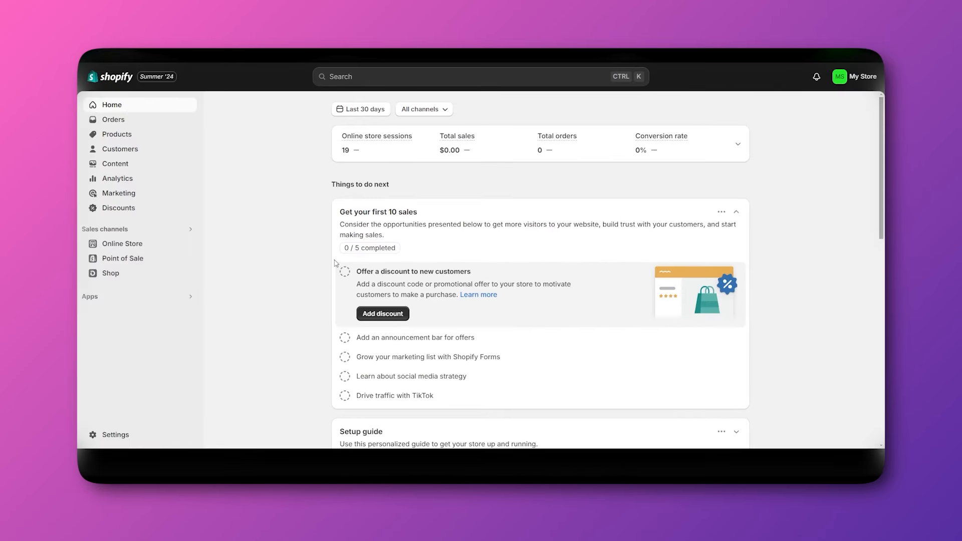
{"action": "left_click", "coordinate": [109, 441]}
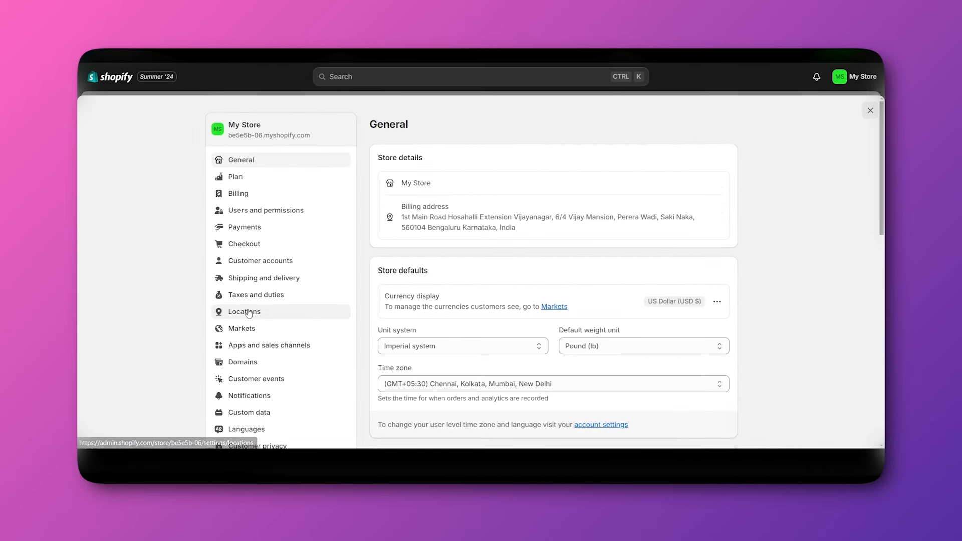
{"action": "scroll", "coordinate": [250, 316], "scroll_direction": "down", "scroll_amount": 1}
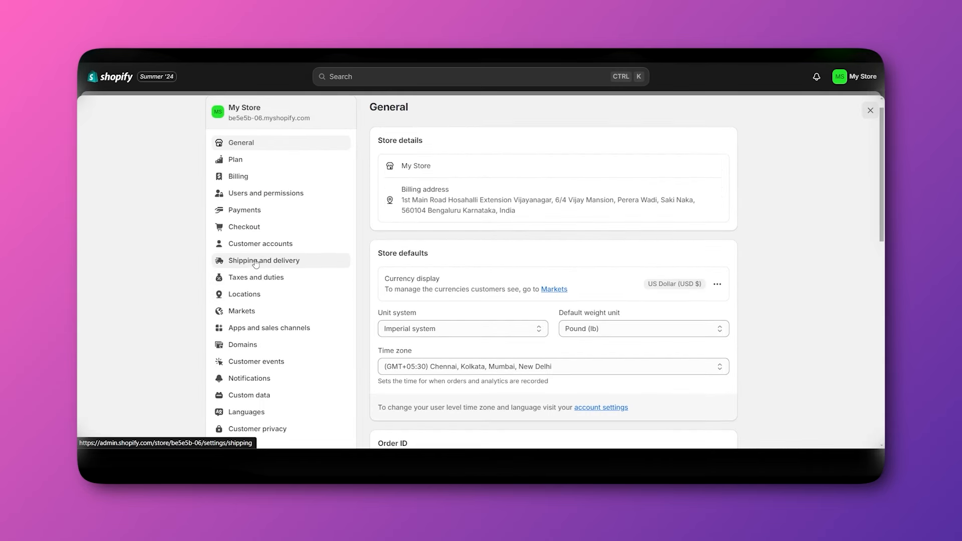
{"action": "left_click", "coordinate": [253, 282]}
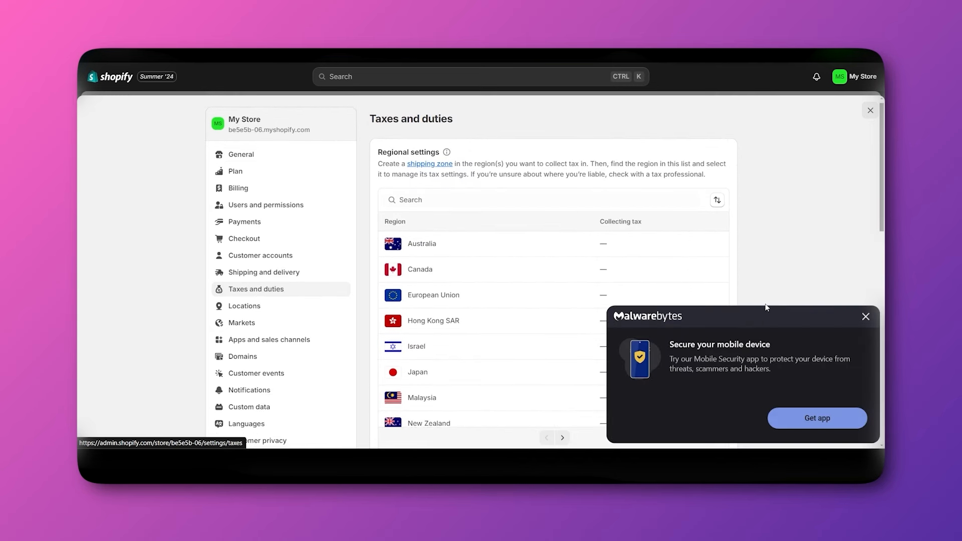
Dismiss the Malwarebytes popup, review Taxes and duties, and move on to Locations.
{"action": "scroll", "coordinate": [765, 307], "scroll_direction": "down", "scroll_amount": 1}
{"action": "left_click", "coordinate": [866, 316]}
{"action": "scroll", "coordinate": [810, 276], "scroll_direction": "down", "scroll_amount": 1}
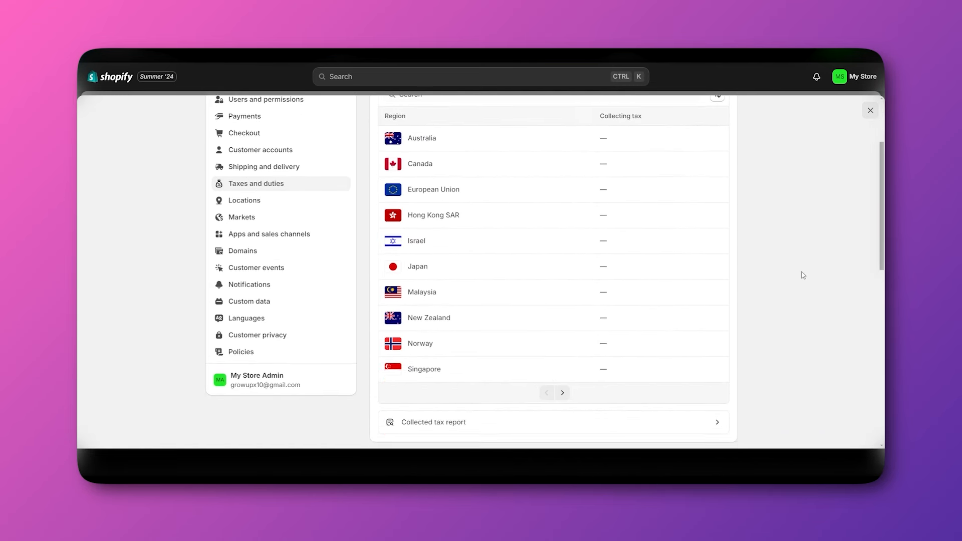
{"action": "scroll", "coordinate": [802, 276], "scroll_direction": "up", "scroll_amount": 2}
{"action": "scroll", "coordinate": [797, 274], "scroll_direction": "down", "scroll_amount": 4}
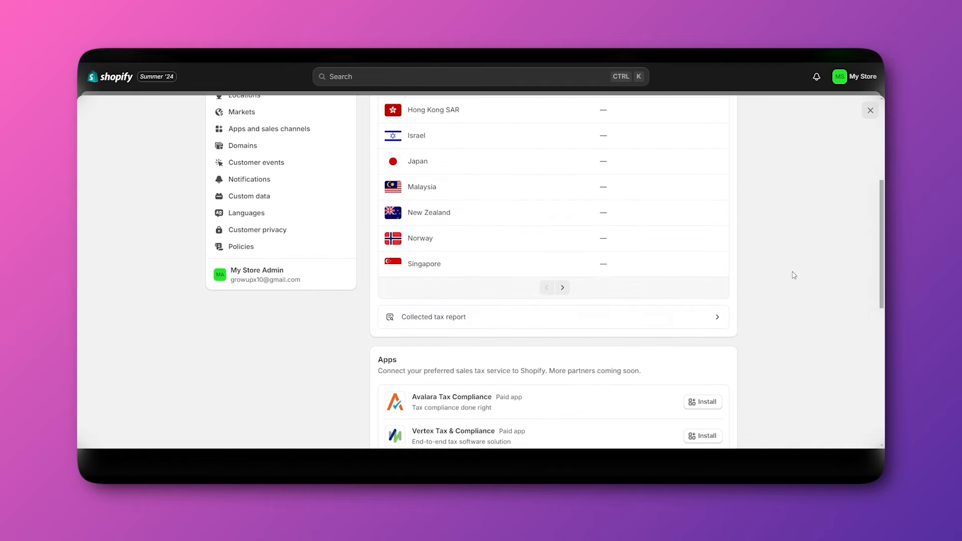
{"action": "scroll", "coordinate": [541, 321], "scroll_direction": "down", "scroll_amount": 2}
{"action": "scroll", "coordinate": [544, 321], "scroll_direction": "up", "scroll_amount": 6}
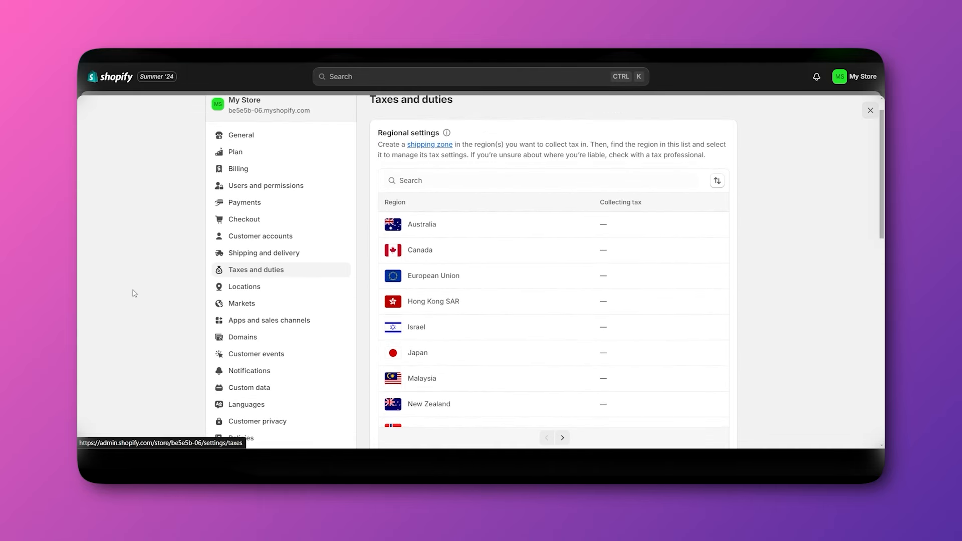
{"action": "scroll", "coordinate": [135, 293], "scroll_direction": "up", "scroll_amount": 1}
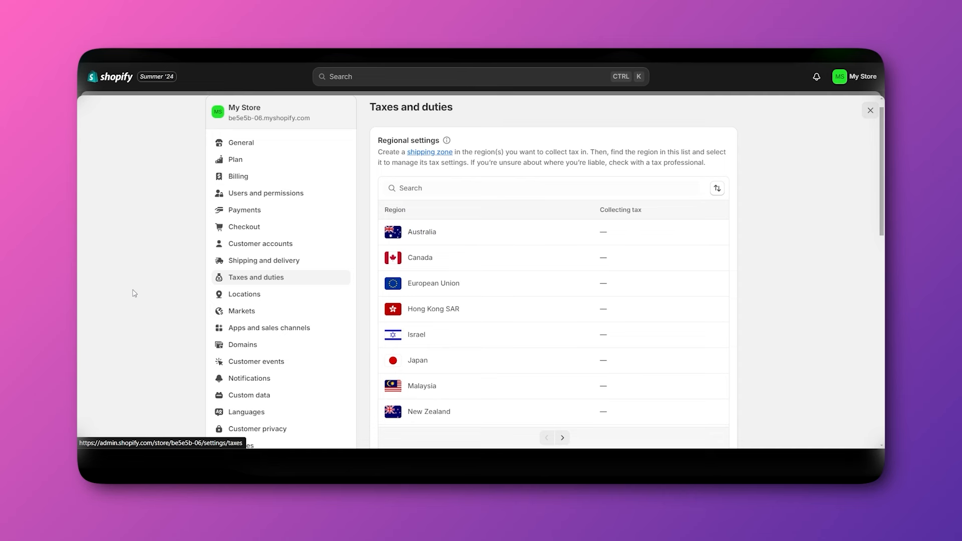
{"action": "scroll", "coordinate": [134, 293], "scroll_direction": "down", "scroll_amount": 2}
{"action": "scroll", "coordinate": [134, 293], "scroll_direction": "up", "scroll_amount": 1}
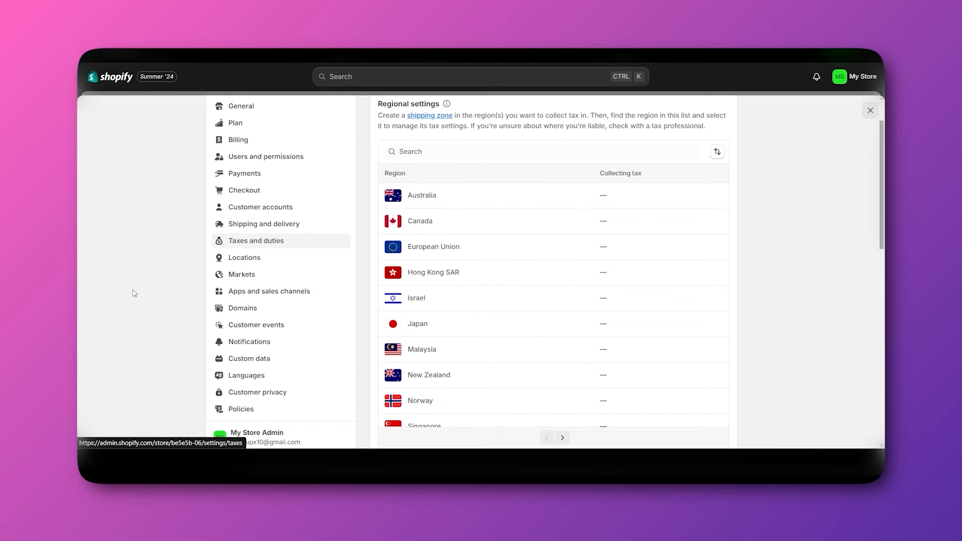
{"action": "left_click", "coordinate": [246, 257]}
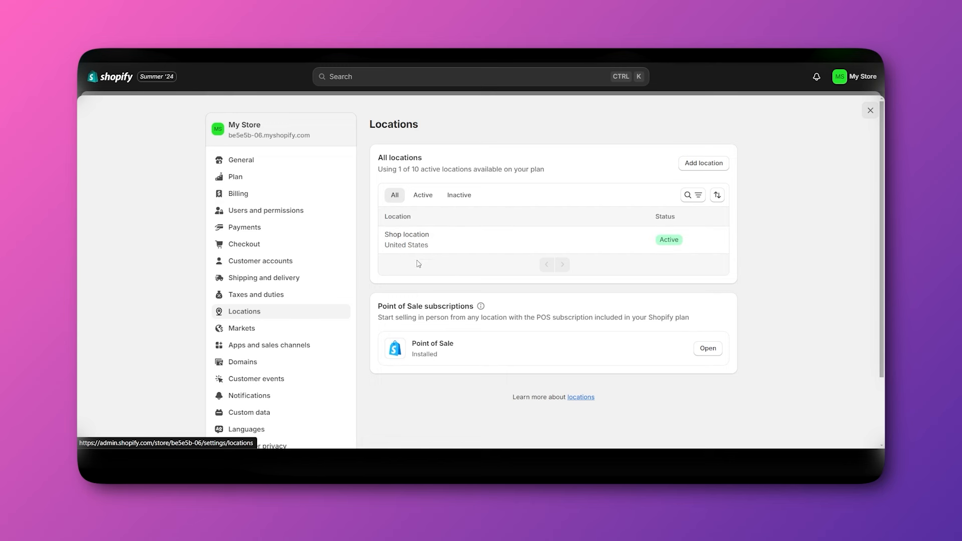
Open Markets settings and scroll down to the Recommendations section.
{"action": "left_click", "coordinate": [237, 334]}
{"action": "scroll", "coordinate": [237, 331], "scroll_direction": "down", "scroll_amount": 1}
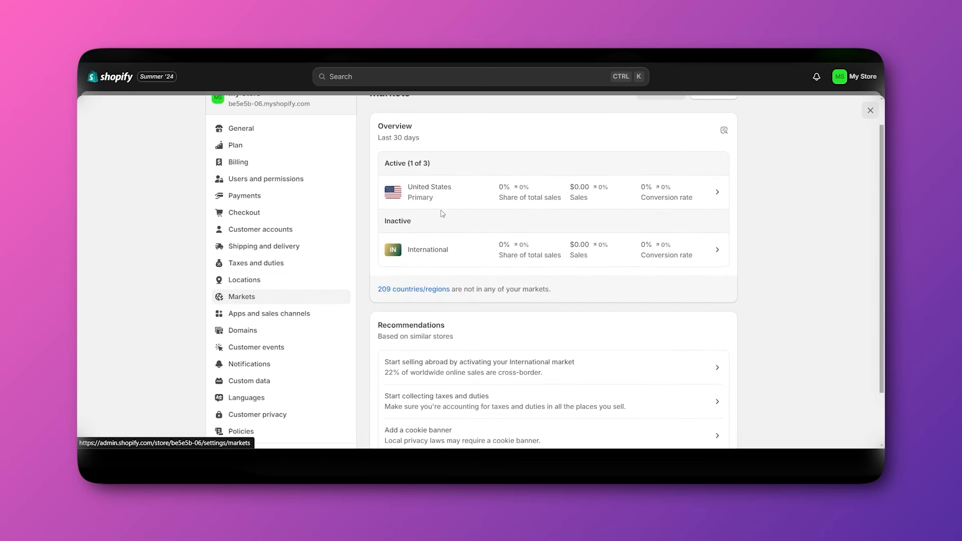
{"action": "scroll", "coordinate": [443, 213], "scroll_direction": "up", "scroll_amount": 1}
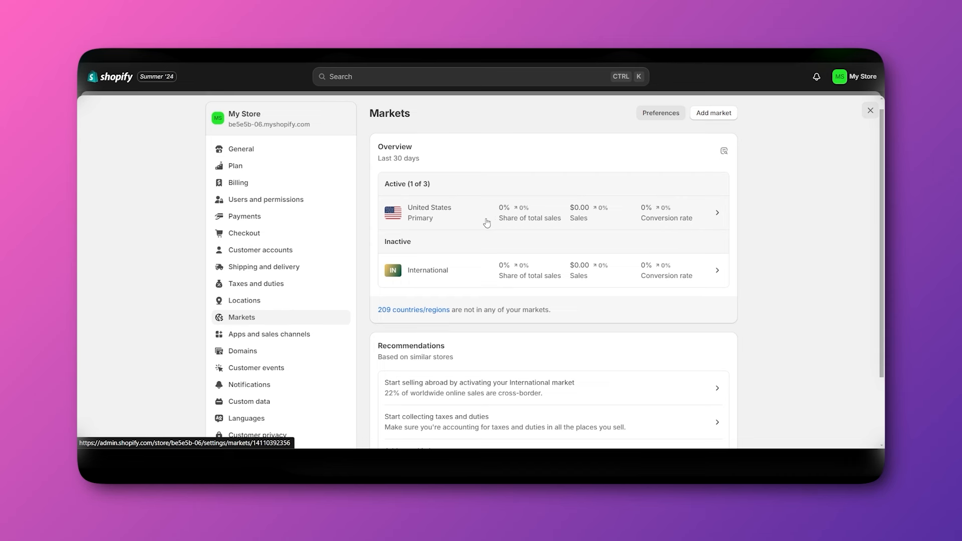
{"action": "scroll", "coordinate": [386, 331], "scroll_direction": "down", "scroll_amount": 3}
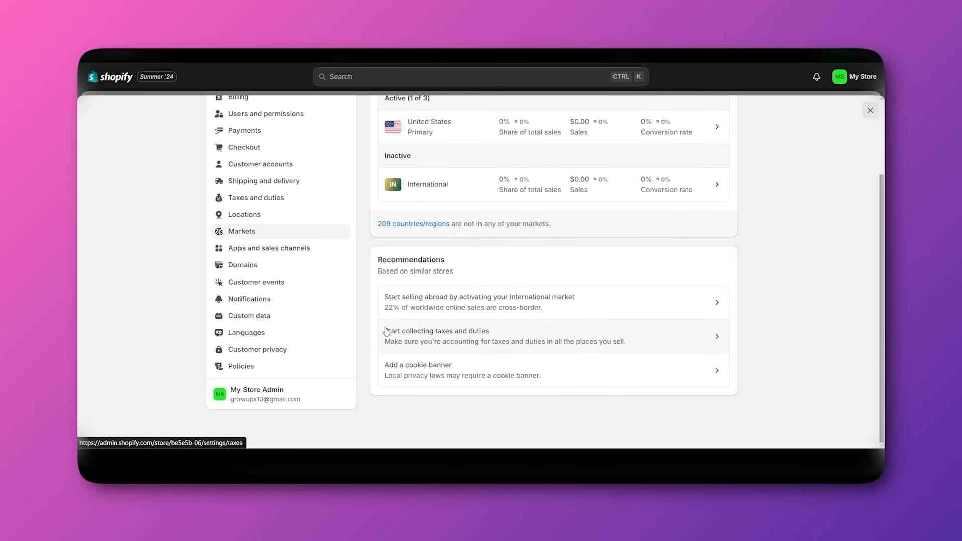
Open Apps and sales channels, peek at the App Store, and return to the installed list.
{"action": "left_click", "coordinate": [284, 249]}
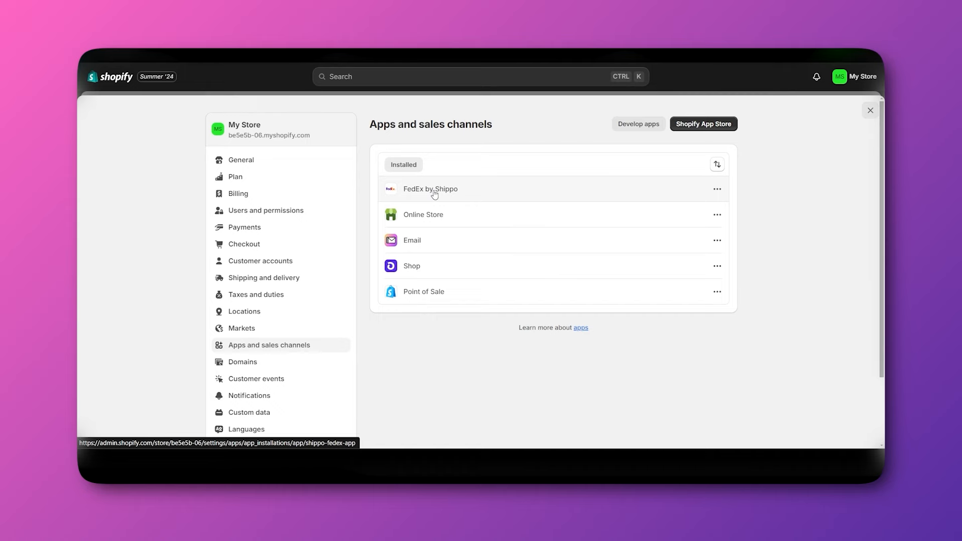
{"action": "left_click", "coordinate": [690, 131]}
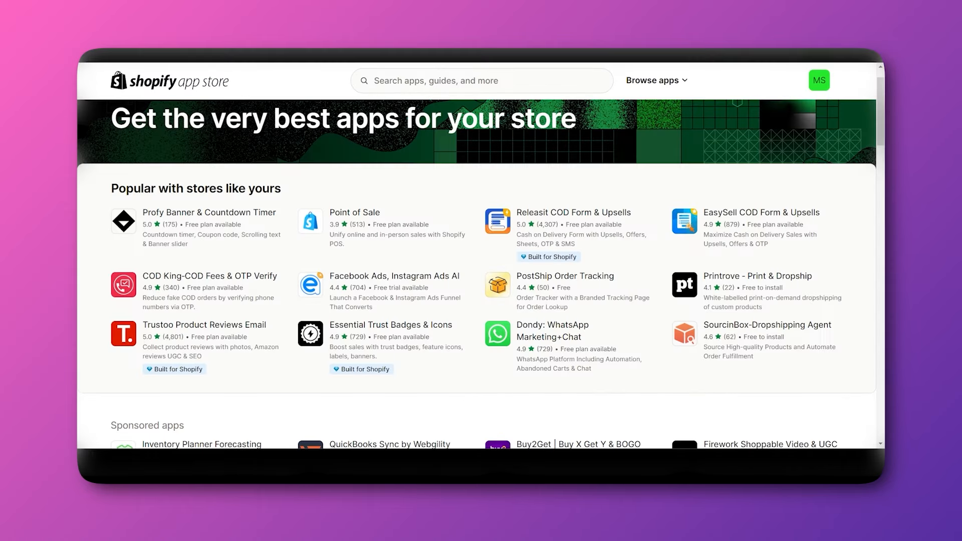
{"action": "key", "text": "ctrl+shift+Tab"}
{"action": "scroll", "coordinate": [242, 309], "scroll_direction": "down", "scroll_amount": 2}
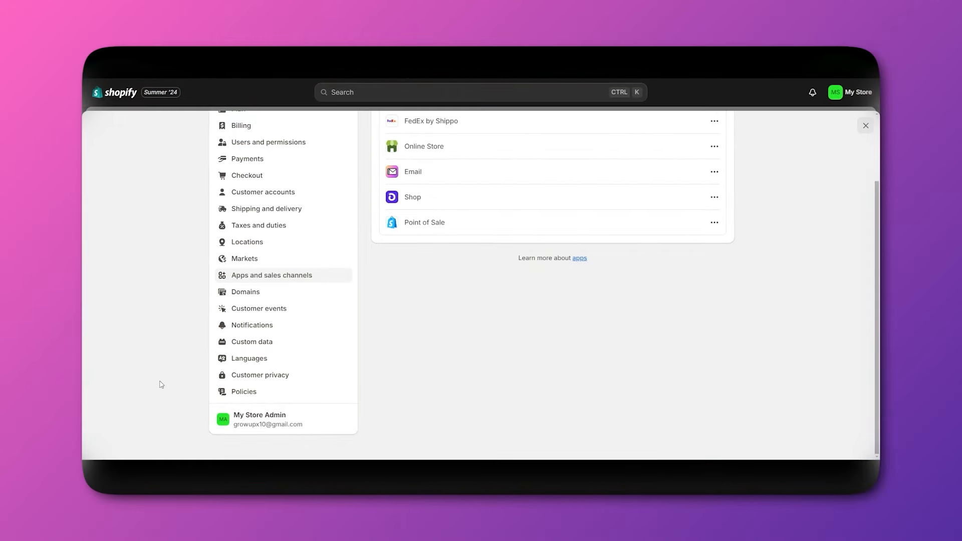
Open Customer privacy and review its privacy policy, cookie banner and opt-out options.
{"action": "left_click", "coordinate": [265, 376]}
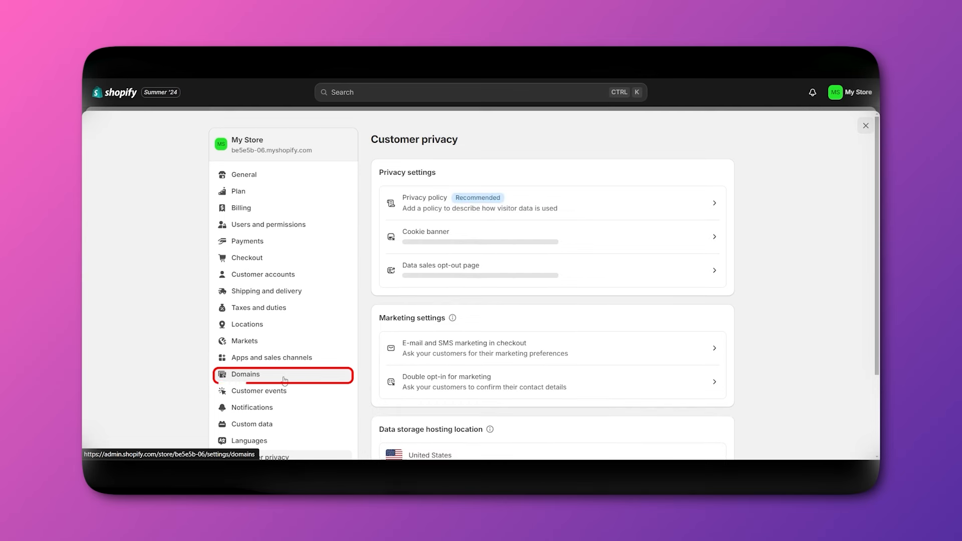
{"action": "scroll", "coordinate": [274, 395], "scroll_direction": "down", "scroll_amount": 1}
{"action": "scroll", "coordinate": [273, 396], "scroll_direction": "up", "scroll_amount": 1}
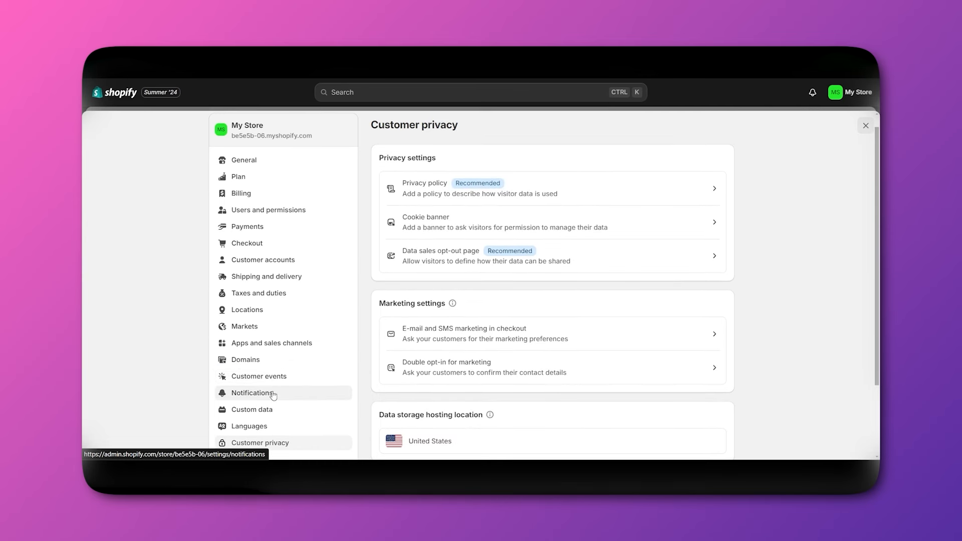
{"action": "scroll", "coordinate": [261, 369], "scroll_direction": "down", "scroll_amount": 2}
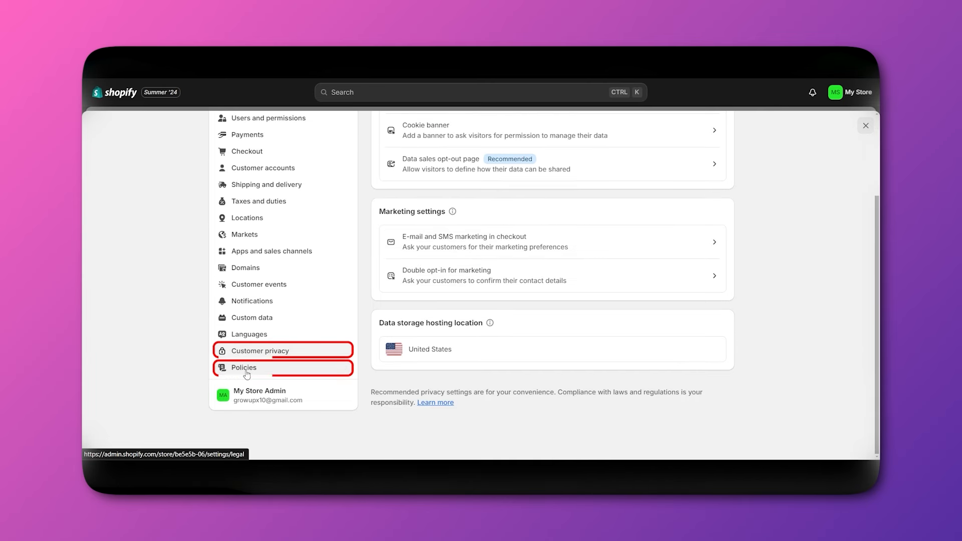
{"action": "scroll", "coordinate": [447, 329], "scroll_direction": "up", "scroll_amount": 1}
{"action": "scroll", "coordinate": [144, 383], "scroll_direction": "down", "scroll_amount": 1}
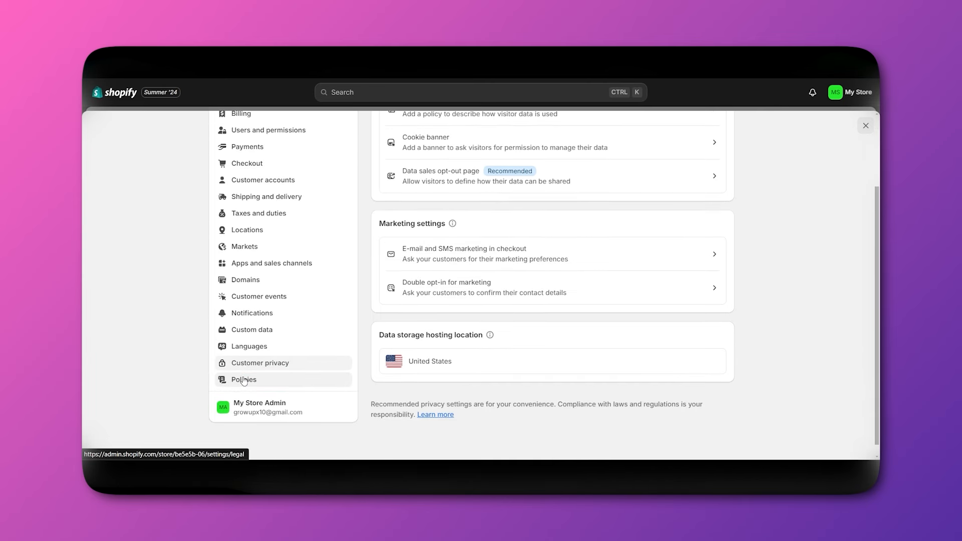
{"action": "scroll", "coordinate": [812, 286], "scroll_direction": "up", "scroll_amount": 2}
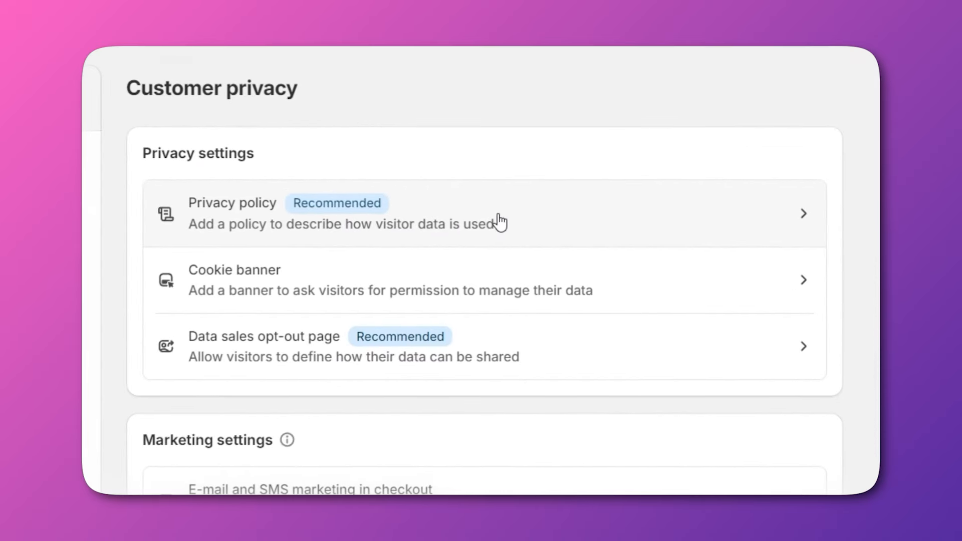
Open the privacy policy editor, then close it without publishing.
{"action": "left_click", "coordinate": [466, 236]}
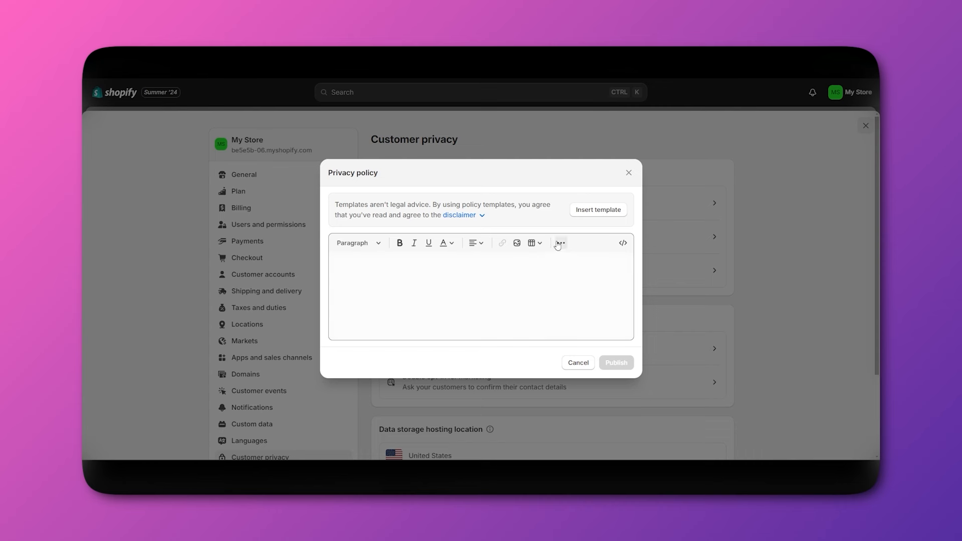
{"action": "left_click", "coordinate": [399, 277]}
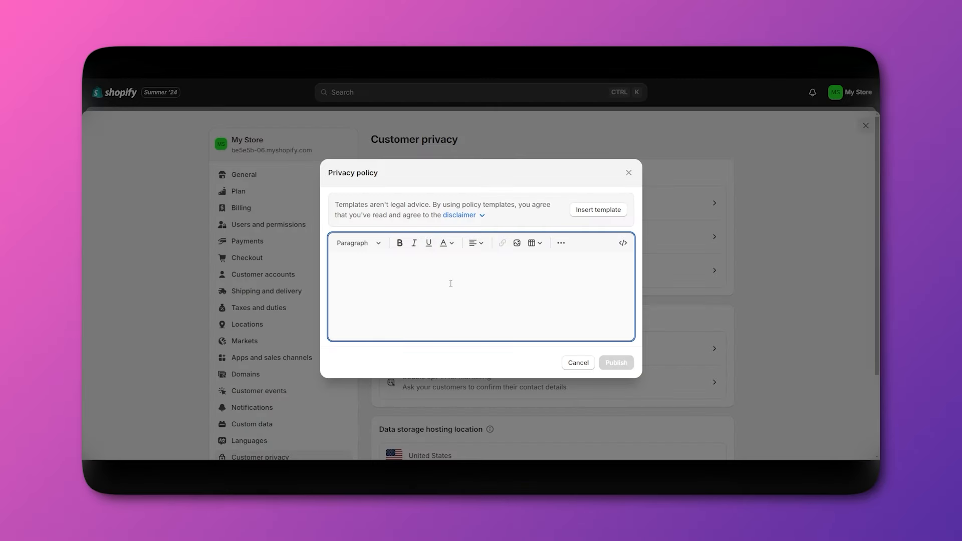
{"action": "left_click", "coordinate": [628, 173]}
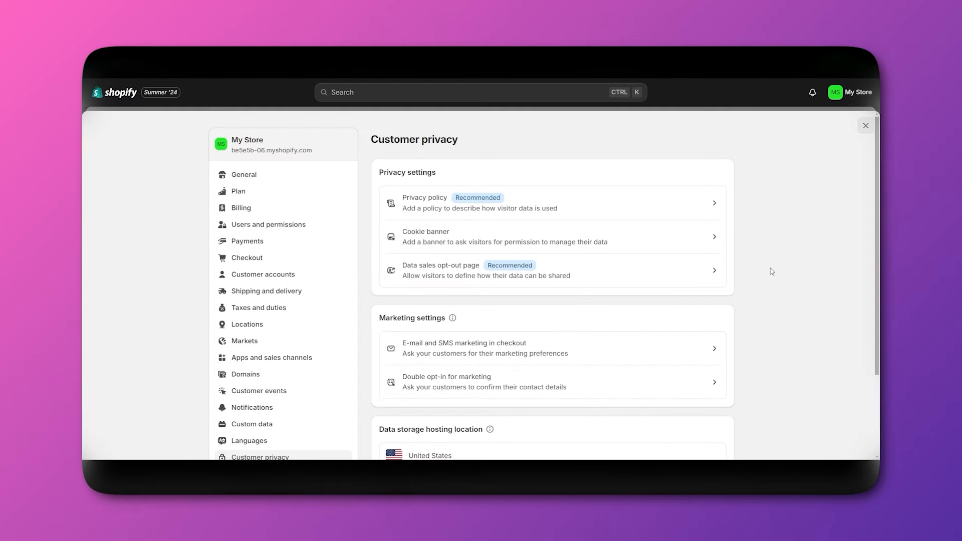
{"action": "left_click", "coordinate": [638, 235]}
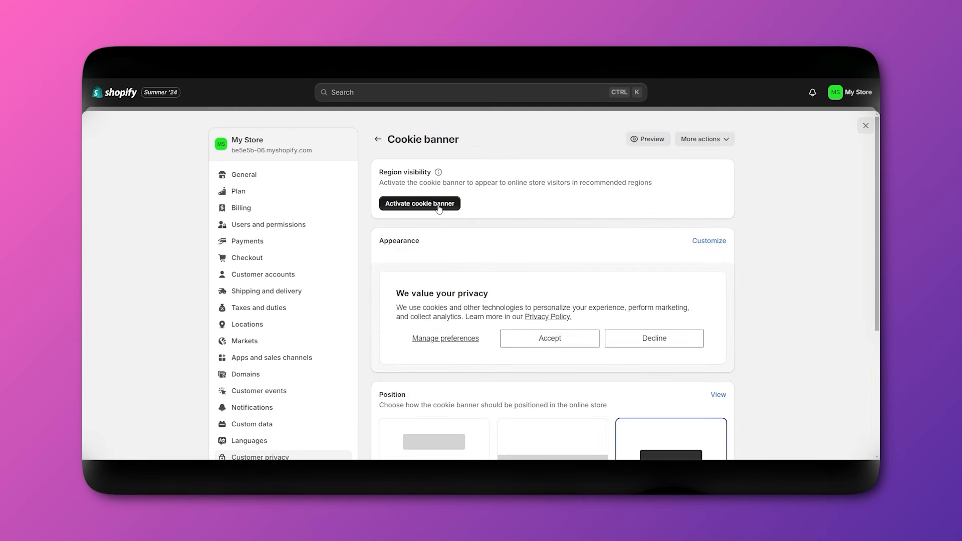
{"action": "left_click", "coordinate": [434, 206]}
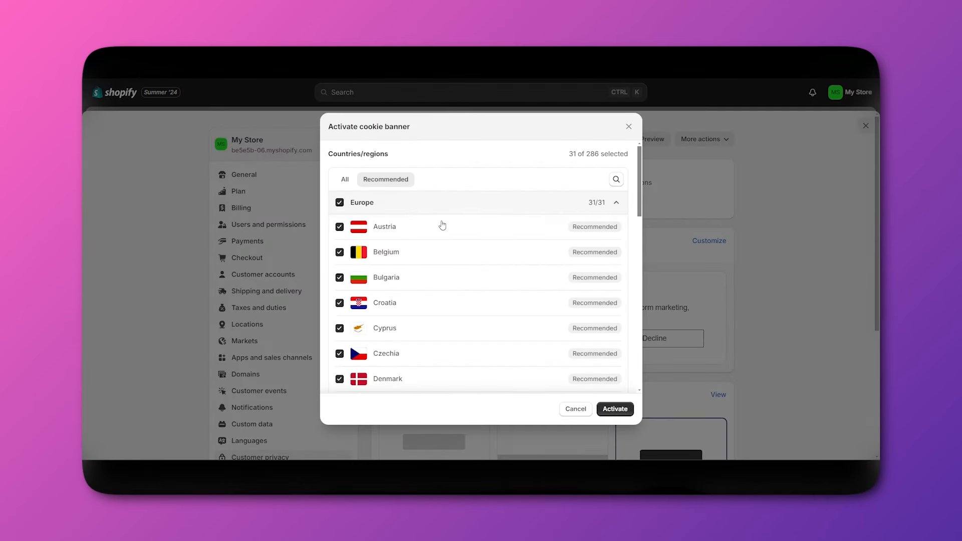
{"action": "scroll", "coordinate": [491, 264], "scroll_direction": "down", "scroll_amount": 10}
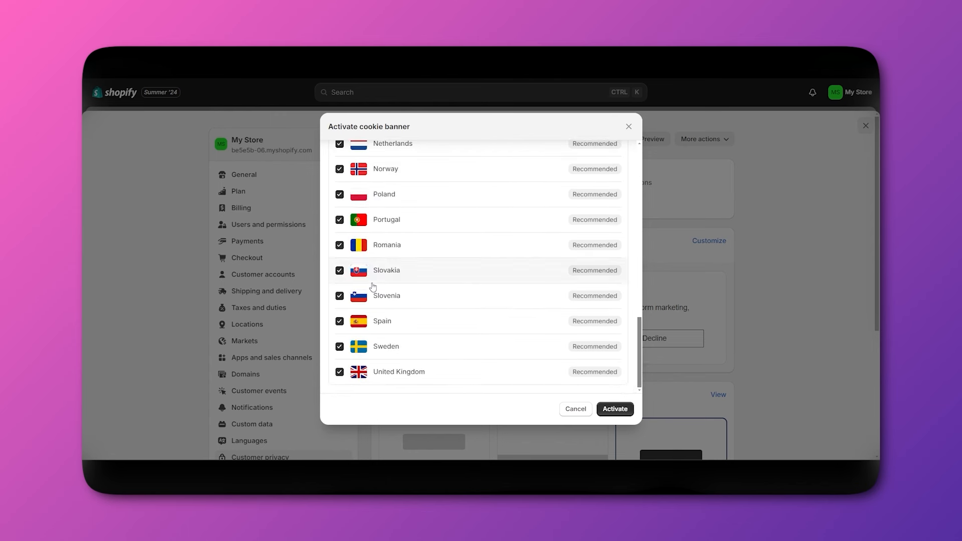
{"action": "left_click", "coordinate": [612, 414]}
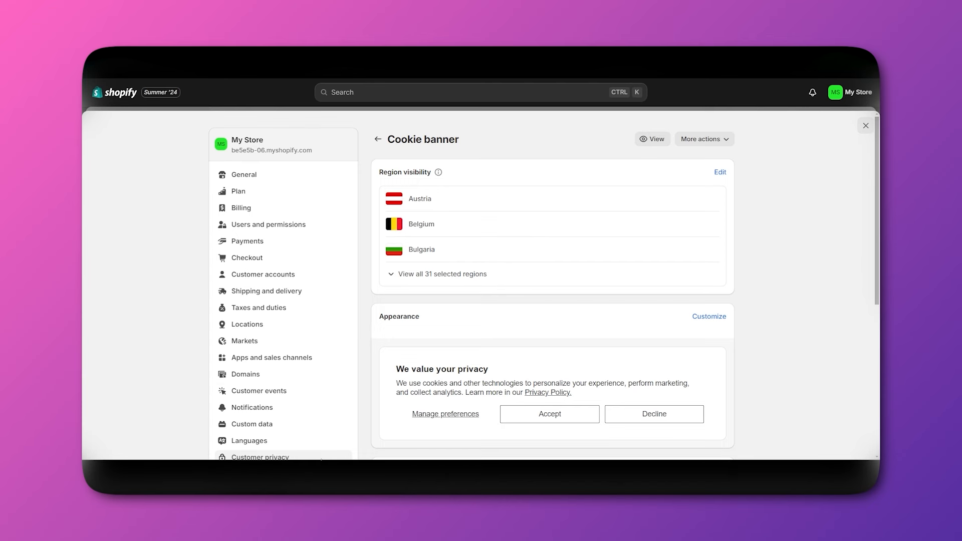
{"action": "scroll", "coordinate": [580, 417], "scroll_direction": "down", "scroll_amount": 3}
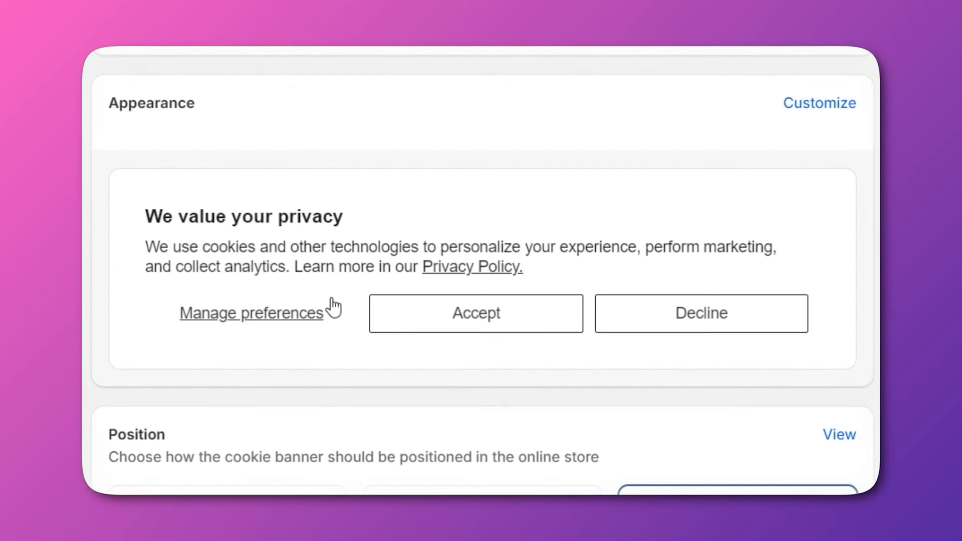
{"action": "scroll", "coordinate": [334, 308], "scroll_direction": "down", "scroll_amount": 3}
{"action": "scroll", "coordinate": [469, 221], "scroll_direction": "up", "scroll_amount": 1}
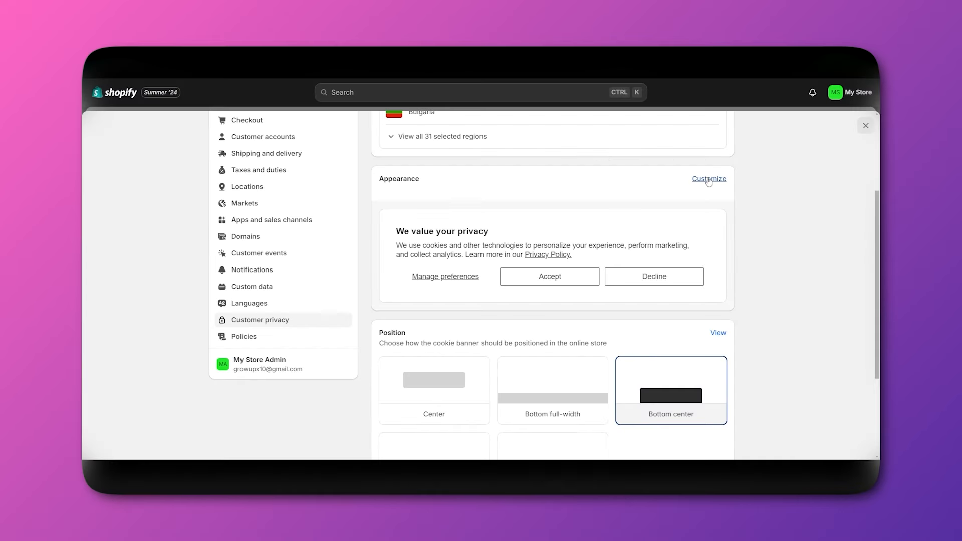
Open the cookie banner customization and close it without saving changes.
{"action": "left_click", "coordinate": [707, 179]}
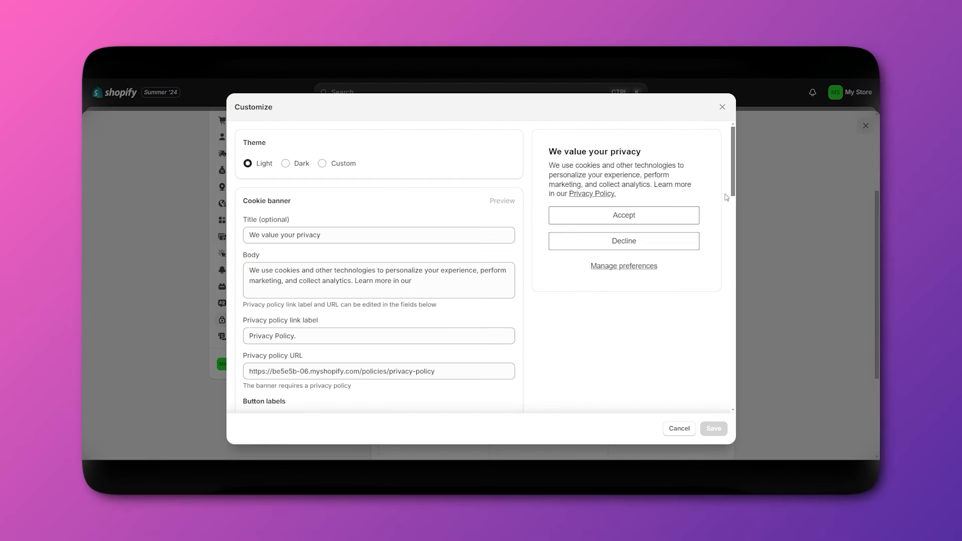
{"action": "mouse_move", "coordinate": [733, 186]}
{"action": "left_mouse_down"}
{"action": "mouse_move", "coordinate": [742, 224]}
{"action": "mouse_move", "coordinate": [732, 183]}
{"action": "left_mouse_up"}
{"action": "left_click", "coordinate": [722, 107]}
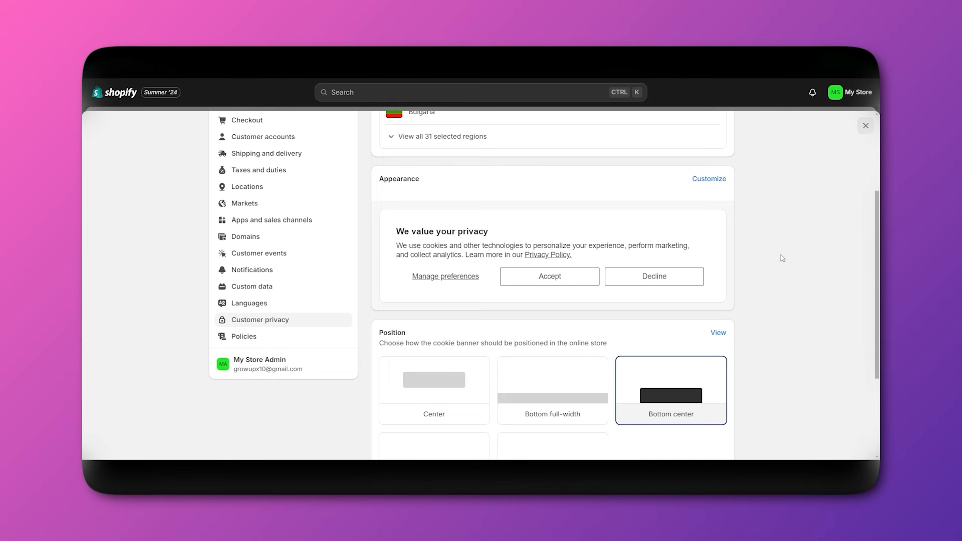
{"action": "scroll", "coordinate": [782, 258], "scroll_direction": "up", "scroll_amount": 1}
{"action": "scroll", "coordinate": [777, 262], "scroll_direction": "down", "scroll_amount": 4}
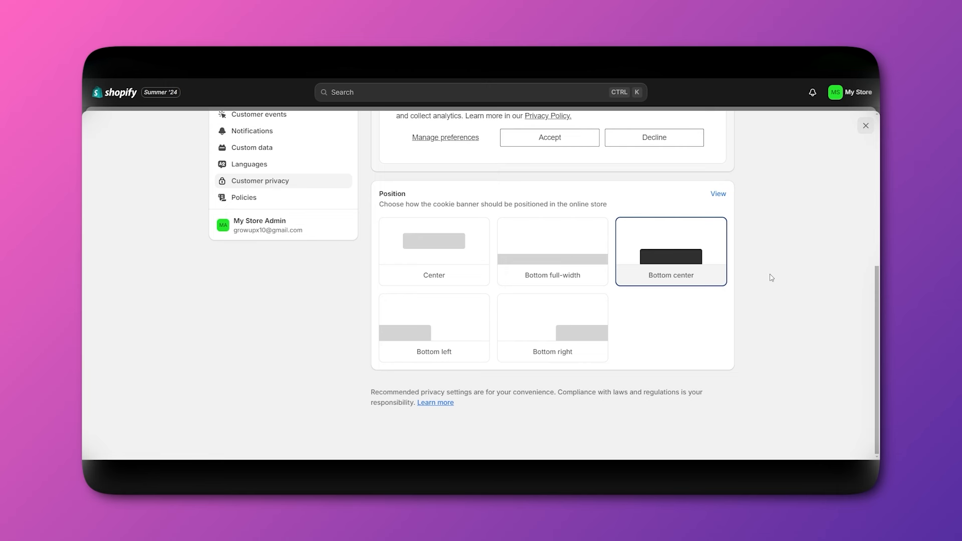
{"action": "scroll", "coordinate": [771, 289], "scroll_direction": "up", "scroll_amount": 1}
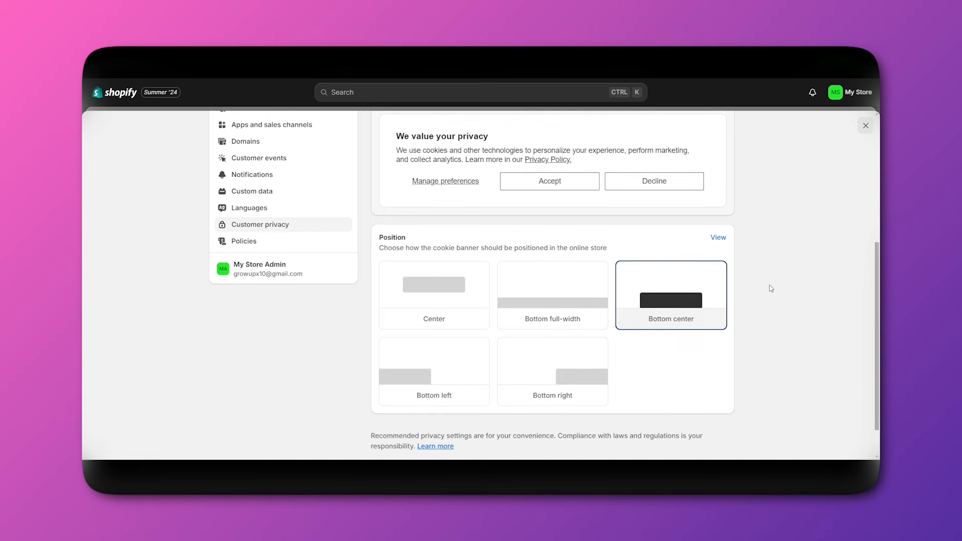
{"action": "scroll", "coordinate": [437, 307], "scroll_direction": "up", "scroll_amount": 3}
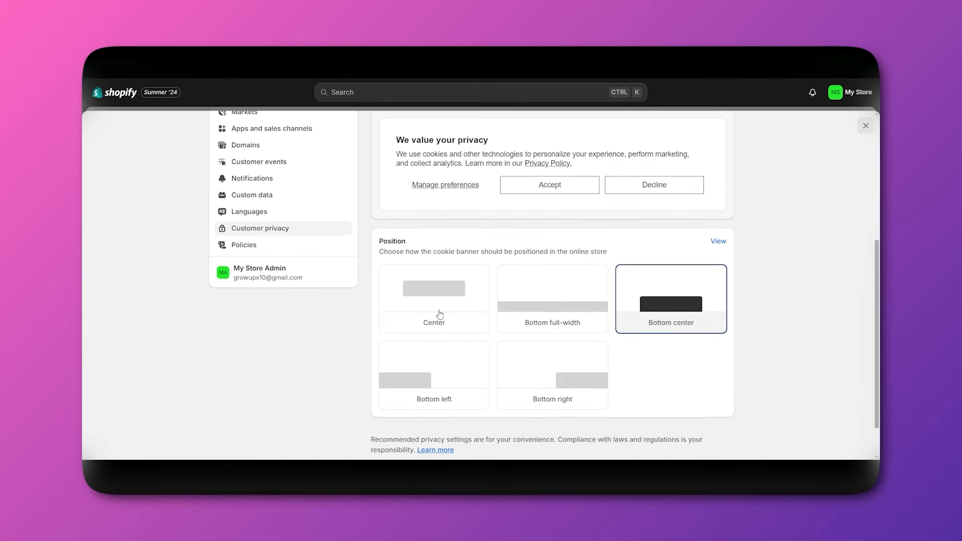
{"action": "scroll", "coordinate": [557, 343], "scroll_direction": "down", "scroll_amount": 1}
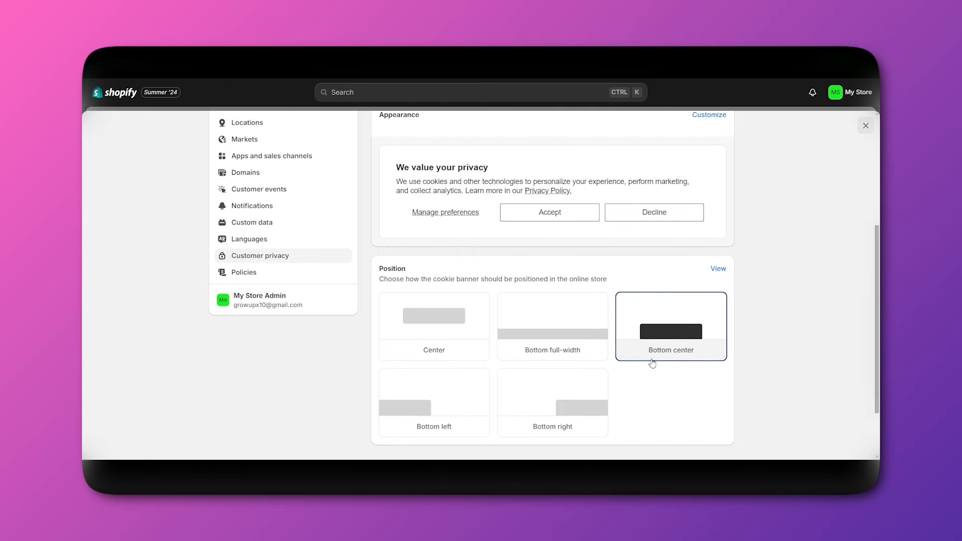
{"action": "scroll", "coordinate": [682, 359], "scroll_direction": "down", "scroll_amount": 1}
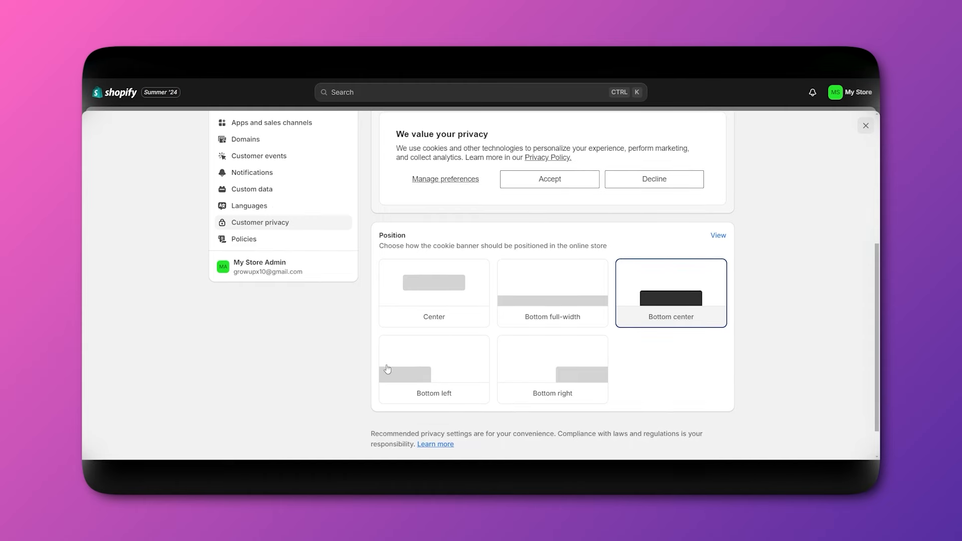
{"action": "scroll", "coordinate": [678, 304], "scroll_direction": "up", "scroll_amount": 5}
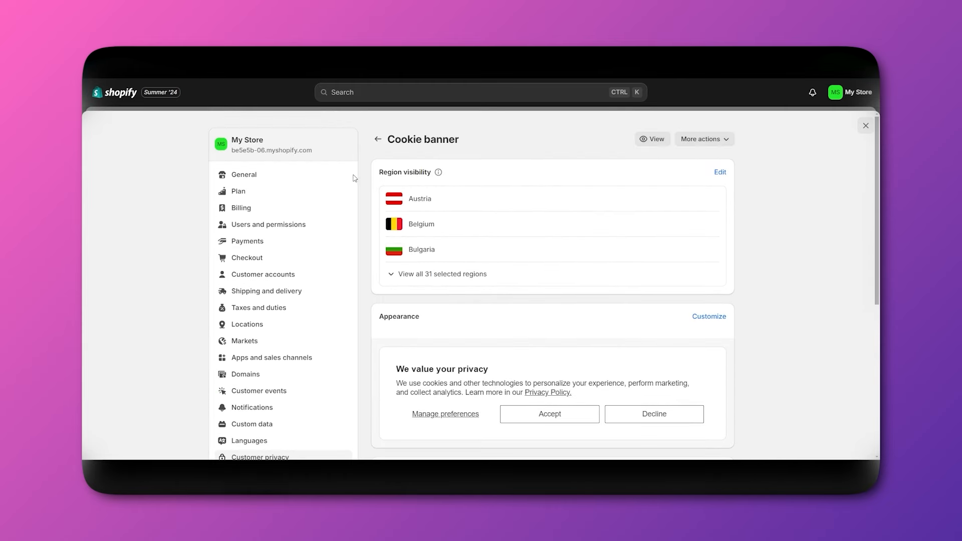
Return to Customer privacy and open E-mail and SMS marketing in checkout.
{"action": "left_click", "coordinate": [377, 138]}
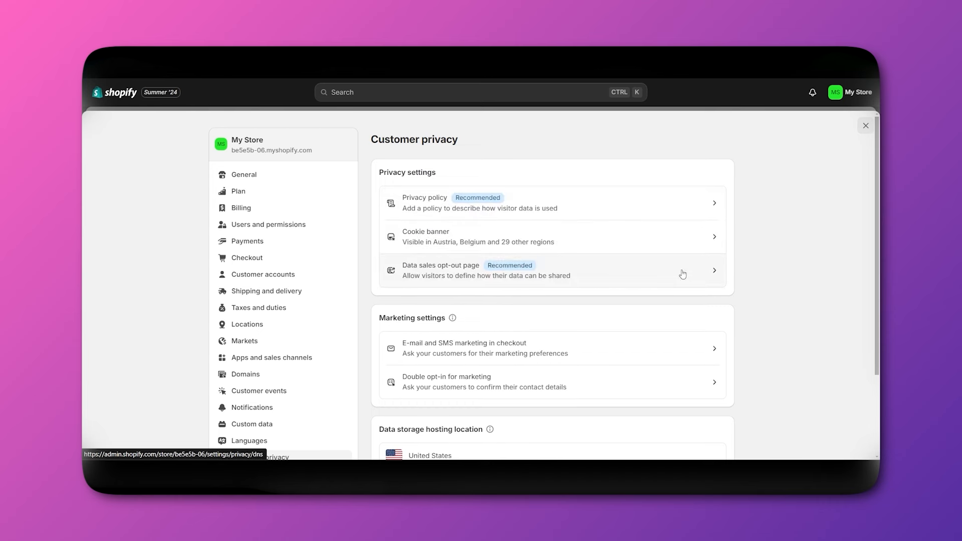
{"action": "scroll", "coordinate": [683, 274], "scroll_direction": "down", "scroll_amount": 1}
{"action": "scroll", "coordinate": [618, 260], "scroll_direction": "down", "scroll_amount": 3}
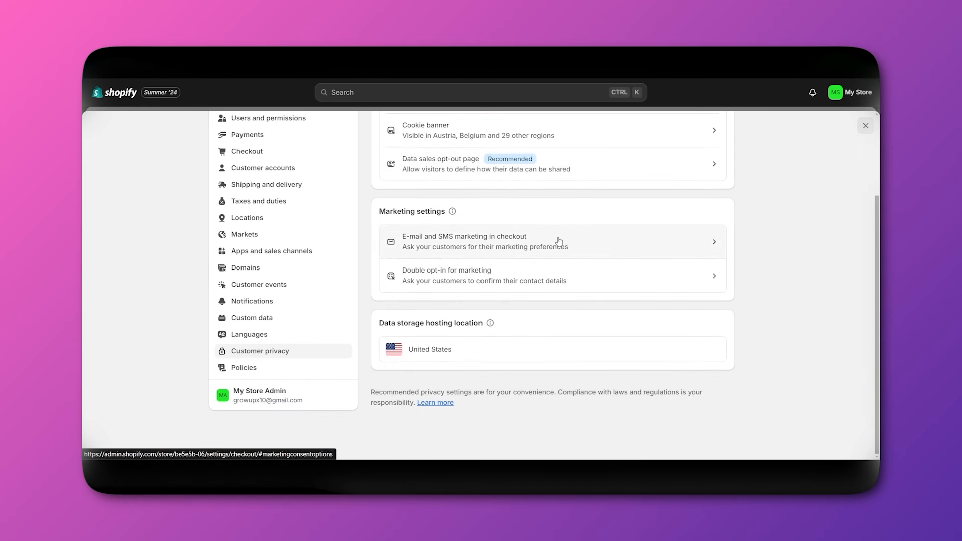
{"action": "left_click", "coordinate": [611, 244]}
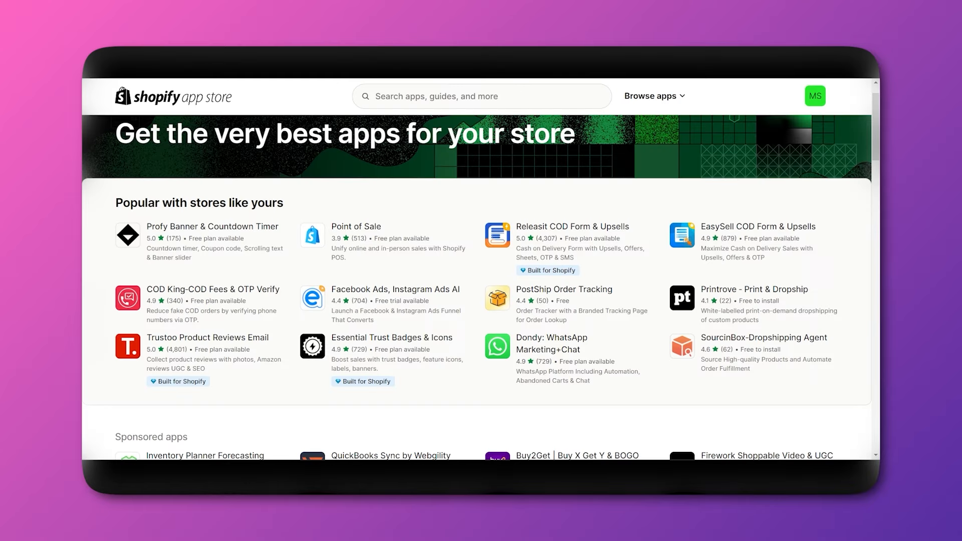
Search the App Store for 'EMAIL' and browse the Shopify Email listing.
{"action": "left_click", "coordinate": [494, 96]}
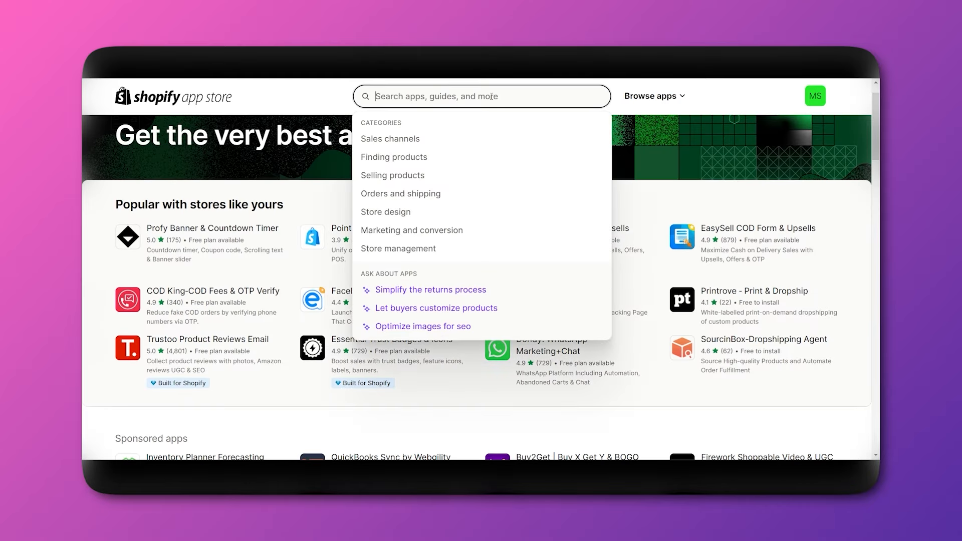
{"action": "type", "text": "EMAI"}
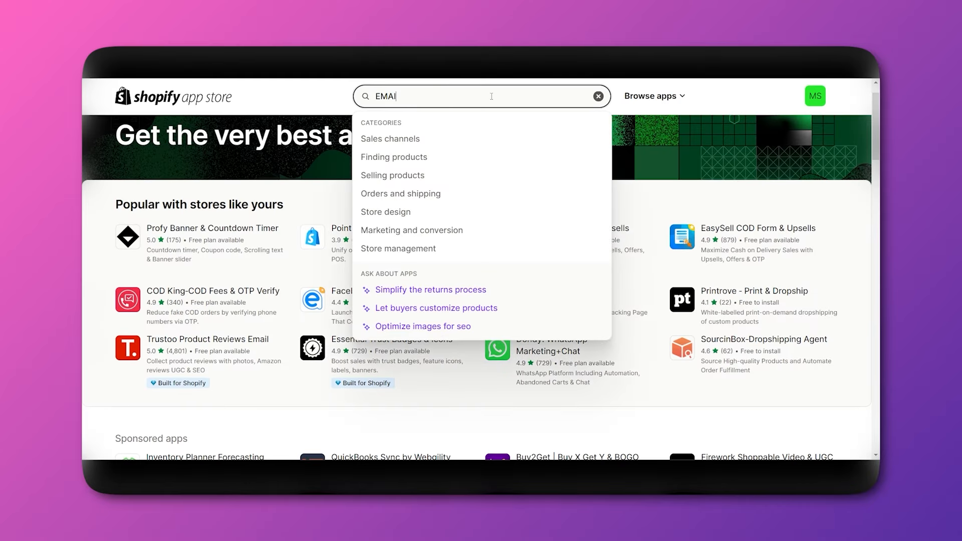
{"action": "type", "text": "L"}
{"action": "key", "text": "Return"}
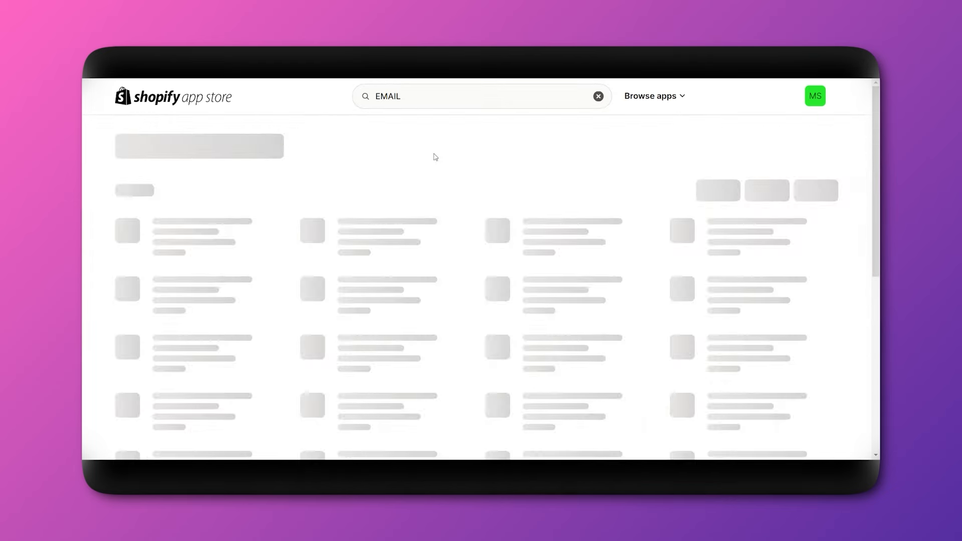
{"action": "scroll", "coordinate": [217, 246], "scroll_direction": "up", "scroll_amount": 1}
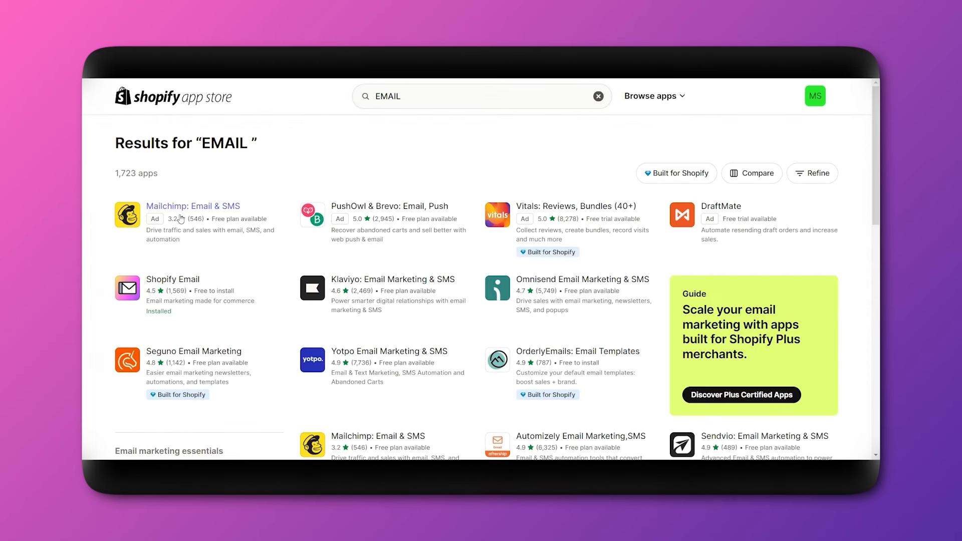
{"action": "scroll", "coordinate": [460, 299], "scroll_direction": "down", "scroll_amount": 1}
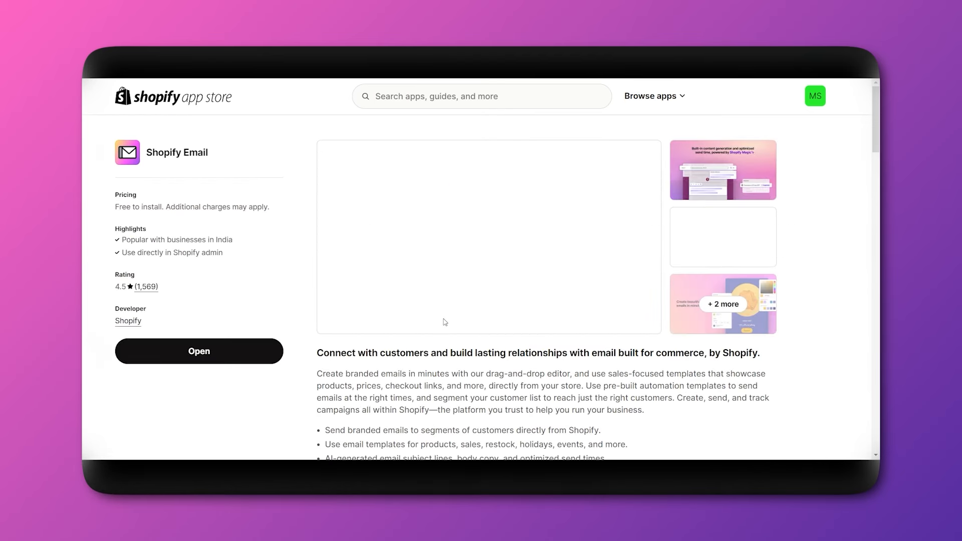
{"action": "scroll", "coordinate": [443, 324], "scroll_direction": "down", "scroll_amount": 10}
{"action": "scroll", "coordinate": [260, 273], "scroll_direction": "up", "scroll_amount": 6}
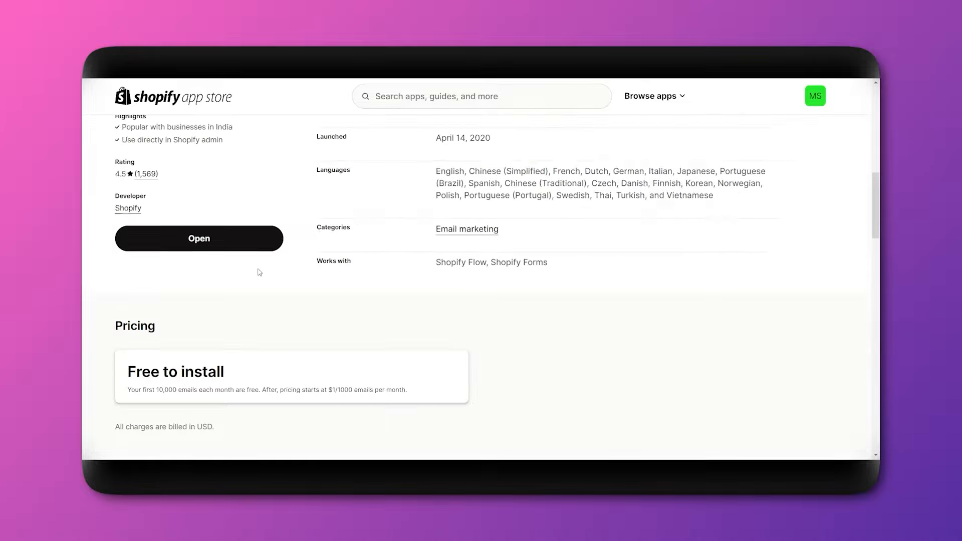
{"action": "scroll", "coordinate": [386, 307], "scroll_direction": "down", "scroll_amount": 11}
{"action": "scroll", "coordinate": [423, 275], "scroll_direction": "down", "scroll_amount": 12}
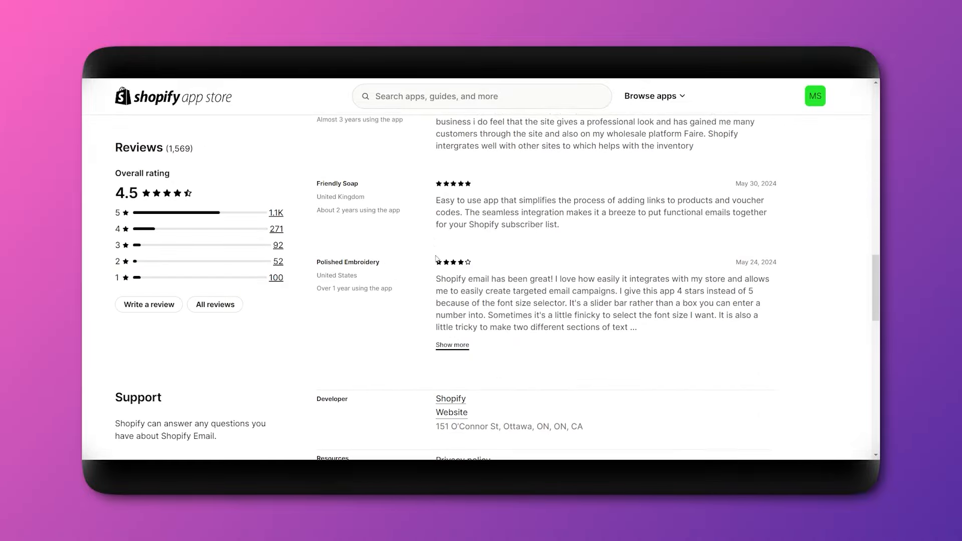
{"action": "scroll", "coordinate": [303, 276], "scroll_direction": "up", "scroll_amount": 20}
{"action": "scroll", "coordinate": [303, 277], "scroll_direction": "up", "scroll_amount": 4}
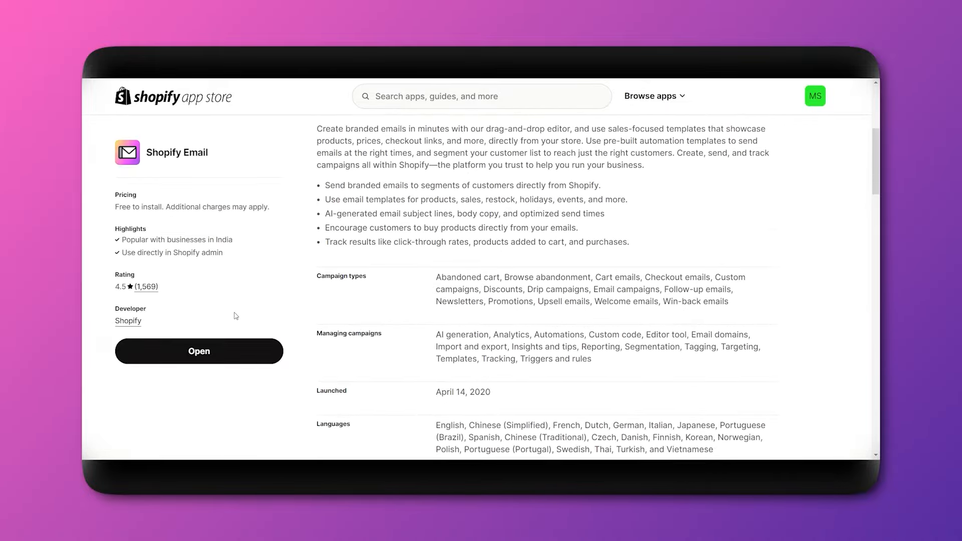
{"action": "scroll", "coordinate": [520, 277], "scroll_direction": "down", "scroll_amount": 15}
{"action": "scroll", "coordinate": [521, 278], "scroll_direction": "up", "scroll_amount": 15}
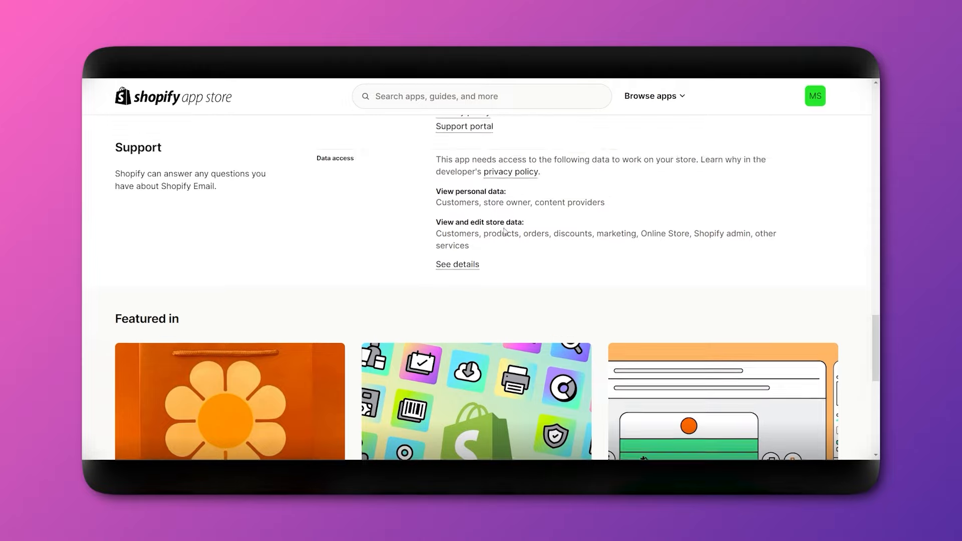
{"action": "scroll", "coordinate": [486, 228], "scroll_direction": "up", "scroll_amount": 5}
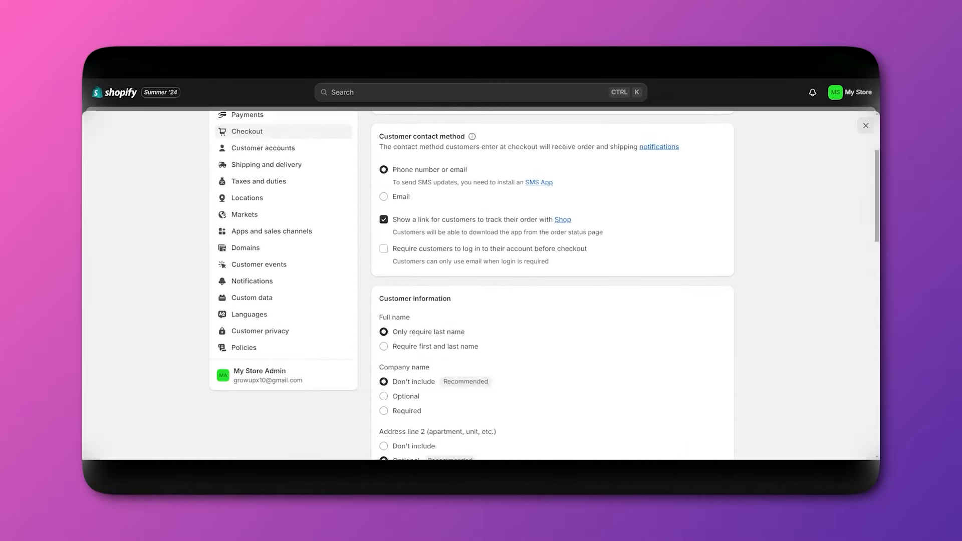
{"action": "scroll", "coordinate": [434, 280], "scroll_direction": "down", "scroll_amount": 5}
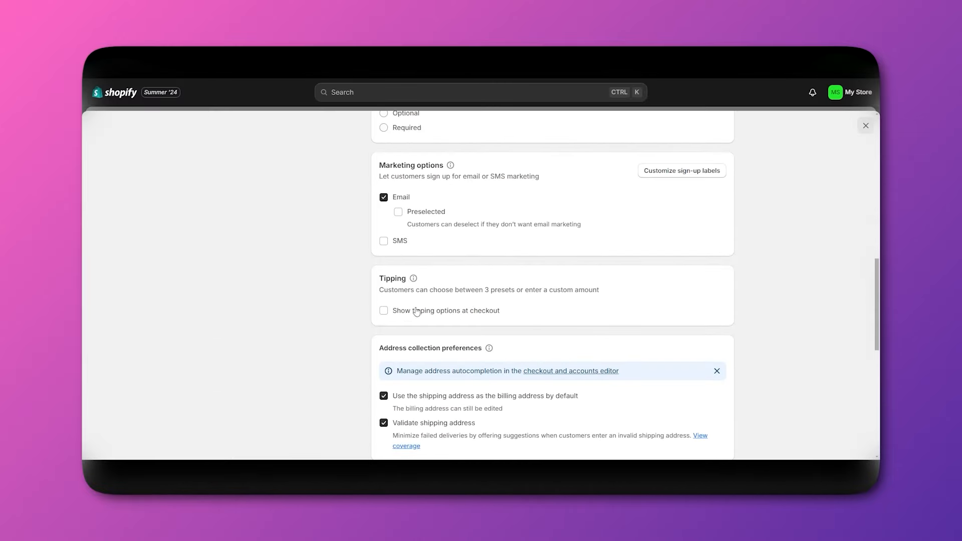
Open the checkout editor, review the sample contact, delivery and payment sections, then return to Checkout settings.
{"action": "scroll", "coordinate": [445, 387], "scroll_direction": "up", "scroll_amount": 10}
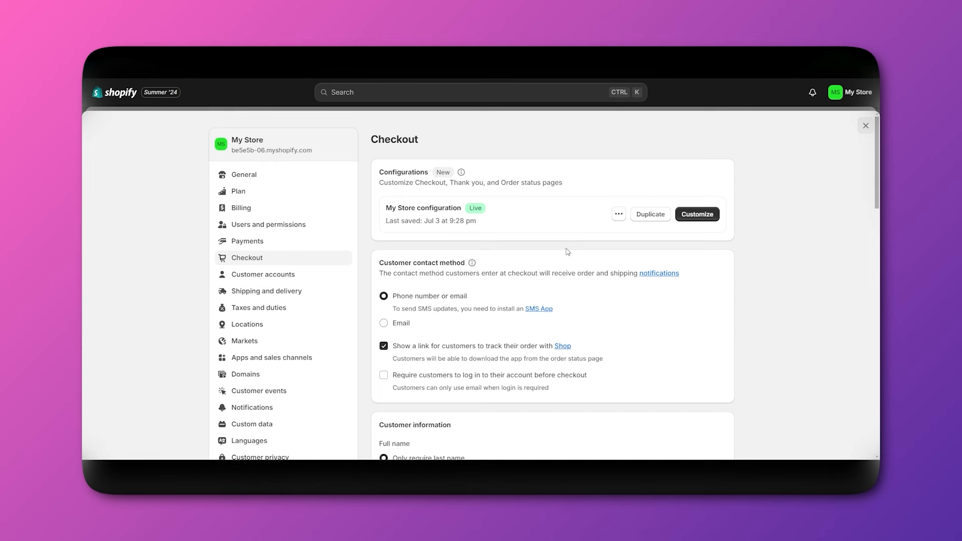
{"action": "left_click", "coordinate": [694, 215]}
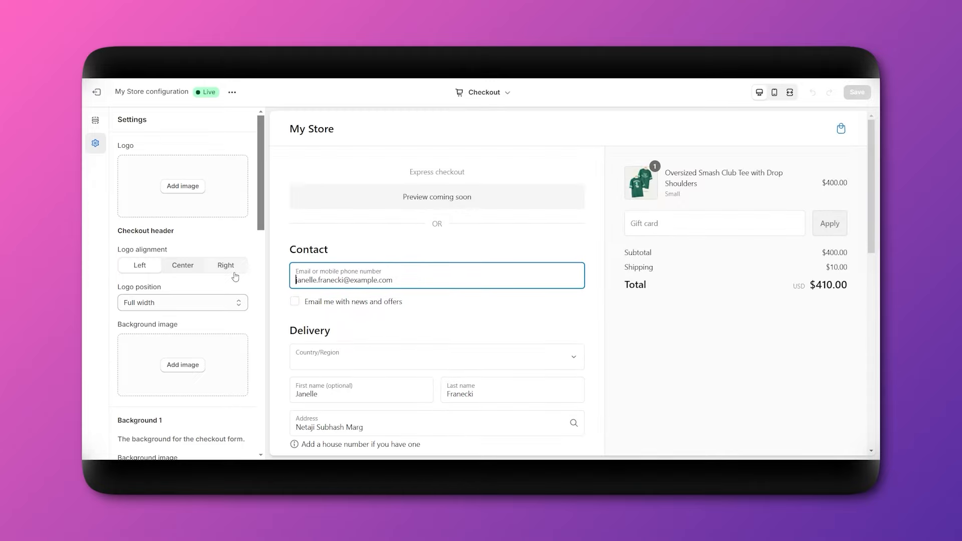
{"action": "scroll", "coordinate": [235, 276], "scroll_direction": "down", "scroll_amount": 1}
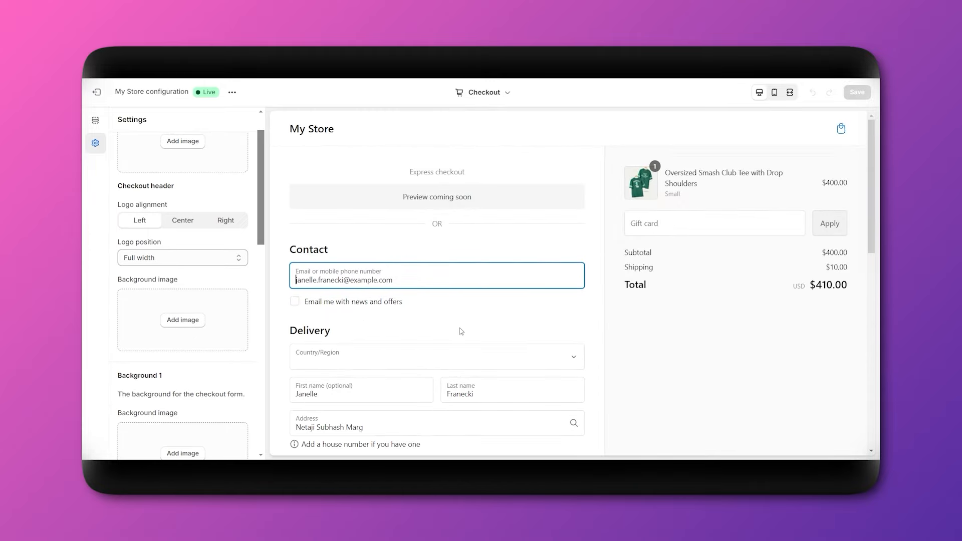
{"action": "scroll", "coordinate": [461, 332], "scroll_direction": "down", "scroll_amount": 2}
{"action": "scroll", "coordinate": [461, 332], "scroll_direction": "up", "scroll_amount": 2}
{"action": "scroll", "coordinate": [365, 323], "scroll_direction": "down", "scroll_amount": 3}
{"action": "scroll", "coordinate": [426, 231], "scroll_direction": "up", "scroll_amount": 3}
{"action": "scroll", "coordinate": [440, 288], "scroll_direction": "down", "scroll_amount": 10}
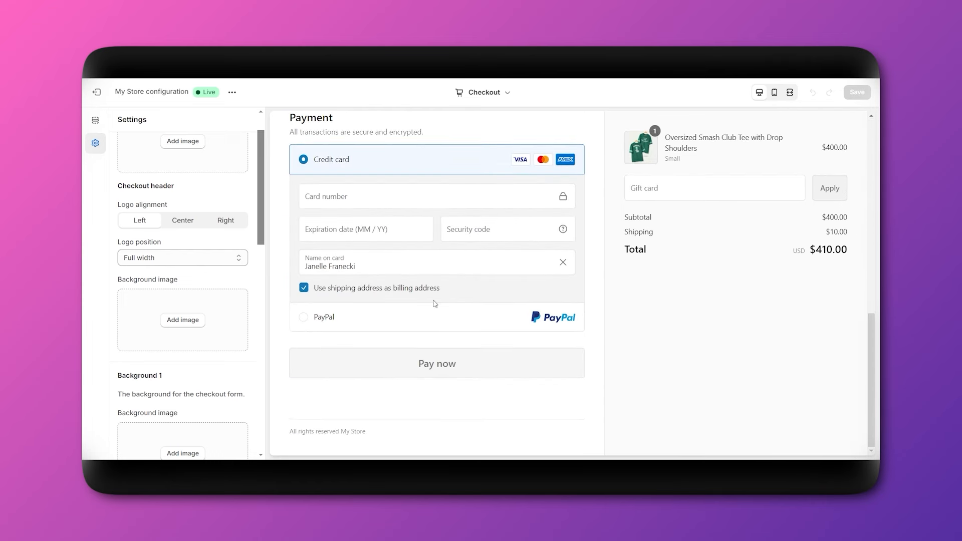
{"action": "scroll", "coordinate": [422, 357], "scroll_direction": "up", "scroll_amount": 1}
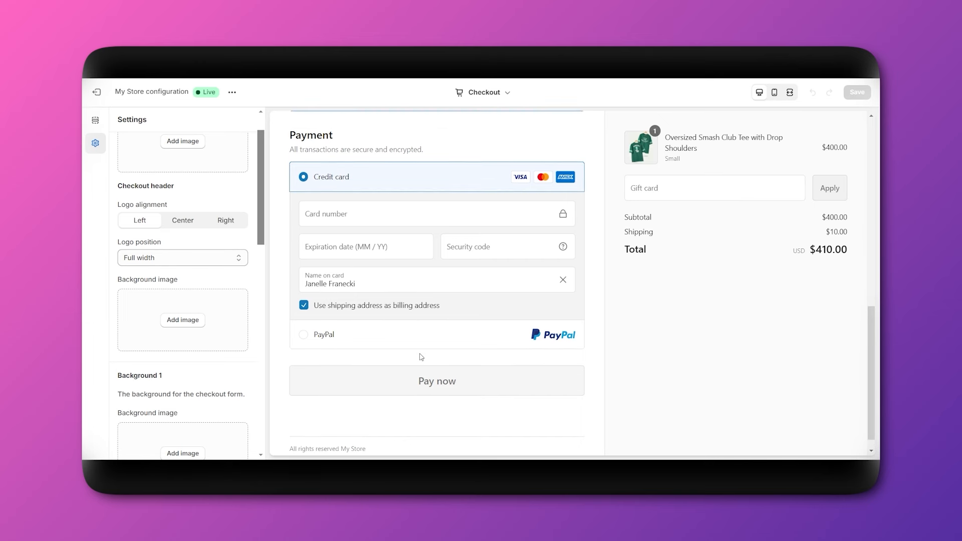
{"action": "scroll", "coordinate": [422, 357], "scroll_direction": "up", "scroll_amount": 3}
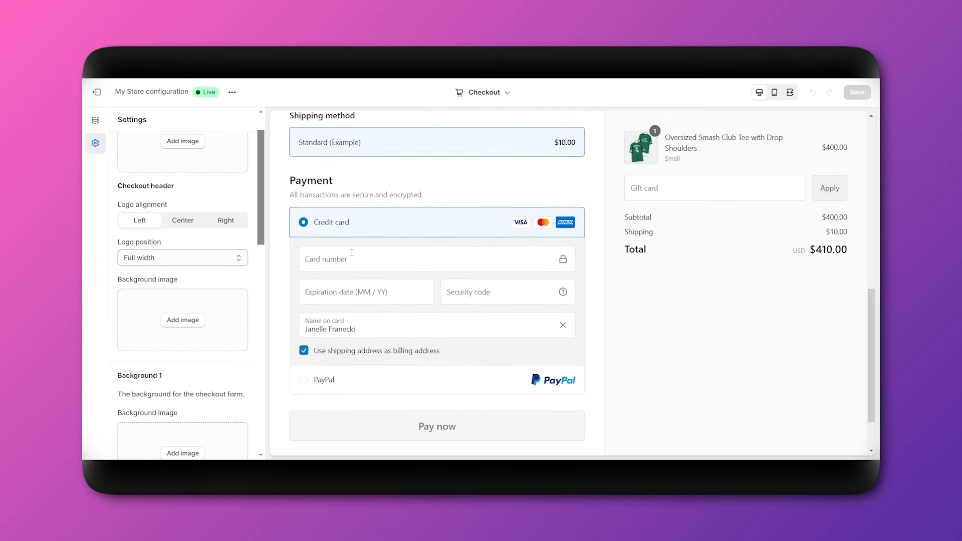
{"action": "scroll", "coordinate": [388, 315], "scroll_direction": "up", "scroll_amount": 5}
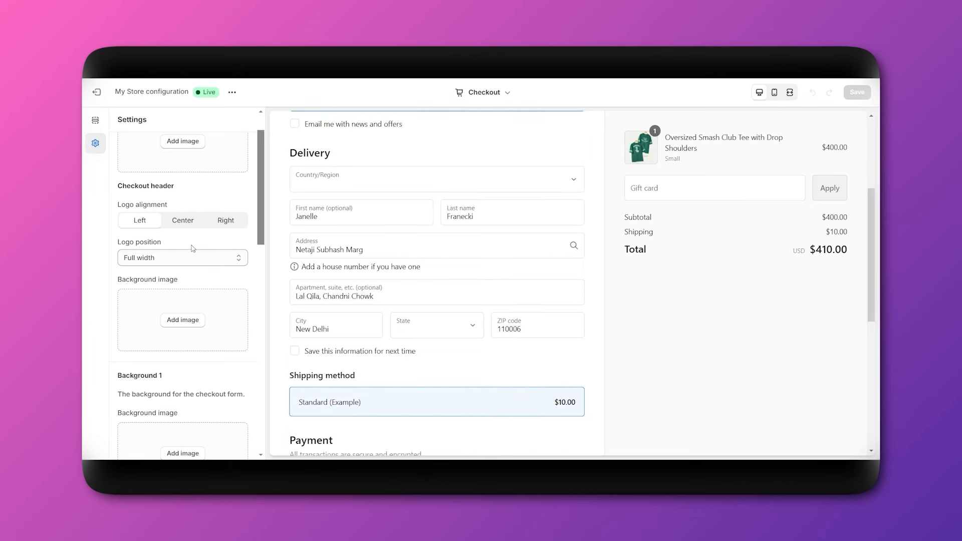
{"action": "scroll", "coordinate": [195, 226], "scroll_direction": "up", "scroll_amount": 1}
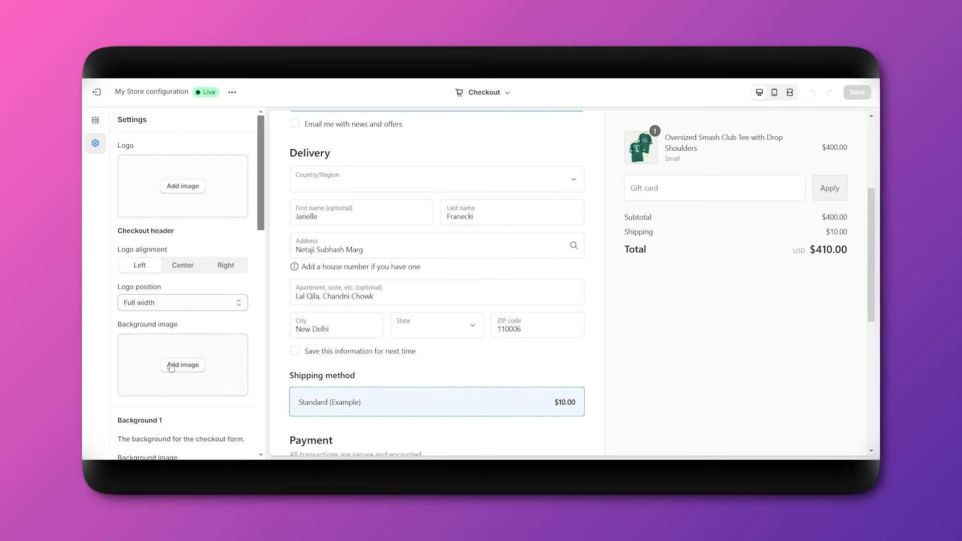
{"action": "scroll", "coordinate": [170, 367], "scroll_direction": "down", "scroll_amount": 3}
{"action": "scroll", "coordinate": [421, 239], "scroll_direction": "up", "scroll_amount": 3}
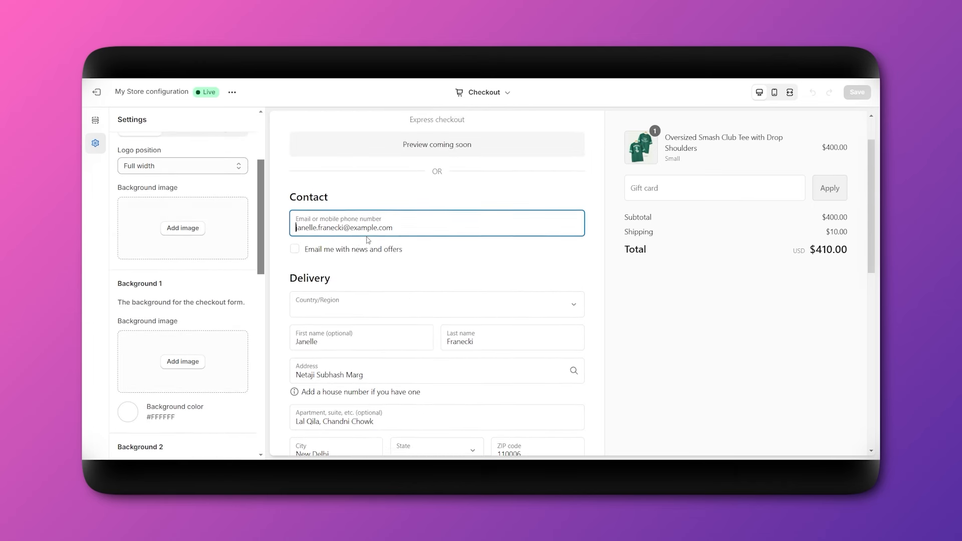
{"action": "scroll", "coordinate": [411, 236], "scroll_direction": "down", "scroll_amount": 2}
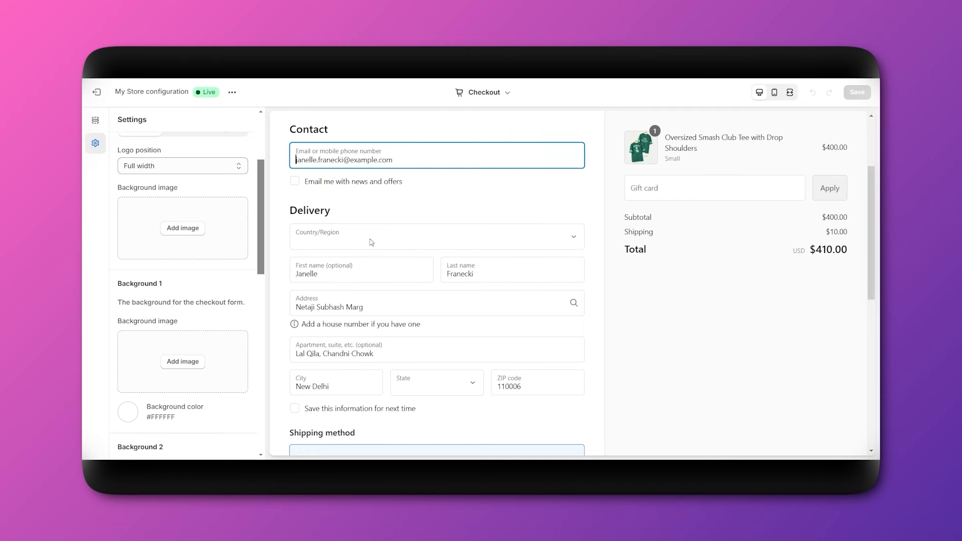
{"action": "scroll", "coordinate": [370, 240], "scroll_direction": "down", "scroll_amount": 2}
{"action": "scroll", "coordinate": [336, 291], "scroll_direction": "up", "scroll_amount": 2}
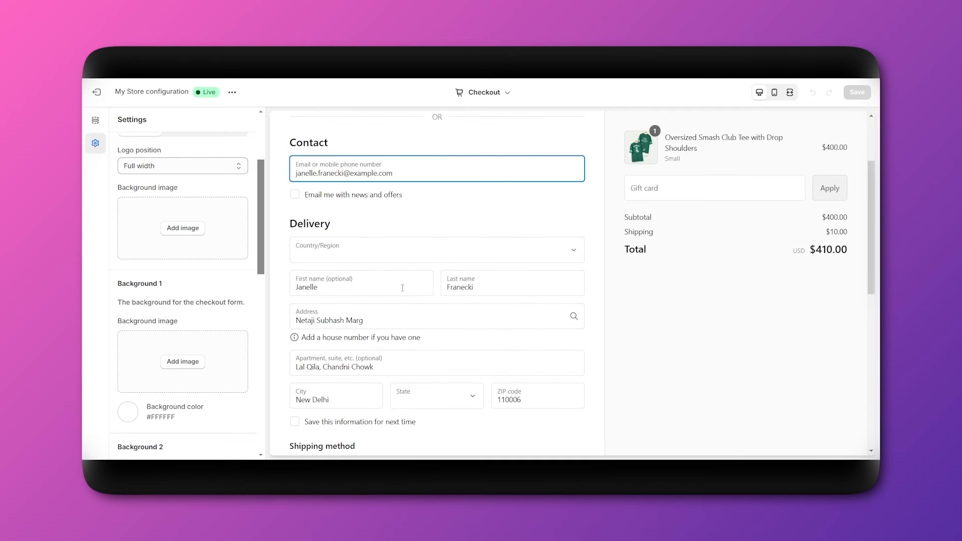
{"action": "scroll", "coordinate": [401, 286], "scroll_direction": "down", "scroll_amount": 4}
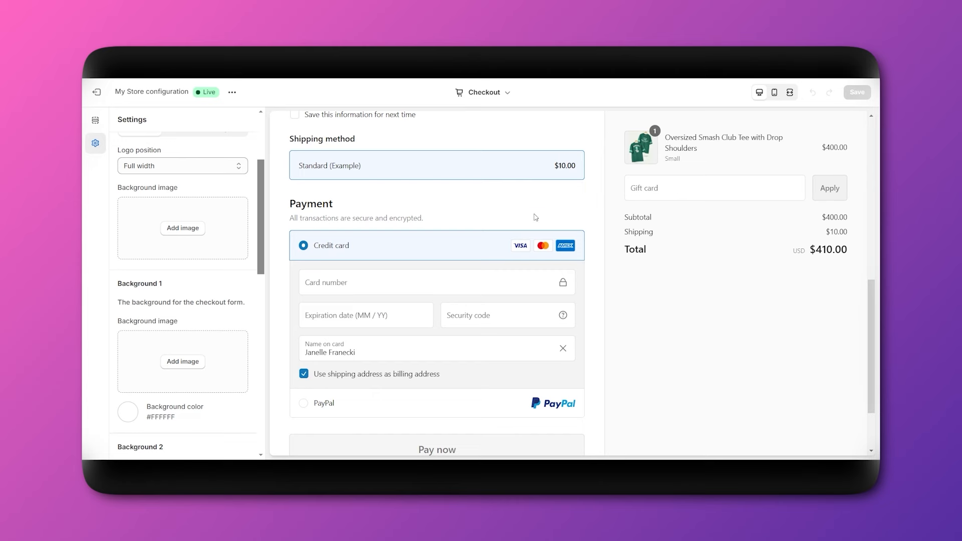
{"action": "scroll", "coordinate": [535, 217], "scroll_direction": "up", "scroll_amount": 2}
{"action": "left_click", "coordinate": [96, 92]}
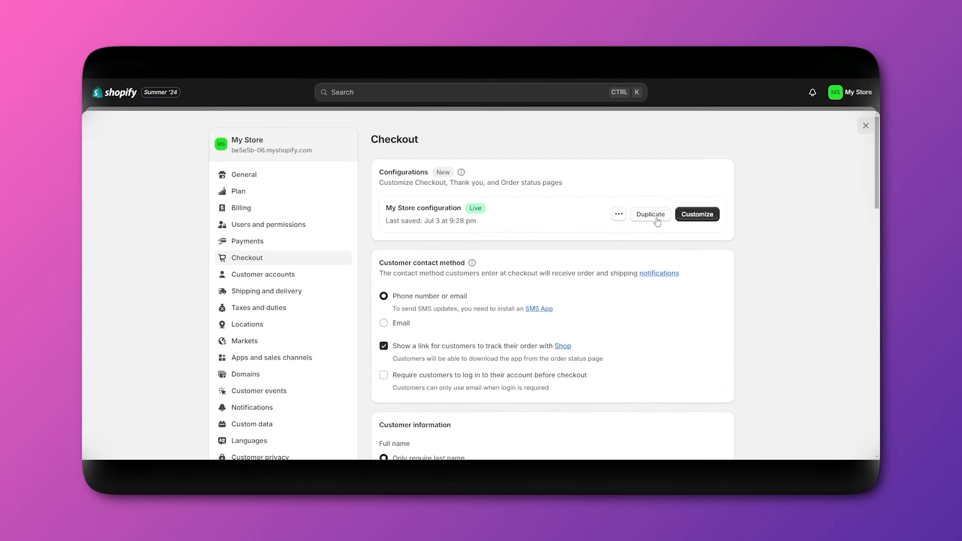
{"action": "left_click", "coordinate": [619, 214]}
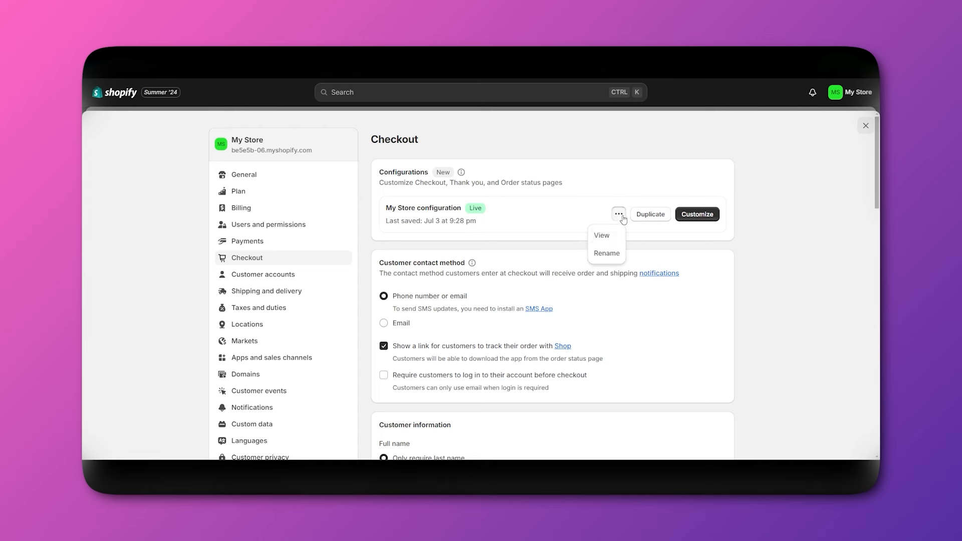
{"action": "scroll", "coordinate": [694, 315], "scroll_direction": "down", "scroll_amount": 2}
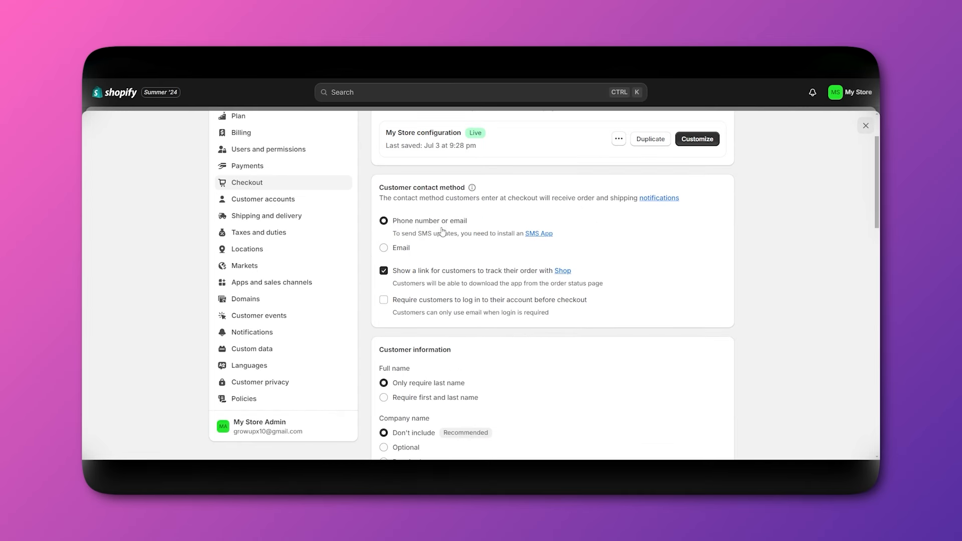
{"action": "scroll", "coordinate": [567, 258], "scroll_direction": "down", "scroll_amount": 1}
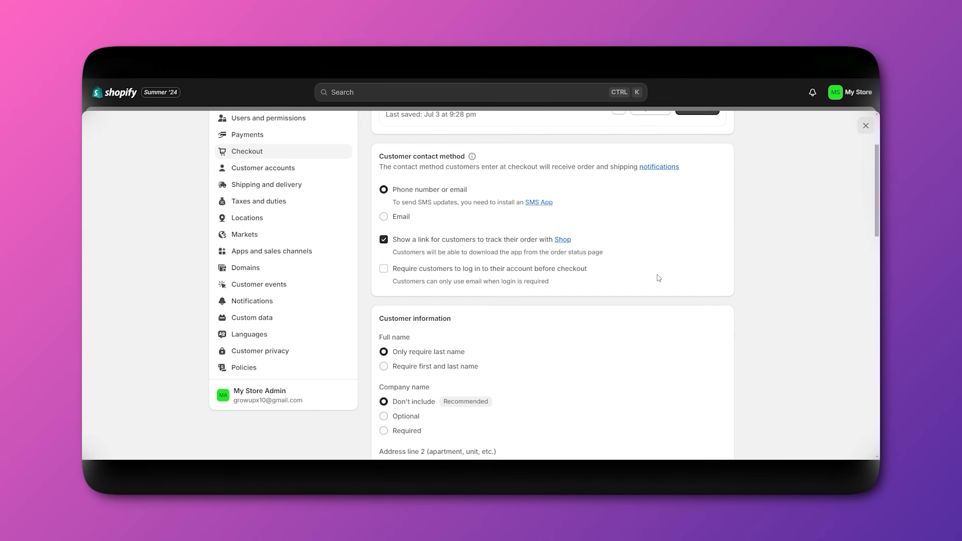
{"action": "scroll", "coordinate": [659, 278], "scroll_direction": "down", "scroll_amount": 2}
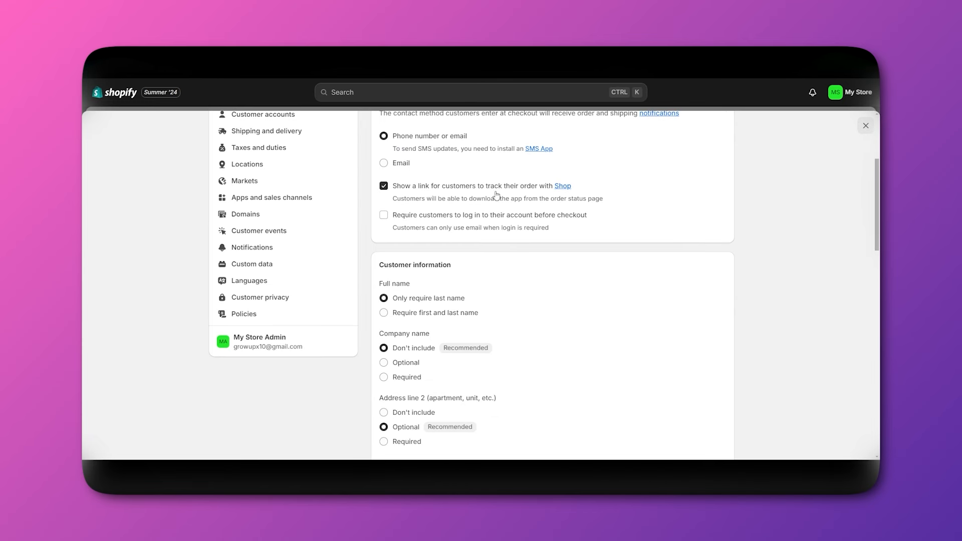
{"action": "left_click", "coordinate": [562, 187]}
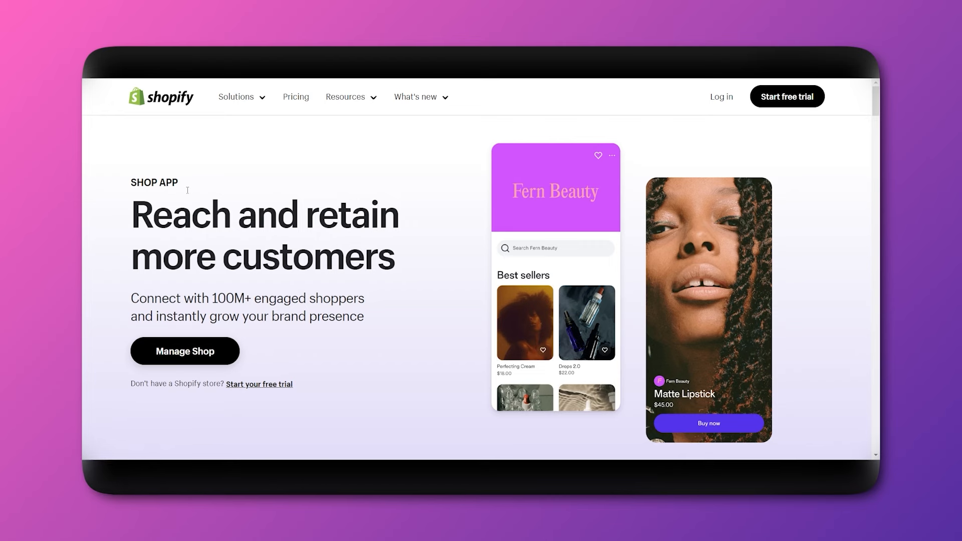
{"action": "left_click", "coordinate": [174, 354]}
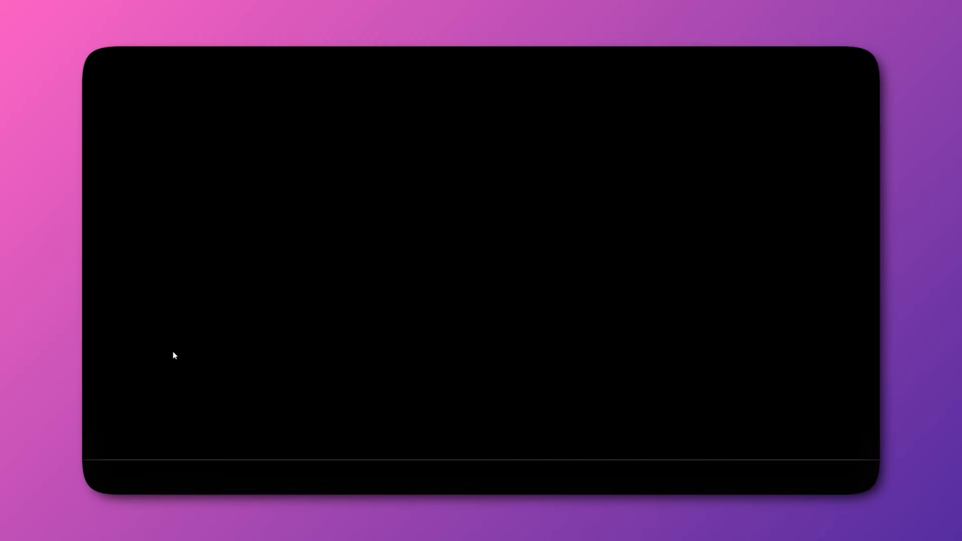
{"action": "scroll", "coordinate": [450, 353], "scroll_direction": "down", "scroll_amount": 2}
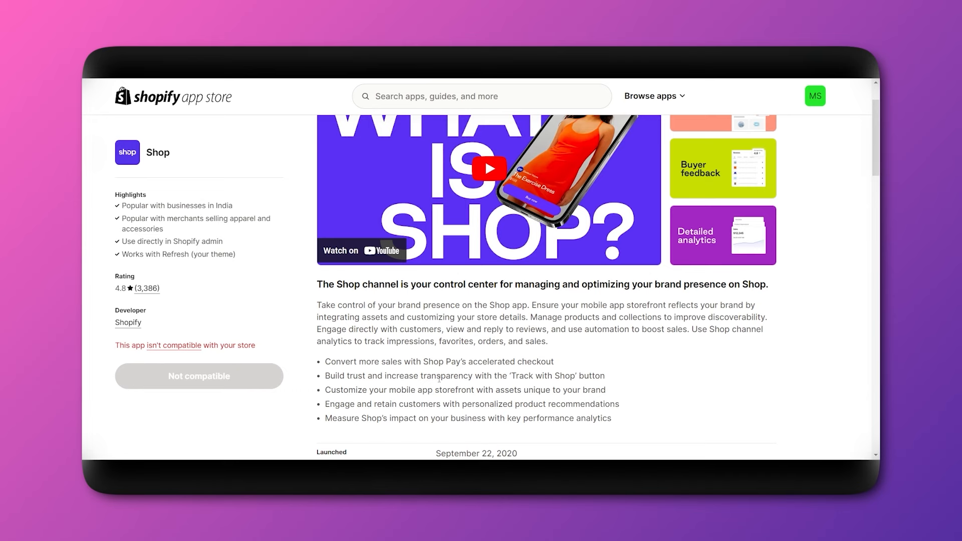
{"action": "scroll", "coordinate": [439, 379], "scroll_direction": "up", "scroll_amount": 1}
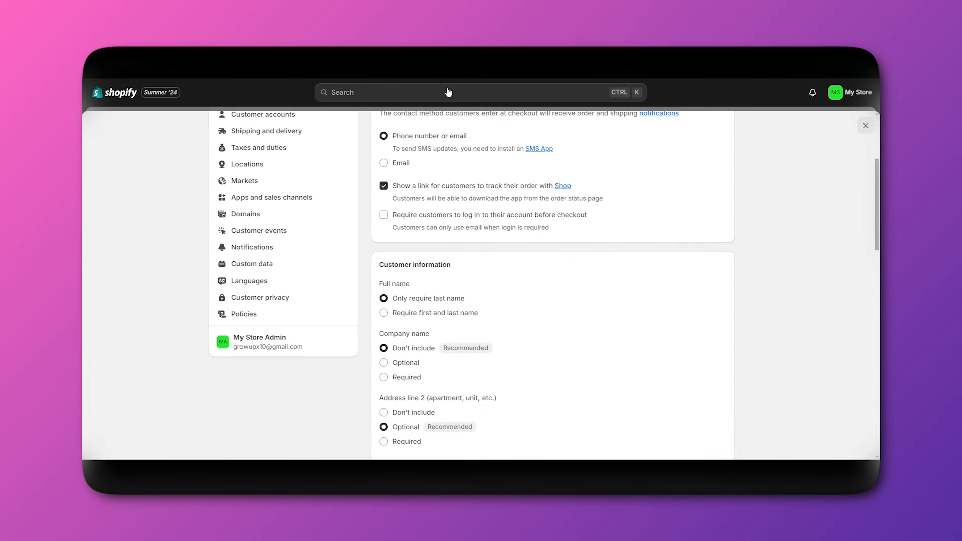
{"action": "scroll", "coordinate": [500, 306], "scroll_direction": "up", "scroll_amount": 4}
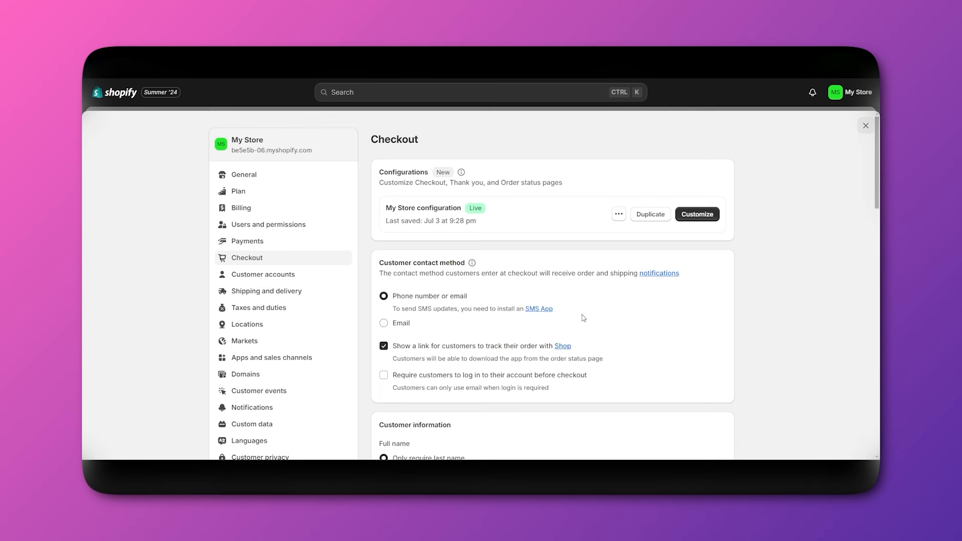
{"action": "scroll", "coordinate": [584, 317], "scroll_direction": "down", "scroll_amount": 3}
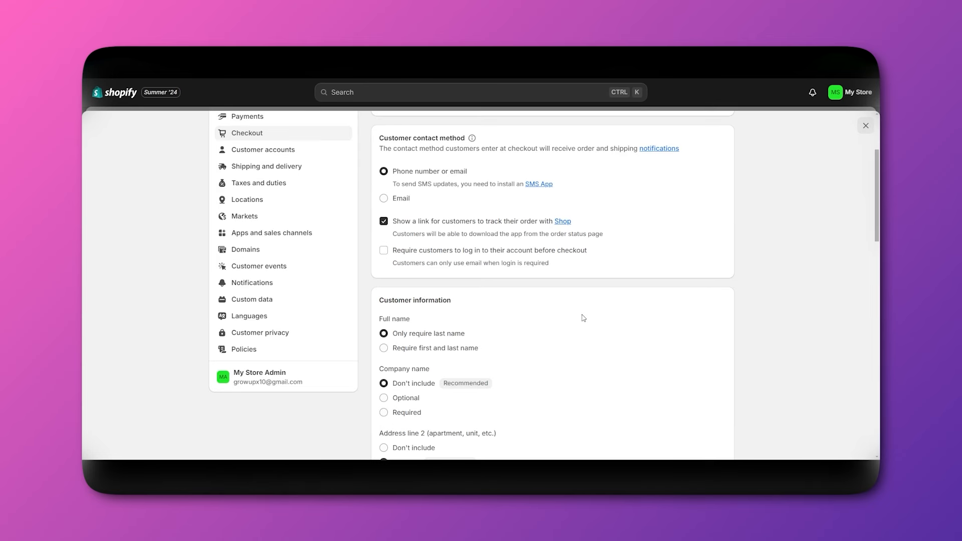
{"action": "scroll", "coordinate": [584, 318], "scroll_direction": "down", "scroll_amount": 3}
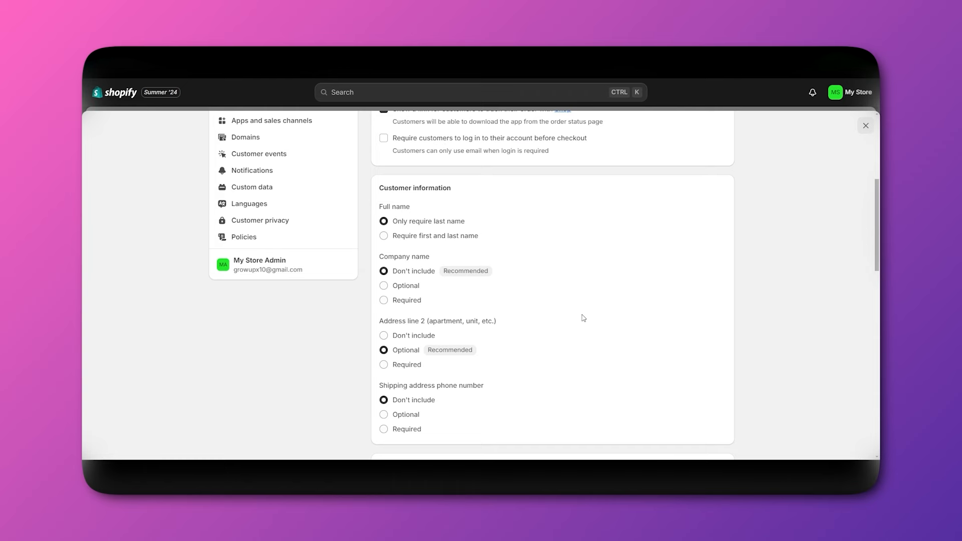
{"action": "scroll", "coordinate": [584, 318], "scroll_direction": "up", "scroll_amount": 2}
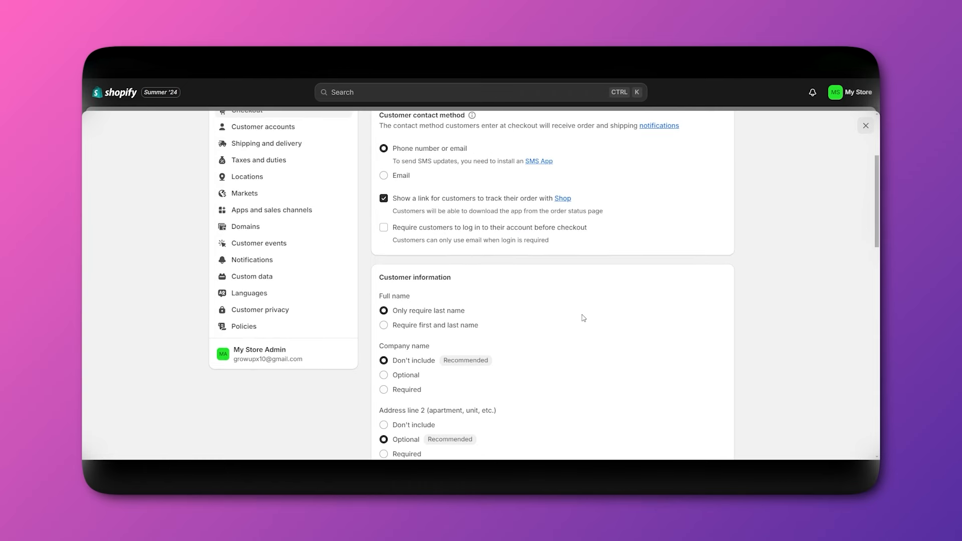
{"action": "scroll", "coordinate": [584, 318], "scroll_direction": "down", "scroll_amount": 3}
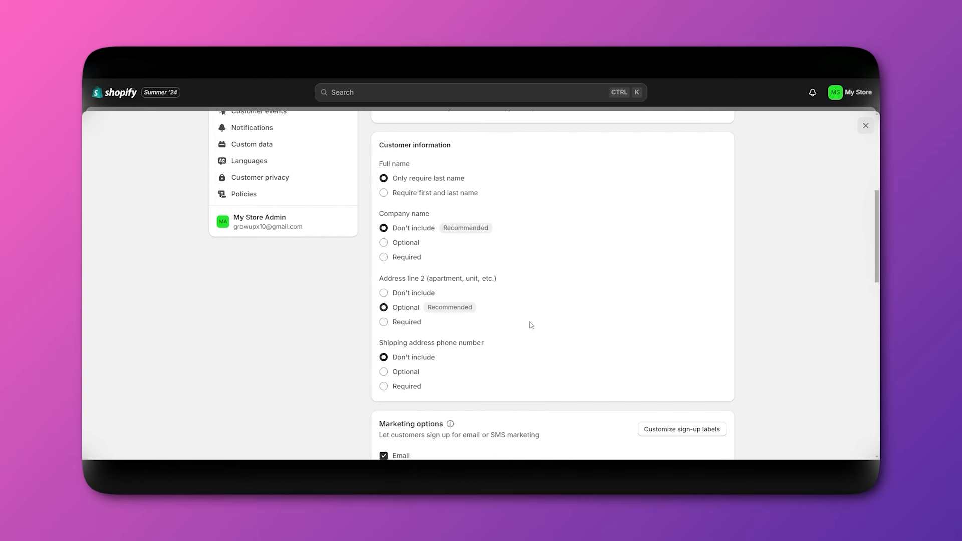
{"action": "scroll", "coordinate": [547, 329], "scroll_direction": "down", "scroll_amount": 4}
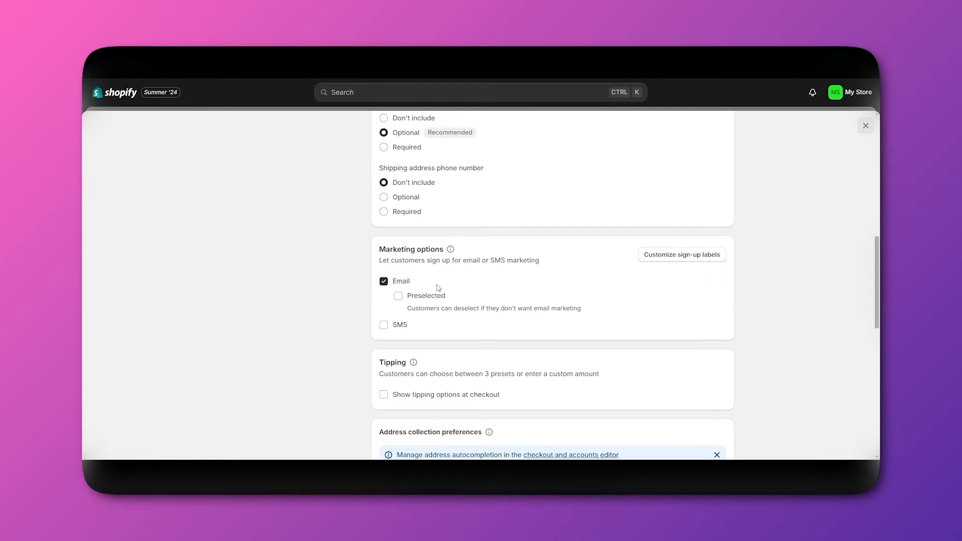
{"action": "scroll", "coordinate": [514, 279], "scroll_direction": "up", "scroll_amount": 2}
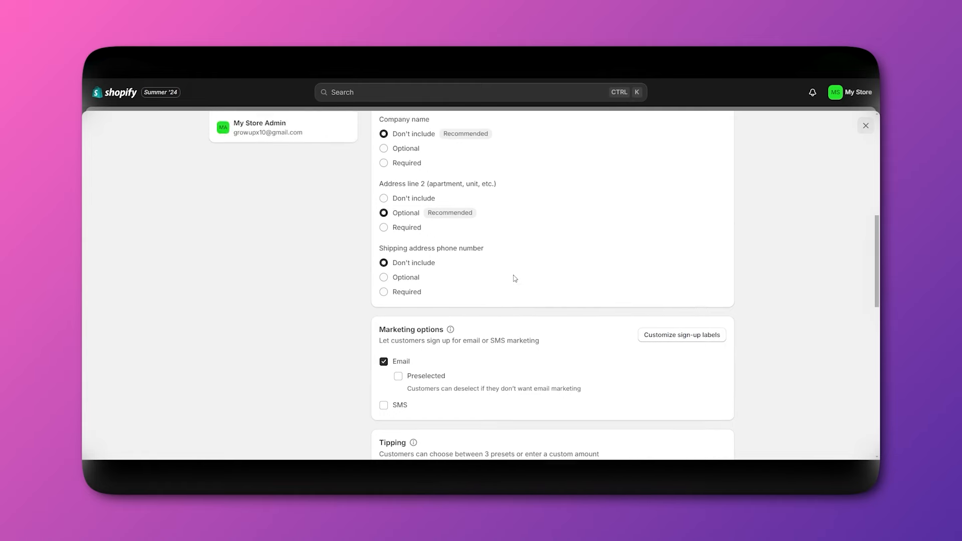
{"action": "scroll", "coordinate": [515, 278], "scroll_direction": "down", "scroll_amount": 5}
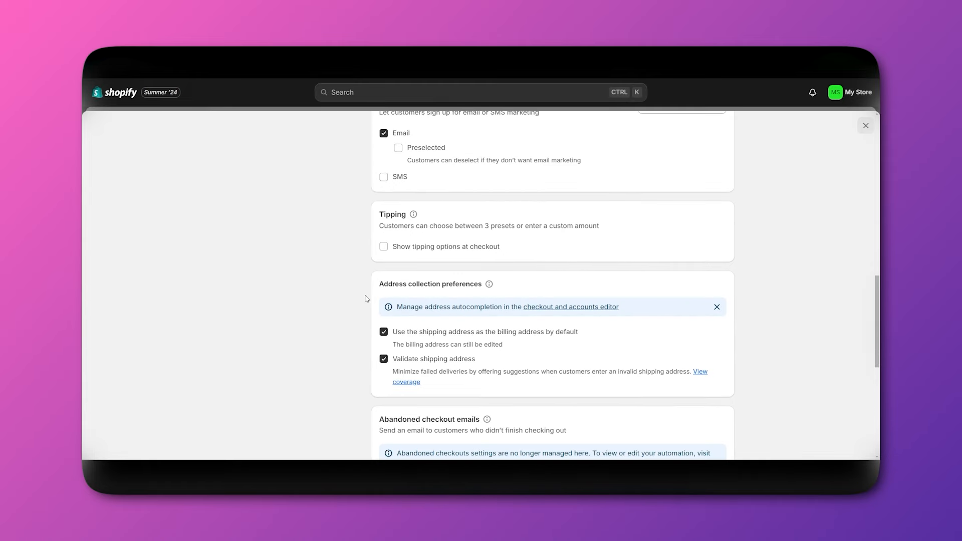
{"action": "scroll", "coordinate": [311, 315], "scroll_direction": "down", "scroll_amount": 1}
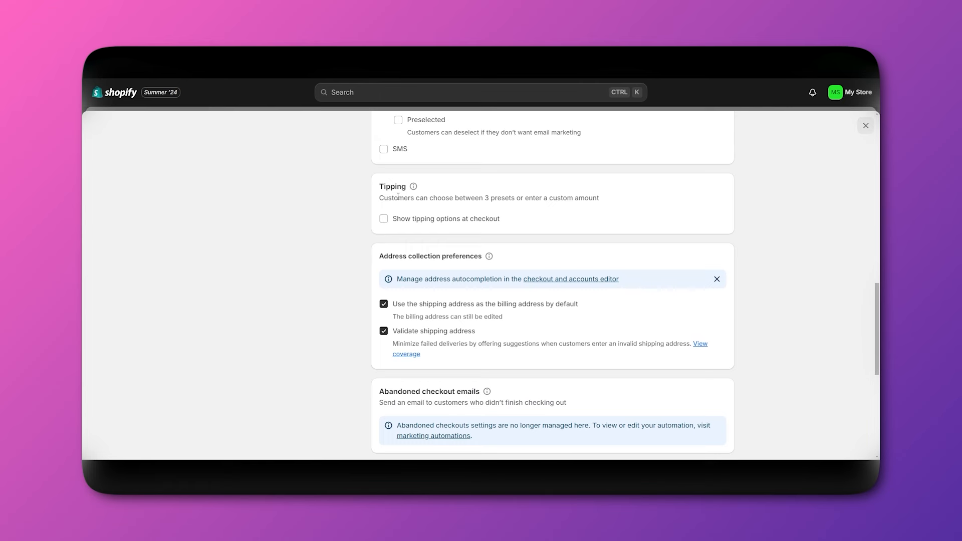
{"action": "scroll", "coordinate": [317, 341], "scroll_direction": "down", "scroll_amount": 3}
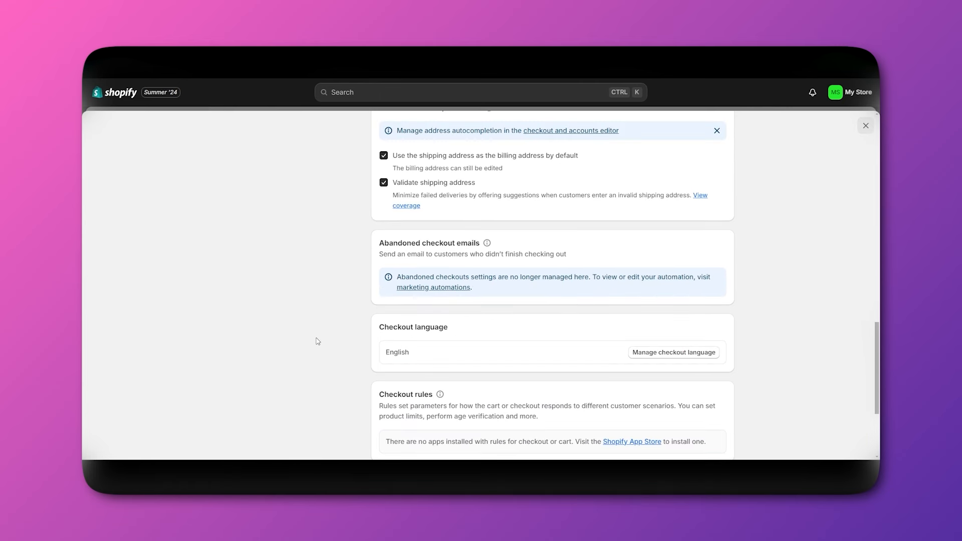
{"action": "scroll", "coordinate": [317, 342], "scroll_direction": "down", "scroll_amount": 3}
{"action": "scroll", "coordinate": [516, 342], "scroll_direction": "up", "scroll_amount": 10}
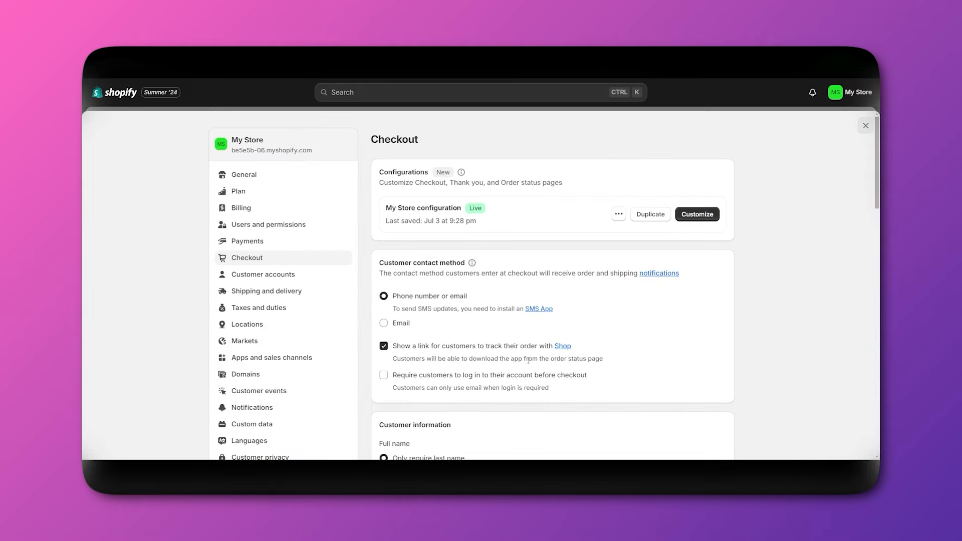
{"action": "scroll", "coordinate": [253, 329], "scroll_direction": "down", "scroll_amount": 7}
{"action": "scroll", "coordinate": [251, 325], "scroll_direction": "up", "scroll_amount": 4}
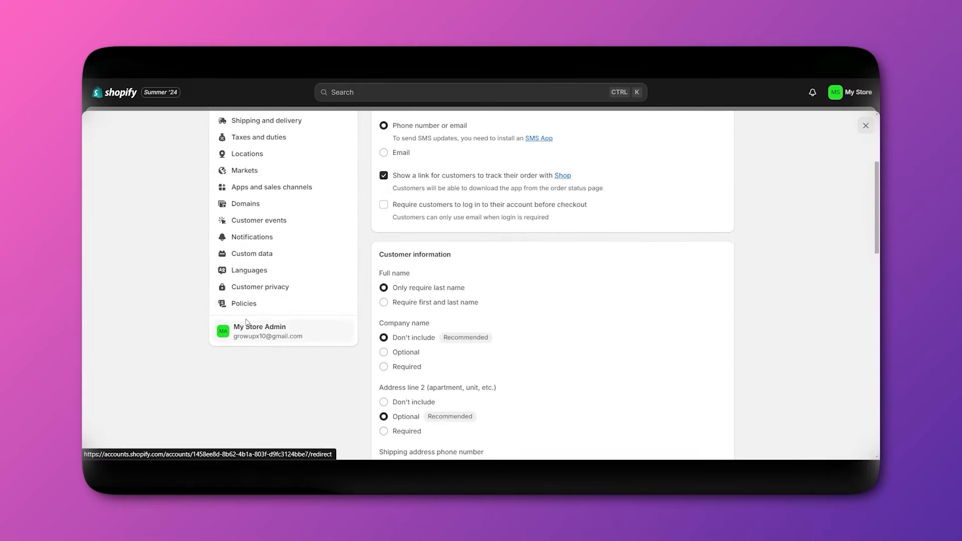
Open the Return and refund policy editor from Policies settings and insert the template text.
{"action": "left_click", "coordinate": [239, 307]}
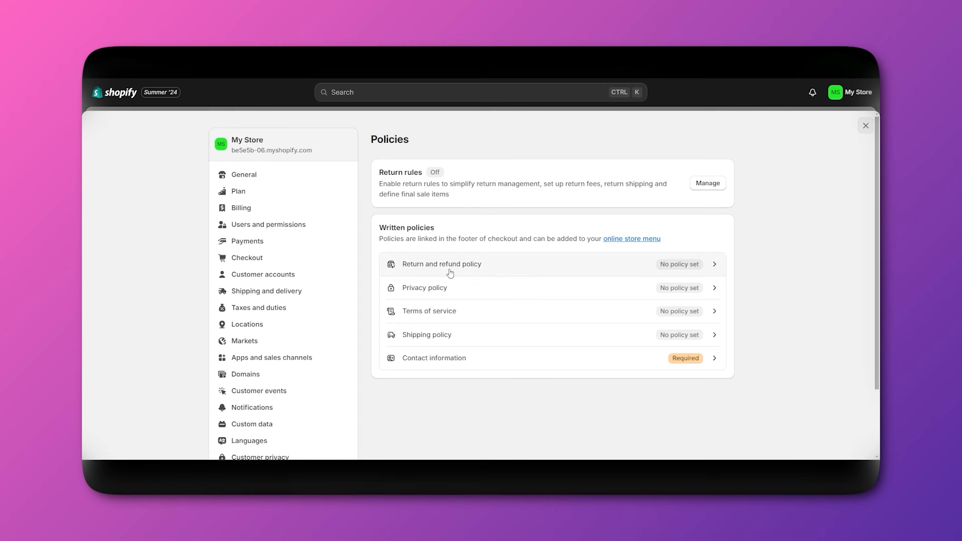
{"action": "left_click", "coordinate": [450, 273]}
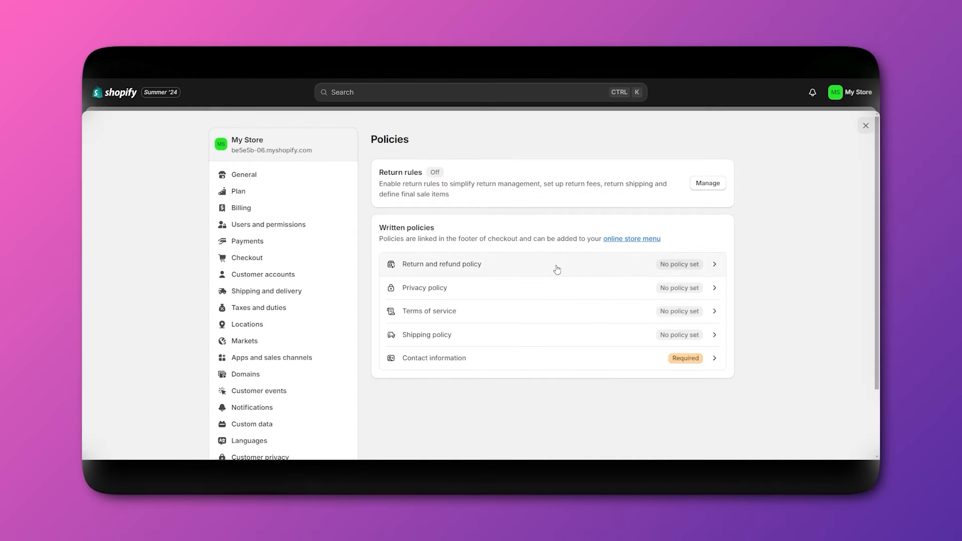
{"action": "left_click", "coordinate": [553, 265]}
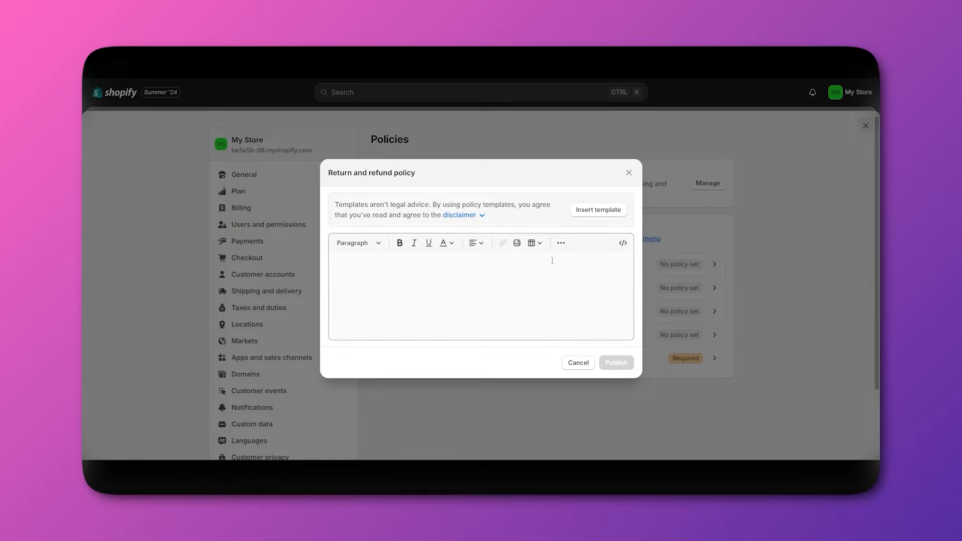
{"action": "left_click", "coordinate": [580, 212]}
Review the template, including the 10-business-day refund period, and publish the return policy.
{"action": "scroll", "coordinate": [463, 292], "scroll_direction": "up", "scroll_amount": 10}
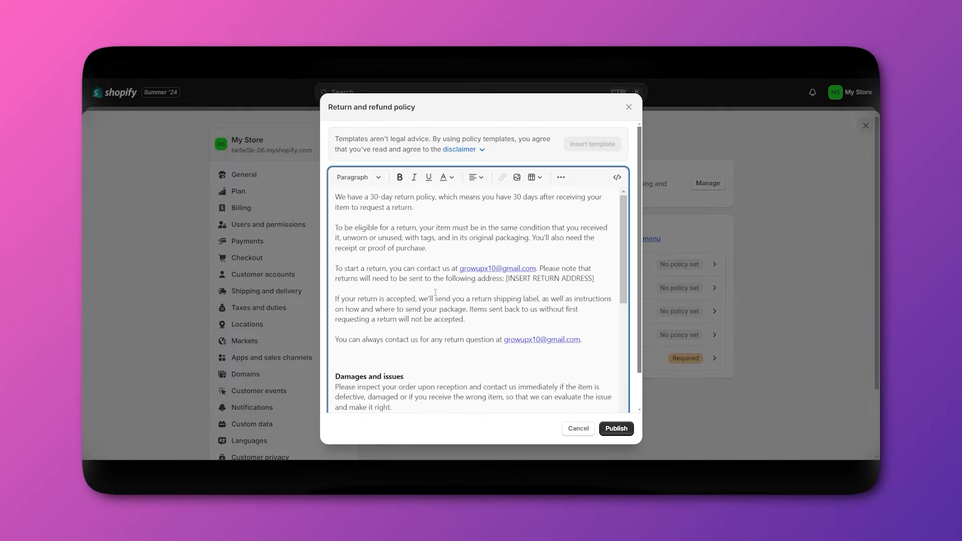
{"action": "scroll", "coordinate": [426, 301], "scroll_direction": "down", "scroll_amount": 1}
{"action": "scroll", "coordinate": [406, 309], "scroll_direction": "up", "scroll_amount": 1}
{"action": "scroll", "coordinate": [380, 250], "scroll_direction": "down", "scroll_amount": 3}
{"action": "scroll", "coordinate": [422, 303], "scroll_direction": "up", "scroll_amount": 3}
{"action": "scroll", "coordinate": [422, 303], "scroll_direction": "down", "scroll_amount": 3}
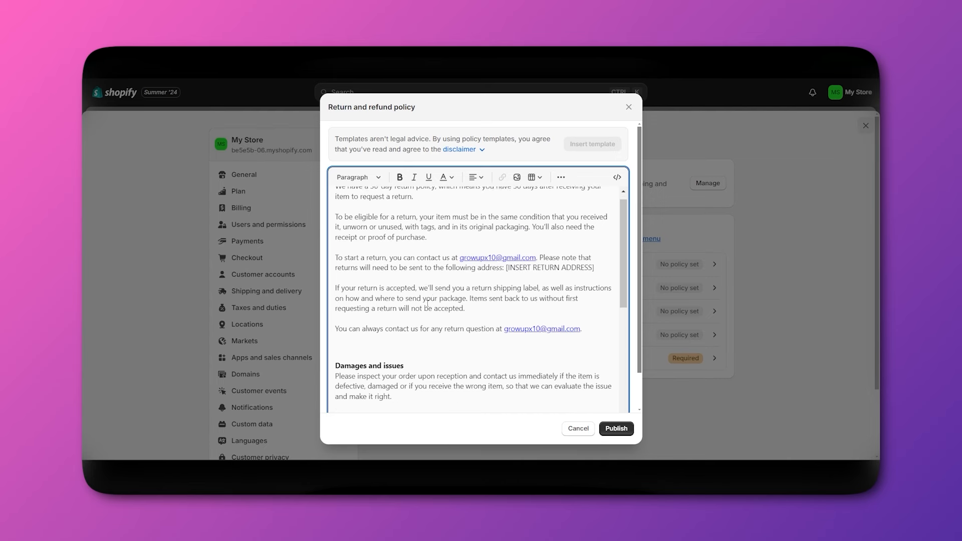
{"action": "scroll", "coordinate": [449, 282], "scroll_direction": "down", "scroll_amount": 3}
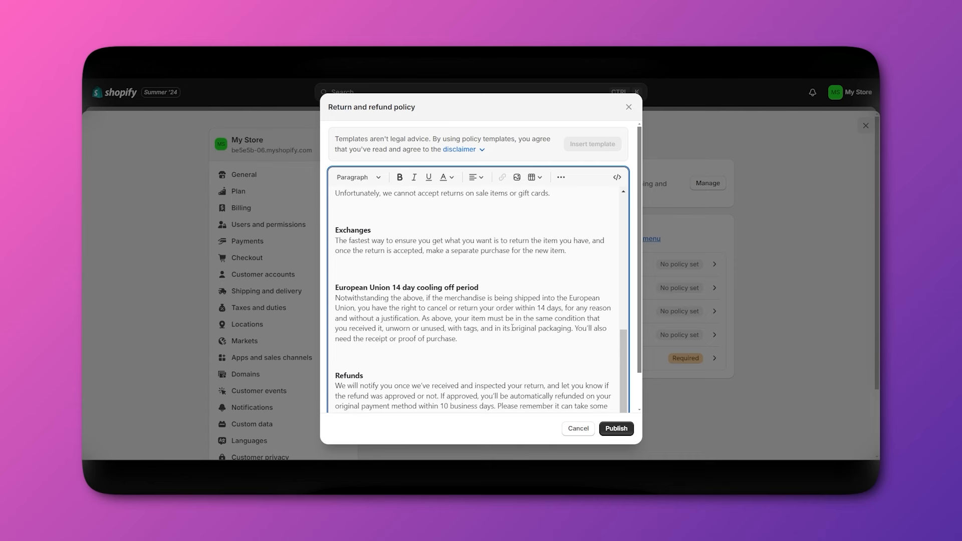
{"action": "scroll", "coordinate": [514, 351], "scroll_direction": "down", "scroll_amount": 1}
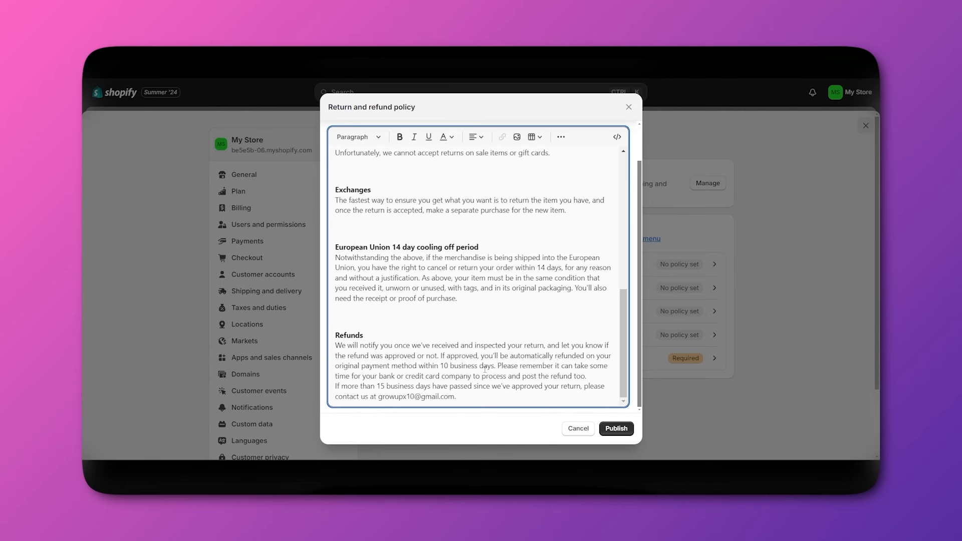
{"action": "left_click_drag", "start_coordinate": [441, 365], "coordinate": [449, 365]}
{"action": "left_click", "coordinate": [450, 367]}
{"action": "scroll", "coordinate": [469, 394], "scroll_direction": "up", "scroll_amount": 1}
{"action": "scroll", "coordinate": [470, 394], "scroll_direction": "down", "scroll_amount": 1}
{"action": "scroll", "coordinate": [470, 394], "scroll_direction": "up", "scroll_amount": 2}
{"action": "left_click", "coordinate": [608, 430]}
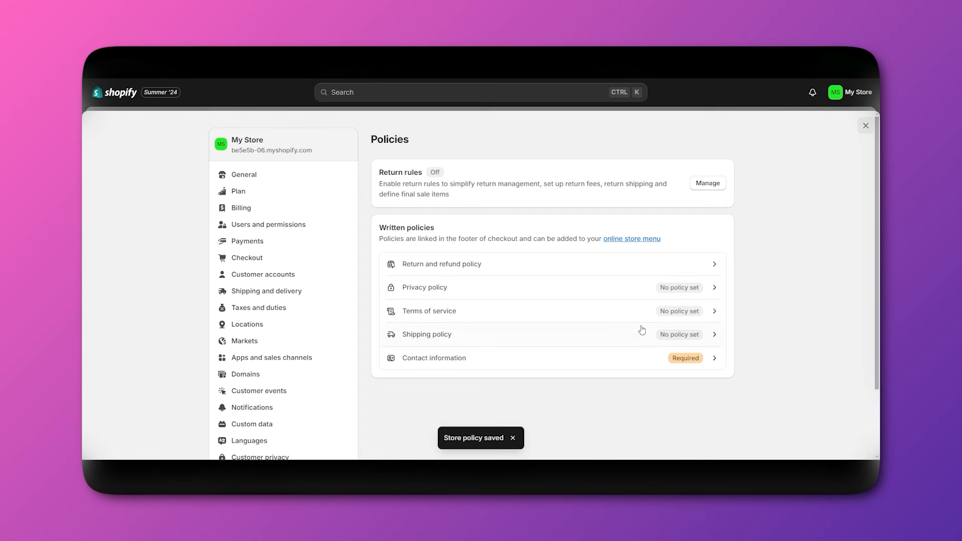
Publish the Privacy policy using the built-in template.
{"action": "left_click", "coordinate": [552, 296]}
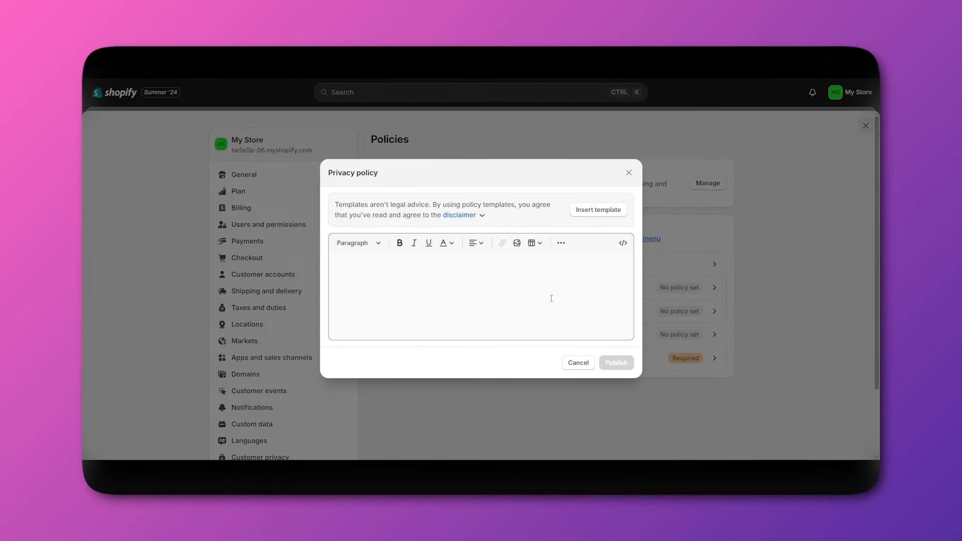
{"action": "left_click", "coordinate": [594, 214]}
{"action": "scroll", "coordinate": [441, 313], "scroll_direction": "up", "scroll_amount": 1}
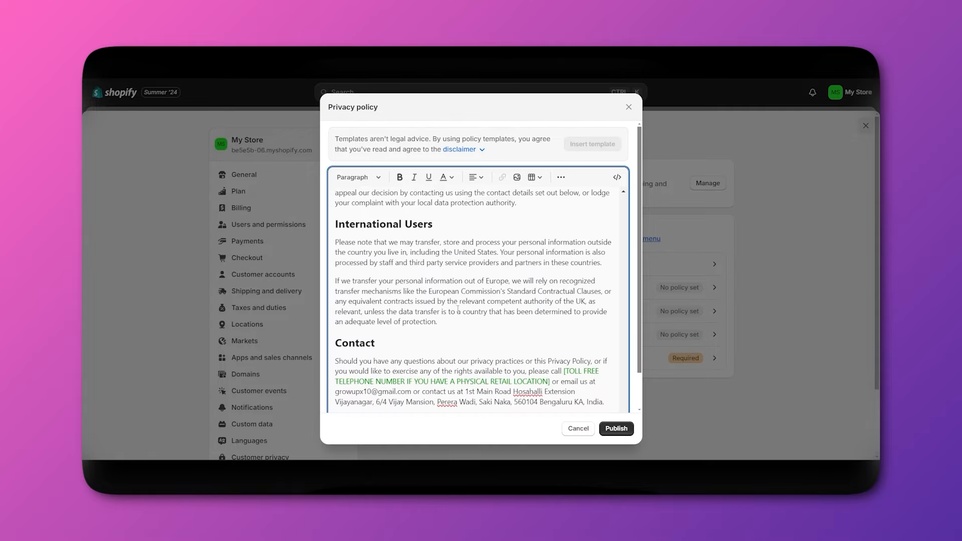
{"action": "scroll", "coordinate": [432, 322], "scroll_direction": "down", "scroll_amount": 1}
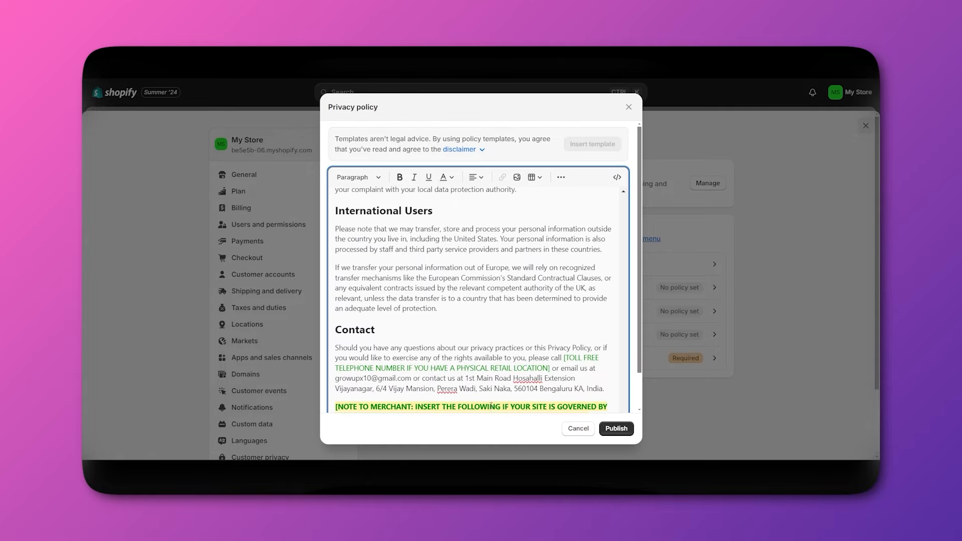
{"action": "scroll", "coordinate": [551, 406], "scroll_direction": "up", "scroll_amount": 1}
{"action": "left_click", "coordinate": [617, 429]}
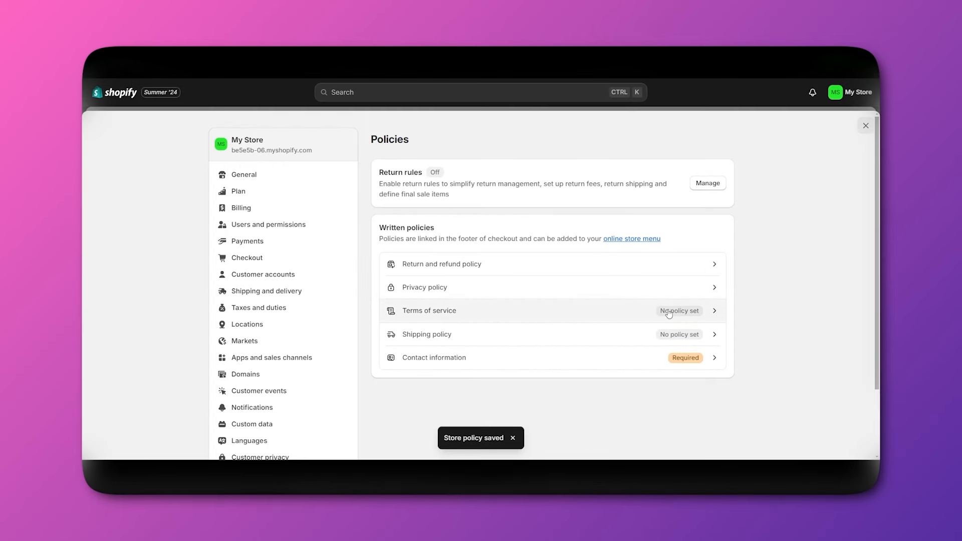
Publish the Terms of service using the built-in template.
{"action": "left_click", "coordinate": [669, 313]}
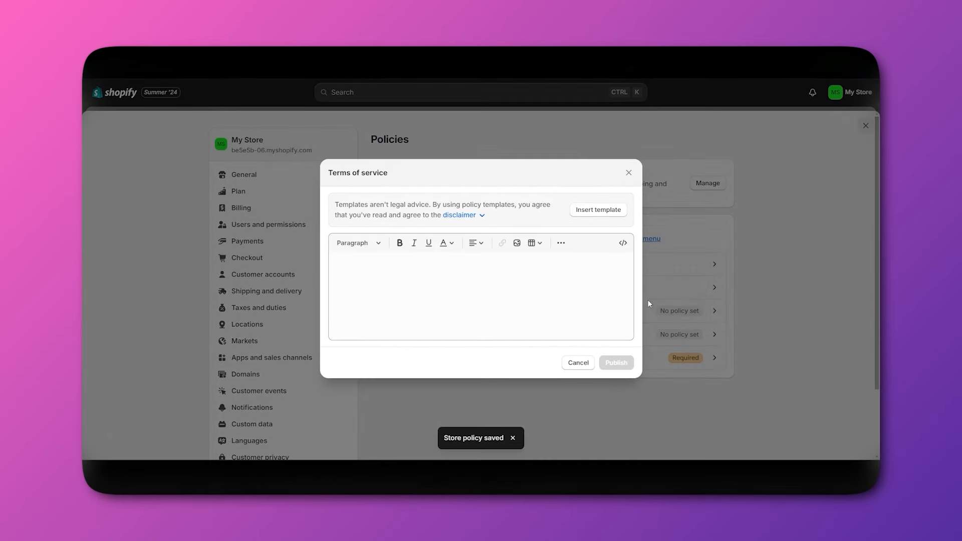
{"action": "left_click", "coordinate": [599, 210]}
{"action": "left_click", "coordinate": [608, 433]}
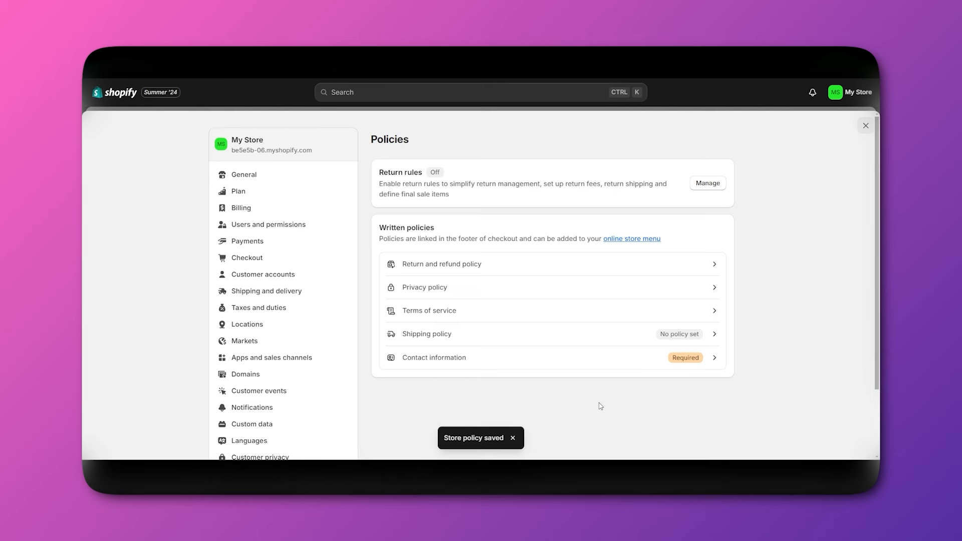
Open the empty Shipping policy editor and place the caret in it.
{"action": "left_click", "coordinate": [563, 335]}
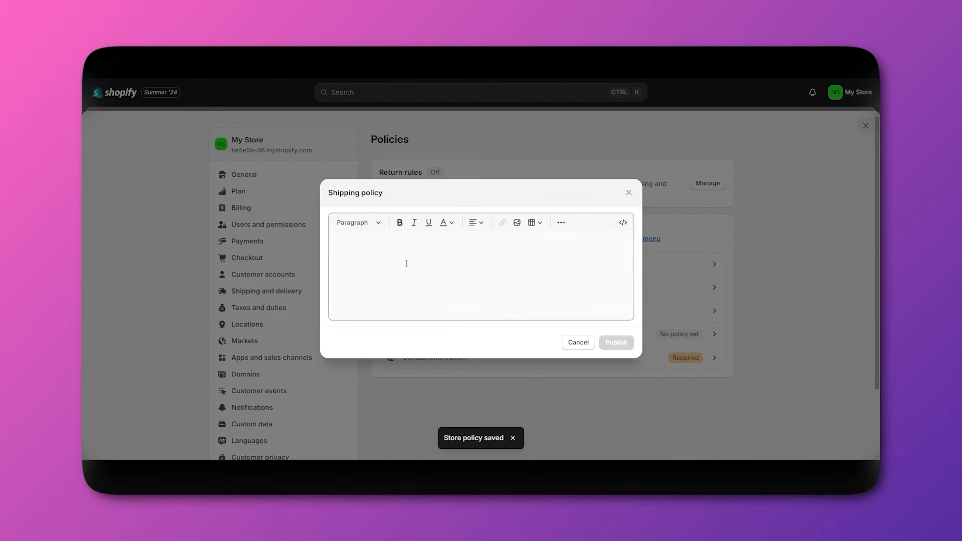
{"action": "left_click", "coordinate": [421, 269]}
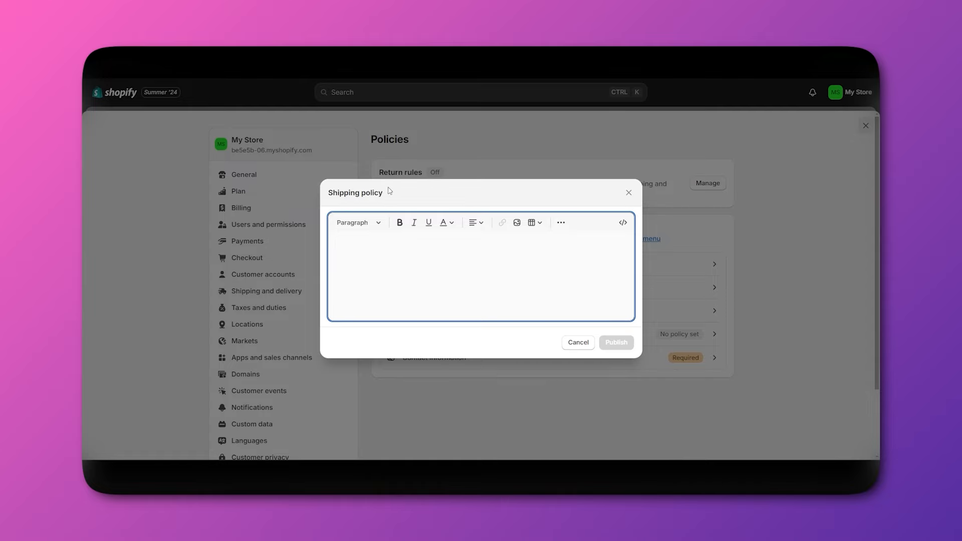
{"action": "left_click", "coordinate": [384, 200]}
{"action": "left_click_drag", "start_coordinate": [384, 200], "coordinate": [328, 193]}
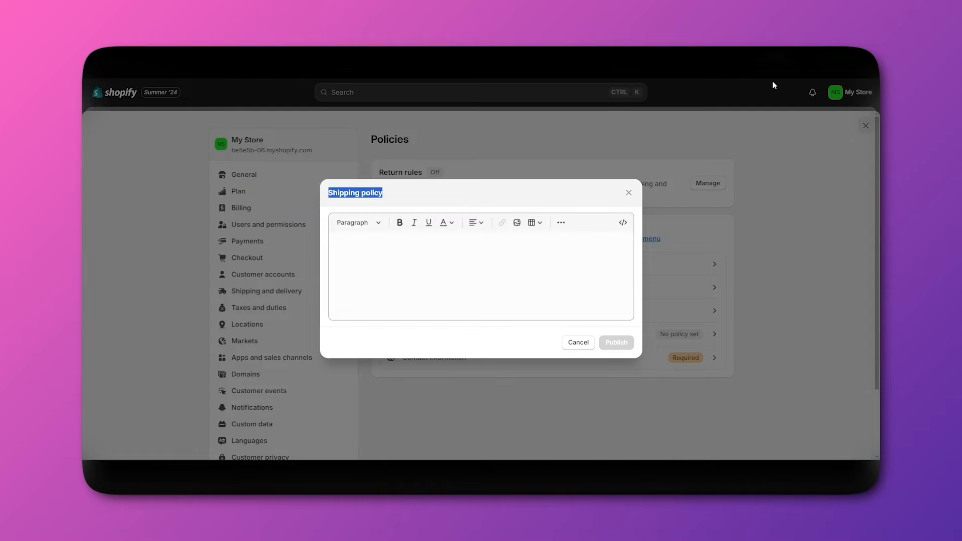
In a new tab, search 'CHAT GPT' and go to ChatGPT to start a chat.
{"action": "key", "text": "ctrl+t"}
{"action": "type", "text": "CHAT"}
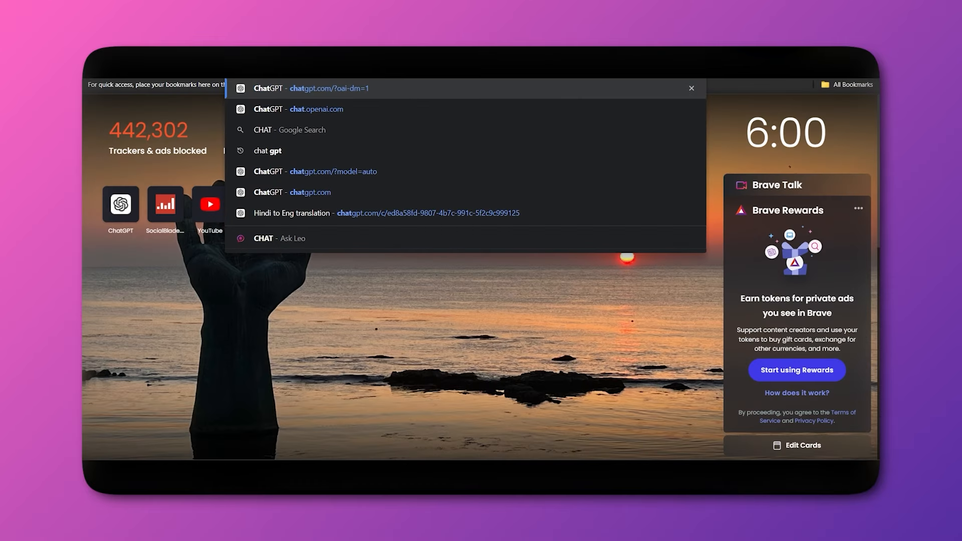
{"action": "type", "text": " GPT"}
{"action": "key", "text": "Return"}
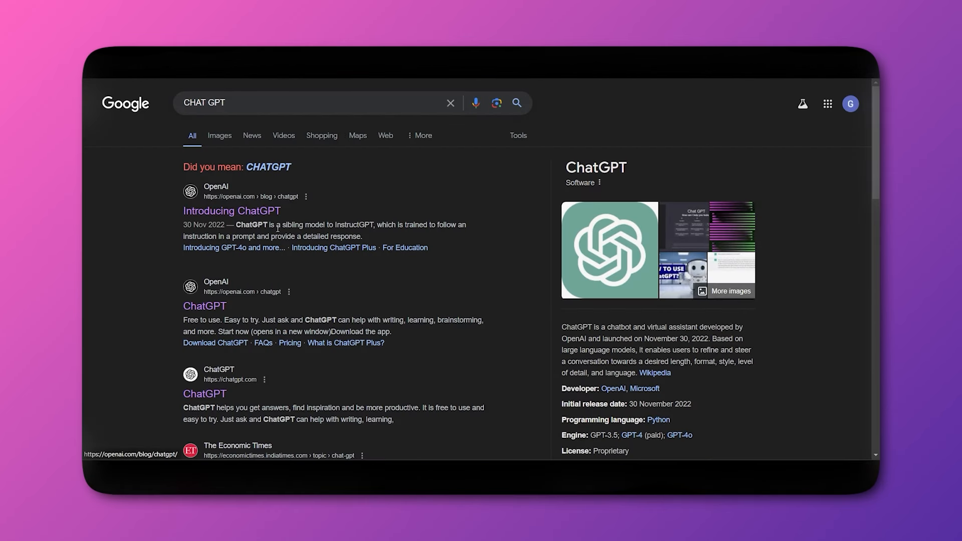
{"action": "left_click", "coordinate": [273, 211]}
{"action": "left_click", "coordinate": [430, 251]}
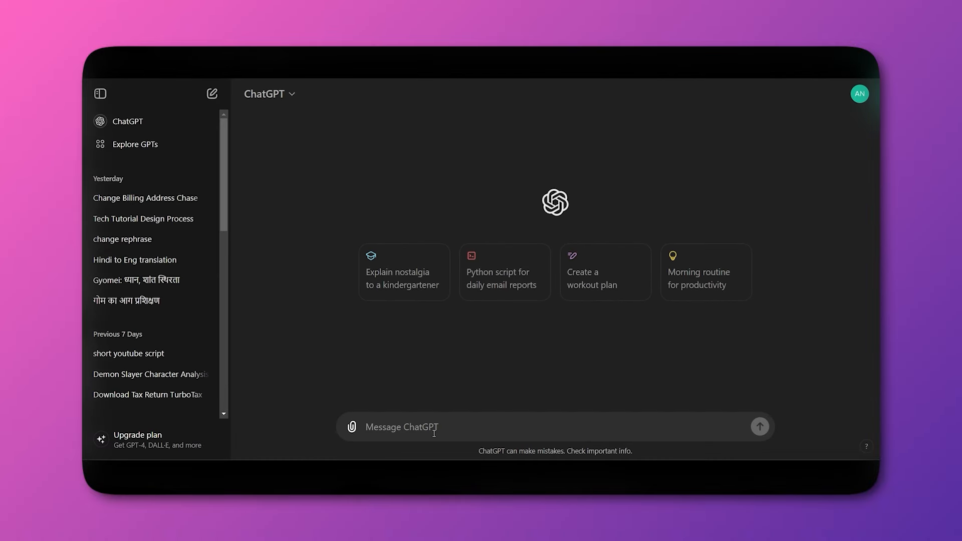
Send 'CREATE A SHIPPING POLICY FOR MY WEBSITE' and copy ChatGPT's reply.
{"action": "type", "text": "CRATE"}
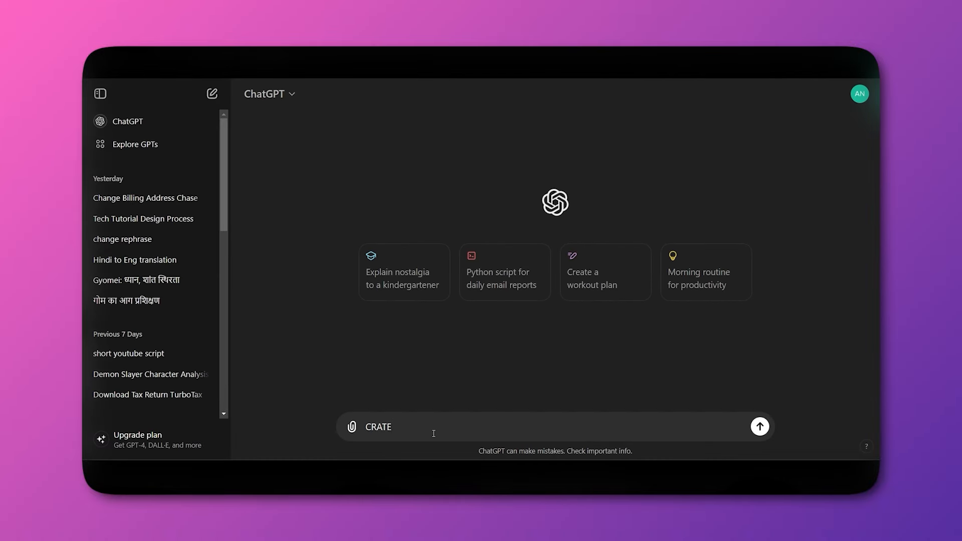
{"action": "key", "text": "BackSpace"}
{"action": "key", "text": "BackSpace"}
{"action": "key", "text": "BackSpace"}
{"action": "key", "text": "BackSpace"}
{"action": "key", "text": "BackSpace"}
{"action": "type", "text": "REATE A SHIPPING POLICY FOR MY WEBSITE"}
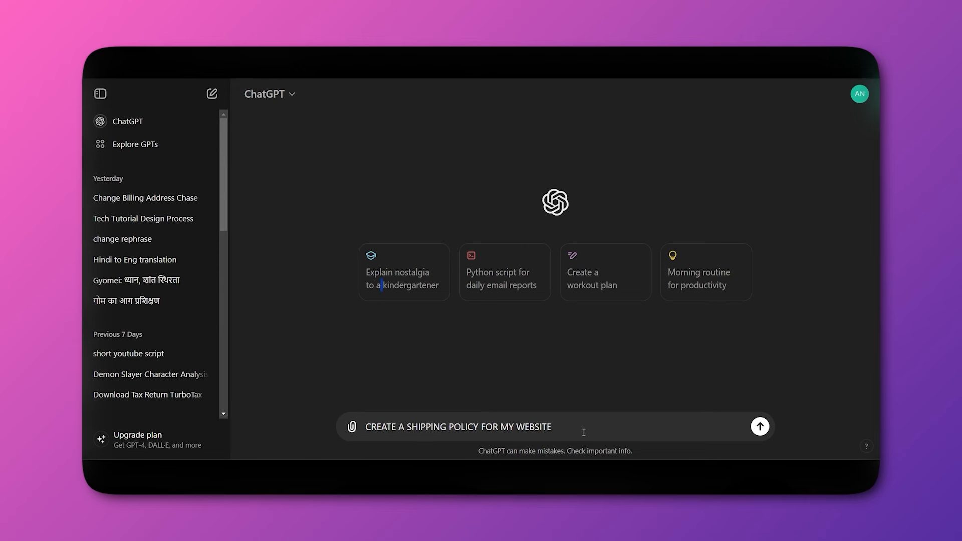
{"action": "key", "text": "Return"}
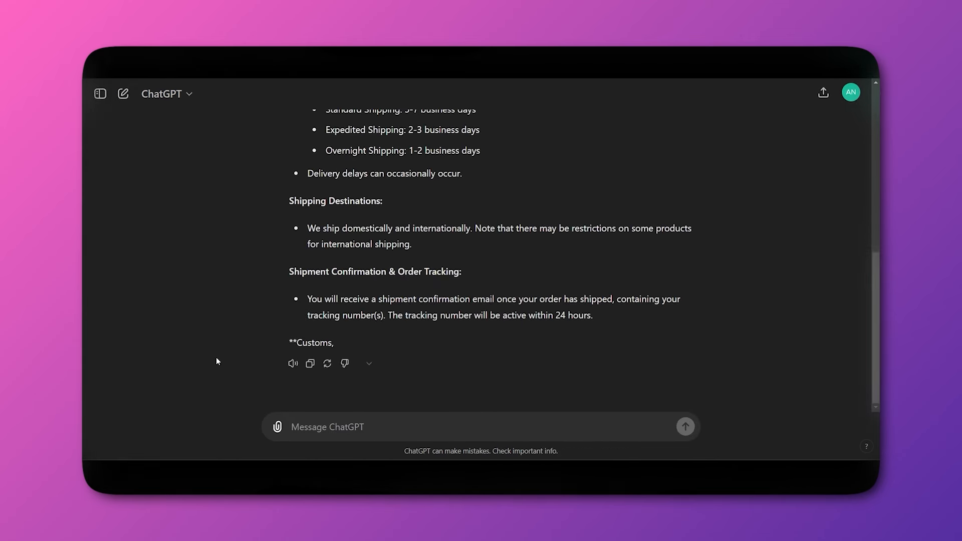
{"action": "scroll", "coordinate": [264, 331], "scroll_direction": "up", "scroll_amount": 6}
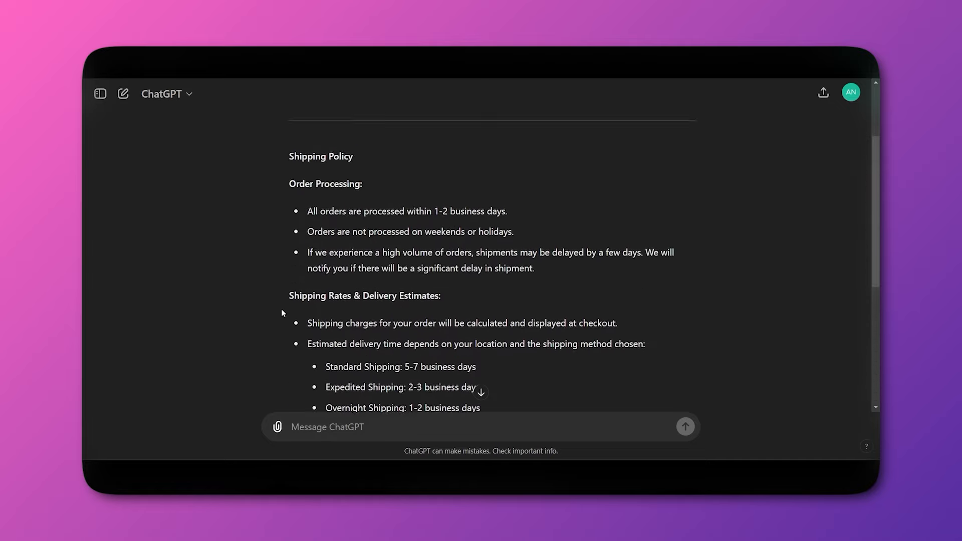
{"action": "scroll", "coordinate": [281, 313], "scroll_direction": "down", "scroll_amount": 5}
{"action": "right_click", "coordinate": [302, 362]}
{"action": "left_click", "coordinate": [261, 368]}
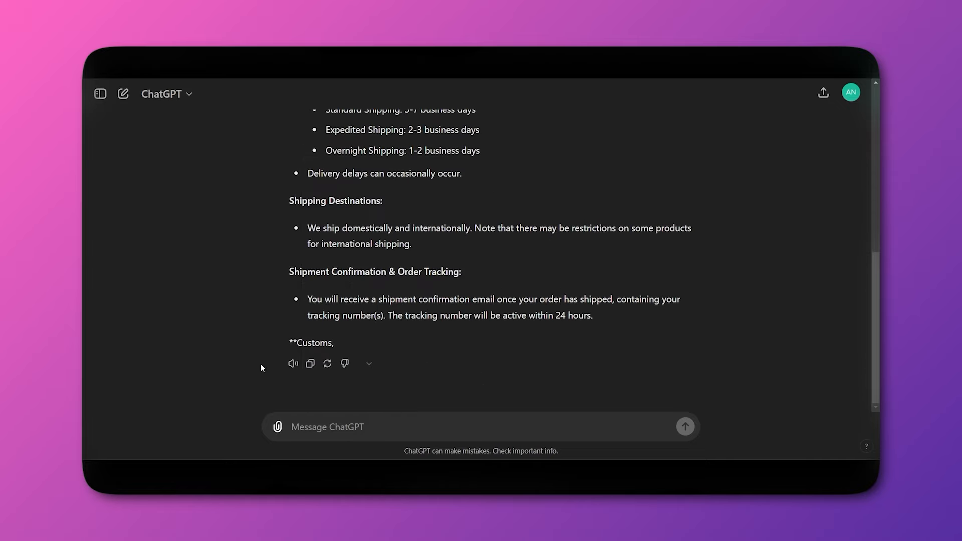
{"action": "left_click", "coordinate": [311, 363]}
{"action": "scroll", "coordinate": [481, 393], "scroll_direction": "up", "scroll_amount": 1}
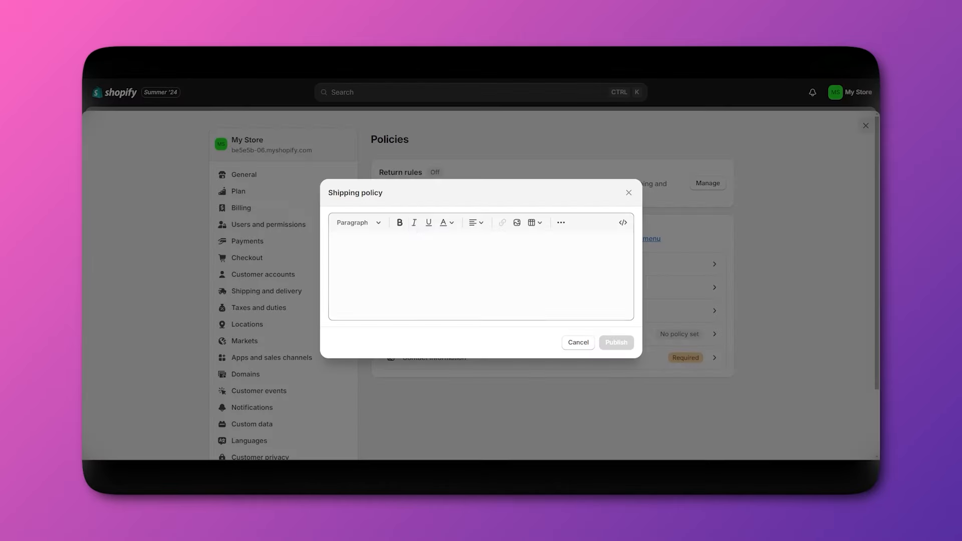
Paste ChatGPT's shipping policy text, covering processing, rates, destinations and tracking, into the Shipping policy editor.
{"action": "left_click", "coordinate": [410, 235]}
{"action": "key", "text": "ctrl+v"}
{"action": "scroll", "coordinate": [410, 235], "scroll_direction": "up", "scroll_amount": 1}
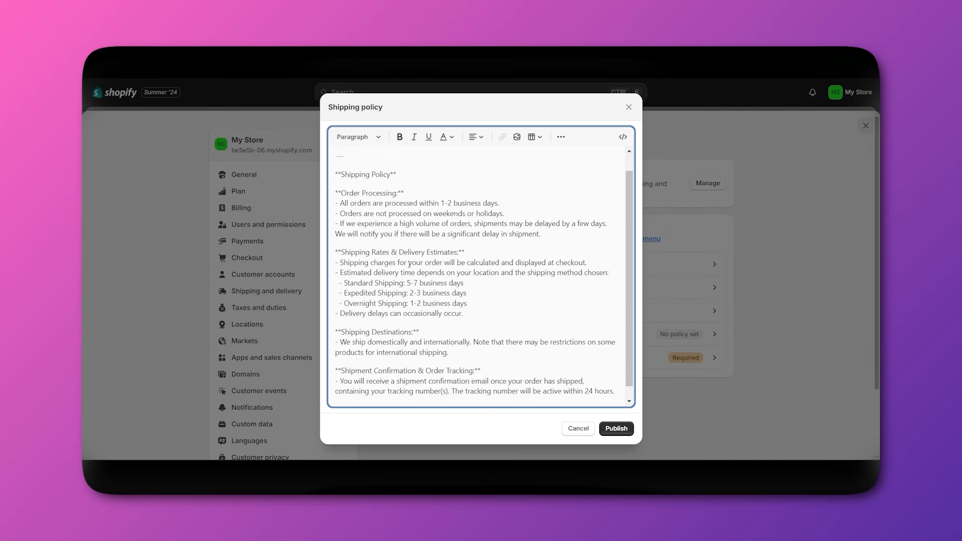
{"action": "scroll", "coordinate": [410, 235], "scroll_direction": "up", "scroll_amount": 1}
{"action": "scroll", "coordinate": [453, 204], "scroll_direction": "down", "scroll_amount": 2}
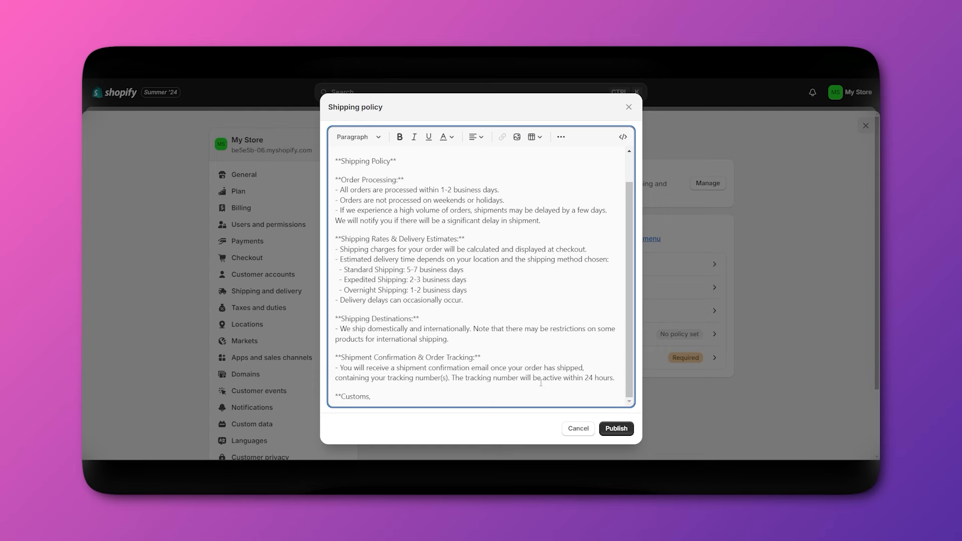
Publish the shipping policy, then open the empty Contact information policy editor.
{"action": "left_click", "coordinate": [607, 427]}
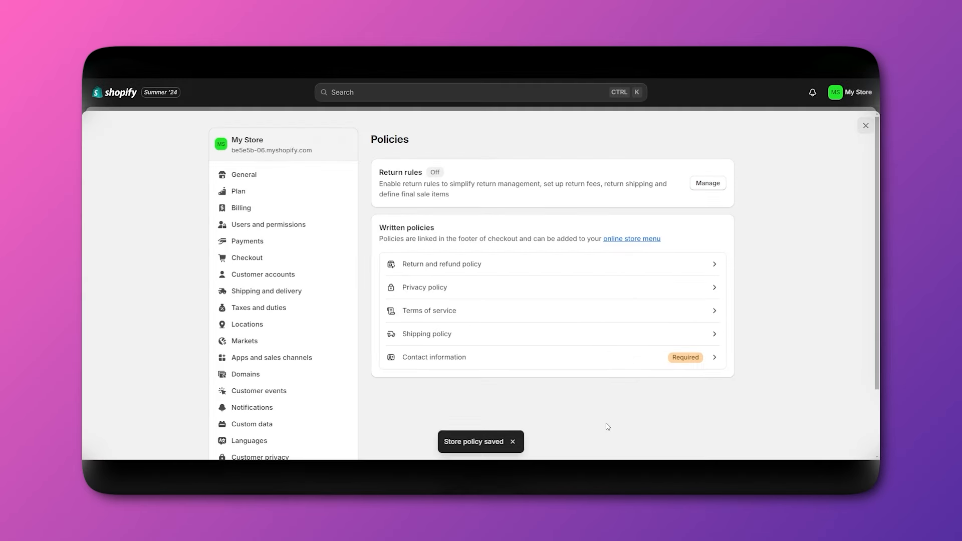
{"action": "left_click", "coordinate": [535, 365]}
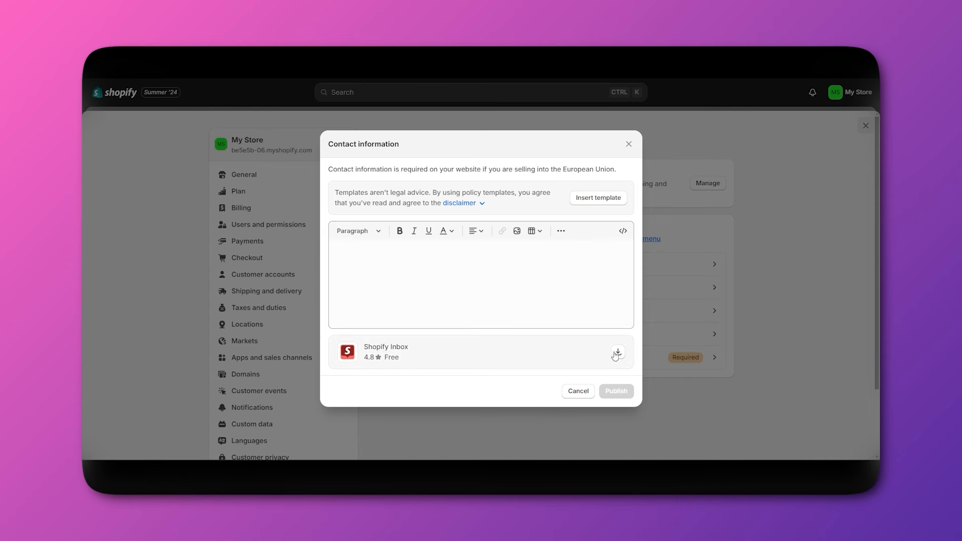
Insert the contact information template, check the trade name, email and address, and publish it.
{"action": "left_click", "coordinate": [599, 198]}
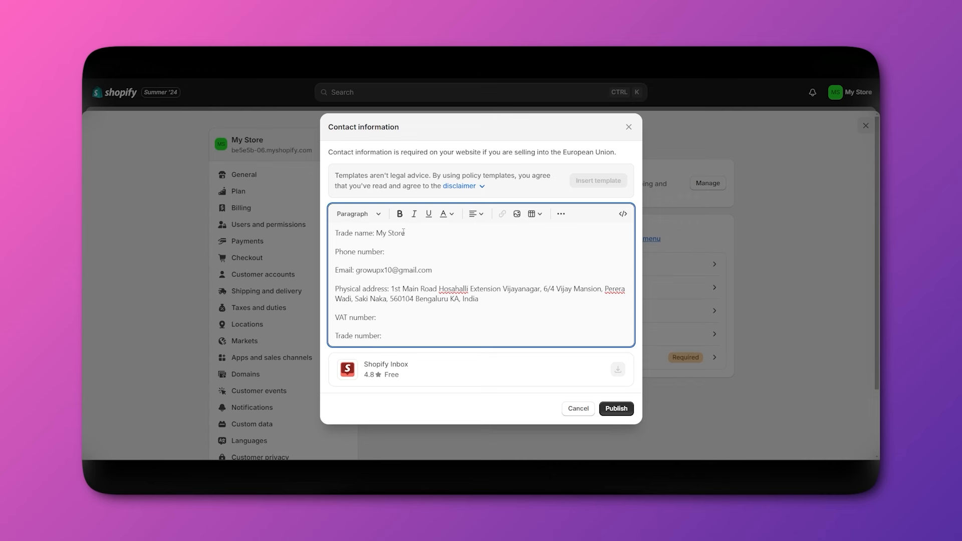
{"action": "left_click_drag", "start_coordinate": [405, 233], "coordinate": [377, 233]}
{"action": "left_click", "coordinate": [389, 255]}
{"action": "left_click", "coordinate": [616, 409]}
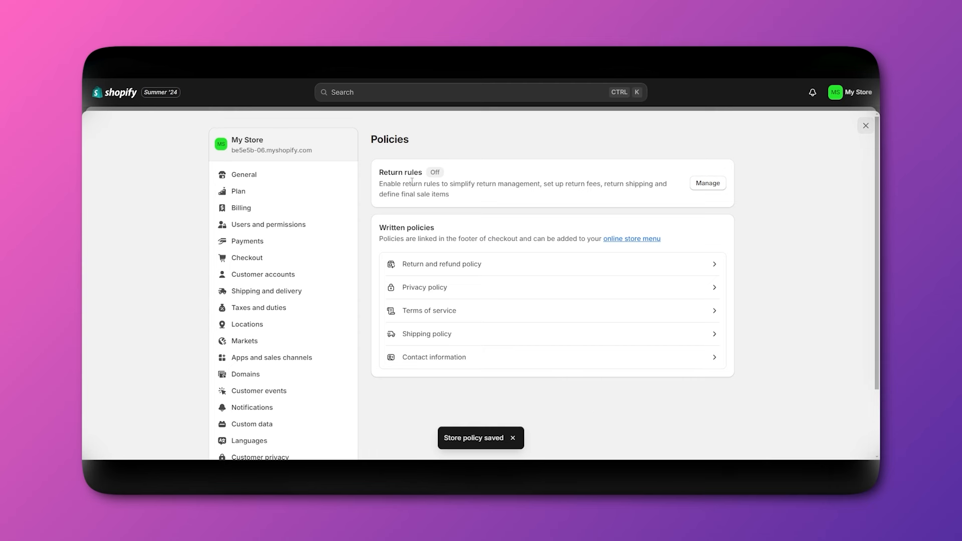
{"action": "left_click", "coordinate": [708, 184]}
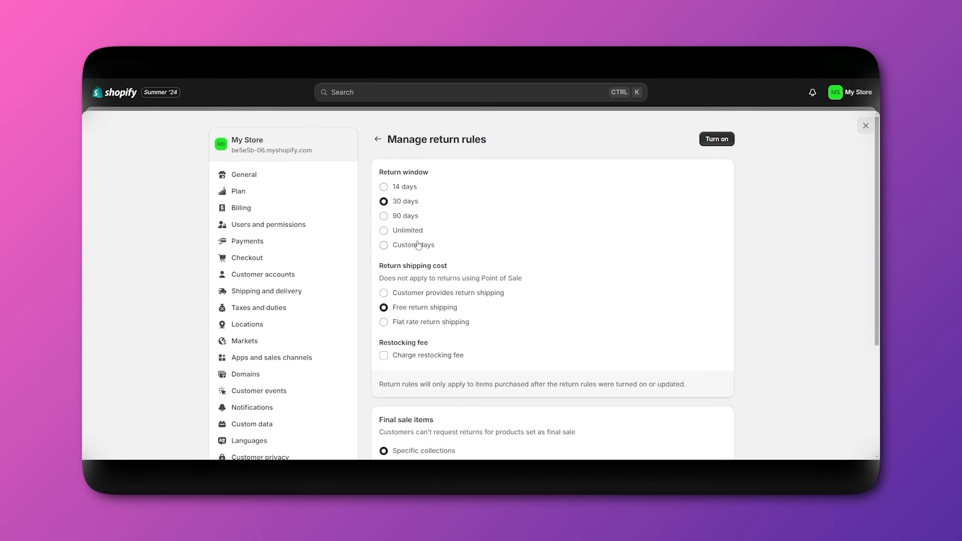
{"action": "scroll", "coordinate": [425, 265], "scroll_direction": "down", "scroll_amount": 2}
{"action": "scroll", "coordinate": [451, 293], "scroll_direction": "up", "scroll_amount": 2}
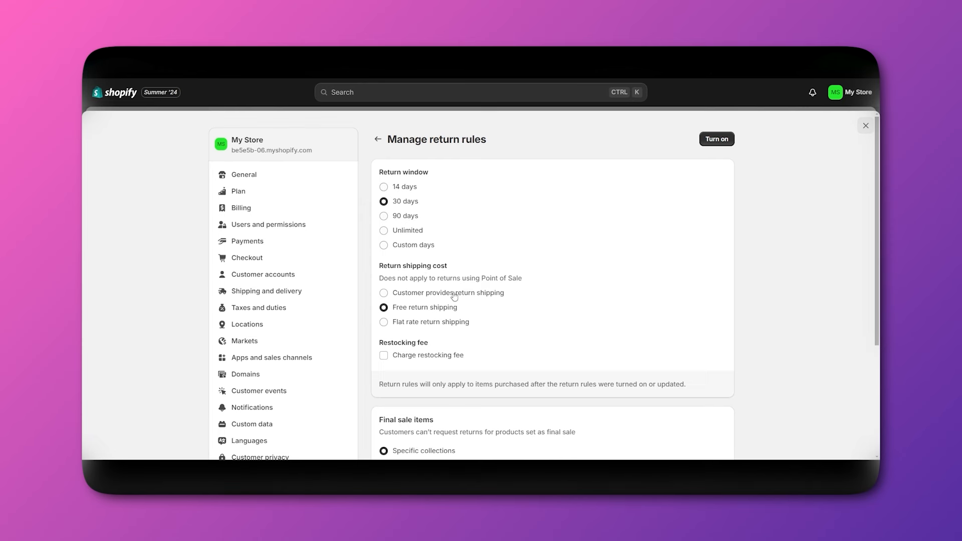
{"action": "left_click", "coordinate": [378, 139]}
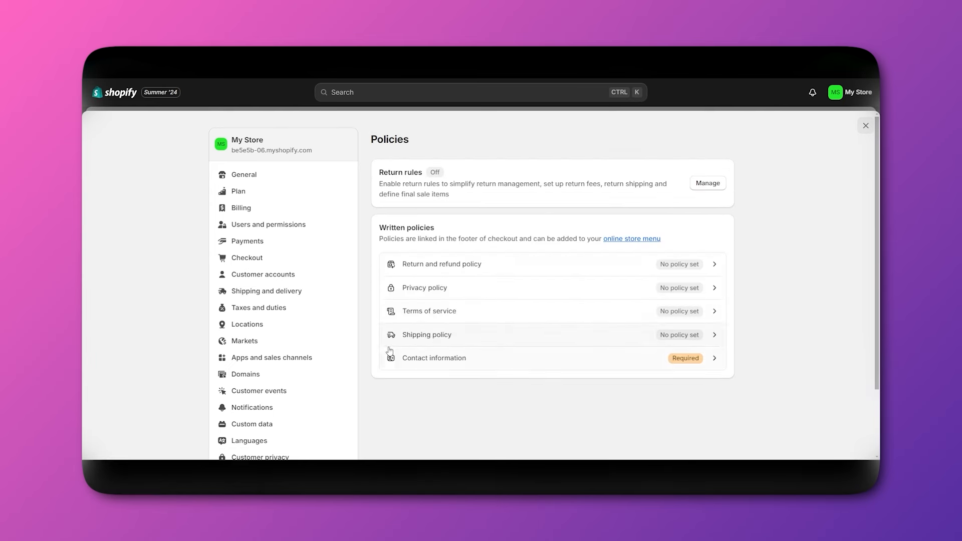
{"action": "scroll", "coordinate": [263, 180], "scroll_direction": "down", "scroll_amount": 2}
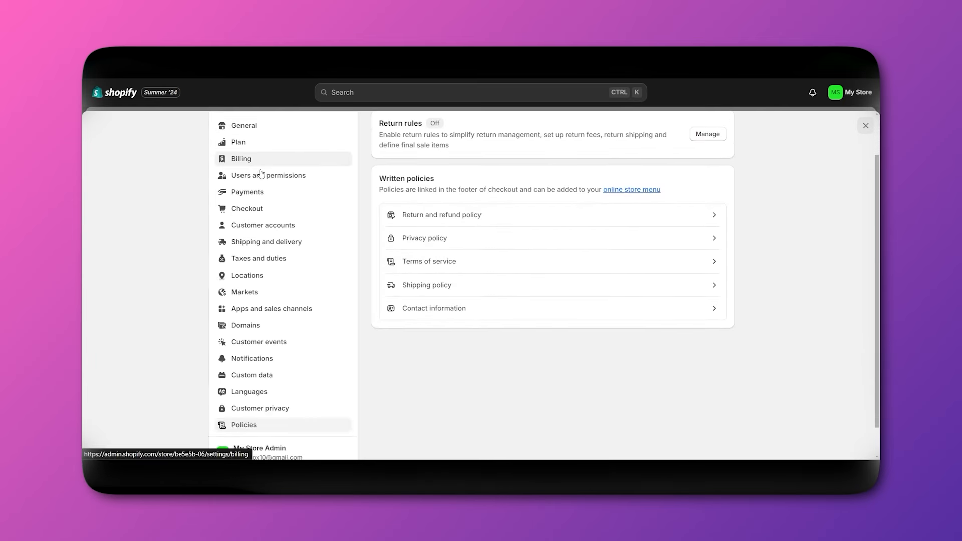
{"action": "scroll", "coordinate": [251, 251], "scroll_direction": "up", "scroll_amount": 2}
{"action": "scroll", "coordinate": [241, 350], "scroll_direction": "down", "scroll_amount": 2}
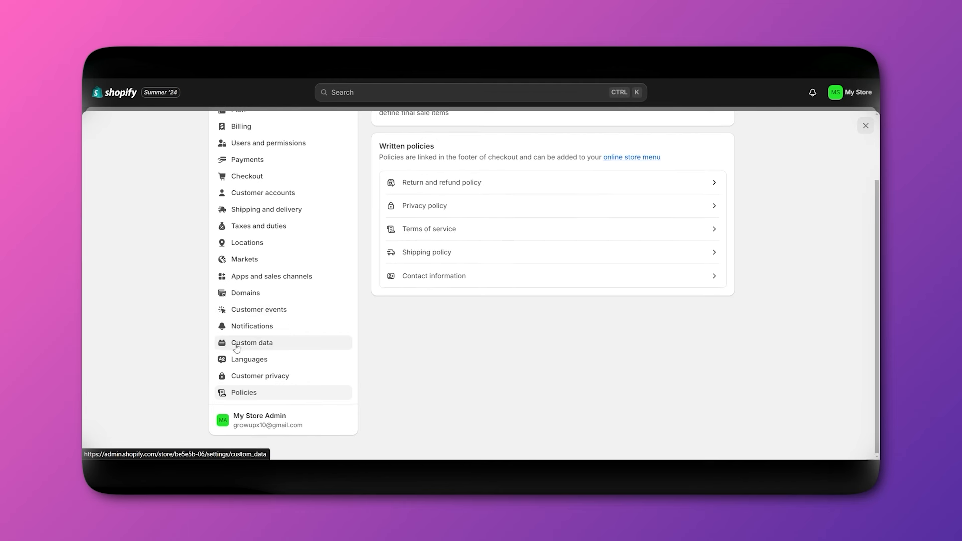
{"action": "scroll", "coordinate": [167, 361], "scroll_direction": "up", "scroll_amount": 2}
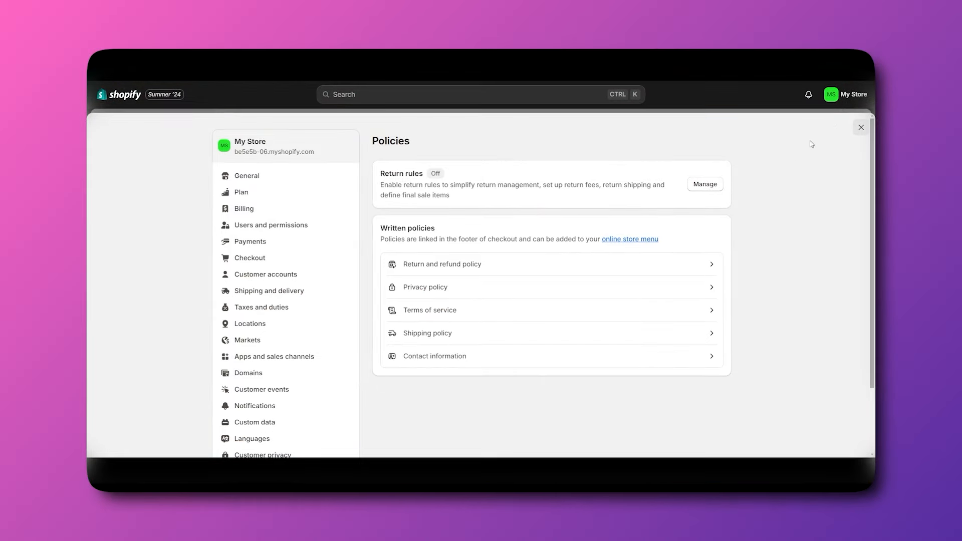
Leave Settings and go to Customers > Segments, listing the five default segments.
{"action": "left_click", "coordinate": [867, 125]}
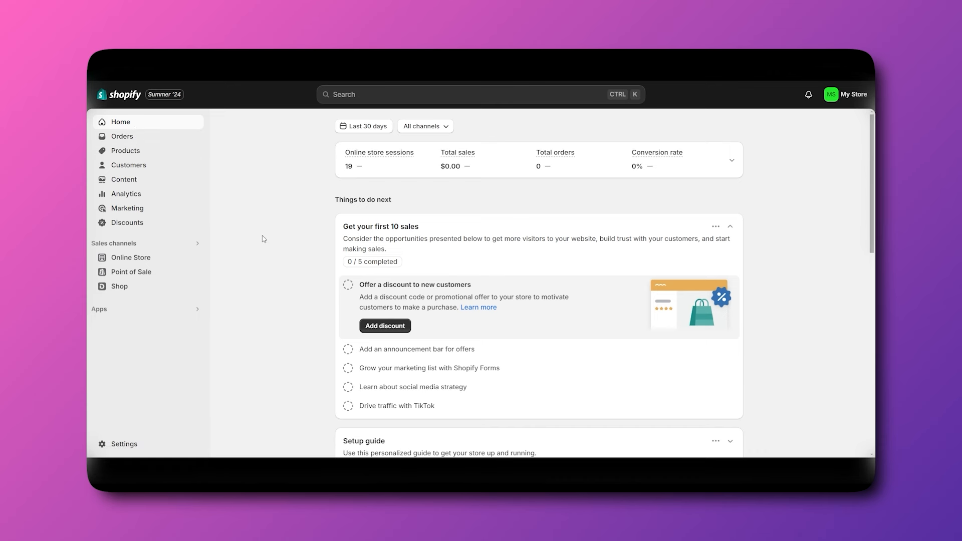
{"action": "scroll", "coordinate": [265, 258], "scroll_direction": "down", "scroll_amount": 1}
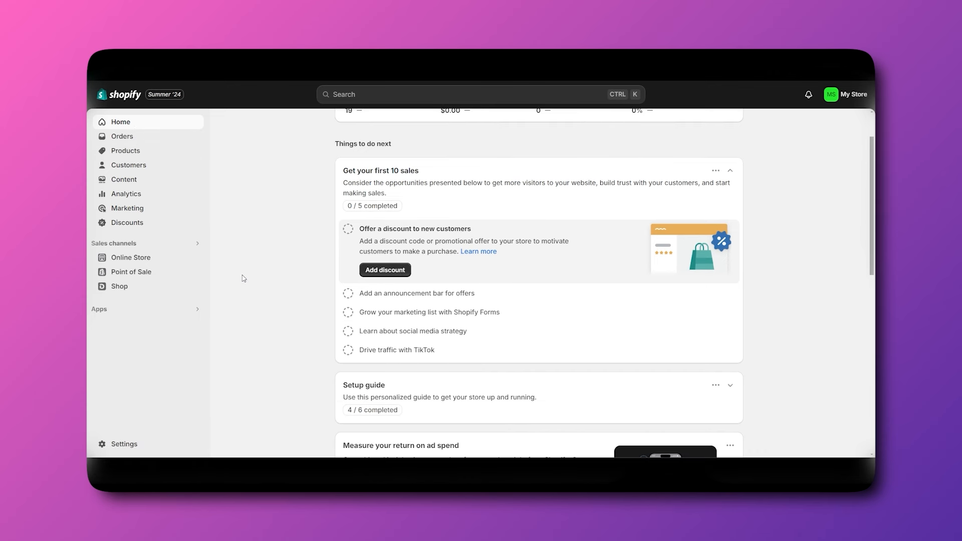
{"action": "left_click", "coordinate": [132, 169]}
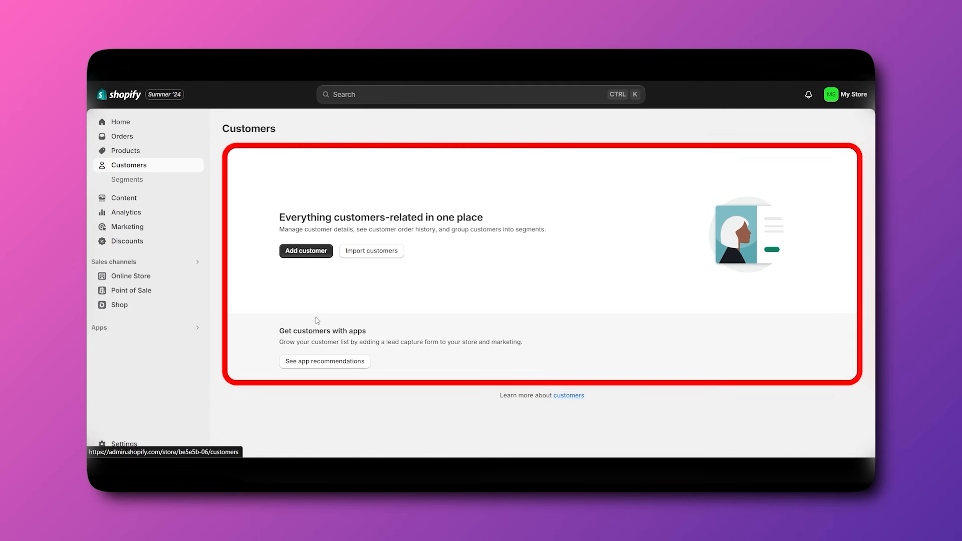
{"action": "left_click", "coordinate": [128, 181]}
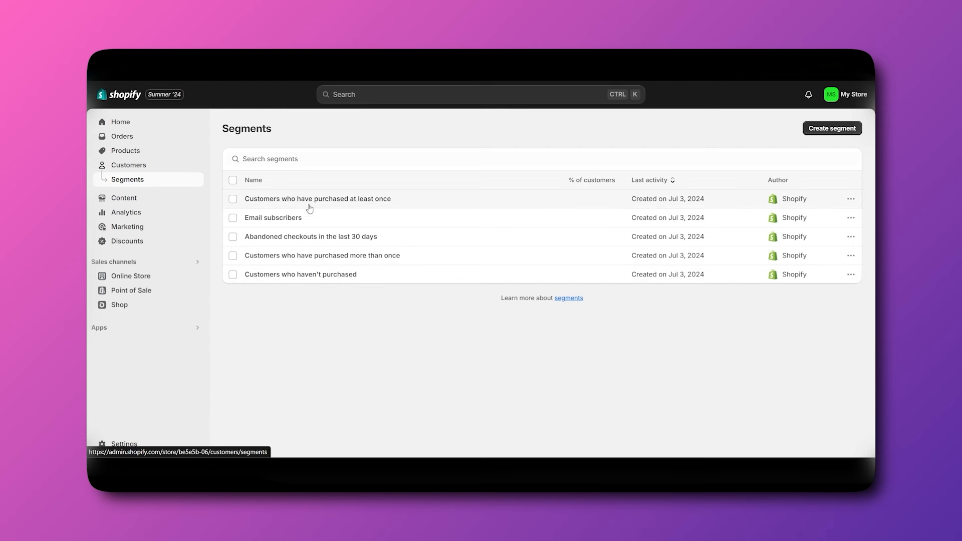
{"action": "left_click", "coordinate": [428, 208]}
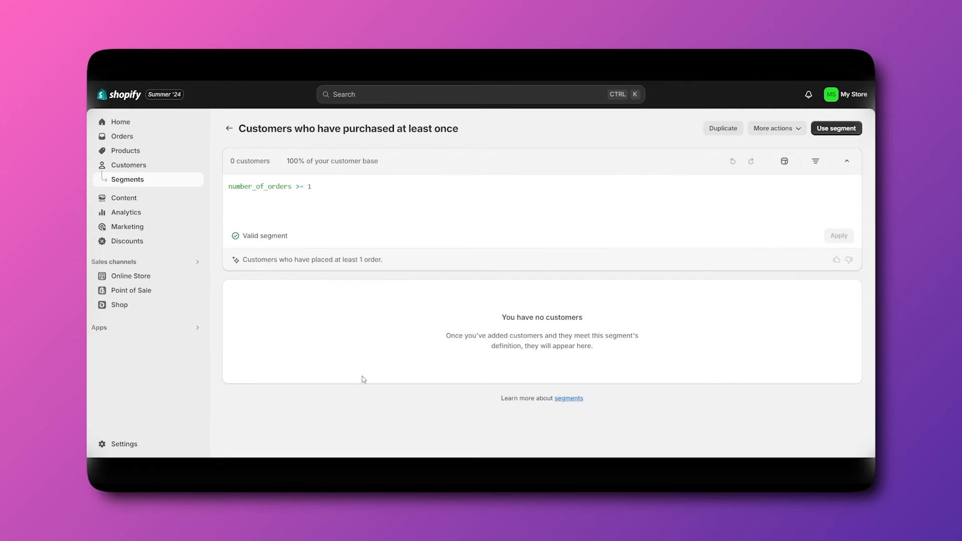
{"action": "left_click", "coordinate": [228, 129]}
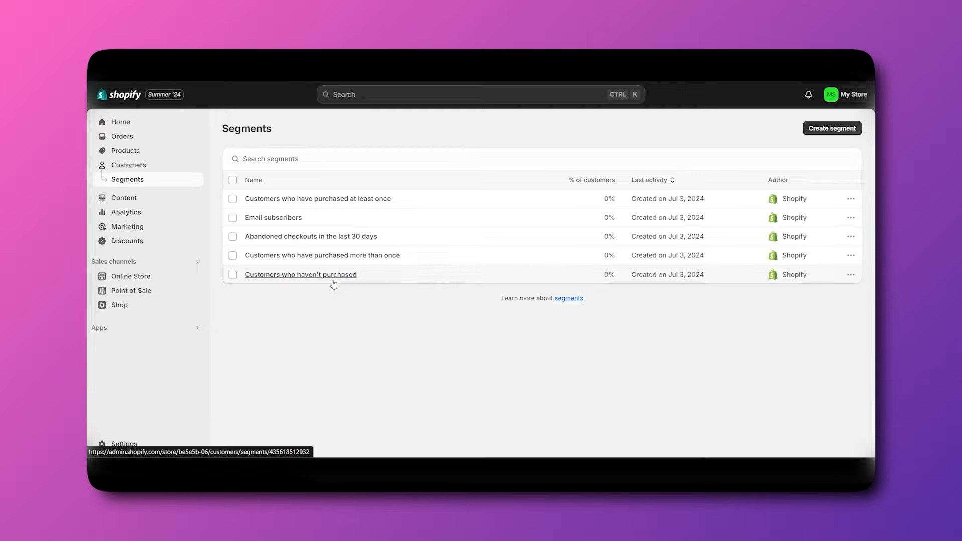
{"action": "left_click", "coordinate": [126, 212]}
Look through the Content metaobjects, including Size, then open Files showing seven uploaded images.
{"action": "left_click", "coordinate": [124, 198]}
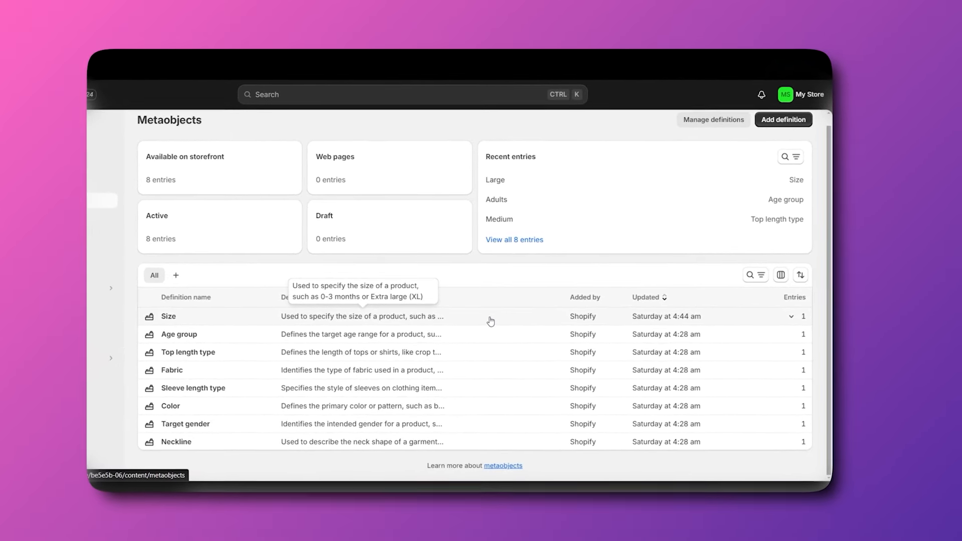
{"action": "left_click", "coordinate": [207, 319]}
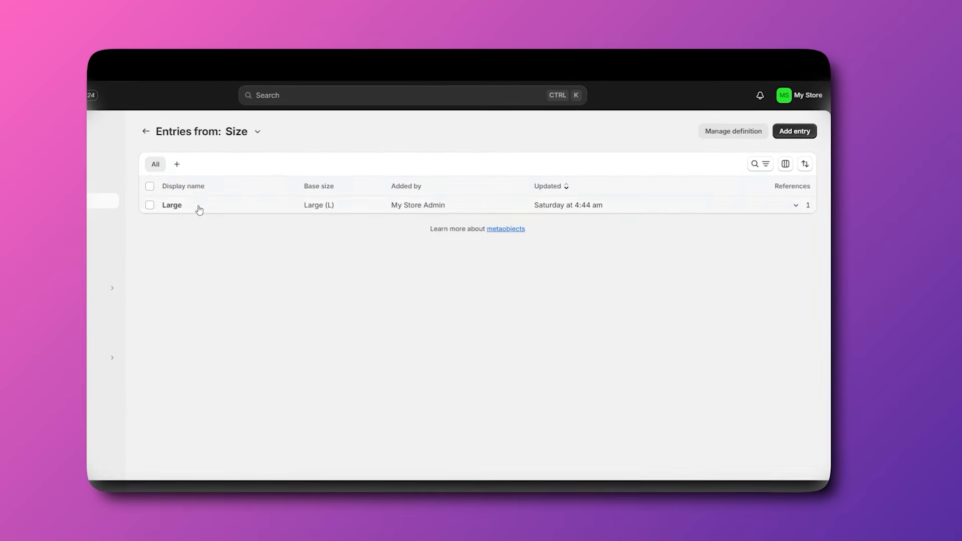
{"action": "left_click", "coordinate": [146, 131]}
{"action": "scroll", "coordinate": [269, 397], "scroll_direction": "down", "scroll_amount": 1}
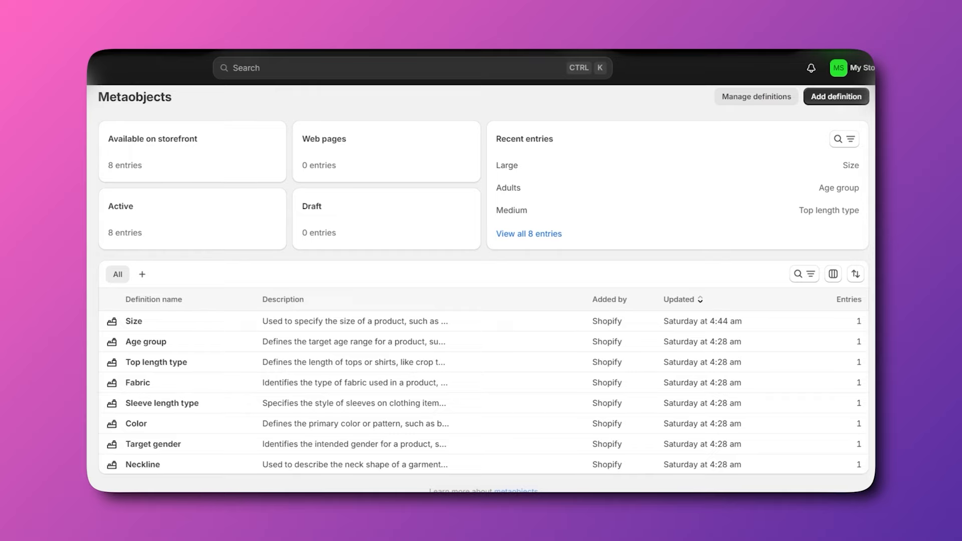
{"action": "left_click", "coordinate": [114, 204]}
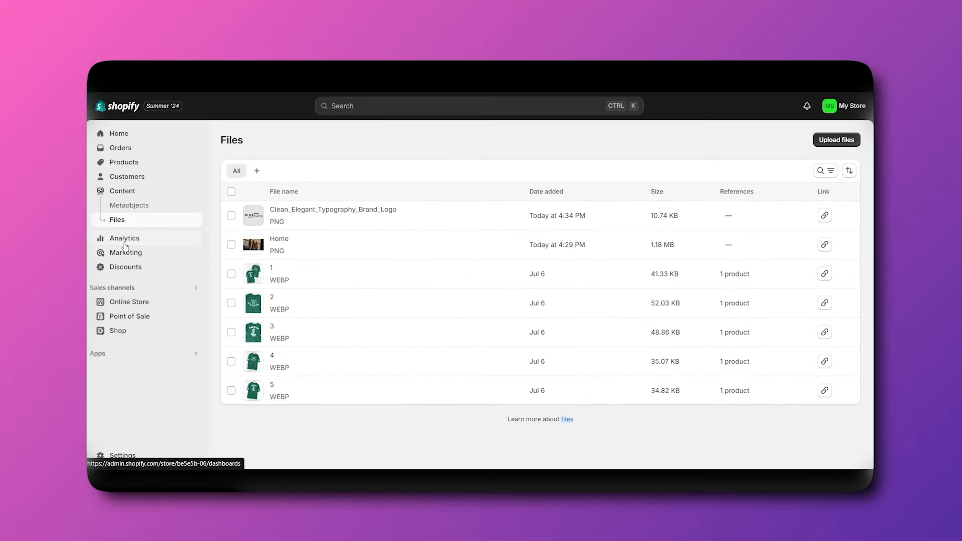
Scroll the Analytics dashboard to the bottom, then open the list of 88 Reports.
{"action": "left_click", "coordinate": [125, 243]}
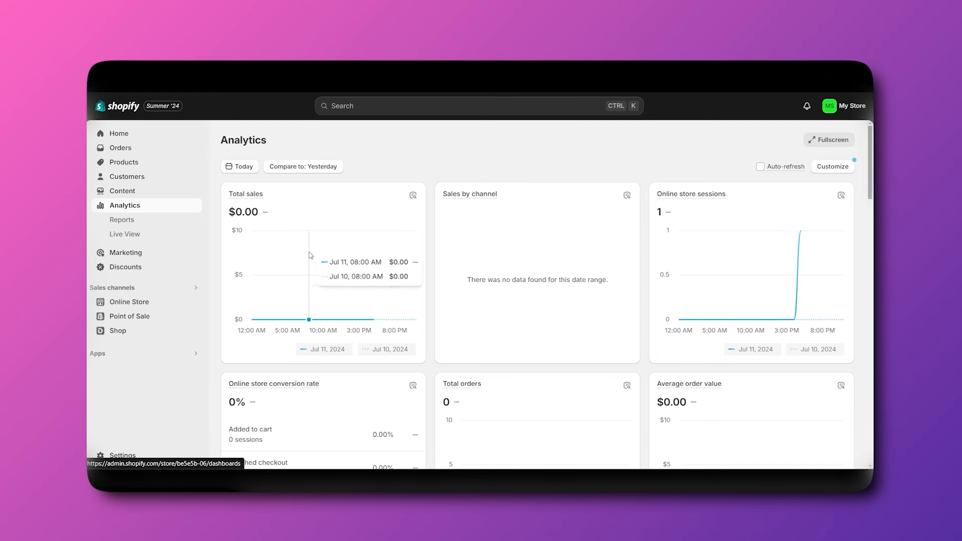
{"action": "scroll", "coordinate": [523, 316], "scroll_direction": "down", "scroll_amount": 1}
{"action": "scroll", "coordinate": [664, 301], "scroll_direction": "up", "scroll_amount": 1}
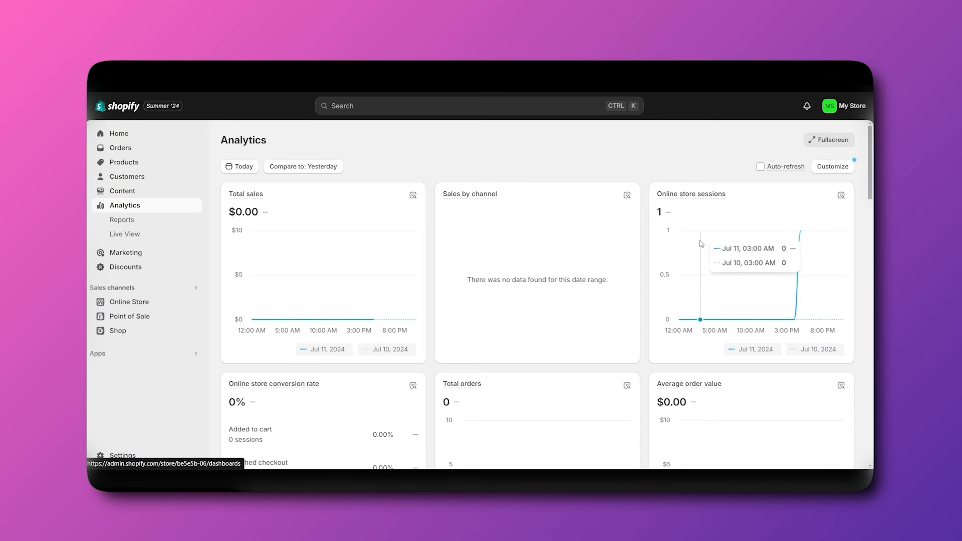
{"action": "scroll", "coordinate": [749, 274], "scroll_direction": "down", "scroll_amount": 1}
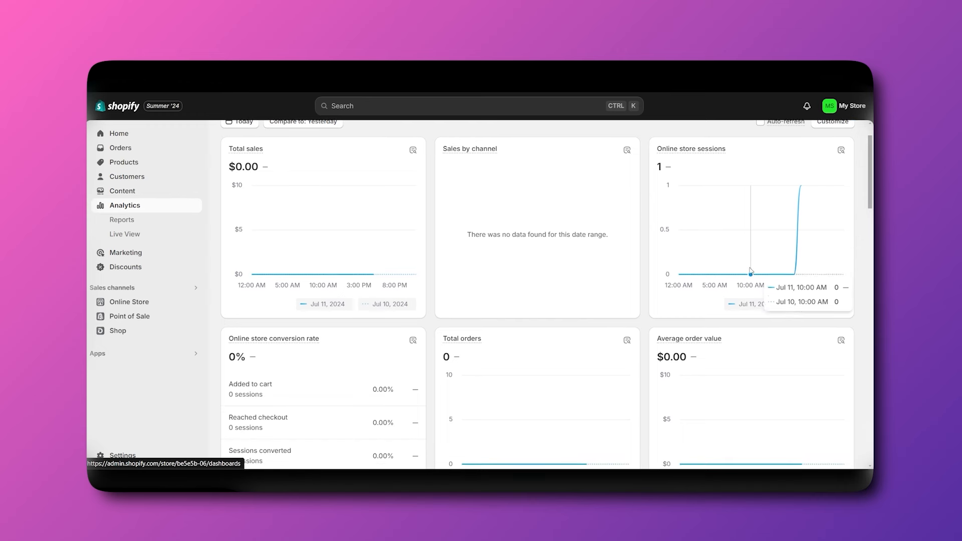
{"action": "scroll", "coordinate": [747, 266], "scroll_direction": "up", "scroll_amount": 1}
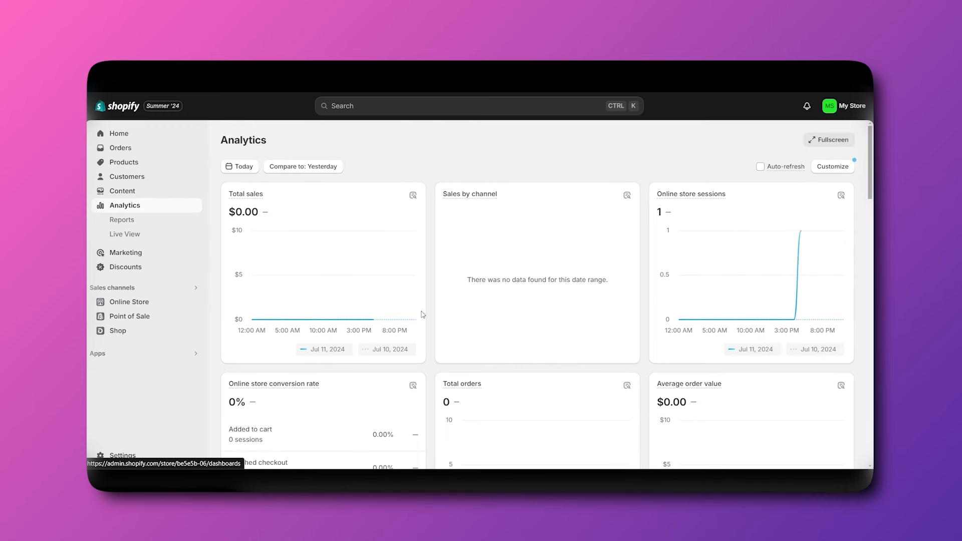
{"action": "scroll", "coordinate": [371, 341], "scroll_direction": "down", "scroll_amount": 3}
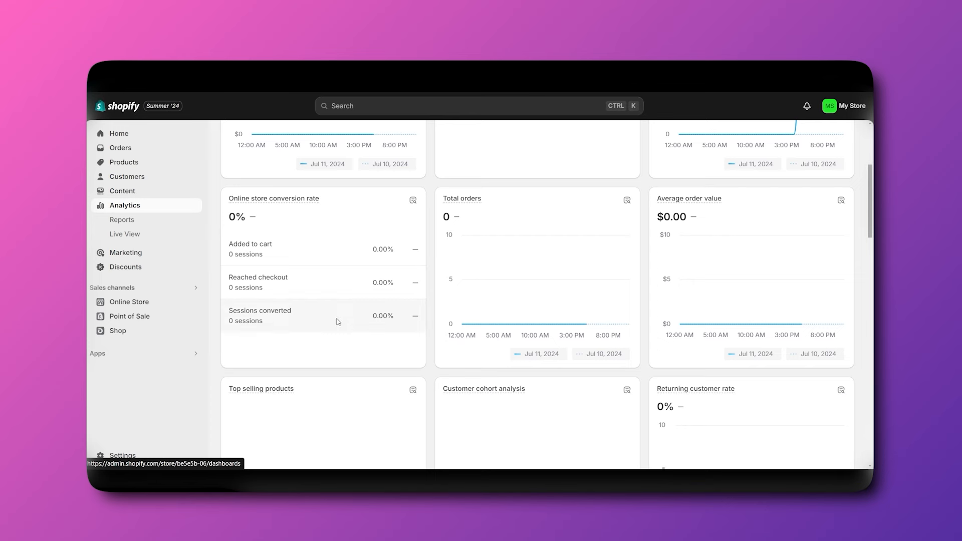
{"action": "scroll", "coordinate": [338, 322], "scroll_direction": "up", "scroll_amount": 1}
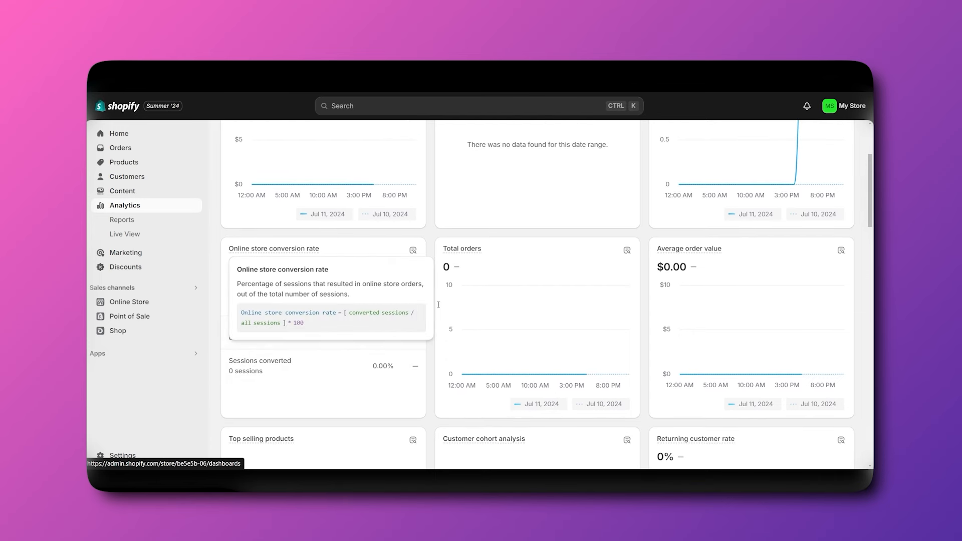
{"action": "scroll", "coordinate": [554, 321], "scroll_direction": "down", "scroll_amount": 1}
{"action": "scroll", "coordinate": [735, 279], "scroll_direction": "down", "scroll_amount": 15}
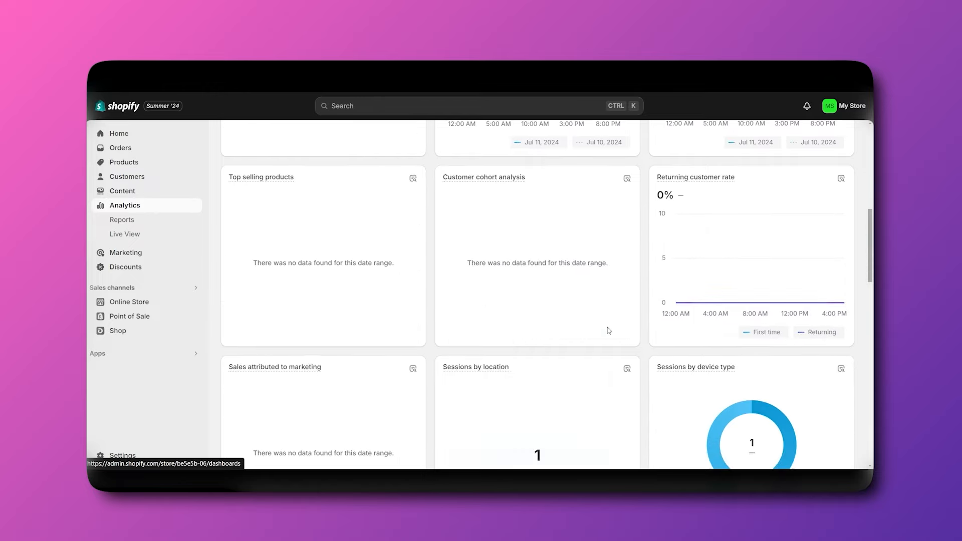
{"action": "scroll", "coordinate": [571, 372], "scroll_direction": "down", "scroll_amount": 5}
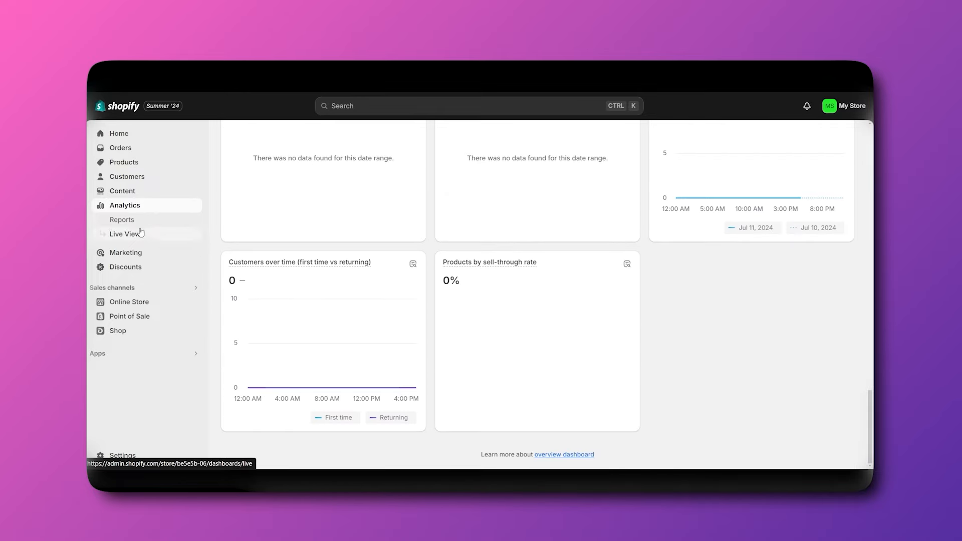
{"action": "left_click", "coordinate": [125, 221]}
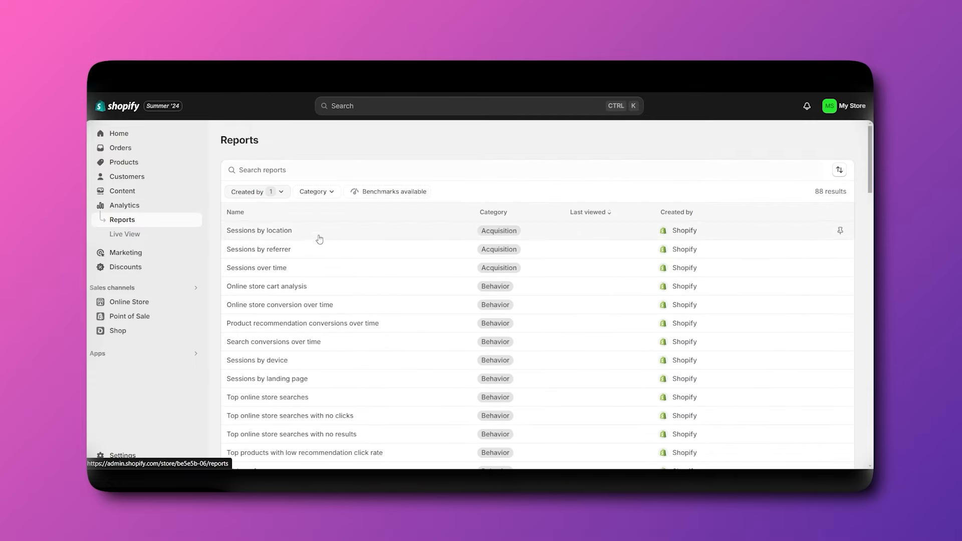
Scan the Reports list, spin the Live View globe, then open the Marketing overview.
{"action": "scroll", "coordinate": [319, 239], "scroll_direction": "down", "scroll_amount": 4}
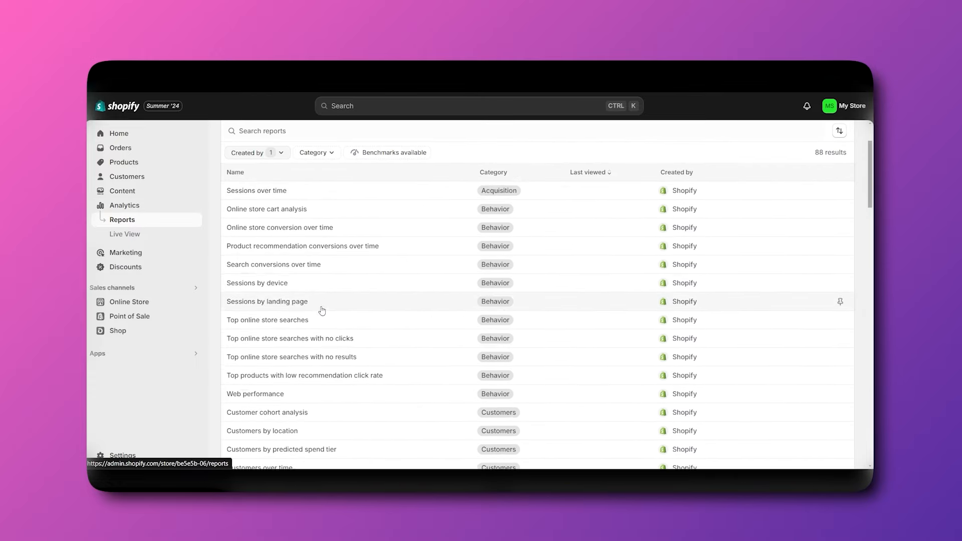
{"action": "left_click", "coordinate": [134, 235]}
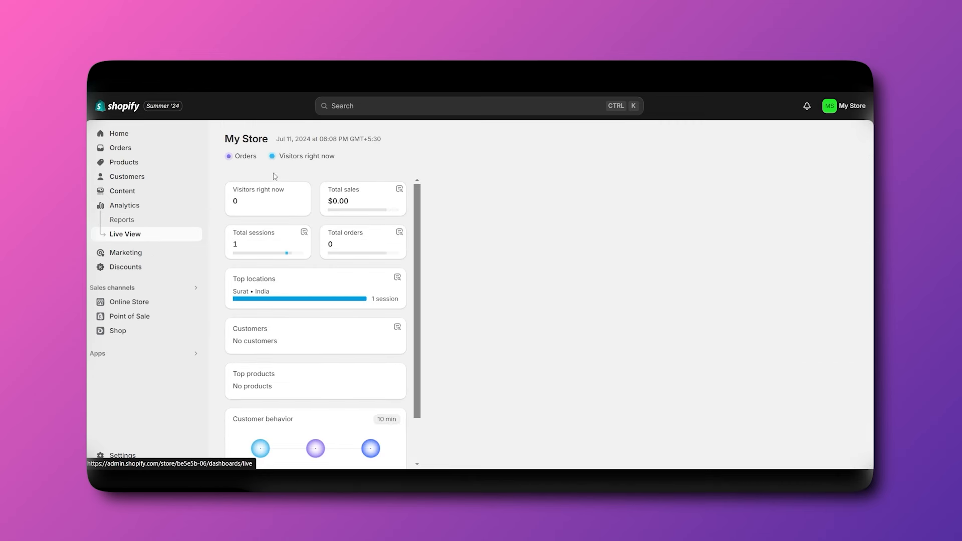
{"action": "scroll", "coordinate": [282, 343], "scroll_direction": "down", "scroll_amount": 1}
{"action": "scroll", "coordinate": [300, 325], "scroll_direction": "up", "scroll_amount": 1}
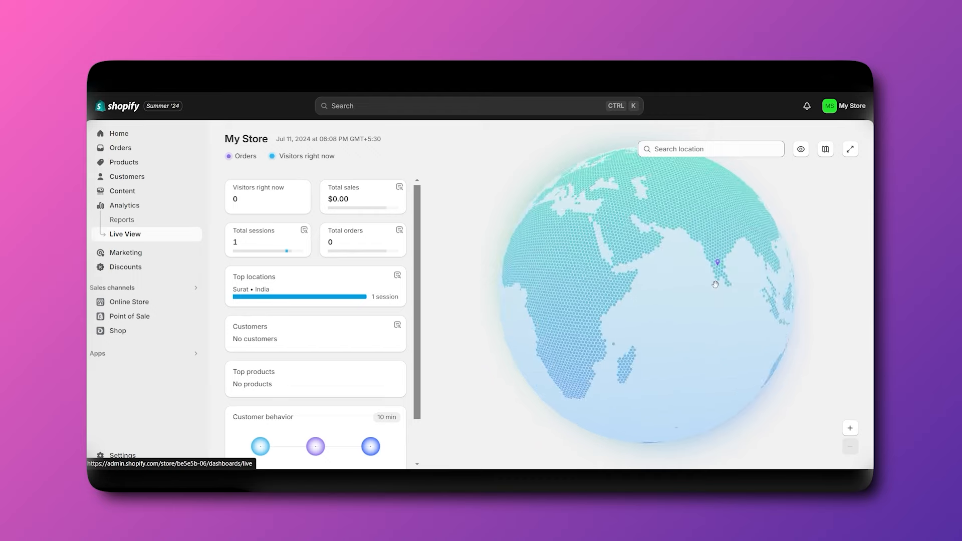
{"action": "left_click_drag", "start_coordinate": [716, 284], "coordinate": [751, 300]}
{"action": "left_click_drag", "start_coordinate": [576, 303], "coordinate": [692, 290]}
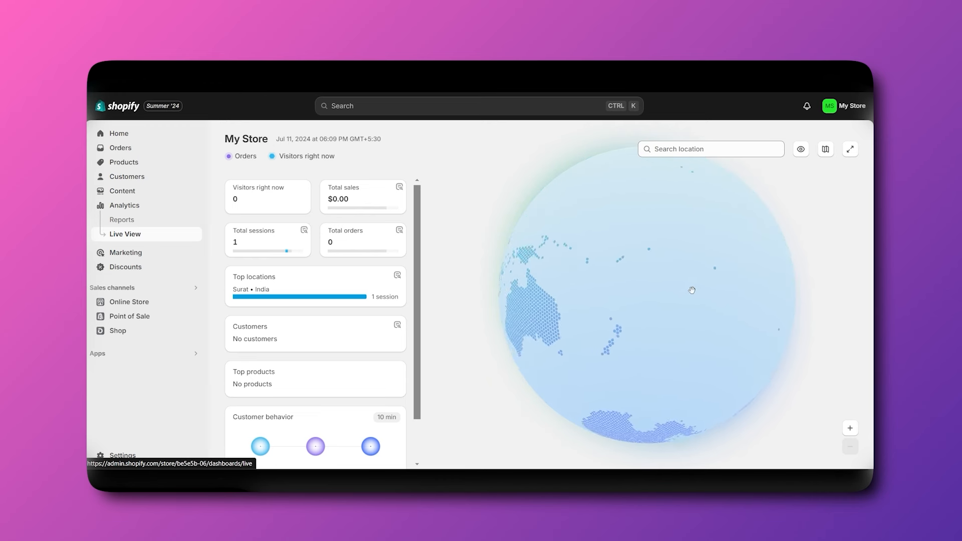
{"action": "left_click", "coordinate": [130, 255]}
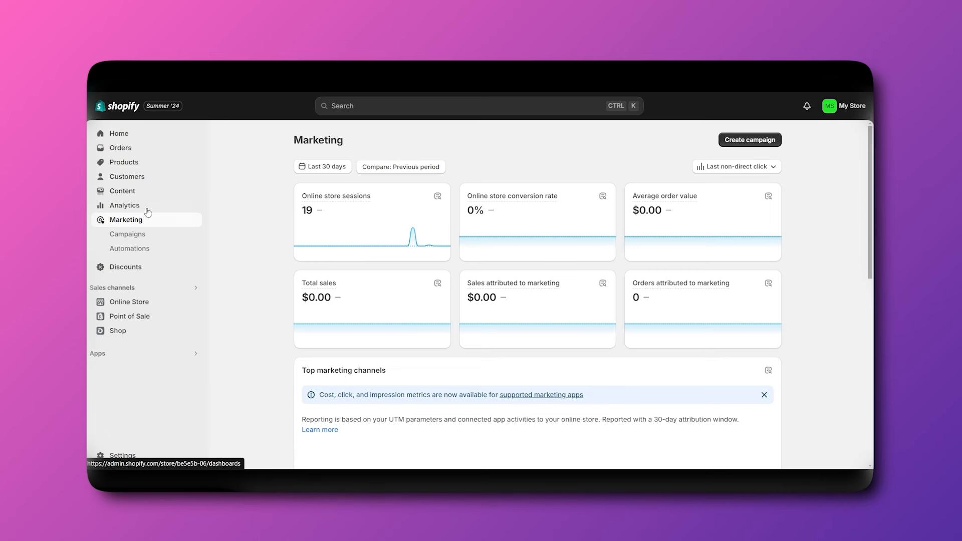
Check the Marketing Campaigns and Discounts pages, returning to Campaigns.
{"action": "left_click", "coordinate": [125, 236]}
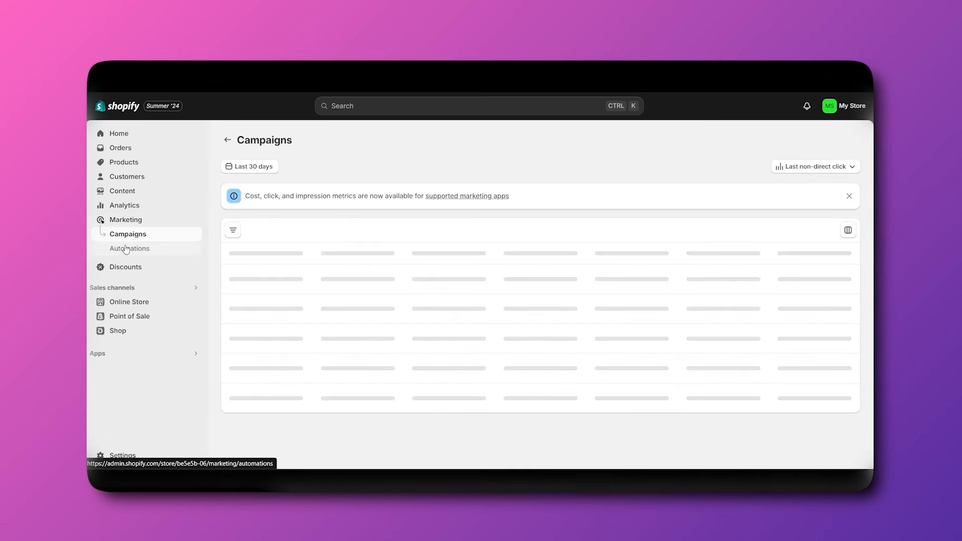
{"action": "left_click", "coordinate": [124, 276]}
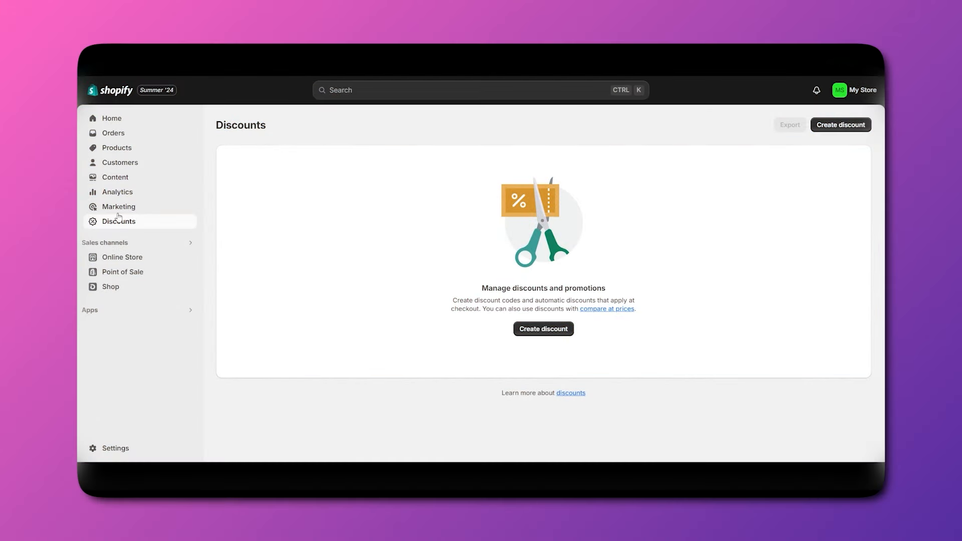
{"action": "left_click", "coordinate": [118, 207]}
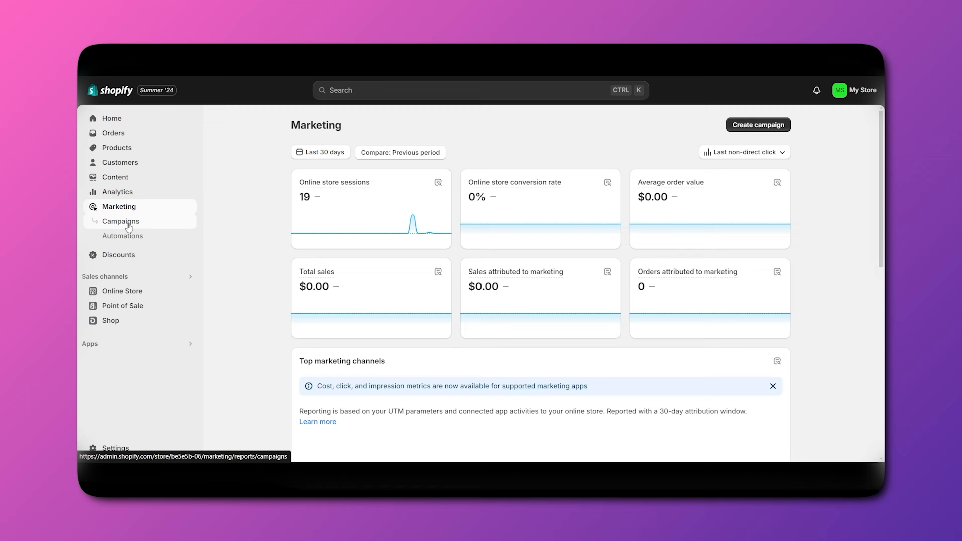
{"action": "left_click", "coordinate": [146, 246]}
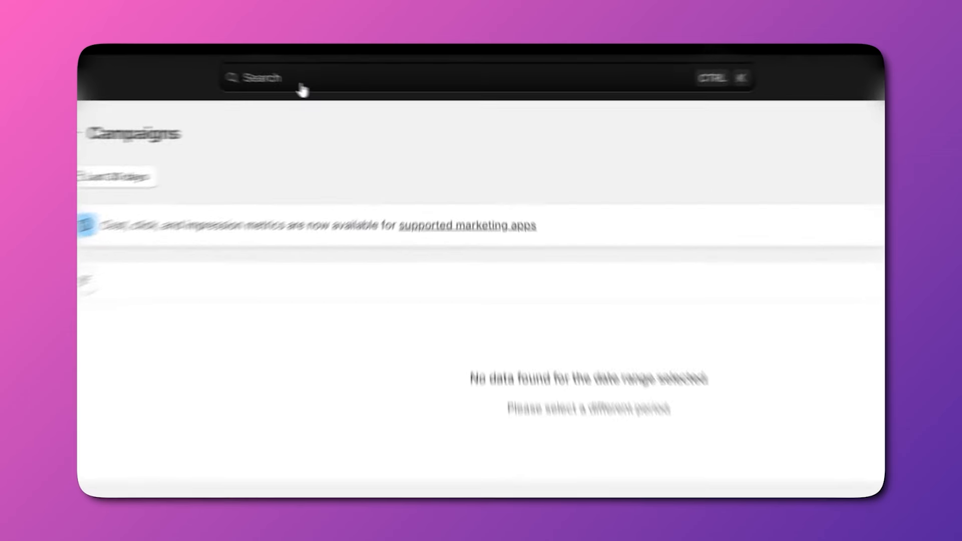
Go from admin search's All recommended apps to the Shopify App Store home page.
{"action": "left_click", "coordinate": [361, 92]}
{"action": "left_click", "coordinate": [193, 113]}
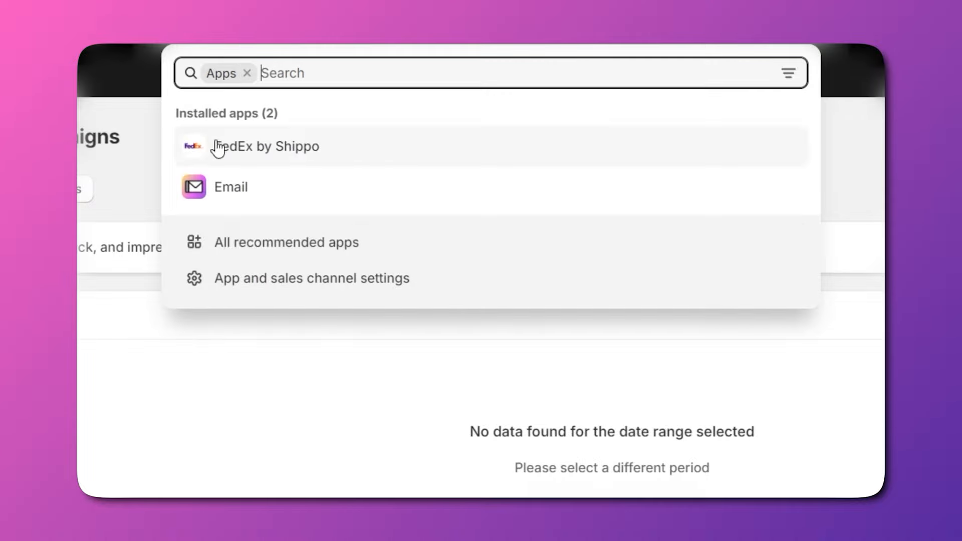
{"action": "left_click", "coordinate": [251, 243]}
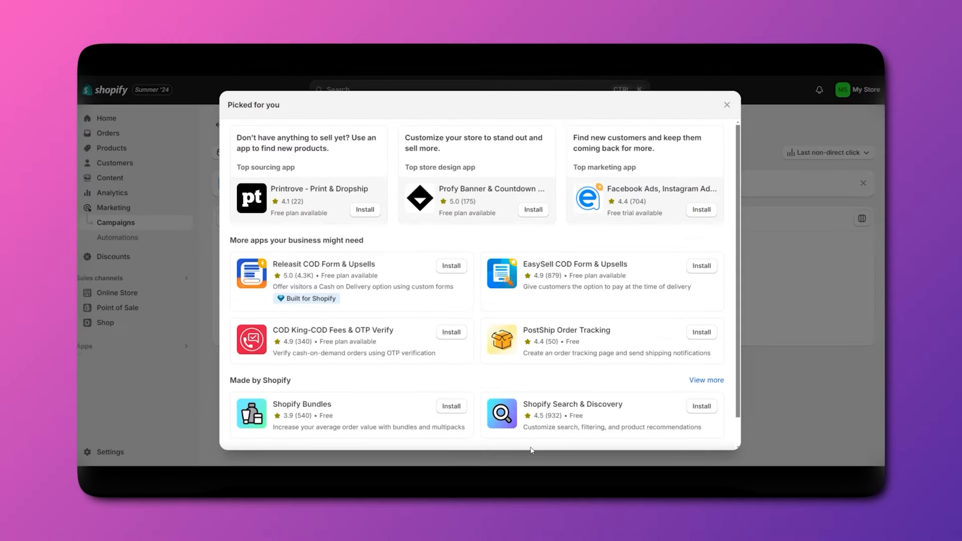
{"action": "scroll", "coordinate": [532, 451], "scroll_direction": "down", "scroll_amount": 1}
{"action": "left_click", "coordinate": [522, 438]}
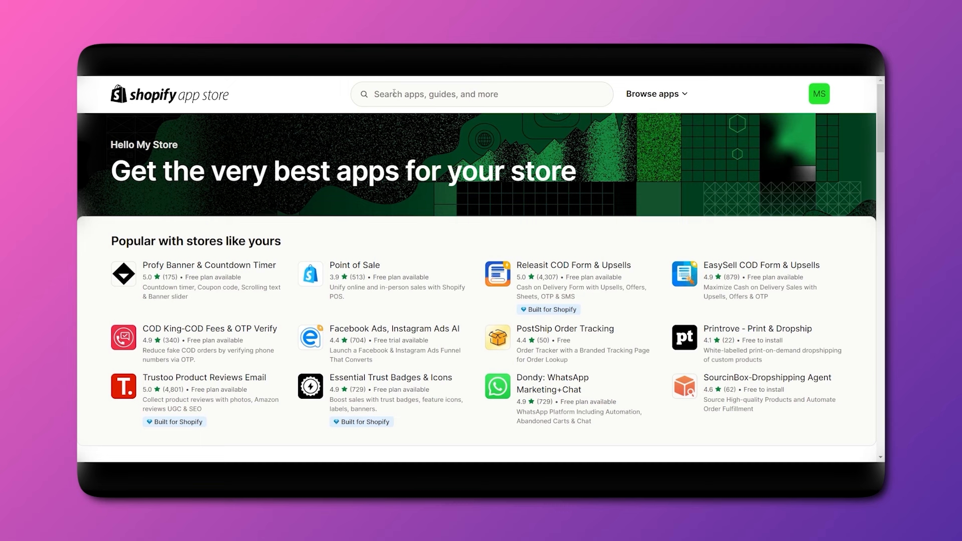
Search the App Store for 'EMAIL' and scroll the 1,723 results down to Klaviyo.
{"action": "left_click", "coordinate": [394, 93]}
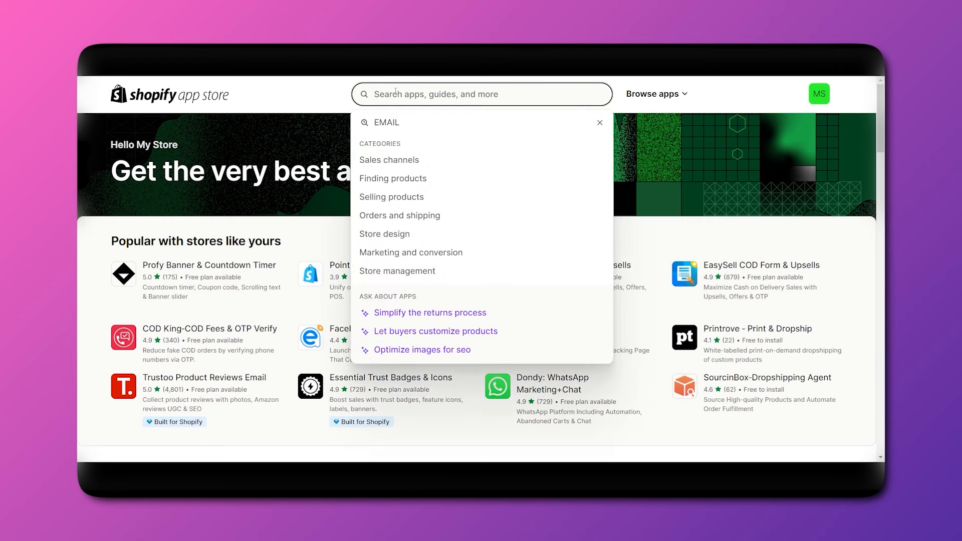
{"action": "left_click", "coordinate": [411, 122]}
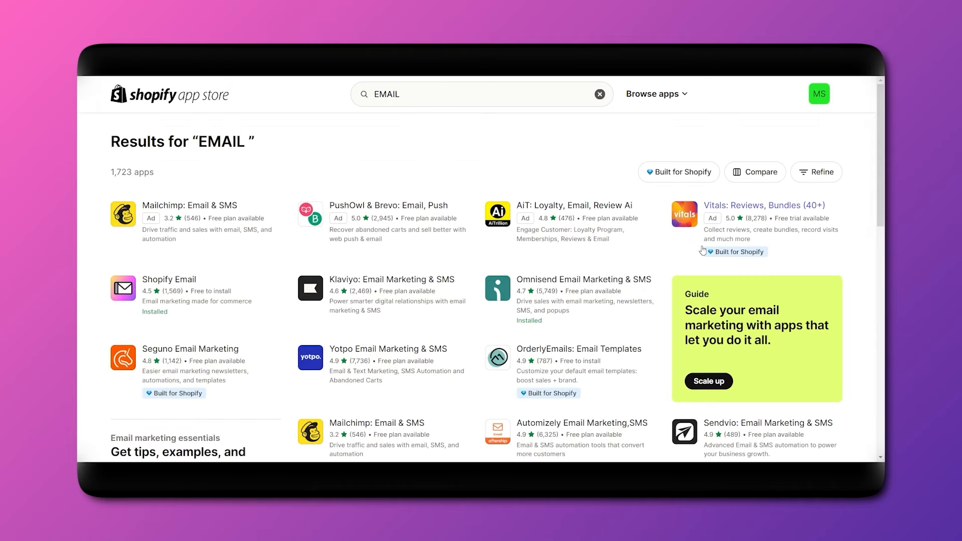
{"action": "scroll", "coordinate": [683, 271], "scroll_direction": "down", "scroll_amount": 3}
{"action": "scroll", "coordinate": [683, 272], "scroll_direction": "up", "scroll_amount": 3}
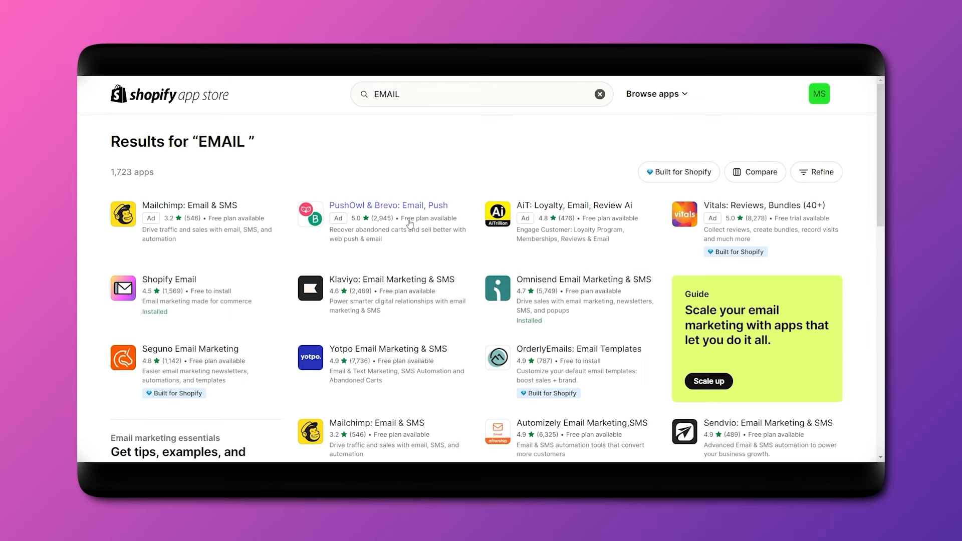
{"action": "scroll", "coordinate": [410, 223], "scroll_direction": "down", "scroll_amount": 1}
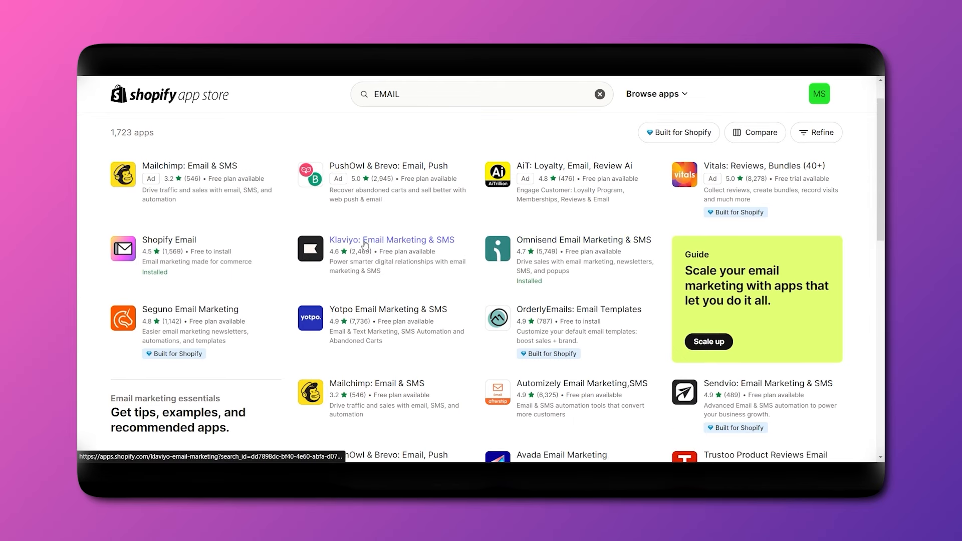
Install Klaviyo: Email Marketing & SMS from its listing, reviewing the Pricing cards meanwhile.
{"action": "left_click", "coordinate": [366, 244]}
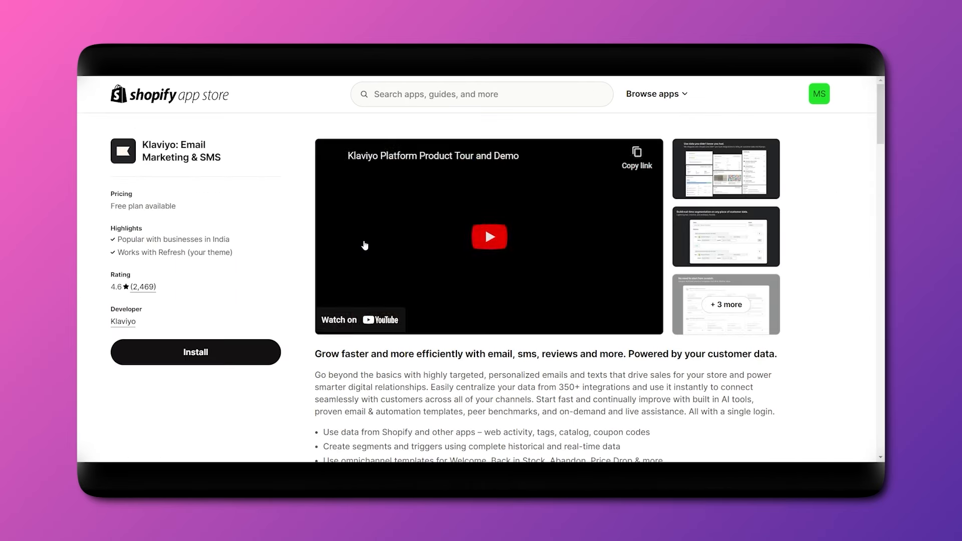
{"action": "left_click", "coordinate": [211, 359]}
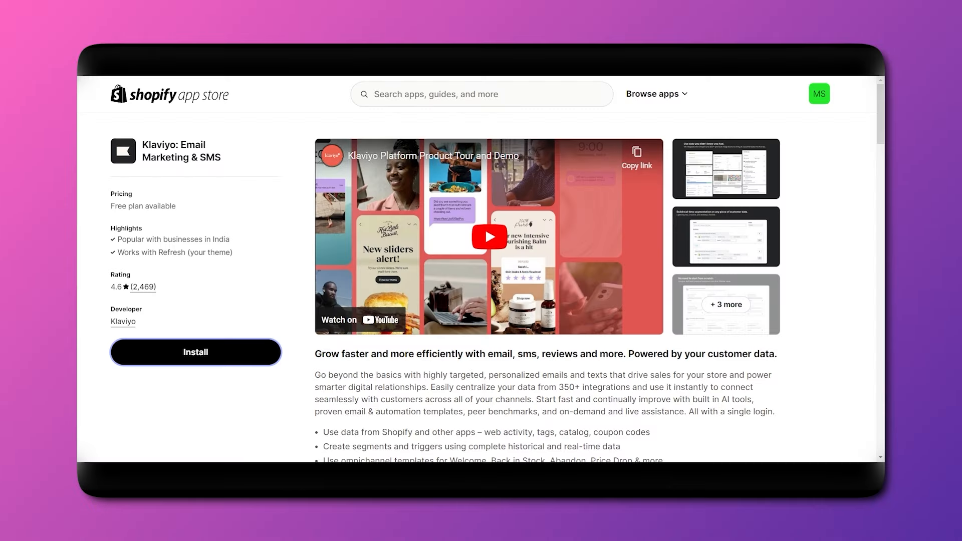
{"action": "scroll", "coordinate": [403, 313], "scroll_direction": "down", "scroll_amount": 20}
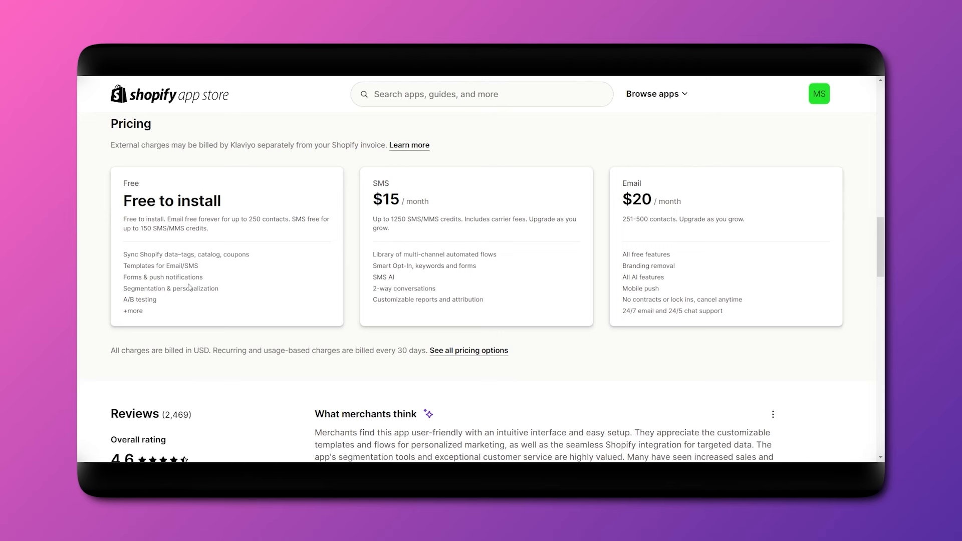
{"action": "scroll", "coordinate": [407, 302], "scroll_direction": "up", "scroll_amount": 1}
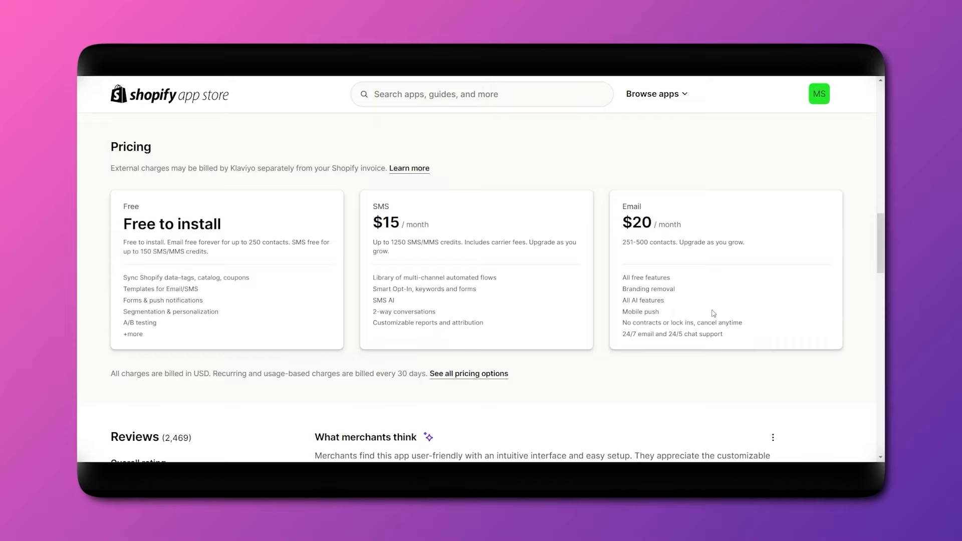
{"action": "scroll", "coordinate": [713, 313], "scroll_direction": "down", "scroll_amount": 10}
{"action": "scroll", "coordinate": [521, 81], "scroll_direction": "up", "scroll_amount": 8}
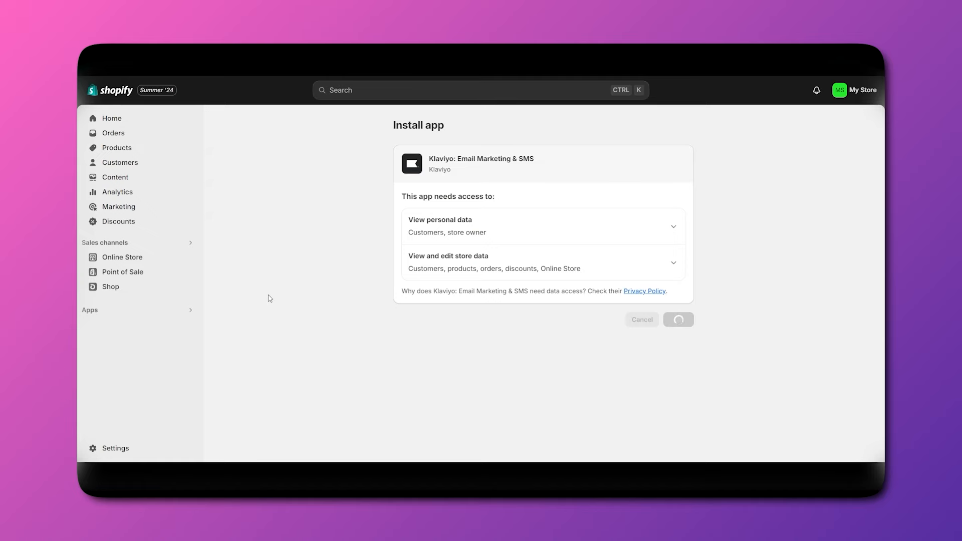
Enter the account password and phone number, pass the robot image check, and create the account.
{"action": "scroll", "coordinate": [268, 300], "scroll_direction": "down", "scroll_amount": 4}
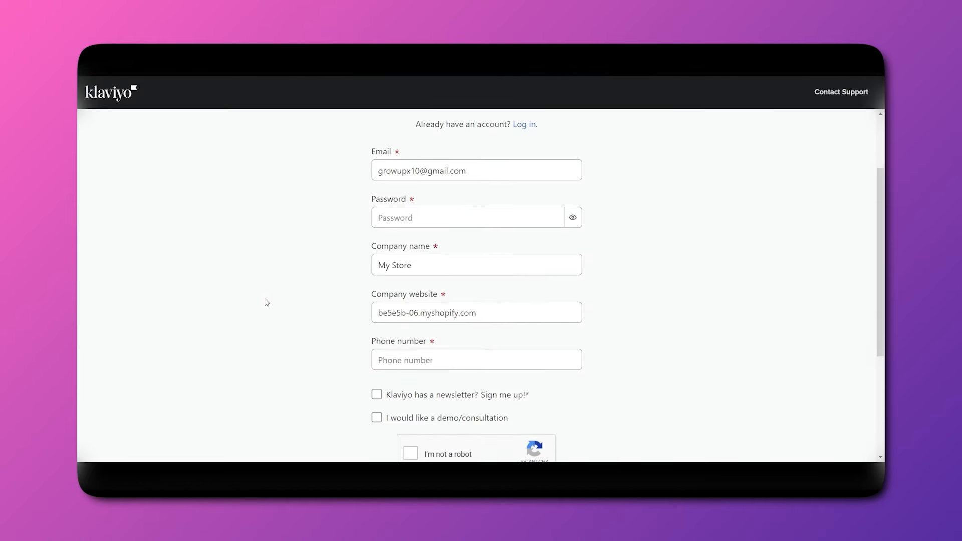
{"action": "scroll", "coordinate": [333, 279], "scroll_direction": "up", "scroll_amount": 1}
{"action": "scroll", "coordinate": [361, 217], "scroll_direction": "down", "scroll_amount": 2}
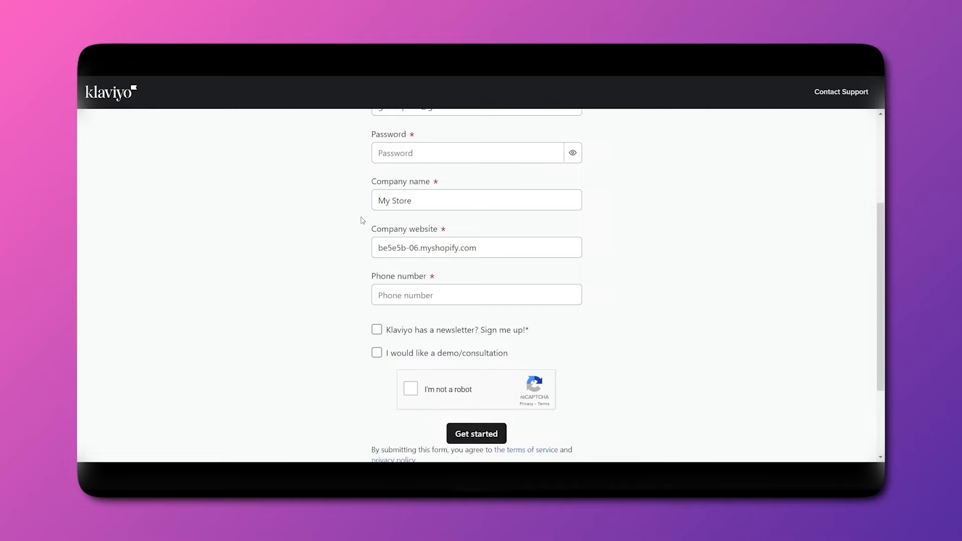
{"action": "scroll", "coordinate": [371, 201], "scroll_direction": "up", "scroll_amount": 1}
{"action": "left_click", "coordinate": [396, 181]}
{"action": "type", "text": "•••••••••"}
{"action": "left_click", "coordinate": [455, 317]}
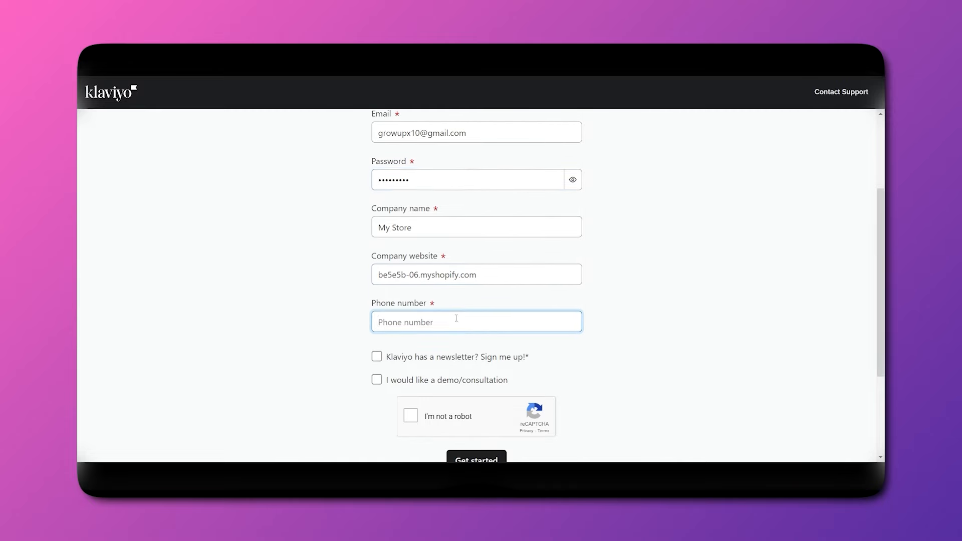
{"action": "scroll", "coordinate": [456, 317], "scroll_direction": "down", "scroll_amount": 1}
{"action": "left_click", "coordinate": [410, 382]}
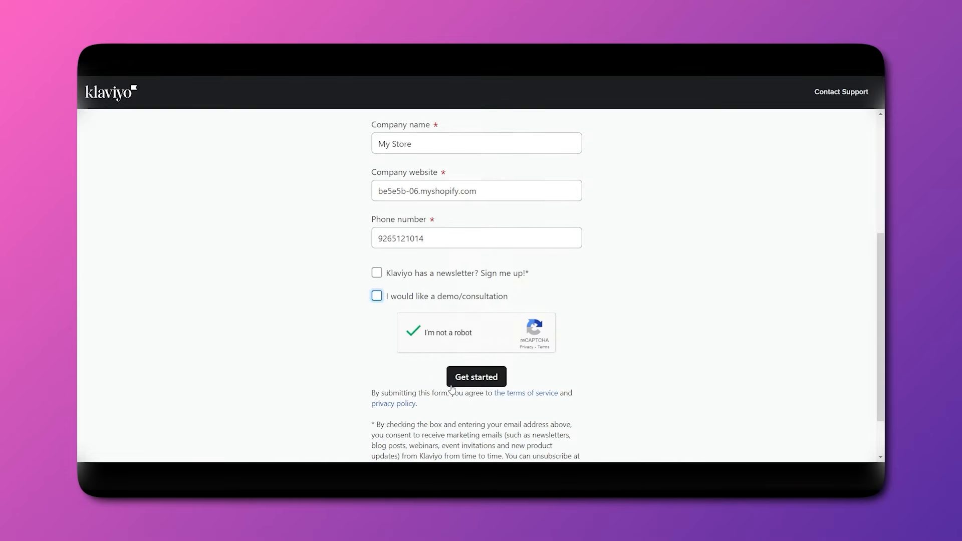
{"action": "left_click", "coordinate": [476, 375]}
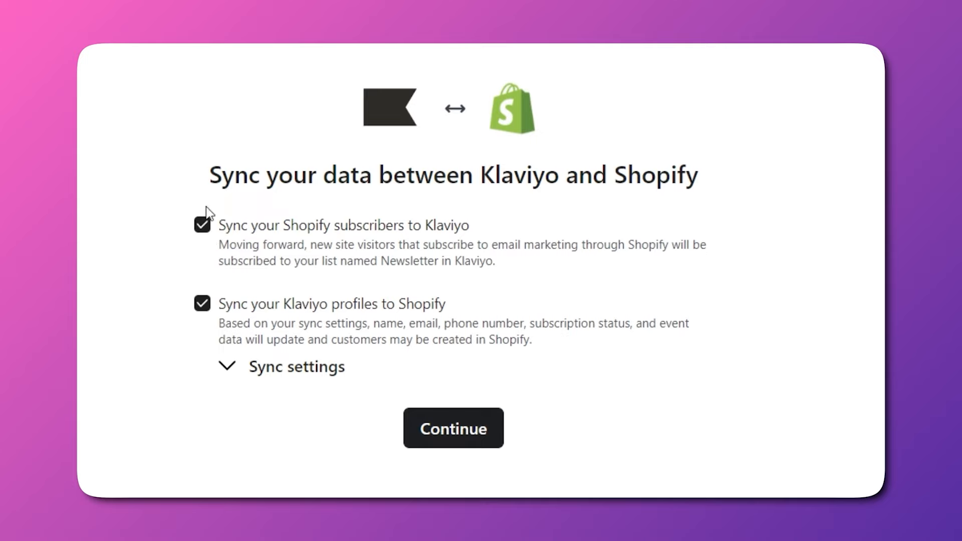
Keep both Shopify sync options and change the Klaviyo sender name to 'Mad media'.
{"action": "left_click", "coordinate": [413, 440]}
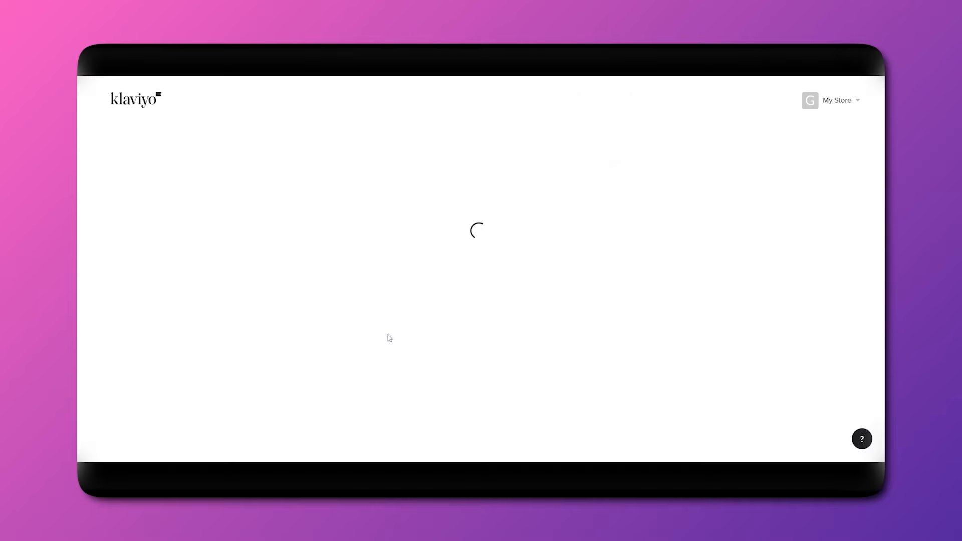
{"action": "left_click_drag", "start_coordinate": [372, 240], "coordinate": [280, 236]}
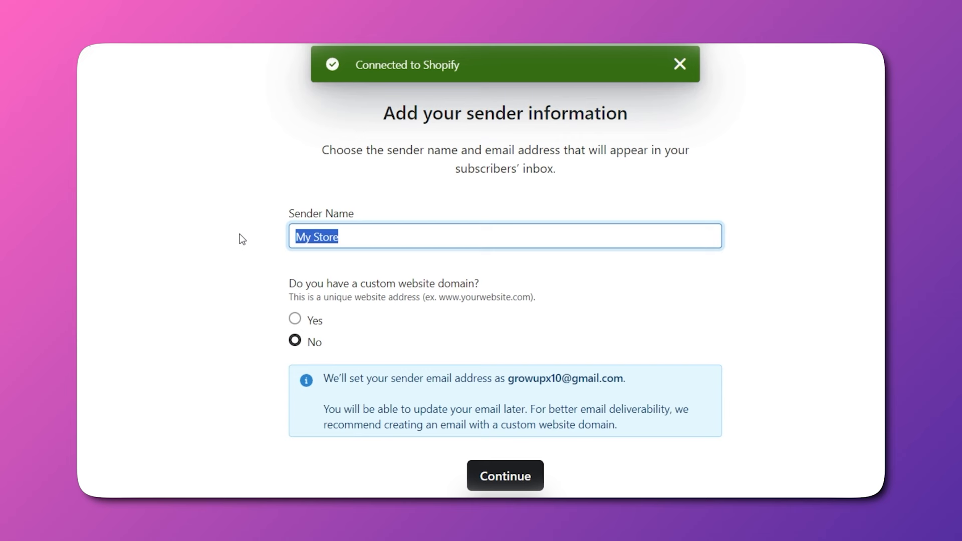
{"action": "type", "text": "Ma"}
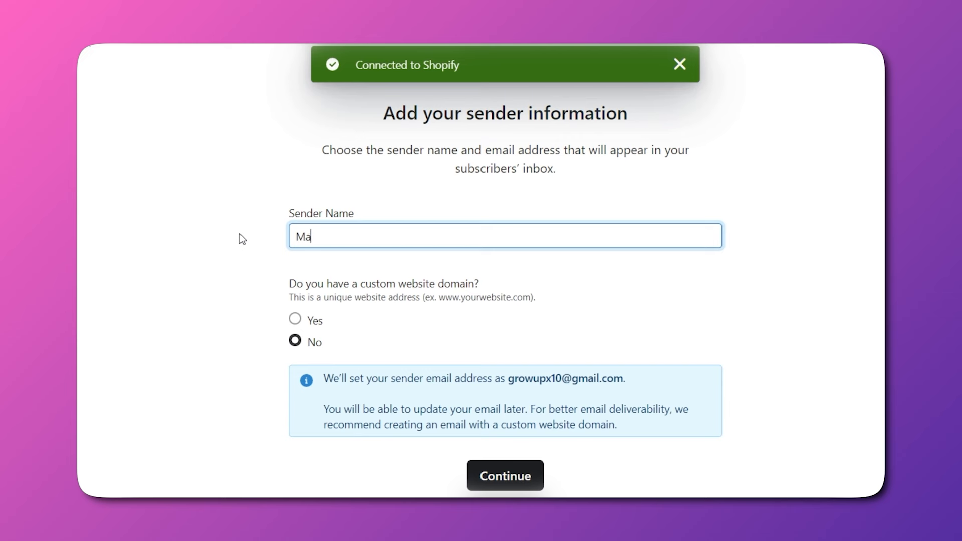
{"action": "type", "text": "d media"}
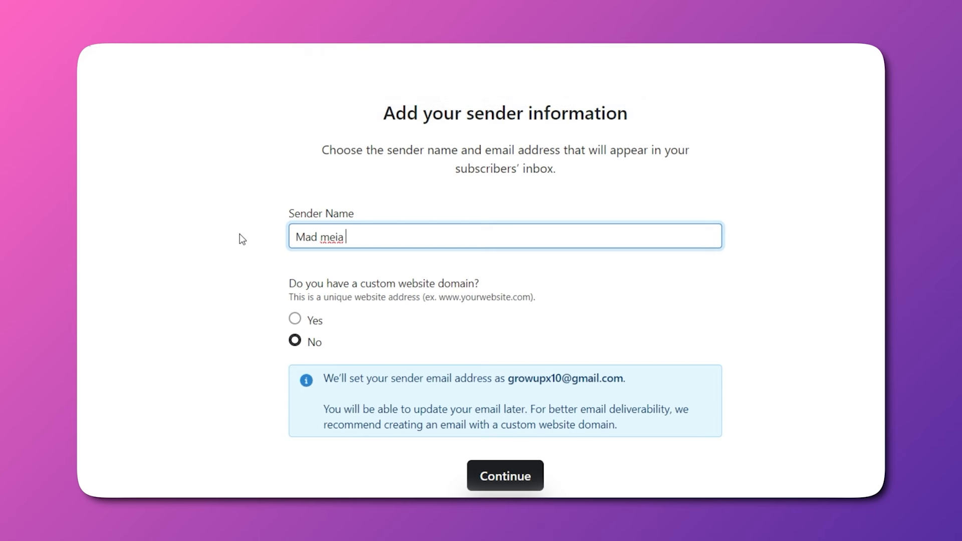
{"action": "key", "text": "BackSpace"}
{"action": "key", "text": "BackSpace"}
{"action": "key", "text": "BackSpace"}
{"action": "key", "text": "BackSpace"}
{"action": "type", "text": "edia"}
{"action": "left_click", "coordinate": [207, 319]}
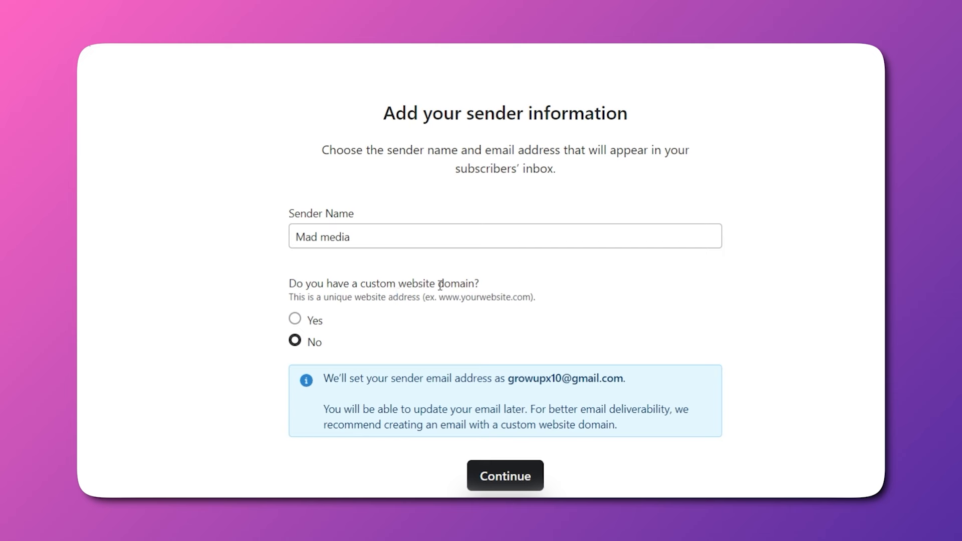
Leave the custom domain option at No and continue to the subscriber channel choice.
{"action": "left_click", "coordinate": [295, 320]}
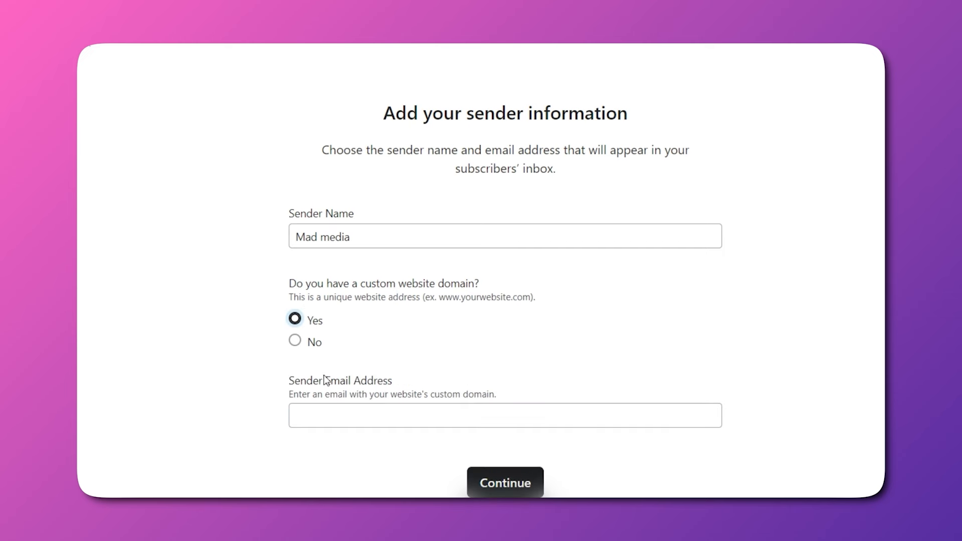
{"action": "left_click", "coordinate": [332, 412]}
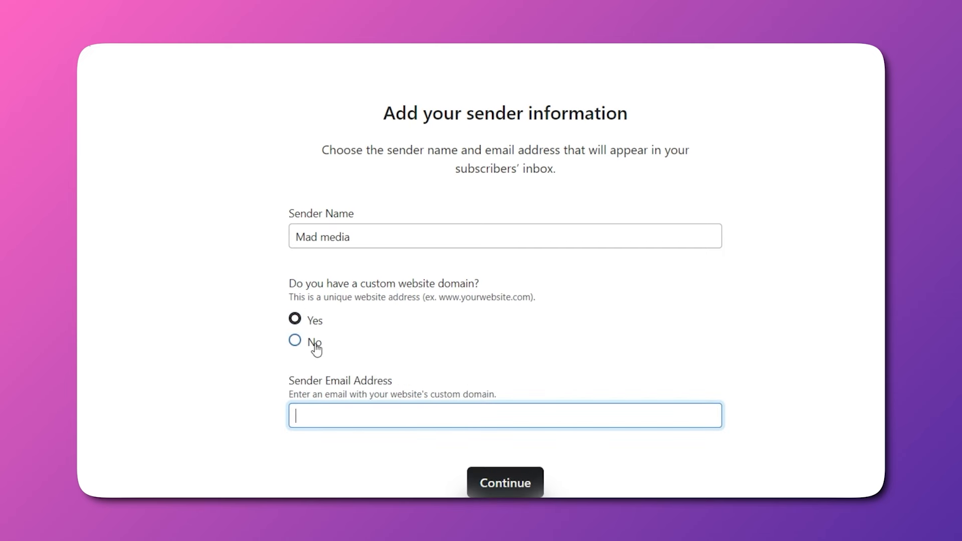
{"action": "left_click", "coordinate": [299, 342]}
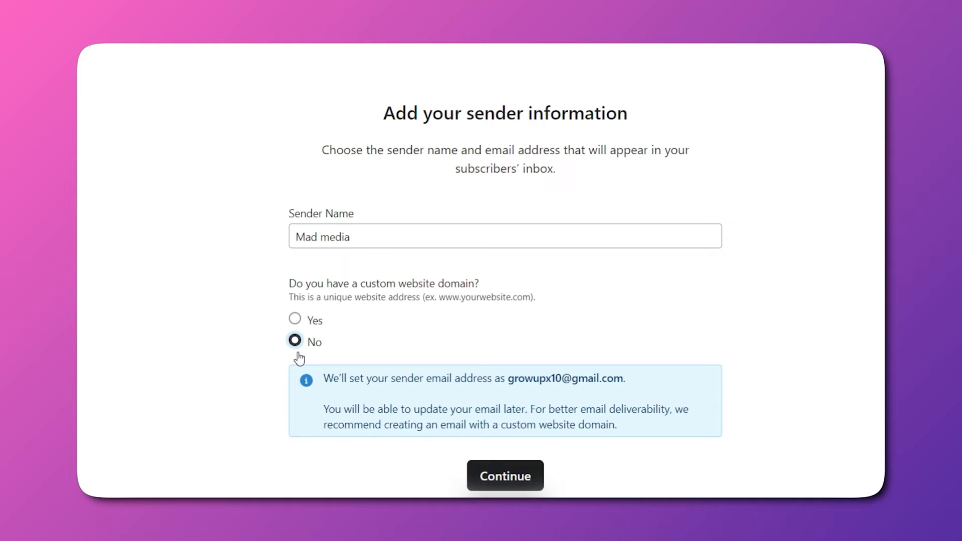
{"action": "left_click", "coordinate": [501, 473]}
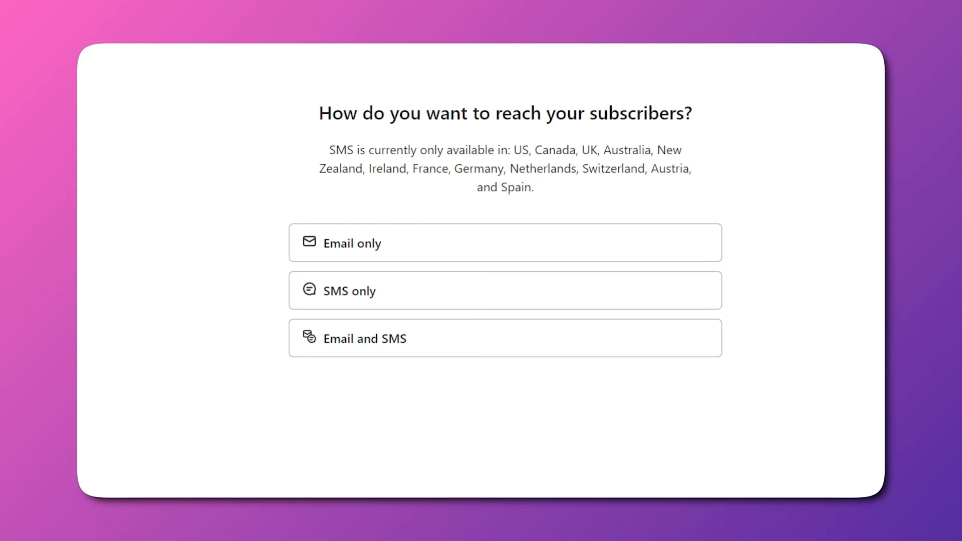
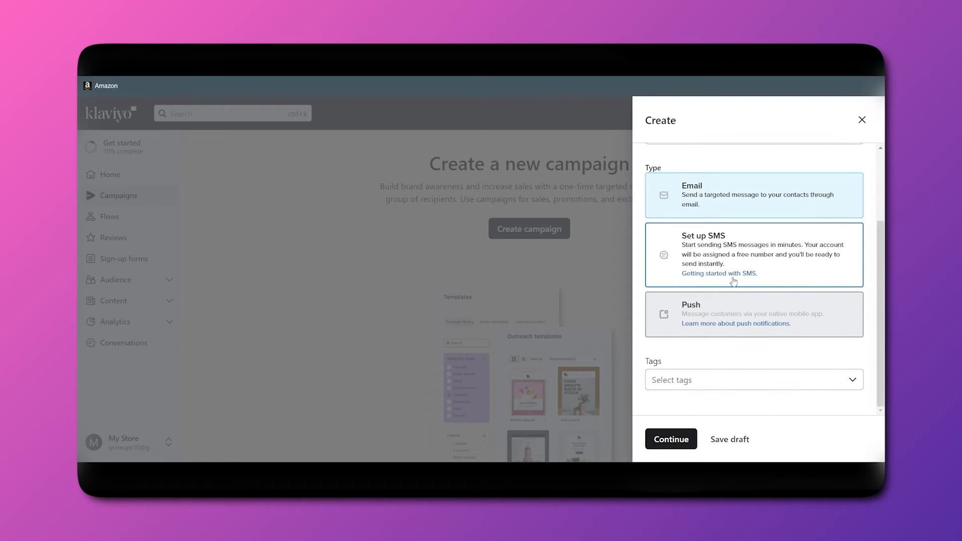
Rename the new campaign to 'cam 1' and add no tags.
{"action": "left_click", "coordinate": [692, 383]}
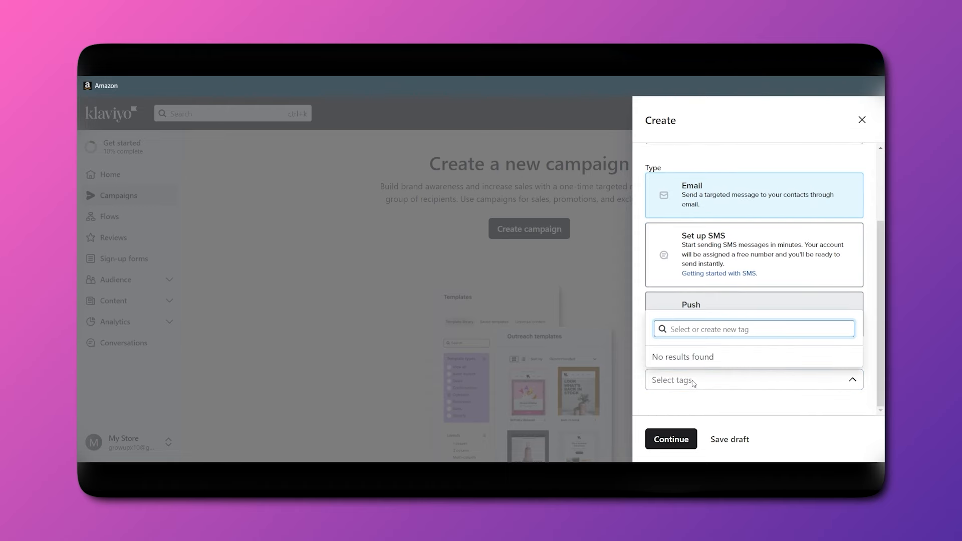
{"action": "left_click", "coordinate": [706, 391]}
{"action": "left_click", "coordinate": [672, 439]}
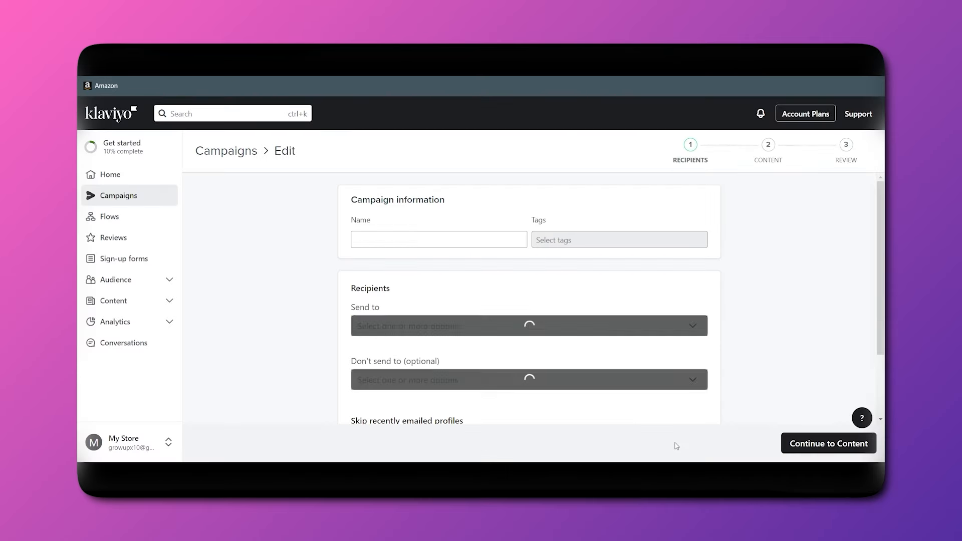
{"action": "left_click_drag", "start_coordinate": [509, 237], "coordinate": [316, 226]}
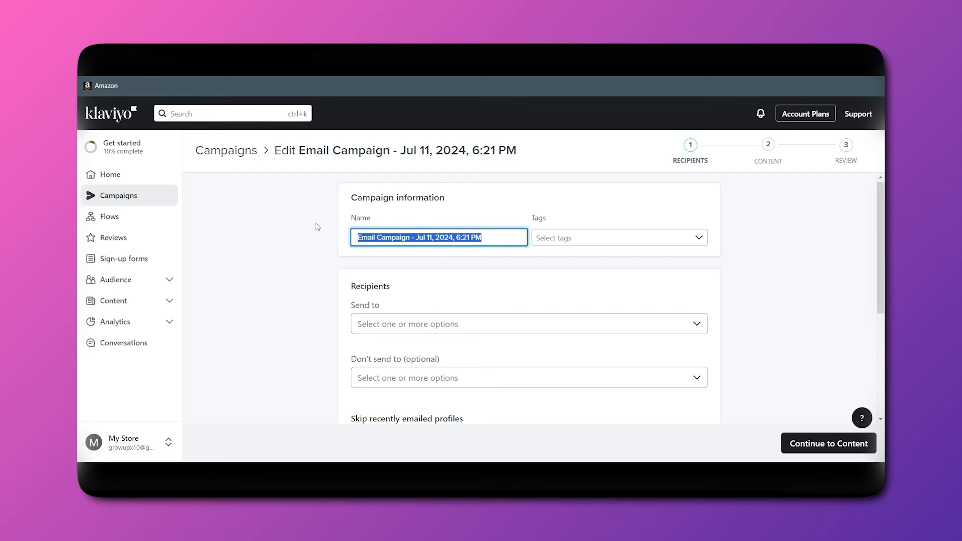
{"action": "left_click", "coordinate": [487, 238]}
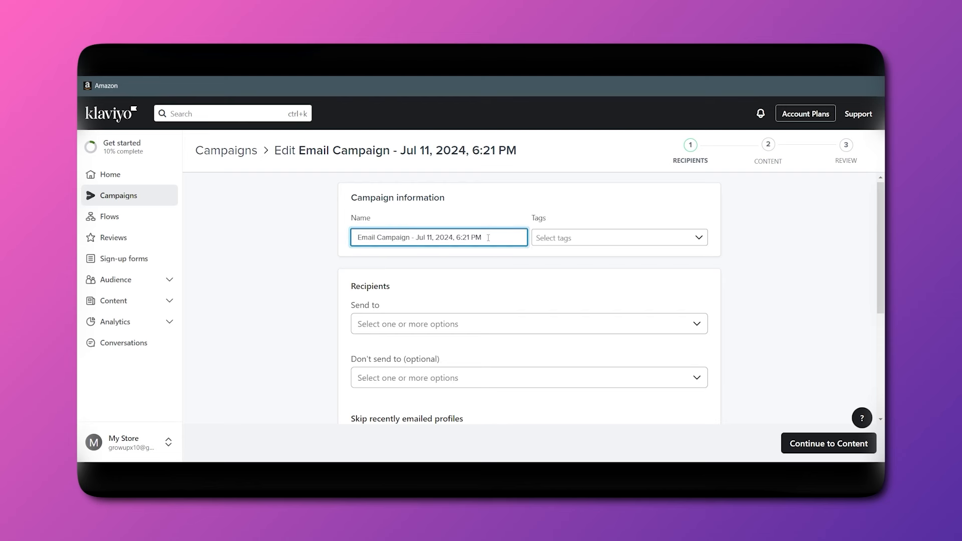
{"action": "left_click_drag", "start_coordinate": [489, 238], "coordinate": [279, 247]}
{"action": "key", "text": "BackSpace"}
{"action": "type", "text": "cam 1"}
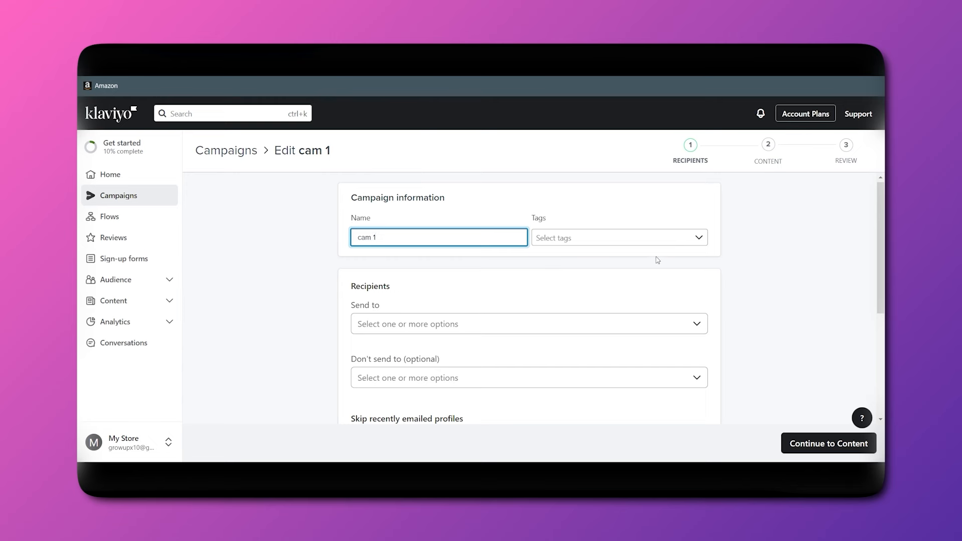
{"action": "left_click", "coordinate": [636, 238]}
{"action": "left_click", "coordinate": [472, 284]}
Send the campaign to Email List (1), leaving the Don't send to list empty.
{"action": "scroll", "coordinate": [401, 281], "scroll_direction": "down", "scroll_amount": 2}
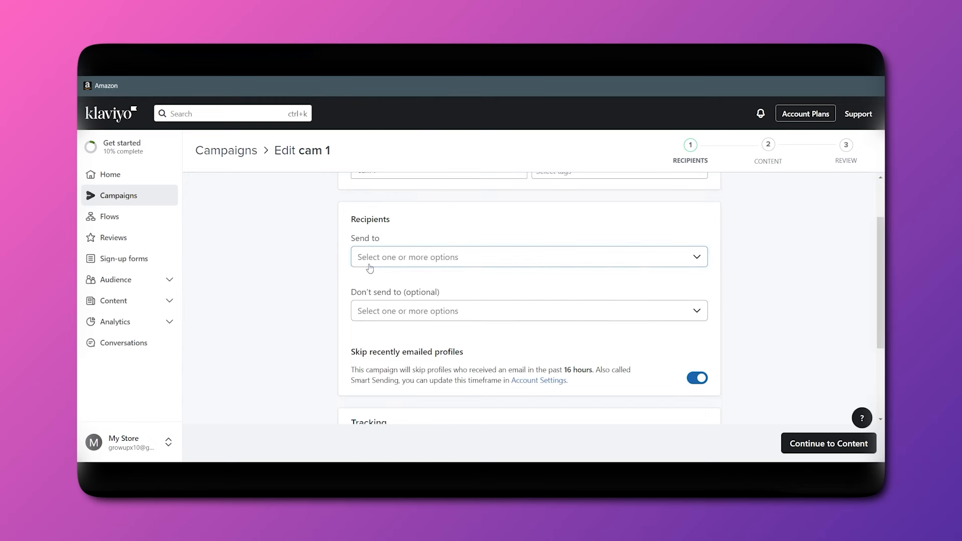
{"action": "left_click", "coordinate": [367, 261]}
{"action": "scroll", "coordinate": [402, 309], "scroll_direction": "down", "scroll_amount": 1}
{"action": "scroll", "coordinate": [376, 317], "scroll_direction": "up", "scroll_amount": 1}
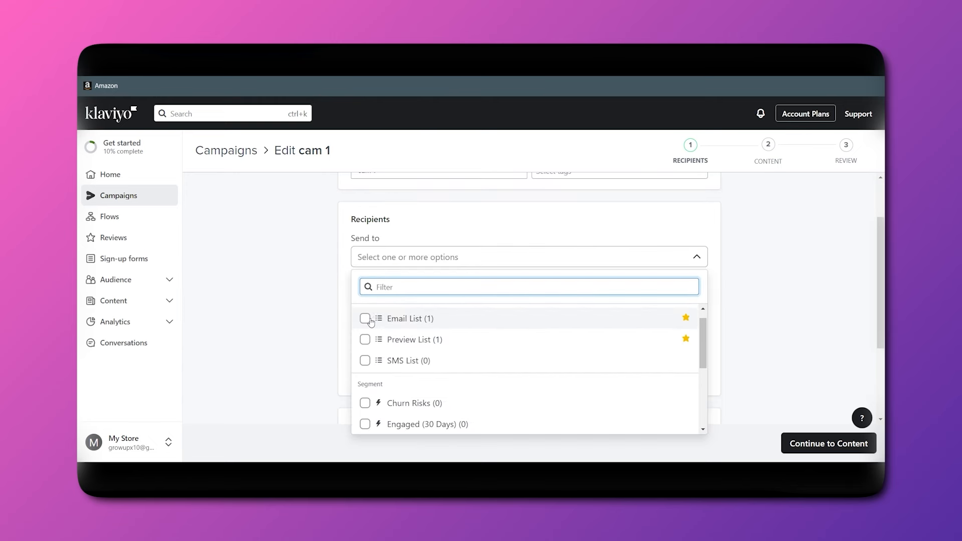
{"action": "left_click", "coordinate": [365, 318]}
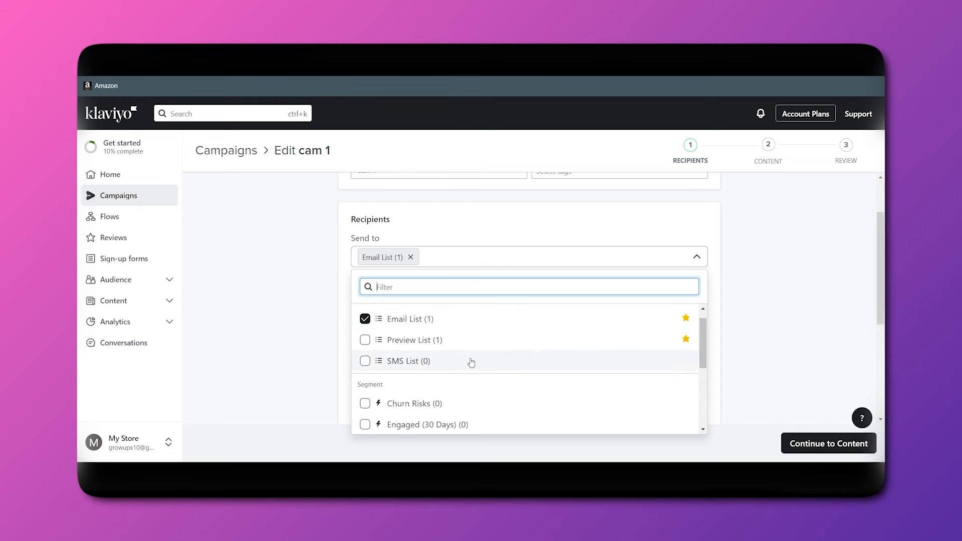
{"action": "scroll", "coordinate": [471, 362], "scroll_direction": "down", "scroll_amount": 3}
{"action": "scroll", "coordinate": [466, 357], "scroll_direction": "up", "scroll_amount": 3}
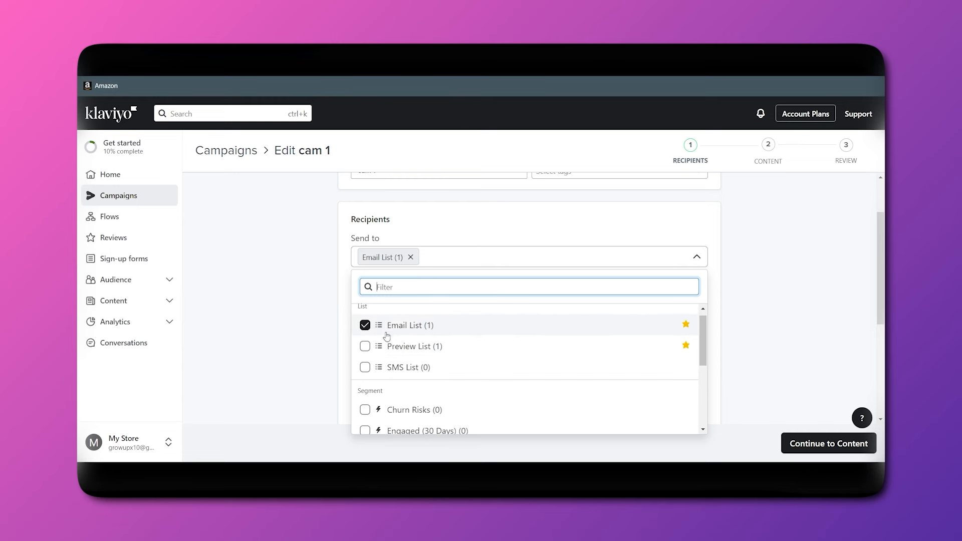
{"action": "left_click", "coordinate": [526, 243]}
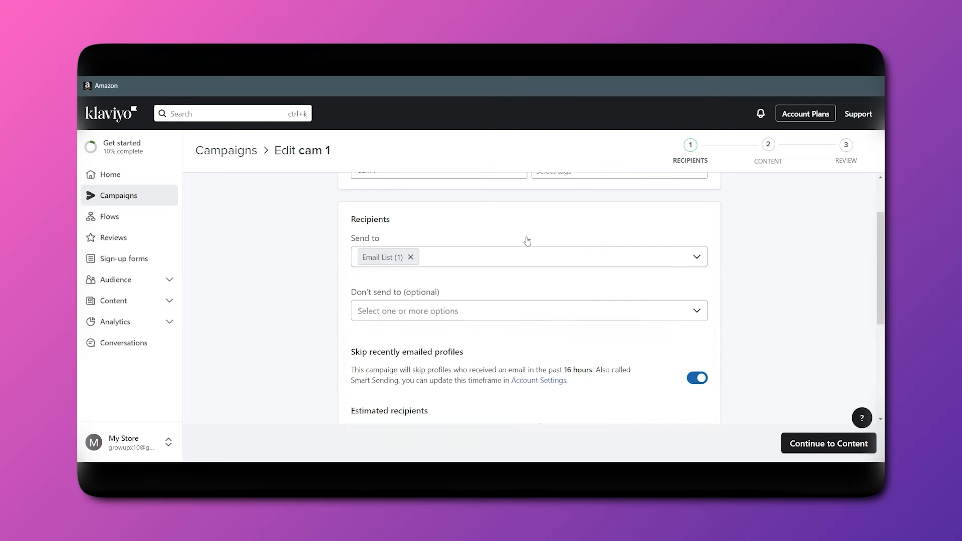
{"action": "scroll", "coordinate": [526, 241], "scroll_direction": "down", "scroll_amount": 1}
{"action": "left_click", "coordinate": [441, 232]}
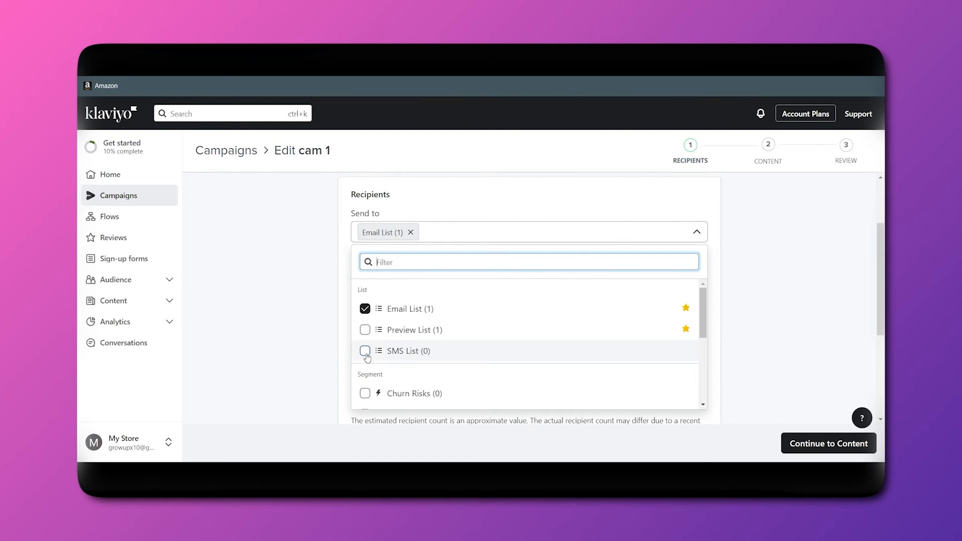
{"action": "left_click", "coordinate": [506, 211]}
{"action": "scroll", "coordinate": [499, 250], "scroll_direction": "down", "scroll_amount": 1}
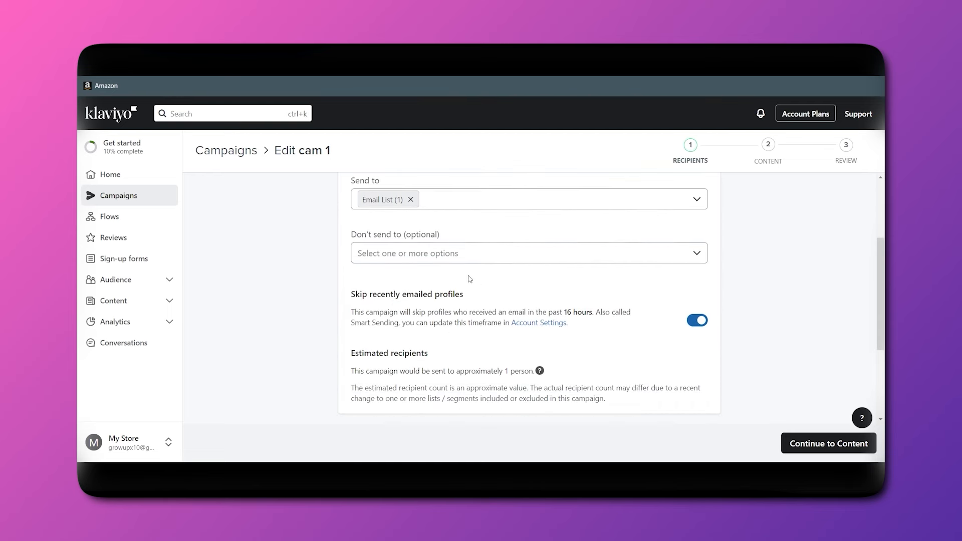
{"action": "left_click", "coordinate": [474, 257]}
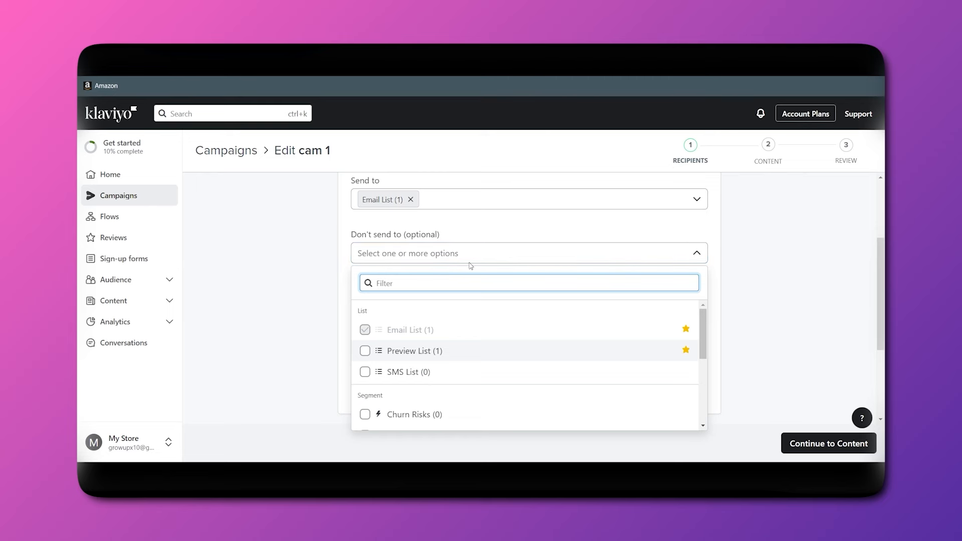
{"action": "left_click", "coordinate": [590, 222]}
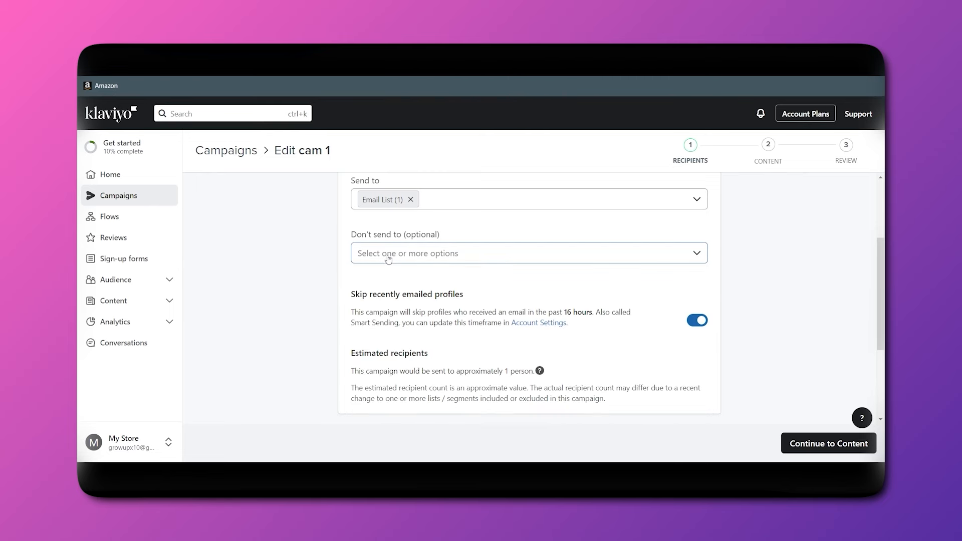
{"action": "scroll", "coordinate": [702, 421], "scroll_direction": "down", "scroll_amount": 2}
Generate a Promotion / Storewide Sale subject and pick 'Elevate Your Style with BoisClothing'.
{"action": "left_click", "coordinate": [795, 442]}
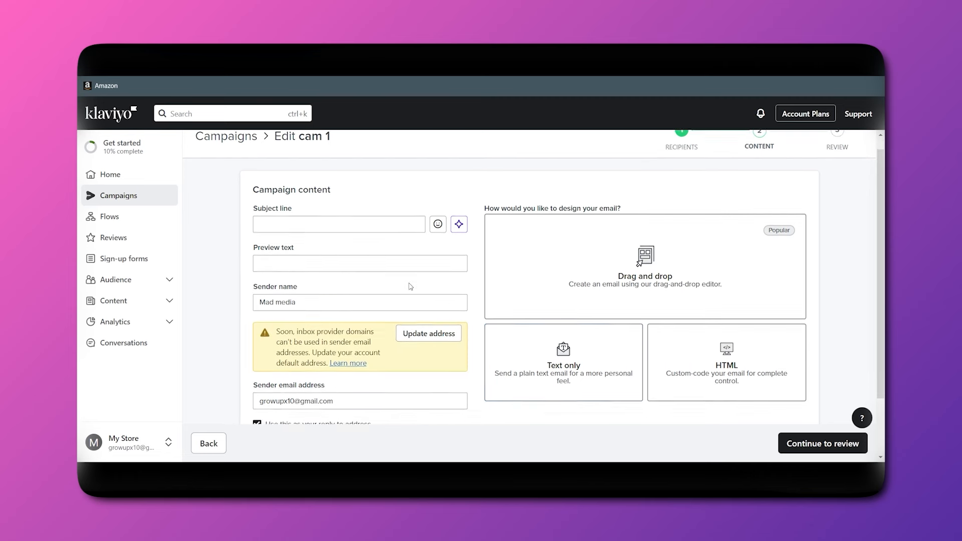
{"action": "left_click", "coordinate": [327, 233]}
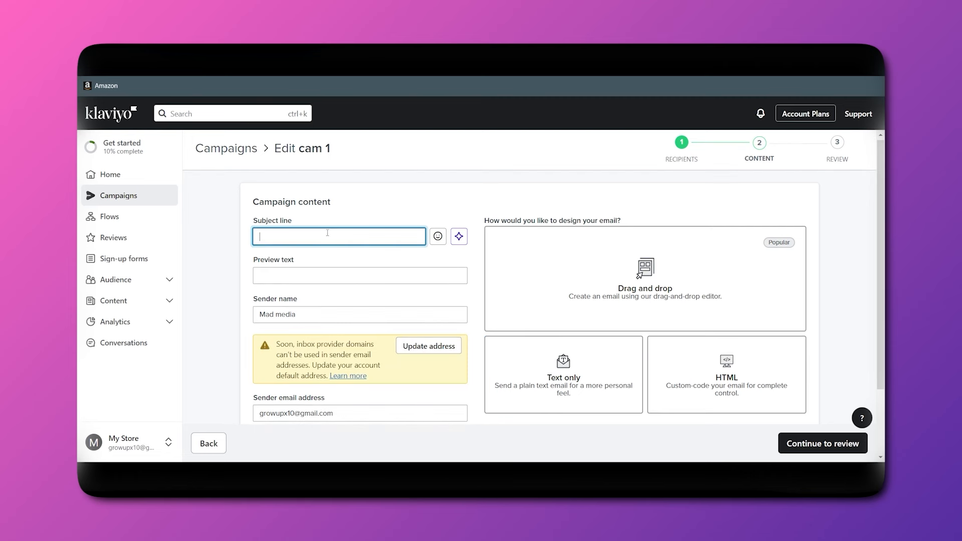
{"action": "left_click", "coordinate": [460, 244]}
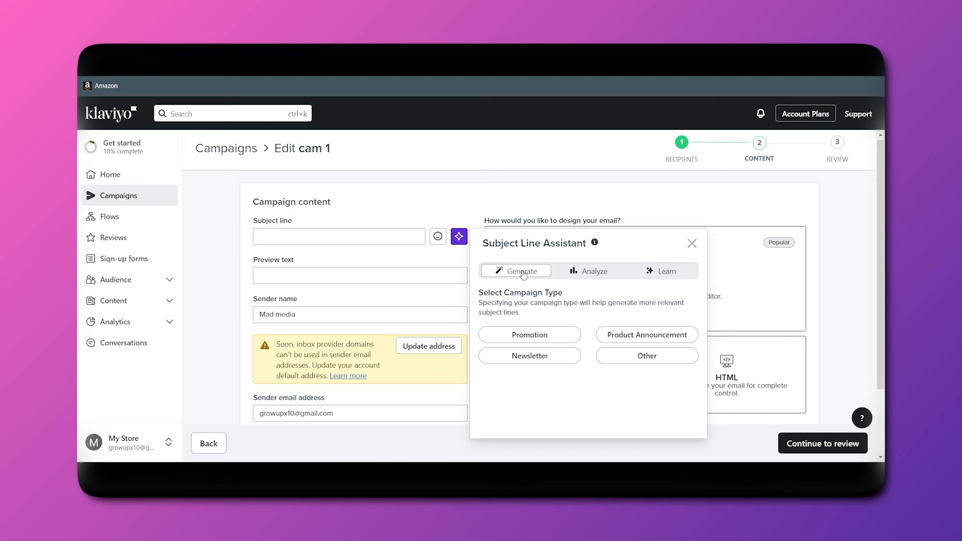
{"action": "left_click", "coordinate": [516, 335]}
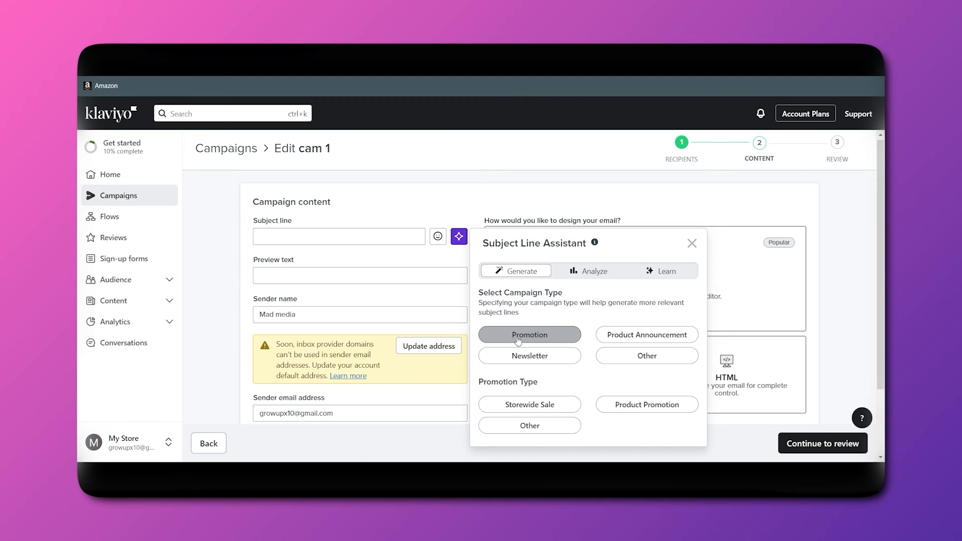
{"action": "left_click", "coordinate": [535, 408]}
{"action": "left_click", "coordinate": [519, 310]}
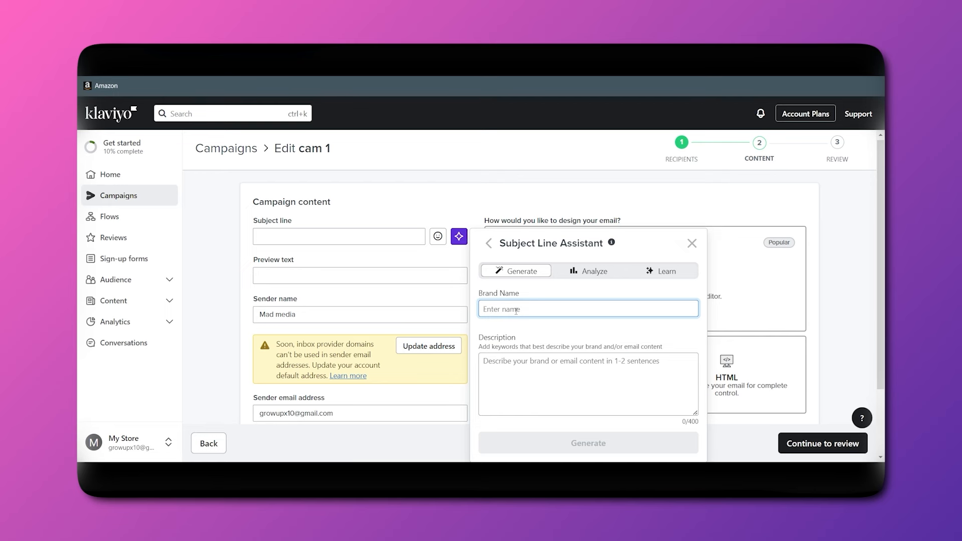
{"action": "type", "text": "boisc"}
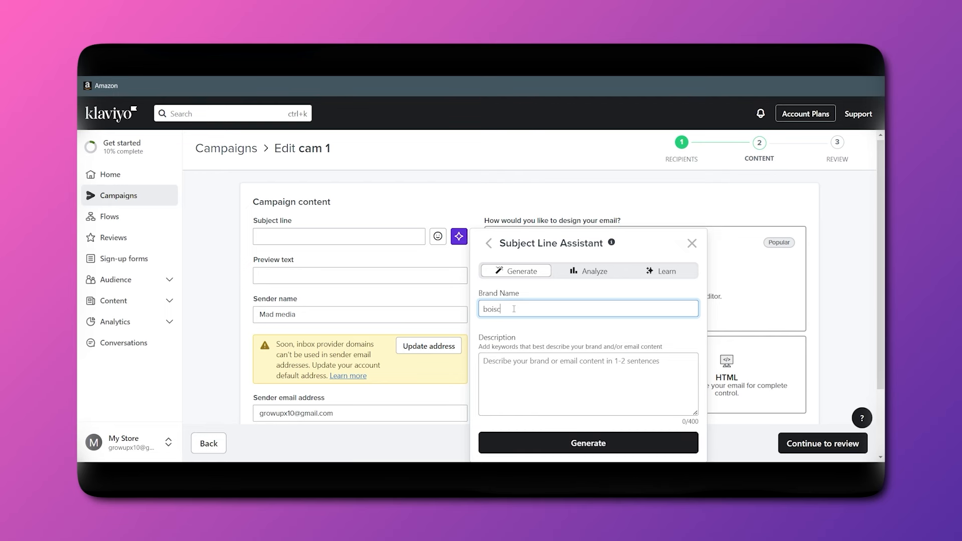
{"action": "type", "text": "lothing"}
{"action": "left_click", "coordinate": [563, 446]}
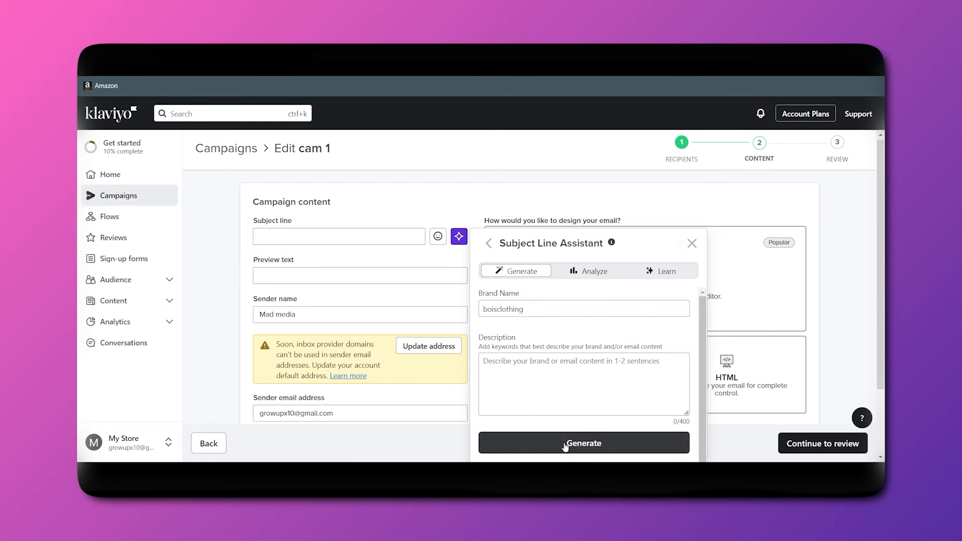
{"action": "left_click", "coordinate": [527, 378]}
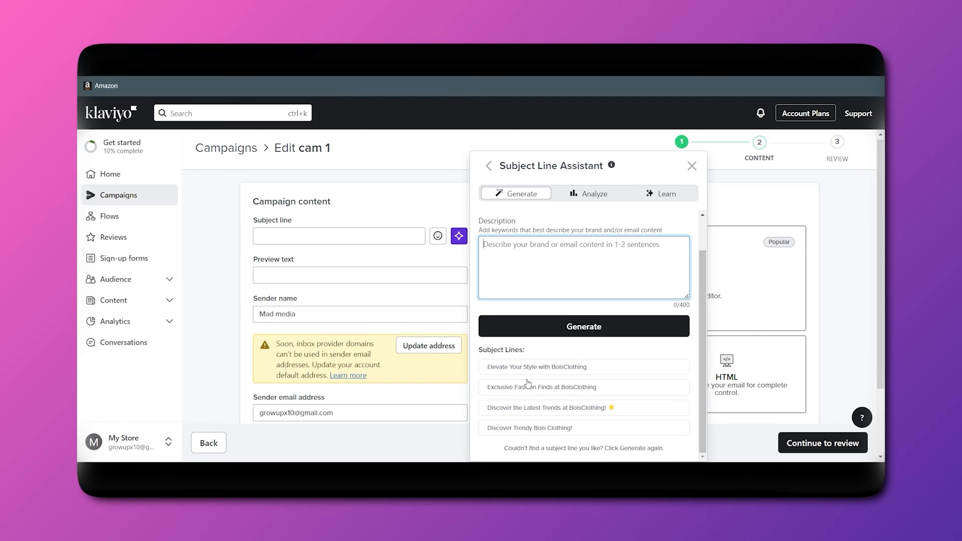
{"action": "left_click", "coordinate": [517, 370]}
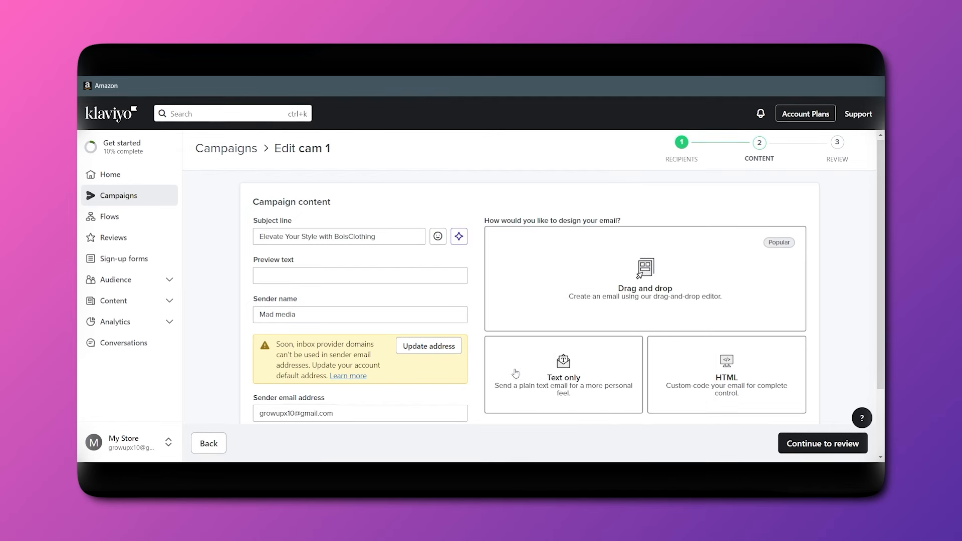
Set the preview text to '50& off' and choose the drag-and-drop design.
{"action": "left_click", "coordinate": [290, 273]}
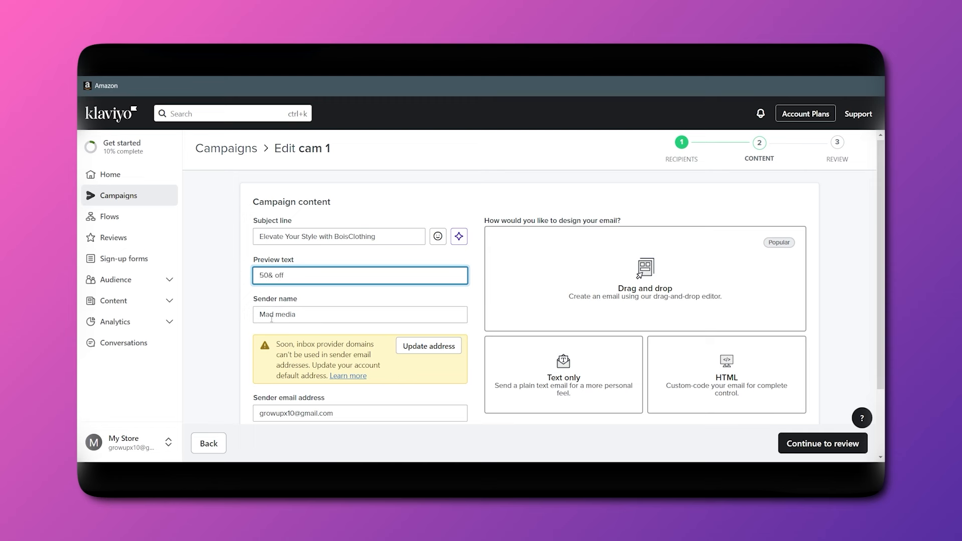
{"action": "scroll", "coordinate": [341, 407], "scroll_direction": "down", "scroll_amount": 2}
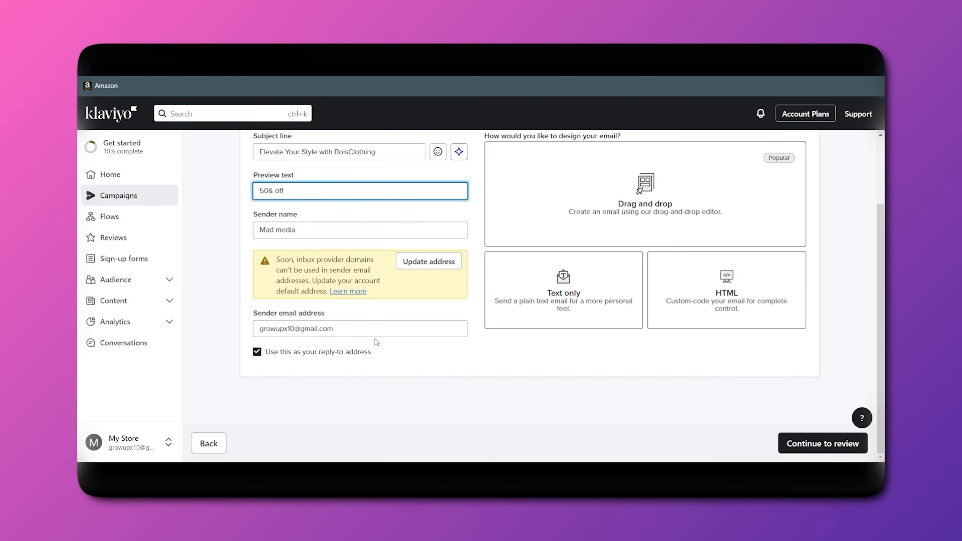
{"action": "scroll", "coordinate": [376, 343], "scroll_direction": "up", "scroll_amount": 1}
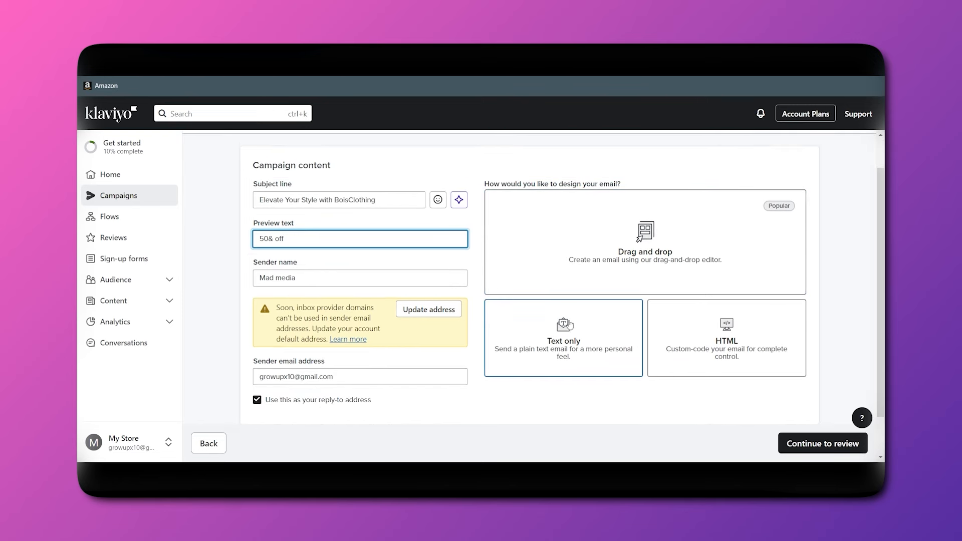
{"action": "left_click", "coordinate": [638, 258]}
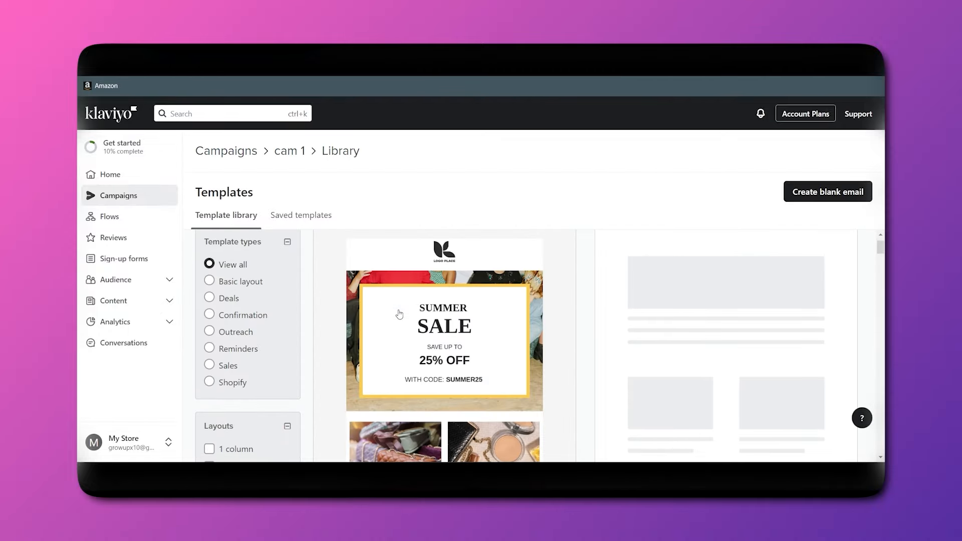
Preview the Deal - Exclusive offer template and use it for the cam 1 email.
{"action": "scroll", "coordinate": [399, 314], "scroll_direction": "down", "scroll_amount": 4}
{"action": "scroll", "coordinate": [491, 347], "scroll_direction": "down", "scroll_amount": 3}
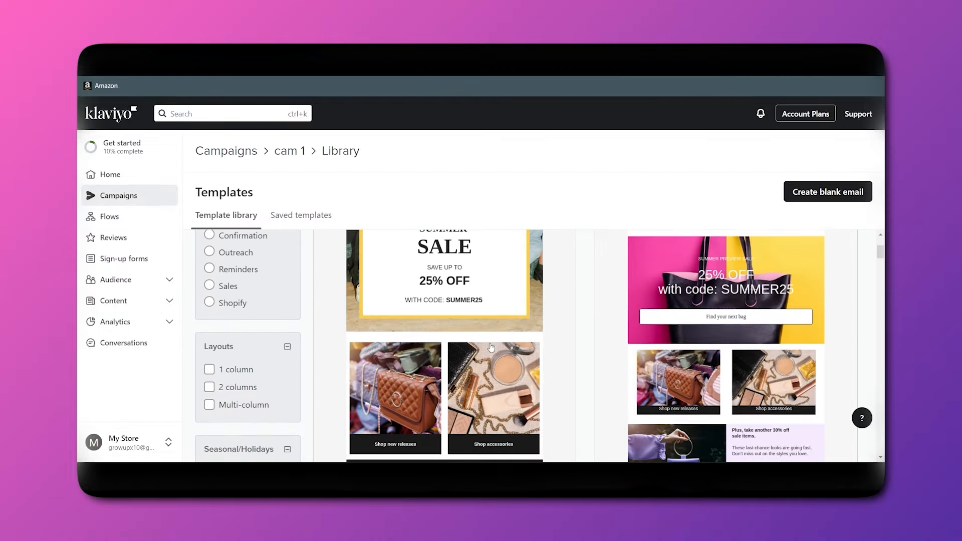
{"action": "scroll", "coordinate": [737, 345], "scroll_direction": "down", "scroll_amount": 10}
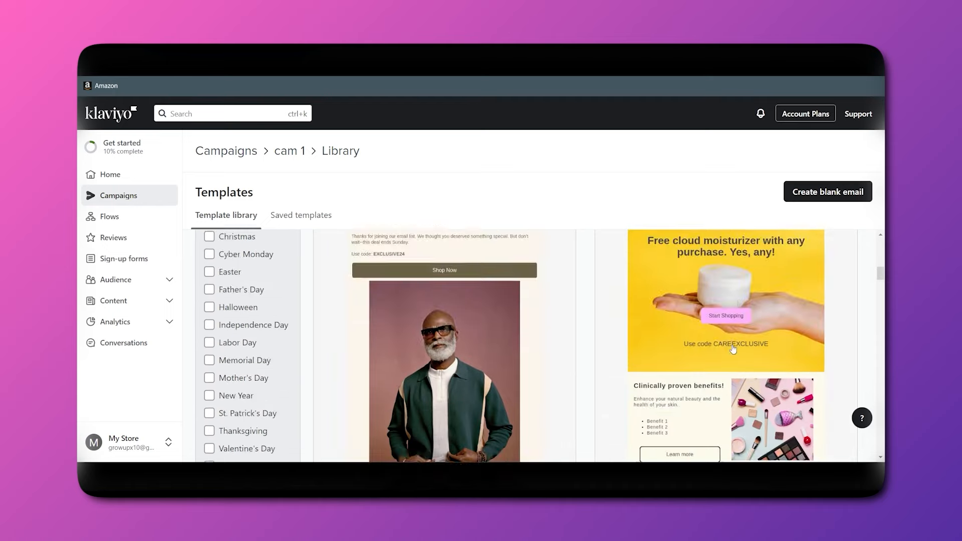
{"action": "scroll", "coordinate": [733, 349], "scroll_direction": "down", "scroll_amount": 5}
{"action": "scroll", "coordinate": [376, 346], "scroll_direction": "up", "scroll_amount": 1}
{"action": "left_click", "coordinate": [376, 343]}
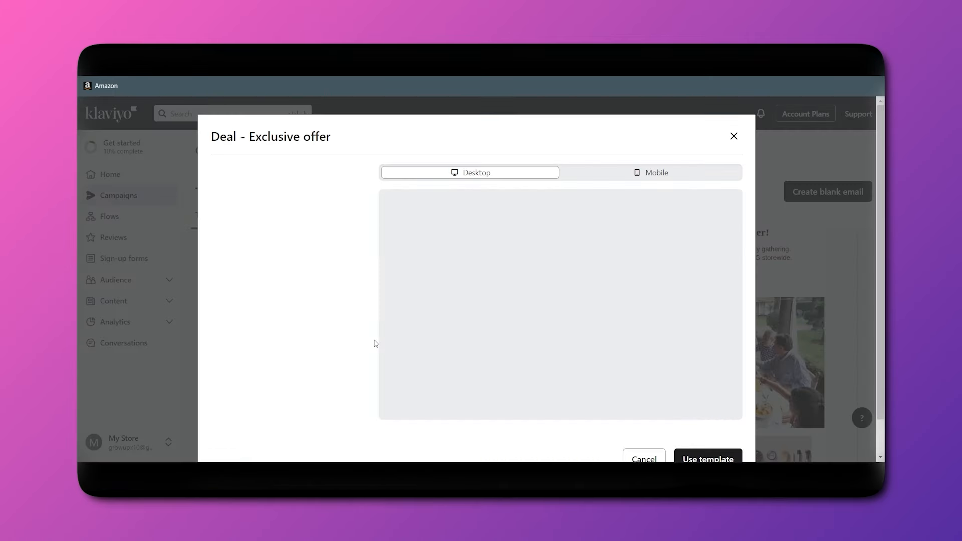
{"action": "scroll", "coordinate": [593, 333], "scroll_direction": "down", "scroll_amount": 1}
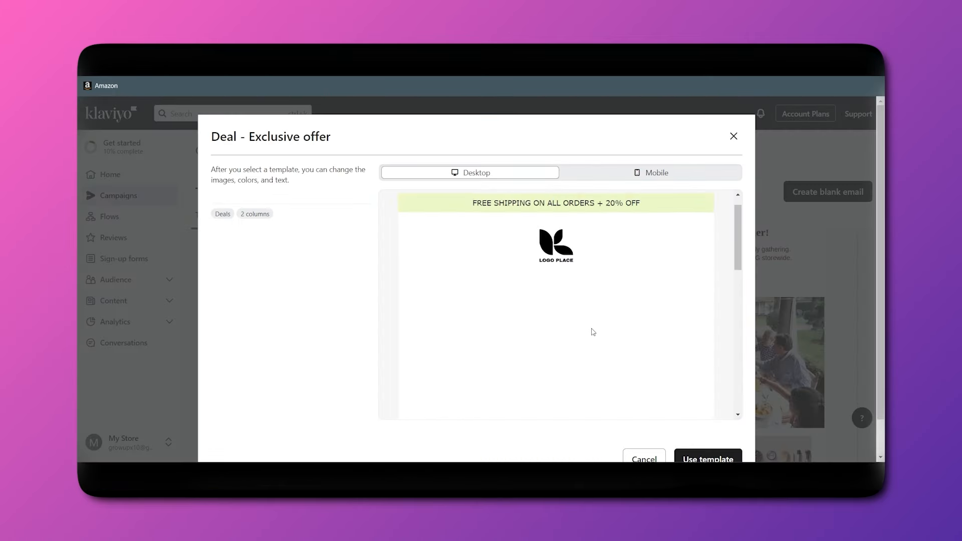
{"action": "scroll", "coordinate": [594, 332], "scroll_direction": "up", "scroll_amount": 1}
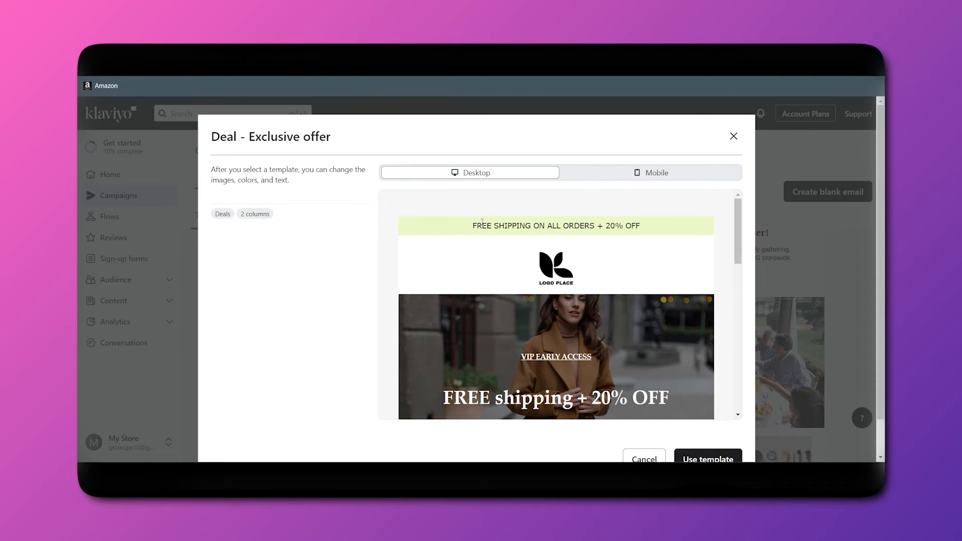
{"action": "scroll", "coordinate": [694, 279], "scroll_direction": "down", "scroll_amount": 12}
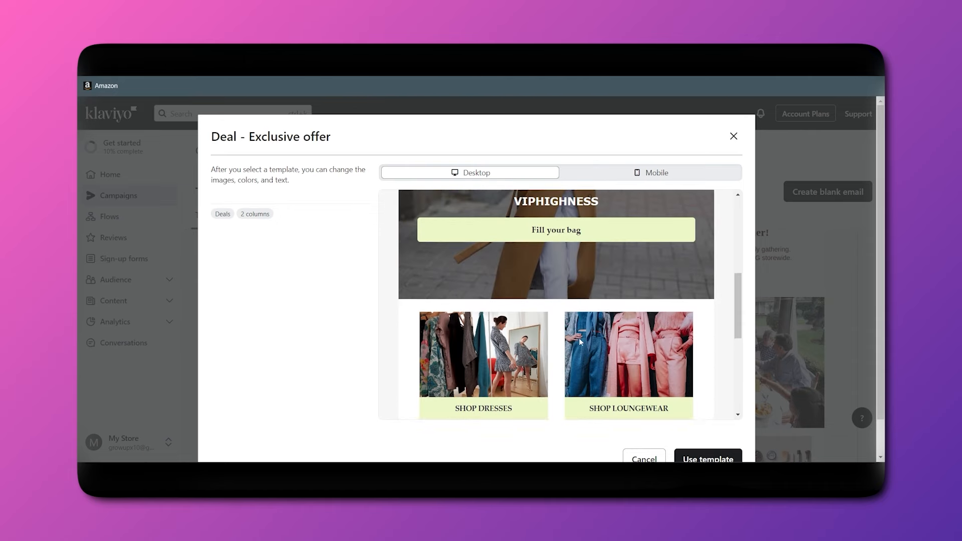
{"action": "scroll", "coordinate": [601, 364], "scroll_direction": "down", "scroll_amount": 1}
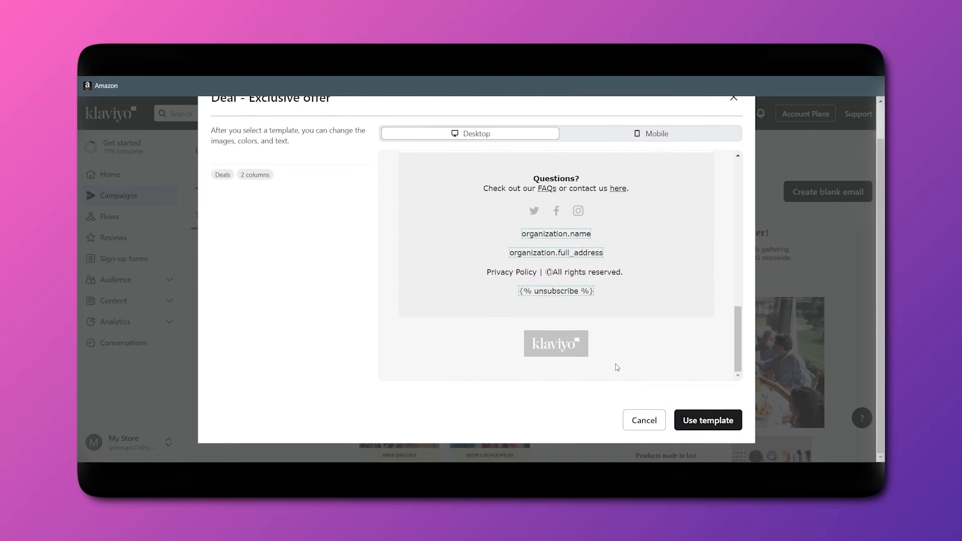
{"action": "left_click", "coordinate": [695, 422]}
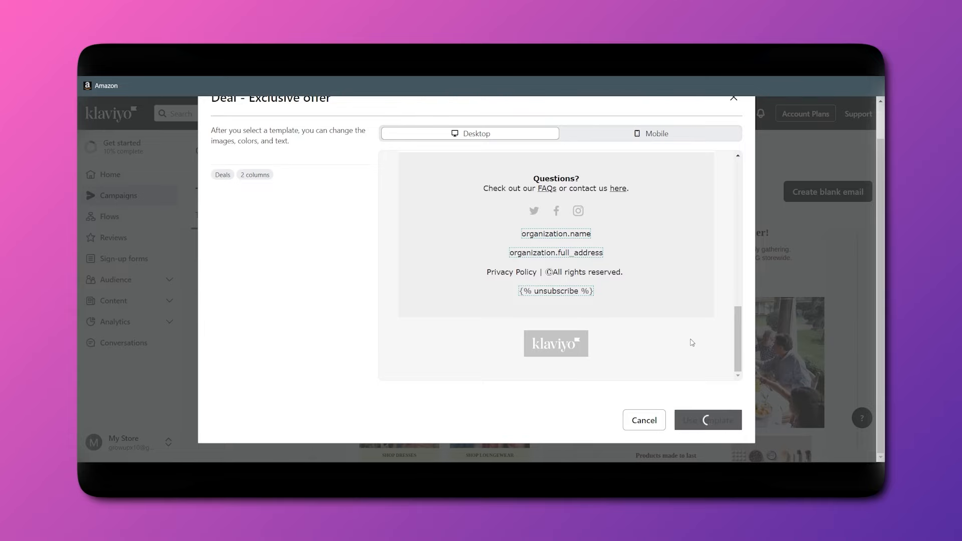
Select the free-shipping banner and keep its display visibility on All devices.
{"action": "scroll", "coordinate": [550, 259], "scroll_direction": "down", "scroll_amount": 3}
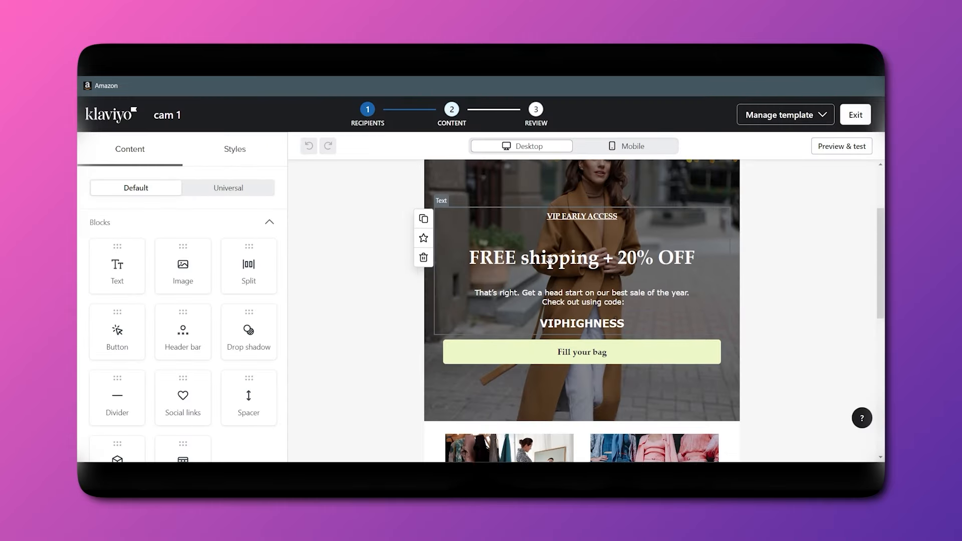
{"action": "scroll", "coordinate": [550, 259], "scroll_direction": "up", "scroll_amount": 3}
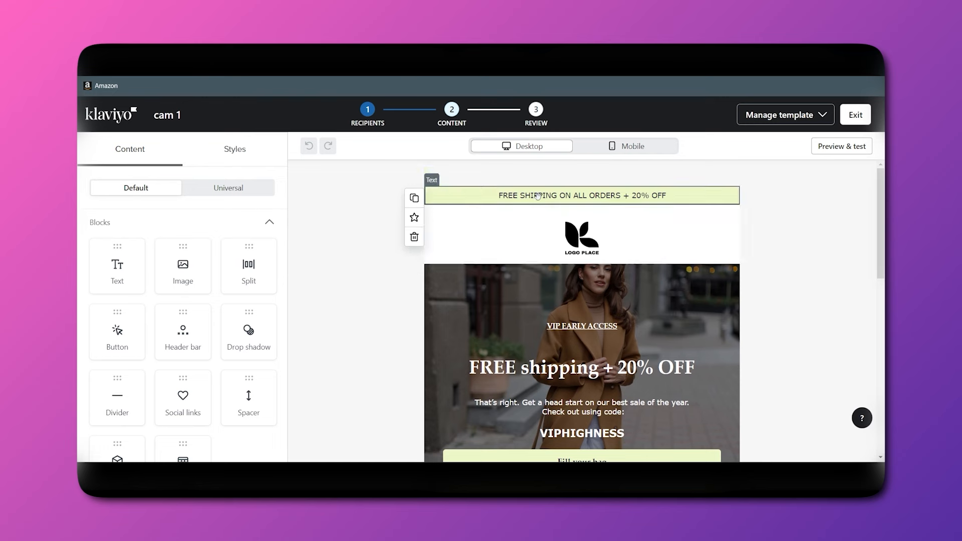
{"action": "left_click", "coordinate": [639, 199]}
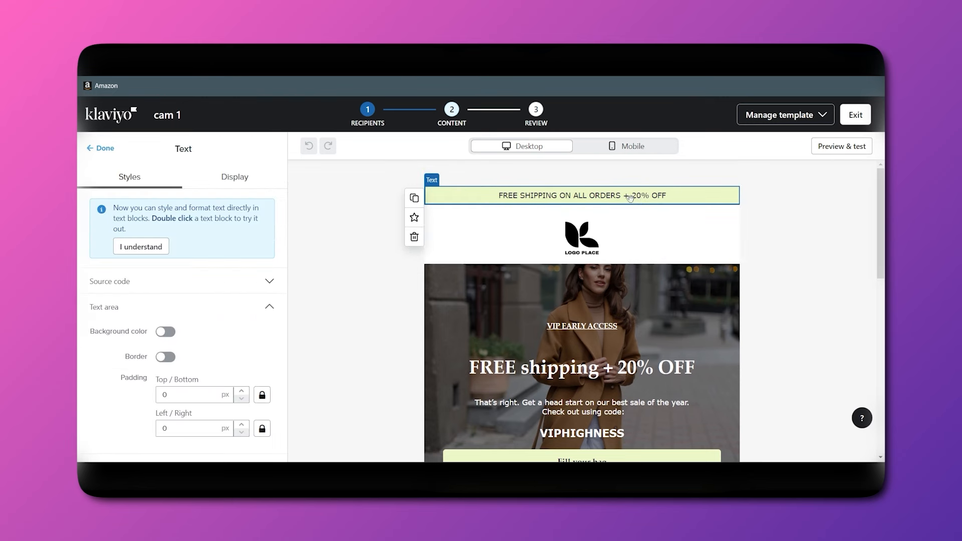
{"action": "scroll", "coordinate": [188, 319], "scroll_direction": "down", "scroll_amount": 5}
{"action": "scroll", "coordinate": [187, 319], "scroll_direction": "up", "scroll_amount": 5}
{"action": "left_click", "coordinate": [223, 186]}
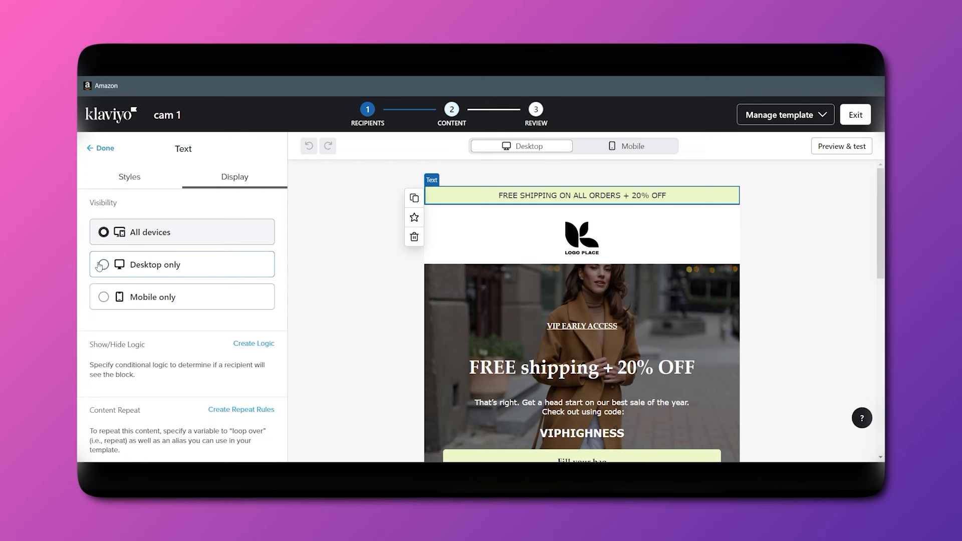
{"action": "left_click", "coordinate": [104, 298]}
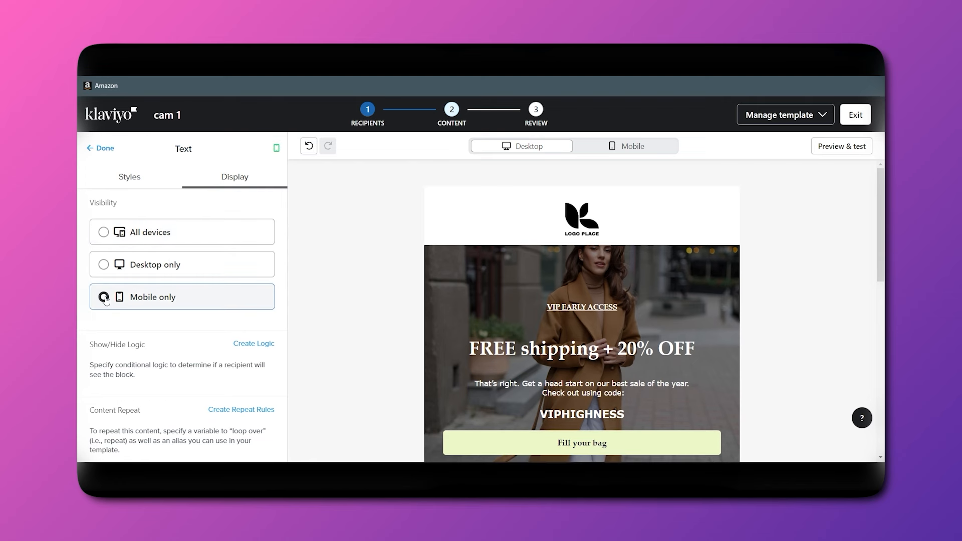
{"action": "left_click", "coordinate": [193, 269]}
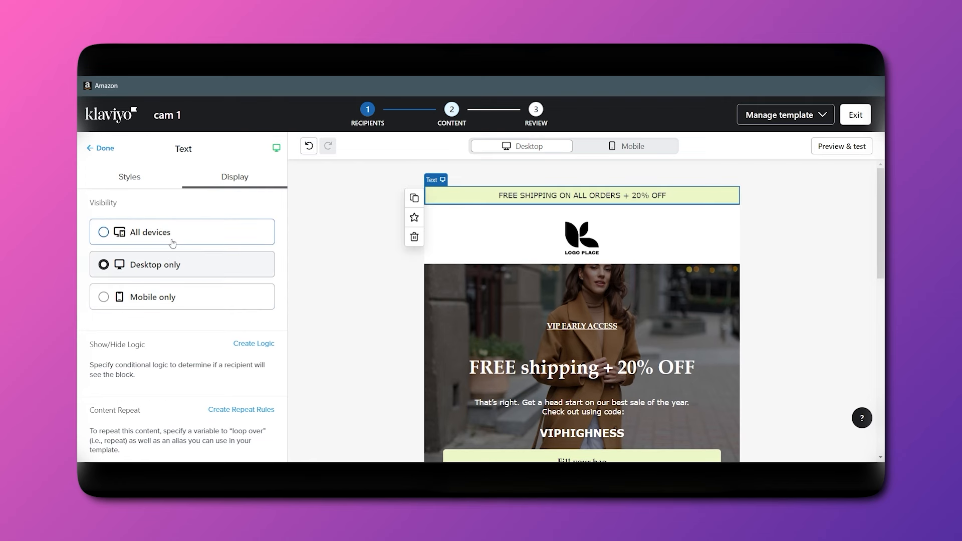
{"action": "left_click", "coordinate": [173, 244]}
{"action": "left_click", "coordinate": [122, 182]}
{"action": "scroll", "coordinate": [179, 302], "scroll_direction": "down", "scroll_amount": 1}
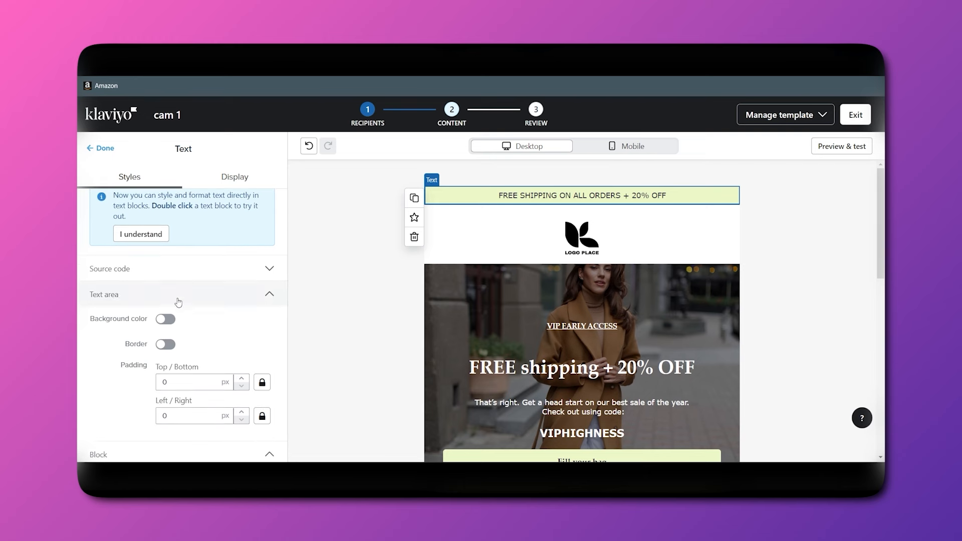
{"action": "scroll", "coordinate": [178, 303], "scroll_direction": "down", "scroll_amount": 1}
{"action": "scroll", "coordinate": [189, 271], "scroll_direction": "up", "scroll_amount": 1}
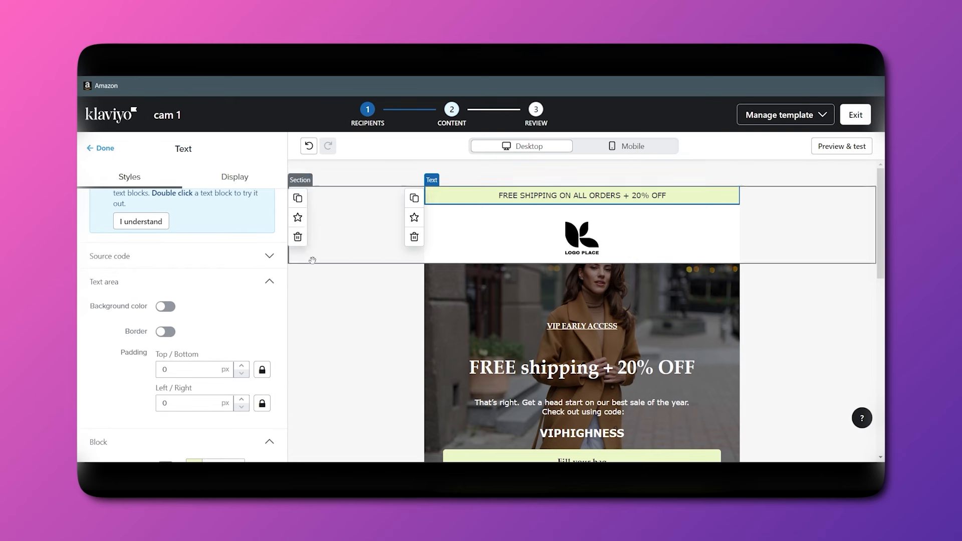
Change the banner's discount from 20% to 50% off.
{"action": "double_click", "coordinate": [603, 196]}
{"action": "left_click", "coordinate": [656, 192]}
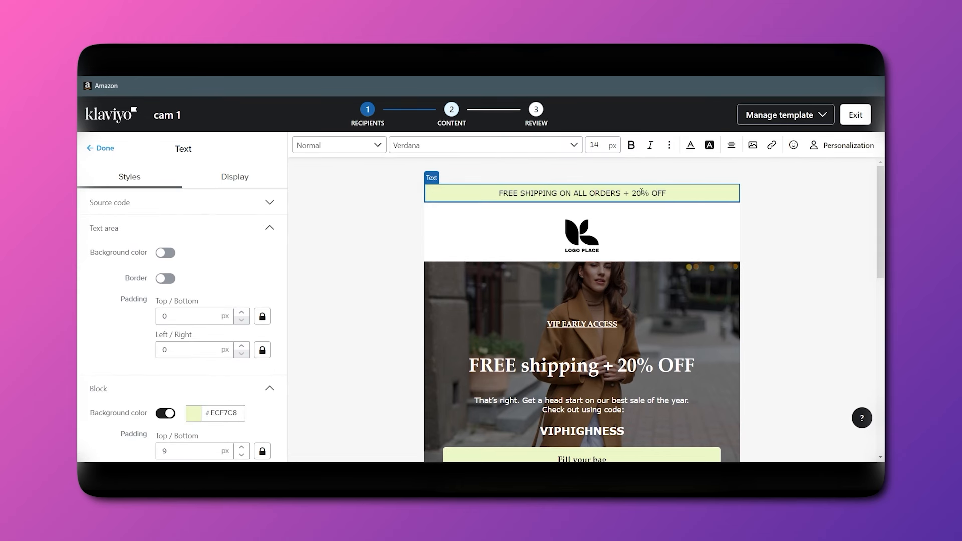
{"action": "key", "text": "BackSpace"}
{"action": "key", "text": "BackSpace"}
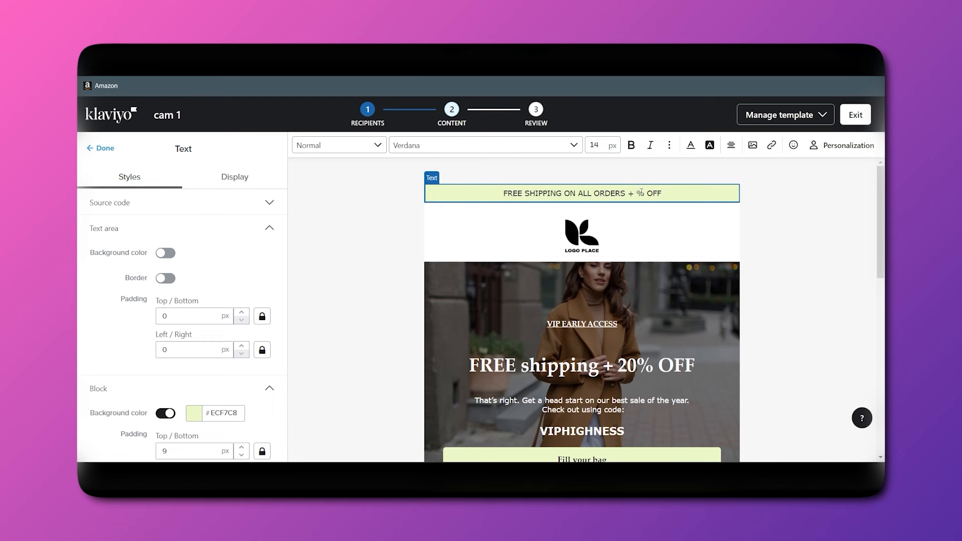
{"action": "type", "text": "50"}
{"action": "left_click", "coordinate": [621, 231]}
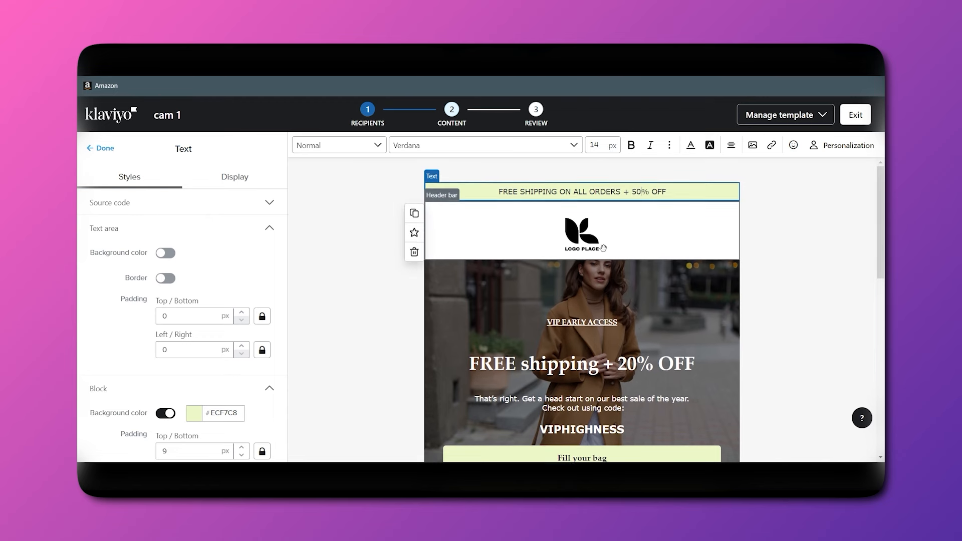
{"action": "scroll", "coordinate": [169, 283], "scroll_direction": "down", "scroll_amount": 1}
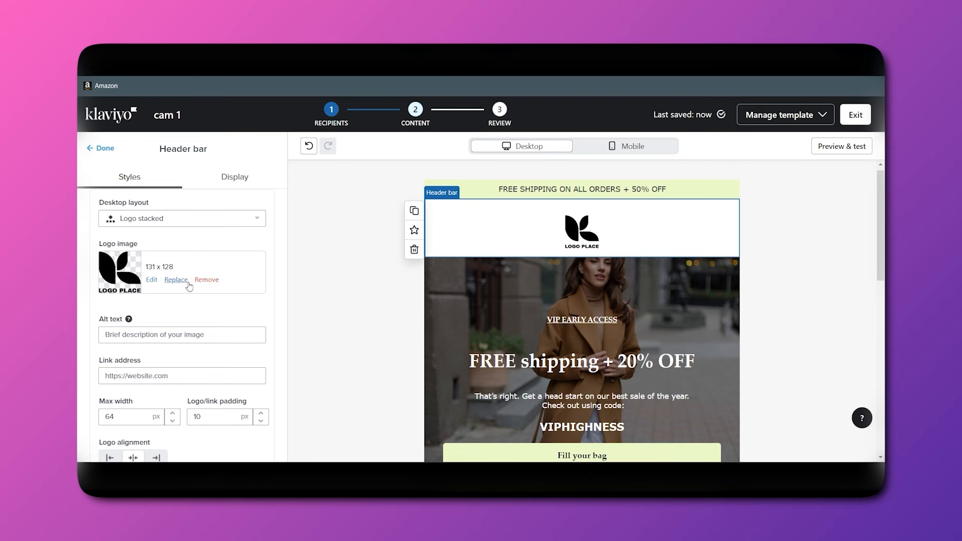
Swap the header logo for the Clean Elegant Typography Brand Logo uploaded from Downloads.
{"action": "left_click", "coordinate": [176, 280]}
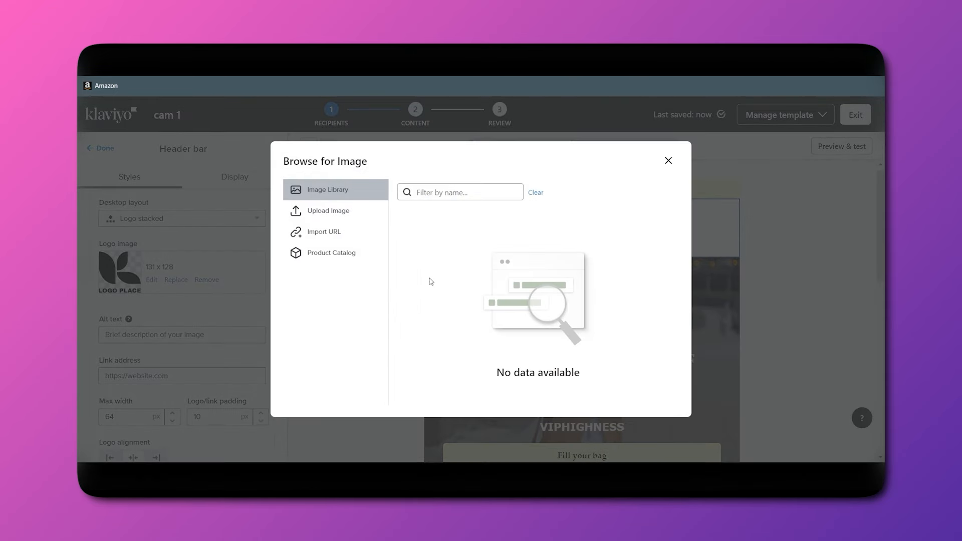
{"action": "left_click", "coordinate": [326, 218]}
{"action": "left_click", "coordinate": [326, 226]}
{"action": "left_click", "coordinate": [308, 213]}
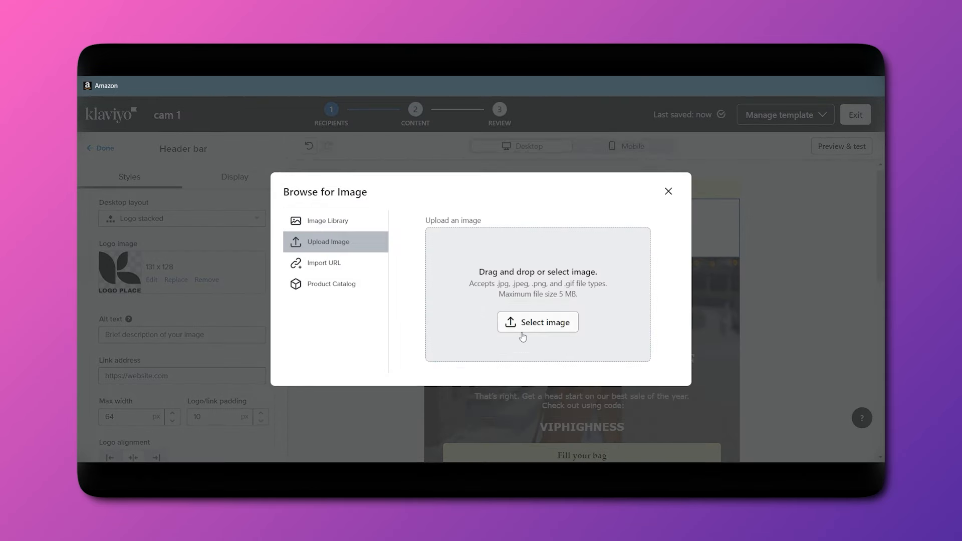
{"action": "left_click", "coordinate": [549, 322]}
{"action": "left_click", "coordinate": [139, 191]}
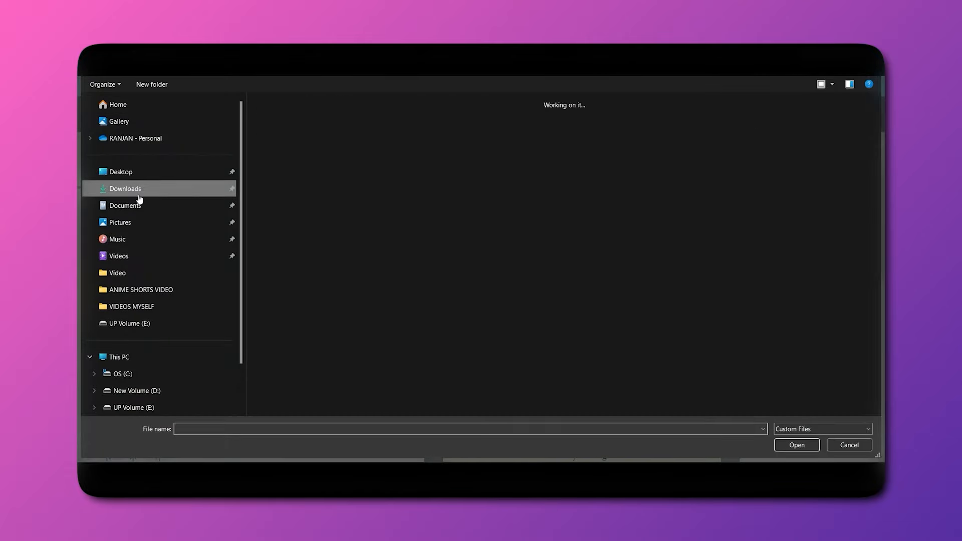
{"action": "left_click", "coordinate": [293, 187]}
{"action": "left_click", "coordinate": [799, 444]}
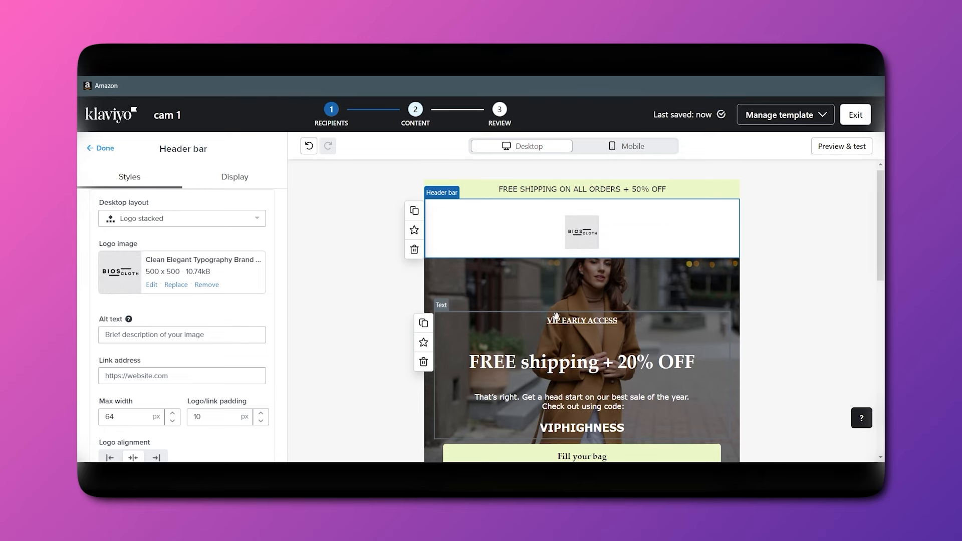
{"action": "scroll", "coordinate": [538, 290], "scroll_direction": "down", "scroll_amount": 3}
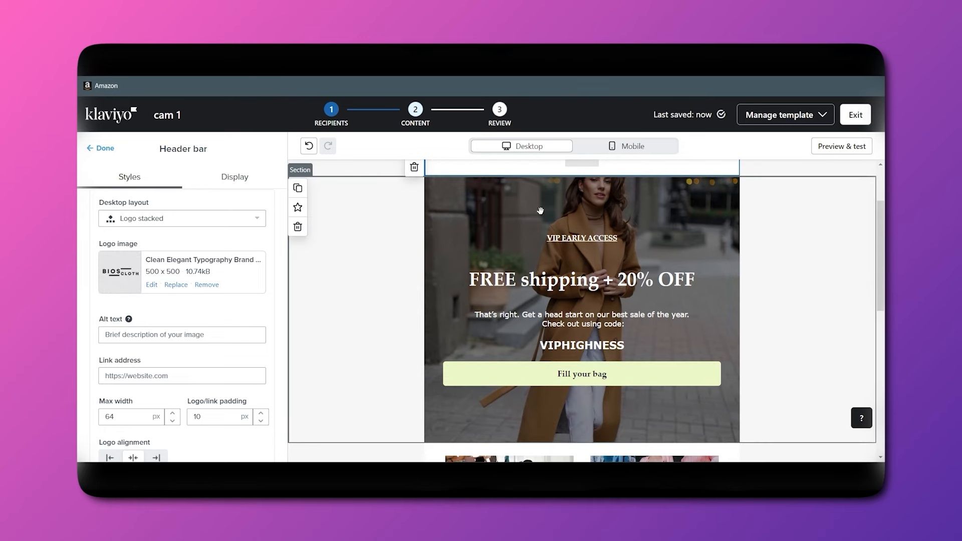
{"action": "scroll", "coordinate": [558, 376], "scroll_direction": "down", "scroll_amount": 2}
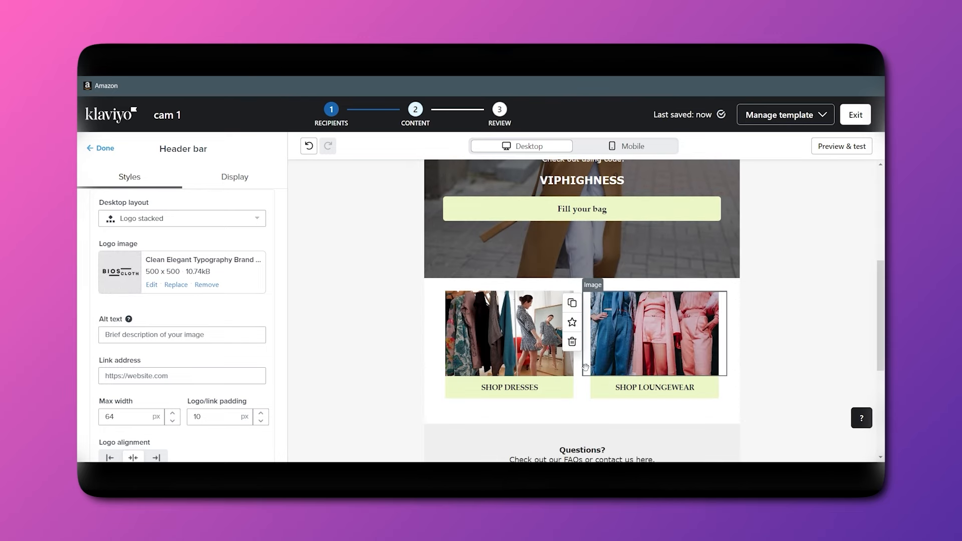
{"action": "scroll", "coordinate": [574, 219], "scroll_direction": "up", "scroll_amount": 2}
{"action": "scroll", "coordinate": [575, 219], "scroll_direction": "up", "scroll_amount": 1}
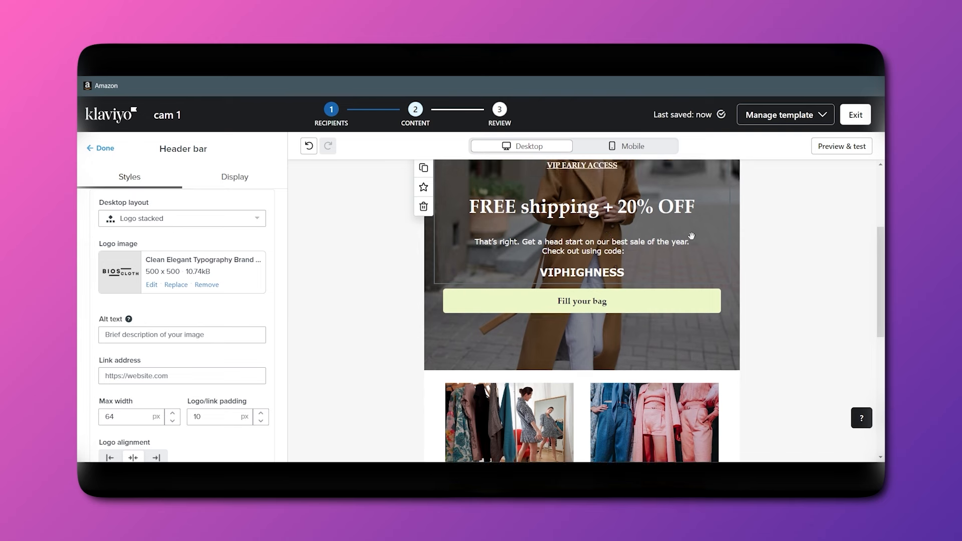
{"action": "scroll", "coordinate": [626, 280], "scroll_direction": "down", "scroll_amount": 4}
{"action": "scroll", "coordinate": [685, 347], "scroll_direction": "down", "scroll_amount": 3}
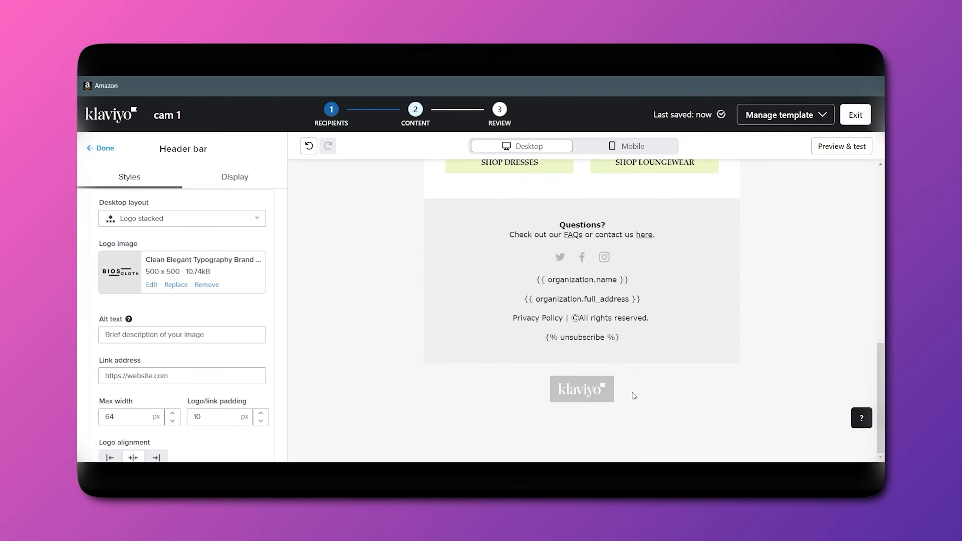
{"action": "scroll", "coordinate": [236, 350], "scroll_direction": "down", "scroll_amount": 10}
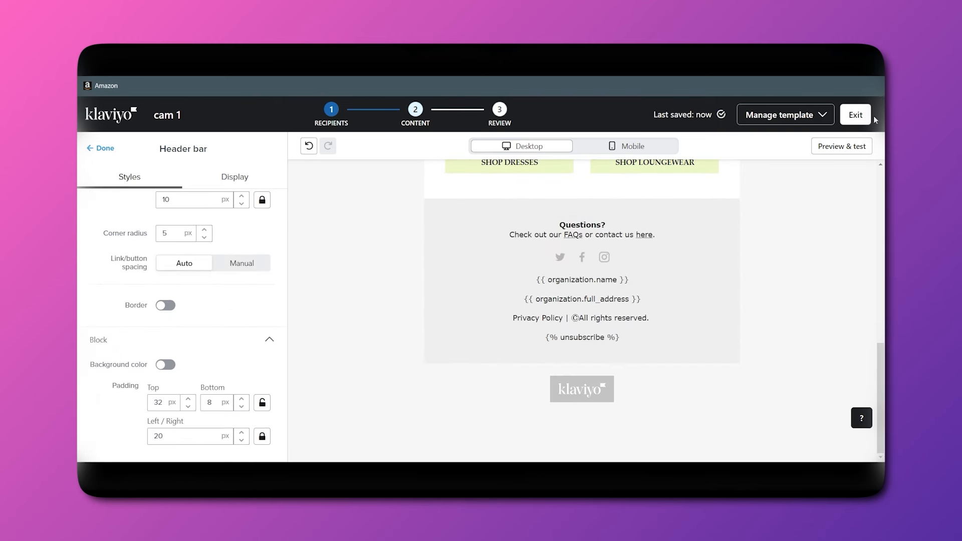
Exit the email editor back to cam 1's content page and view the email preview with the new logo.
{"action": "left_click", "coordinate": [852, 115]}
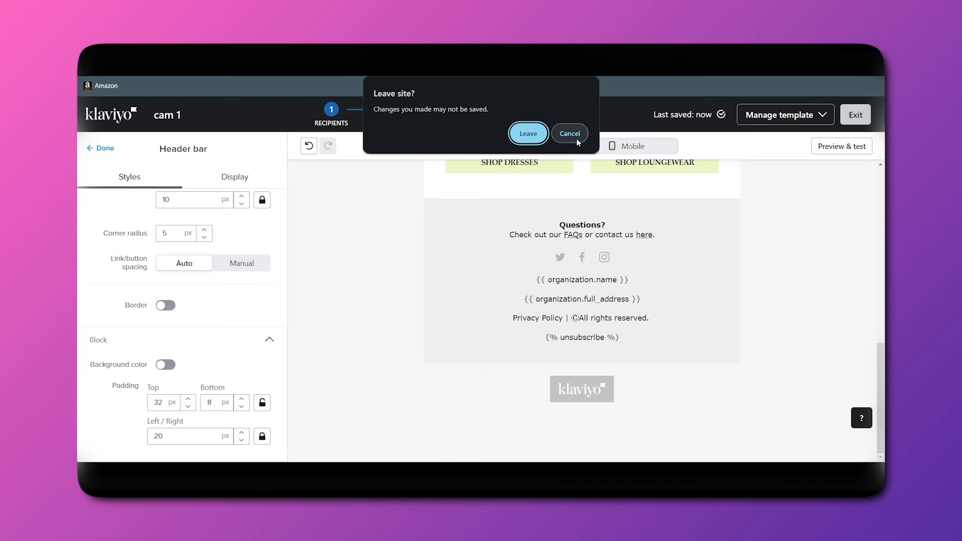
{"action": "left_click", "coordinate": [581, 142]}
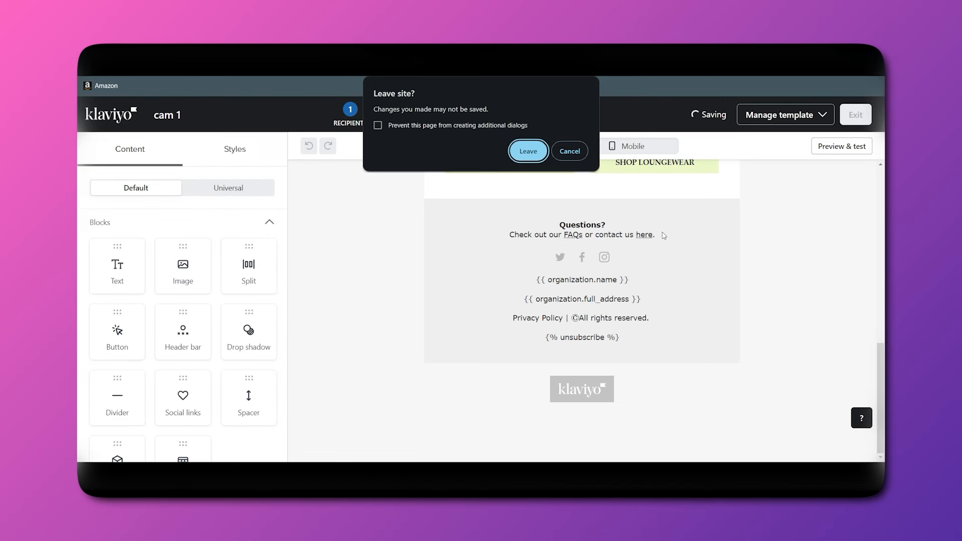
{"action": "left_click", "coordinate": [526, 153]}
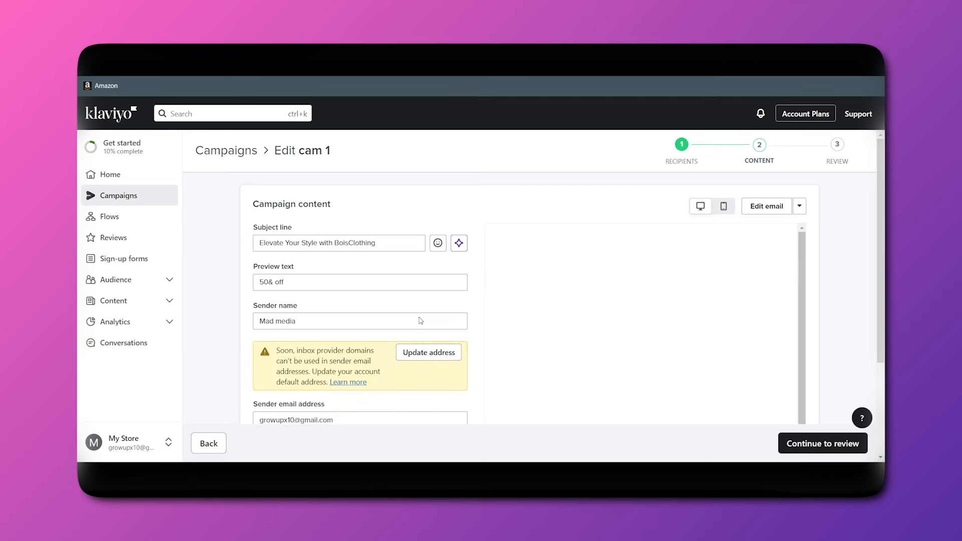
{"action": "scroll", "coordinate": [533, 303], "scroll_direction": "down", "scroll_amount": 3}
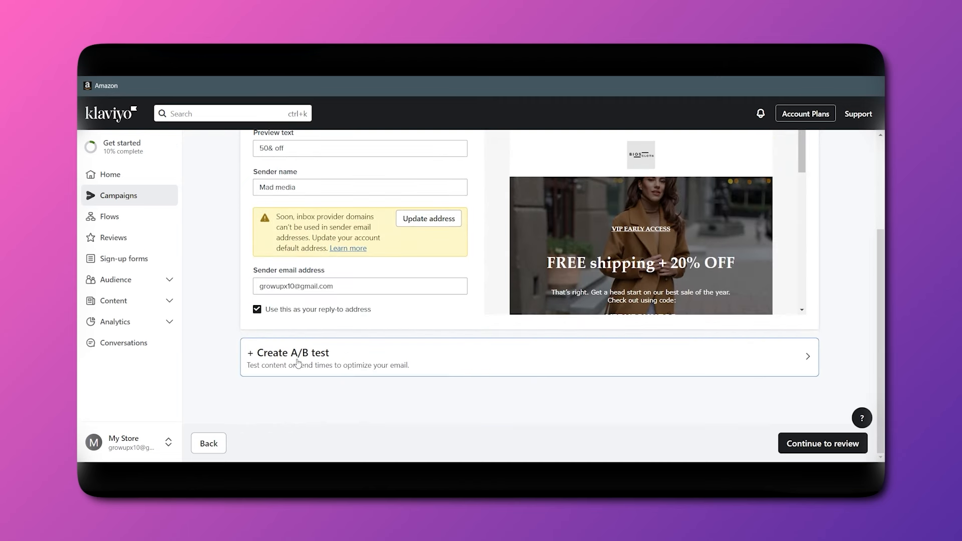
Add a content A/B test with Variations A and B and continue to Review and send.
{"action": "left_click", "coordinate": [591, 363]}
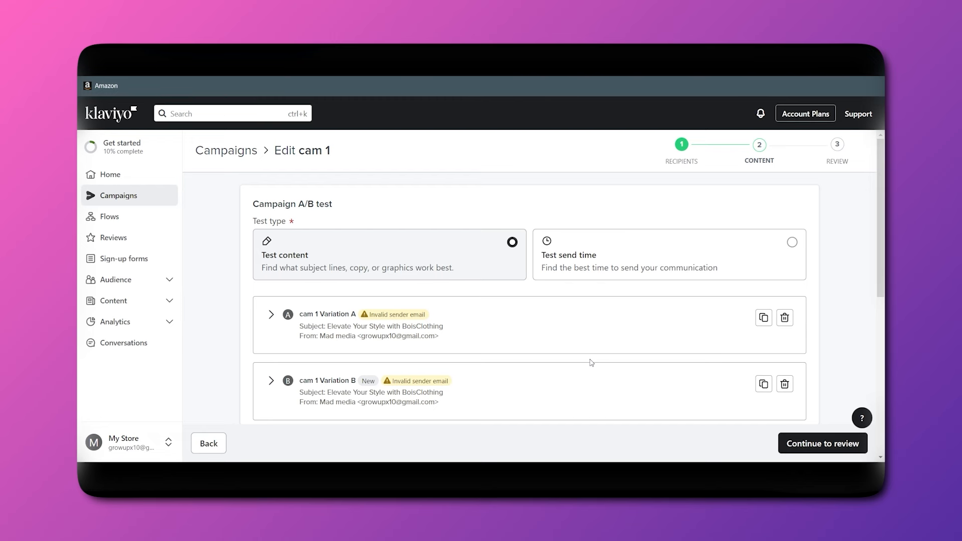
{"action": "scroll", "coordinate": [591, 361], "scroll_direction": "down", "scroll_amount": 8}
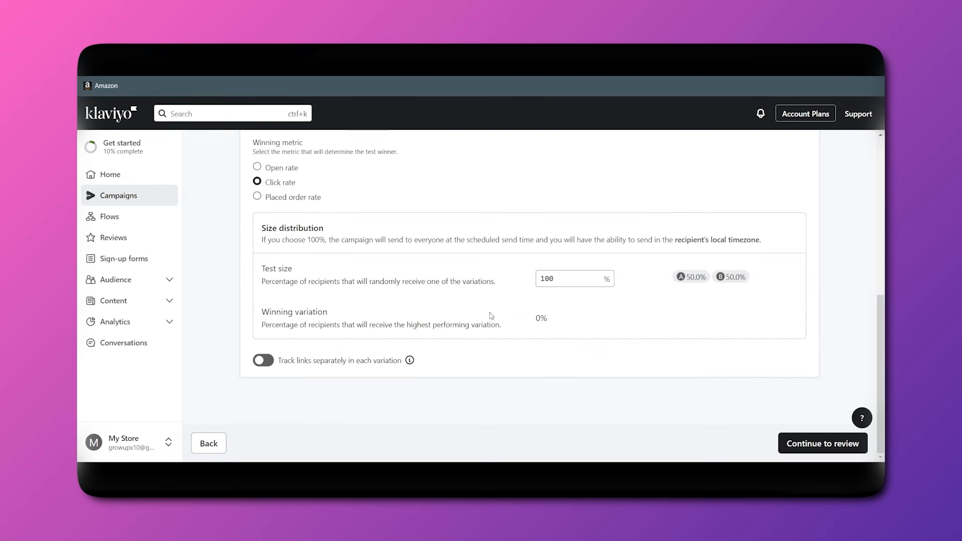
{"action": "left_click", "coordinate": [794, 444]}
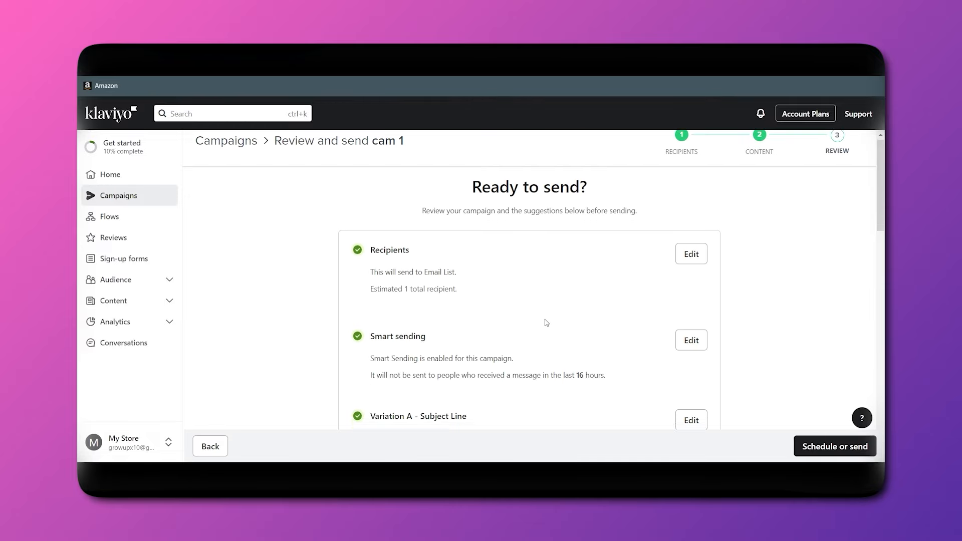
{"action": "scroll", "coordinate": [546, 323], "scroll_direction": "down", "scroll_amount": 1}
{"action": "scroll", "coordinate": [519, 359], "scroll_direction": "down", "scroll_amount": 5}
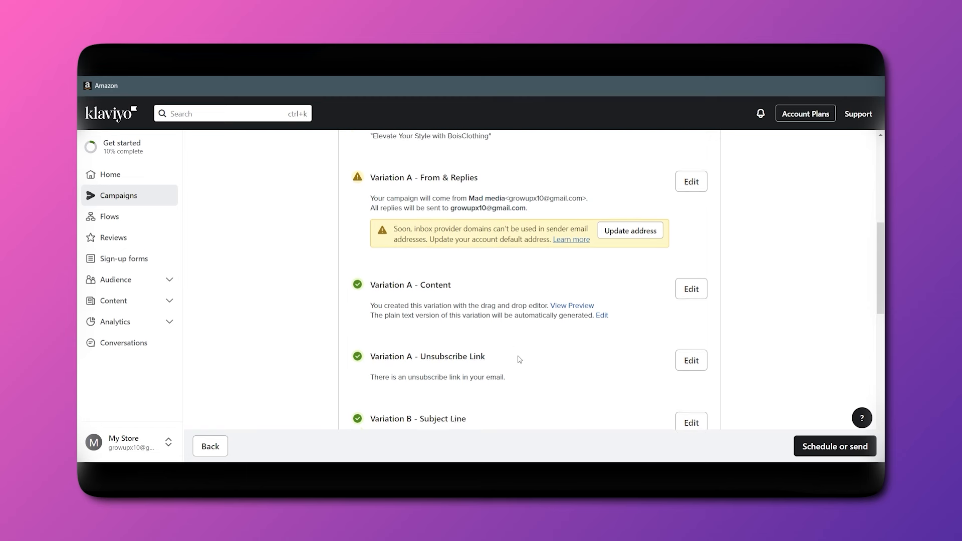
{"action": "scroll", "coordinate": [608, 337], "scroll_direction": "down", "scroll_amount": 10}
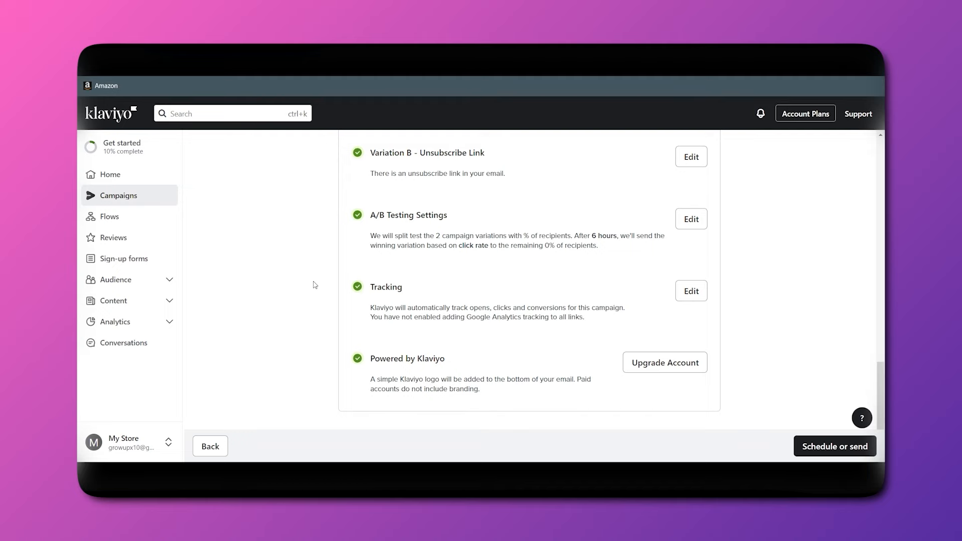
{"action": "scroll", "coordinate": [315, 286], "scroll_direction": "up", "scroll_amount": 15}
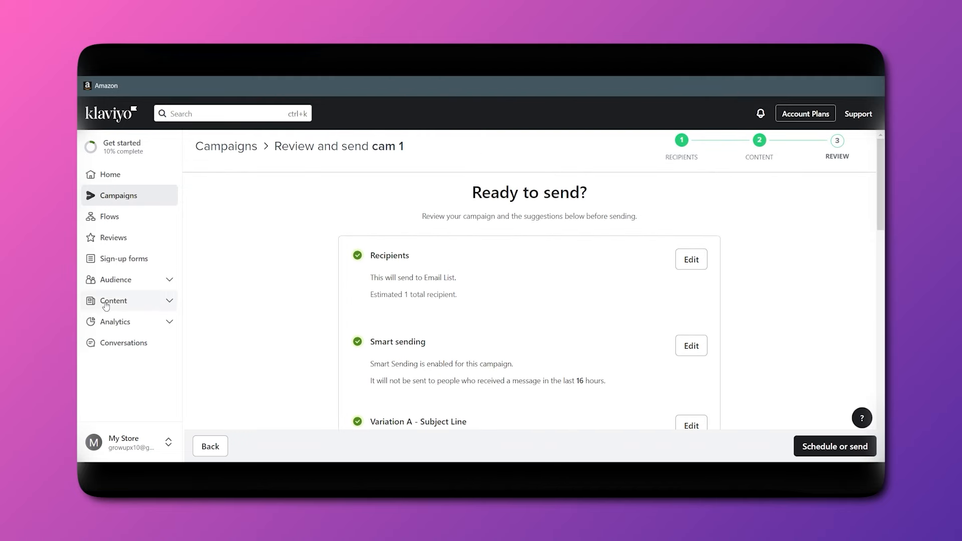
Browse sign-up form templates such as Multi-step email & SMS and Futuristic tap-to-text.
{"action": "left_click", "coordinate": [115, 260]}
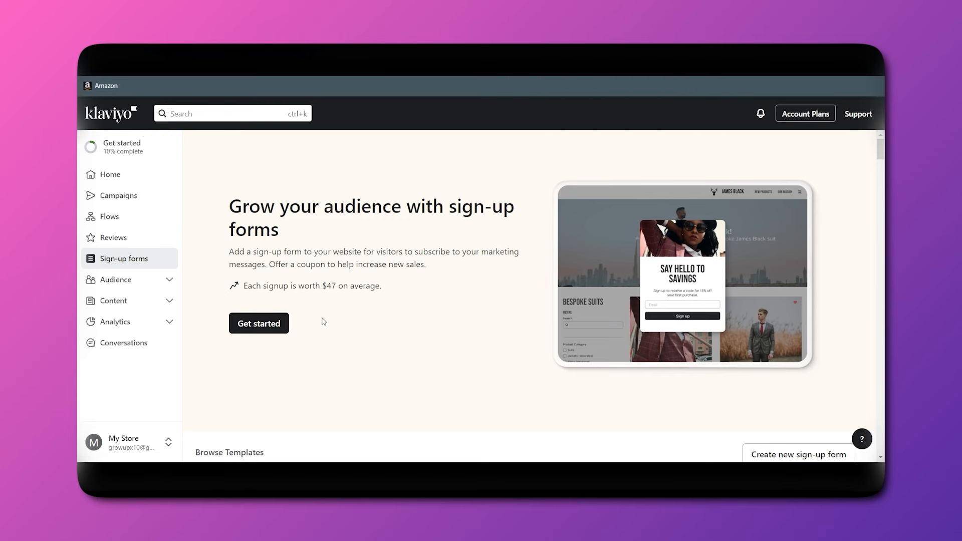
{"action": "scroll", "coordinate": [324, 322], "scroll_direction": "down", "scroll_amount": 5}
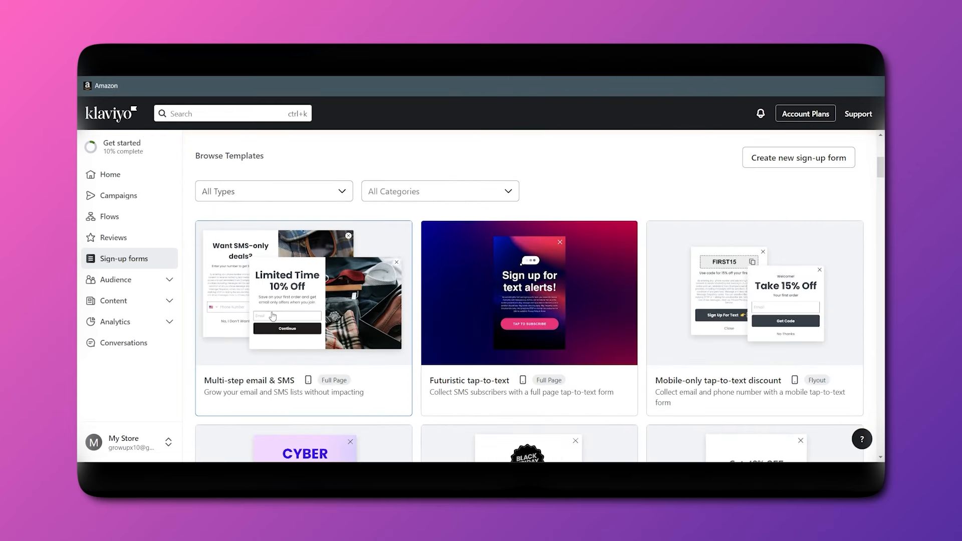
{"action": "scroll", "coordinate": [313, 389], "scroll_direction": "down", "scroll_amount": 2}
{"action": "scroll", "coordinate": [312, 389], "scroll_direction": "up", "scroll_amount": 1}
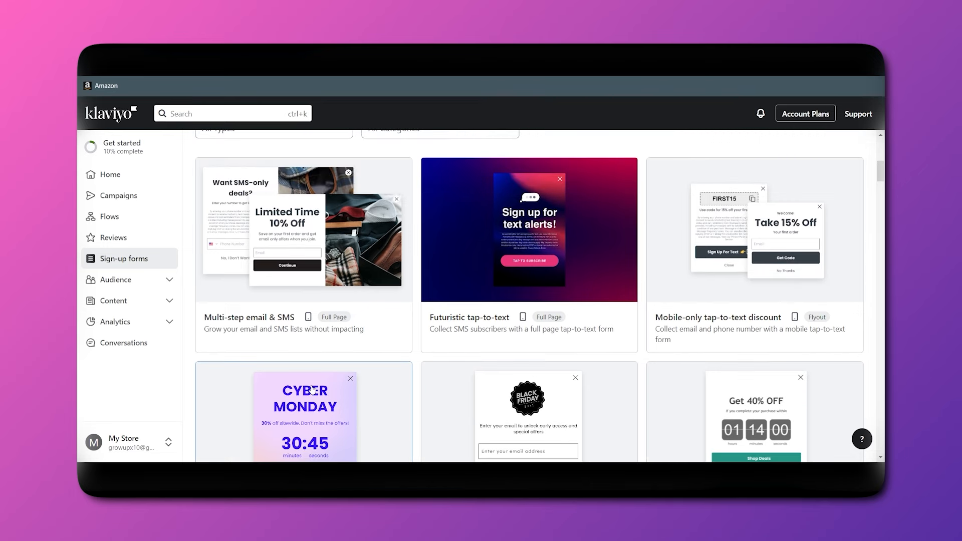
{"action": "scroll", "coordinate": [578, 367], "scroll_direction": "down", "scroll_amount": 1}
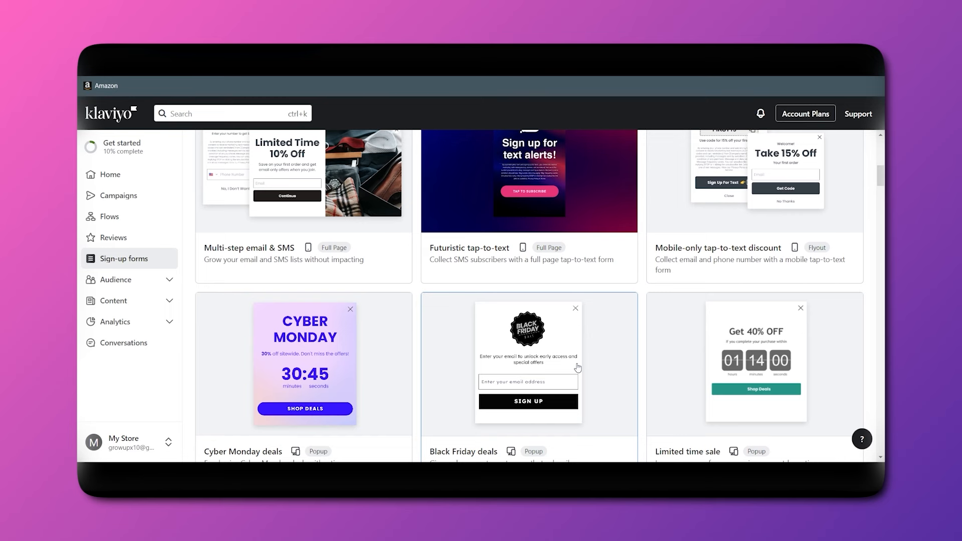
{"action": "scroll", "coordinate": [289, 294], "scroll_direction": "up", "scroll_amount": 2}
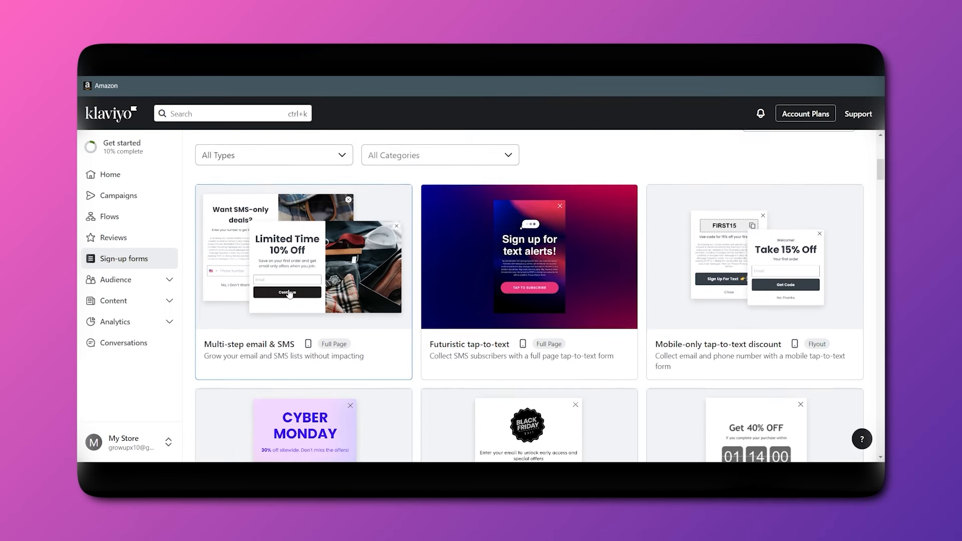
{"action": "scroll", "coordinate": [290, 294], "scroll_direction": "up", "scroll_amount": 2}
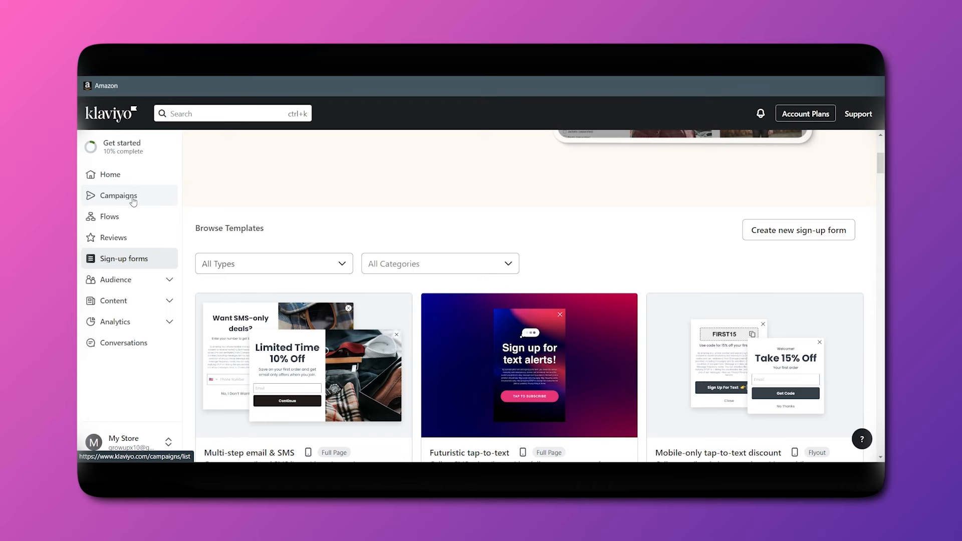
From Discounts, create a new Amount off products discount.
{"action": "left_click", "coordinate": [116, 242]}
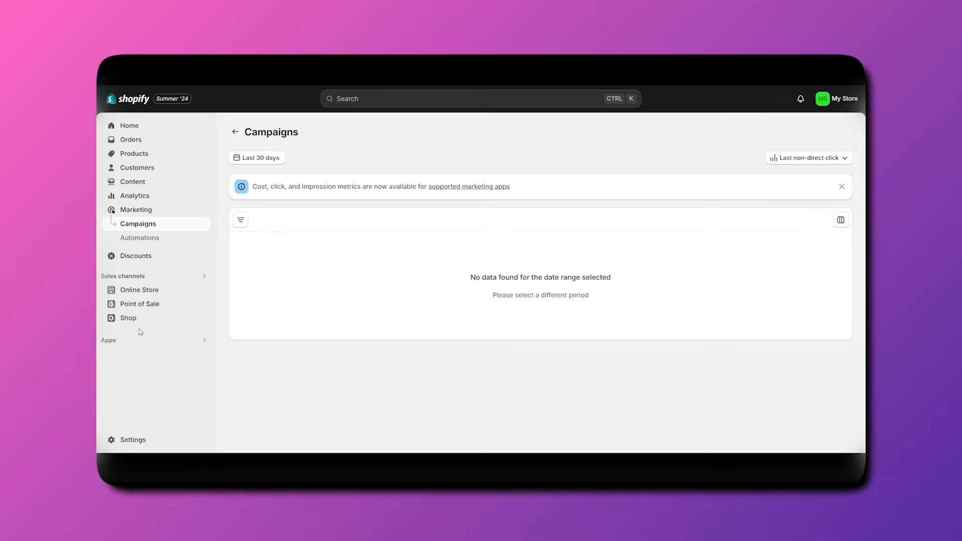
{"action": "left_click", "coordinate": [131, 256]}
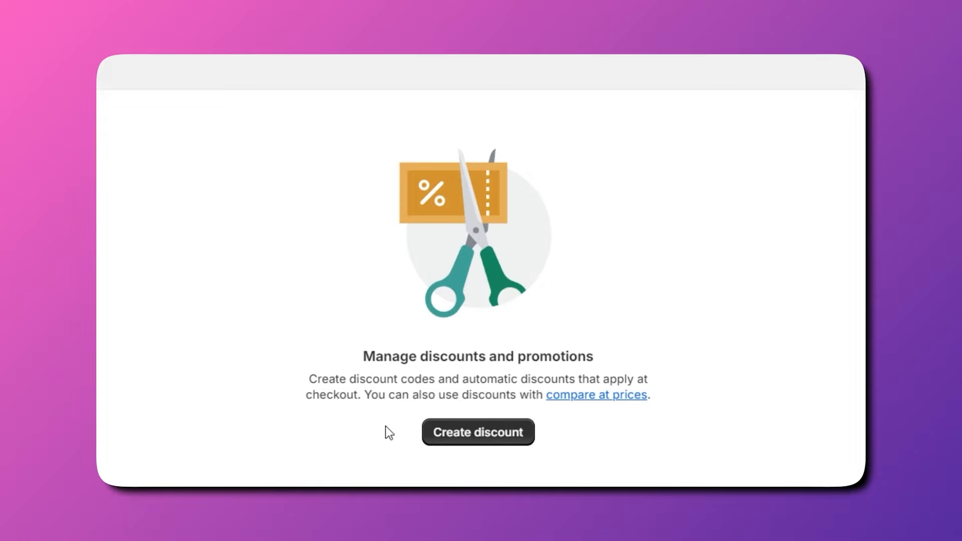
{"action": "left_click", "coordinate": [498, 440]}
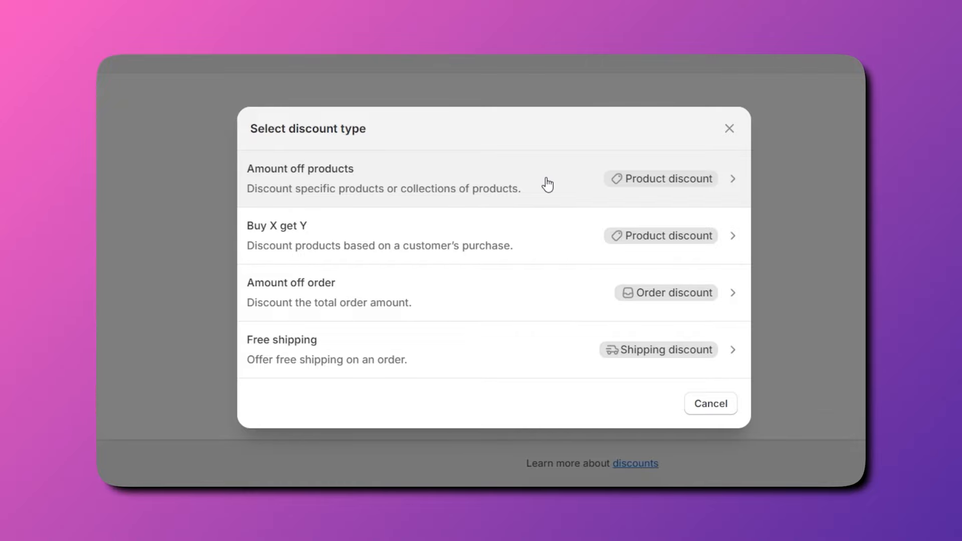
{"action": "left_click", "coordinate": [545, 184]}
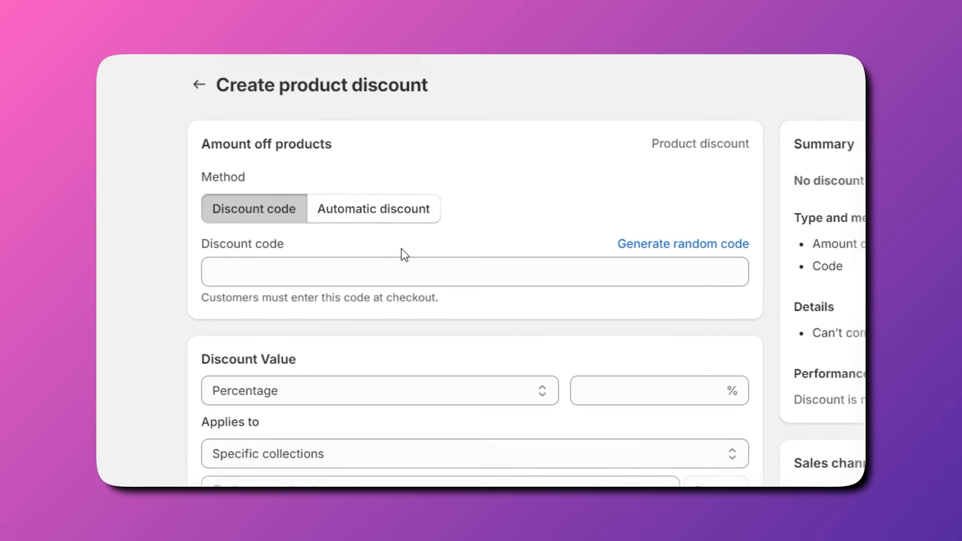
Keep the Discount code method, enter a custom code in place of the random one, and set the value to 20%.
{"action": "left_click", "coordinate": [343, 216]}
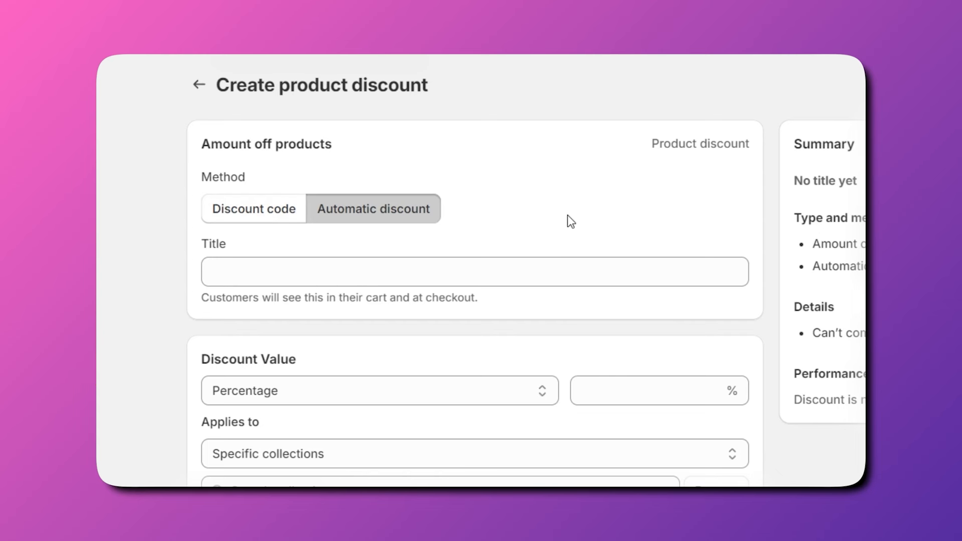
{"action": "left_click", "coordinate": [242, 216]}
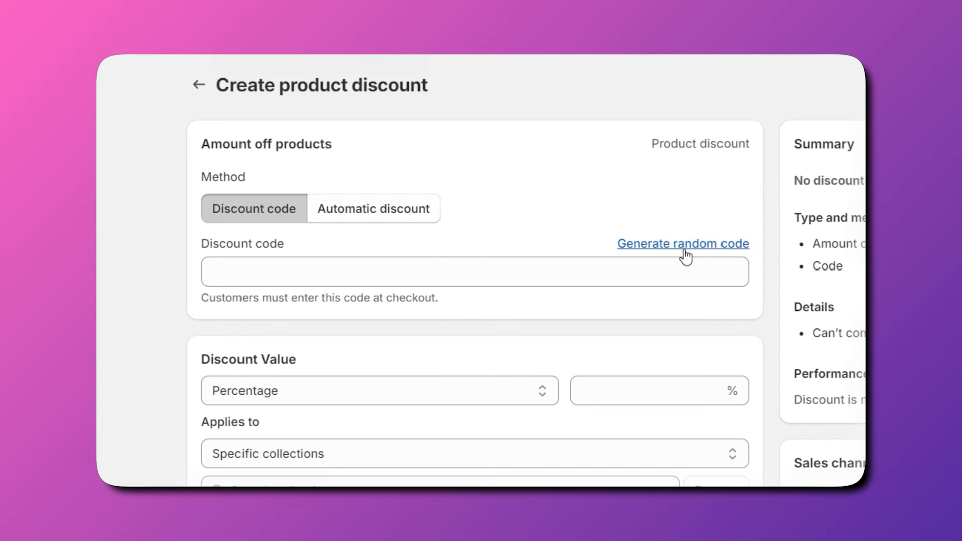
{"action": "left_click", "coordinate": [709, 246]}
{"action": "left_click", "coordinate": [443, 267]}
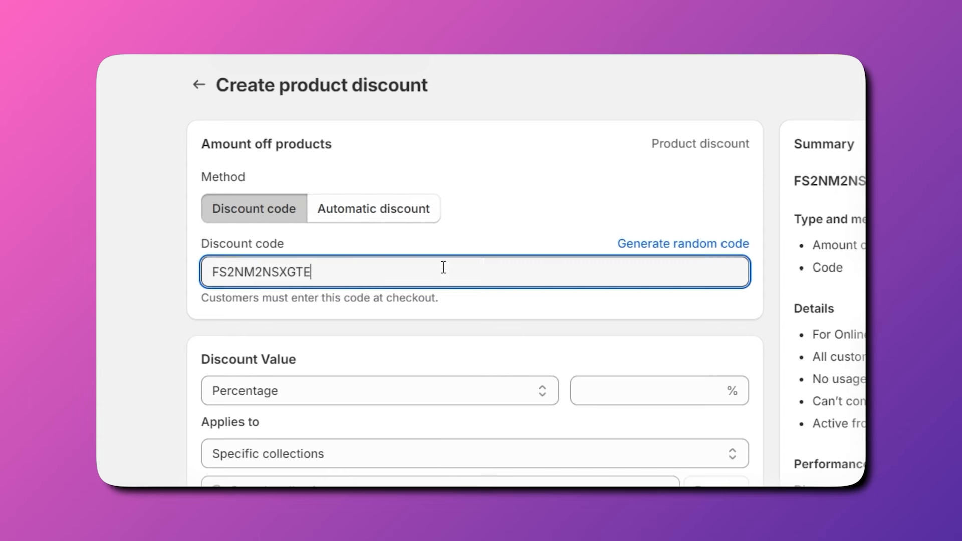
{"action": "left_click_drag", "start_coordinate": [444, 266], "coordinate": [195, 269]}
{"action": "key", "text": "BackSpace"}
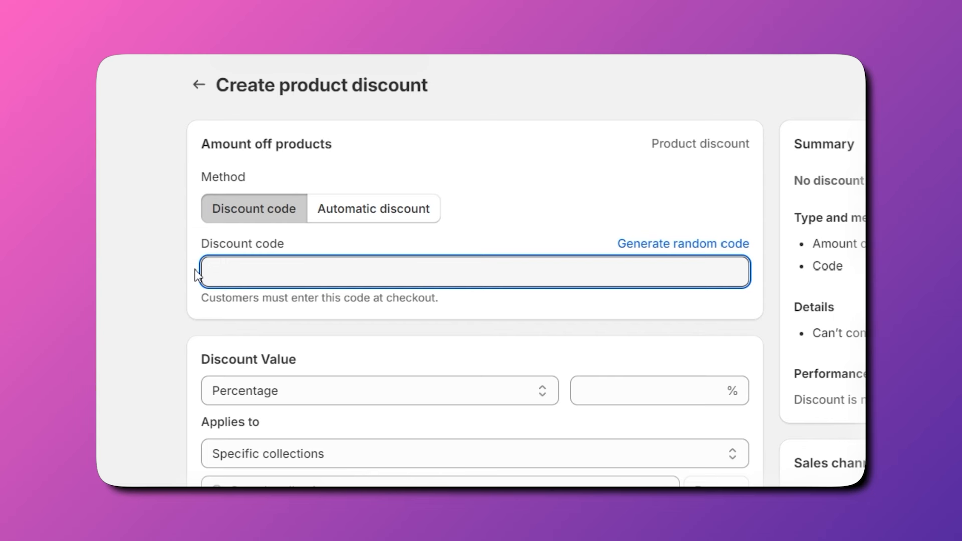
{"action": "type", "text": "Dis 50"}
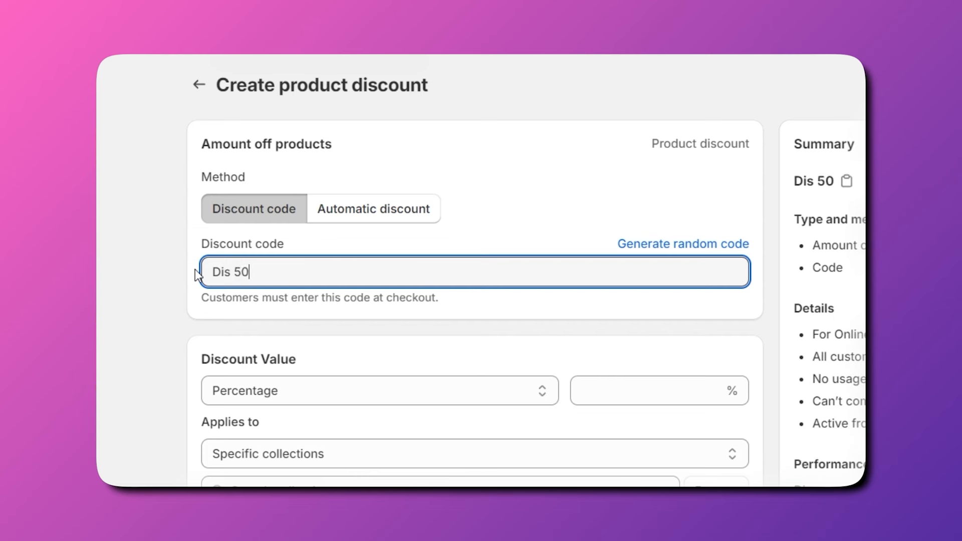
{"action": "key", "text": "BackSpace"}
{"action": "key", "text": "BackSpace"}
{"action": "key", "text": "BackSpace"}
{"action": "type", "text": "50%"}
{"action": "left_click", "coordinate": [629, 396]}
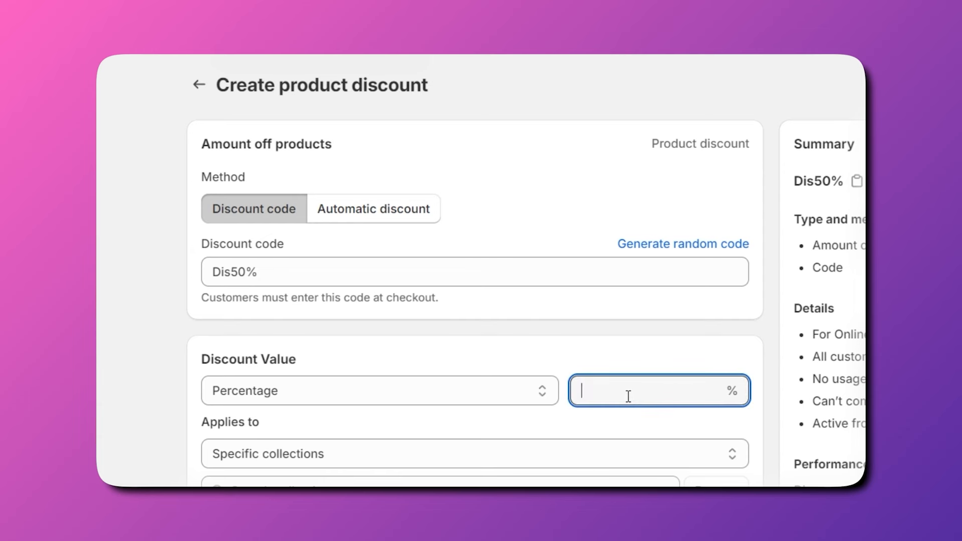
{"action": "type", "text": "50"}
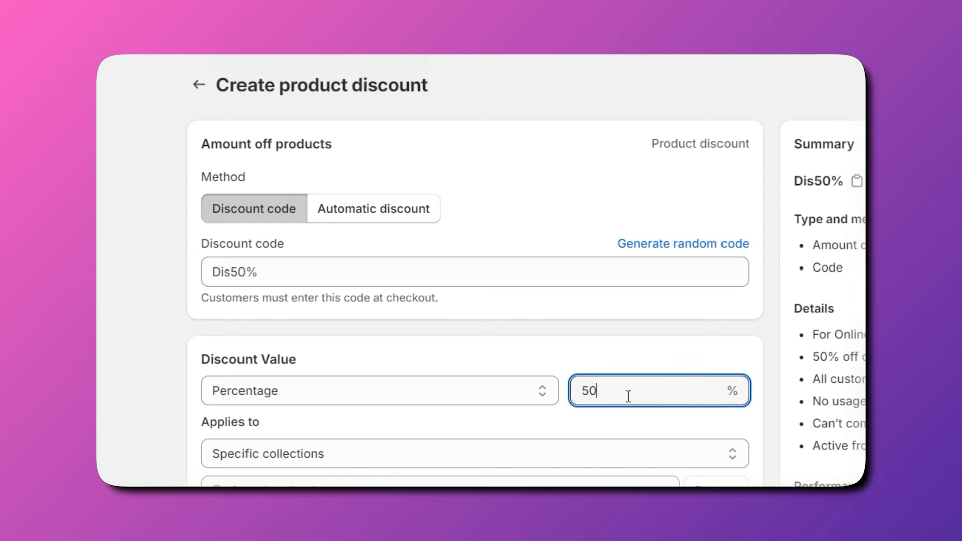
{"action": "key", "text": "BackSpace"}
{"action": "key", "text": "BackSpace"}
{"action": "type", "text": "20"}
Limit the discount to the Oversized Smash Club Tee with Drop Shoulders, all three variants.
{"action": "scroll", "coordinate": [488, 409], "scroll_direction": "down", "scroll_amount": 1}
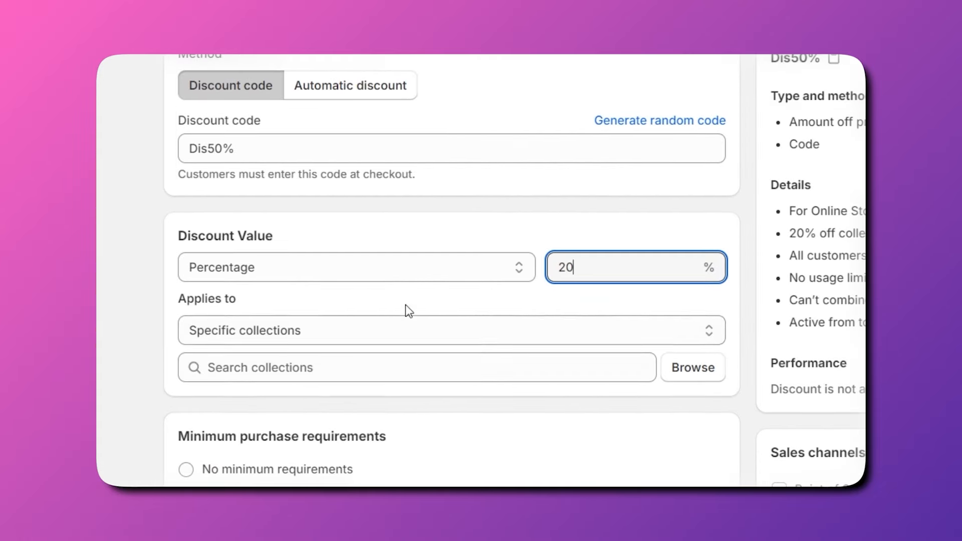
{"action": "left_click", "coordinate": [284, 289]}
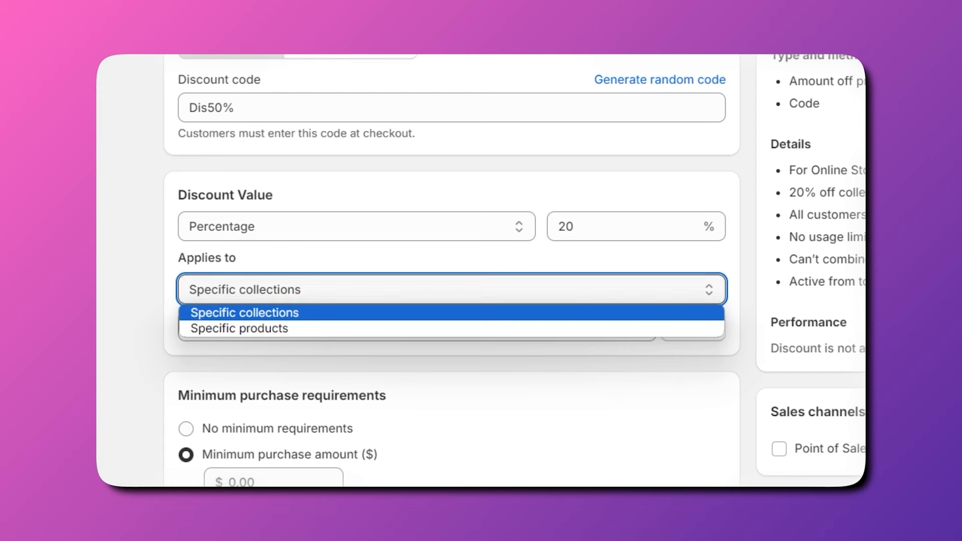
{"action": "left_click", "coordinate": [188, 293]}
{"action": "left_click", "coordinate": [648, 292]}
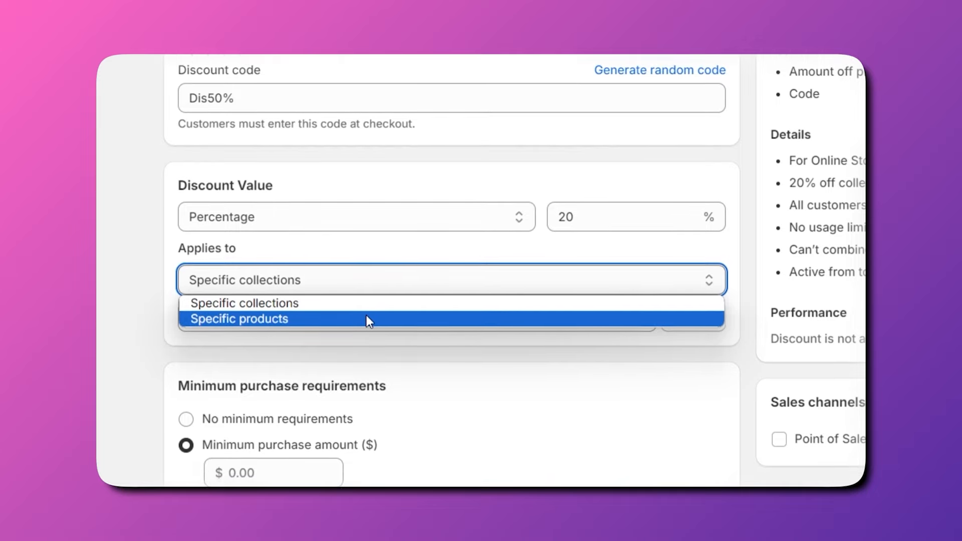
{"action": "left_click", "coordinate": [366, 306]}
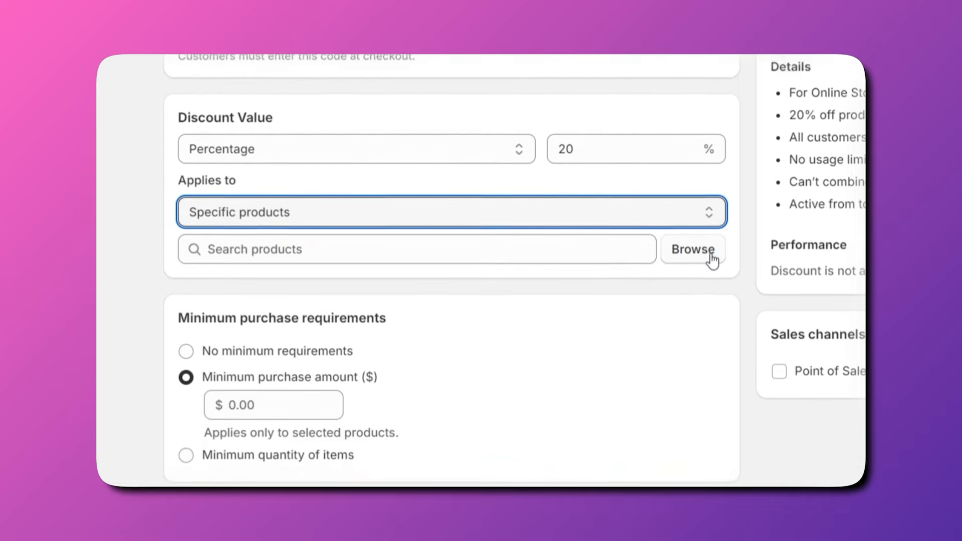
{"action": "left_click", "coordinate": [700, 251]}
{"action": "left_click", "coordinate": [233, 158]}
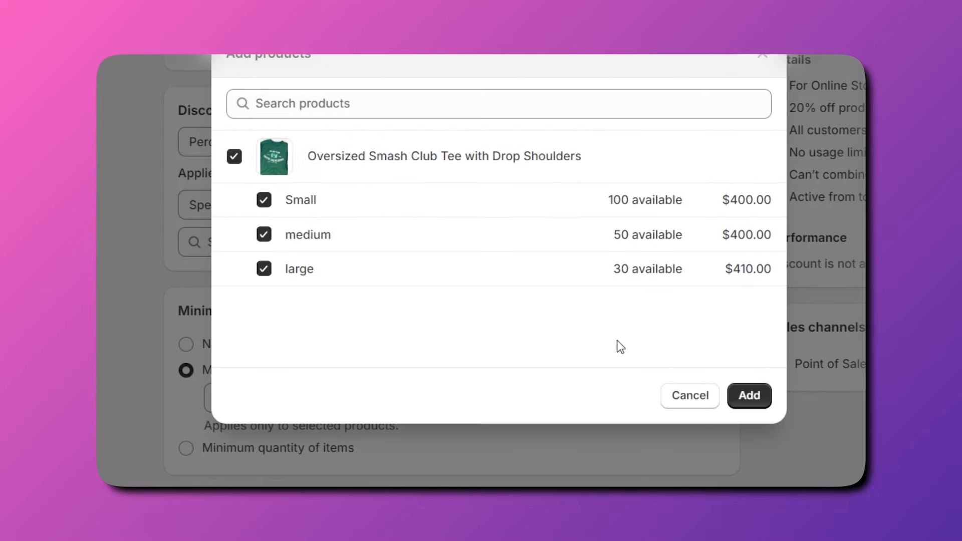
{"action": "left_click", "coordinate": [741, 399]}
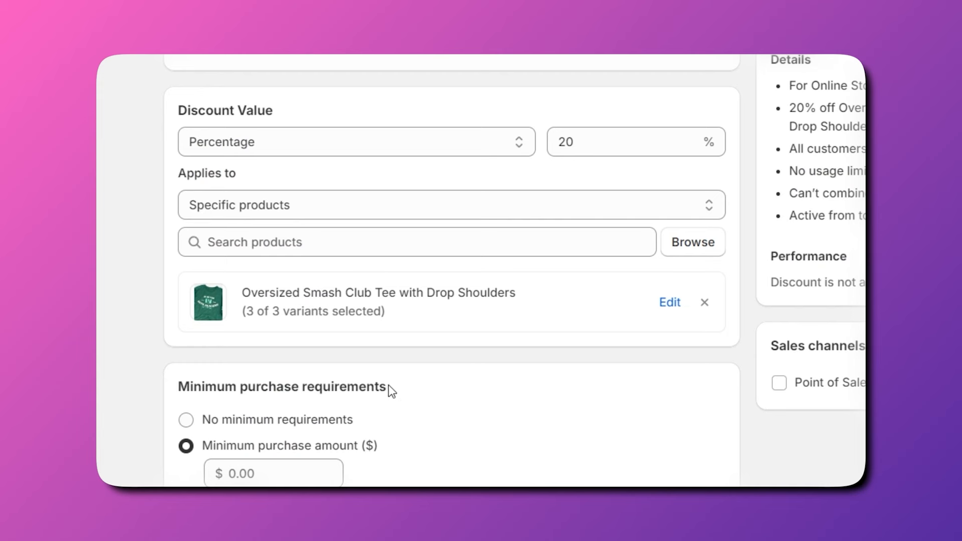
{"action": "scroll", "coordinate": [351, 396], "scroll_direction": "down", "scroll_amount": 2}
{"action": "scroll", "coordinate": [308, 404], "scroll_direction": "down", "scroll_amount": 4}
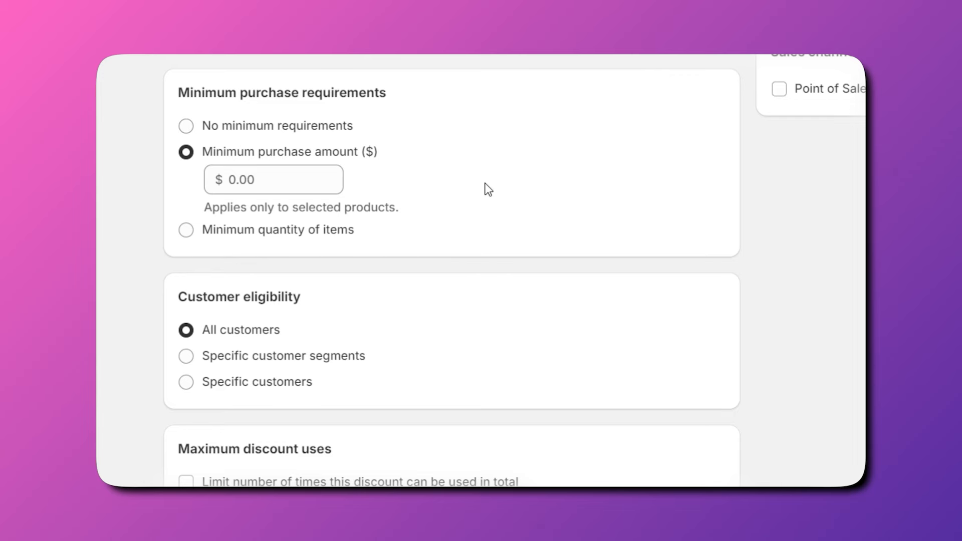
{"action": "scroll", "coordinate": [571, 219], "scroll_direction": "up", "scroll_amount": 5}
{"action": "scroll", "coordinate": [574, 221], "scroll_direction": "down", "scroll_amount": 3}
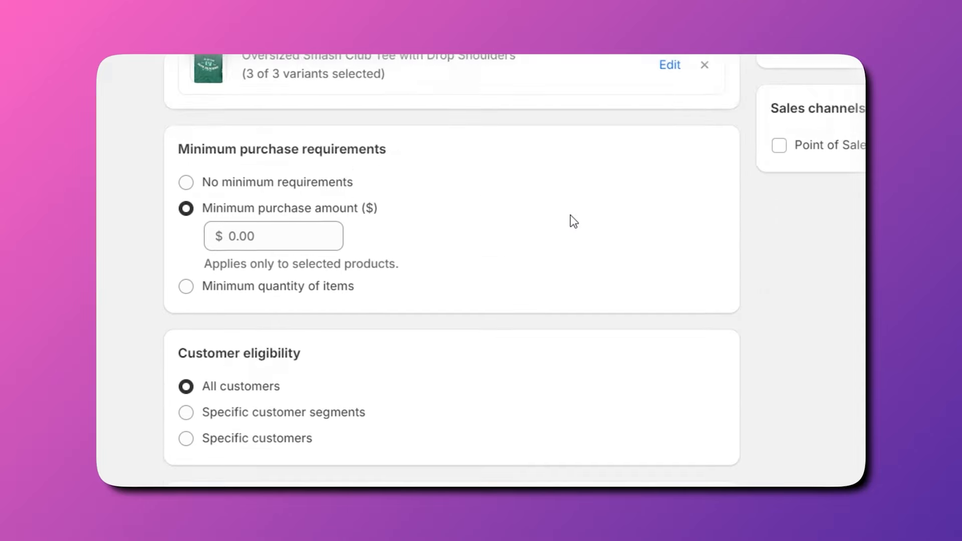
{"action": "scroll", "coordinate": [574, 221], "scroll_direction": "down", "scroll_amount": 3}
{"action": "scroll", "coordinate": [571, 221], "scroll_direction": "up", "scroll_amount": 3}
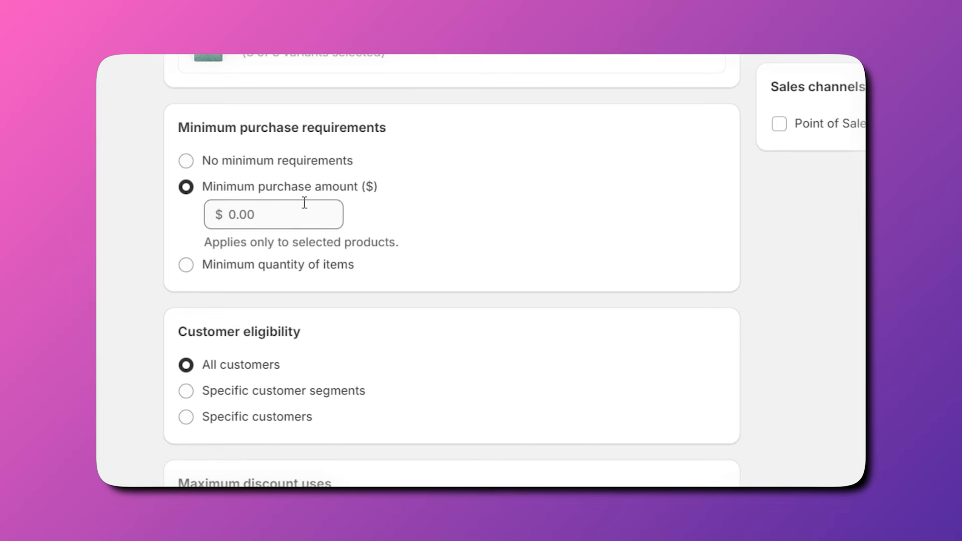
{"action": "left_click", "coordinate": [251, 213]}
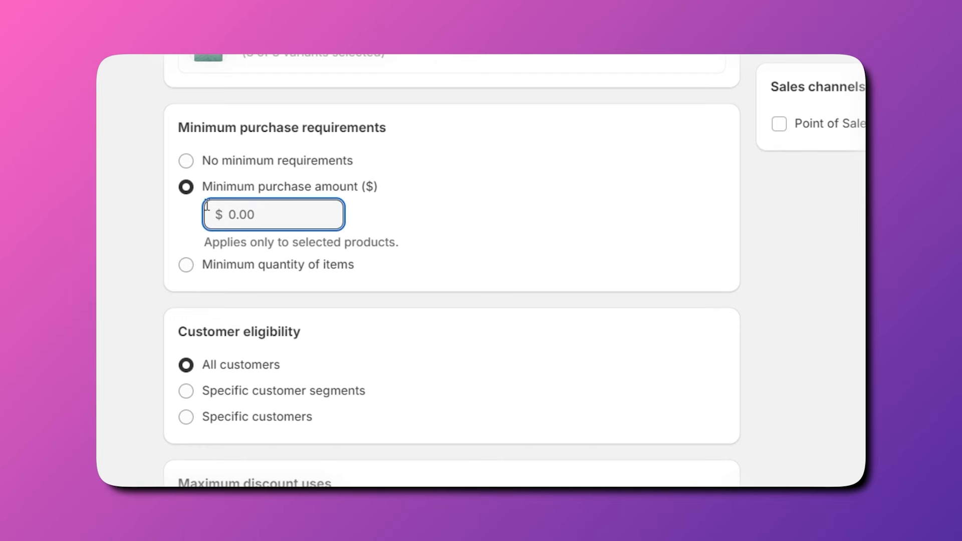
{"action": "scroll", "coordinate": [208, 203], "scroll_direction": "down", "scroll_amount": 2}
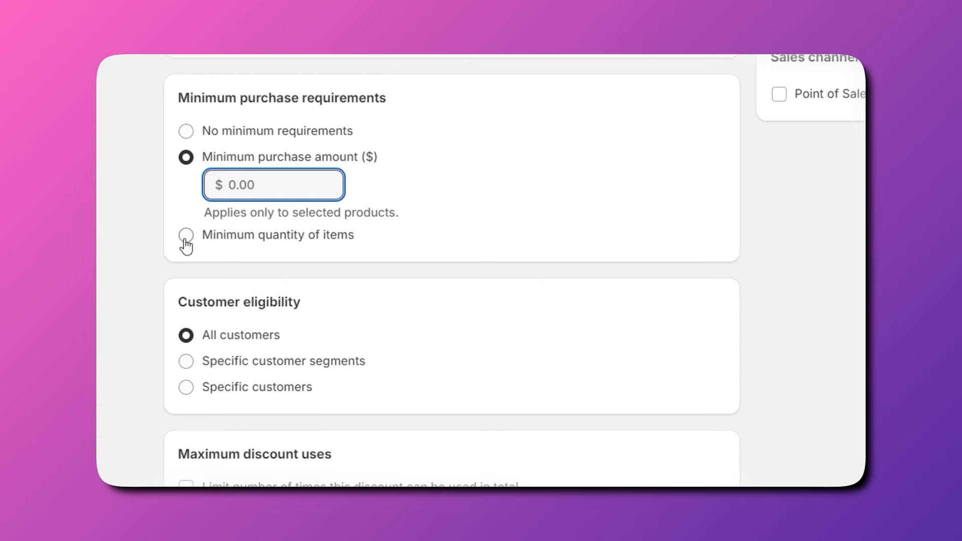
{"action": "scroll", "coordinate": [183, 237], "scroll_direction": "down", "scroll_amount": 2}
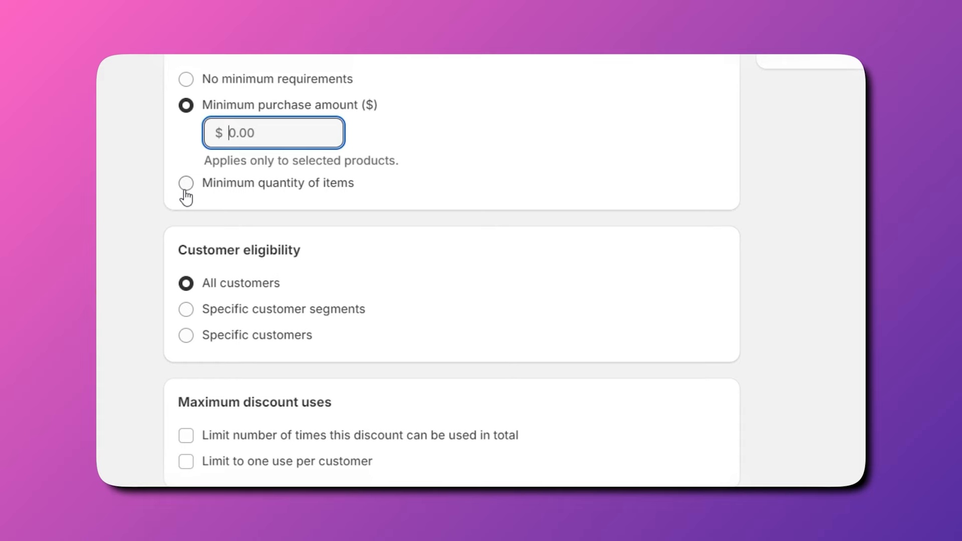
{"action": "scroll", "coordinate": [186, 197], "scroll_direction": "down", "scroll_amount": 5}
{"action": "scroll", "coordinate": [200, 221], "scroll_direction": "up", "scroll_amount": 3}
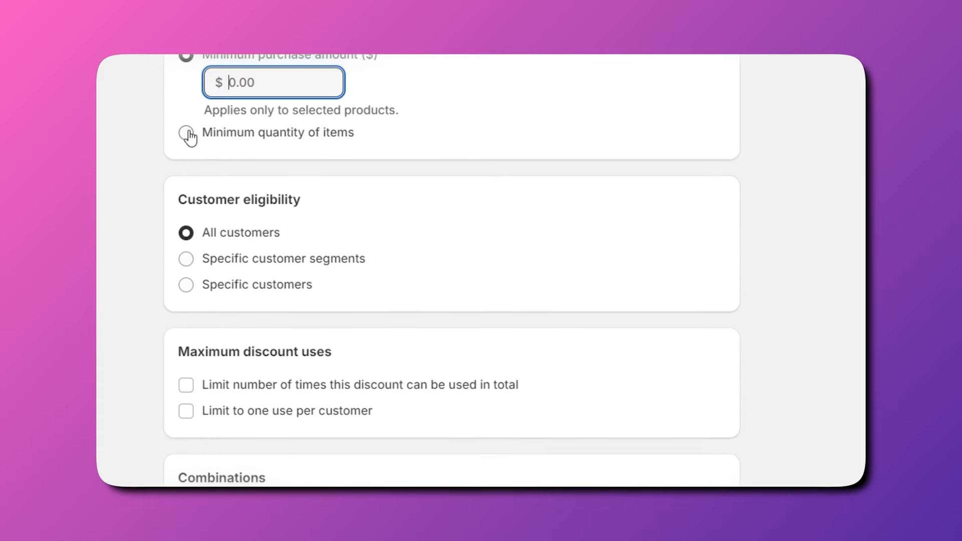
{"action": "scroll", "coordinate": [189, 136], "scroll_direction": "down", "scroll_amount": 3}
{"action": "scroll", "coordinate": [219, 96], "scroll_direction": "up", "scroll_amount": 1}
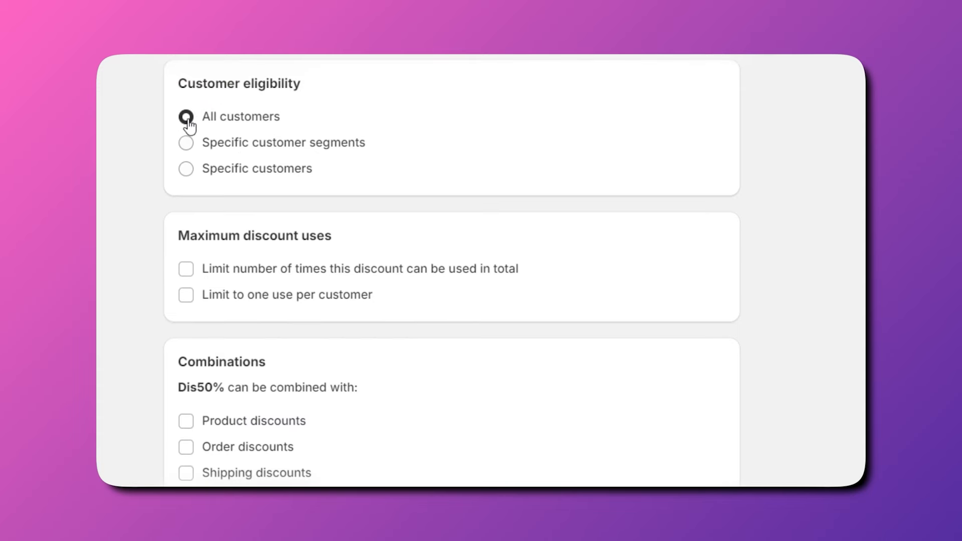
Set Dis50% eligibility to specific customer segments, browsing the segment list without adding any.
{"action": "left_click", "coordinate": [190, 146]}
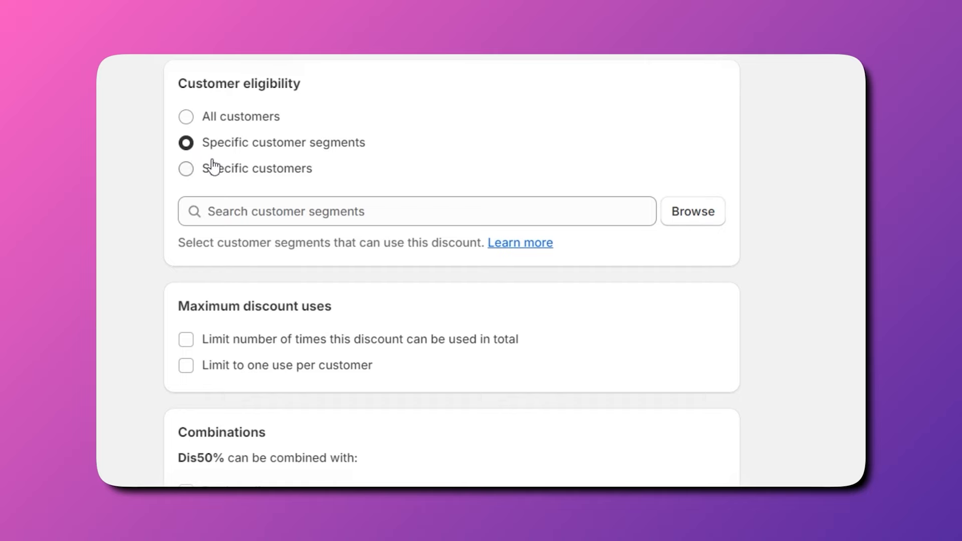
{"action": "left_click", "coordinate": [413, 211]}
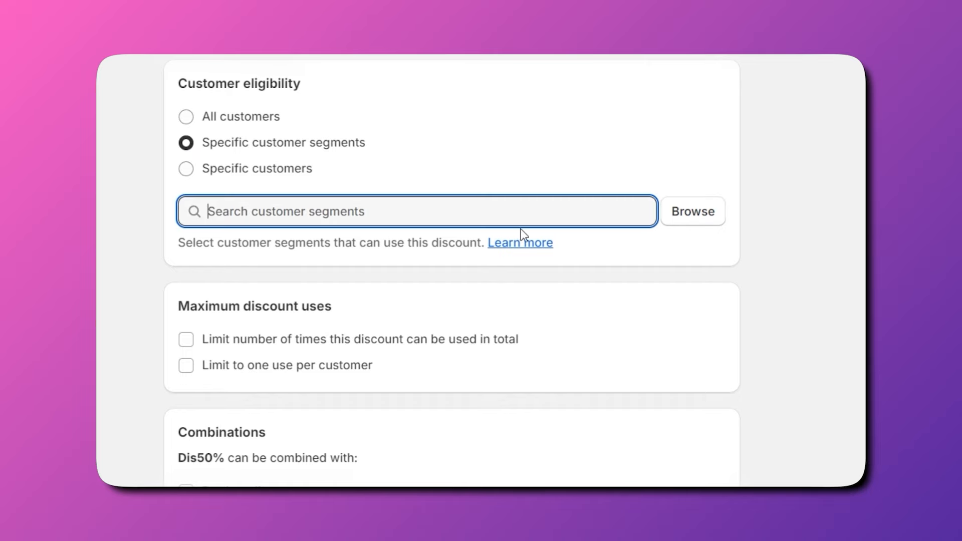
{"action": "left_click", "coordinate": [693, 216]}
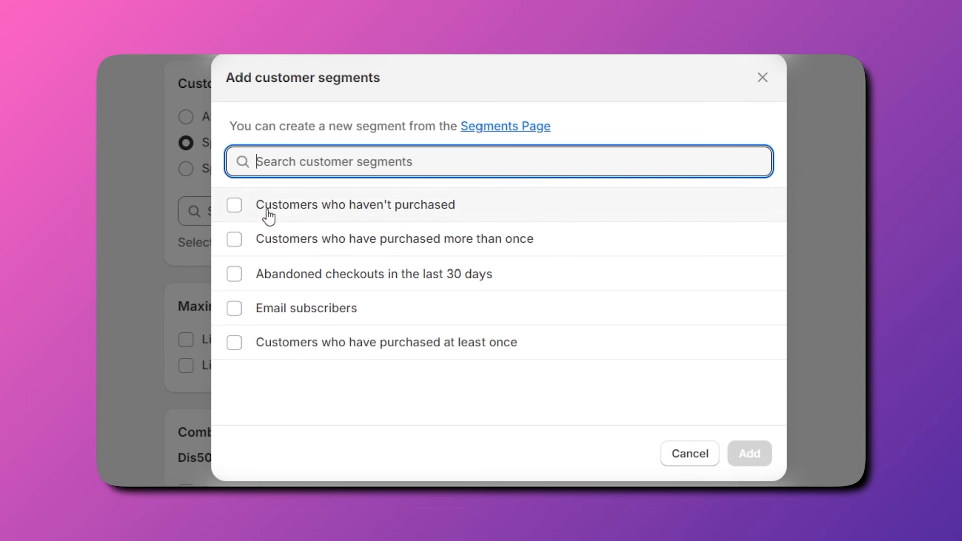
{"action": "left_click", "coordinate": [763, 77]}
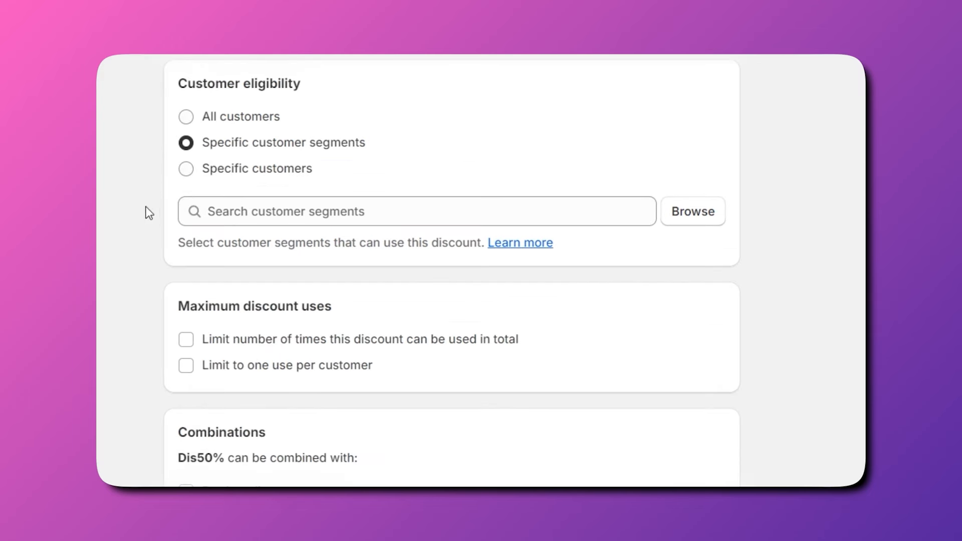
{"action": "left_click", "coordinate": [193, 172]}
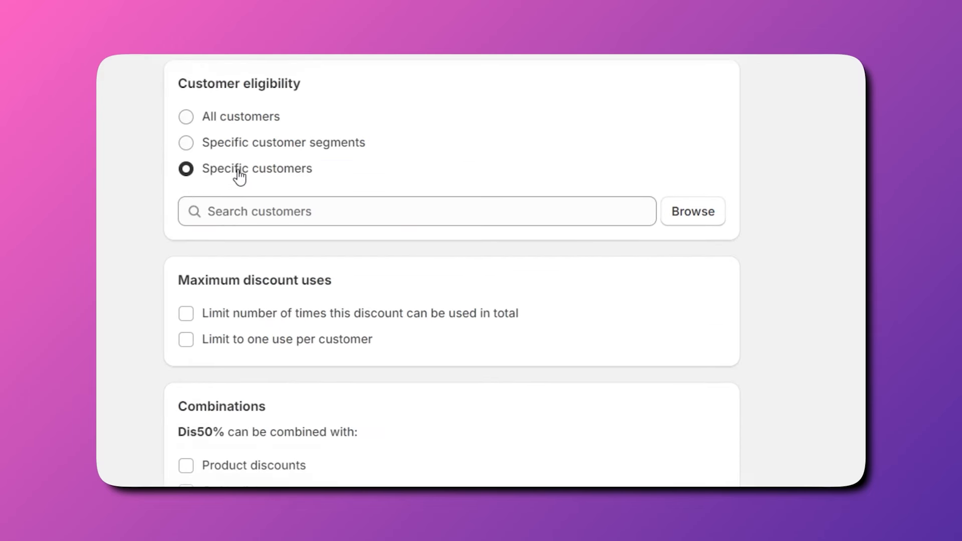
{"action": "left_click", "coordinate": [185, 142]}
{"action": "left_click", "coordinate": [697, 220]}
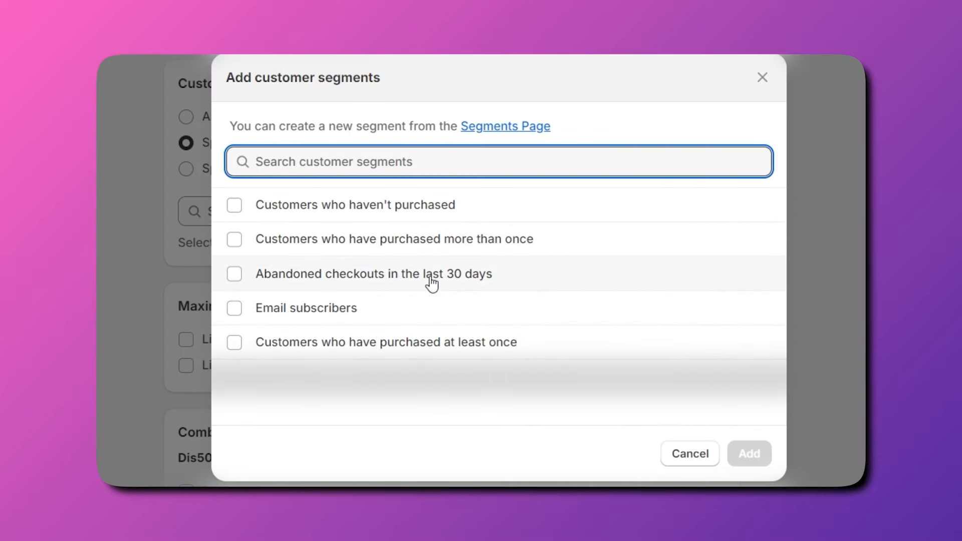
{"action": "left_click", "coordinate": [690, 453]}
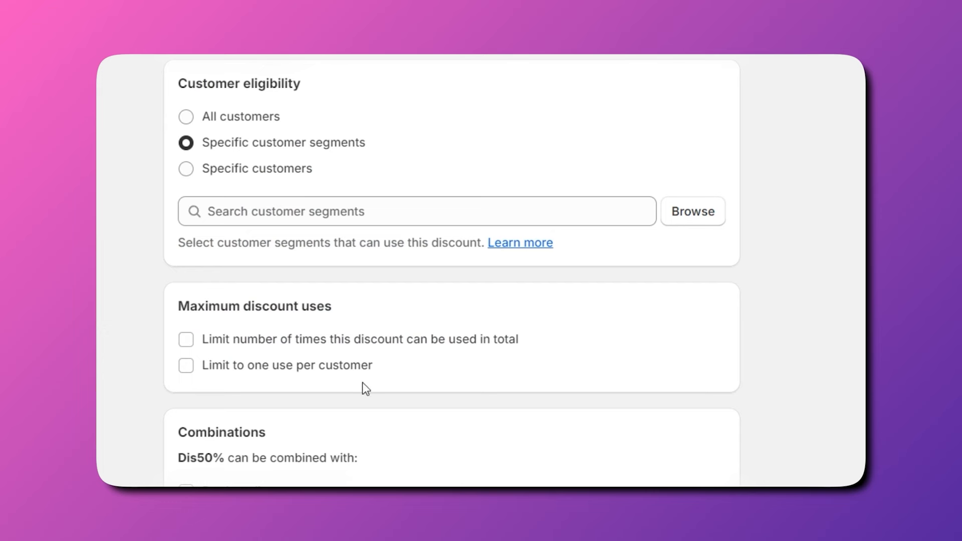
{"action": "scroll", "coordinate": [361, 386], "scroll_direction": "down", "scroll_amount": 2}
{"action": "scroll", "coordinate": [354, 388], "scroll_direction": "down", "scroll_amount": 1}
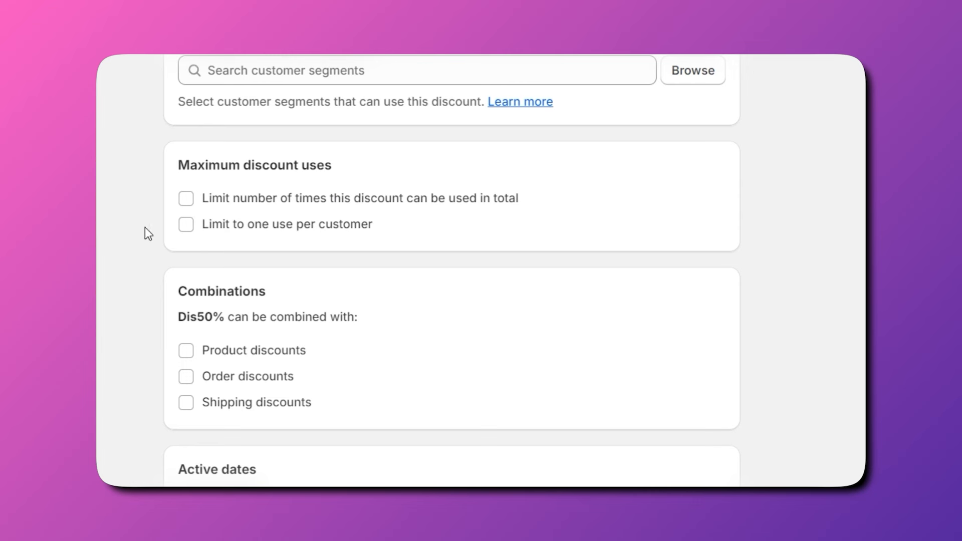
Limit the Dis50% code to one use per customer.
{"action": "left_click", "coordinate": [187, 225]}
{"action": "scroll", "coordinate": [491, 295], "scroll_direction": "down", "scroll_amount": 1}
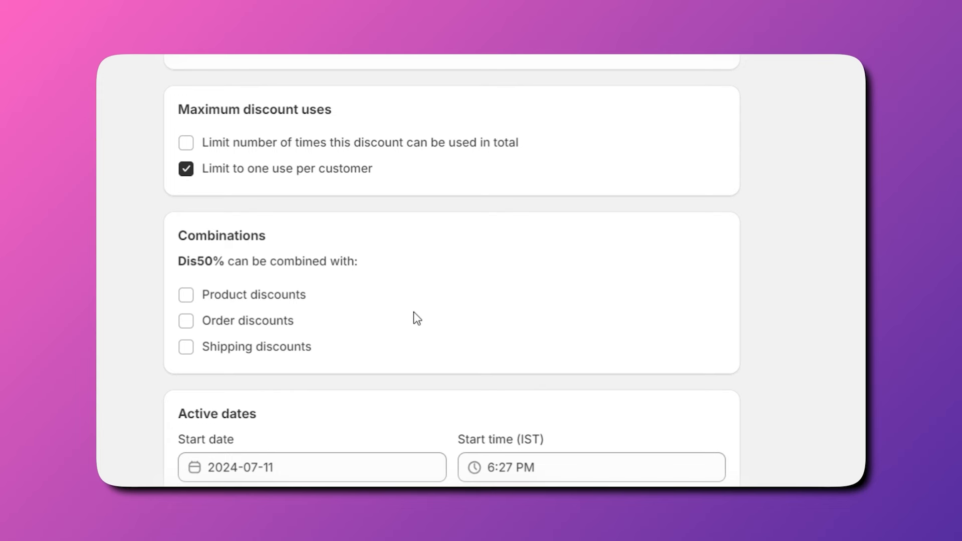
{"action": "scroll", "coordinate": [369, 436], "scroll_direction": "down", "scroll_amount": 3}
Keep 2024-07-11 as the start date and enable an end date for the discount.
{"action": "left_click", "coordinate": [299, 375]}
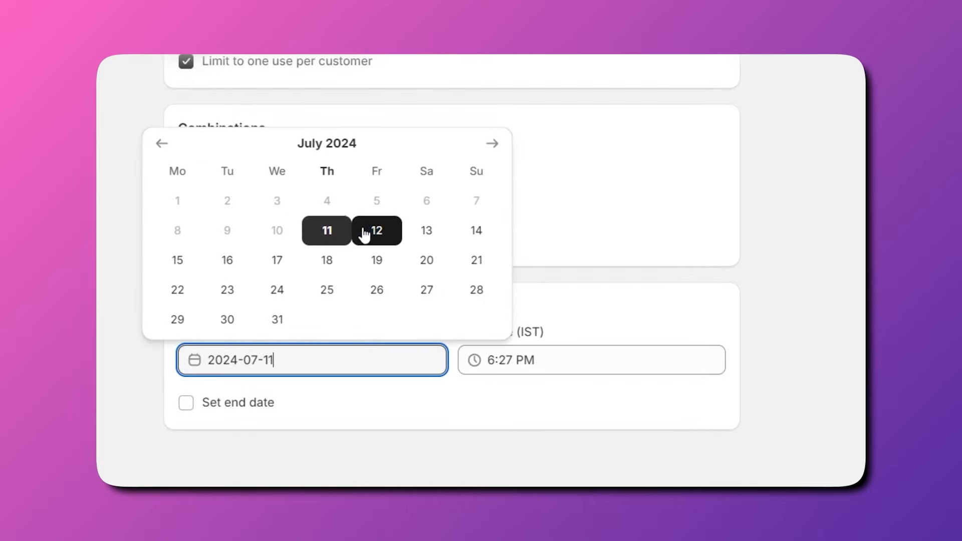
{"action": "left_click", "coordinate": [634, 284]}
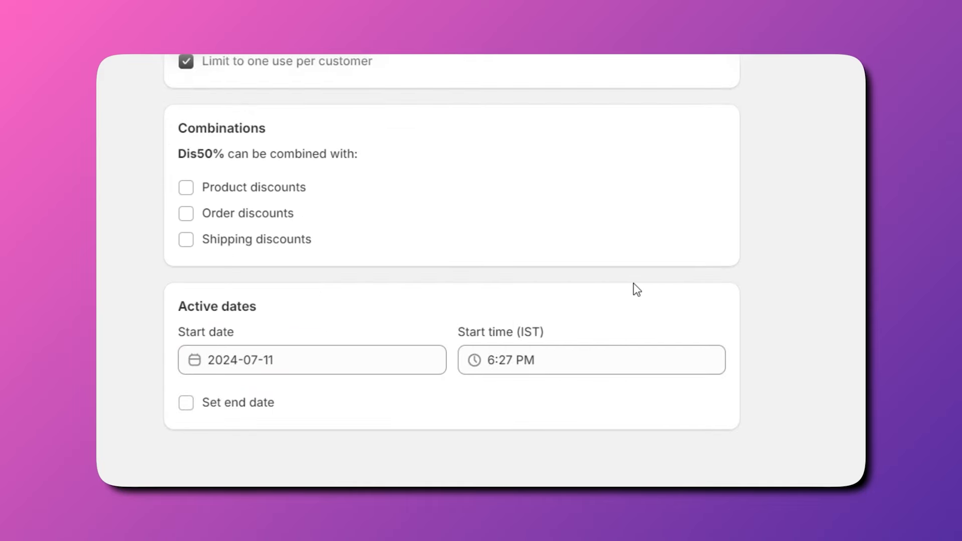
{"action": "left_click", "coordinate": [186, 403]}
{"action": "scroll", "coordinate": [303, 415], "scroll_direction": "down", "scroll_amount": 2}
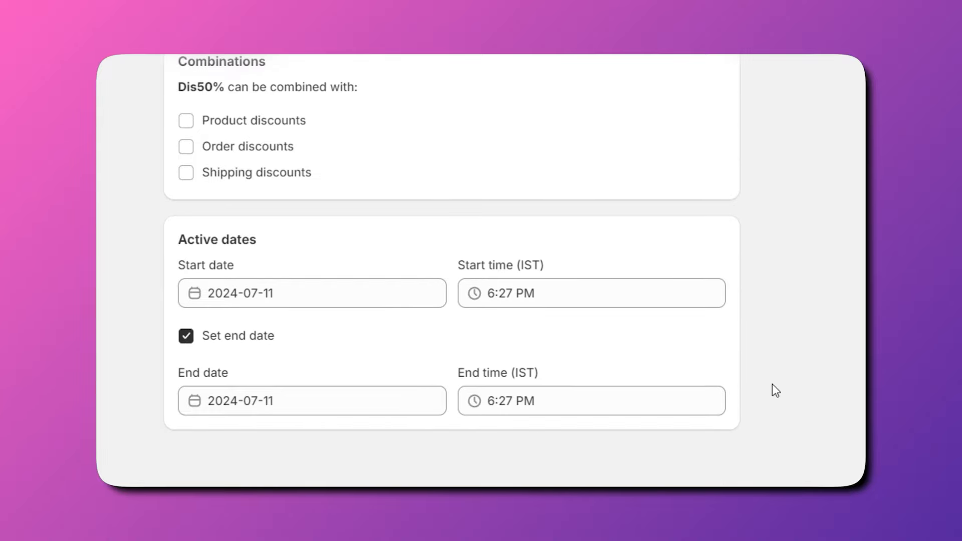
{"action": "scroll", "coordinate": [453, 271], "scroll_direction": "up", "scroll_amount": 15}
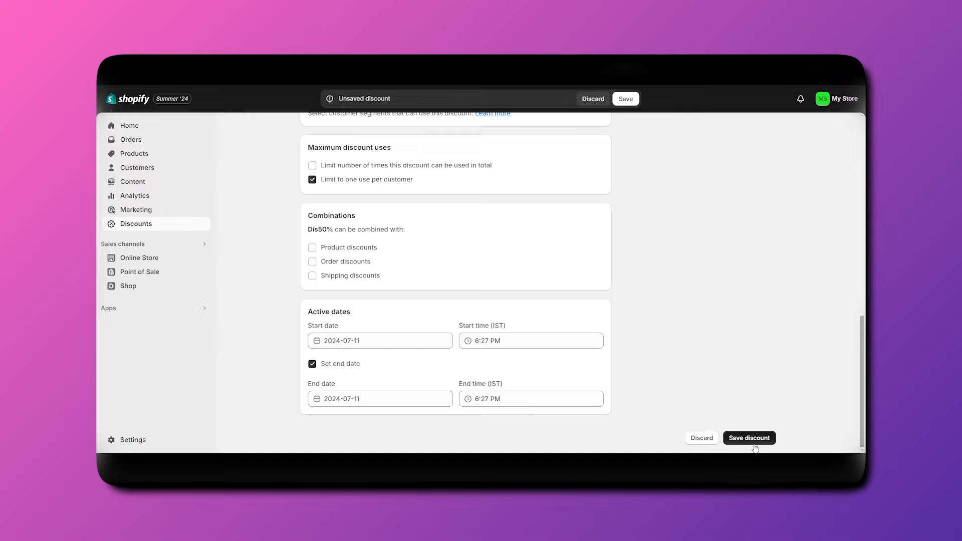
Remove the minimum purchase requirement from Dis50% and retry saving it.
{"action": "left_click", "coordinate": [750, 437]}
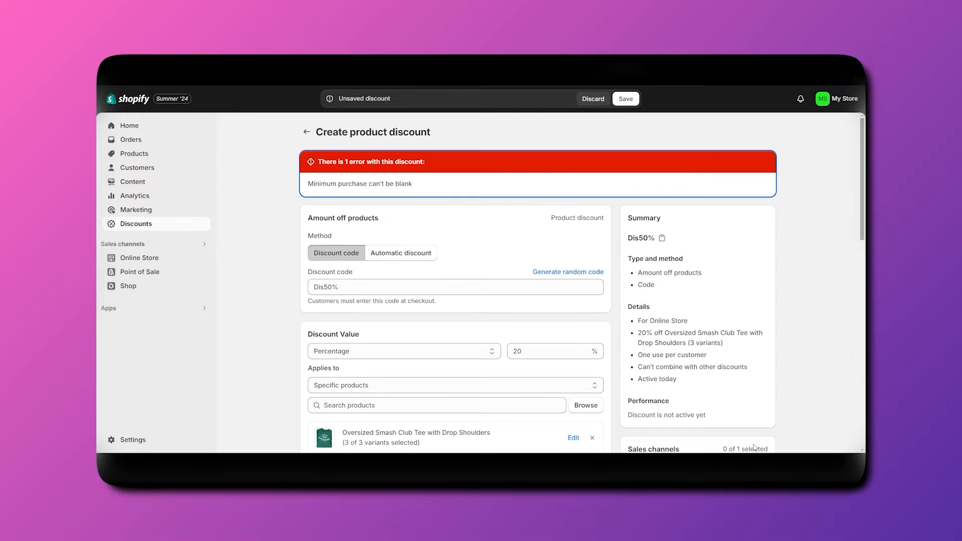
{"action": "left_click", "coordinate": [362, 184]}
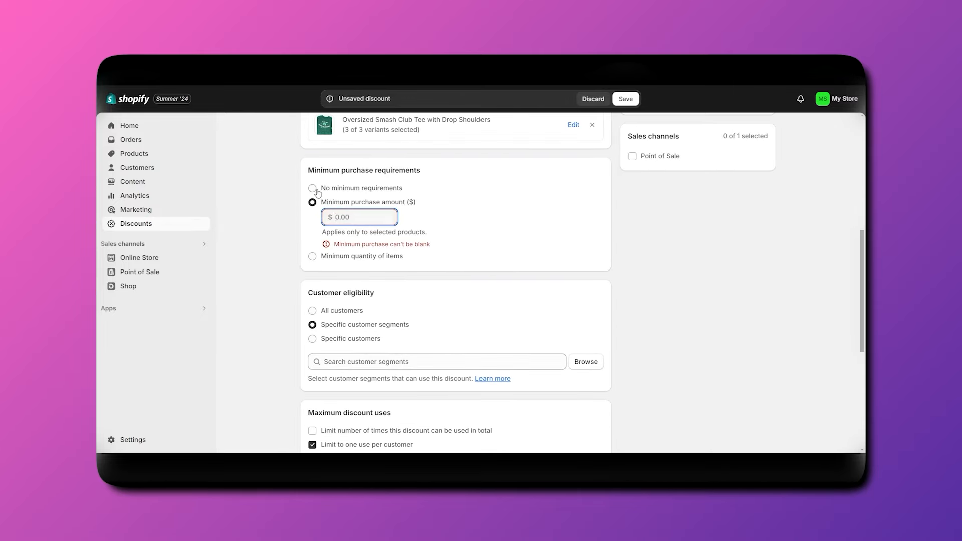
{"action": "left_click", "coordinate": [312, 188]}
{"action": "scroll", "coordinate": [670, 344], "scroll_direction": "down", "scroll_amount": 5}
{"action": "left_click", "coordinate": [743, 436]}
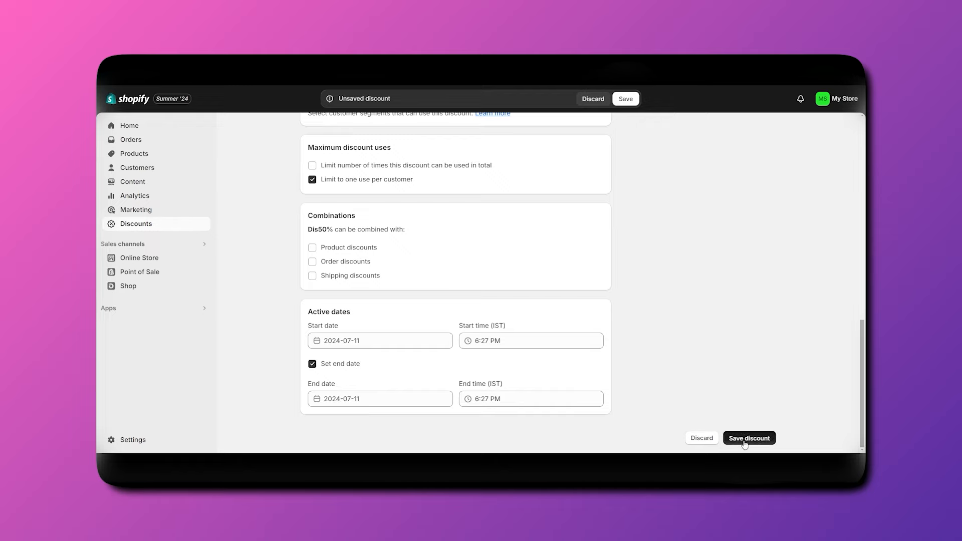
Make the discount available to all customers and save Dis50%.
{"action": "scroll", "coordinate": [429, 338], "scroll_direction": "down", "scroll_amount": 10}
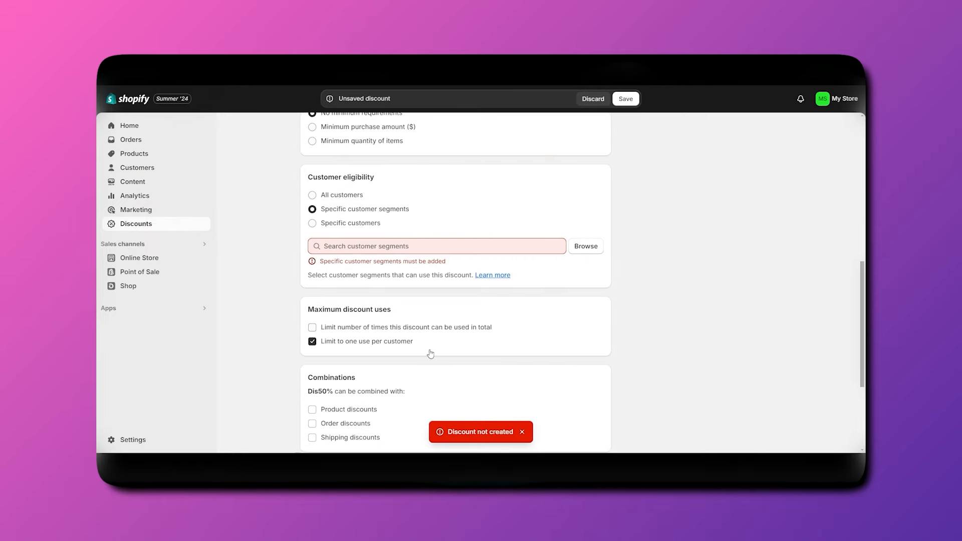
{"action": "left_click", "coordinate": [312, 159]}
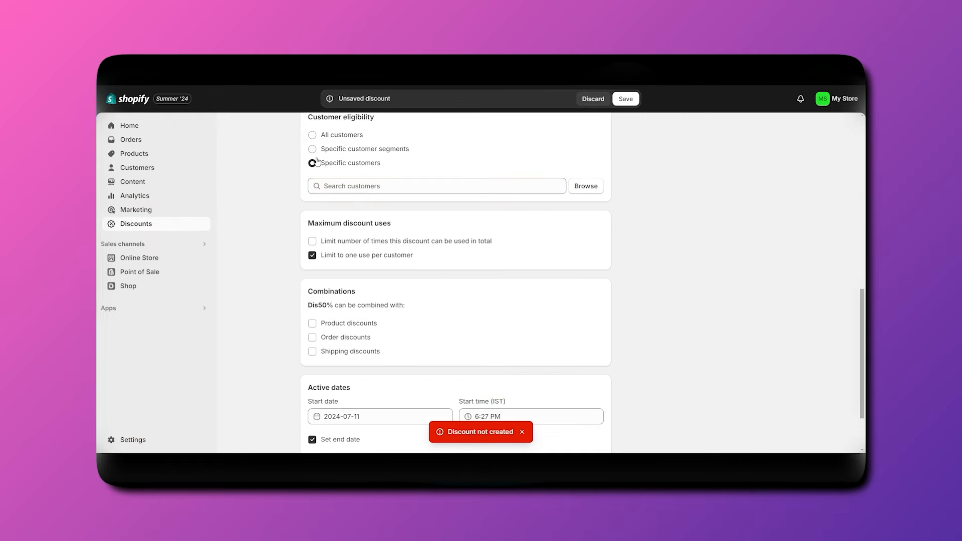
{"action": "scroll", "coordinate": [311, 168], "scroll_direction": "up", "scroll_amount": 1}
{"action": "left_click", "coordinate": [312, 174]}
{"action": "scroll", "coordinate": [368, 228], "scroll_direction": "down", "scroll_amount": 2}
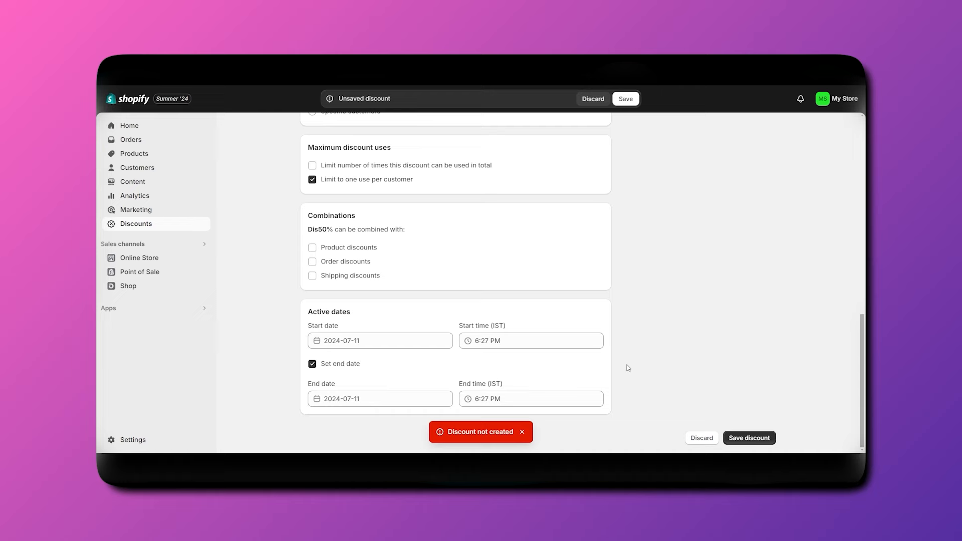
{"action": "left_click", "coordinate": [748, 439]}
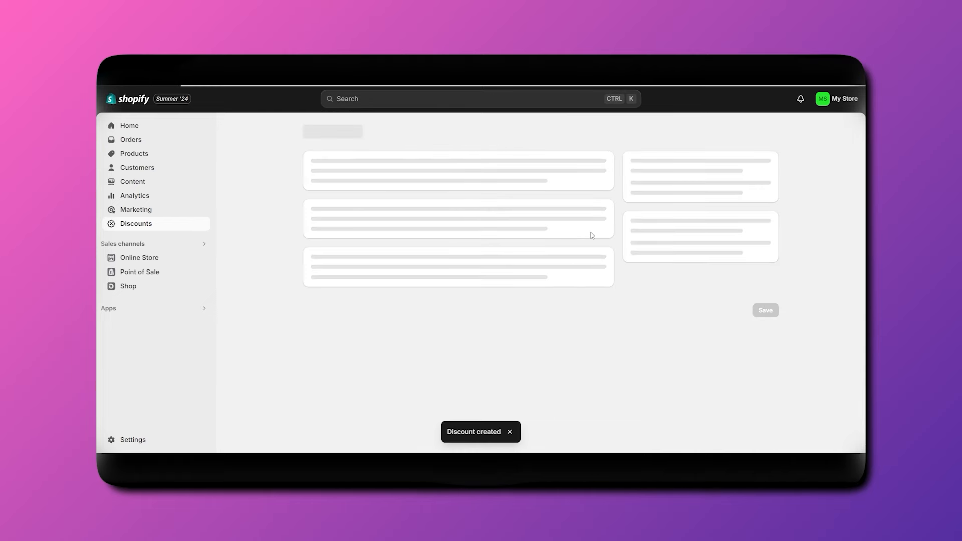
Return to the Discounts list and start creating another discount.
{"action": "left_click", "coordinate": [306, 132]}
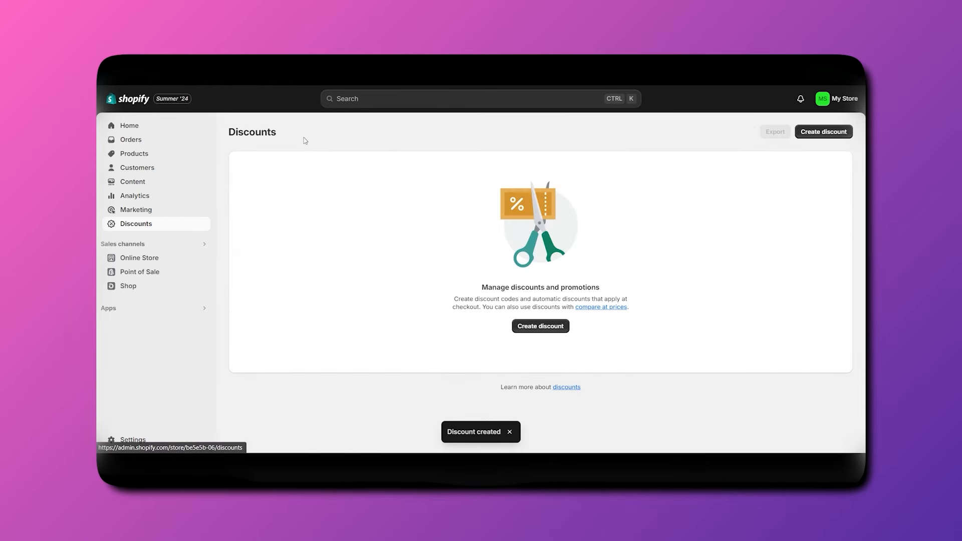
{"action": "left_click", "coordinate": [807, 131]}
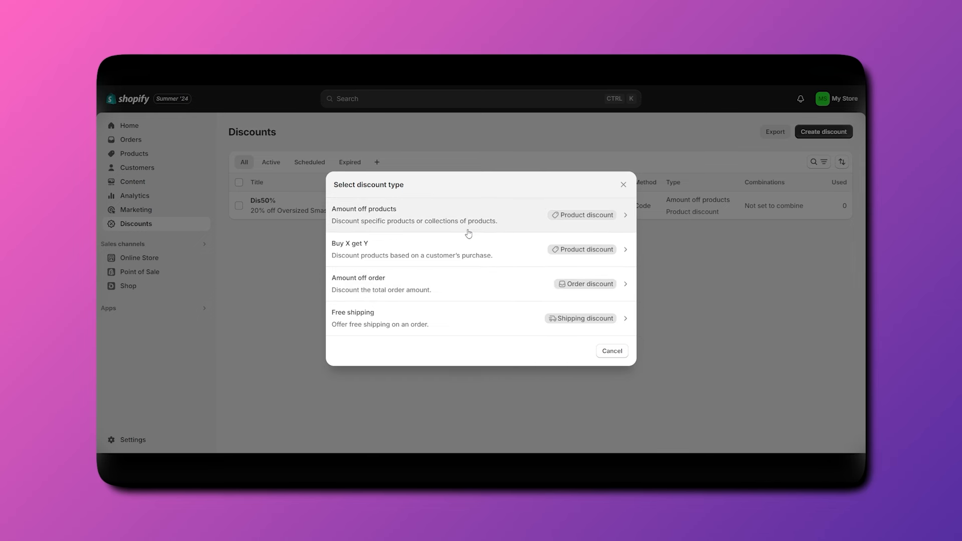
Pick Free shipping, look over the shipping discount form, then leave it unsaved.
{"action": "left_click", "coordinate": [470, 322]}
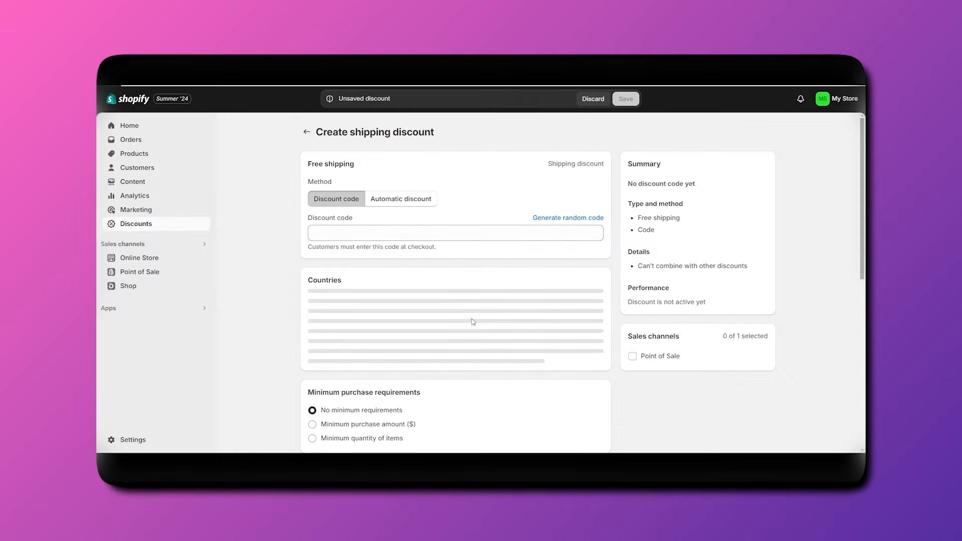
{"action": "scroll", "coordinate": [466, 330], "scroll_direction": "down", "scroll_amount": 5}
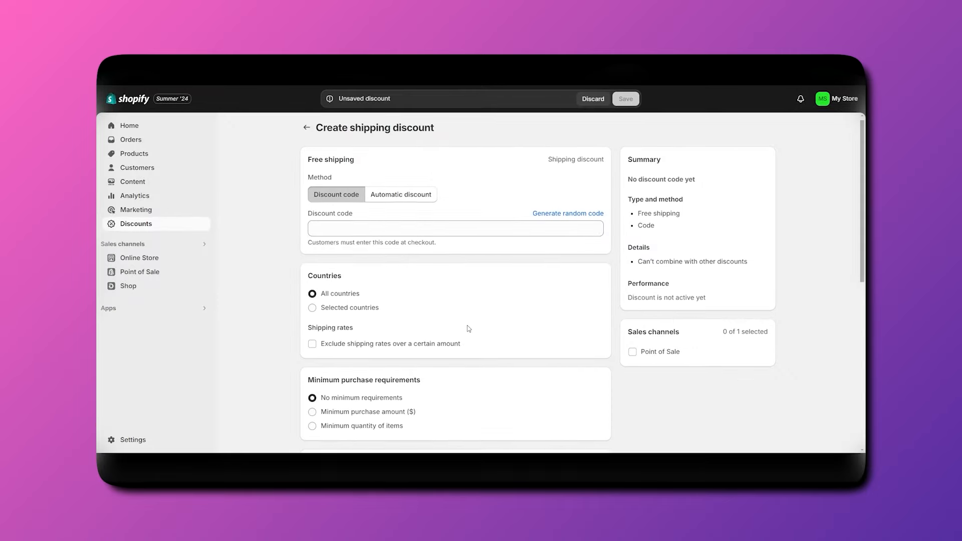
{"action": "scroll", "coordinate": [457, 339], "scroll_direction": "up", "scroll_amount": 5}
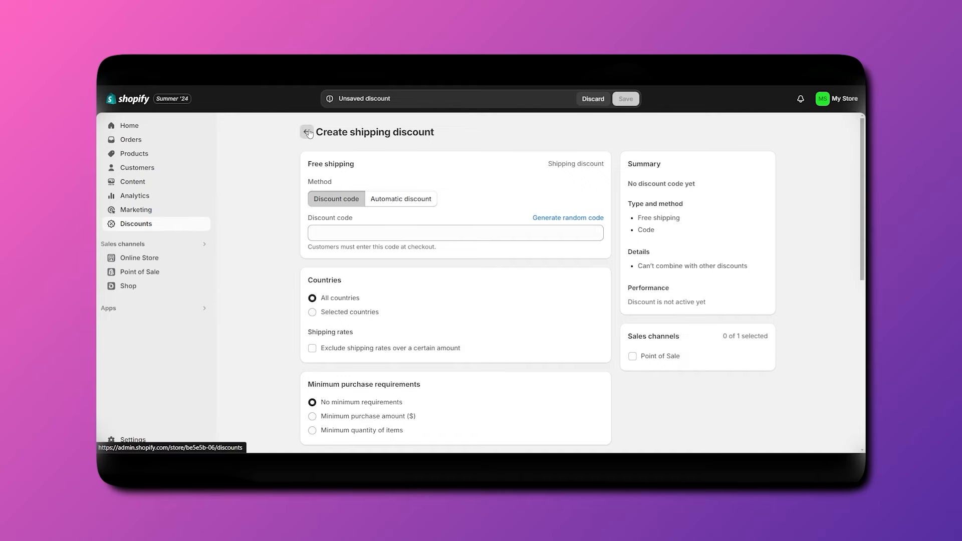
{"action": "left_click", "coordinate": [306, 132]}
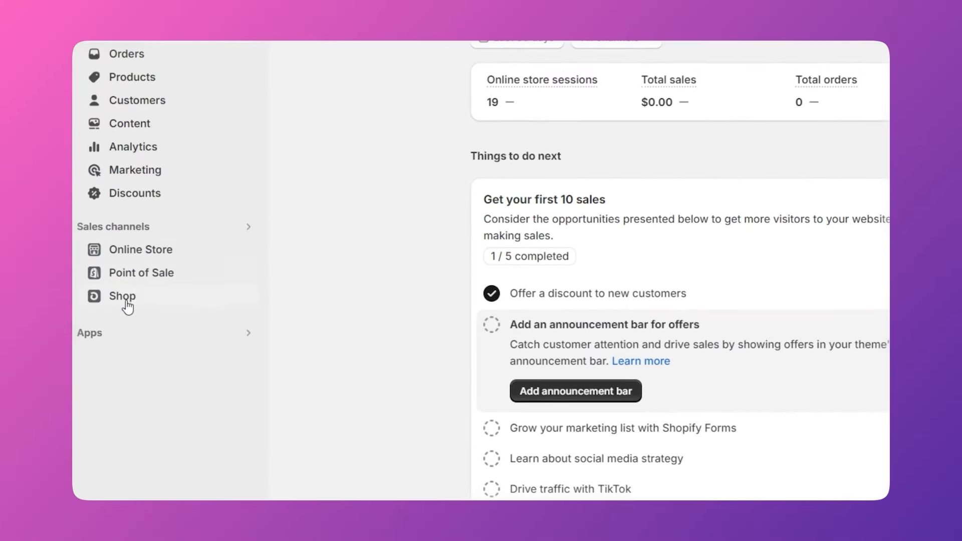
Open Apps and show all recommended apps in the Picked for you list.
{"action": "left_click", "coordinate": [107, 337]}
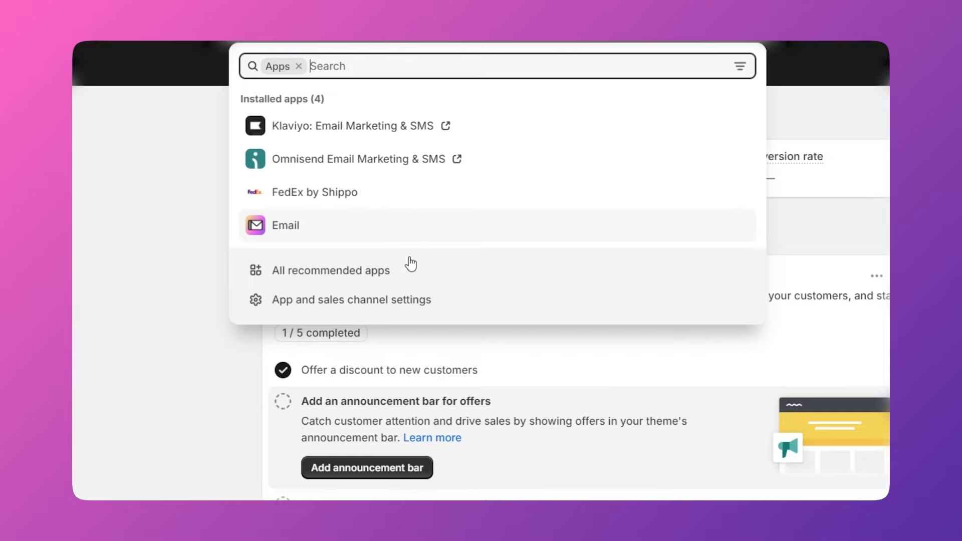
{"action": "left_click", "coordinate": [362, 276]}
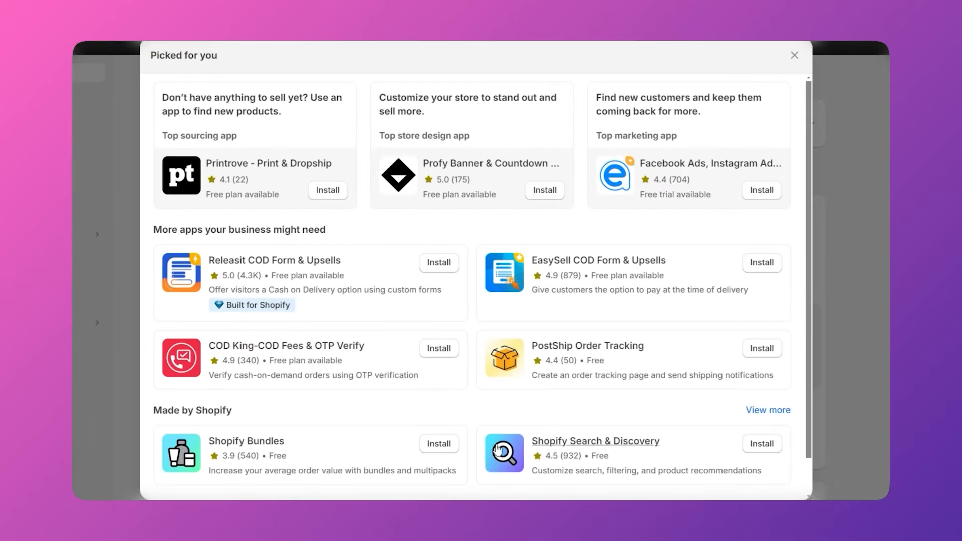
Open the Shopify App Store and search for 'tiktok' apps.
{"action": "scroll", "coordinate": [458, 429], "scroll_direction": "down", "scroll_amount": 2}
{"action": "left_click", "coordinate": [514, 486]}
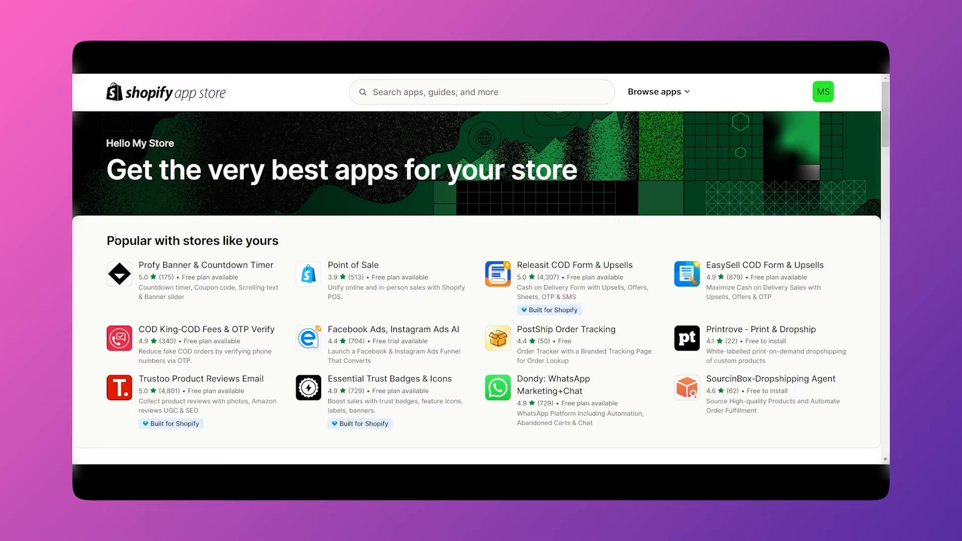
{"action": "scroll", "coordinate": [311, 290], "scroll_direction": "down", "scroll_amount": 2}
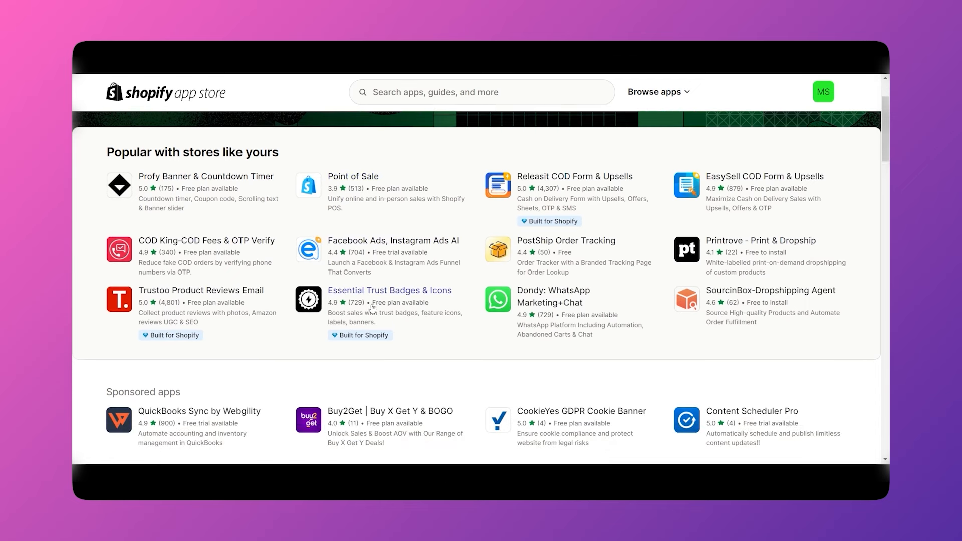
{"action": "scroll", "coordinate": [533, 355], "scroll_direction": "up", "scroll_amount": 2}
{"action": "left_click", "coordinate": [422, 92]}
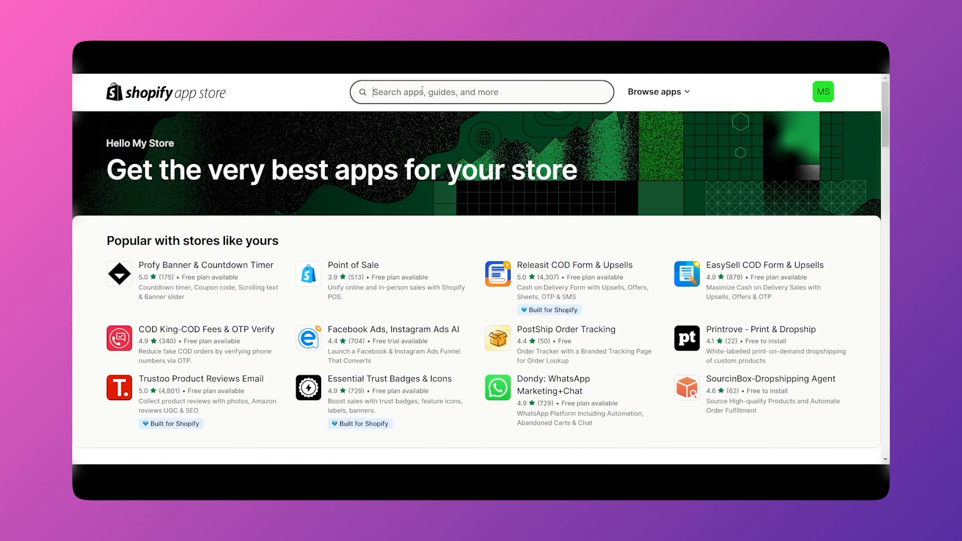
{"action": "type", "text": "tiktok"}
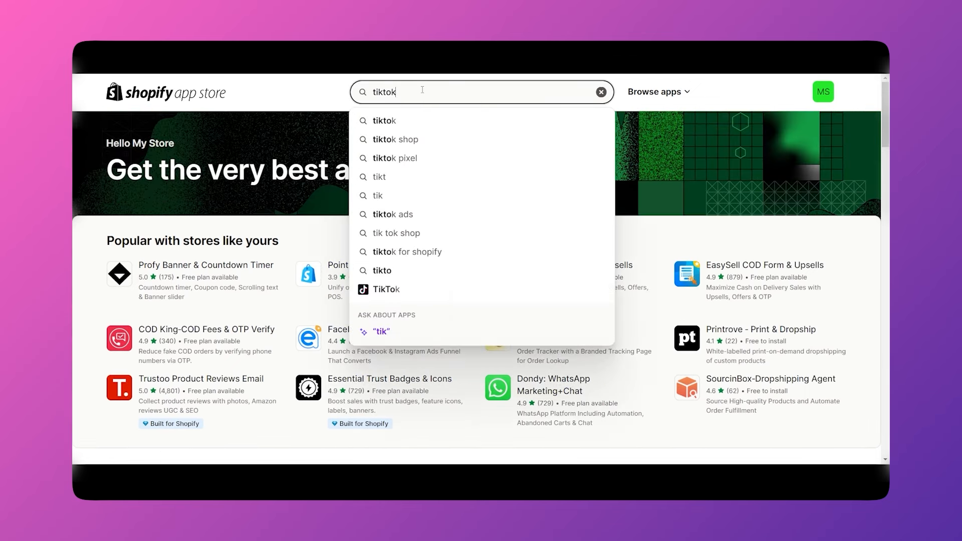
{"action": "key", "text": "Return"}
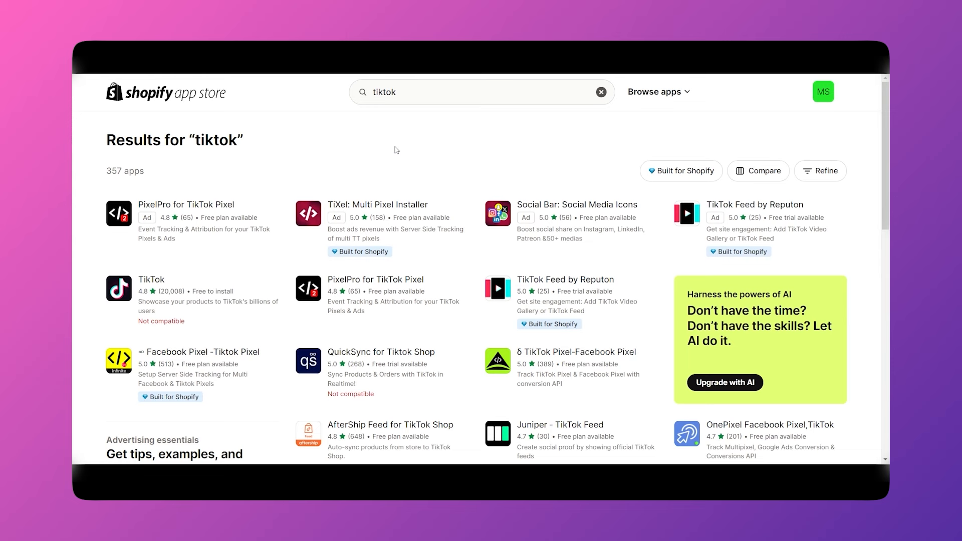
{"action": "scroll", "coordinate": [187, 283], "scroll_direction": "down", "scroll_amount": 1}
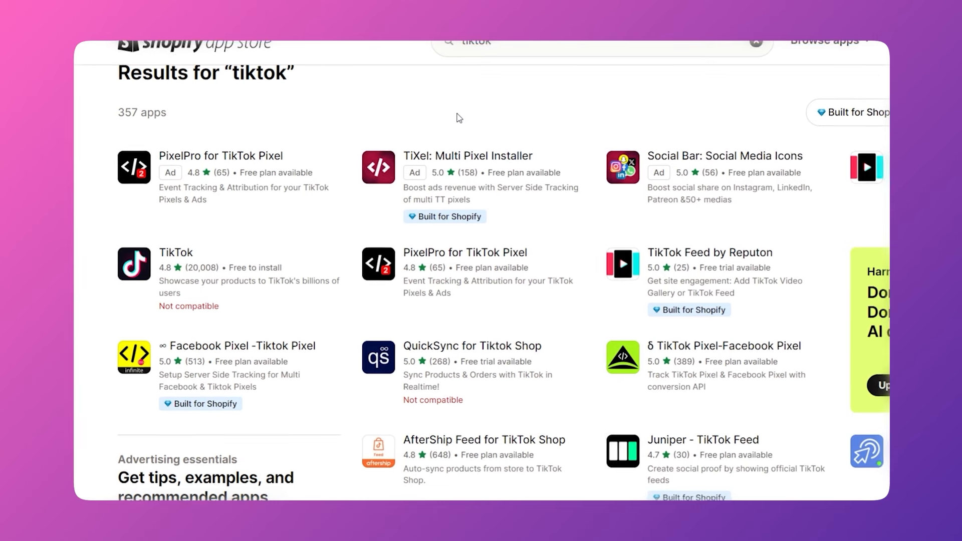
Search 'facebook', open the Facebook & Instagram app and click Install.
{"action": "left_click", "coordinate": [507, 47]}
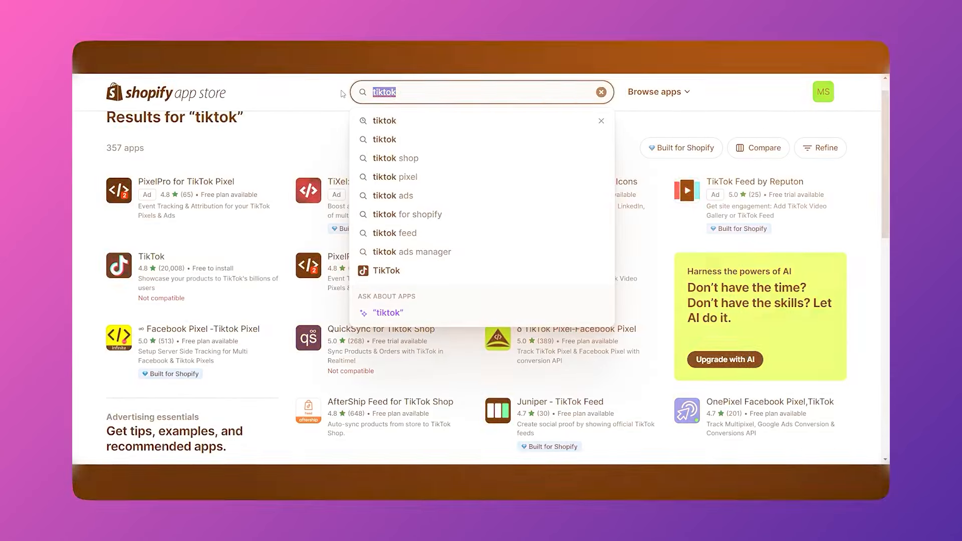
{"action": "type", "text": "facebook"}
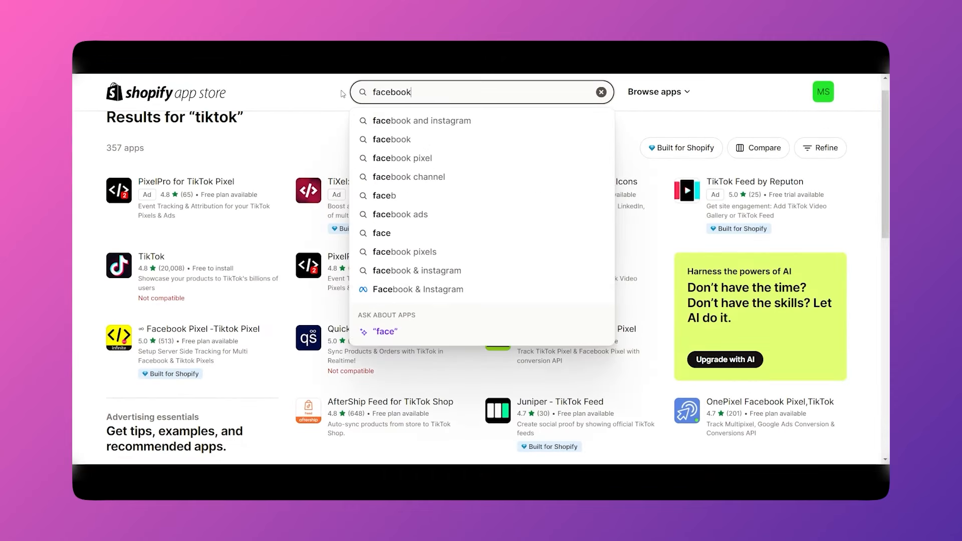
{"action": "key", "text": "Return"}
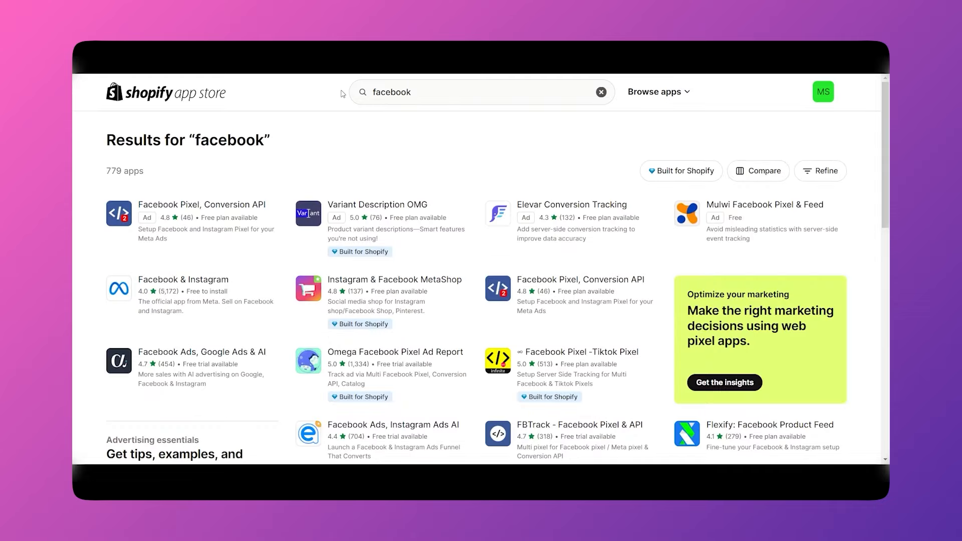
{"action": "left_click", "coordinate": [211, 284]}
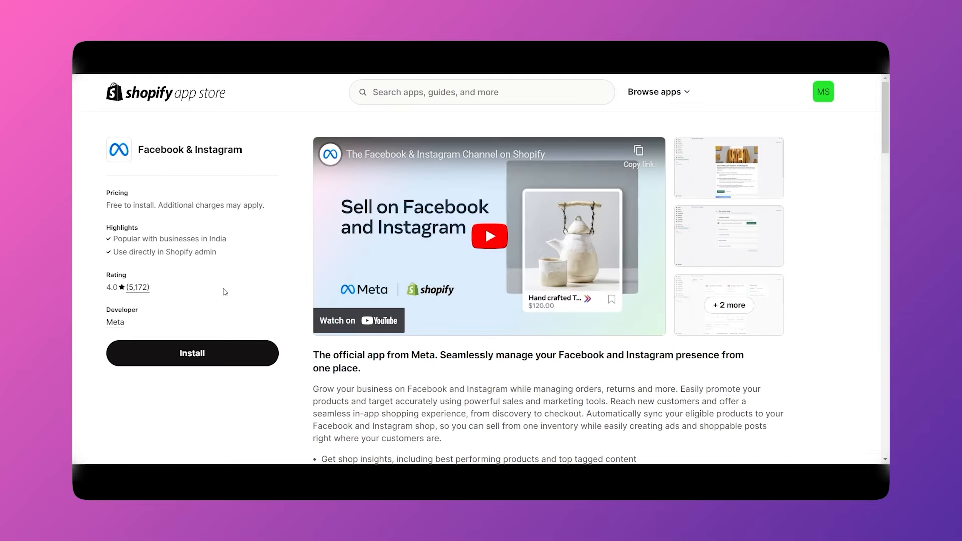
{"action": "left_click", "coordinate": [200, 353]}
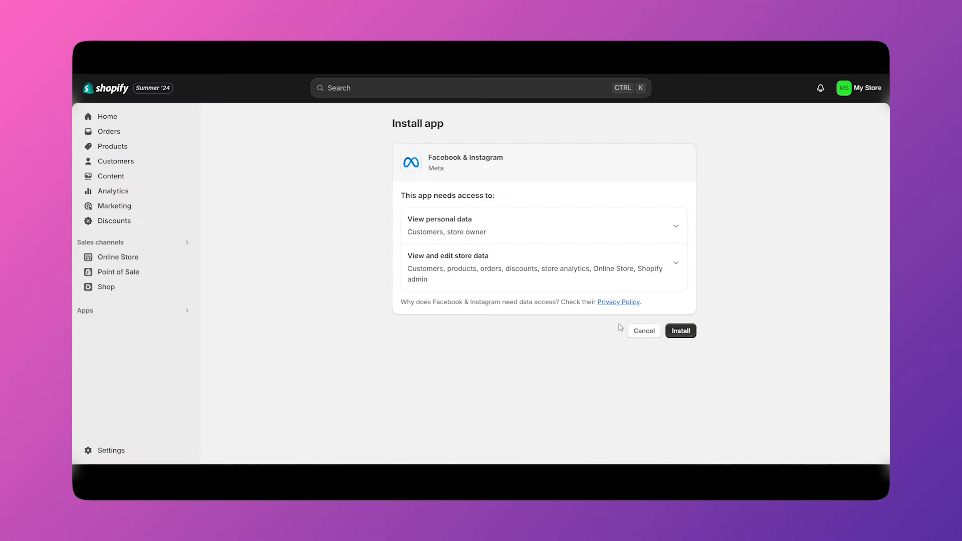
Confirm installing the Facebook & Instagram channel and start connecting it to Facebook.
{"action": "left_click", "coordinate": [682, 332]}
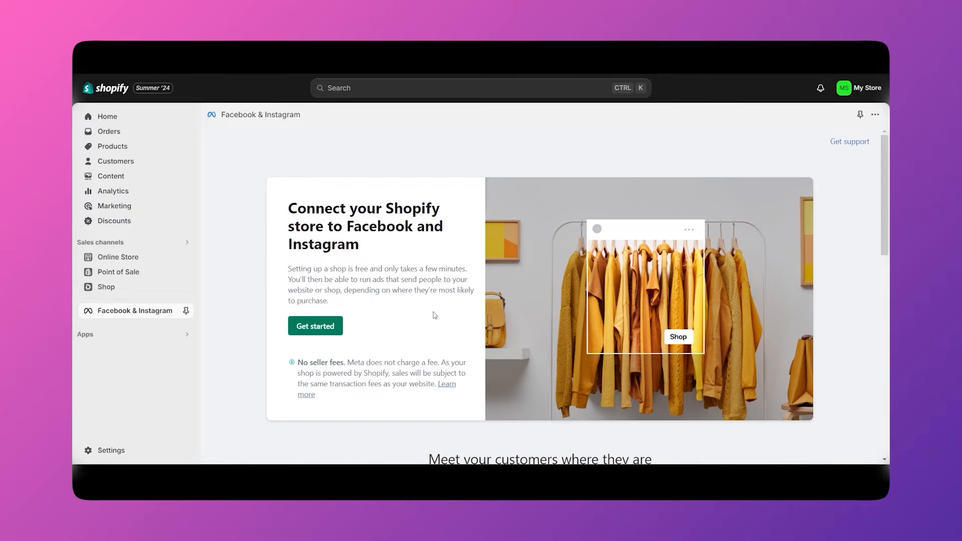
{"action": "scroll", "coordinate": [434, 316], "scroll_direction": "down", "scroll_amount": 3}
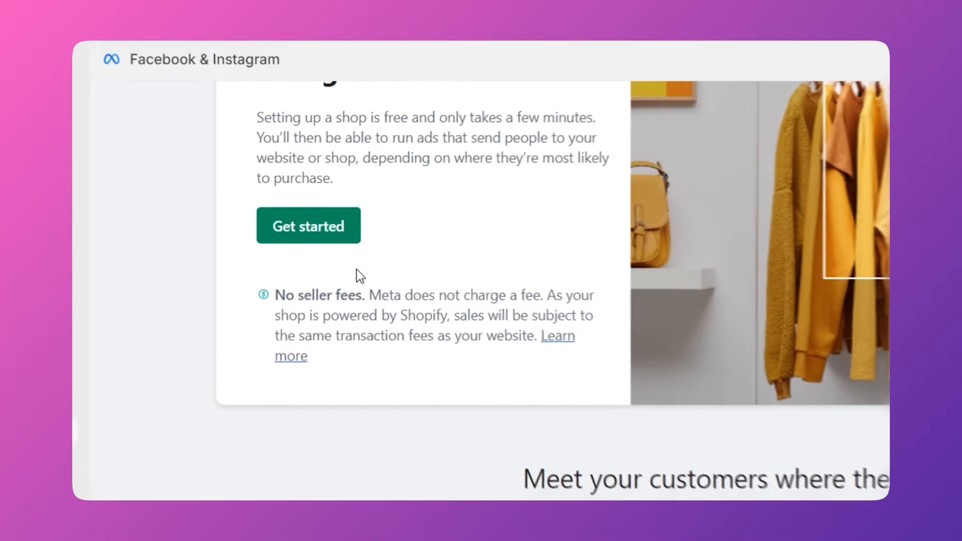
{"action": "left_click", "coordinate": [323, 245]}
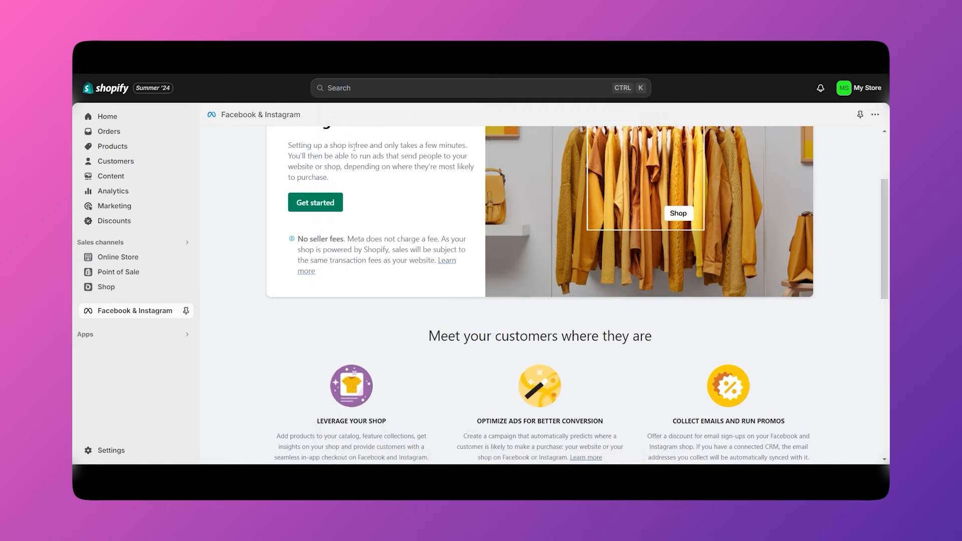
{"action": "scroll", "coordinate": [576, 293], "scroll_direction": "up", "scroll_amount": 1}
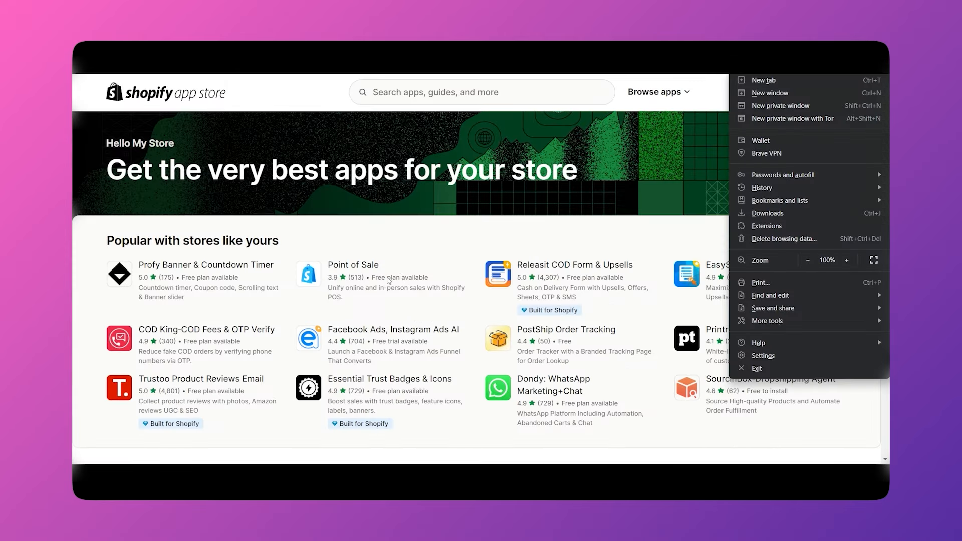
Close the browser menu and search the App Store for 'gempages'.
{"action": "left_click", "coordinate": [390, 280]}
{"action": "left_click", "coordinate": [390, 279]}
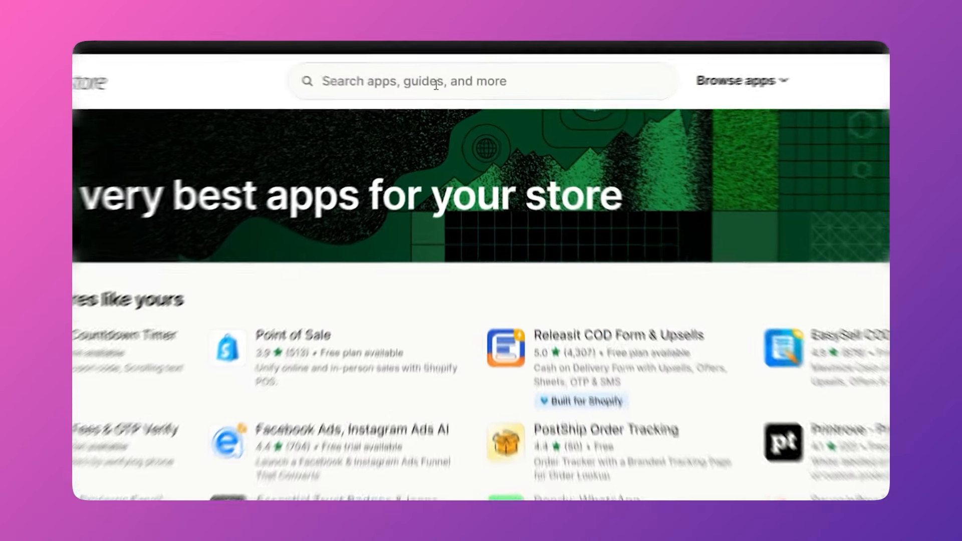
{"action": "left_click", "coordinate": [449, 93]}
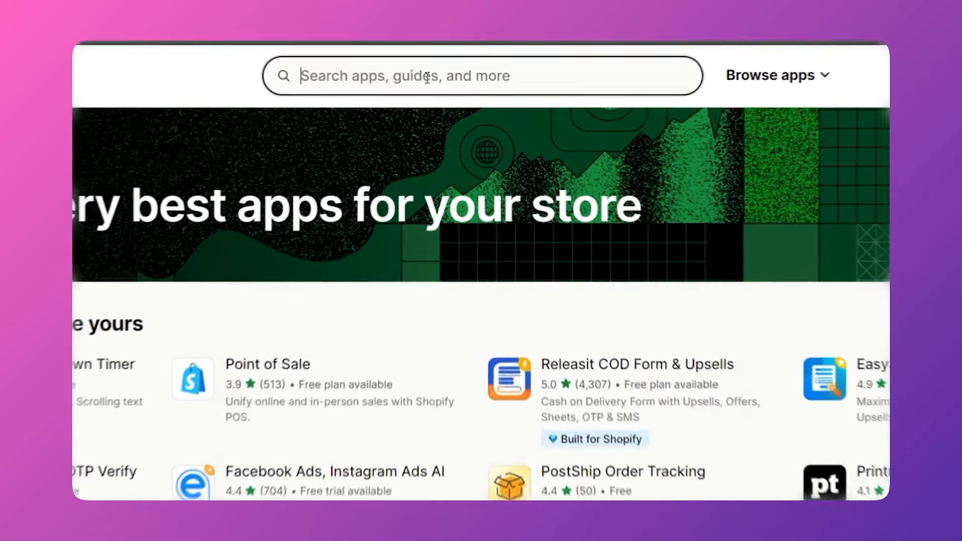
{"action": "type", "text": "gempages"}
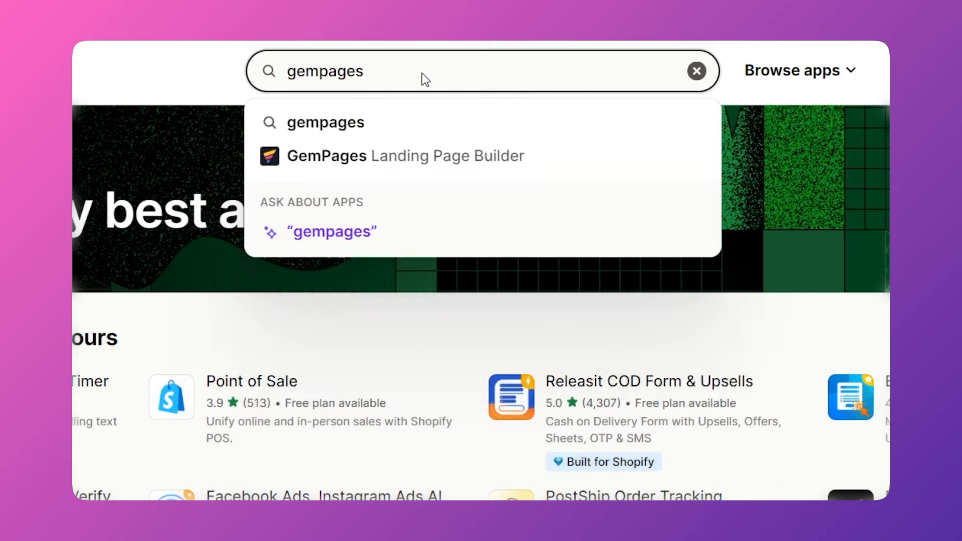
{"action": "key", "text": "Return"}
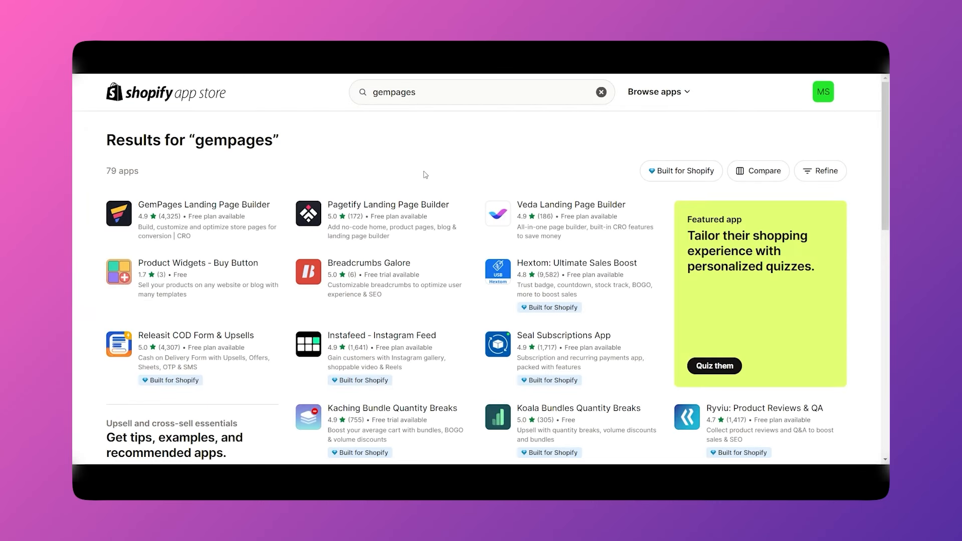
Open the GemPages Landing Page Builder listing and visit its demo store.
{"action": "left_click", "coordinate": [204, 214]}
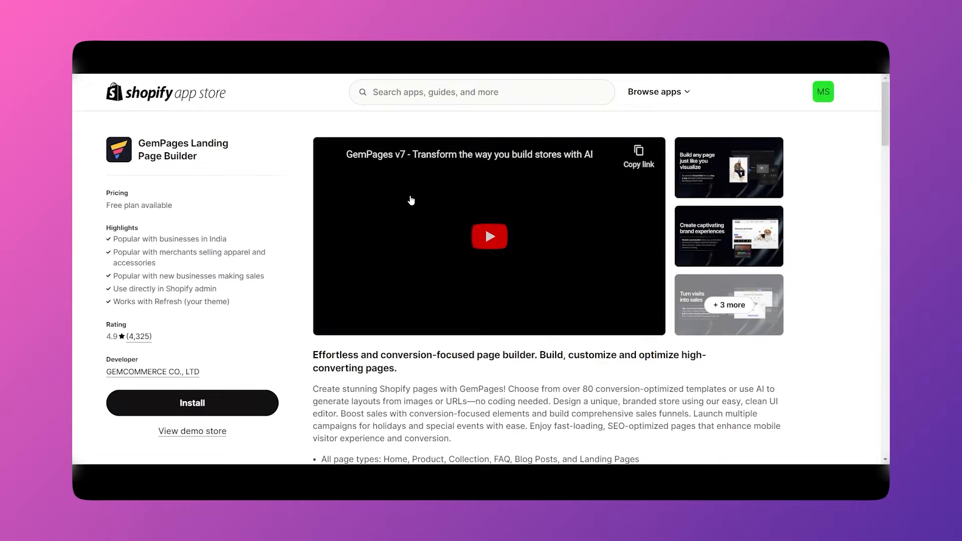
{"action": "scroll", "coordinate": [381, 321], "scroll_direction": "down", "scroll_amount": 6}
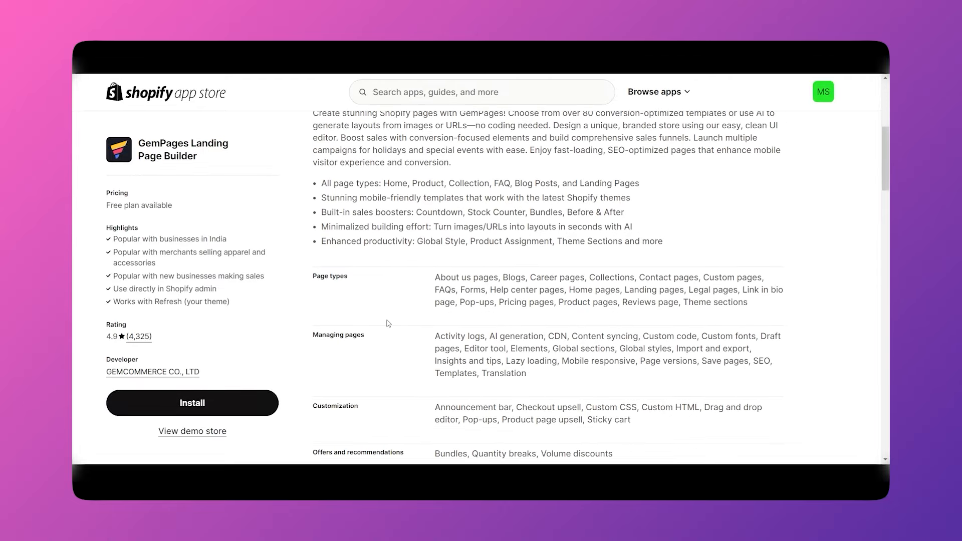
{"action": "left_click", "coordinate": [191, 432]}
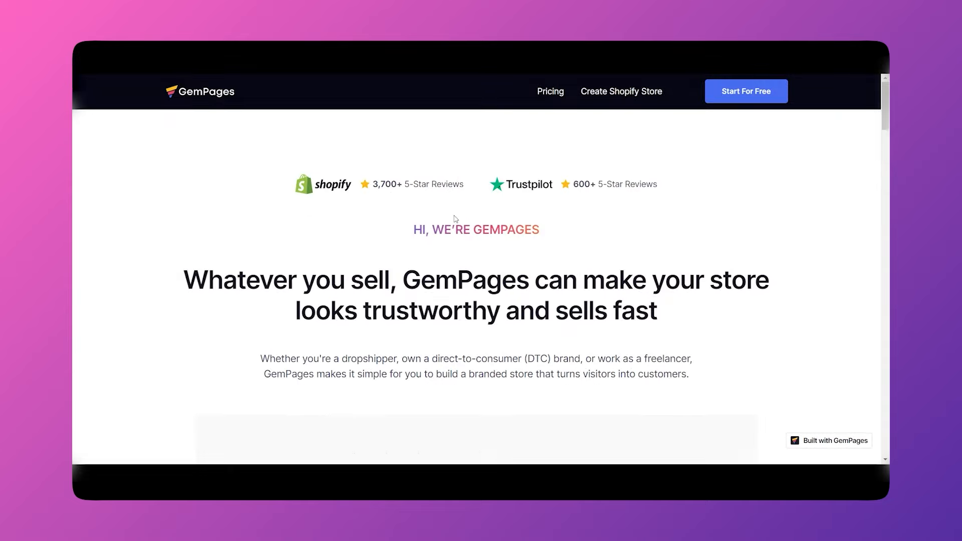
{"action": "scroll", "coordinate": [462, 322], "scroll_direction": "down", "scroll_amount": 10}
{"action": "scroll", "coordinate": [463, 322], "scroll_direction": "down", "scroll_amount": 4}
{"action": "scroll", "coordinate": [461, 321], "scroll_direction": "up", "scroll_amount": 9}
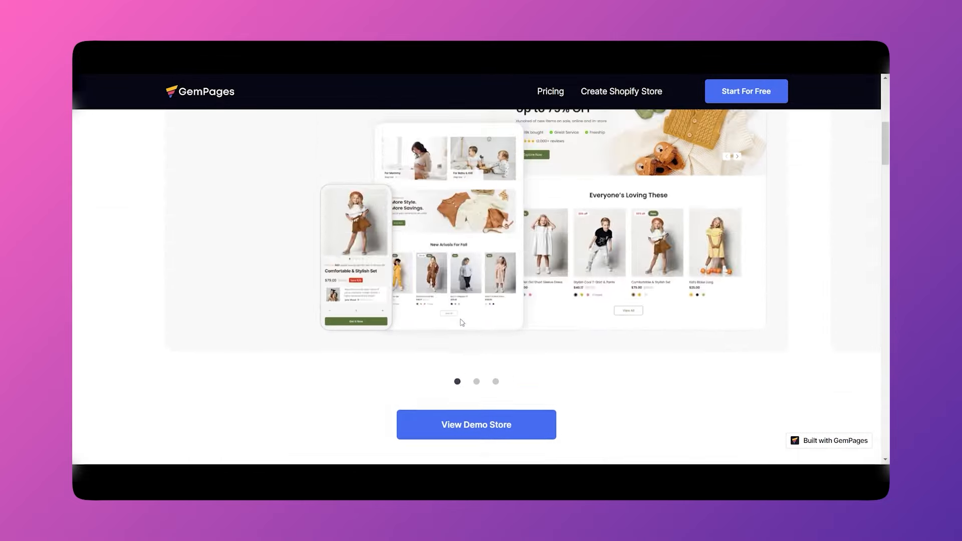
{"action": "scroll", "coordinate": [460, 317], "scroll_direction": "down", "scroll_amount": 6}
{"action": "scroll", "coordinate": [481, 310], "scroll_direction": "down", "scroll_amount": 12}
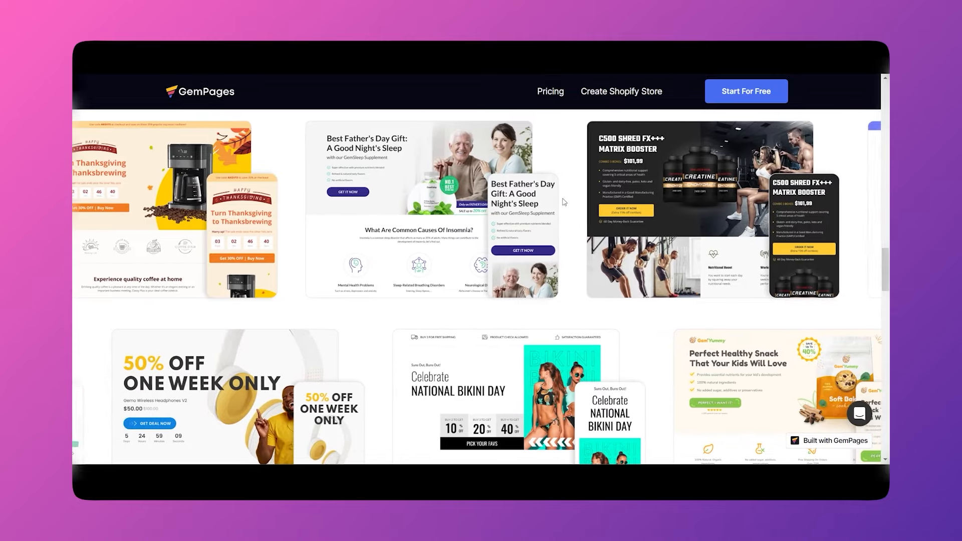
{"action": "scroll", "coordinate": [563, 200], "scroll_direction": "down", "scroll_amount": 5}
{"action": "scroll", "coordinate": [500, 200], "scroll_direction": "up", "scroll_amount": 2}
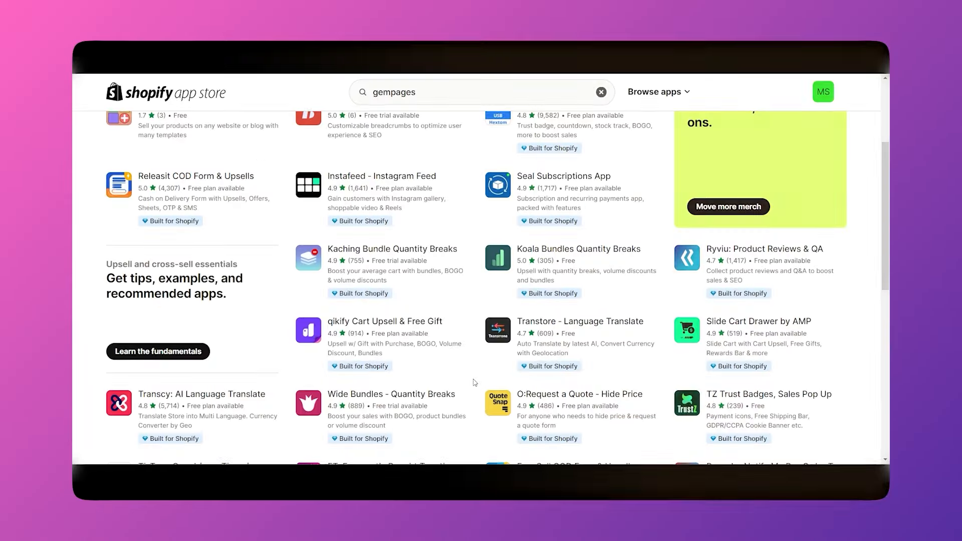
Scroll the gempages results, then return to the App Store home page and browse it.
{"action": "scroll", "coordinate": [476, 383], "scroll_direction": "down", "scroll_amount": 5}
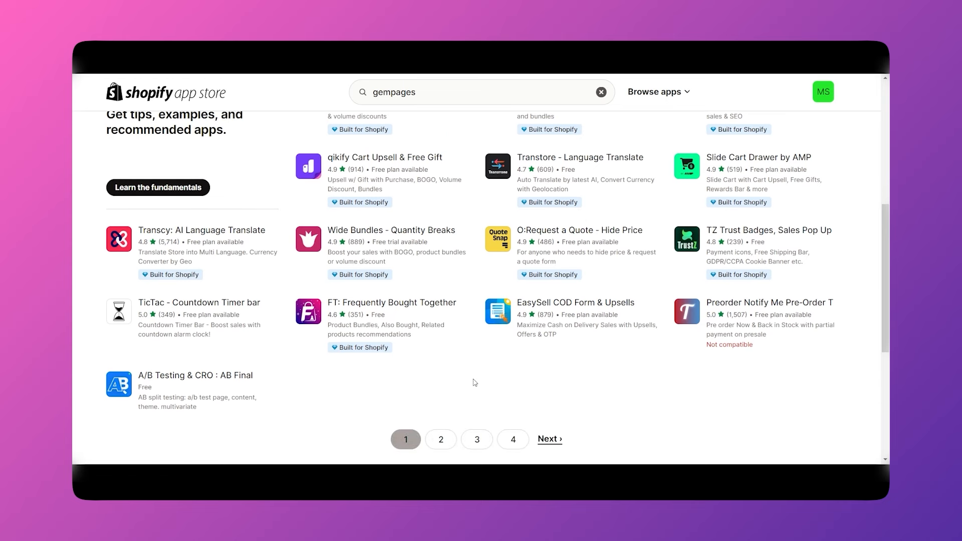
{"action": "scroll", "coordinate": [479, 381], "scroll_direction": "down", "scroll_amount": 2}
{"action": "scroll", "coordinate": [537, 330], "scroll_direction": "up", "scroll_amount": 4}
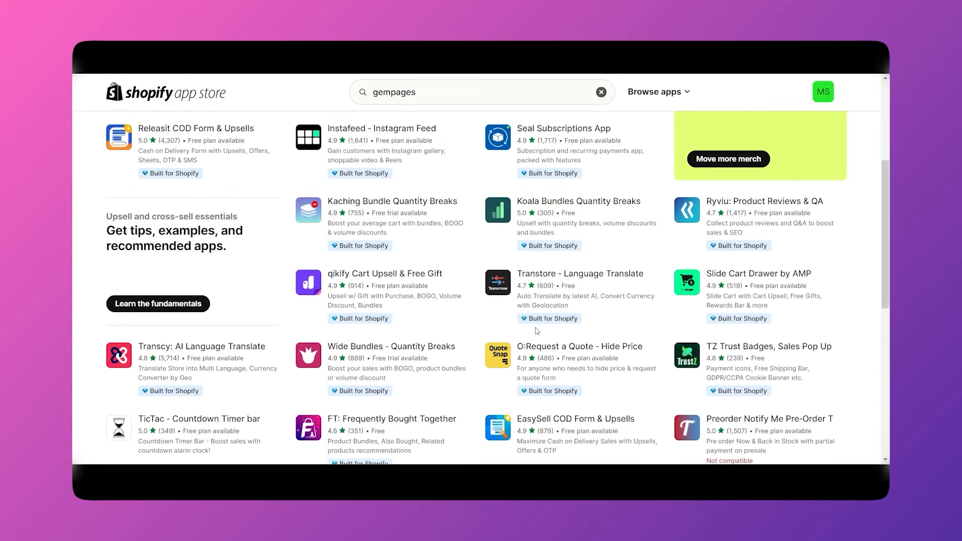
{"action": "scroll", "coordinate": [536, 330], "scroll_direction": "up", "scroll_amount": 4}
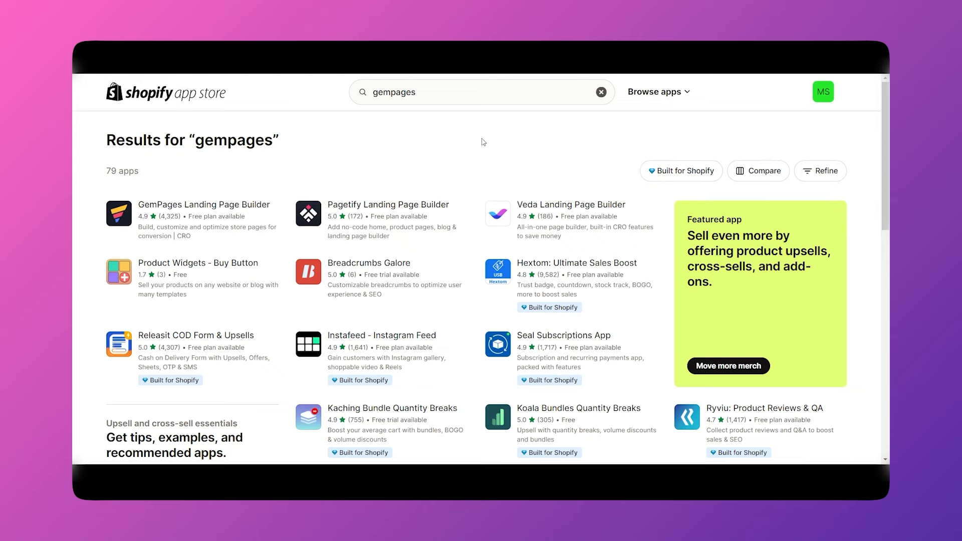
{"action": "left_click", "coordinate": [134, 100]}
{"action": "scroll", "coordinate": [277, 312], "scroll_direction": "down", "scroll_amount": 15}
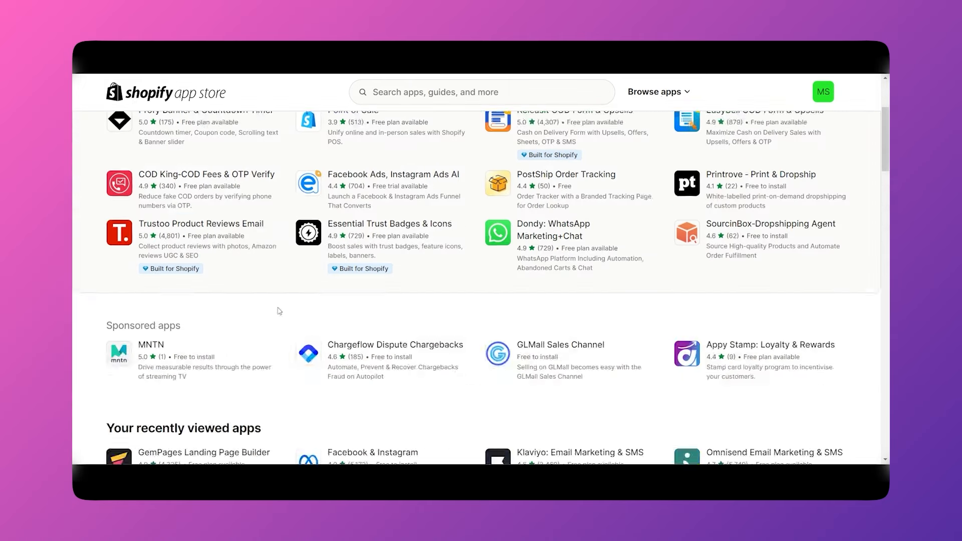
{"action": "scroll", "coordinate": [228, 304], "scroll_direction": "down", "scroll_amount": 10}
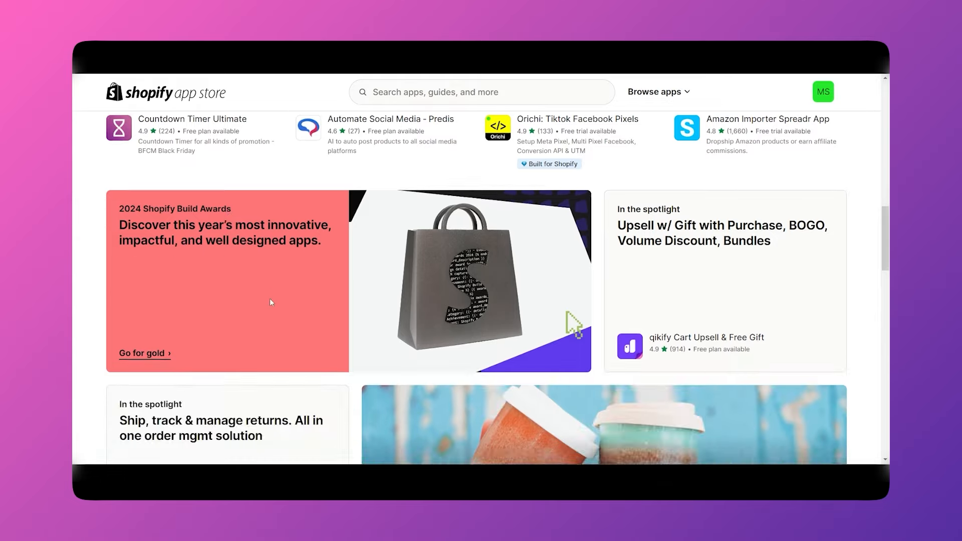
{"action": "scroll", "coordinate": [286, 291], "scroll_direction": "up", "scroll_amount": 1}
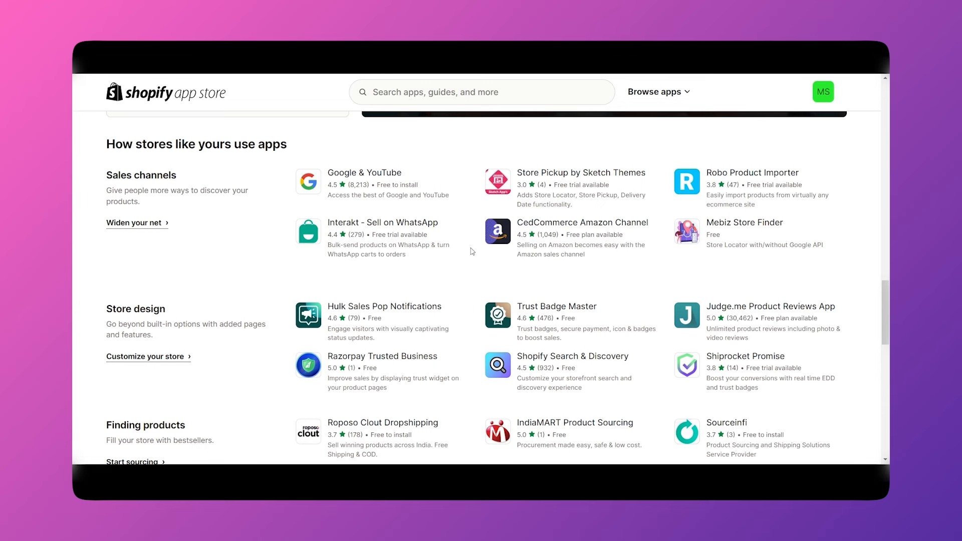
Open the Judge.me Product Reviews App listing and visit its demo store.
{"action": "left_click", "coordinate": [768, 313]}
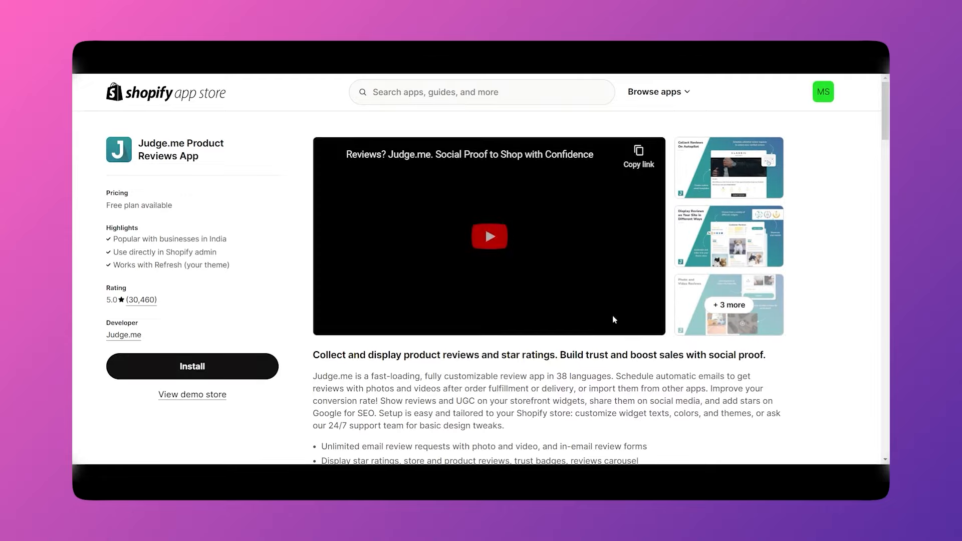
{"action": "scroll", "coordinate": [557, 347], "scroll_direction": "down", "scroll_amount": 7}
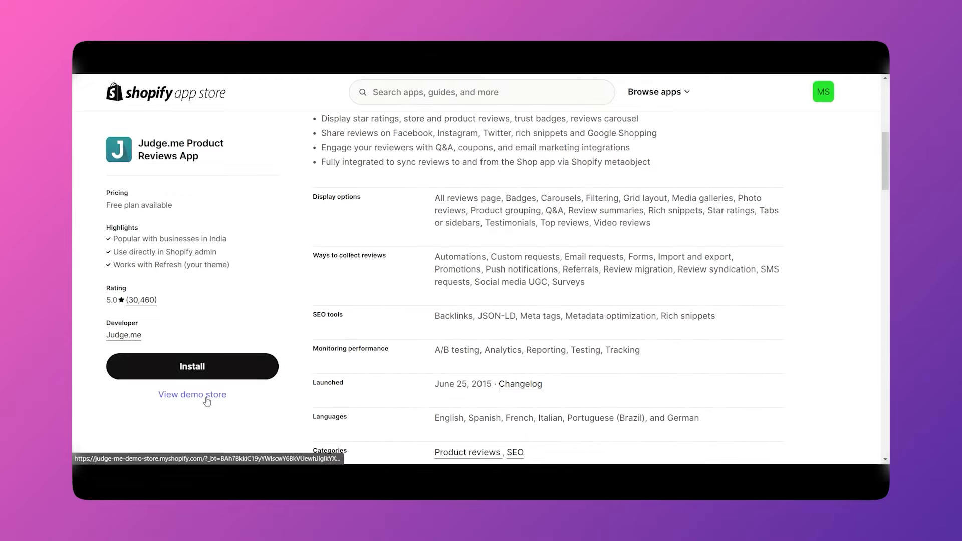
{"action": "left_click", "coordinate": [208, 398]}
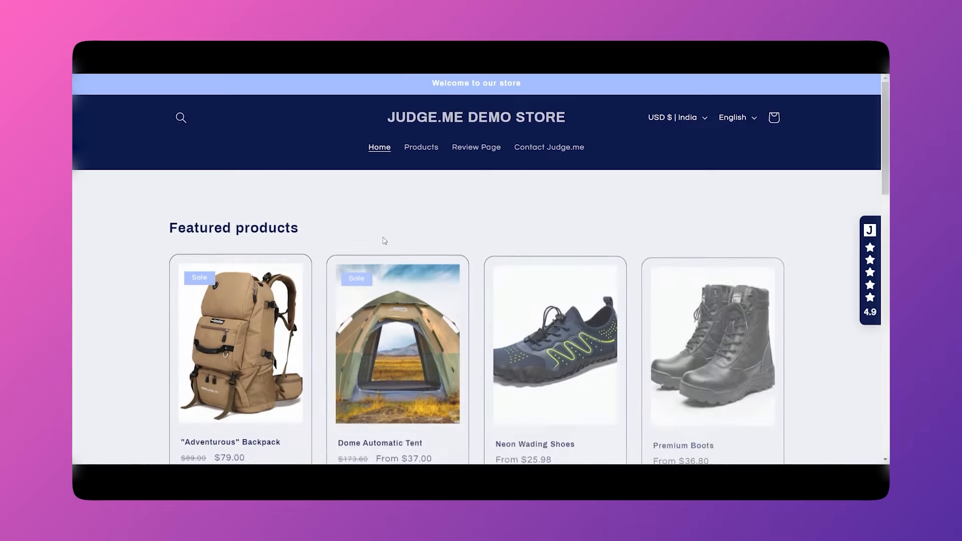
Browse the demo store's customer reviews, then return to the Judge.me app listing.
{"action": "scroll", "coordinate": [391, 280], "scroll_direction": "down", "scroll_amount": 3}
{"action": "scroll", "coordinate": [257, 310], "scroll_direction": "up", "scroll_amount": 1}
{"action": "scroll", "coordinate": [255, 323], "scroll_direction": "down", "scroll_amount": 6}
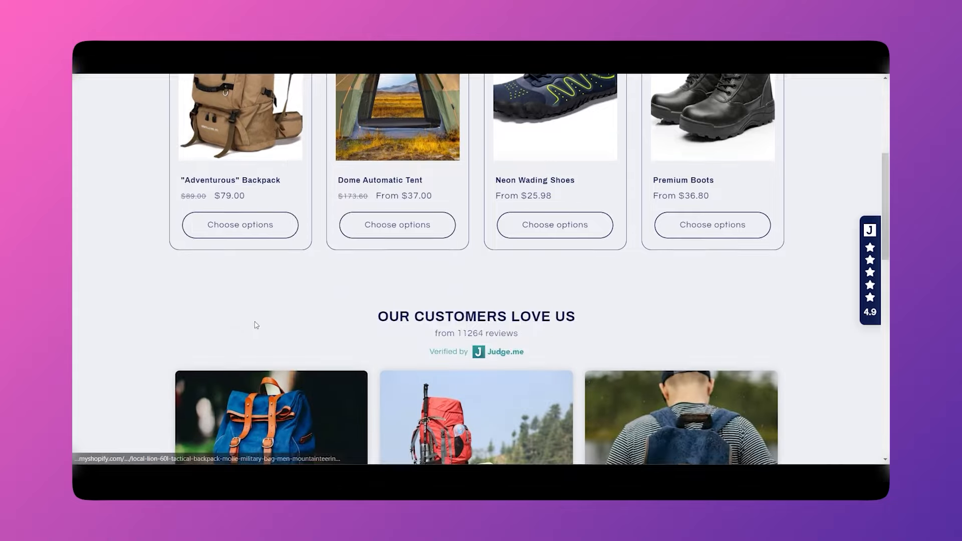
{"action": "scroll", "coordinate": [259, 329], "scroll_direction": "down", "scroll_amount": 3}
{"action": "scroll", "coordinate": [260, 321], "scroll_direction": "up", "scroll_amount": 3}
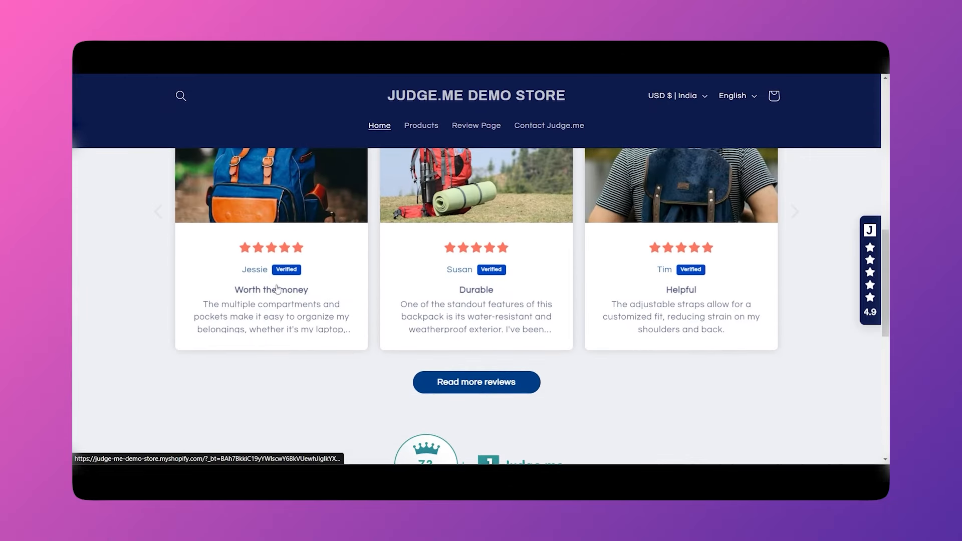
{"action": "scroll", "coordinate": [275, 297], "scroll_direction": "down", "scroll_amount": 1}
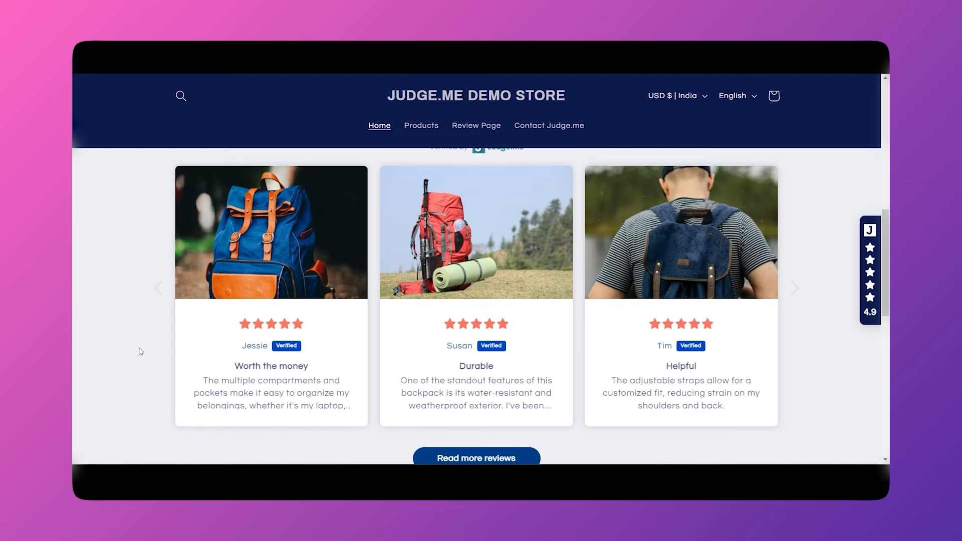
{"action": "scroll", "coordinate": [141, 352], "scroll_direction": "down", "scroll_amount": 1}
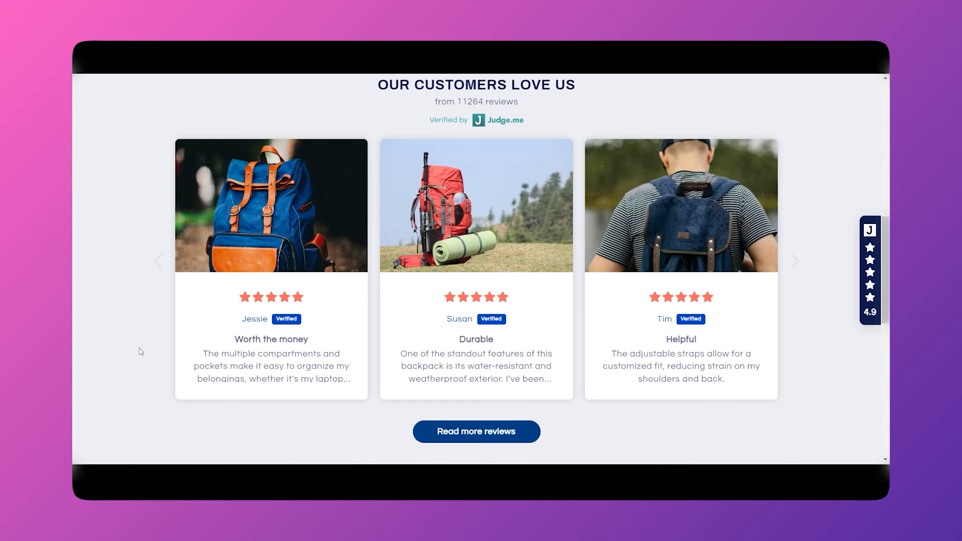
{"action": "scroll", "coordinate": [225, 349], "scroll_direction": "down", "scroll_amount": 2}
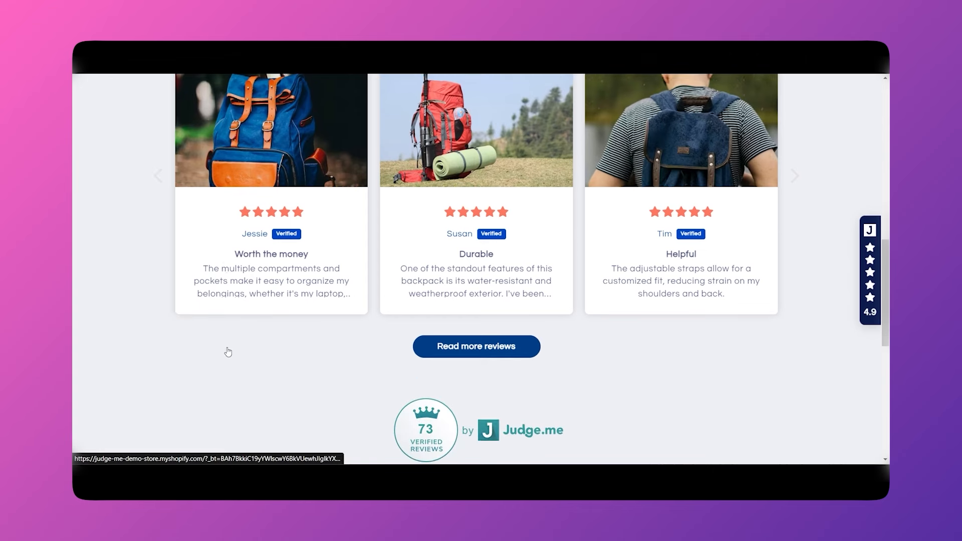
{"action": "scroll", "coordinate": [226, 350], "scroll_direction": "up", "scroll_amount": 2}
{"action": "left_click", "coordinate": [311, 52]}
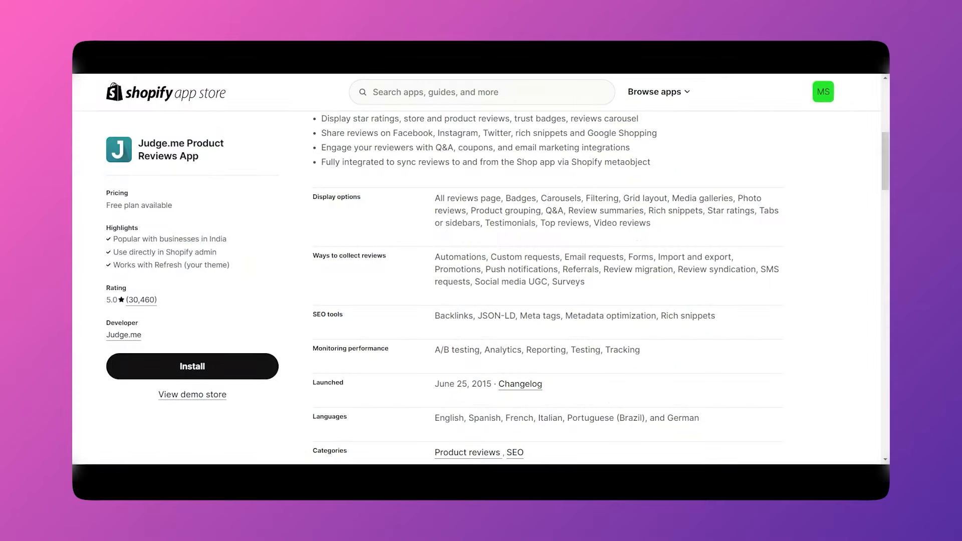
{"action": "scroll", "coordinate": [403, 186], "scroll_direction": "up", "scroll_amount": 7}
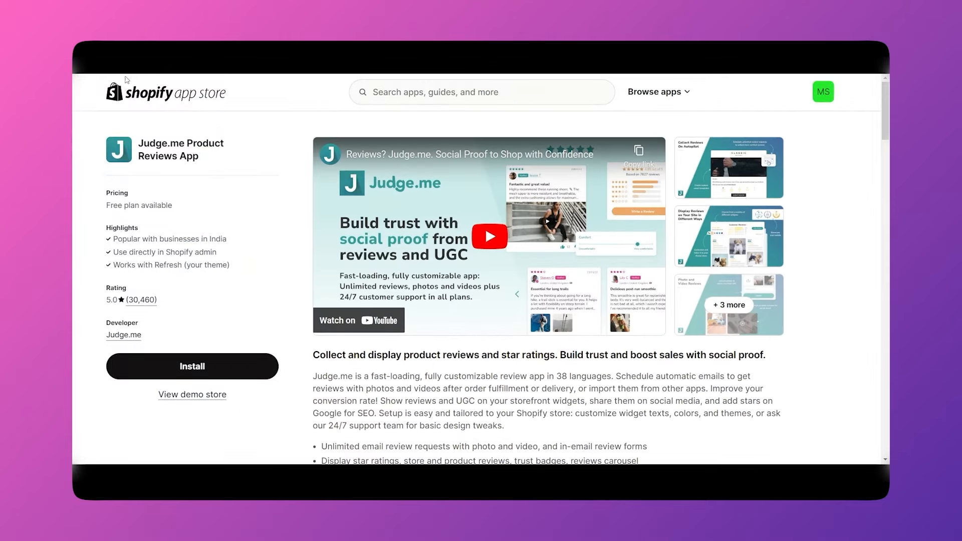
Leave the App Store and browse the admin Home dashboard cards, including Shopify Editions Summer '24.
{"action": "left_click", "coordinate": [81, 66]}
{"action": "scroll", "coordinate": [604, 225], "scroll_direction": "down", "scroll_amount": 20}
{"action": "scroll", "coordinate": [604, 224], "scroll_direction": "down", "scroll_amount": 5}
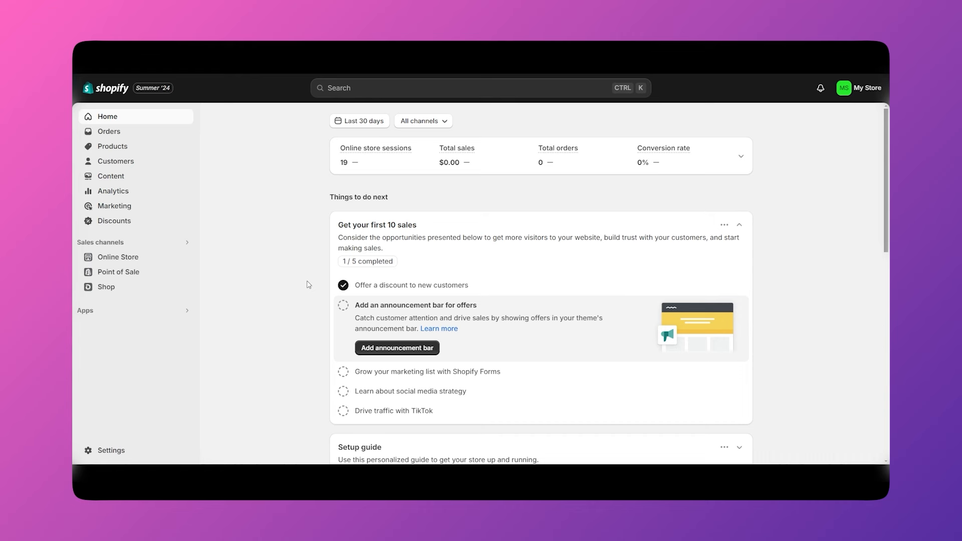
{"action": "scroll", "coordinate": [307, 285], "scroll_direction": "down", "scroll_amount": 3}
{"action": "scroll", "coordinate": [285, 313], "scroll_direction": "up", "scroll_amount": 3}
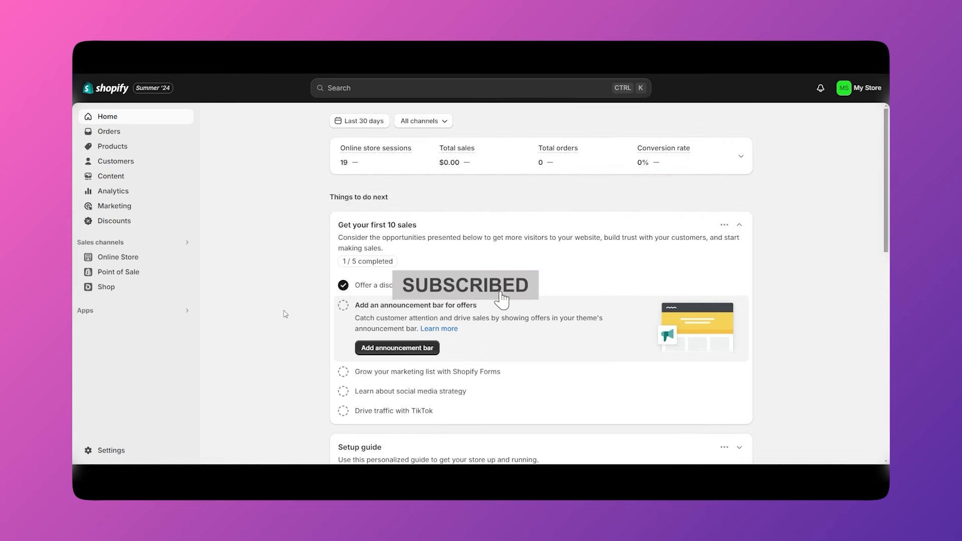
{"action": "scroll", "coordinate": [285, 314], "scroll_direction": "down", "scroll_amount": 8}
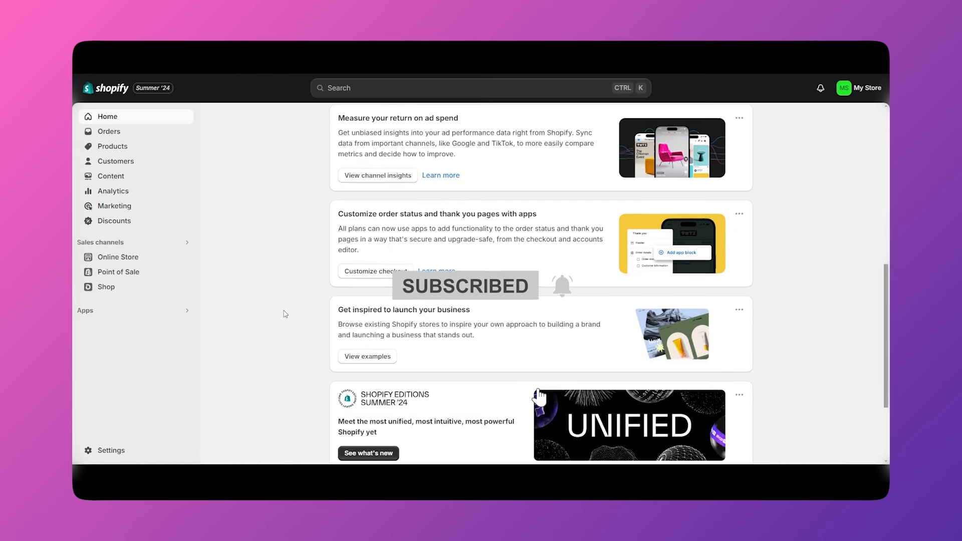